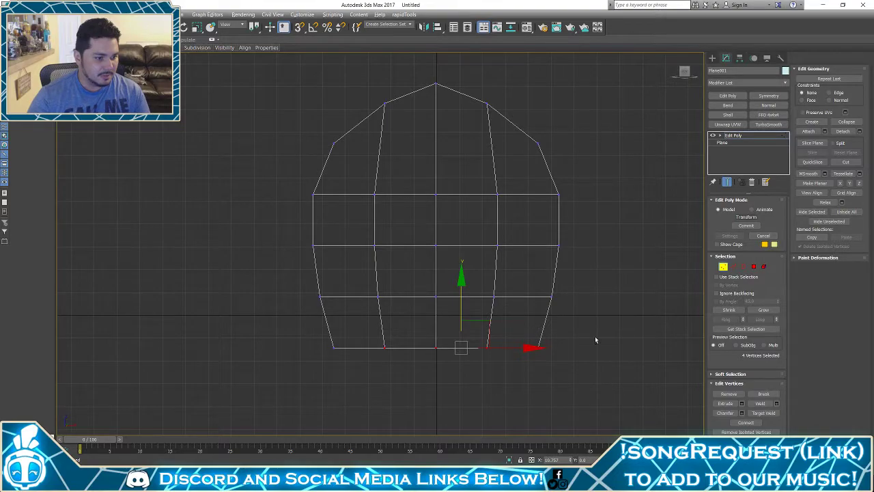
Move the three middle vertices of the plane's bottom edge straight down, leaving the outer corner vertices in place
alt+drag(597, 339, 527, 398)
drag(437, 304, 447, 364)
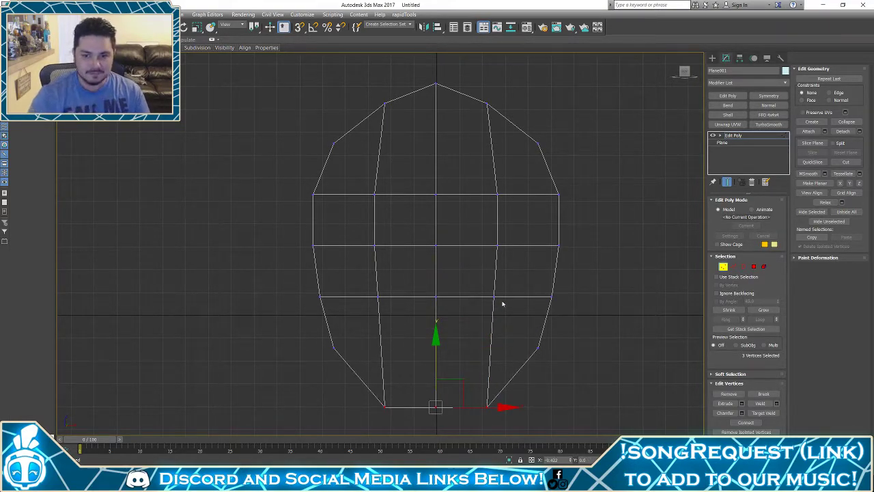
middle_drag(449, 287, 479, 236)
click(595, 218)
middle_drag(559, 236, 561, 310)
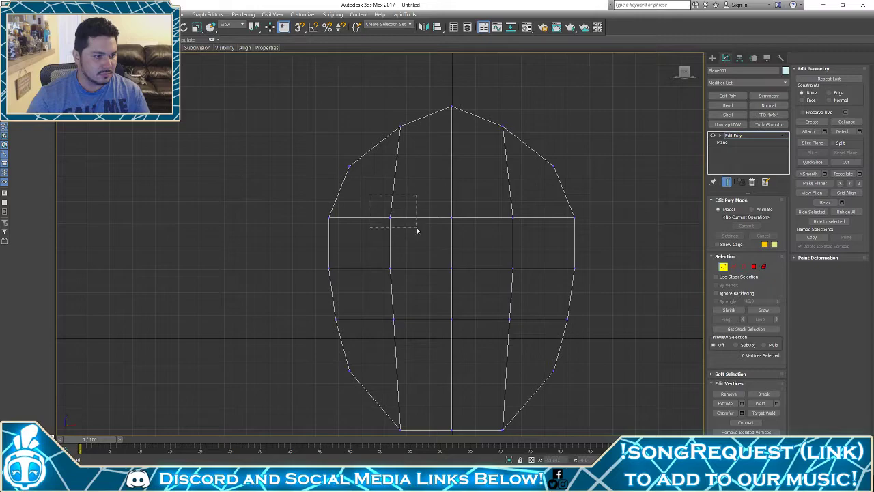
Slide the inner vertices of the uppermost horizontal row upward along their edges using the Edge constraint
drag(416, 227, 417, 227)
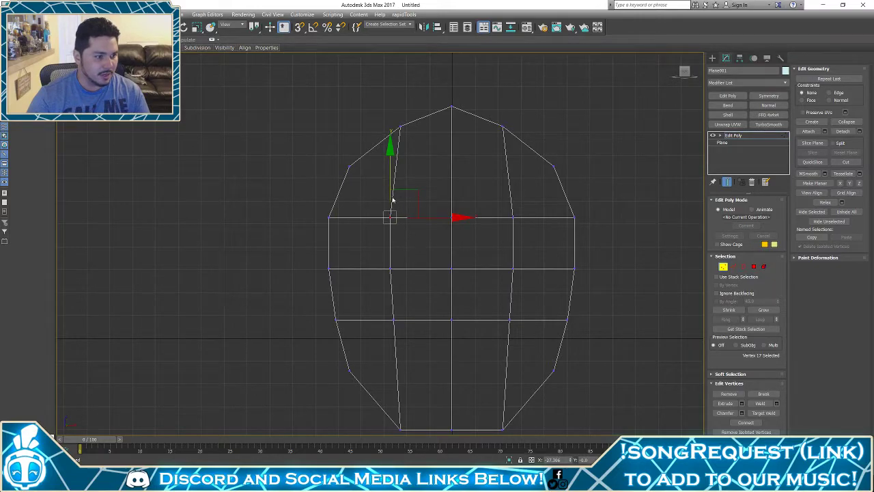
ctrl+drag(556, 238, 556, 237)
key(shift+x)
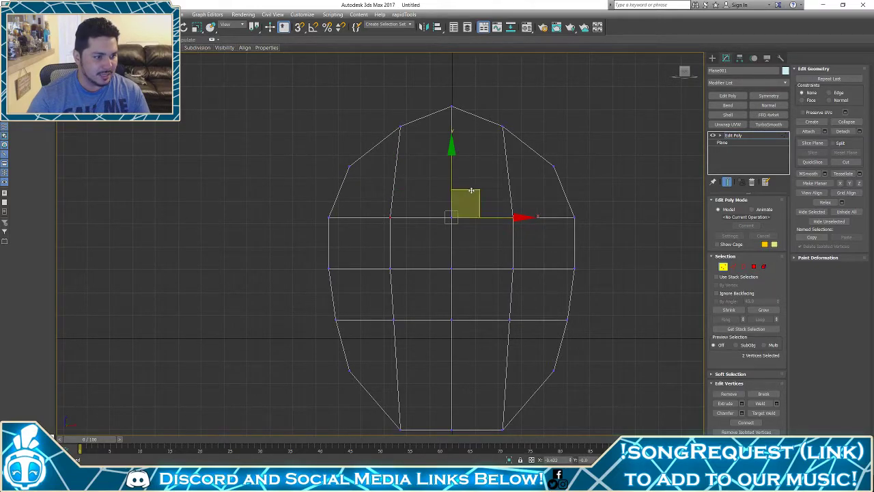
drag(450, 168, 463, 120)
click(364, 243)
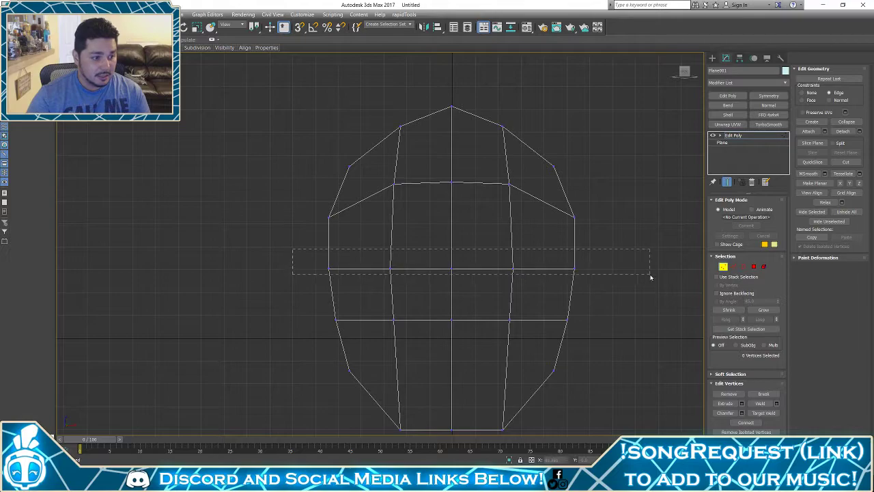
Scale the two horizontal vertex rows across the middle of the outline slightly wider
drag(650, 277, 650, 277)
key(r)
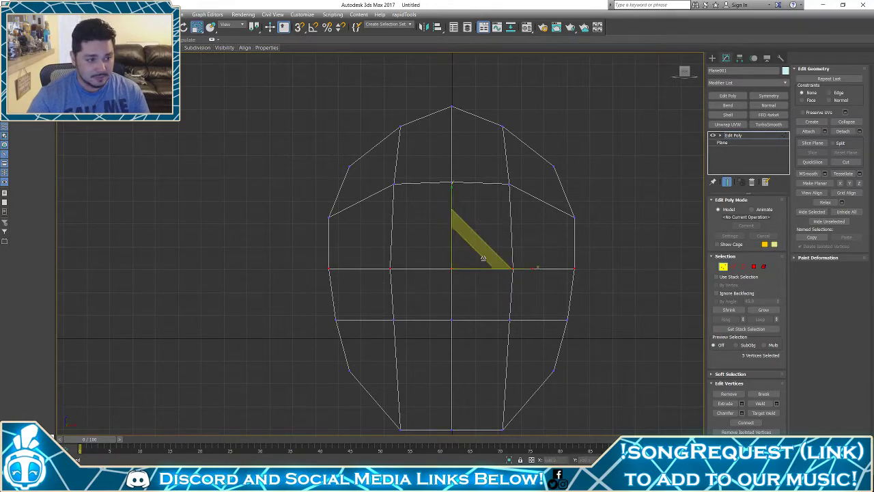
drag(464, 253, 458, 276)
drag(281, 301, 621, 343)
drag(460, 310, 461, 306)
key(w)
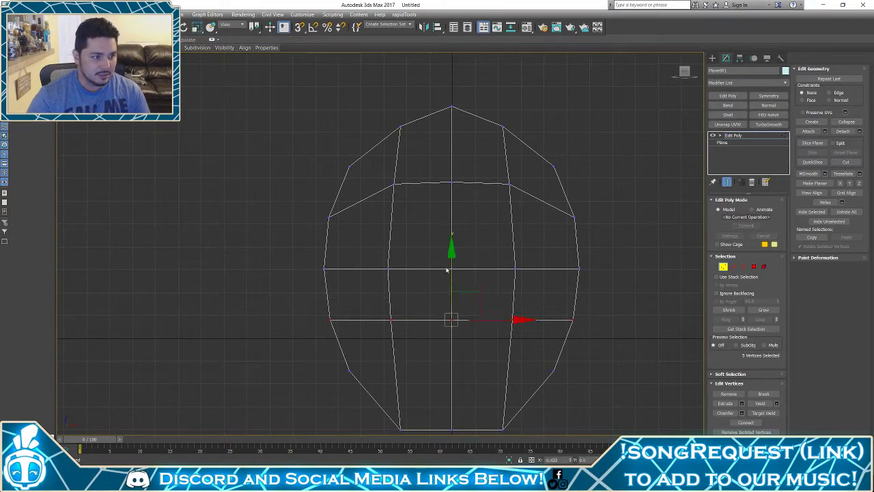
click(457, 261)
Lower the two outer vertices just above the bottom edge and scale them inward to taper the outline
middle_drag(452, 286, 457, 251)
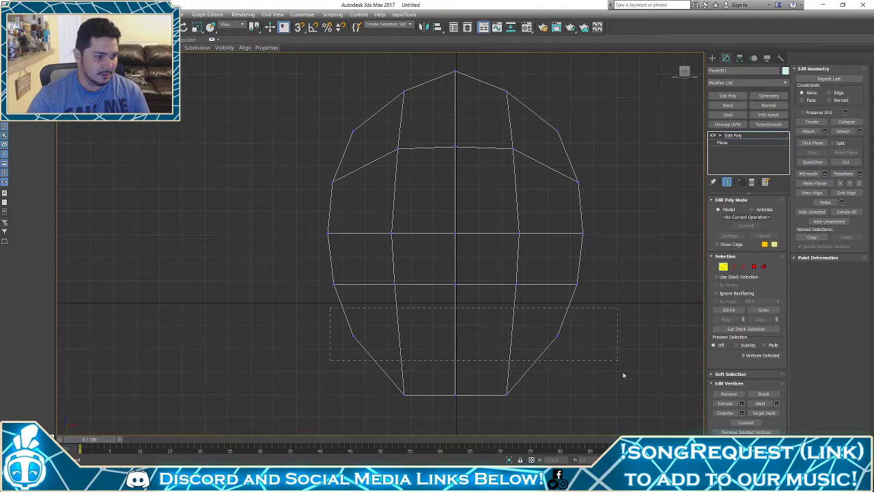
drag(623, 375, 622, 375)
drag(457, 287, 458, 305)
key(r)
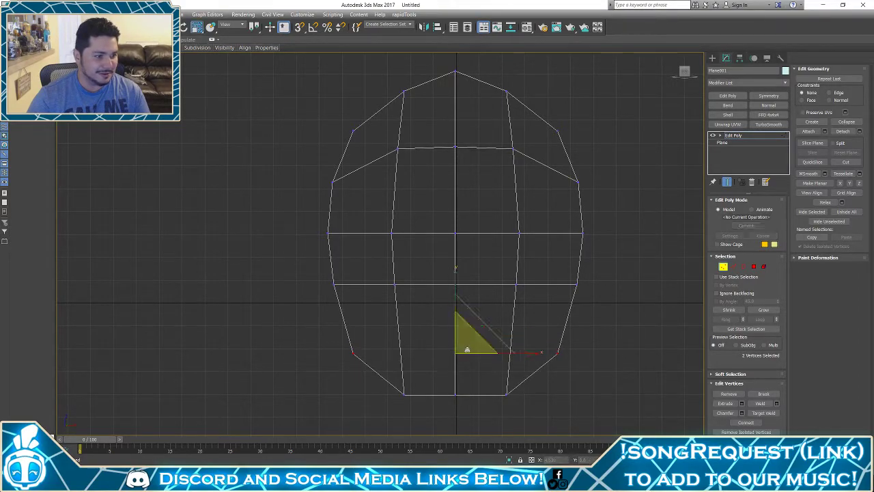
drag(467, 349, 465, 356)
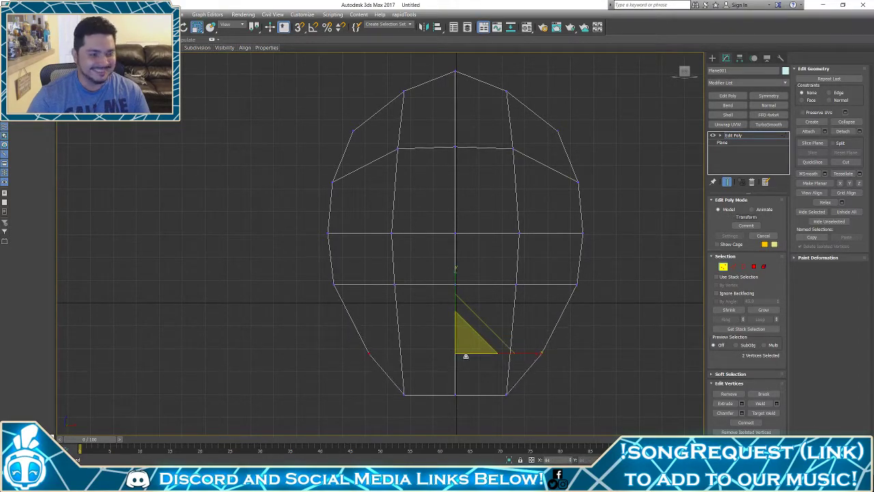
click(457, 405)
Lower the outline's top centre vertex slightly and leave vertex editing
middle_drag(483, 392, 490, 359)
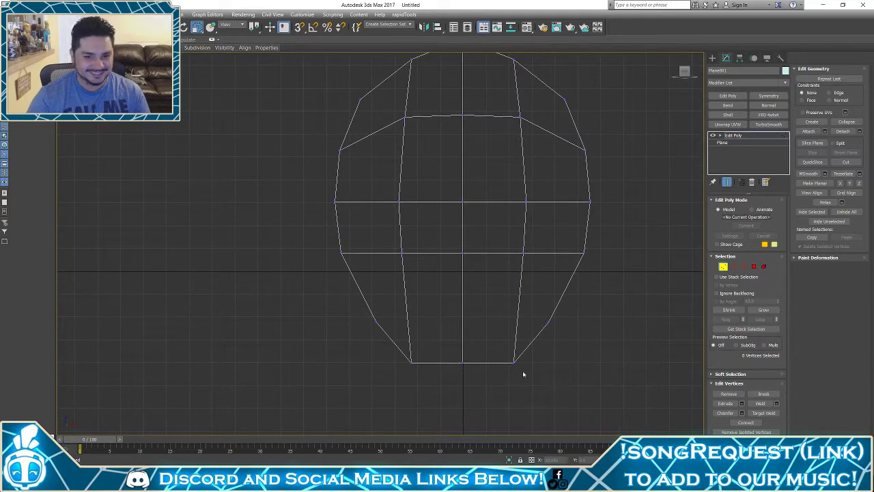
scroll(439, 379, down, 5)
click(470, 236)
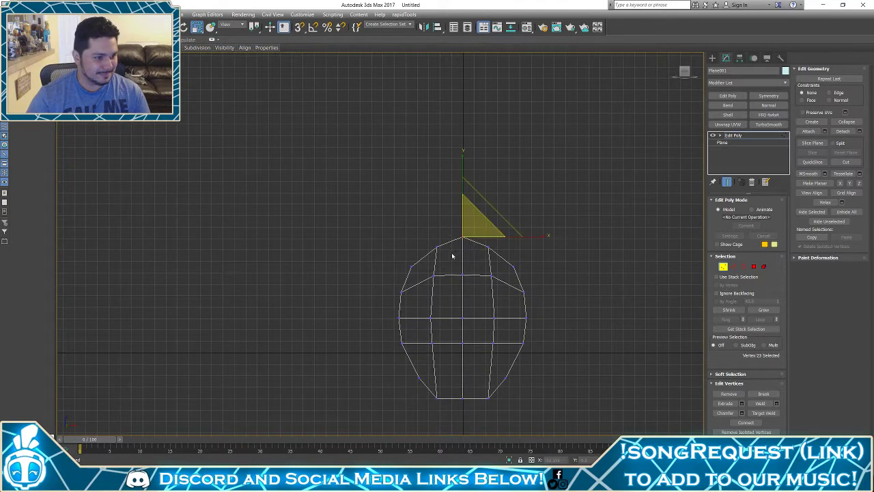
scroll(467, 205, up, 5)
drag(474, 165, 476, 172)
scroll(476, 172, down, 3)
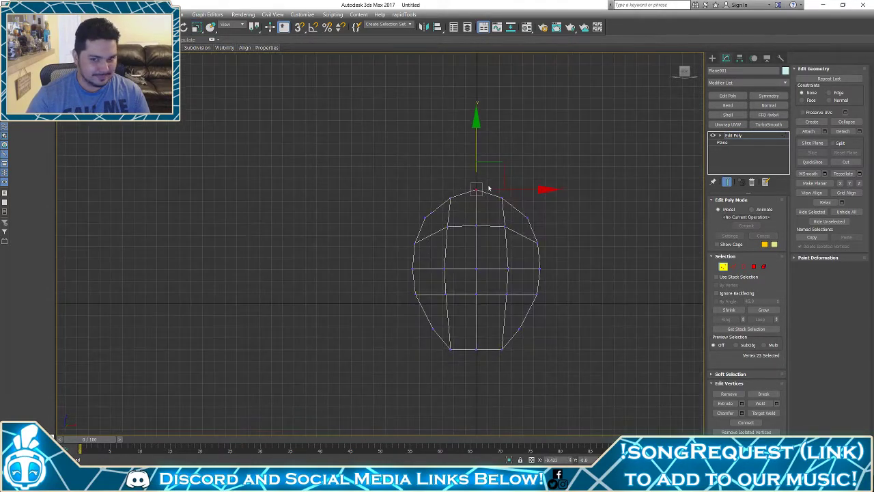
middle_drag(498, 284, 477, 238)
scroll(478, 236, up, 1)
click(723, 267)
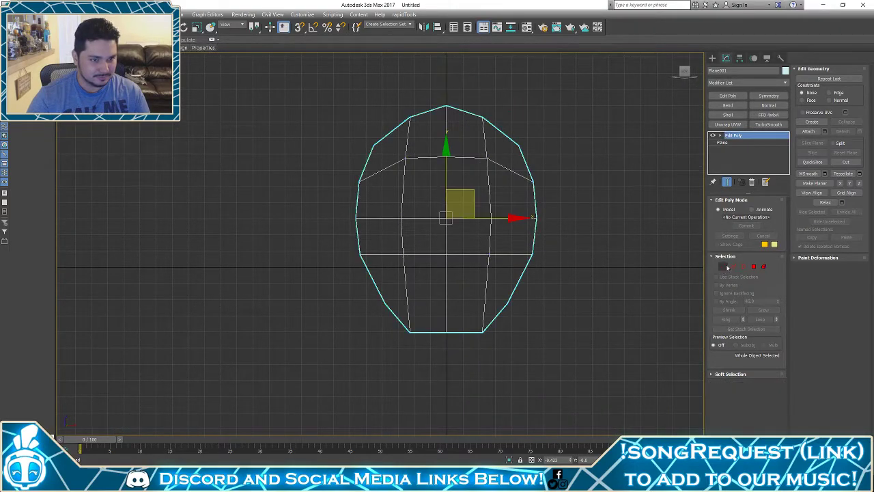
Add a Shell modifier to the outline and orbit the perspective view to see its thickness
click(727, 114)
key(alt+w)
click(566, 359)
key(alt+w)
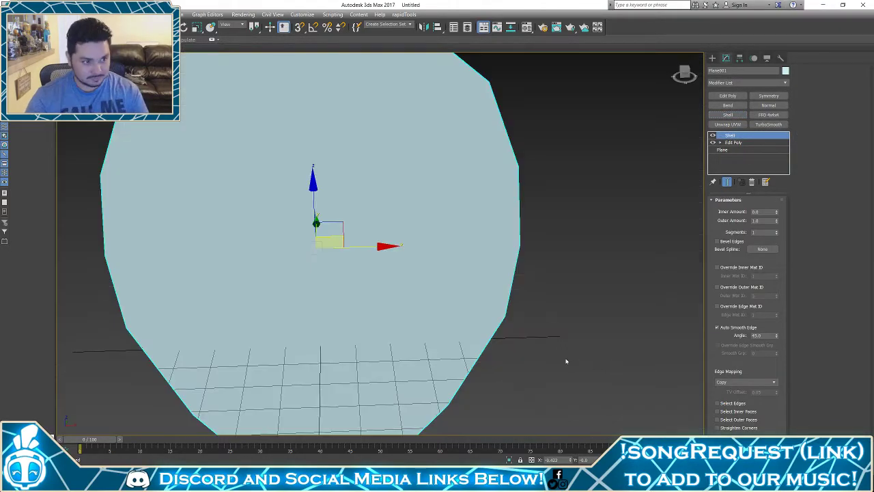
key(z)
mouse_move(491, 319)
alt+middle_down()
mouse_move(560, 320)
mouse_move(544, 322)
alt+middle_up()
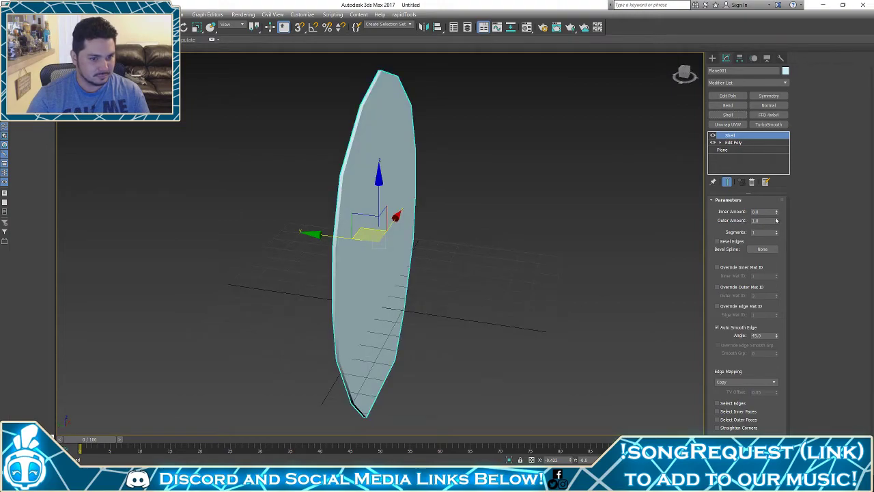
Set the Shell modifier's outer amount to 7
mouse_move(776, 220)
mouse_down()
mouse_move(776, 184)
mouse_move(776, 213)
mouse_move(776, 203)
mouse_up()
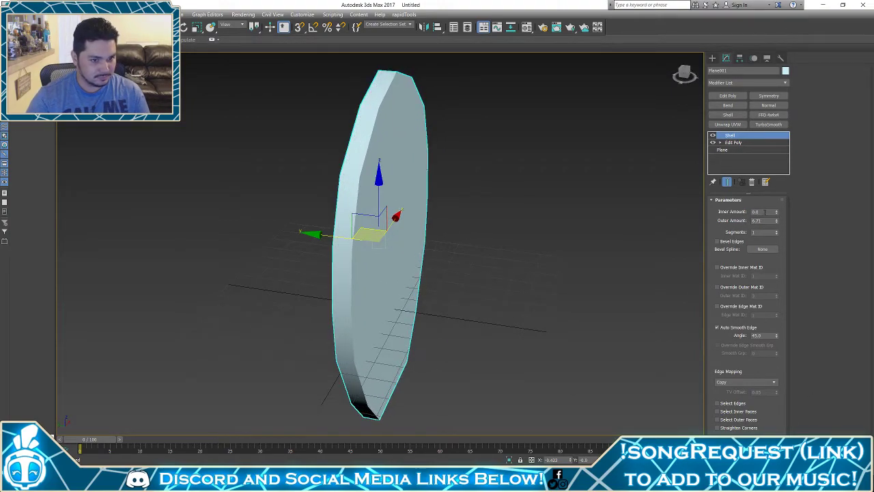
text(89)
key(Return)
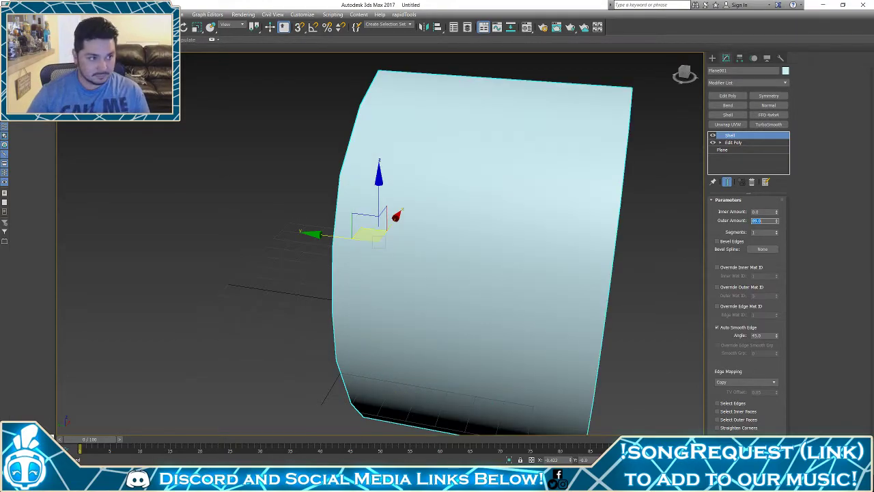
text(8)
key(Return)
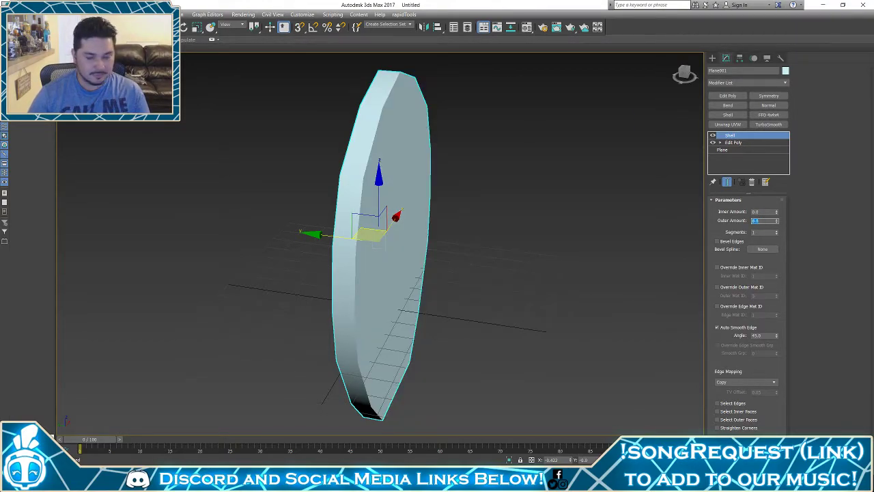
text(7)
key(Return)
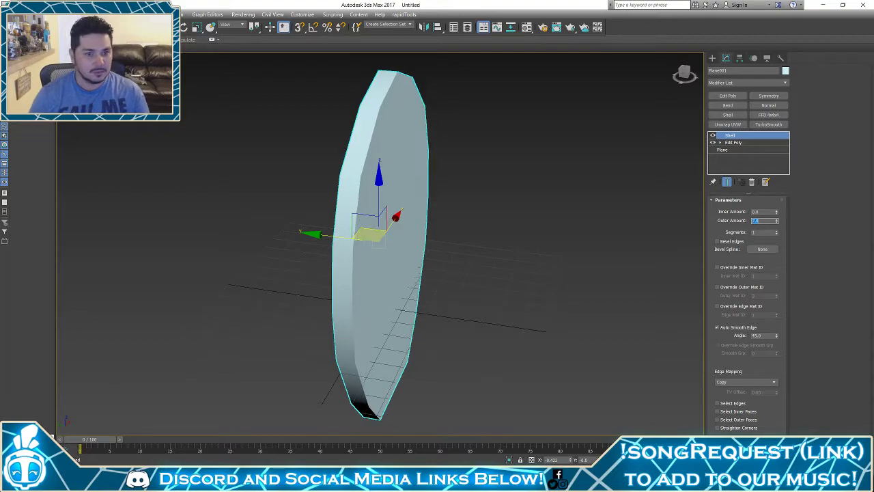
Add a TurboSmooth modifier and scale the shape slightly thicker along its Y axis
click(768, 124)
alt+middle_drag(613, 200, 505, 208)
key(r)
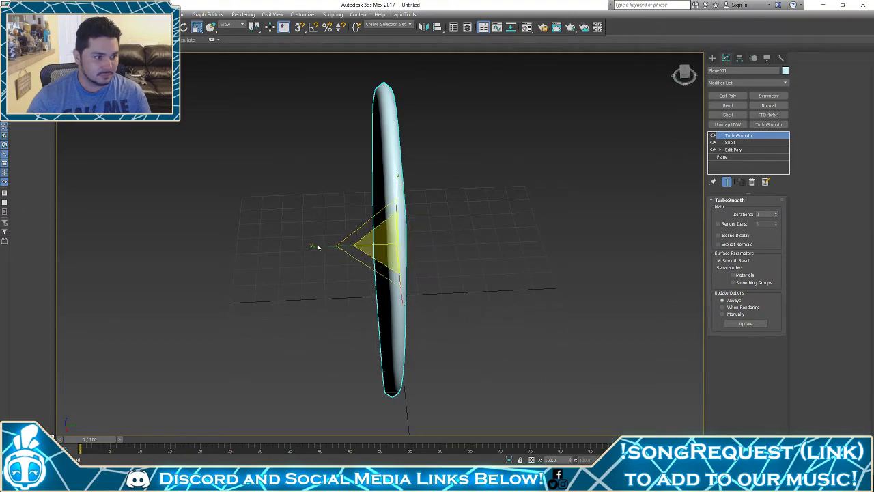
drag(319, 246, 316, 247)
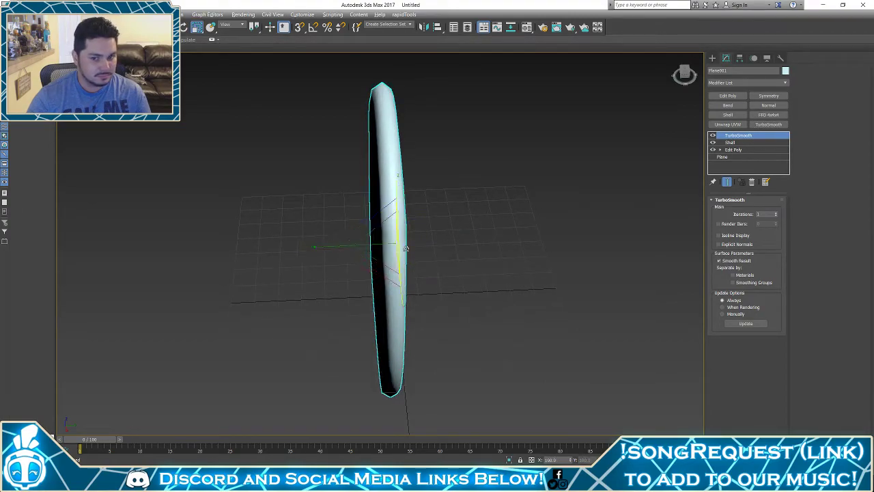
mouse_move(486, 220)
alt+middle_down()
mouse_move(582, 205)
mouse_move(582, 237)
mouse_move(579, 164)
mouse_move(513, 215)
mouse_move(464, 226)
mouse_move(460, 201)
mouse_move(457, 218)
mouse_move(496, 215)
alt+middle_up()
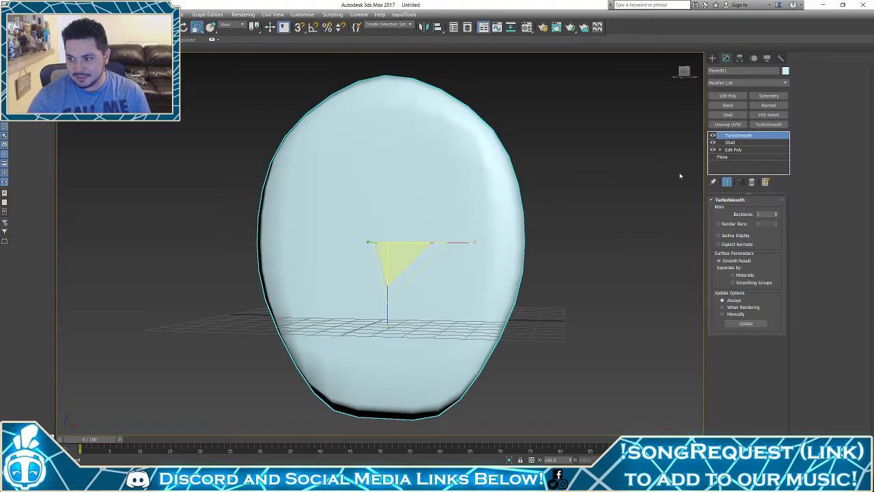
alt+middle_drag(570, 172, 499, 294)
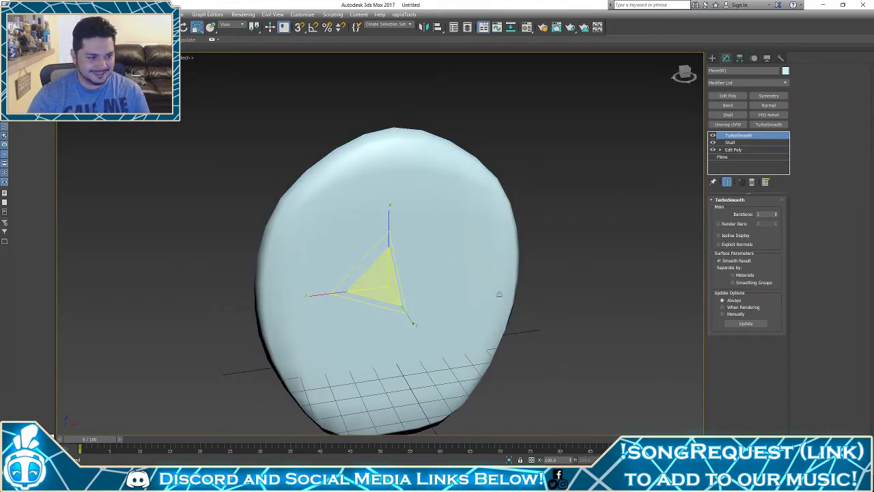
Insert a second Edit Poly below the Shell modifier and pull the bottom centre vertex down in the front view
key(F3)
key(f)
key(F3)
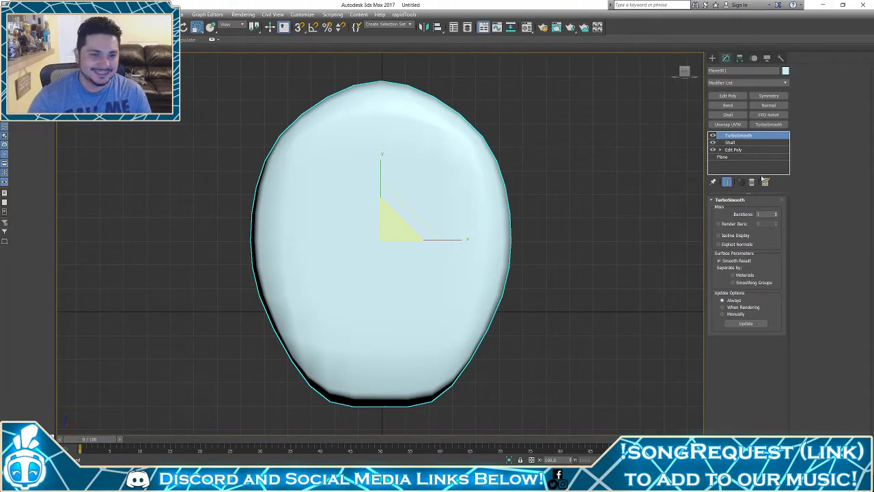
click(733, 149)
click(728, 96)
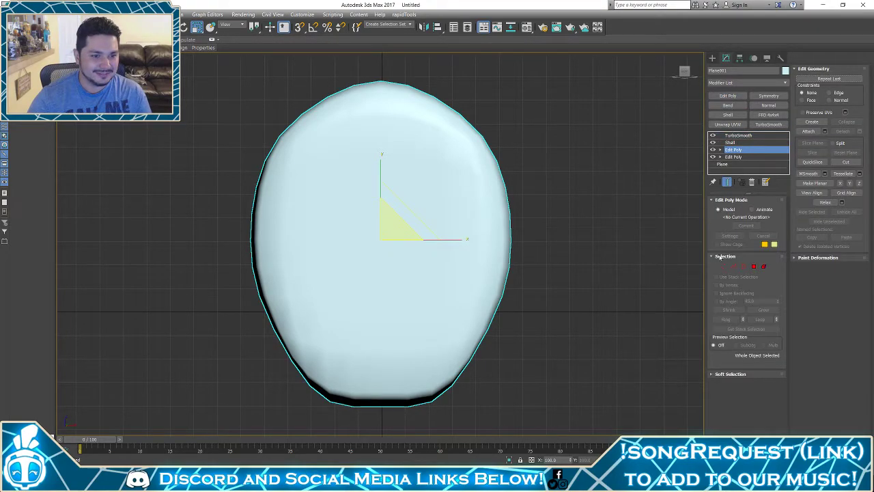
click(722, 266)
click(414, 373)
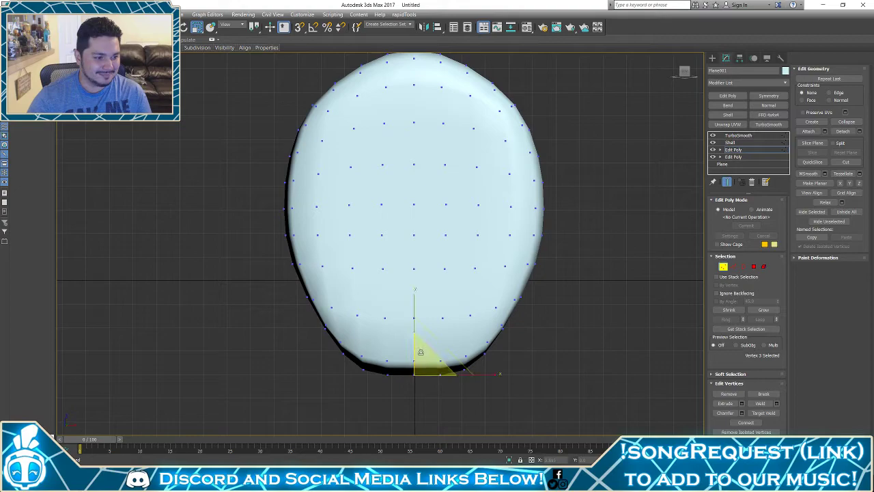
drag(413, 305, 413, 362)
click(571, 312)
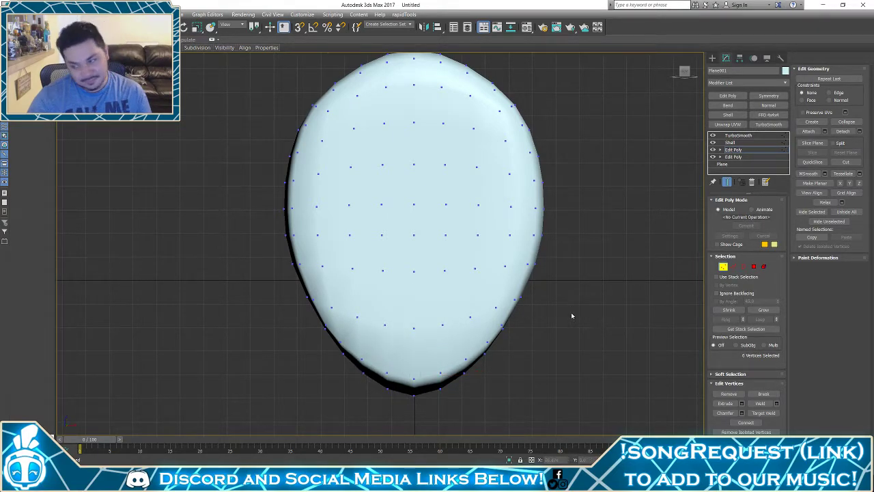
Show the shape from the left side and turn off the TurboSmooth modifier's effect
scroll(571, 312, down, 3)
alt+middle_drag(577, 301, 552, 288)
key(l)
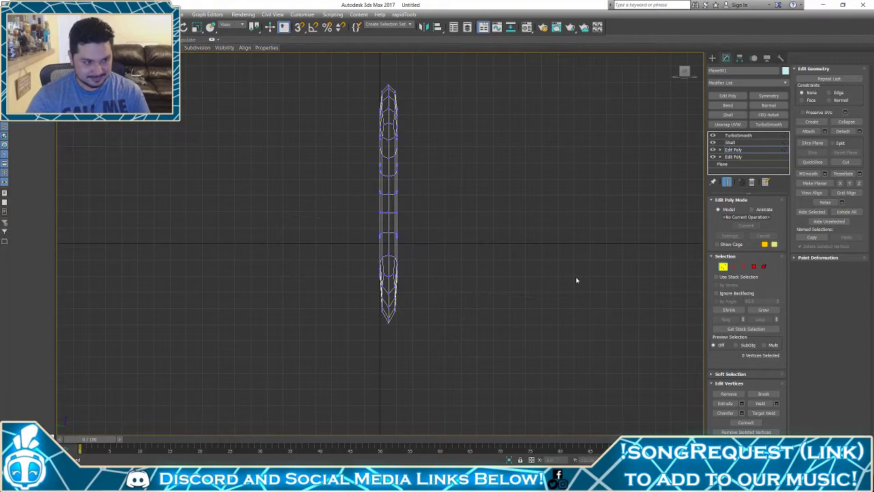
scroll(524, 176, up, 2)
middle_drag(525, 170, 589, 248)
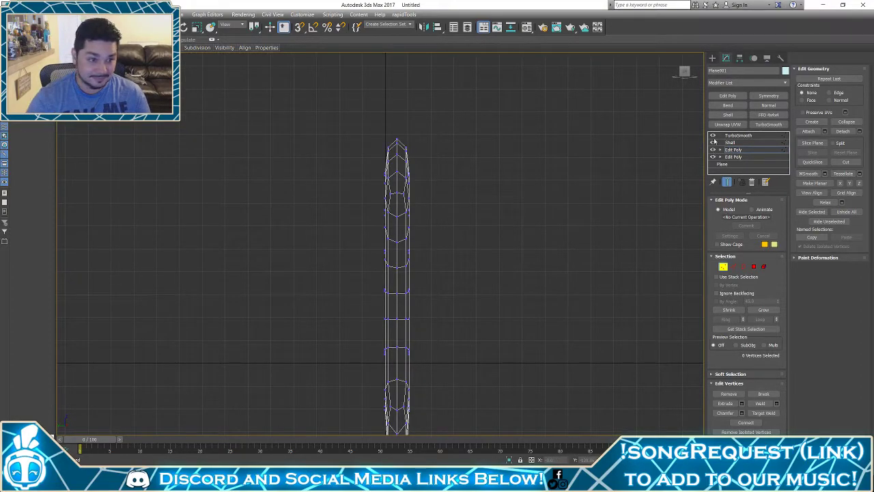
click(714, 137)
middle_drag(569, 209, 678, 114)
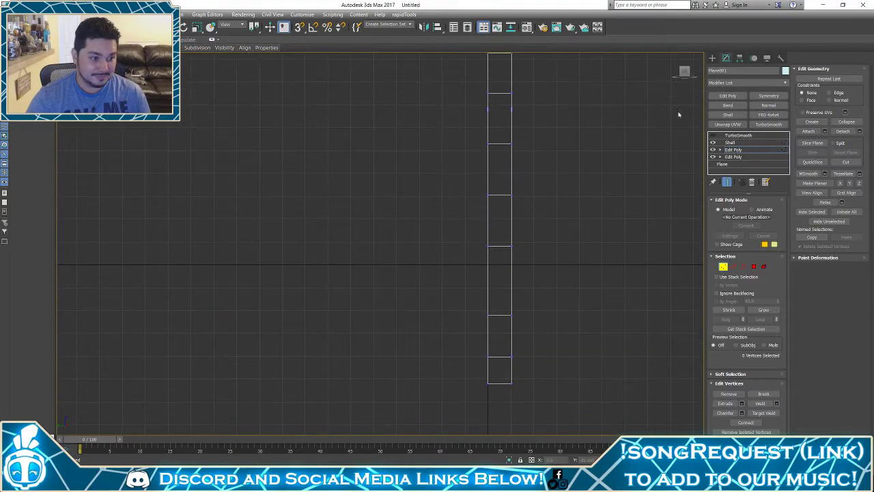
click(728, 141)
click(728, 96)
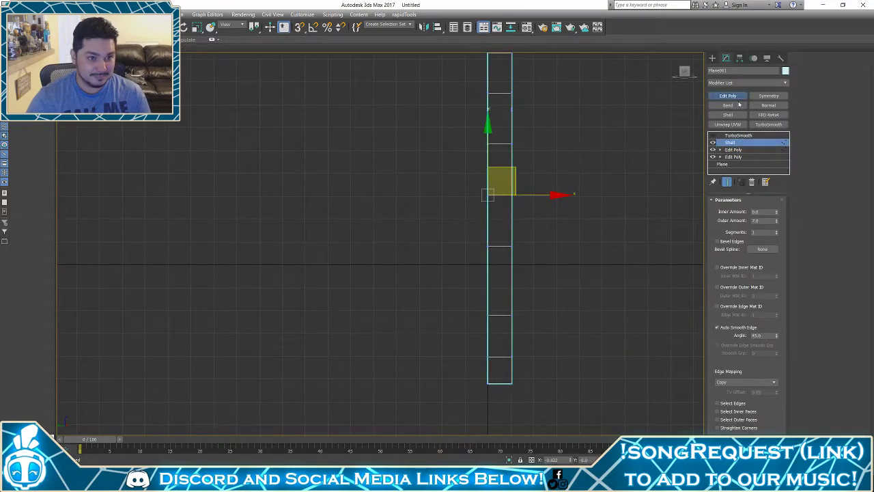
click(722, 266)
scroll(534, 236, down, 3)
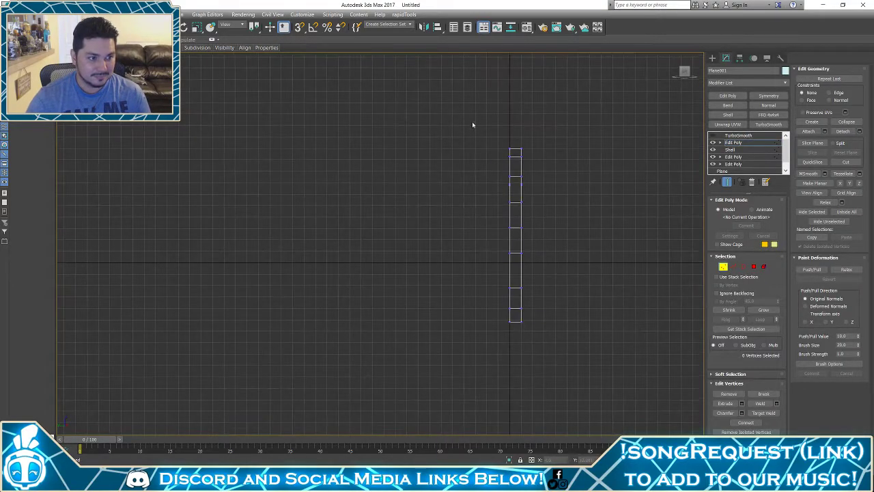
drag(497, 156, 568, 345)
click(750, 181)
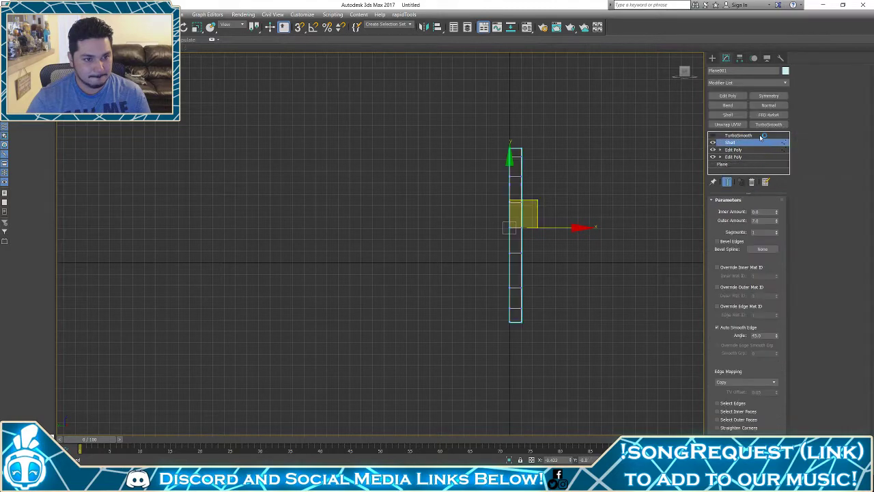
Insert an FFD 2x2x2 modifier above the Shell modifier, with another Edit Poly between Shell and the FFD
click(737, 82)
key(f)
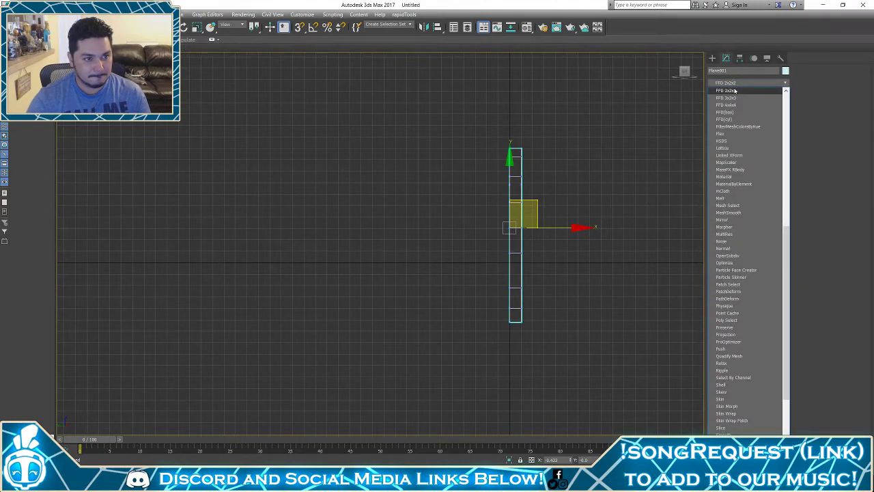
click(735, 91)
click(729, 149)
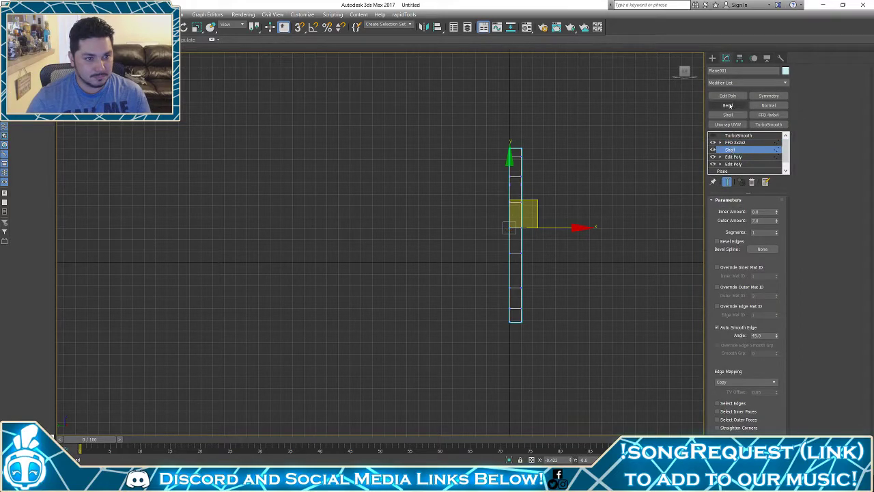
click(728, 96)
click(745, 143)
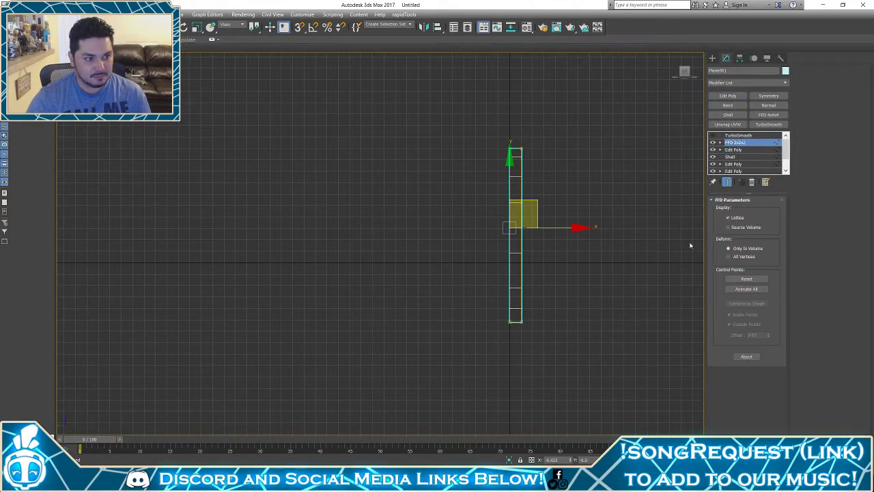
Enter the FFD 2x2x2 modifier's control points and select the upper ones in the side view
click(720, 142)
click(740, 149)
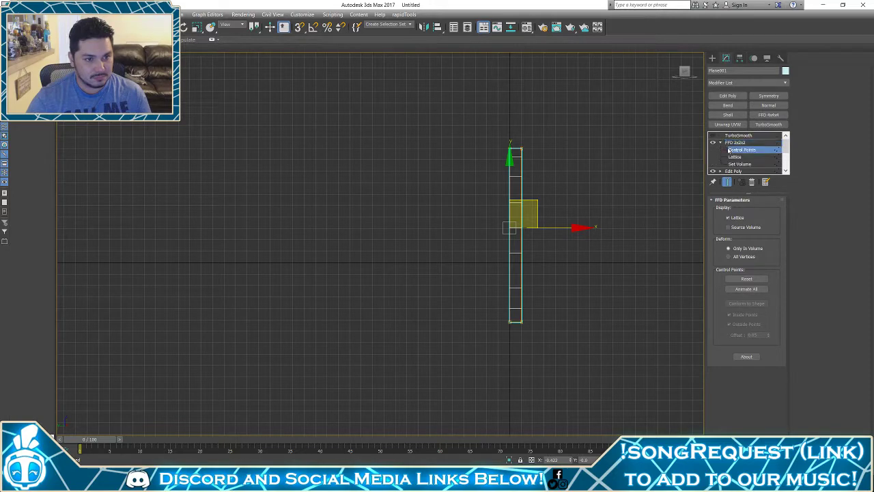
key(r)
drag(556, 150, 557, 113)
Try scaling the FFD's upper control points wider in the front view
key(f)
key(z)
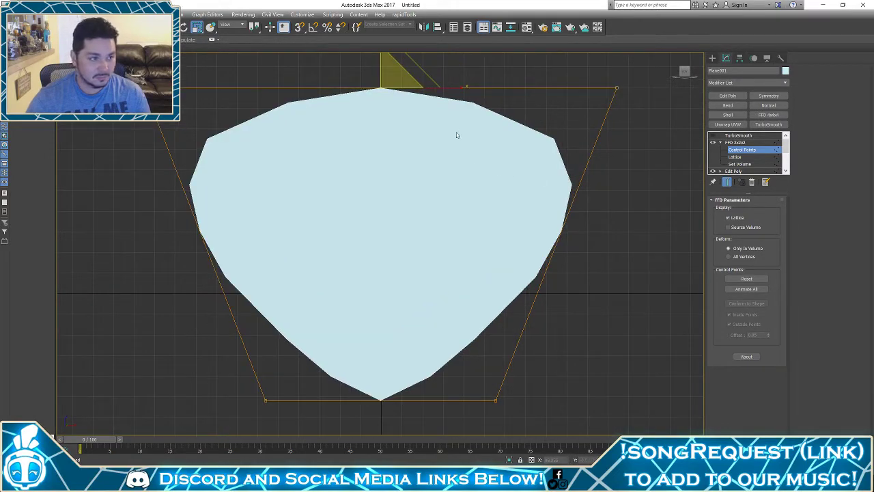
drag(456, 87, 445, 86)
key(ctrl+z)
key(ctrl+z)
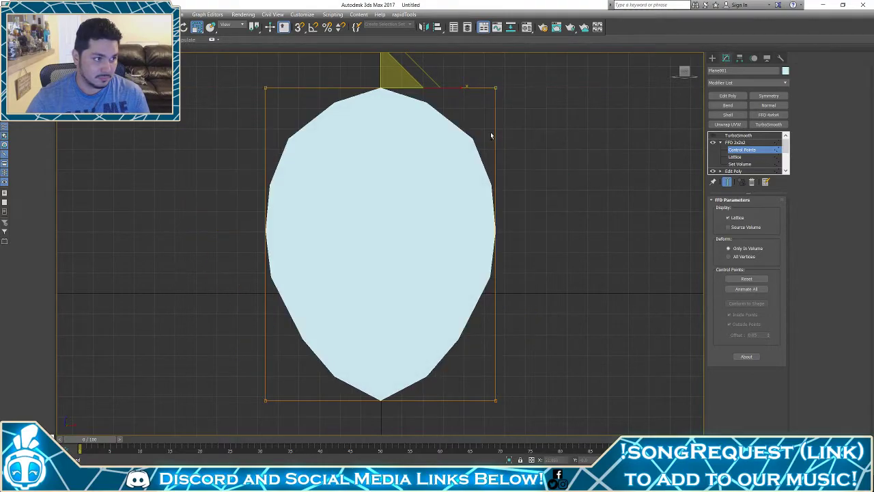
Scale the FFD's upper control points apart along X in the left view to thicken the shape's upper end
key(l)
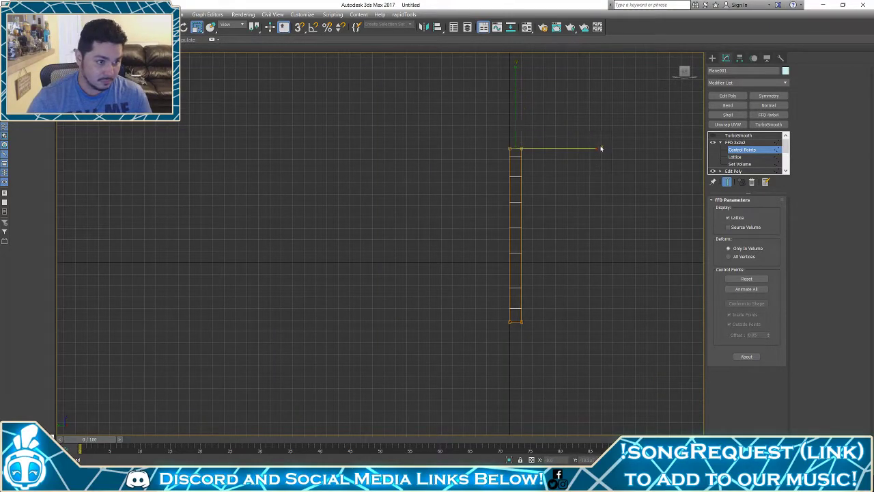
drag(600, 146, 626, 150)
key(p)
mouse_move(620, 157)
alt+middle_down()
mouse_move(515, 138)
mouse_move(491, 145)
mouse_move(607, 130)
mouse_move(646, 113)
mouse_move(600, 108)
mouse_move(539, 120)
mouse_move(576, 103)
mouse_move(569, 128)
alt+middle_up()
Turn the TurboSmooth modifier's effect back on, comparing the shape with and without smoothing
click(713, 135)
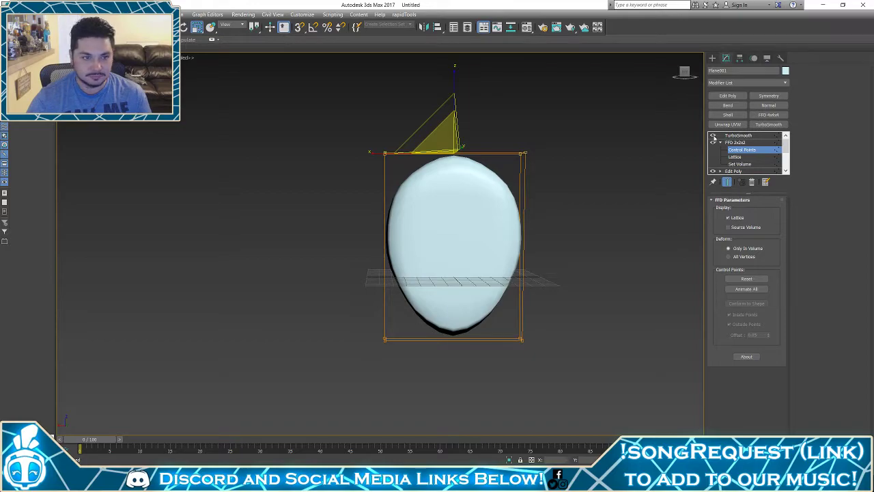
click(712, 135)
alt+middle_drag(599, 209, 704, 155)
click(712, 135)
Set the TurboSmooth iterations to 2 and inspect the smoothed egg shape from several angles
click(737, 136)
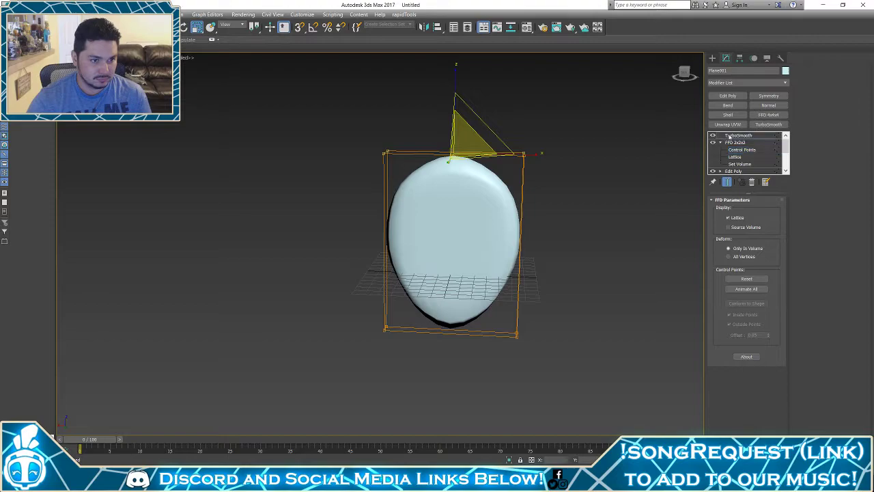
drag(601, 146, 395, 248)
alt+middle_drag(395, 248, 382, 251)
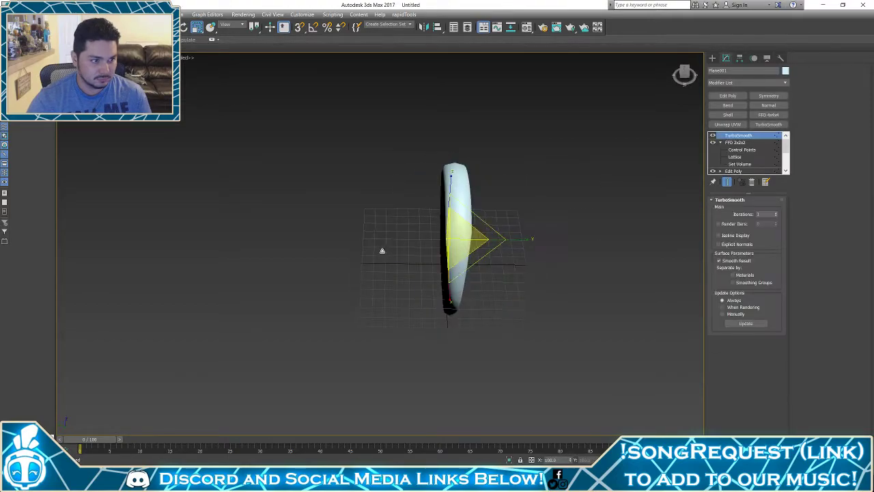
click(777, 214)
click(585, 236)
alt+middle_drag(584, 236, 605, 203)
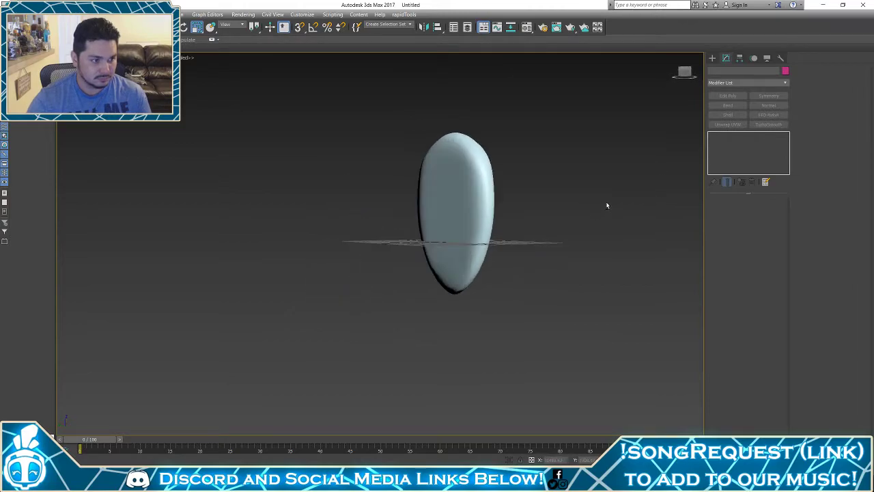
click(442, 253)
alt+middle_drag(545, 231, 586, 247)
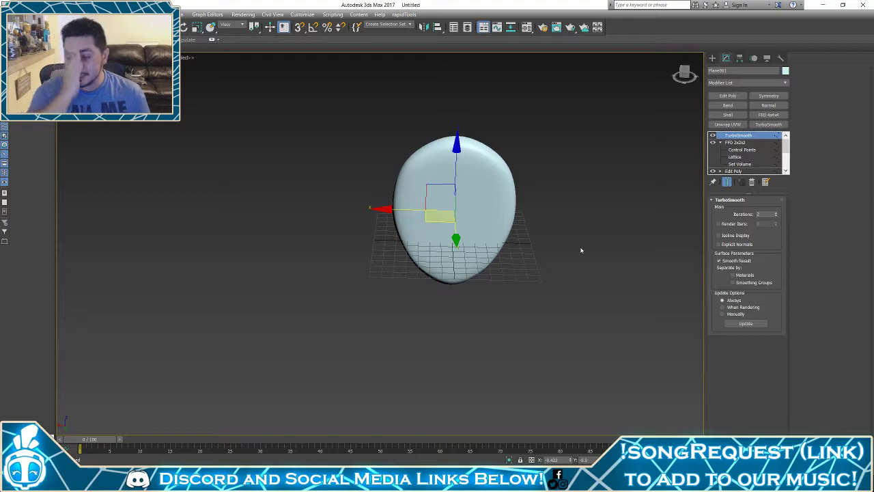
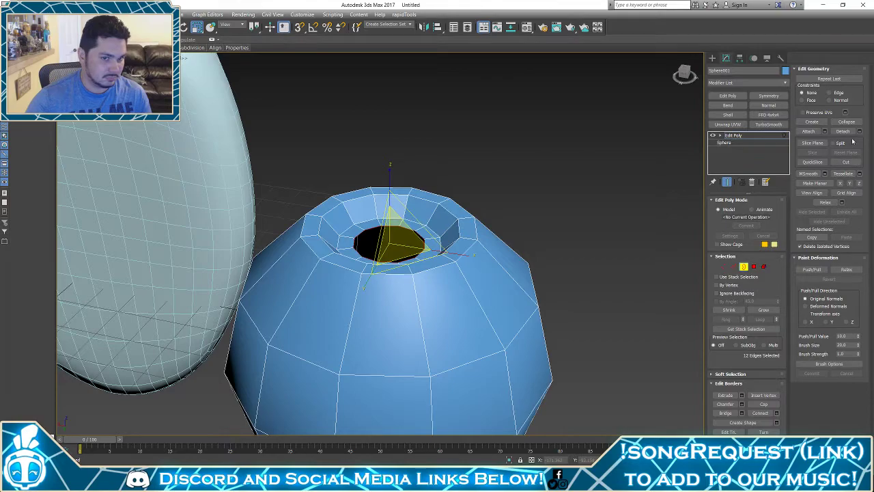
Collapse the open border in the blue sphere's hollow to a centre vertex and add a TurboSmooth modifier to the sphere
click(847, 122)
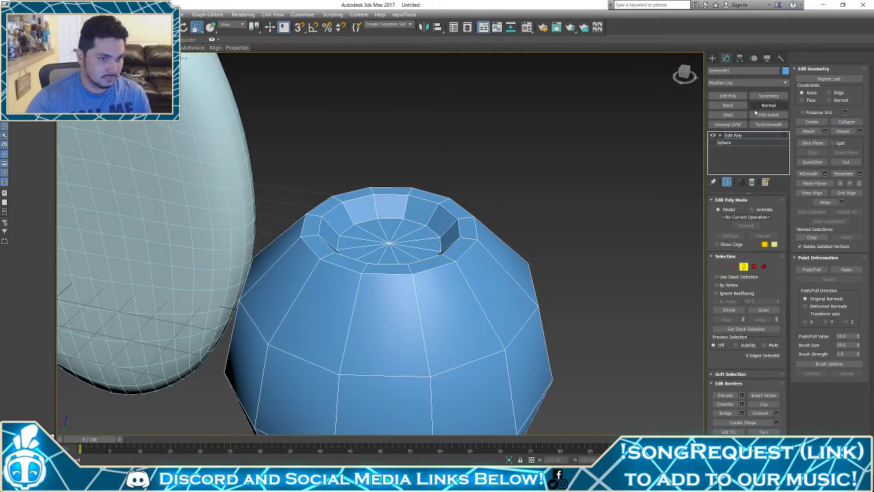
click(768, 124)
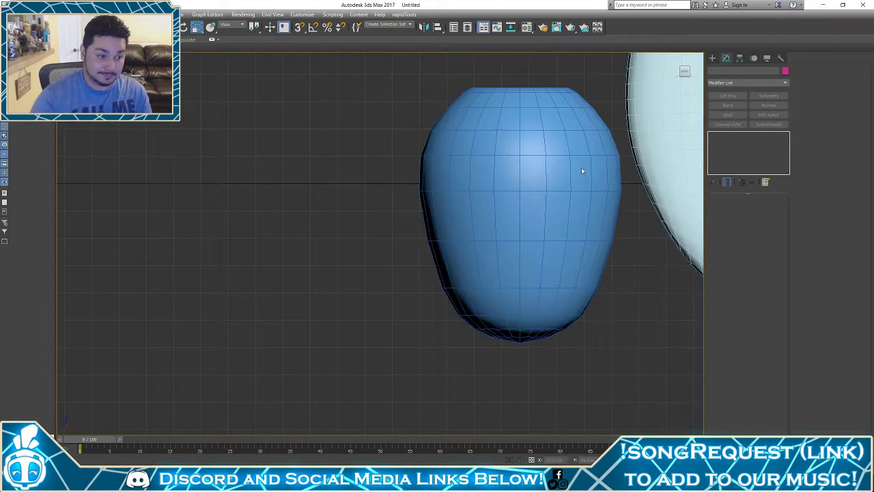
Scale the blue sphere down and move it in the front view so it rests on the egg shape's top centre
click(550, 152)
scroll(371, 166, down, 5)
middle_drag(438, 299, 361, 333)
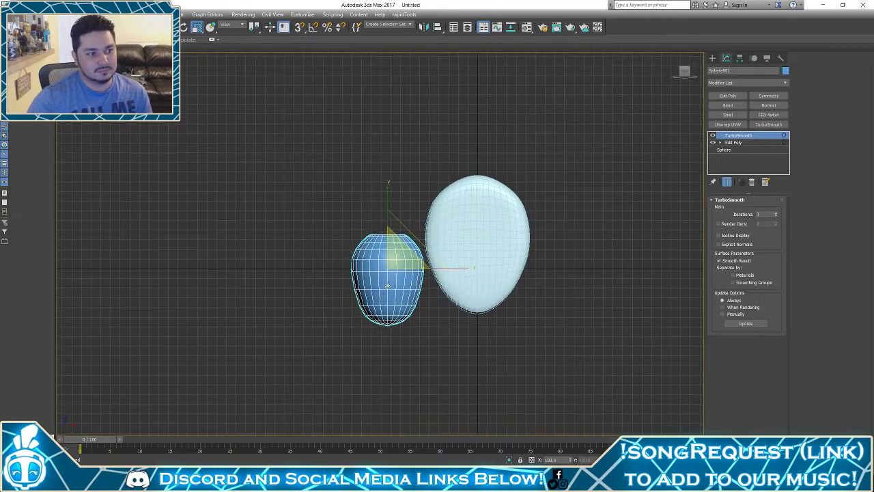
drag(407, 242, 478, 193)
key(r)
scroll(481, 140, up, 4)
key(w)
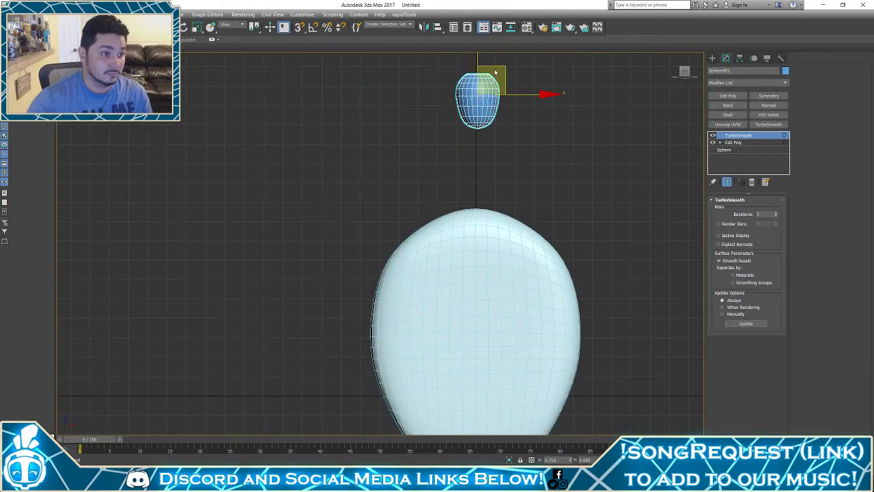
drag(480, 59, 476, 141)
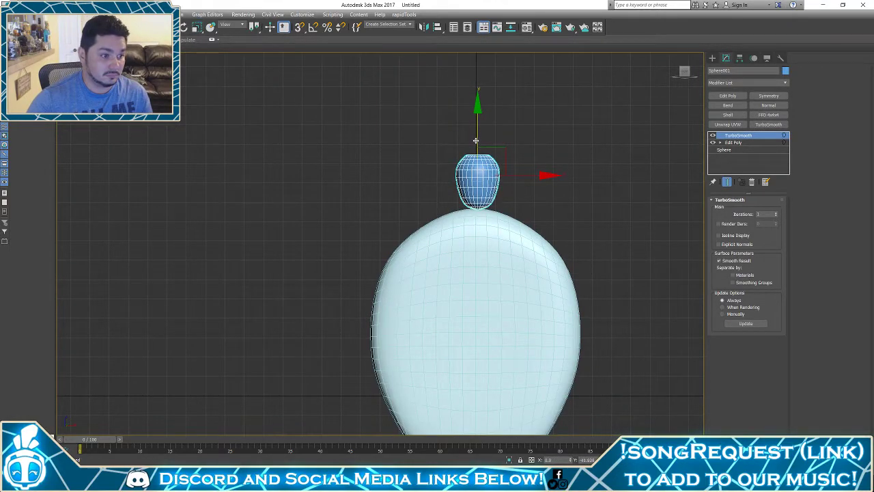
Scale the blue sphere slightly smaller and check in perspective how it meets the egg shape
key(r)
mouse_move(483, 176)
mouse_down()
mouse_move(486, 190)
mouse_move(490, 180)
mouse_up()
key(p)
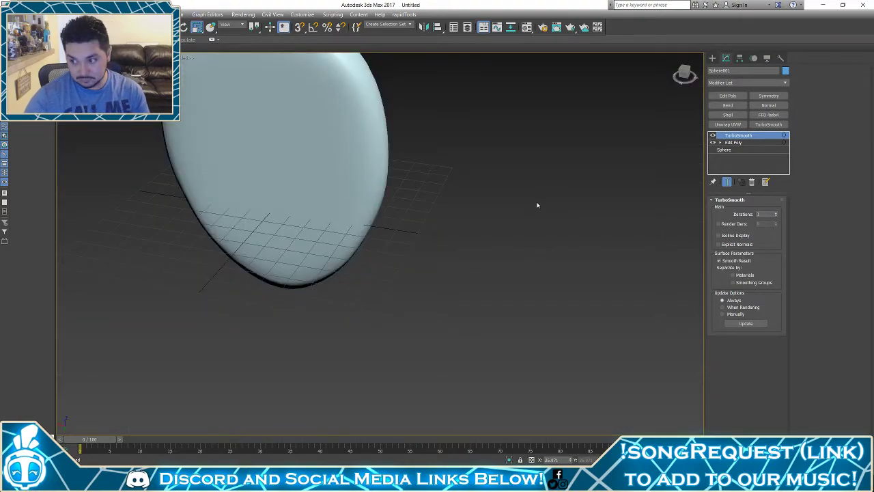
key(z)
alt+middle_drag(480, 181, 638, 110)
key(w)
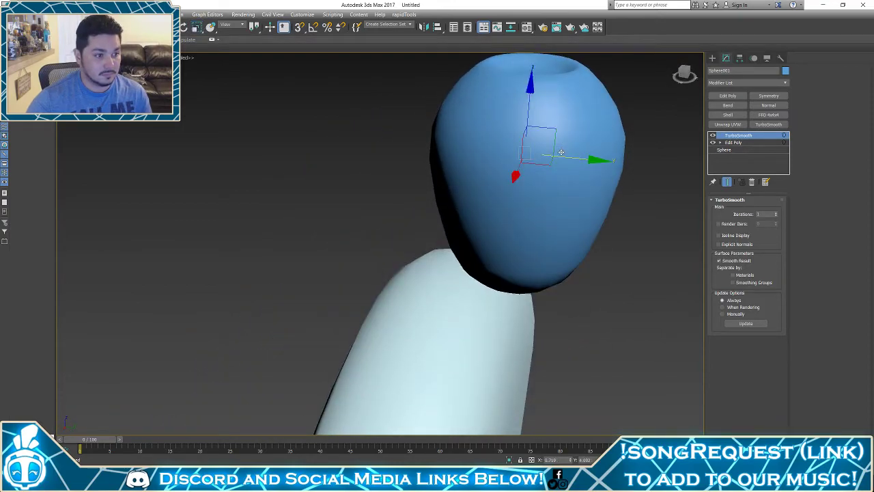
Set the egg shape's X position to 0 and compare its alignment with the blue sphere from the side
key(f)
click(513, 232)
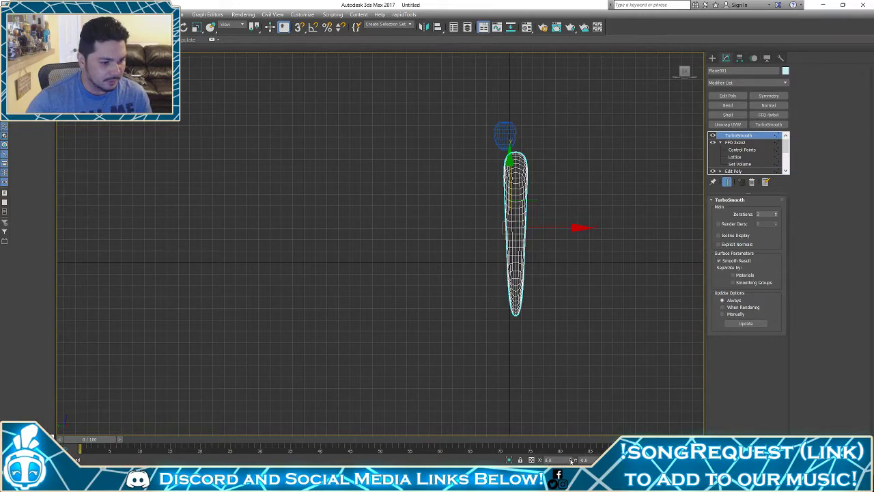
scroll(581, 281, up, 4)
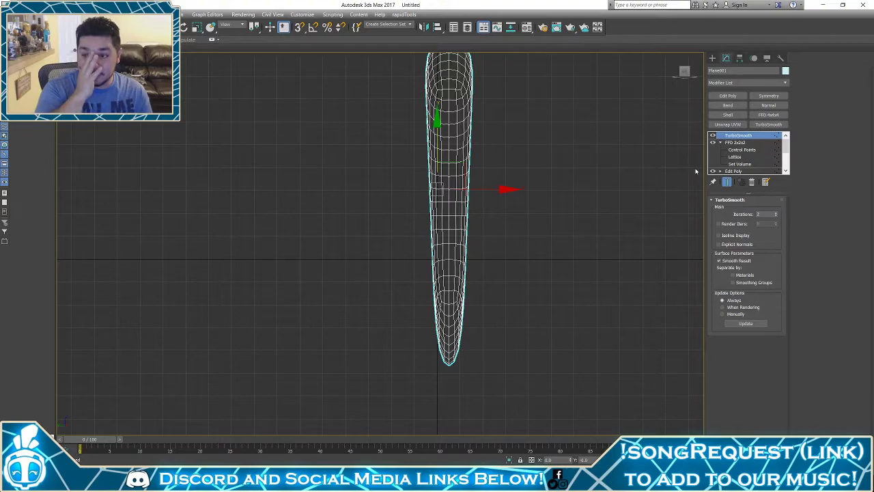
middle_drag(529, 232, 524, 290)
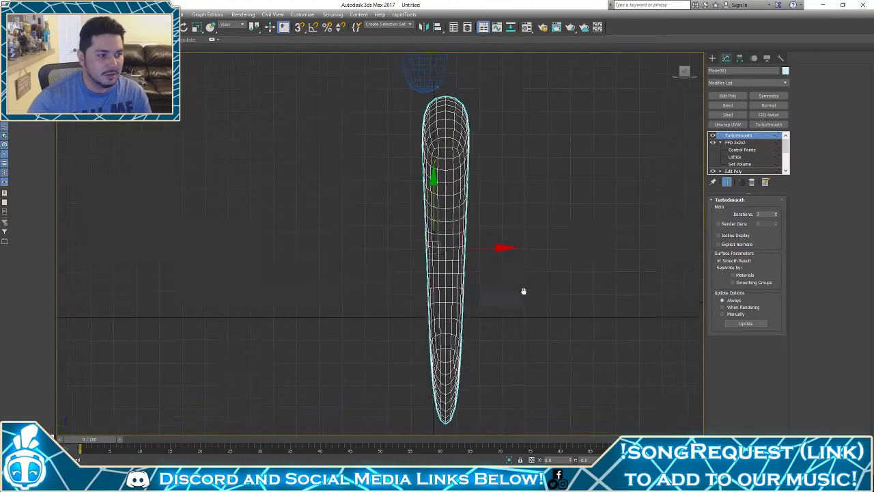
scroll(527, 285, up, 2)
scroll(510, 276, down, 4)
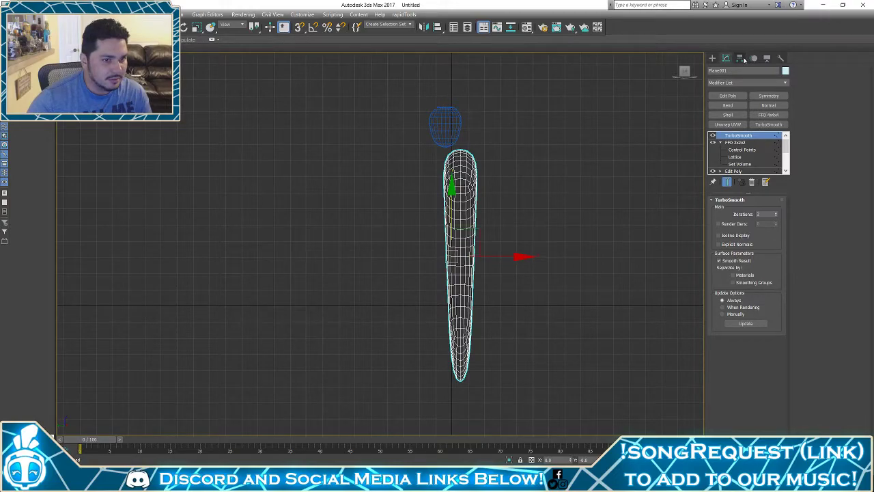
Replace the egg shape's TurboSmooth modifier with a new one at 1 iteration
click(751, 182)
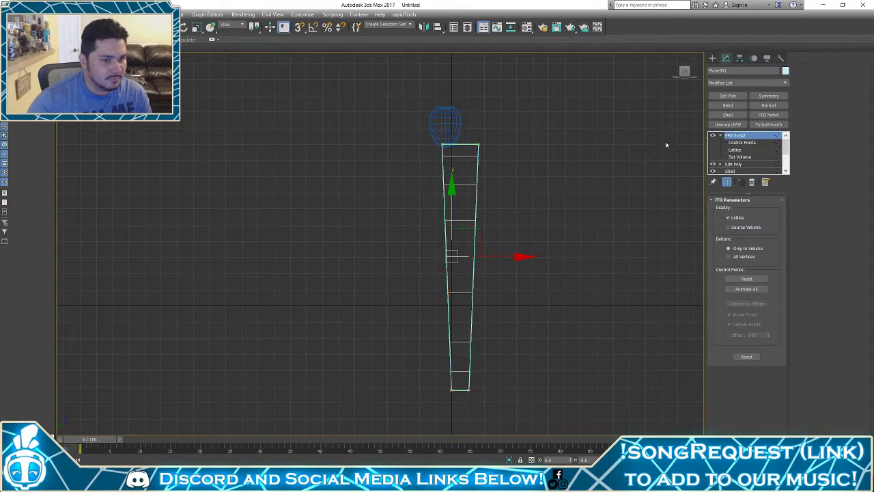
click(768, 125)
click(610, 199)
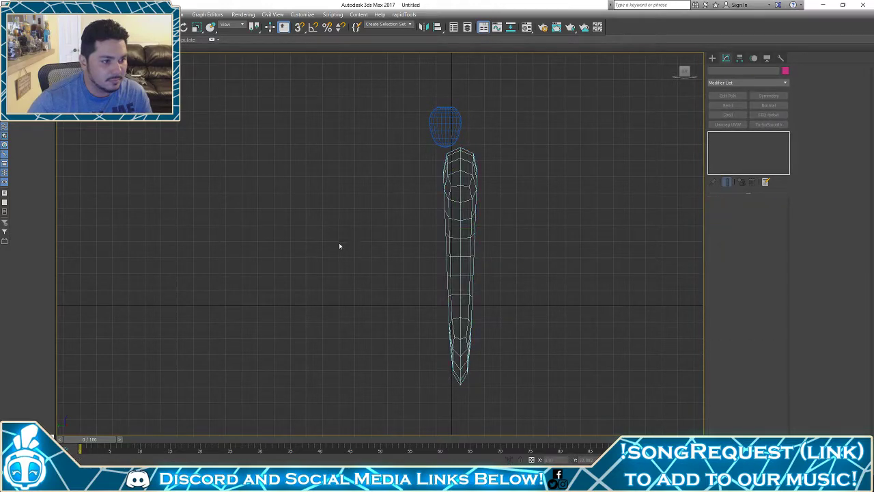
click(457, 200)
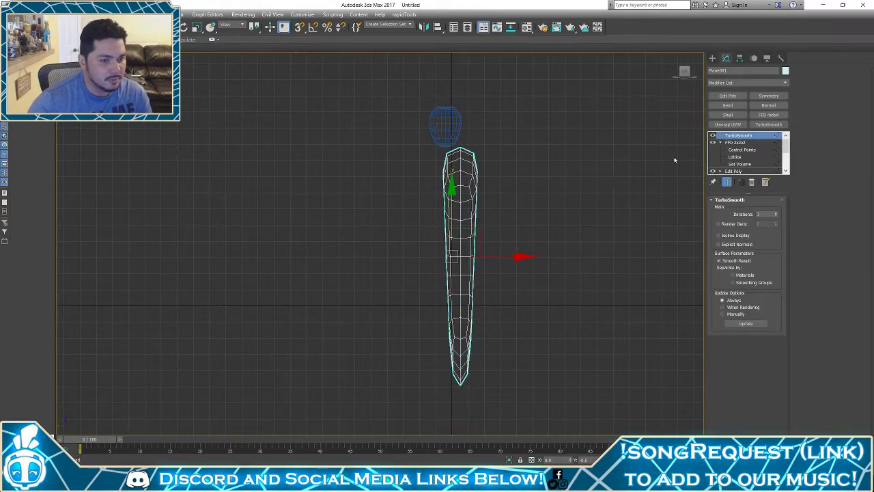
Add an Edit Poly modifier above the egg shape's TurboSmooth and enter edge editing in the front view
click(728, 95)
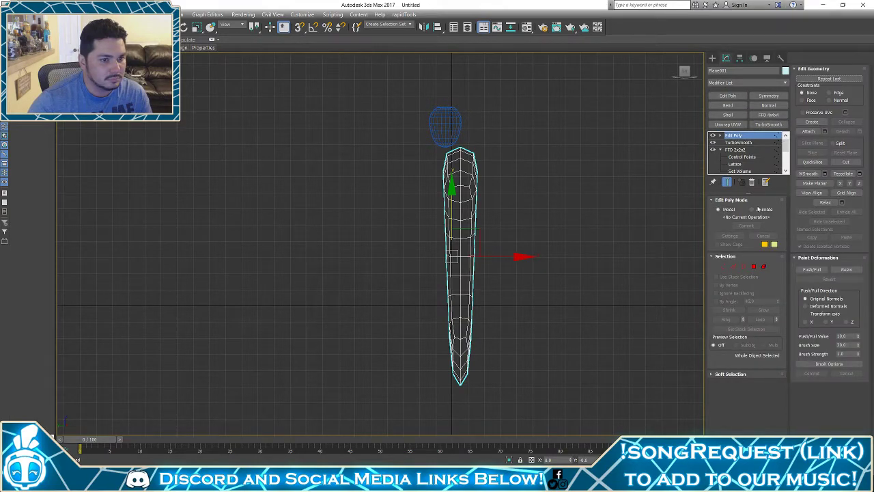
click(733, 267)
key(f)
middle_drag(512, 234, 525, 156)
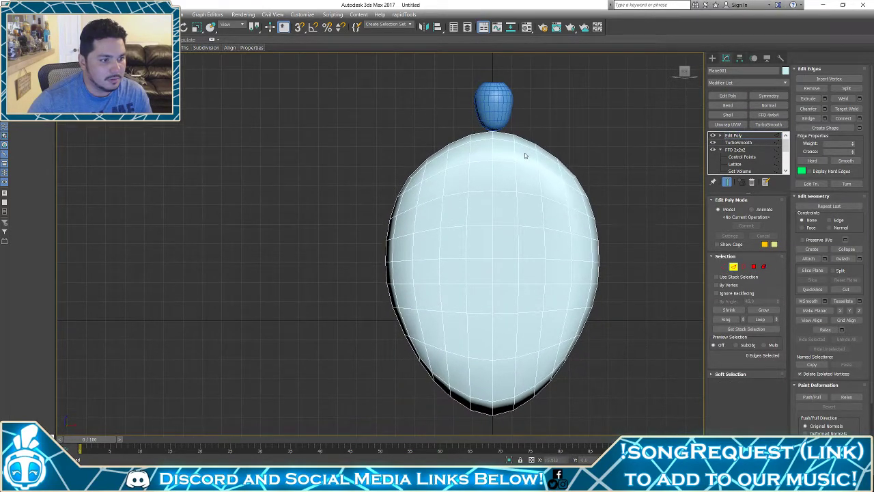
Remove every other horizontal edge loop from the egg shape together with its vertices
click(411, 189)
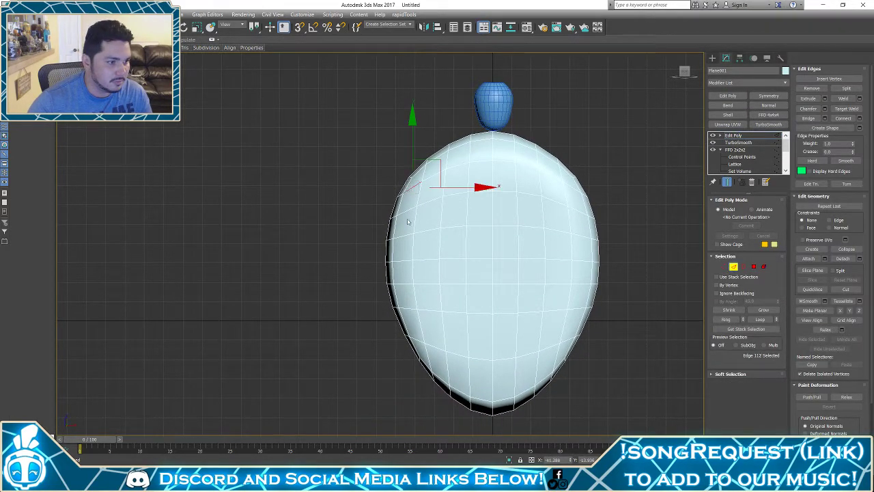
ctrl+click(405, 236)
ctrl+click(406, 284)
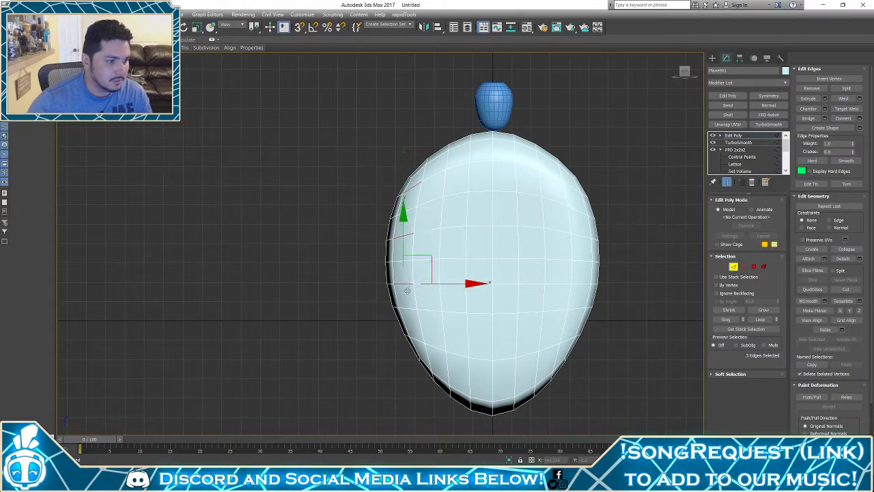
ctrl+click(419, 340)
key(alt+l)
key(ctrl+BackSpace)
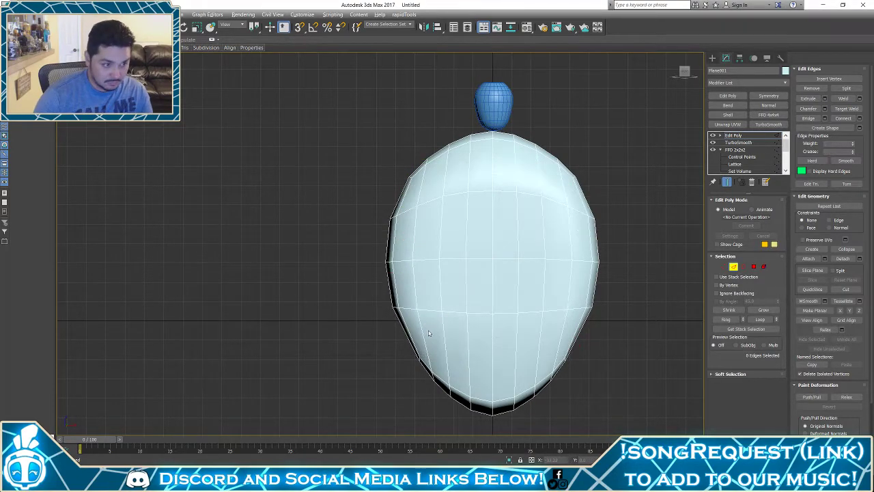
key(p)
alt+middle_drag(534, 306, 403, 203)
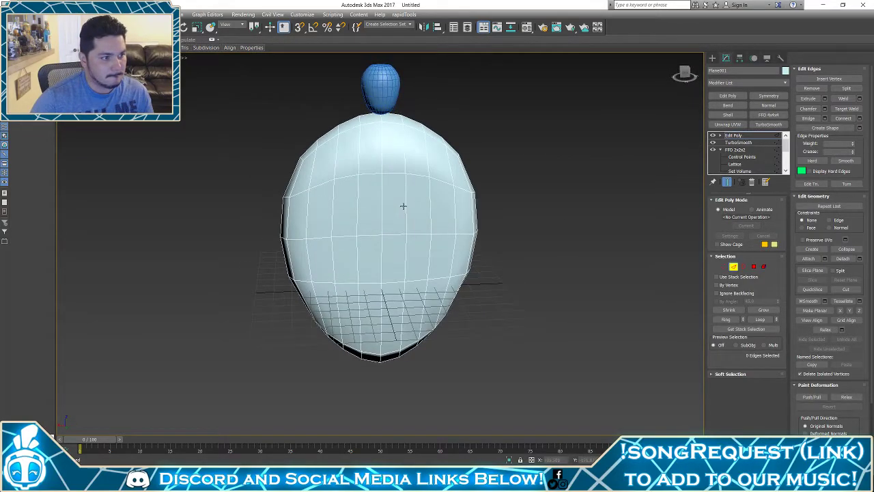
Select the horizontal edge rings on both sides of the egg shape's vertical centre line and collapse them
key(f)
click(319, 118)
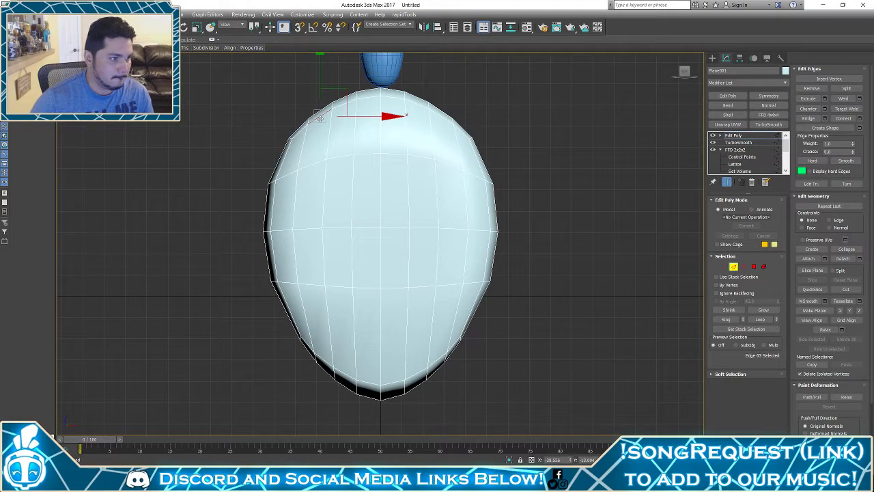
ctrl+click(410, 99)
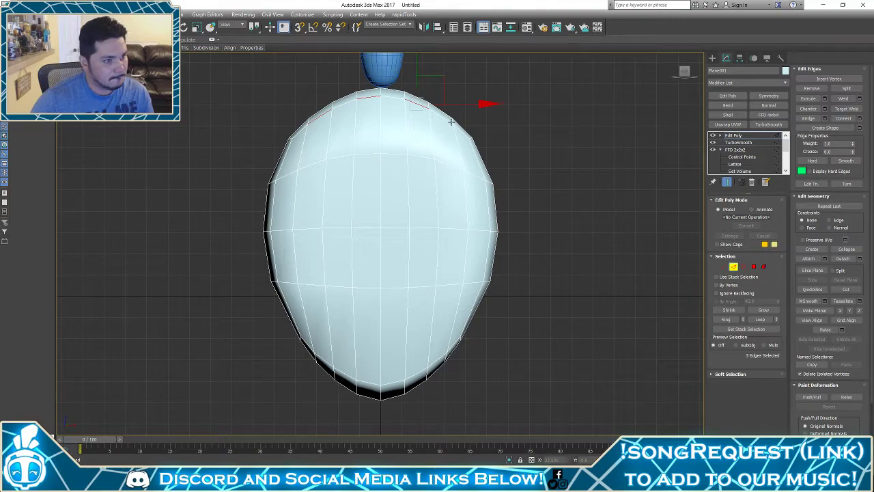
click(347, 103)
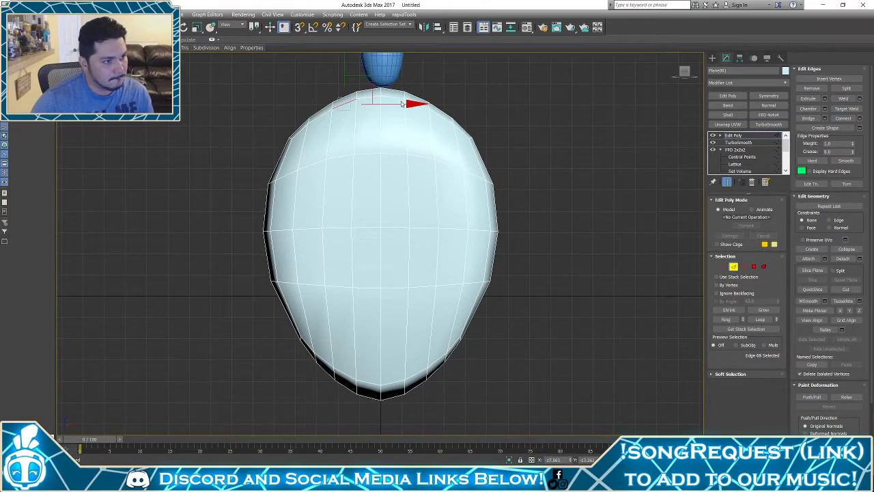
ctrl+click(417, 104)
key(alt+r)
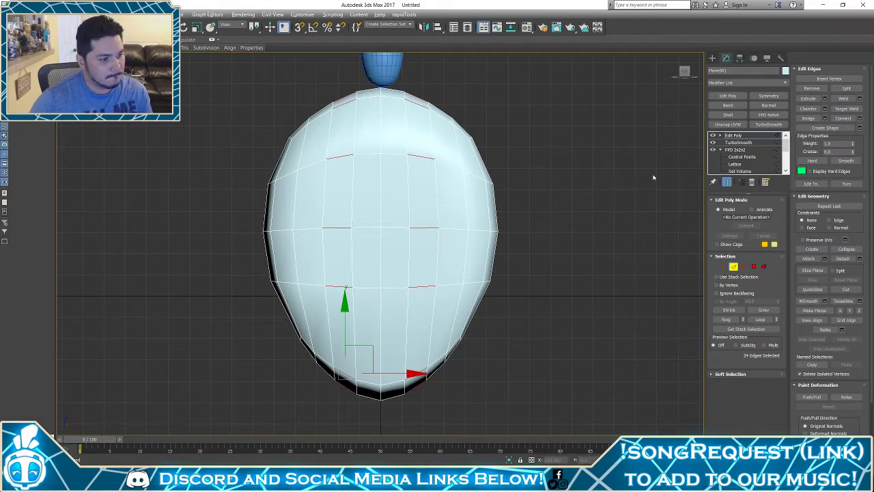
click(847, 248)
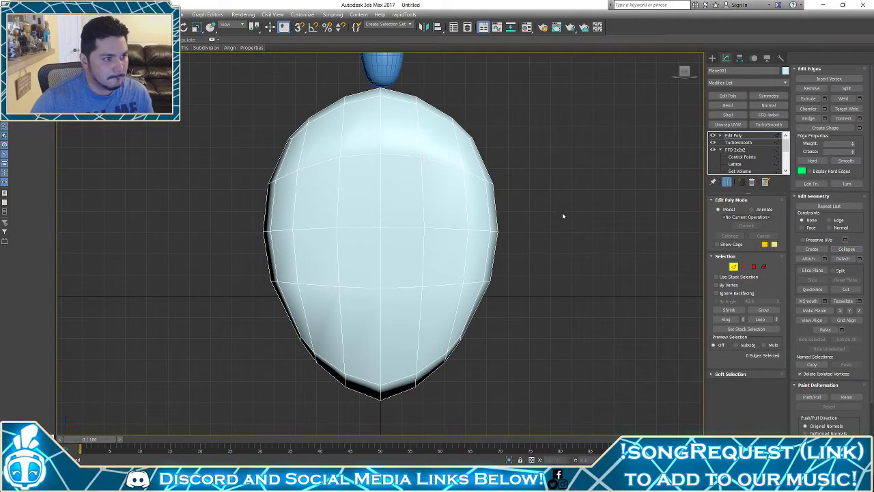
Add a TurboSmooth modifier to the egg shape and inspect the smoothed form in perspective with edged faces off
scroll(572, 199, down, 3)
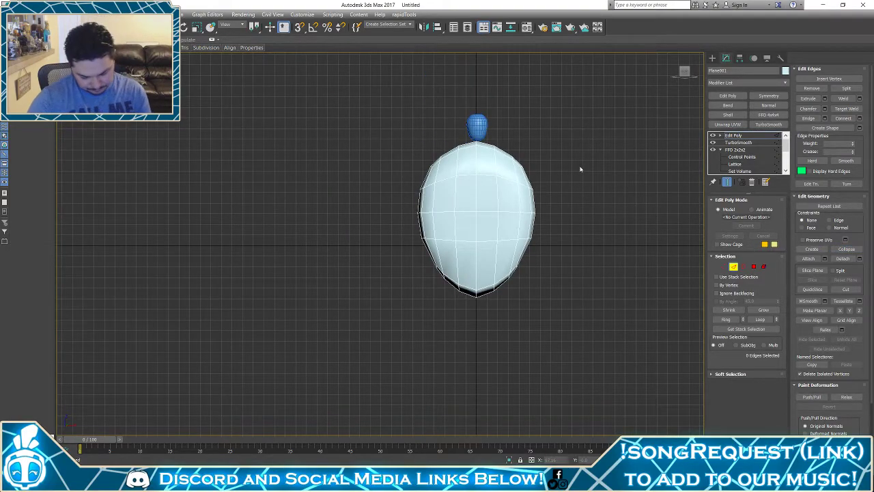
key(p)
alt+middle_drag(458, 185, 615, 186)
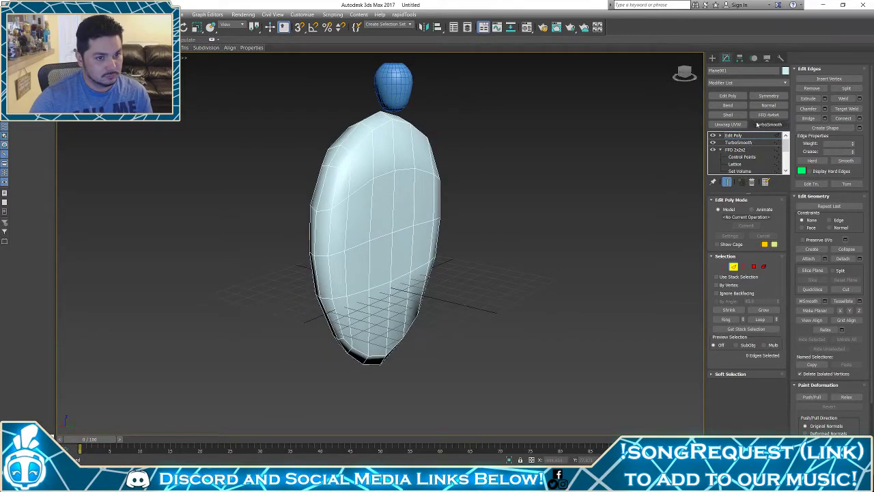
click(759, 124)
click(640, 179)
key(F4)
alt+middle_drag(633, 184, 571, 153)
Set the blue sphere's Y position to 0 in a wireframe side view
click(396, 160)
alt+middle_drag(396, 159, 386, 144)
key(f)
key(F3)
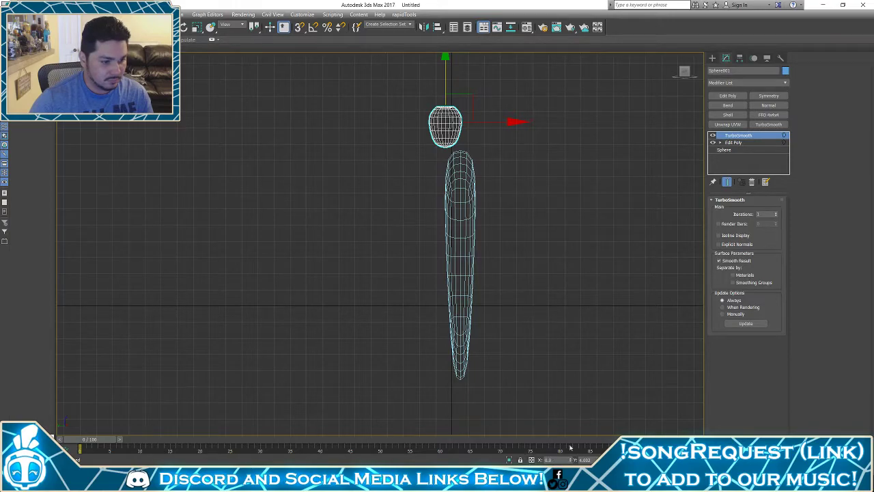
right_click(600, 460)
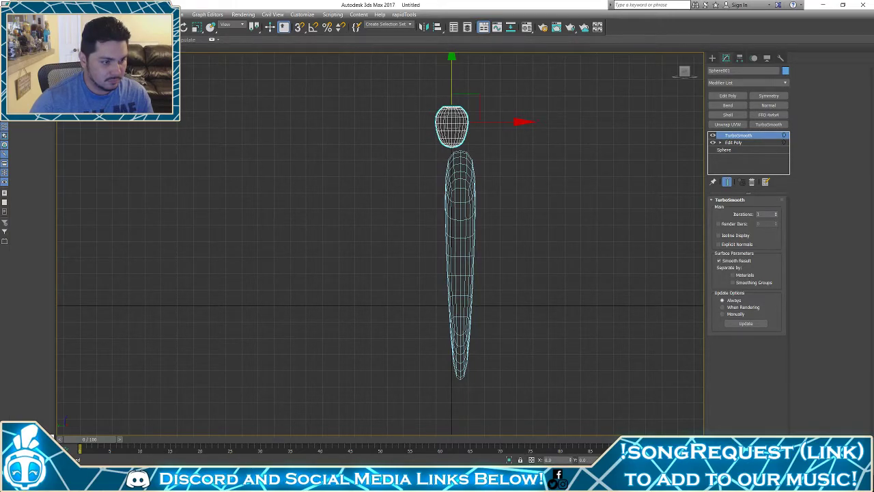
Delete the topmost TurboSmooth modifier from the egg shape
middle_drag(507, 193, 533, 293)
scroll(532, 293, up, 4)
click(413, 314)
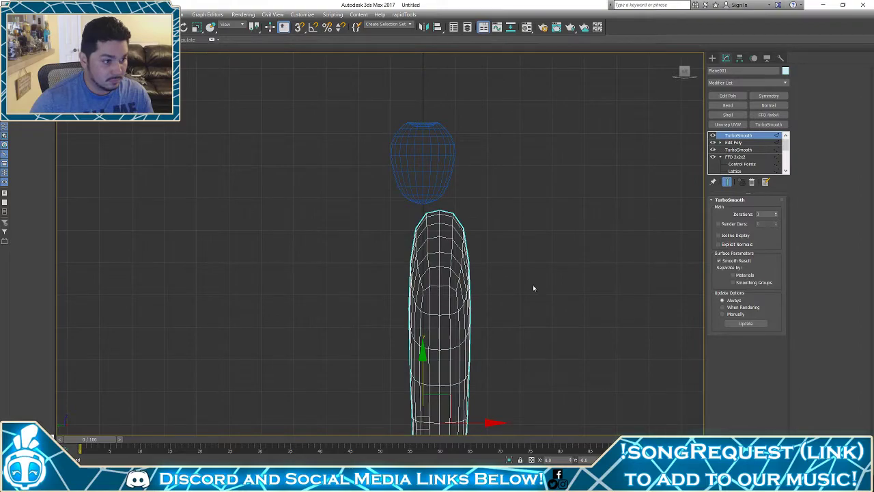
click(753, 182)
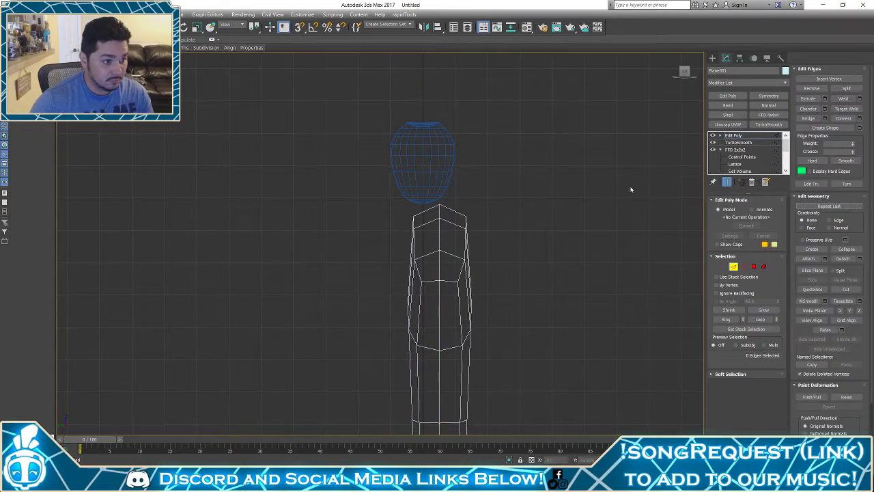
Collapse the egg shape's modifier stack to an Editable Poly and centre it at X 0 and Y 0
right_click(728, 136)
click(774, 199)
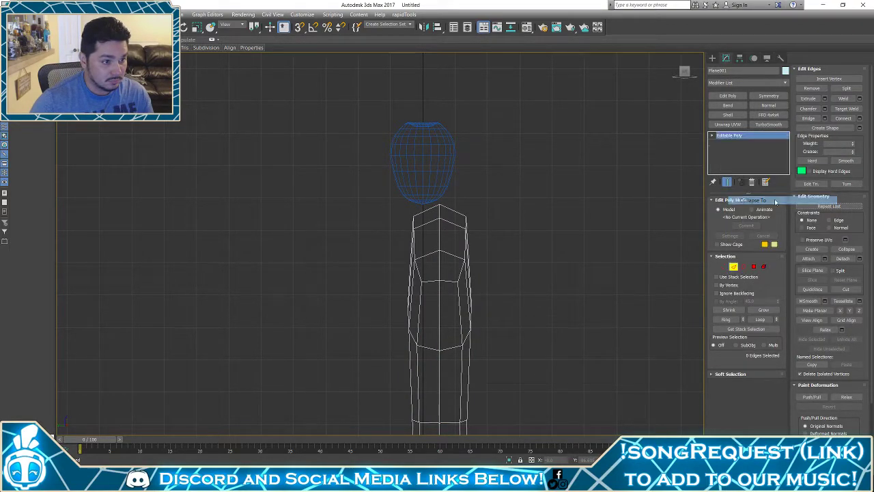
key(ctrl+z)
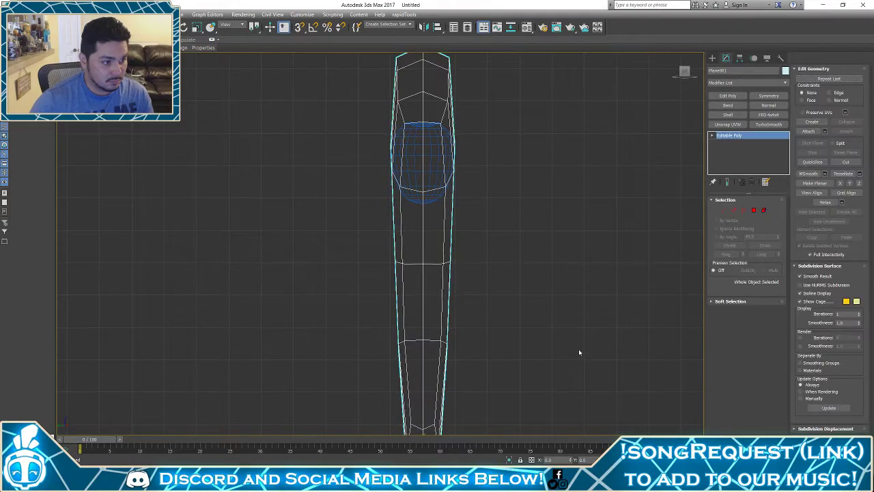
key(ctrl+z)
Raise the blue sphere vertically until its base rests just above the egg shape's upper tip
click(471, 200)
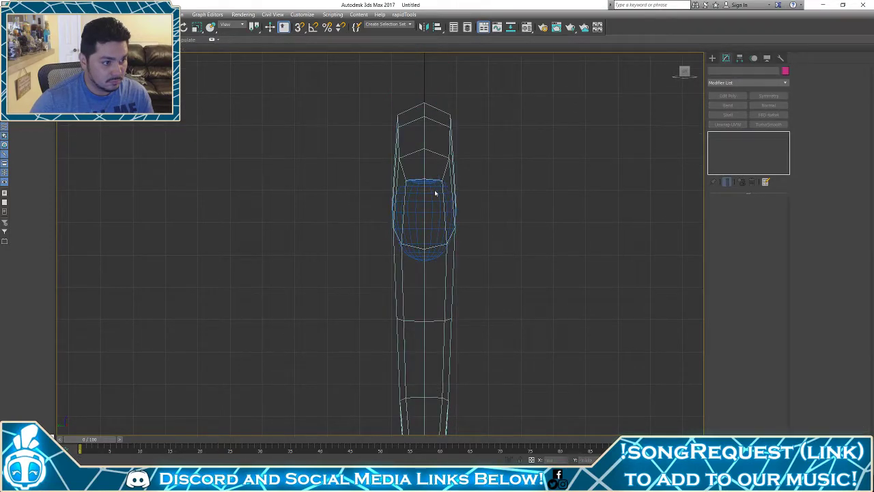
click(431, 198)
scroll(455, 292, down, 3)
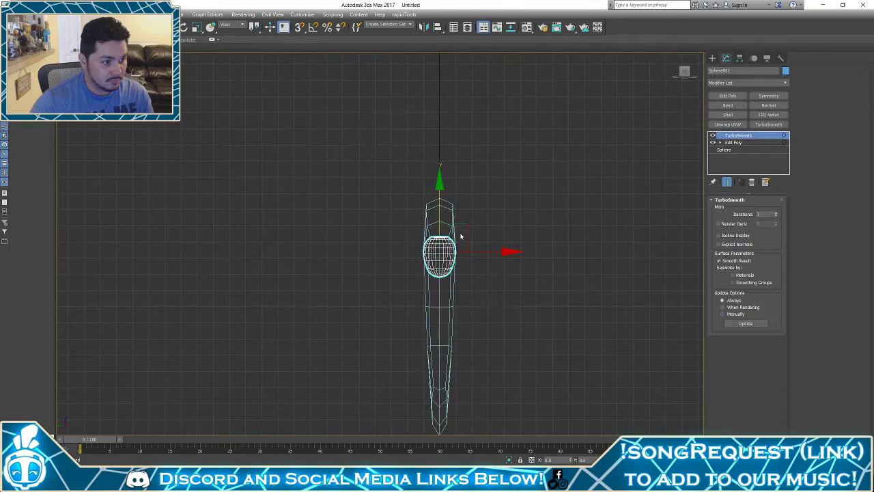
middle_drag(467, 203, 464, 182)
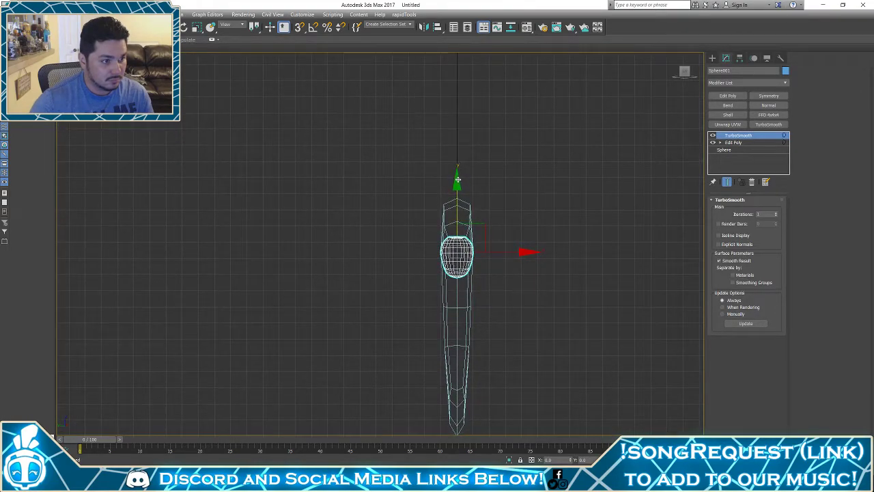
drag(461, 133, 467, 103)
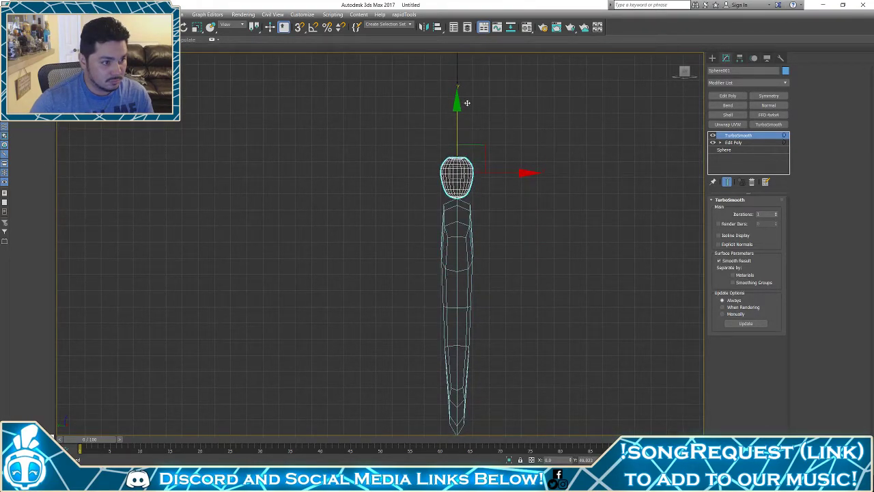
Compare the blue sphere with its TurboSmooth modifier disabled and enabled
click(713, 136)
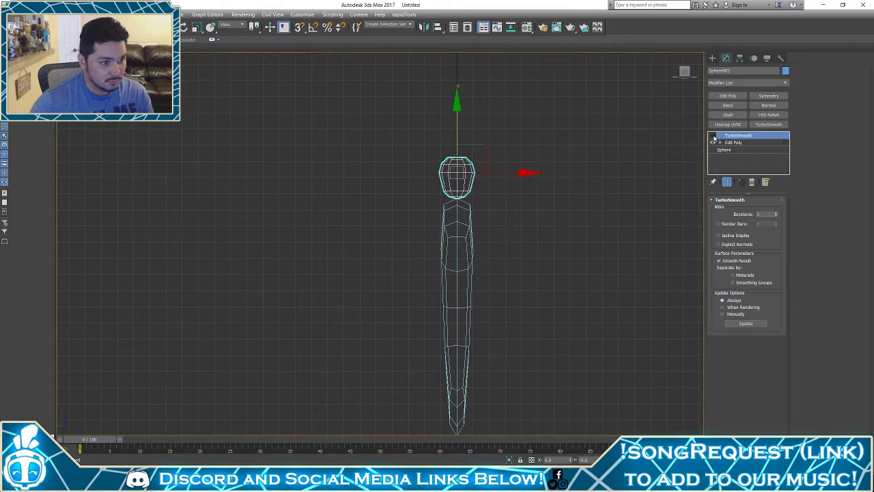
click(713, 136)
click(713, 136)
click(713, 136)
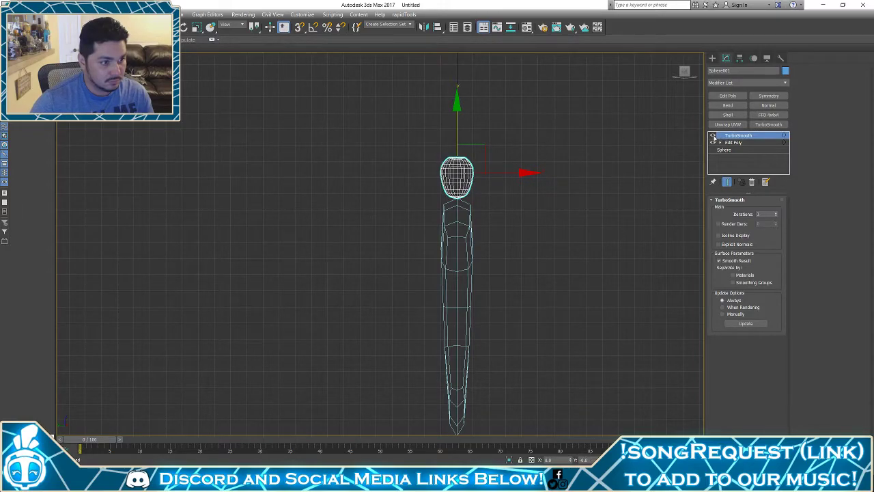
Examine the egg shape and sphere together in shaded perspective from several angles and distances
click(606, 219)
key(F3)
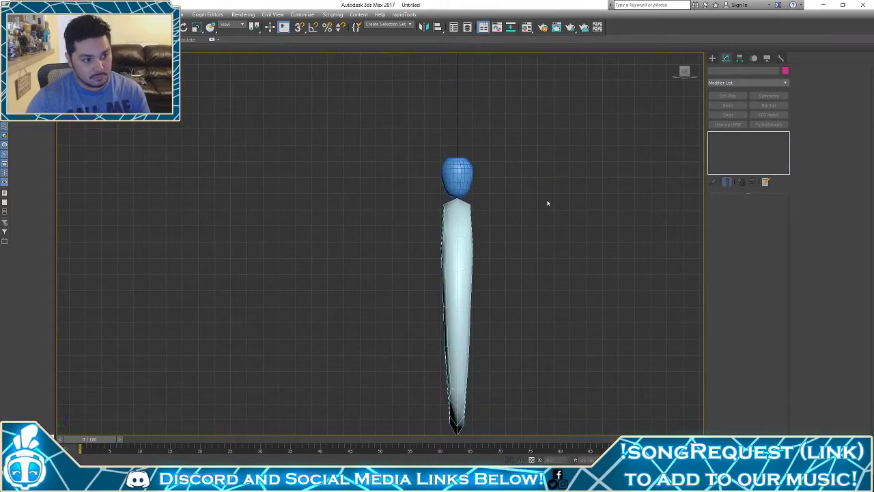
key(p)
alt+drag(540, 212, 507, 223)
alt+middle_drag(507, 223, 497, 235)
mouse_move(497, 236)
middle_down()
mouse_move(505, 258)
mouse_move(529, 273)
mouse_move(536, 236)
mouse_move(541, 264)
middle_up()
scroll(529, 273, down, 4)
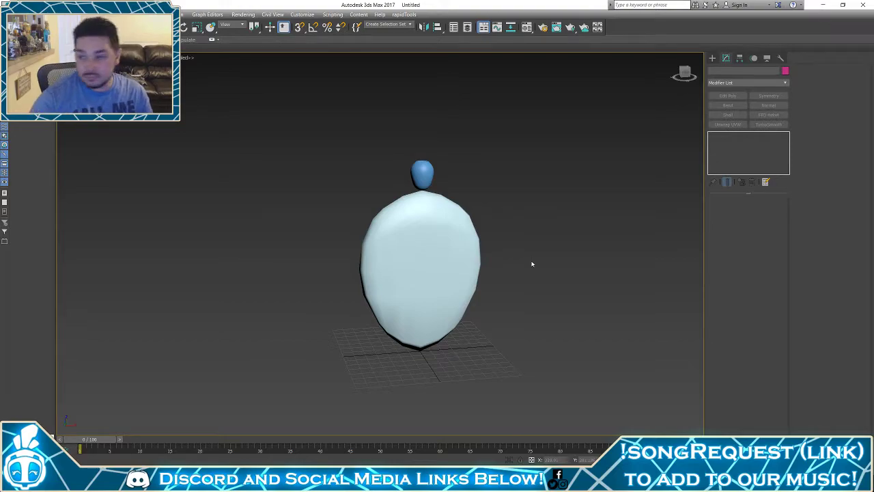
middle_drag(530, 259, 581, 291)
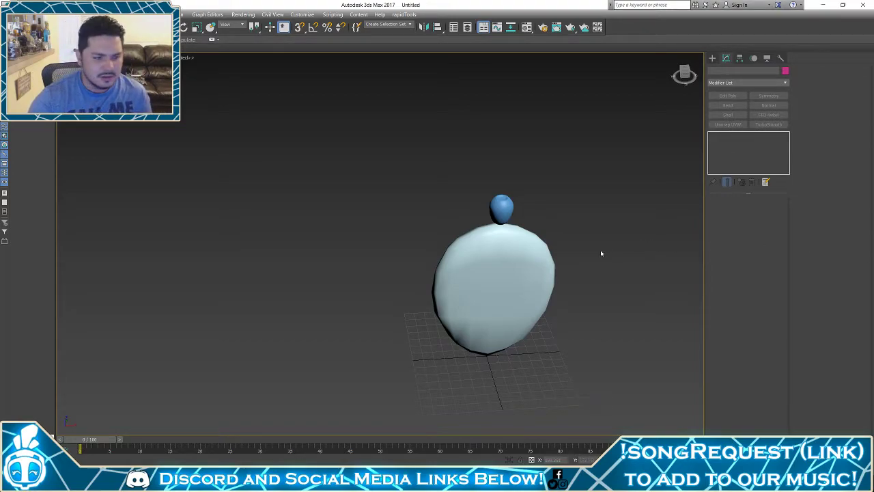
alt+middle_drag(601, 250, 486, 245)
scroll(487, 235, up, 3)
scroll(480, 240, down, 3)
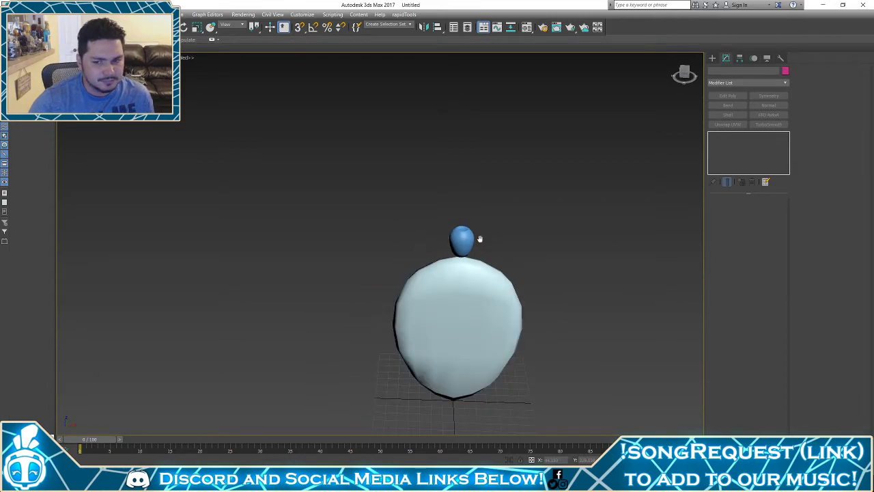
scroll(480, 225, up, 4)
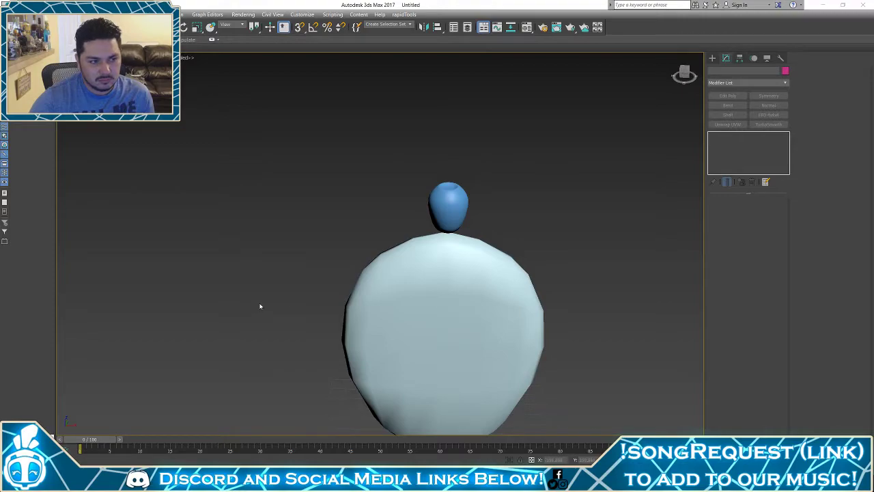
alt+middle_drag(260, 305, 512, 310)
Add an Edit Poly modifier to the egg shape and select the two edges at its lower tip
click(492, 225)
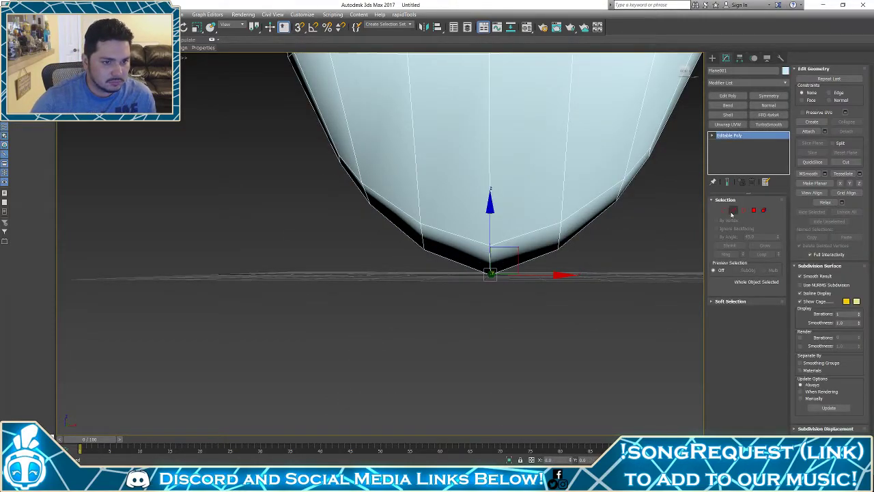
click(728, 96)
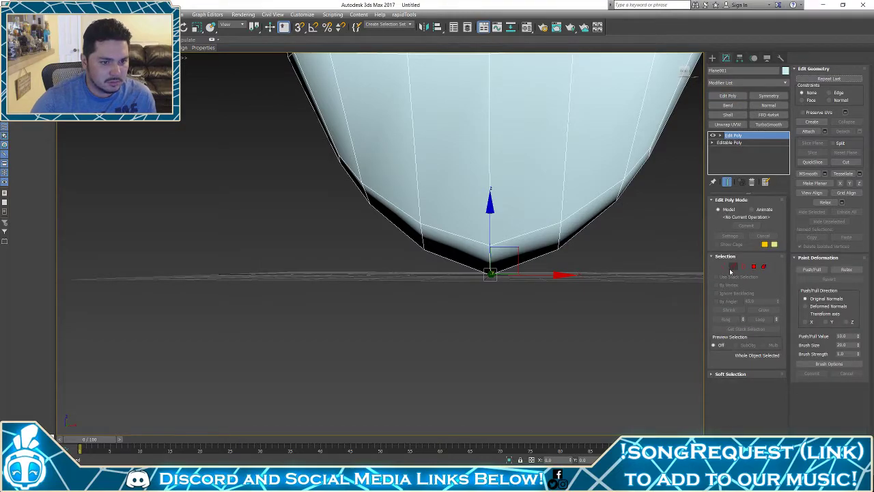
click(733, 266)
alt+middle_drag(518, 271, 600, 205)
click(519, 196)
scroll(557, 234, up, 4)
alt+middle_drag(556, 234, 466, 311)
scroll(552, 234, up, 4)
scroll(536, 222, down, 5)
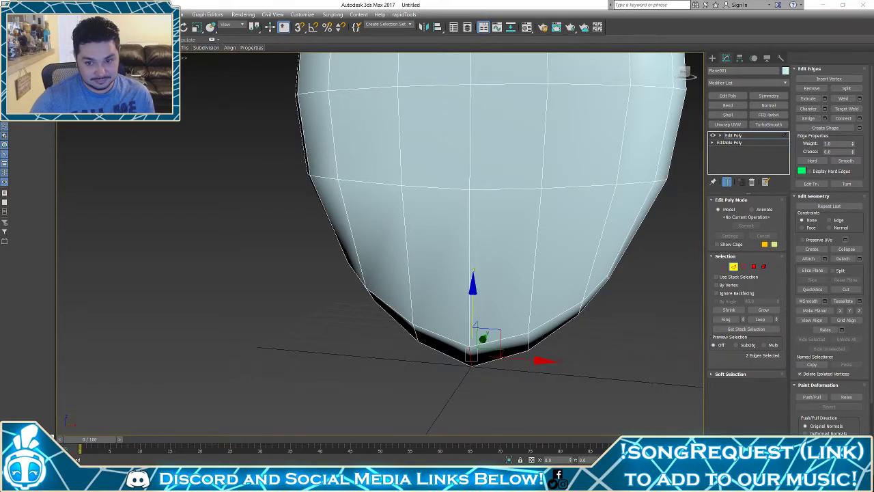
alt+middle_drag(640, 368, 596, 334)
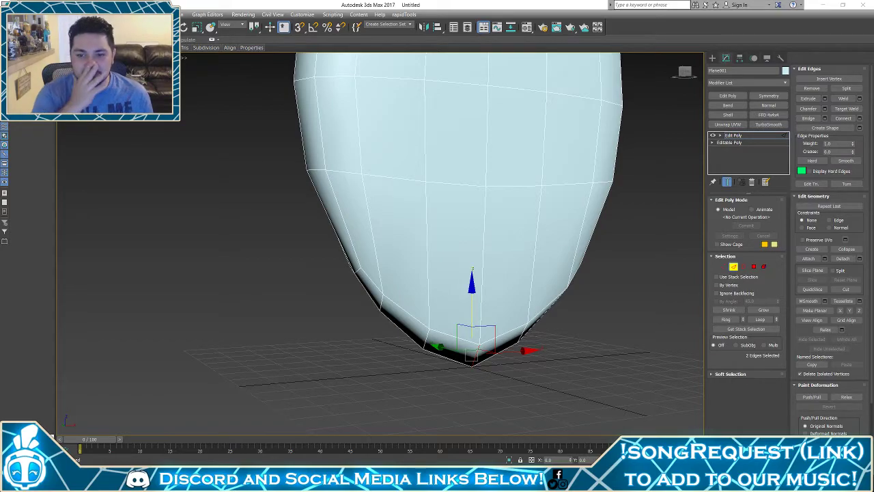
Extrude the two selected lower-tip edges with a height of about 1.7 and a width of about 4.0
scroll(517, 213, down, 5)
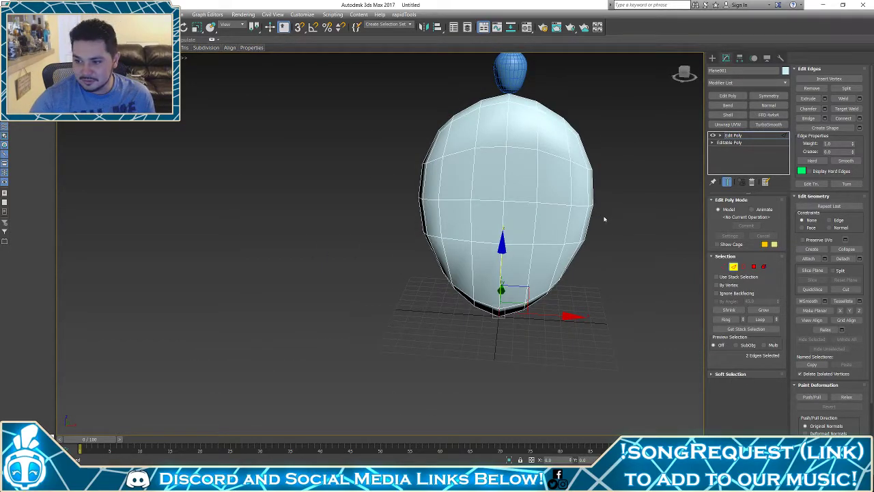
alt+middle_drag(604, 219, 520, 277)
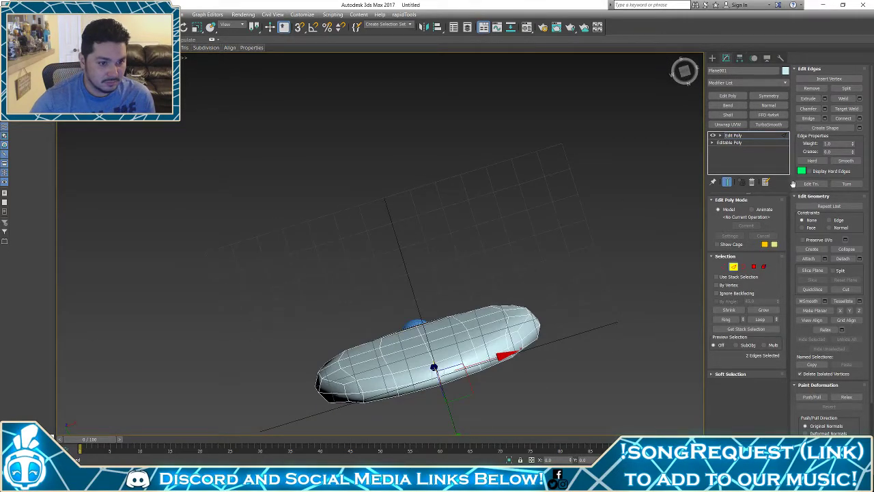
click(825, 99)
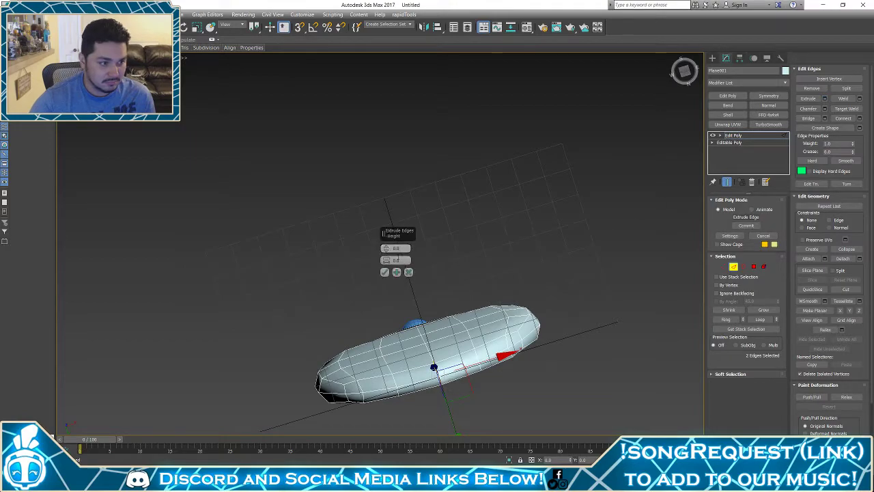
drag(385, 260, 387, 243)
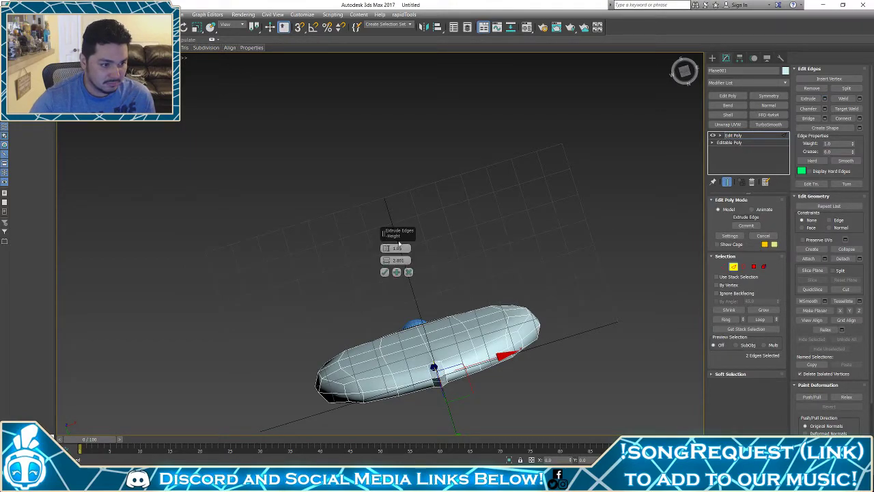
alt+middle_drag(539, 263, 544, 356)
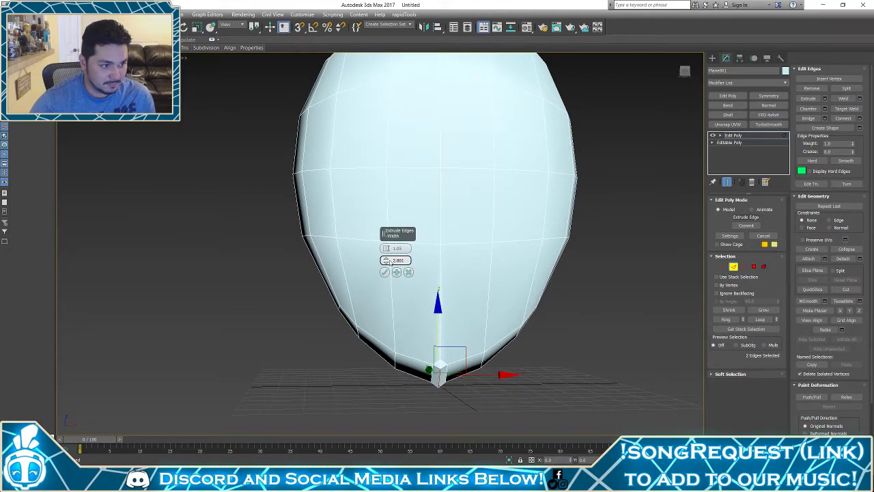
drag(386, 261, 376, 250)
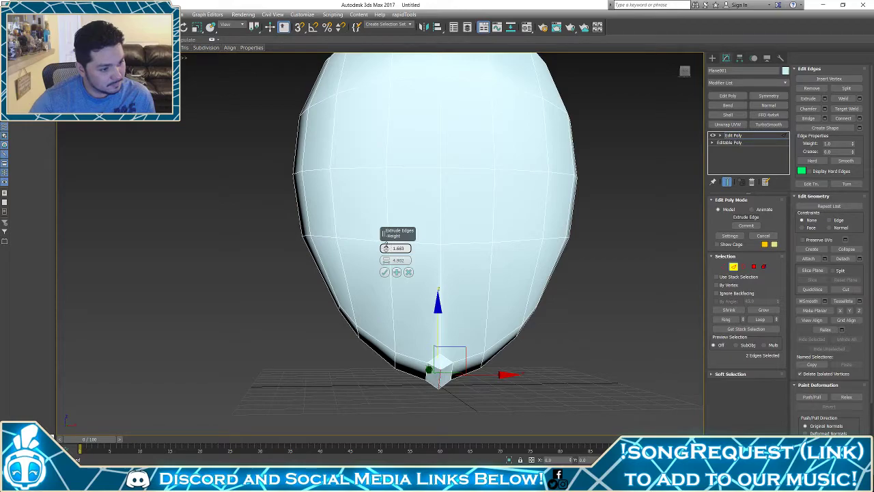
click(385, 273)
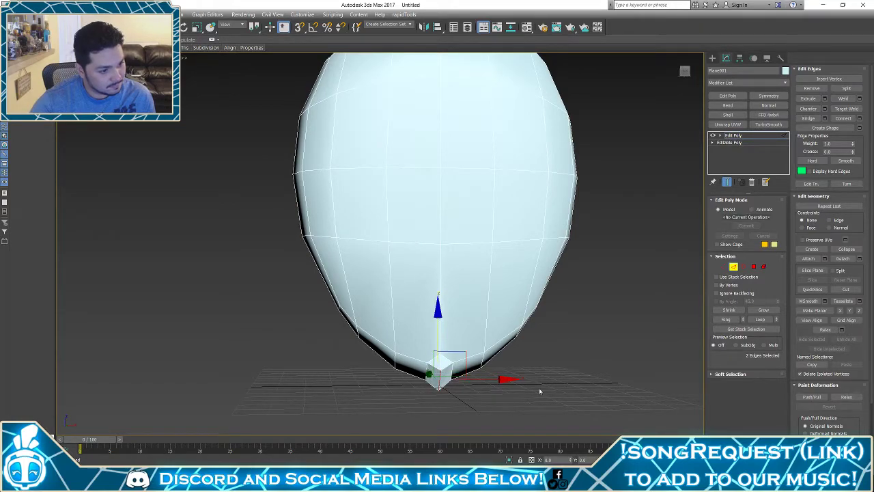
Clear the smoothing groups of all the egg shape's polygons and assign them all to smoothing group 1
click(540, 391)
scroll(548, 379, down, 5)
key(F4)
alt+middle_drag(562, 367, 580, 361)
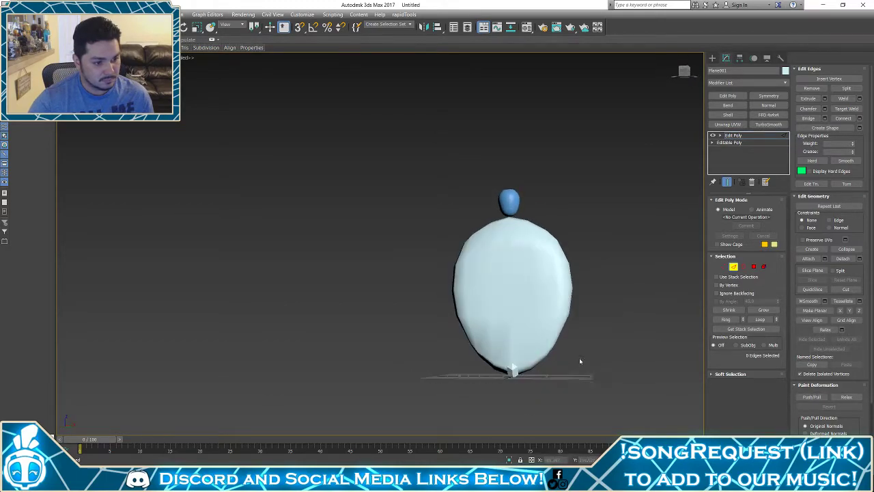
click(764, 266)
key(ctrl+a)
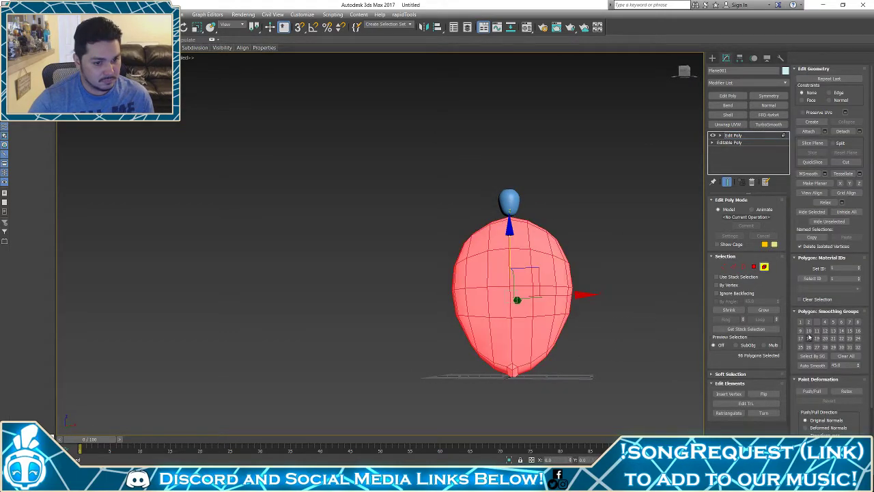
click(850, 360)
click(800, 323)
click(607, 346)
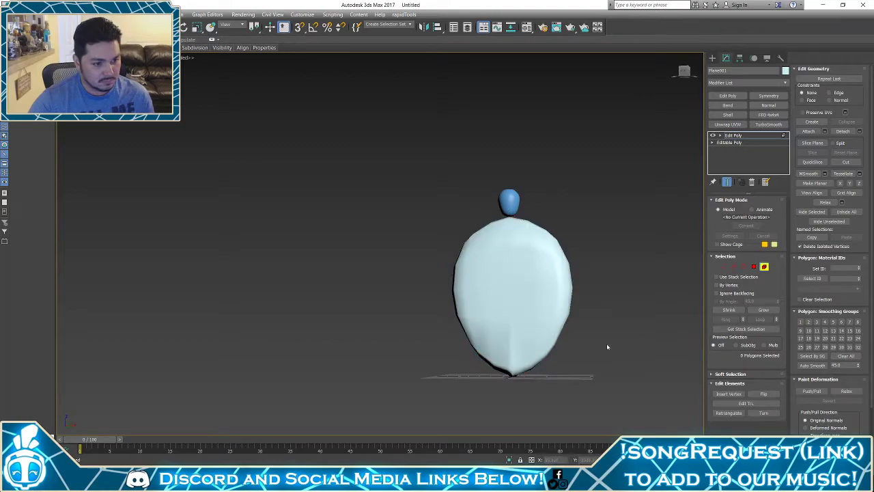
Select the two outer vertices at the egg's lower tip in the side view and scale them closer together
alt+middle_drag(607, 346, 543, 371)
key(l)
scroll(484, 364, up, 3)
middle_drag(484, 364, 572, 216)
scroll(510, 242, up, 3)
click(723, 266)
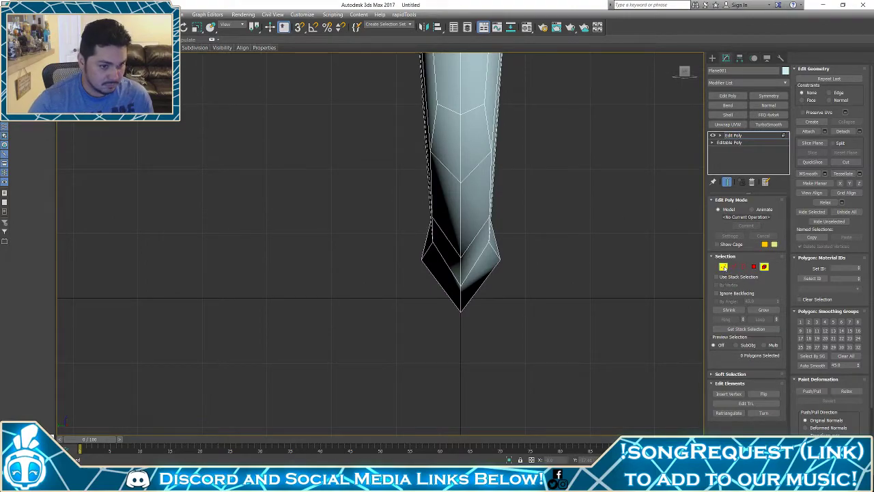
drag(379, 277, 415, 247)
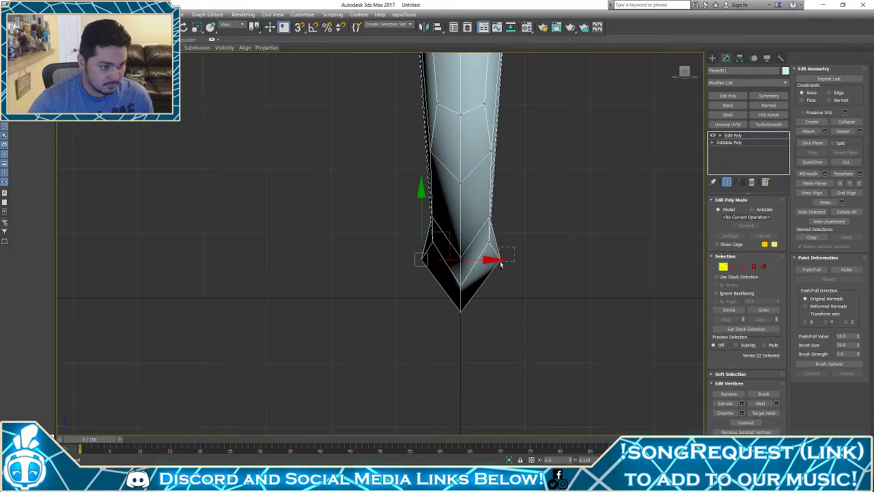
ctrl+drag(500, 263, 534, 259)
key(r)
key(p)
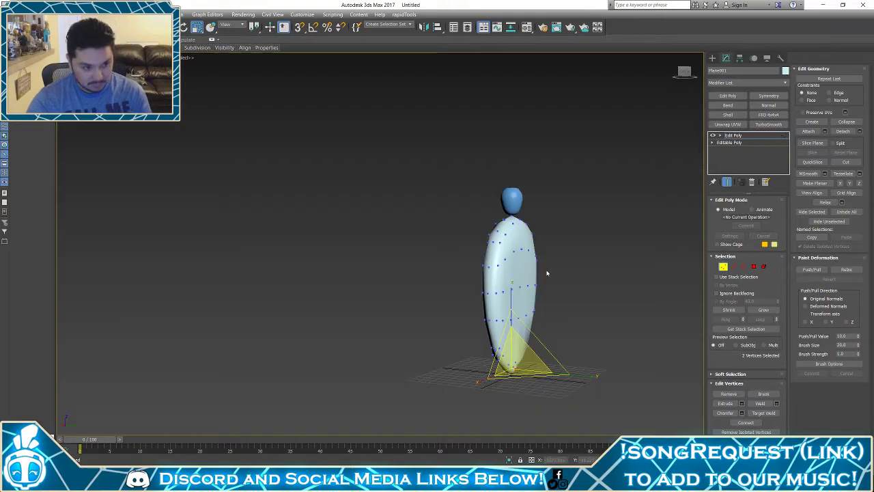
Examine the egg's lower tip in perspective from several angles and distances
key(z)
scroll(586, 339, down, 6)
key(F4)
alt+middle_drag(584, 328, 507, 304)
click(614, 386)
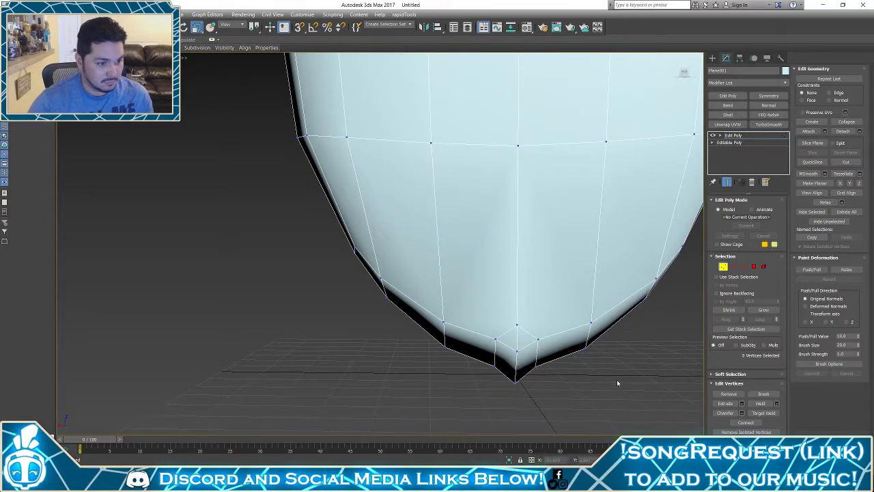
scroll(617, 382, down, 3)
mouse_move(617, 381)
alt+middle_down()
mouse_move(622, 349)
mouse_move(686, 346)
mouse_move(731, 367)
mouse_move(623, 331)
mouse_move(644, 341)
mouse_move(628, 361)
mouse_move(610, 328)
mouse_move(630, 332)
alt+middle_up()
click(551, 344)
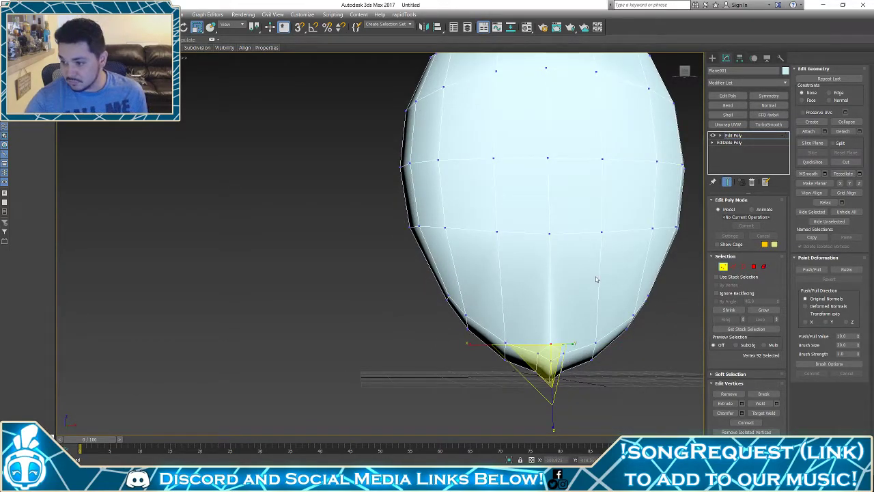
alt+middle_drag(586, 274, 707, 257)
Leave vertex editing, clone the egg shape as one copy above the original, and tilt the copy sideways
click(723, 266)
scroll(601, 245, down, 5)
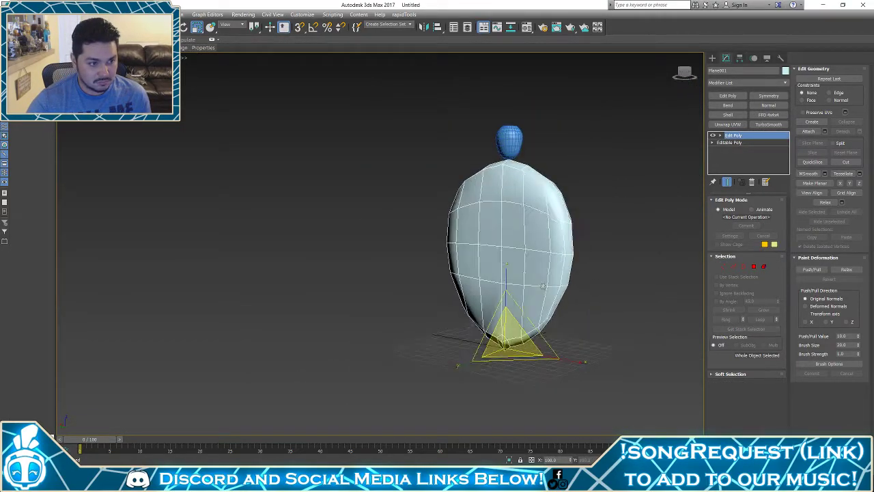
alt+middle_drag(542, 287, 449, 294)
key(w)
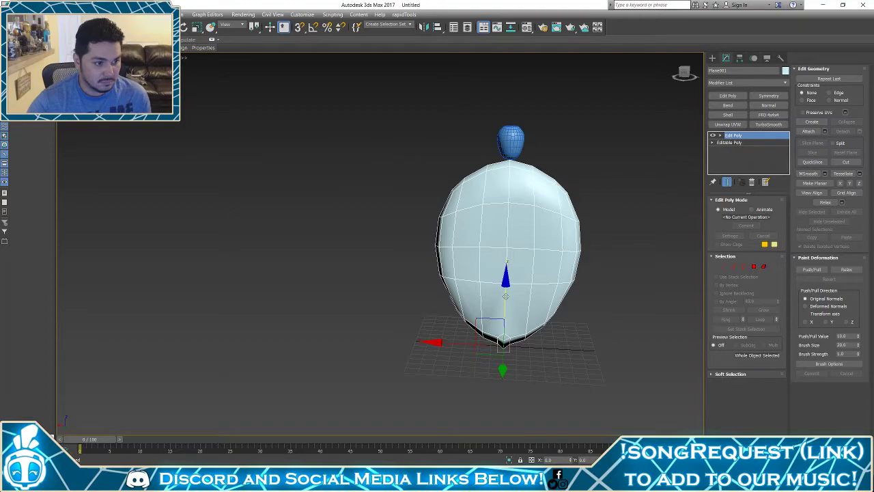
shift+drag(505, 296, 509, 125)
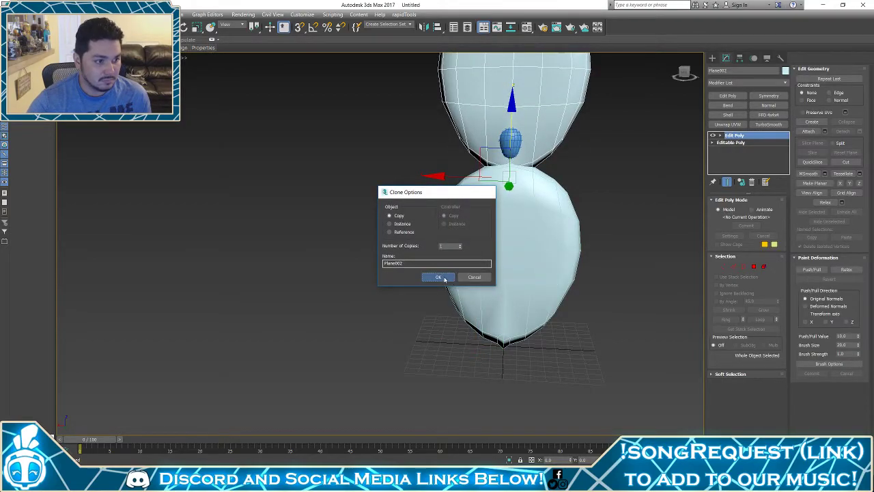
click(443, 278)
alt+middle_drag(409, 242, 461, 243)
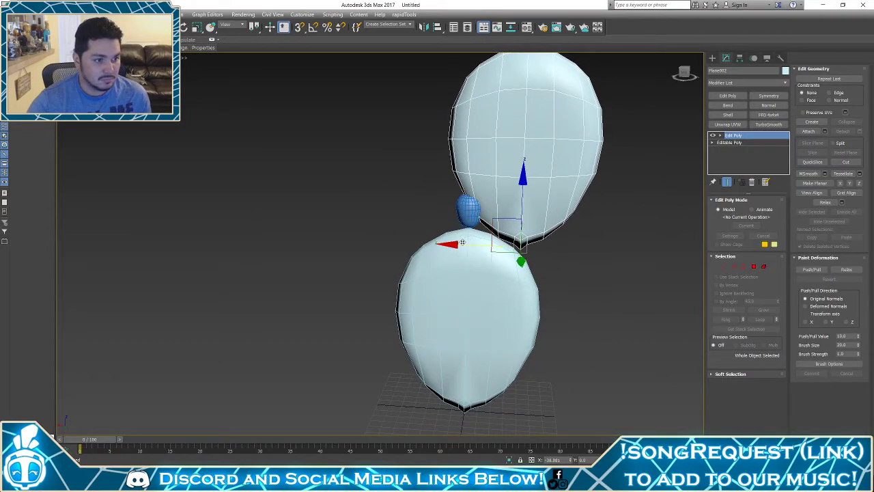
key(e)
drag(538, 189, 570, 201)
key(w)
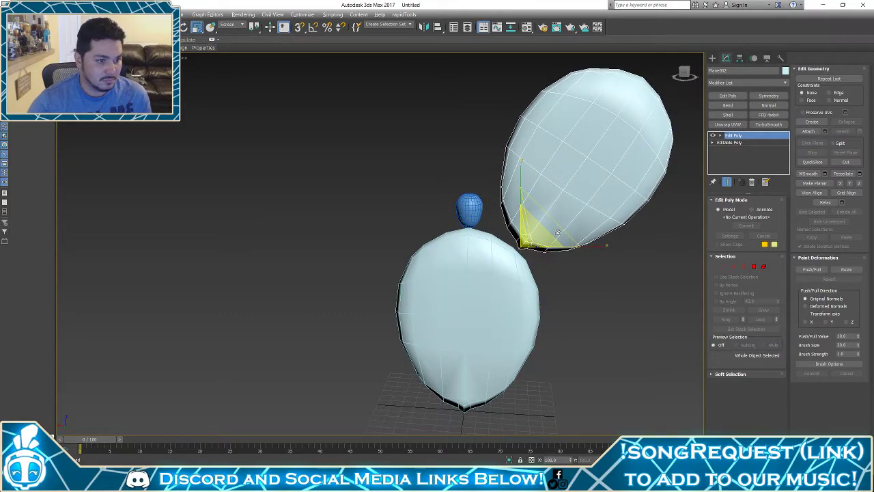
Undo the tilted copy and reduce the egg's modifier stack to its Editable Poly
key(ctrl+z)
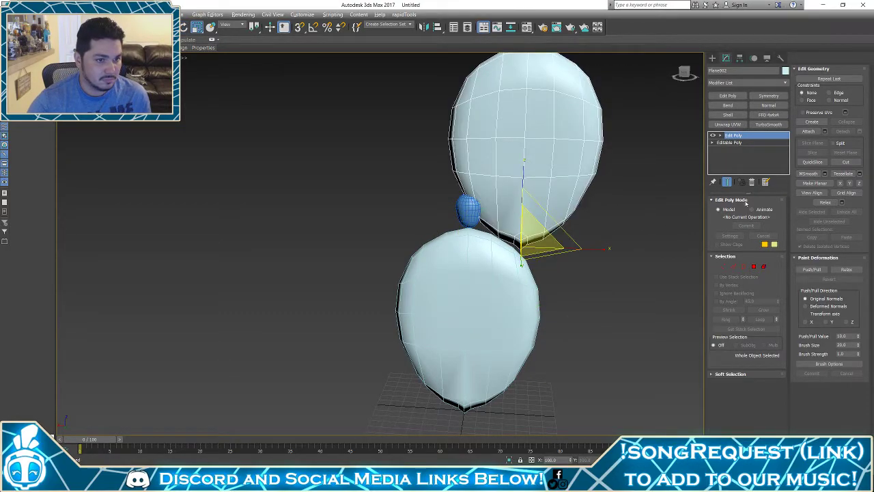
click(751, 182)
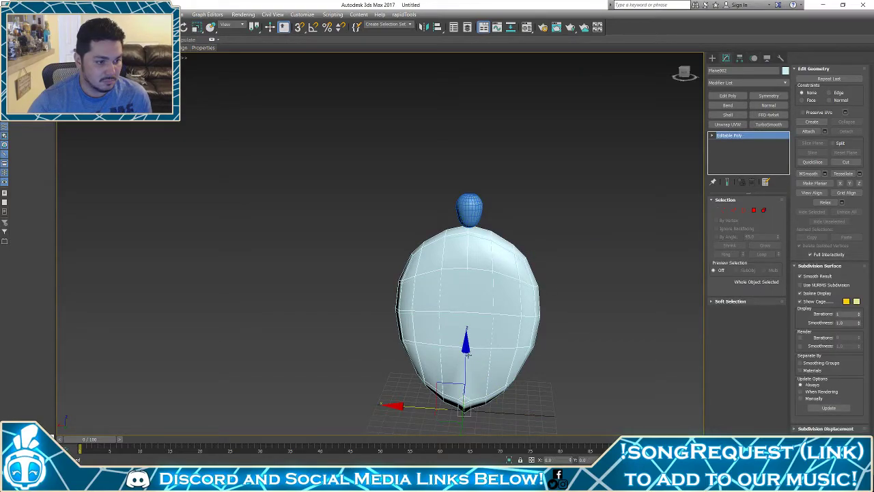
Clone the egg shape above the original, tilt the copy outward, and move it sideways clear of the blue sphere
shift+drag(495, 358, 523, 186)
key(e)
key(w)
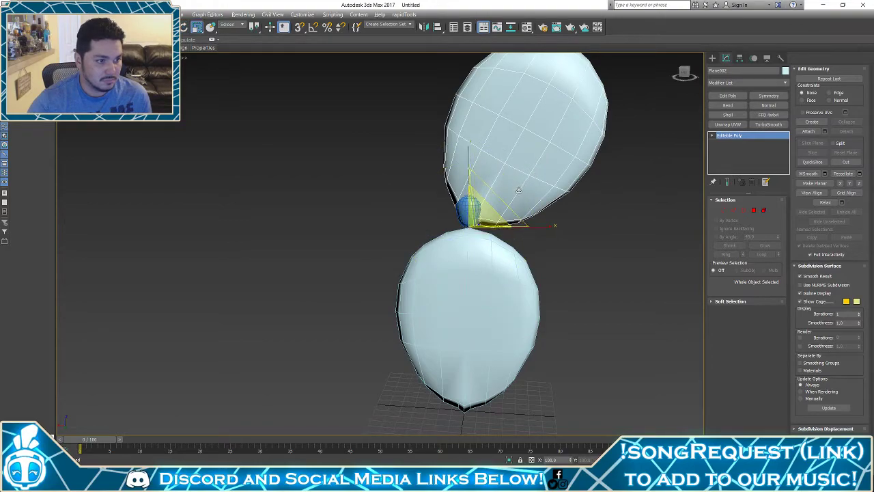
key(w)
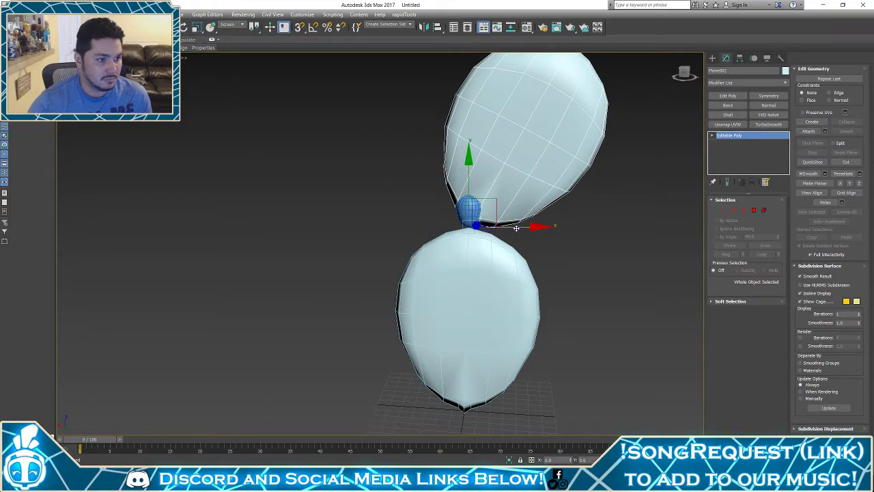
drag(516, 228, 572, 227)
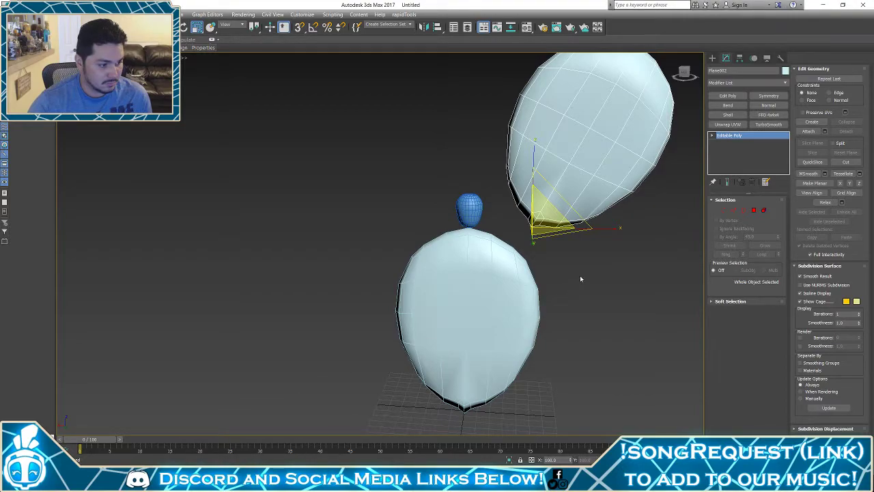
Slide the tilted copy along its local axis to the original's upper edge and scale it narrower and smaller
middle_drag(557, 258, 528, 287)
key(r)
key(r)
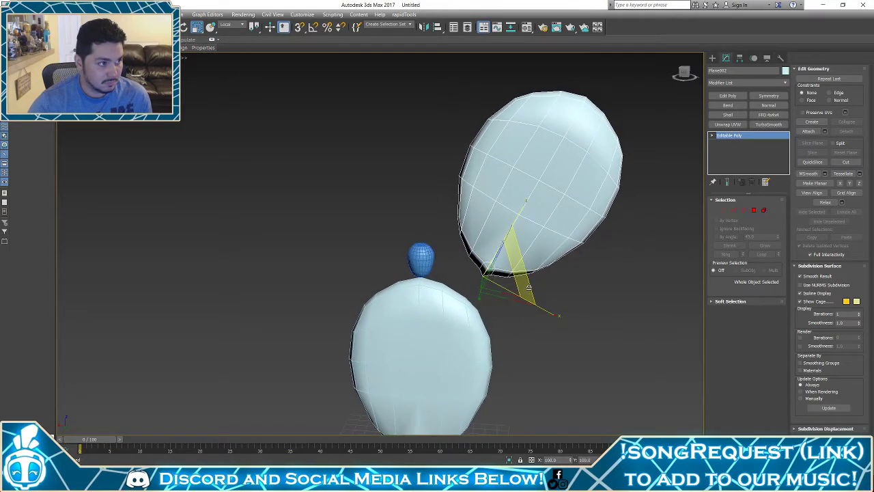
key(r)
key(w)
key(w)
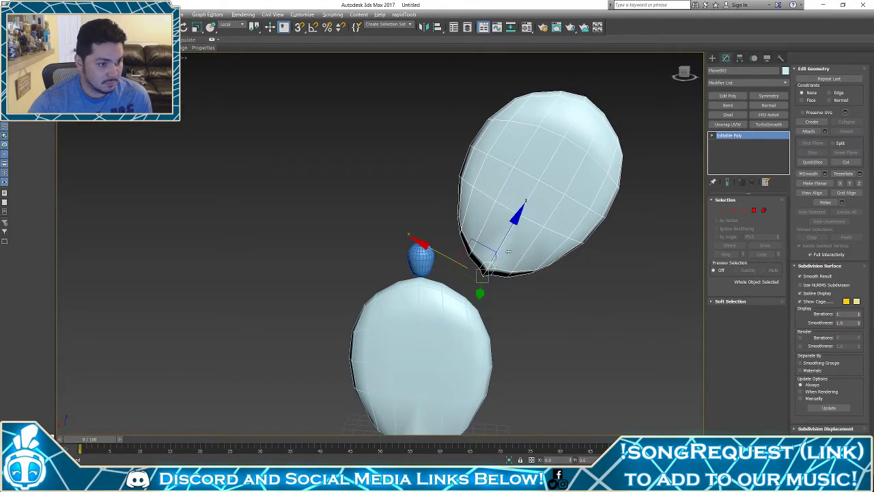
drag(521, 209, 504, 240)
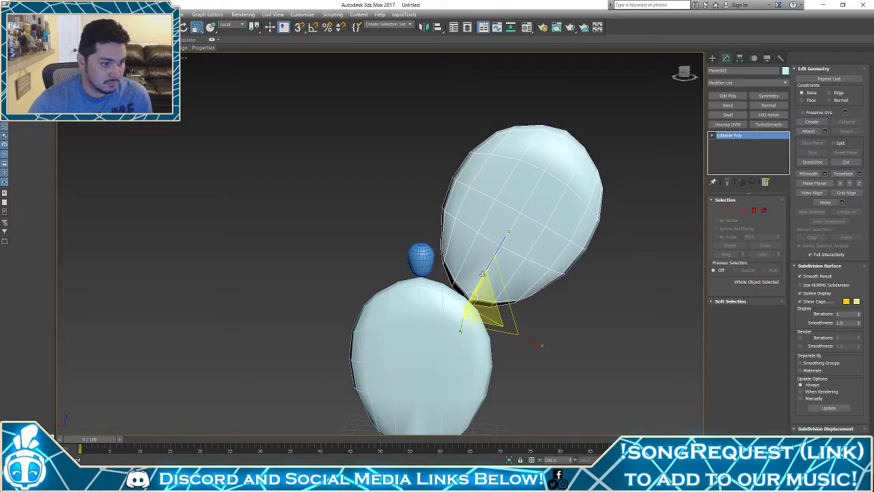
drag(540, 347, 533, 343)
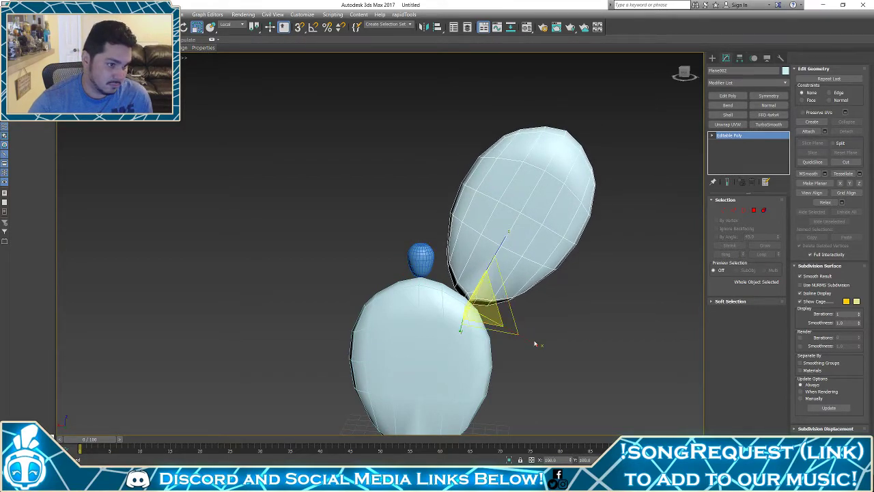
drag(482, 311, 480, 318)
key(w)
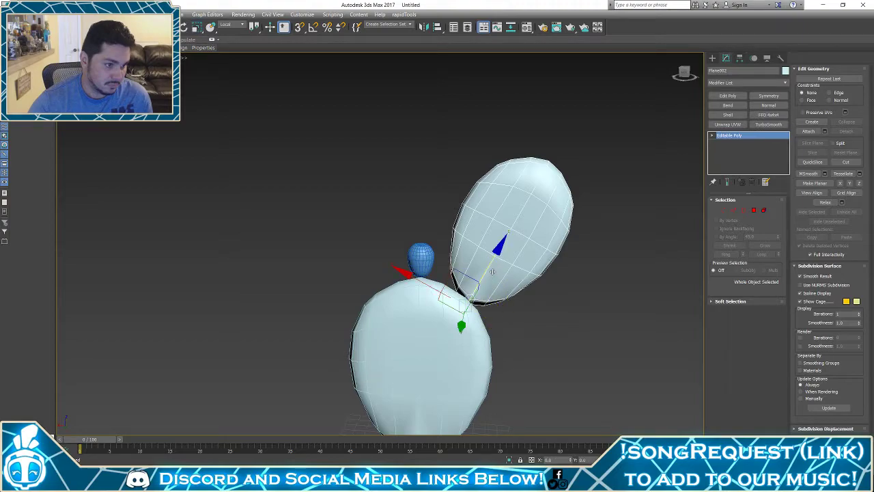
drag(493, 255, 492, 258)
key(F4)
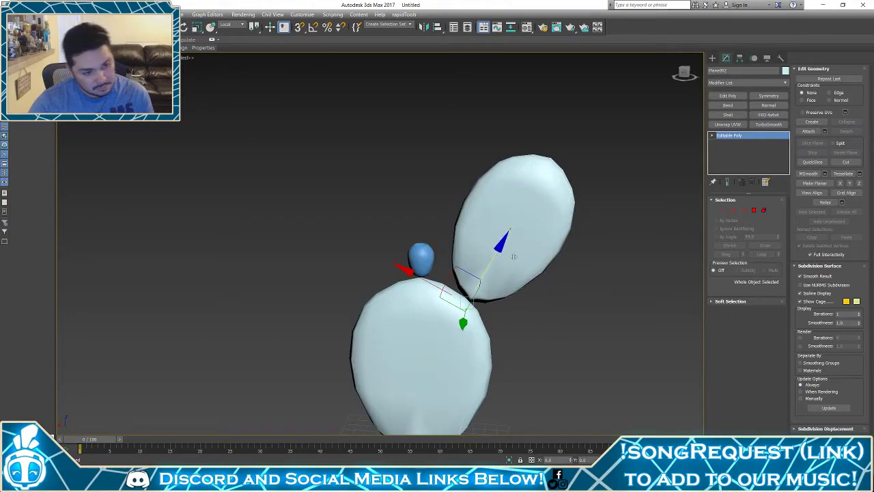
Check the arrangement of the tilted copy from several angles and delete the copy
click(585, 332)
scroll(585, 332, down, 3)
scroll(585, 332, down, 5)
alt+middle_drag(617, 363, 583, 265)
scroll(560, 218, up, 6)
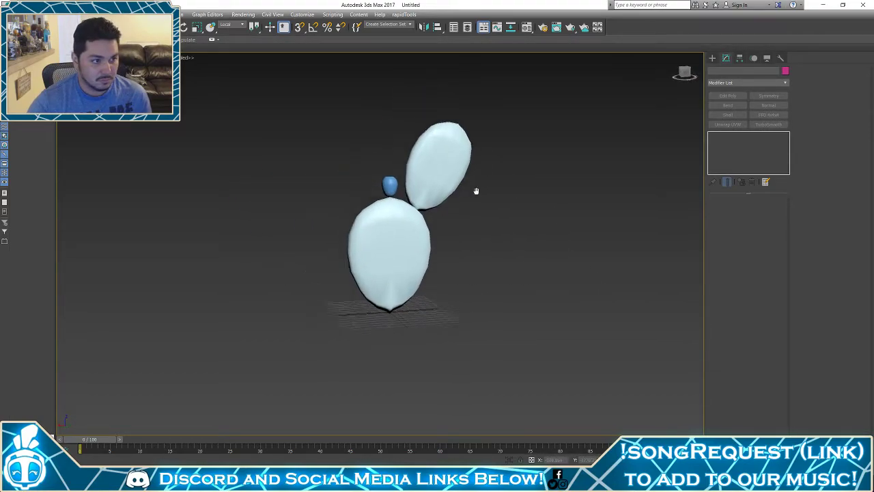
alt+middle_drag(437, 203, 462, 183)
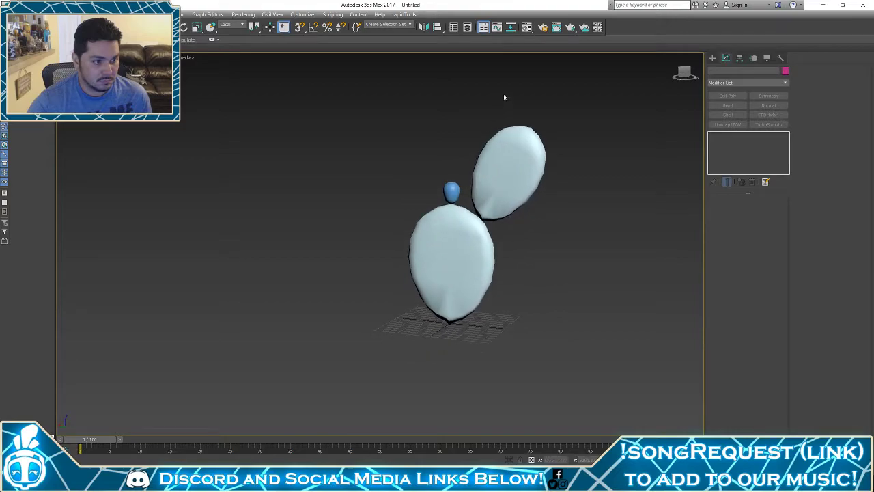
drag(503, 96, 580, 170)
key(Delete)
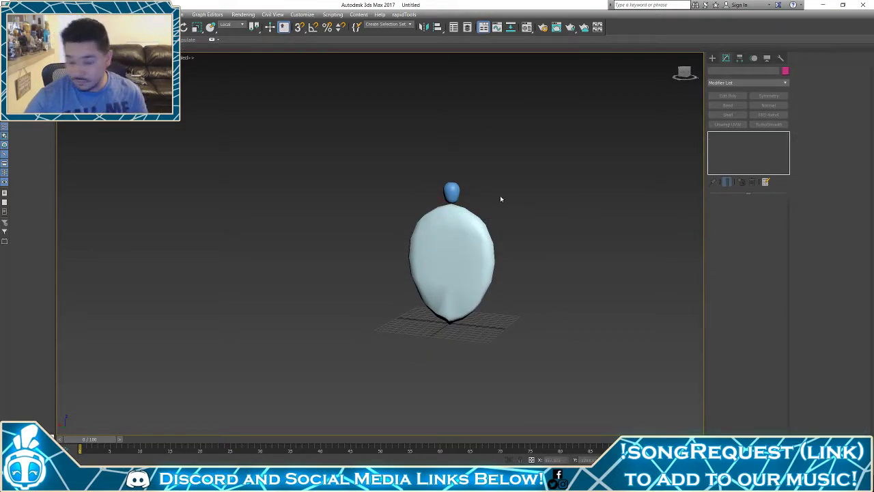
Select the blue sphere, show it in the front view, and remove its TurboSmooth modifier
scroll(500, 198, up, 4)
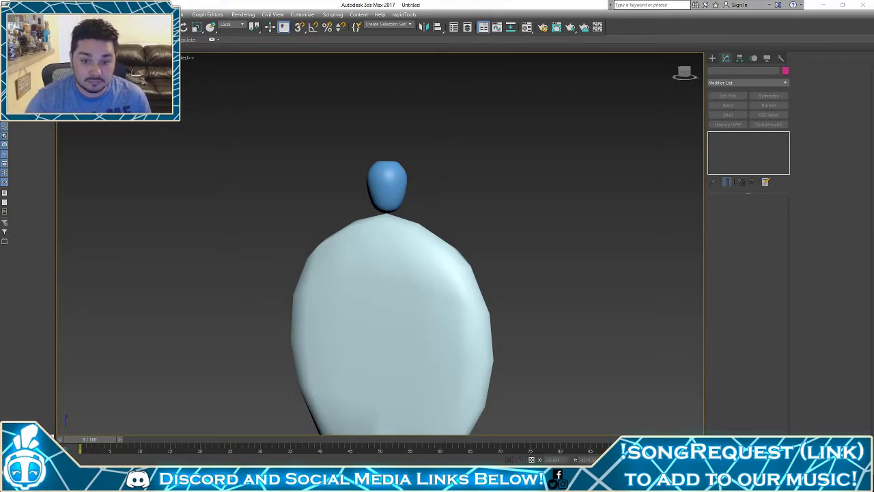
middle_drag(538, 295, 598, 337)
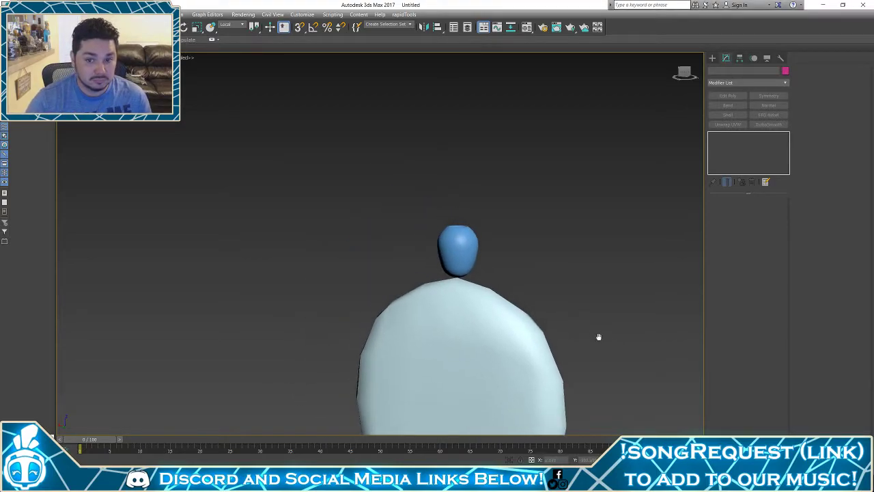
scroll(598, 337, up, 3)
alt+middle_drag(549, 264, 552, 311)
middle_drag(552, 310, 576, 365)
click(469, 254)
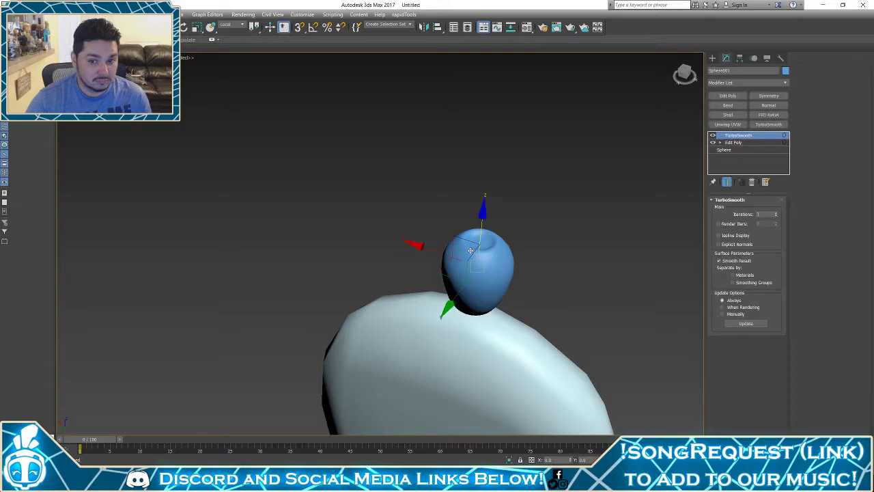
alt+middle_drag(469, 254, 597, 240)
key(f)
click(752, 182)
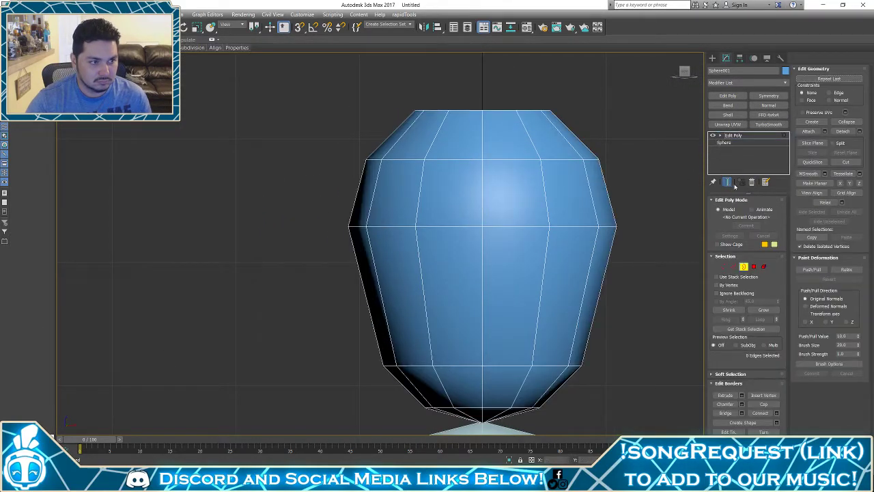
Lower the vertices of the blue sphere's top rim to flatten its upper end, and select its upper vertex rows
click(723, 266)
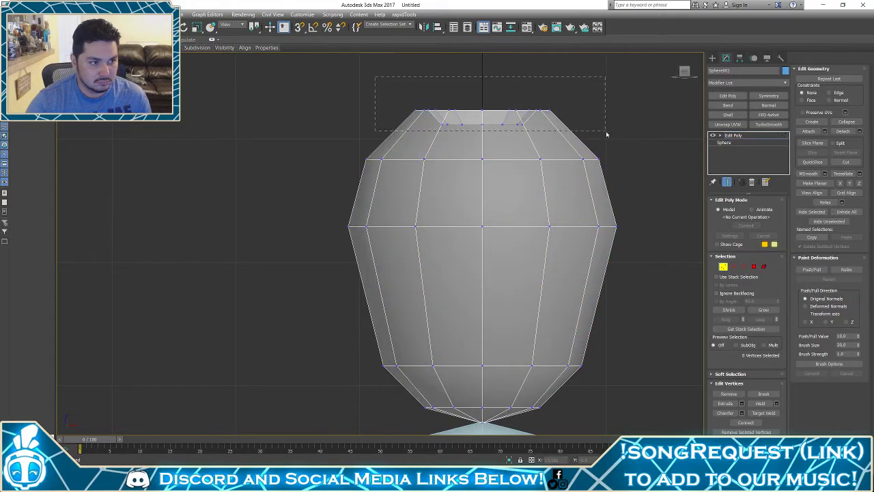
drag(605, 134, 606, 135)
drag(483, 60, 485, 84)
click(344, 106)
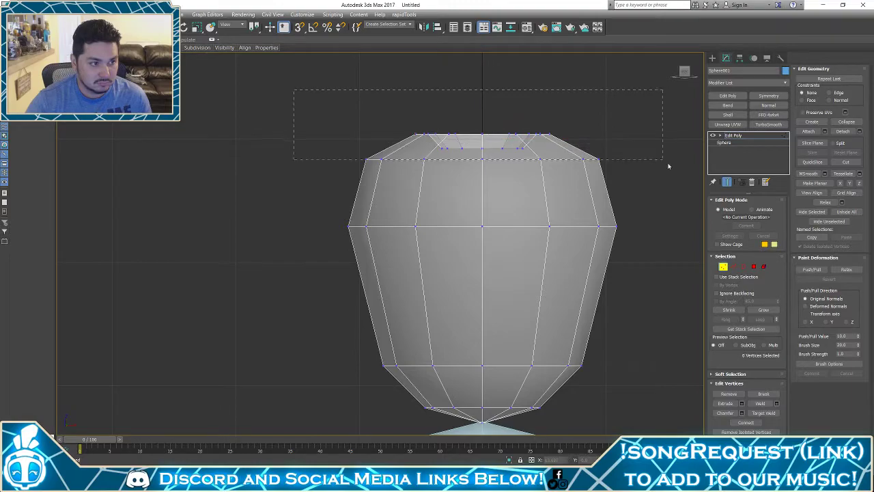
drag(668, 166, 669, 167)
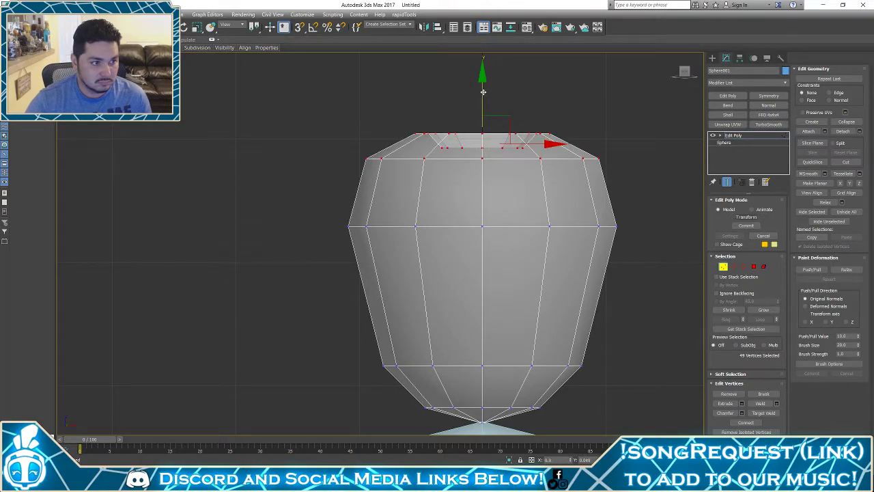
Add a TurboSmooth modifier to the blue sphere and display it without edges
click(769, 124)
key(F4)
click(377, 248)
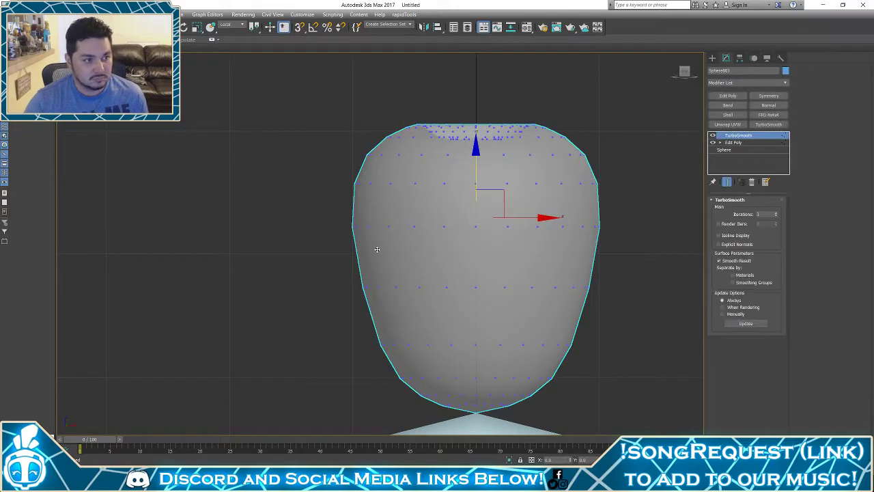
Turn off the blue sphere's see-through display and view it deselected together with the whole egg
key(alt+x)
scroll(587, 249, down, 3)
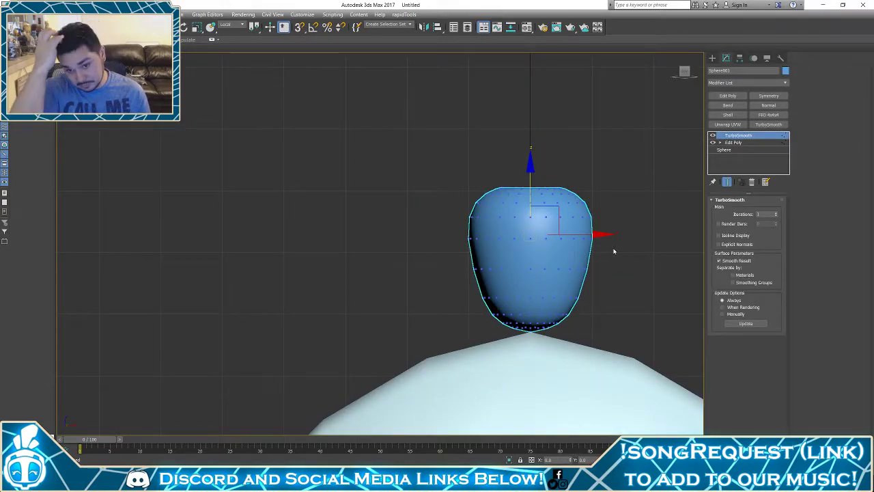
scroll(548, 225, down, 4)
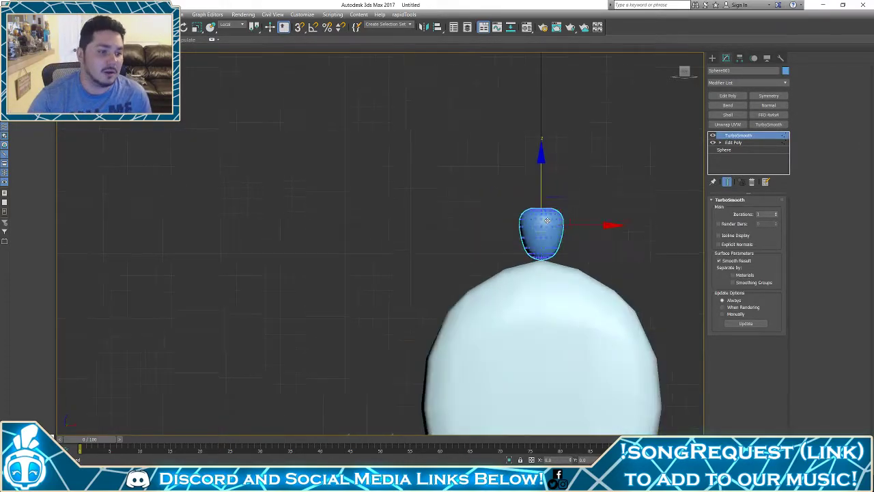
middle_drag(550, 272, 464, 153)
scroll(465, 153, down, 2)
click(572, 220)
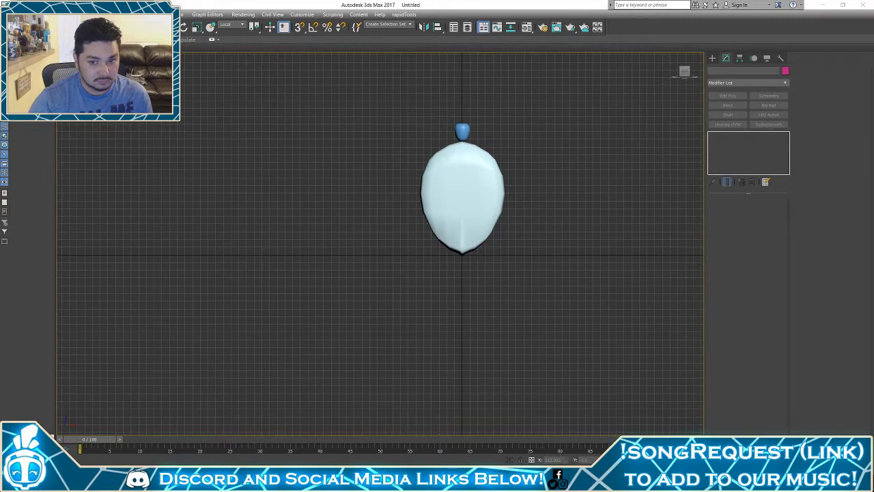
Scale the blue sphere on top of the egg to make it slightly taller and narrower, and deselect it
middle_drag(484, 187, 501, 241)
scroll(501, 238, up, 5)
drag(401, 70, 473, 124)
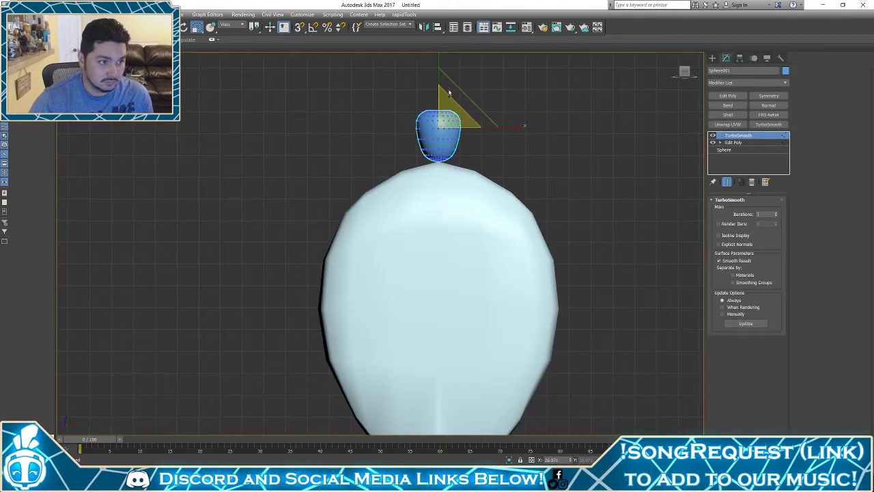
key(r)
mouse_move(441, 69)
mouse_down()
mouse_move(441, 56)
mouse_move(440, 65)
mouse_up()
drag(452, 112, 447, 130)
click(550, 171)
scroll(557, 172, down, 5)
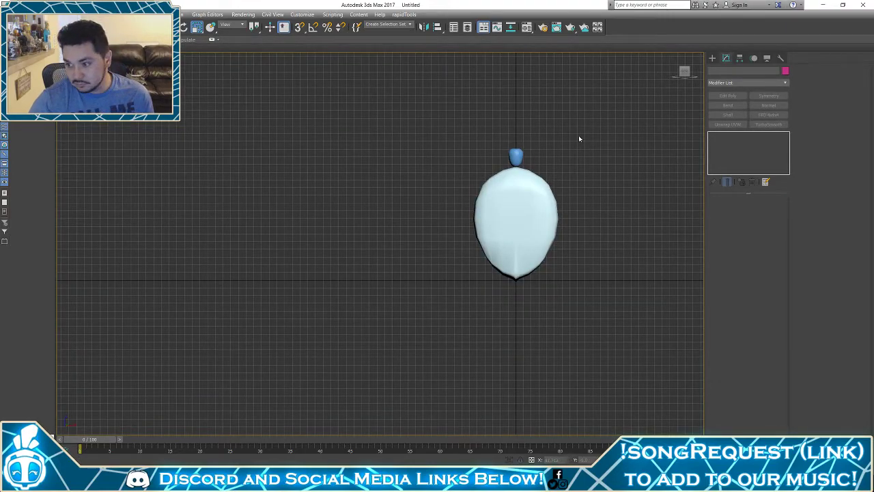
Move the blue sphere slightly upward along its vertical axis above the egg's peak, and deselect it
scroll(579, 135, up, 3)
scroll(482, 189, up, 4)
click(458, 282)
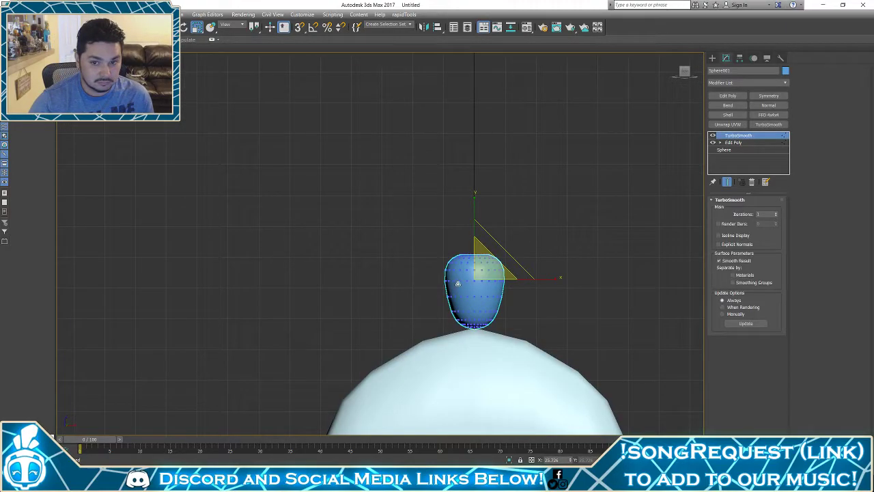
key(w)
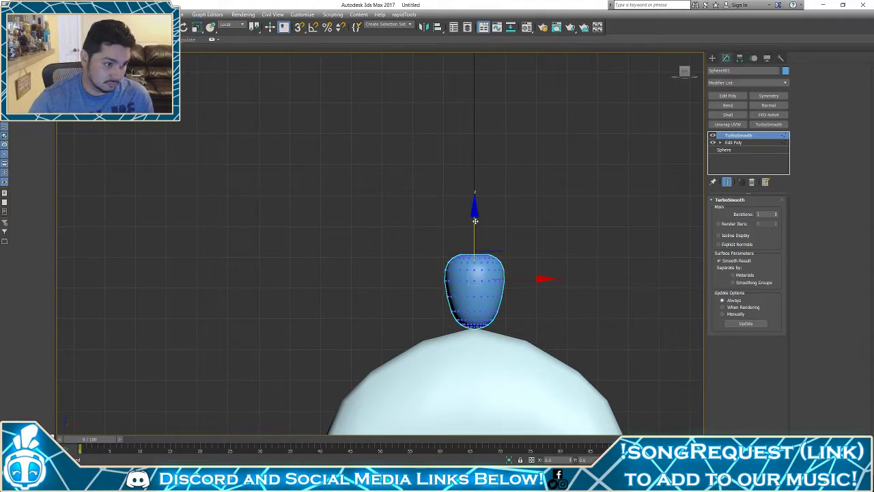
drag(475, 221, 473, 219)
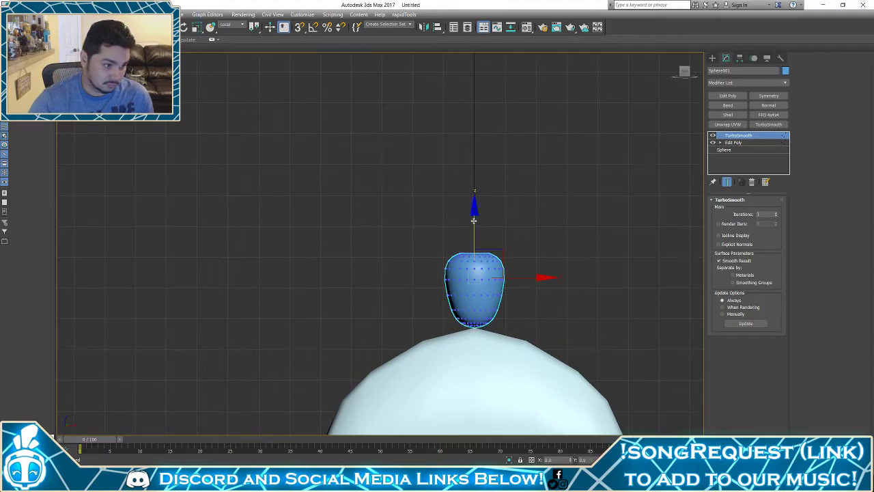
click(514, 195)
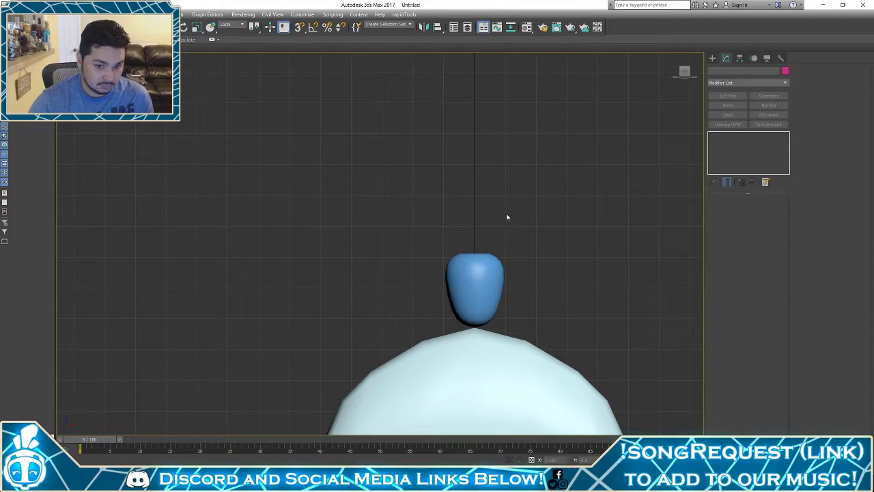
Display edges on the models, remove the blue sphere's TurboSmooth modifier, and frame it from above
mouse_move(495, 248)
alt+middle_down()
mouse_move(584, 325)
mouse_move(539, 239)
alt+middle_up()
key(F4)
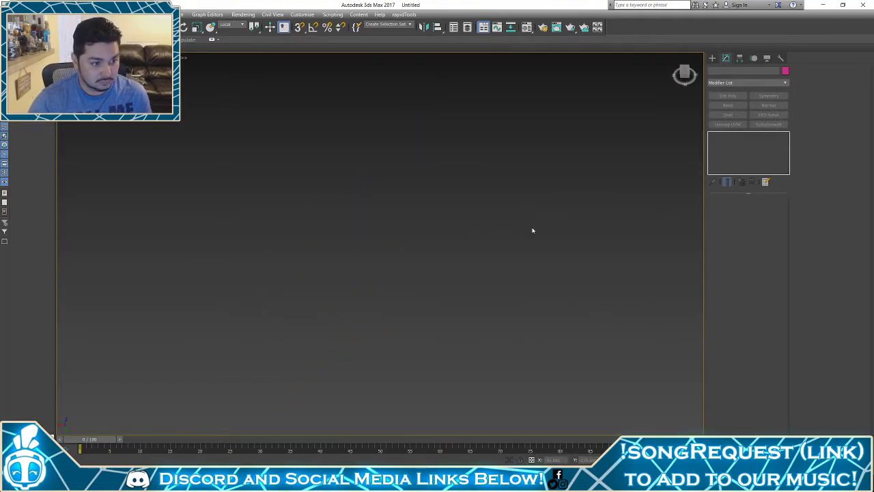
click(441, 310)
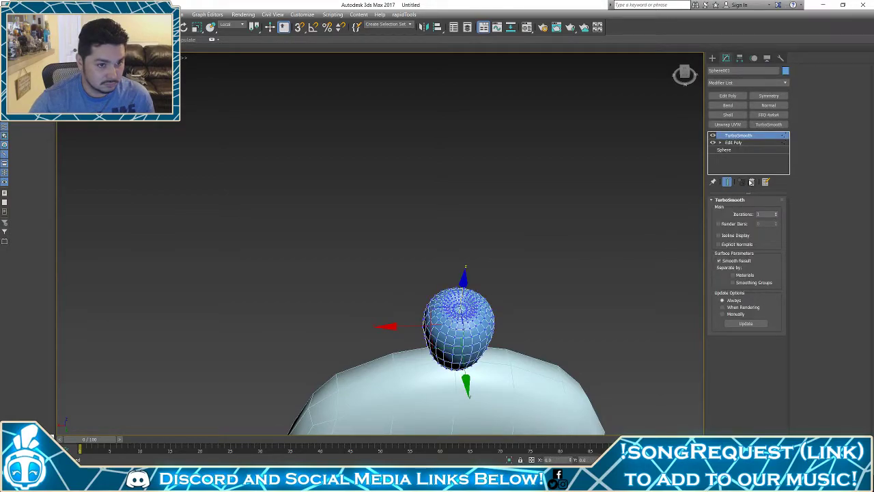
click(751, 182)
key(z)
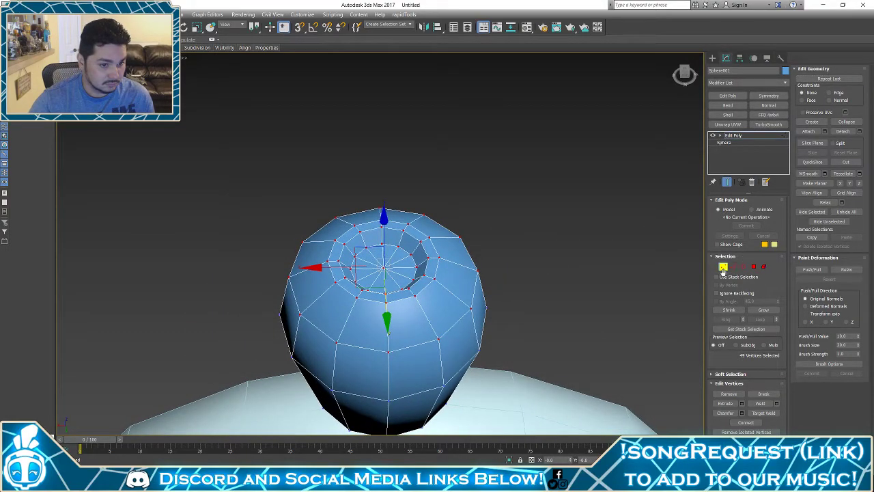
Delete the centre vertex and the inner rings of the blue sphere's hollow to leave an open hole
click(384, 268)
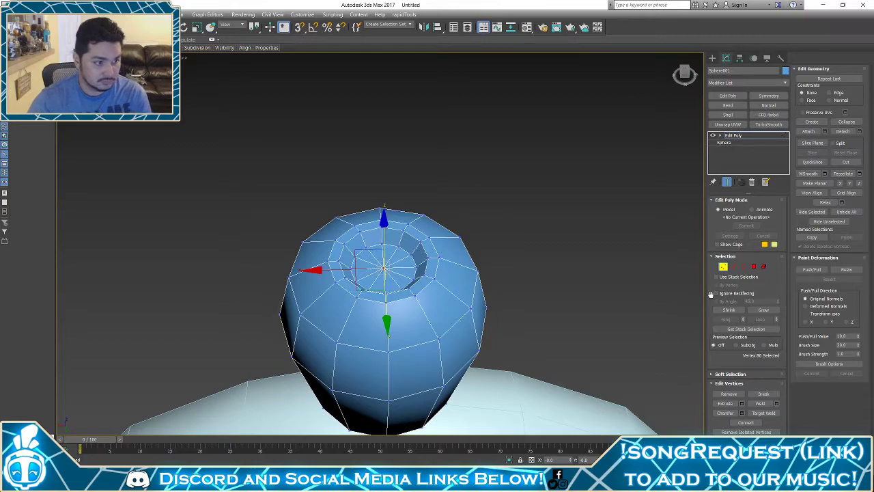
key(Delete)
click(743, 267)
click(404, 247)
key(Delete)
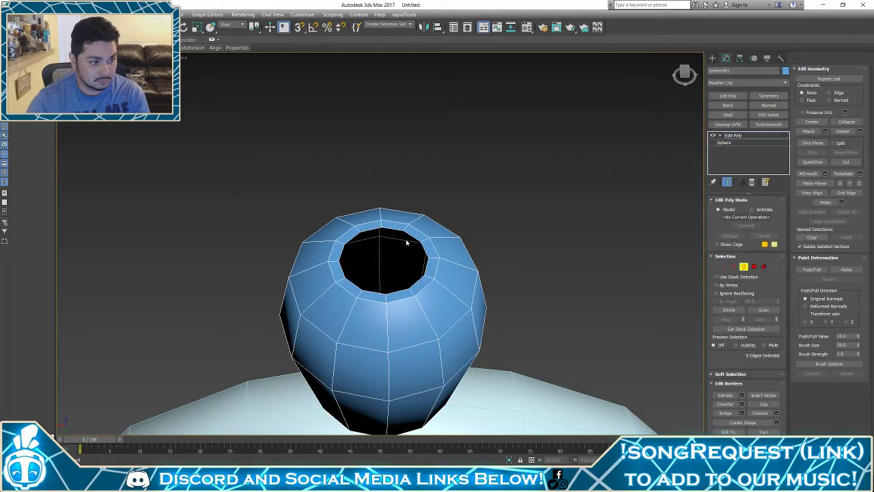
click(408, 235)
key(Delete)
Collapse the hole's border into a single vertex to close the blue sphere's top, and select that centre vertex
click(418, 232)
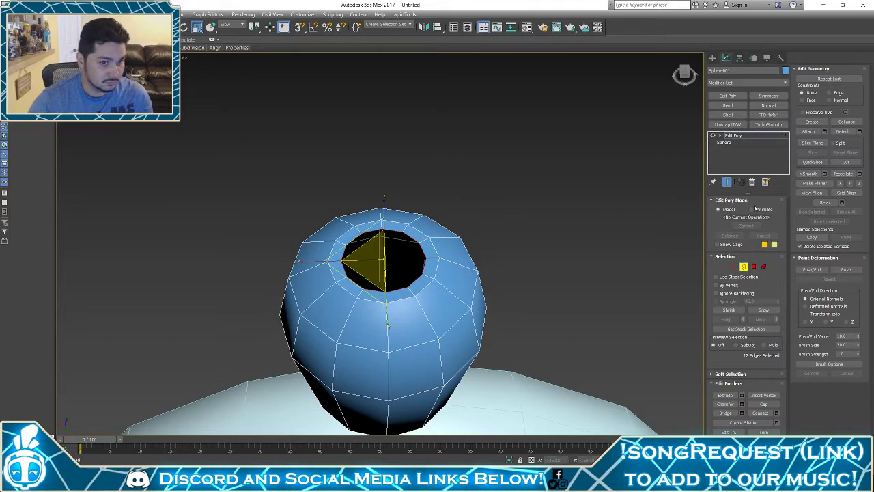
click(846, 122)
click(723, 266)
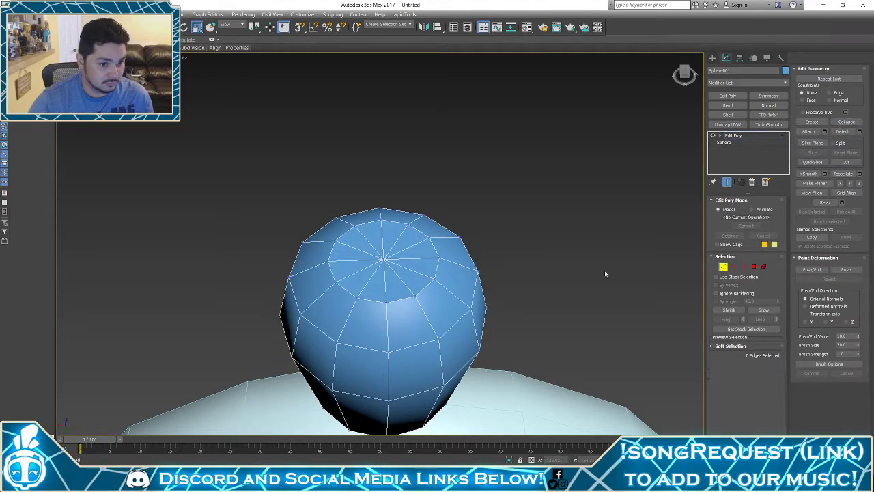
click(383, 259)
alt+middle_drag(396, 257, 431, 228)
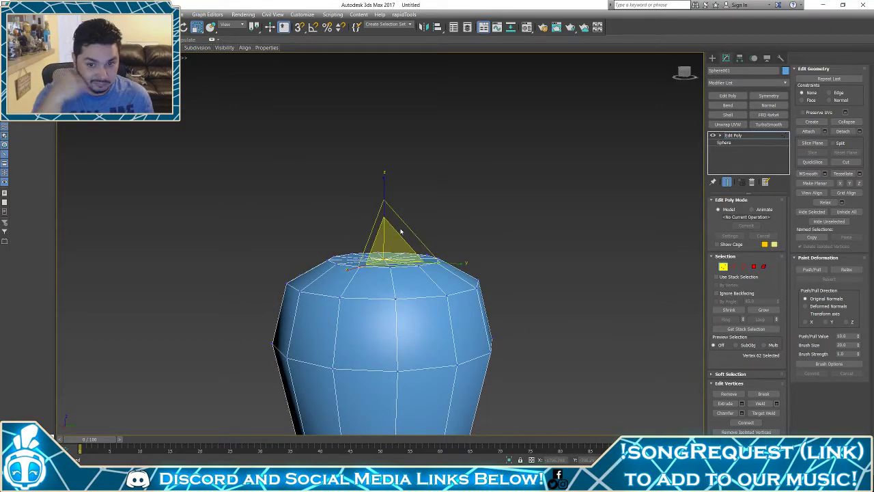
Hide the edges and, in the front view, scale the blue sphere's lower vertex rows inward to narrow its base
key(F4)
scroll(402, 200, down, 5)
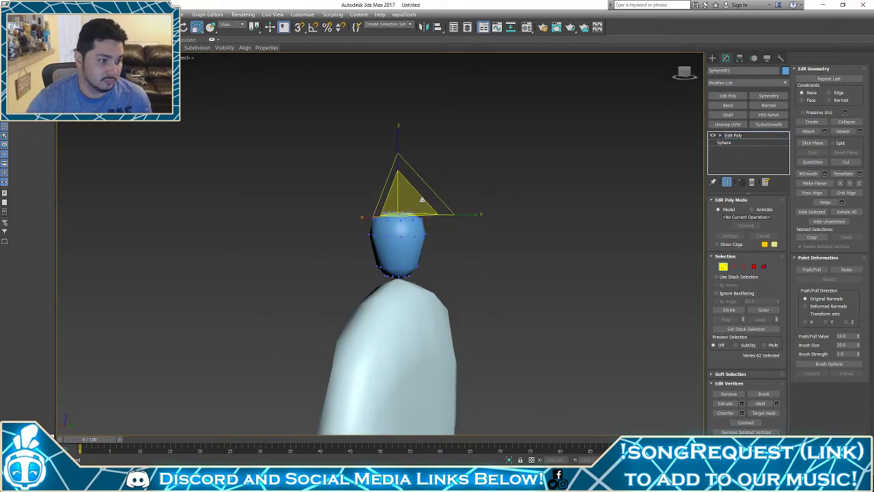
alt+middle_drag(421, 199, 377, 201)
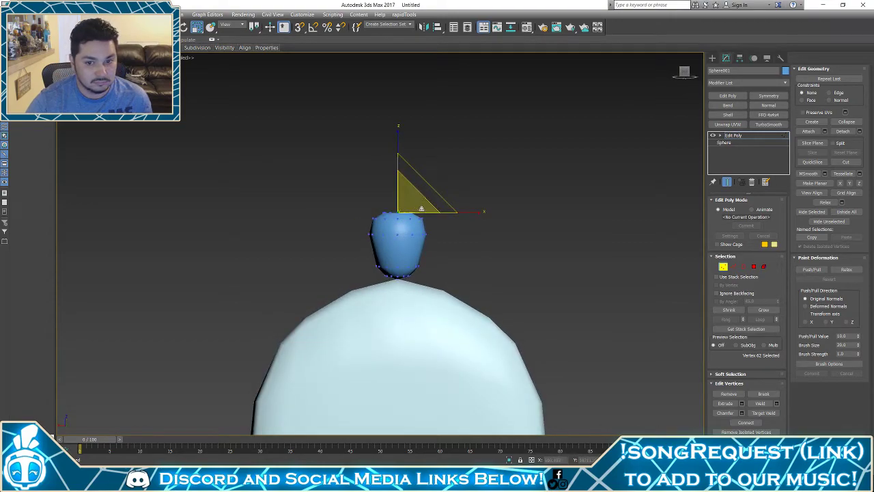
key(f)
middle_drag(448, 220, 505, 181)
scroll(505, 182, up, 6)
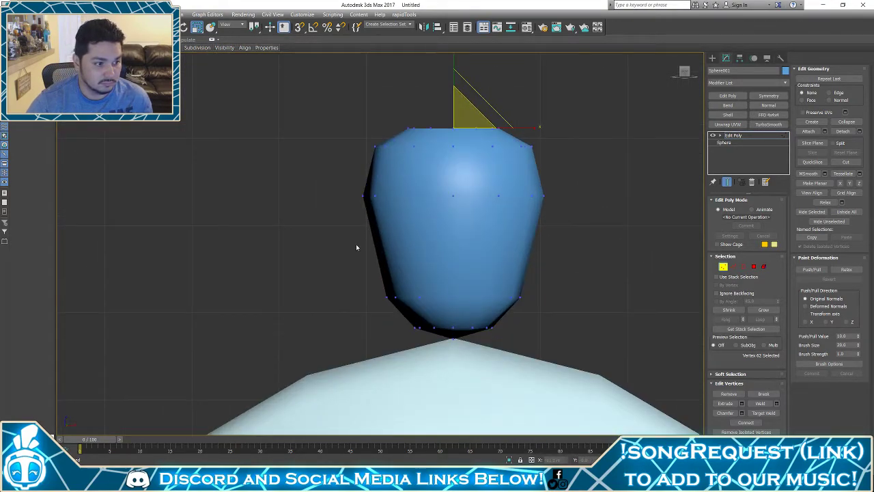
drag(355, 247, 506, 353)
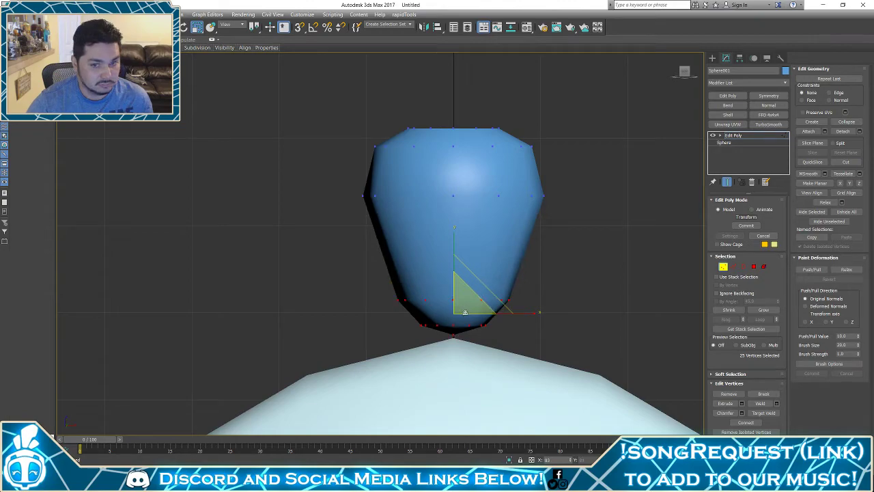
click(745, 225)
Show the edges and chamfer the blue sphere's widest edge loop by about 11.6 with two segments
click(731, 267)
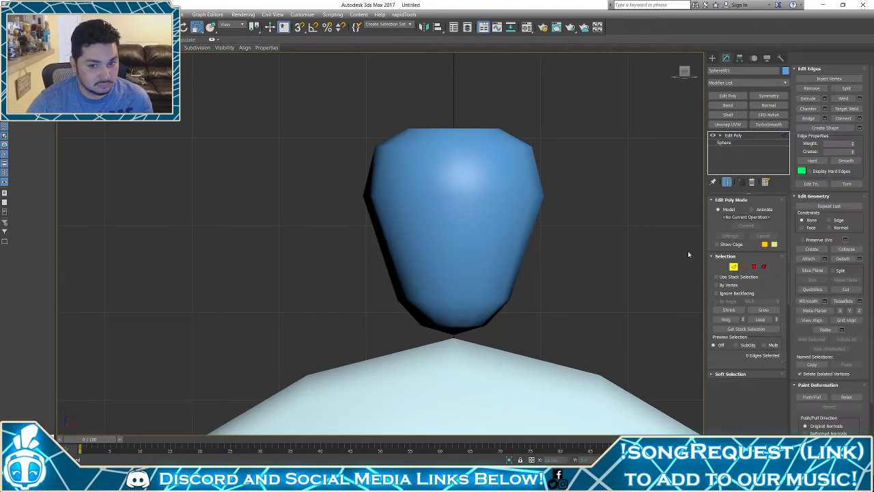
key(F4)
double_click(399, 197)
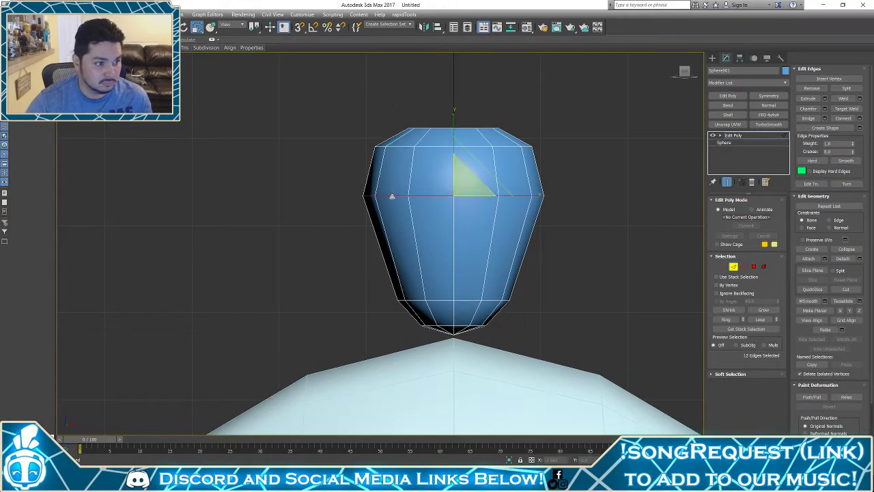
click(824, 109)
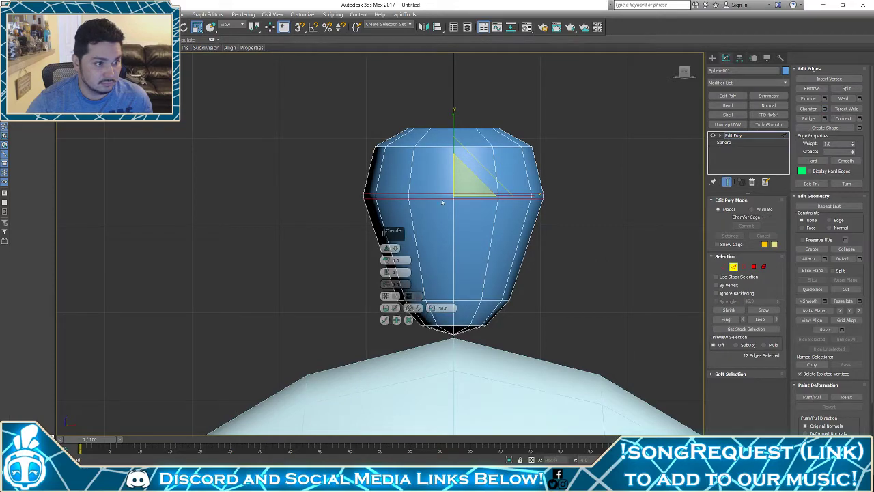
drag(386, 264, 394, 198)
drag(385, 273, 383, 230)
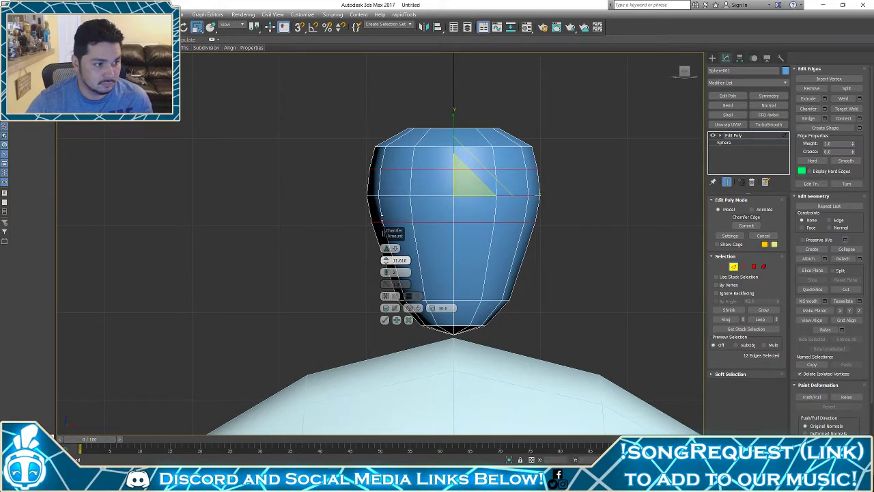
click(385, 319)
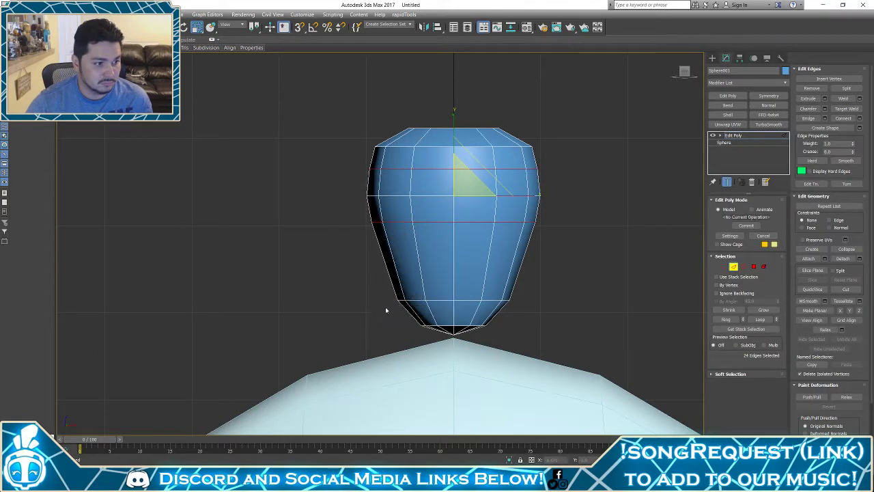
Remove the upper edge loop of the chamfer and select the loop at the widest part for moving
double_click(400, 170)
key(ctrl+BackSpace)
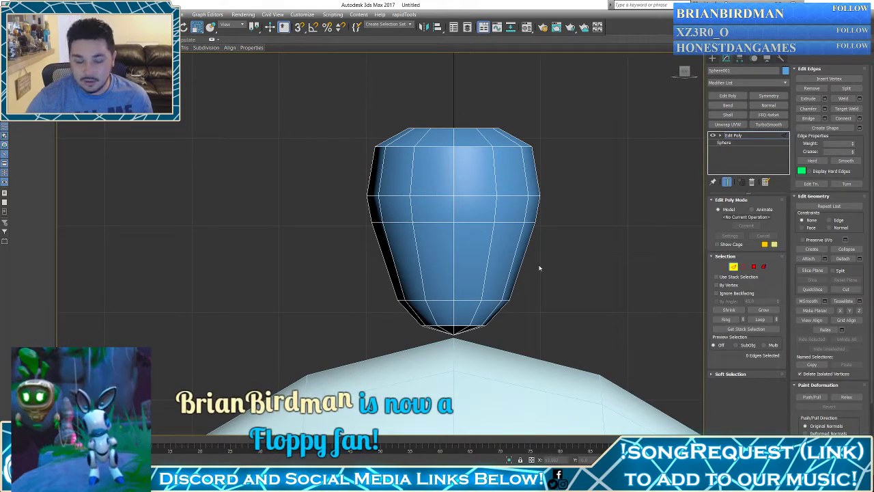
double_click(400, 195)
key(w)
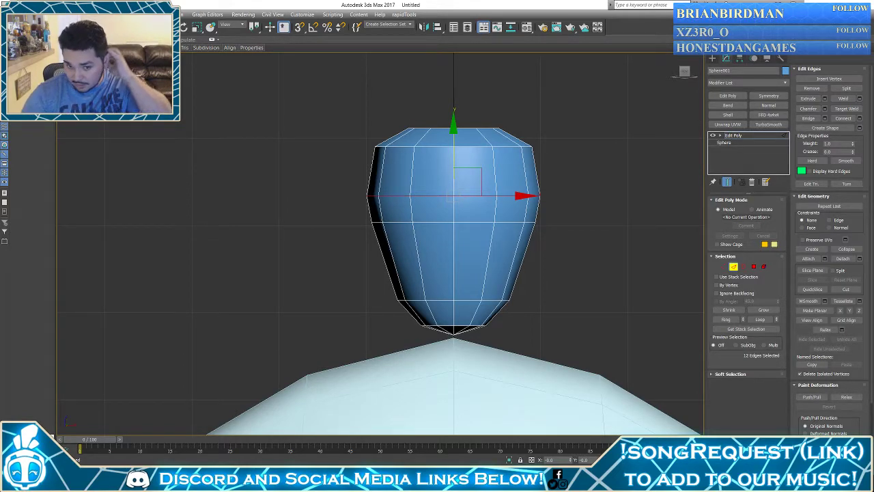
Switch to File Explorer, open the REF folder of cactus pictures, and move its window off the modelling view
mouse_move(198, 482)
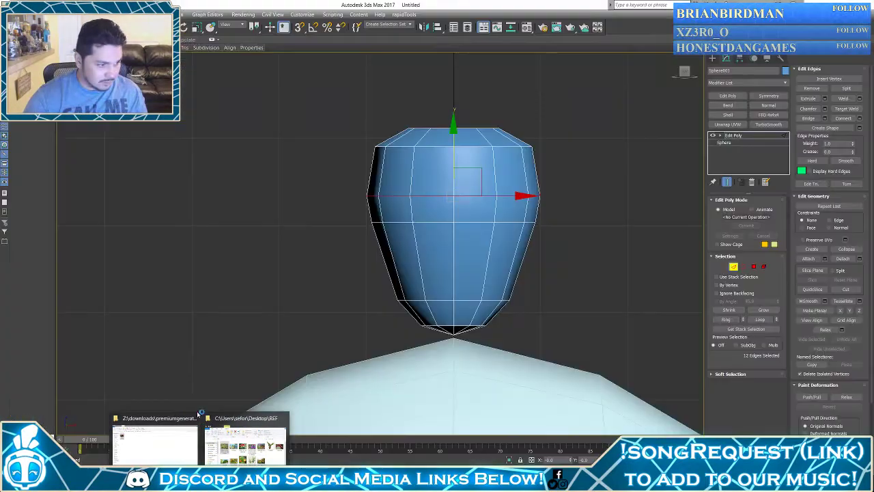
click(244, 442)
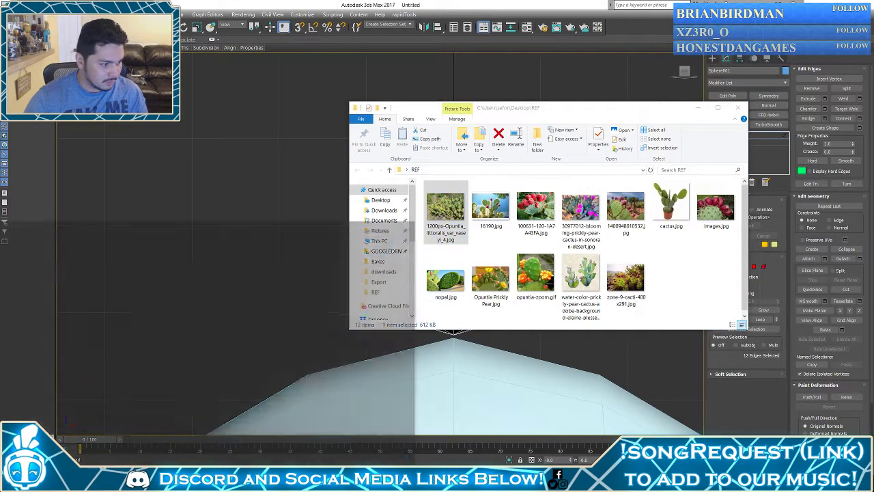
key(super)
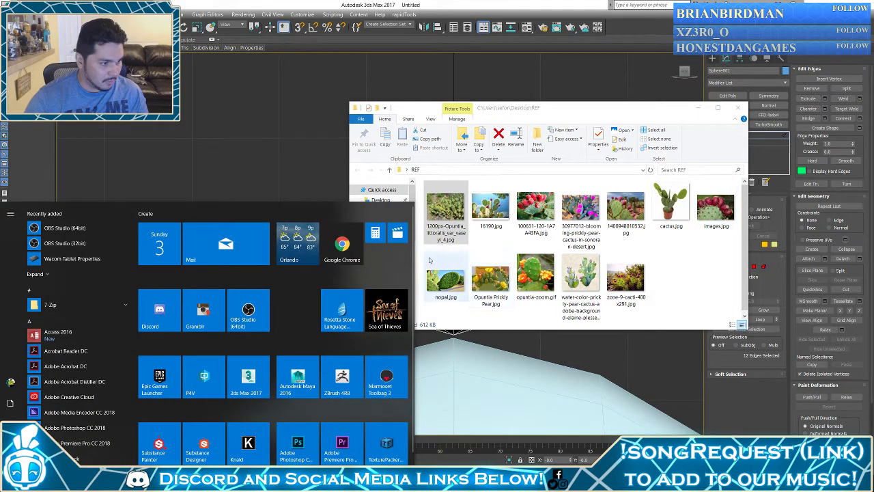
right_click(199, 484)
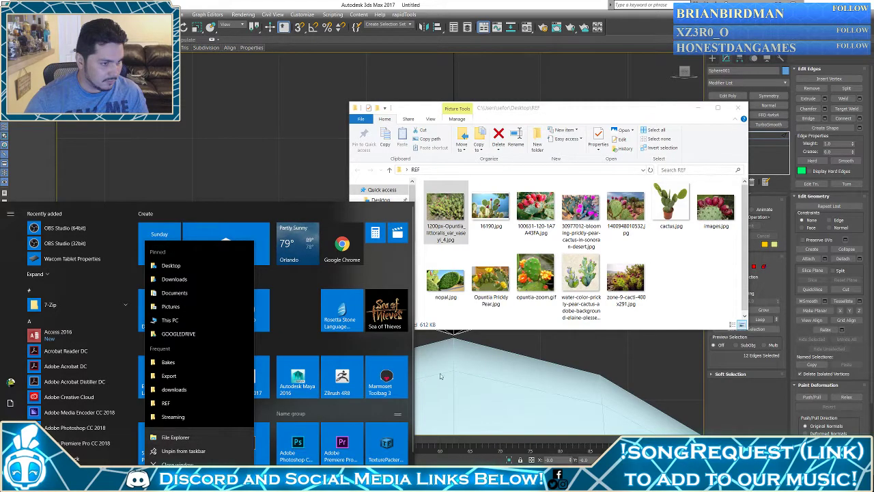
click(192, 437)
drag(505, 108, 590, 153)
drag(566, 122, 873, 131)
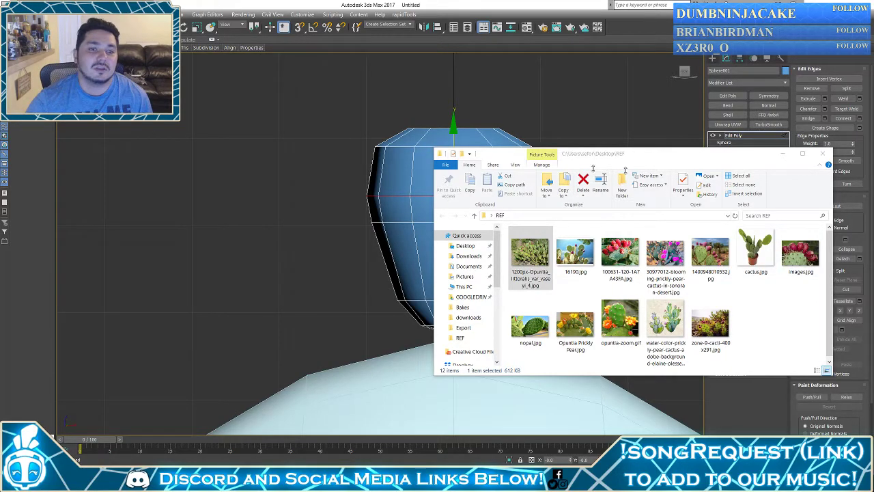
Show the landscape concept painting maximized in the image viewer and advance to its annotated version
drag(873, 141, 491, 63)
double_click(491, 64)
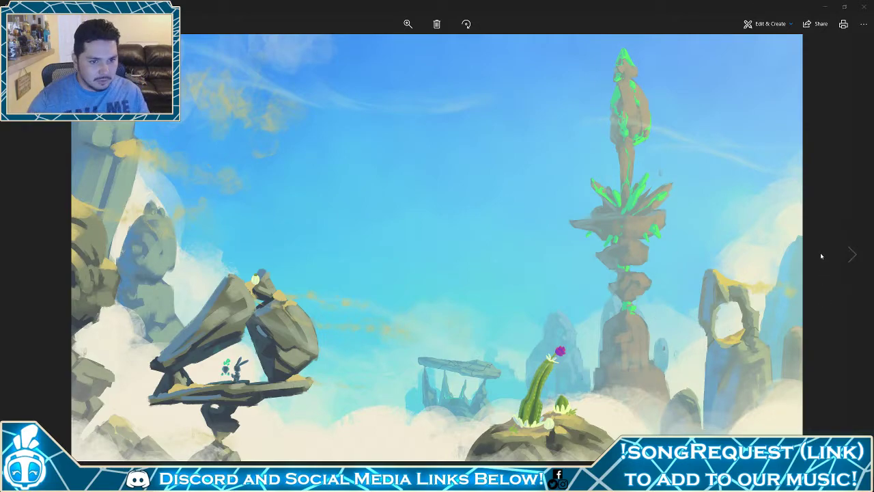
click(851, 254)
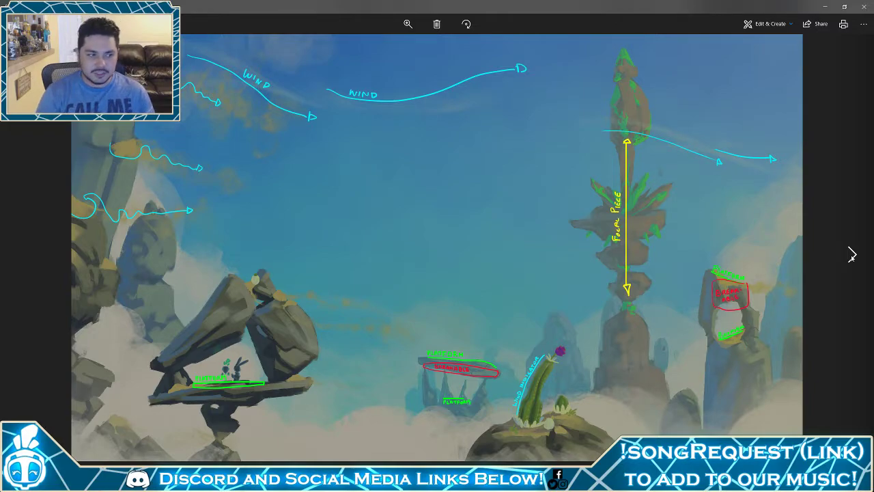
Advance to the landscape painting without annotations, and open another concept image from the Floppy project folder
click(851, 254)
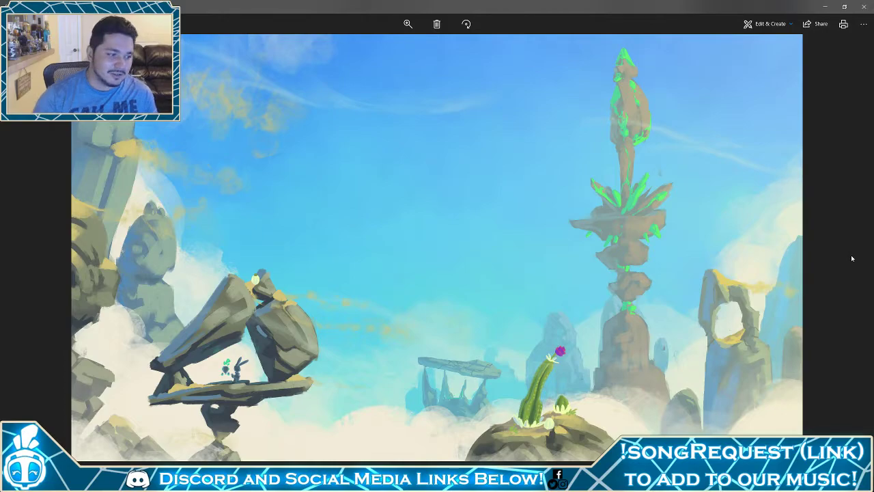
click(200, 480)
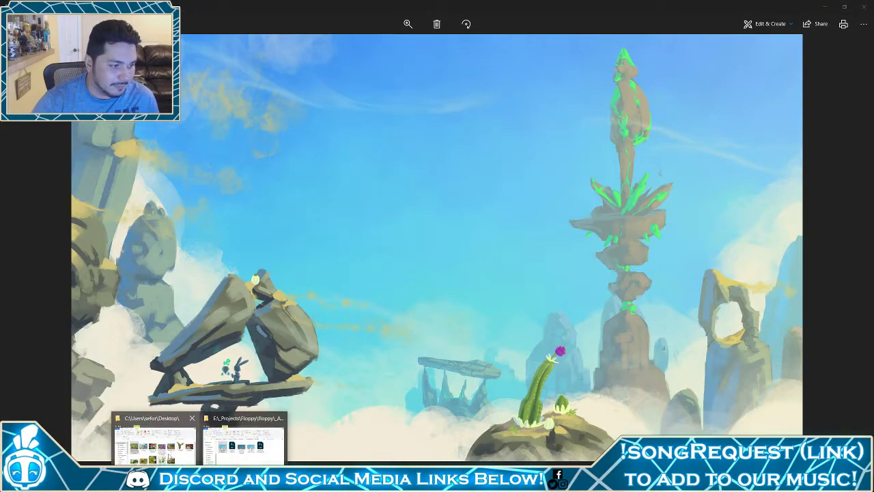
click(236, 441)
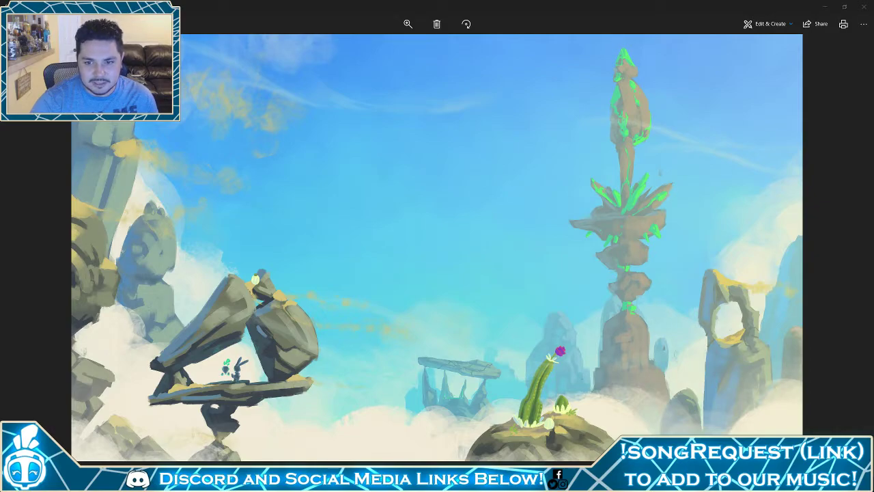
drag(873, 163, 473, 0)
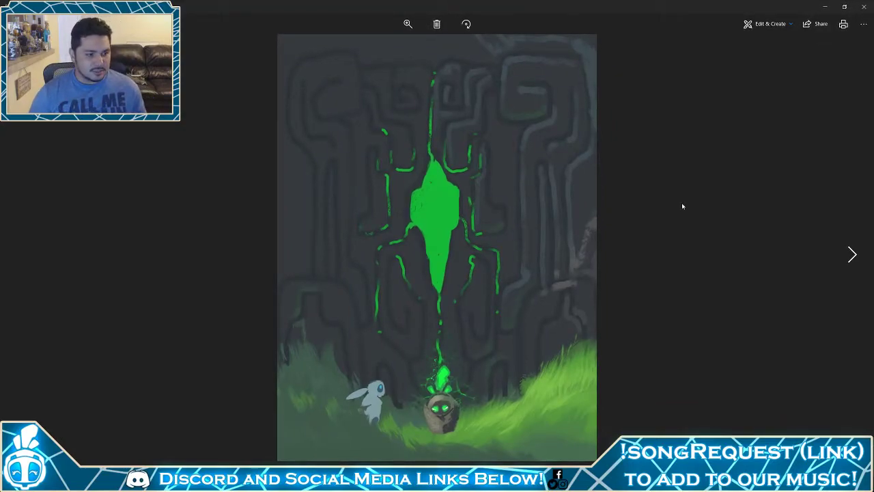
Look through the environment concept paintings, from the tree hollow scenes and stone structure sheets to the night scene with floating islands
key(Right)
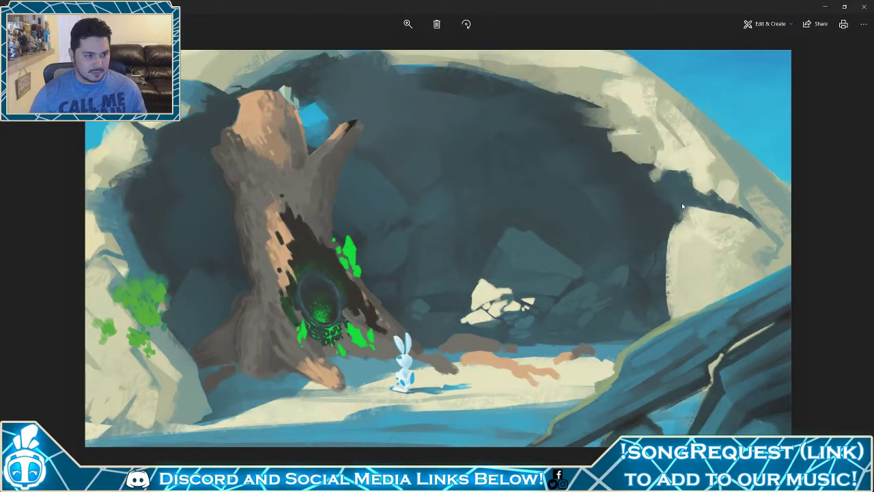
key(Right)
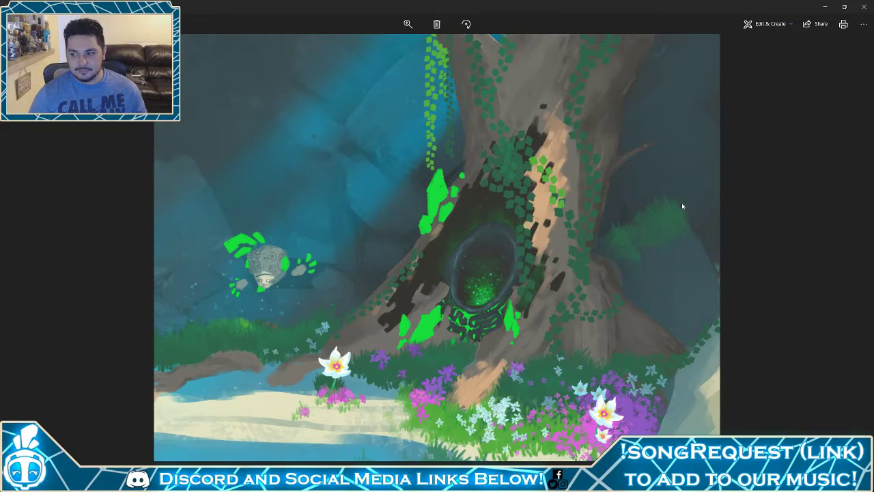
key(Left)
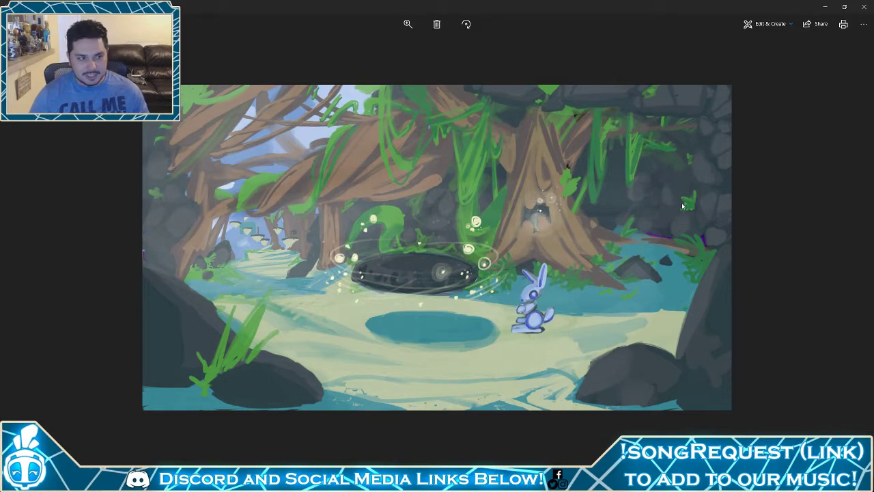
key(Right)
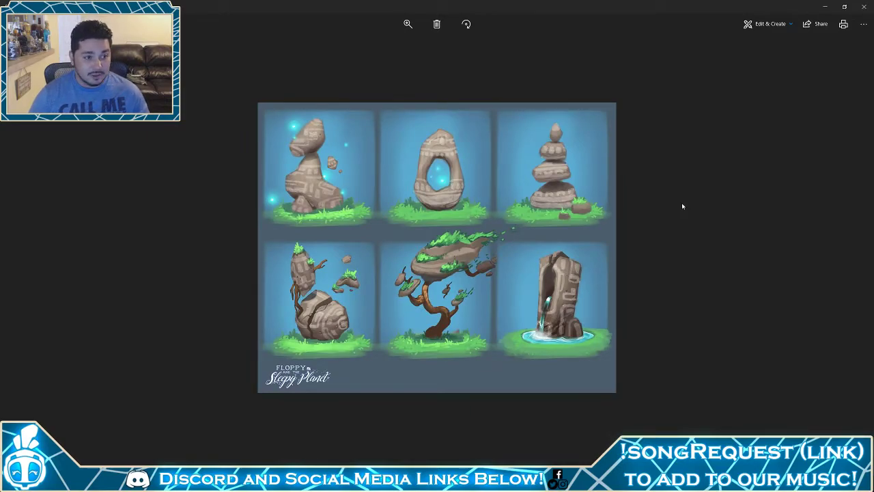
click(2, 277)
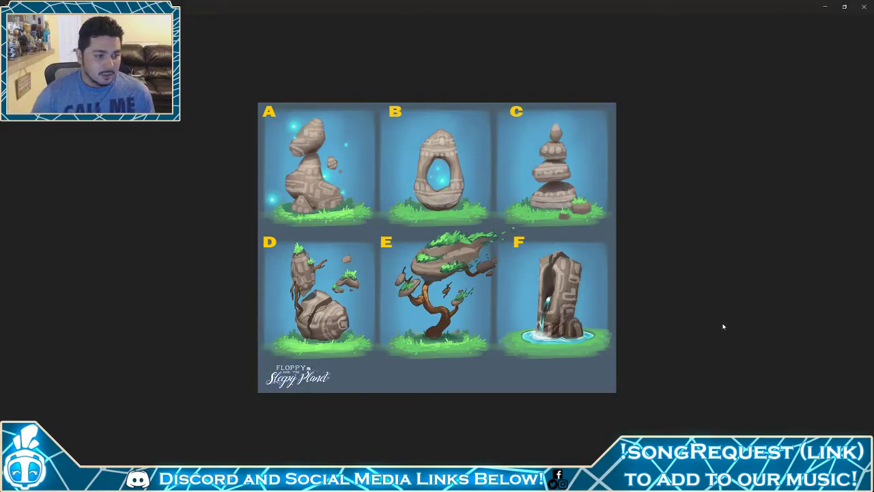
key(Right)
key(Right)
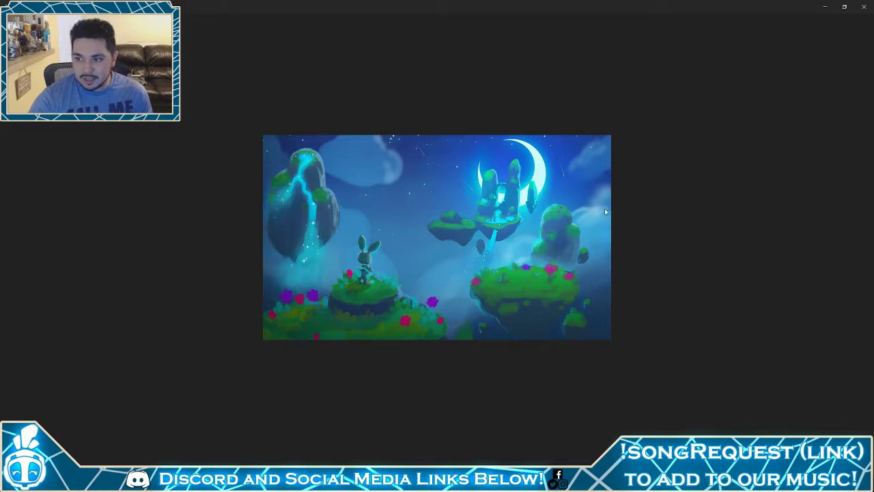
Close the night scene image and view both versions of the Floppy and the Sleepy Planet title artwork
click(864, 6)
click(864, 7)
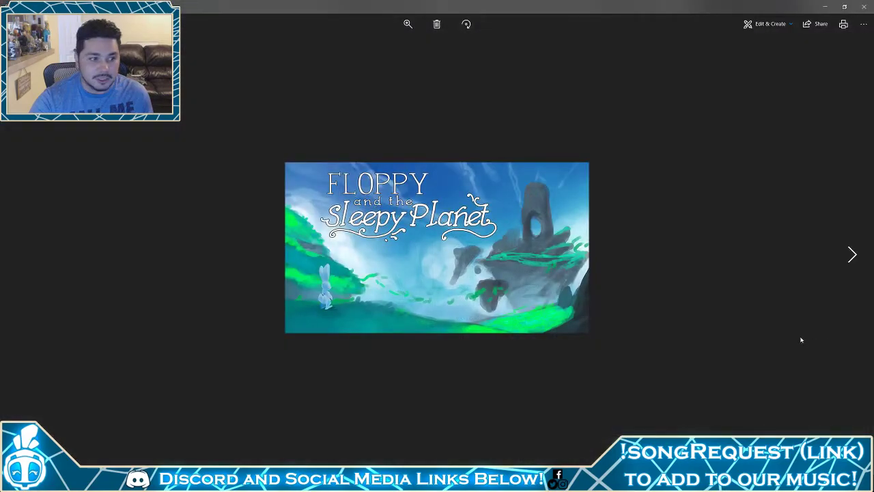
click(851, 252)
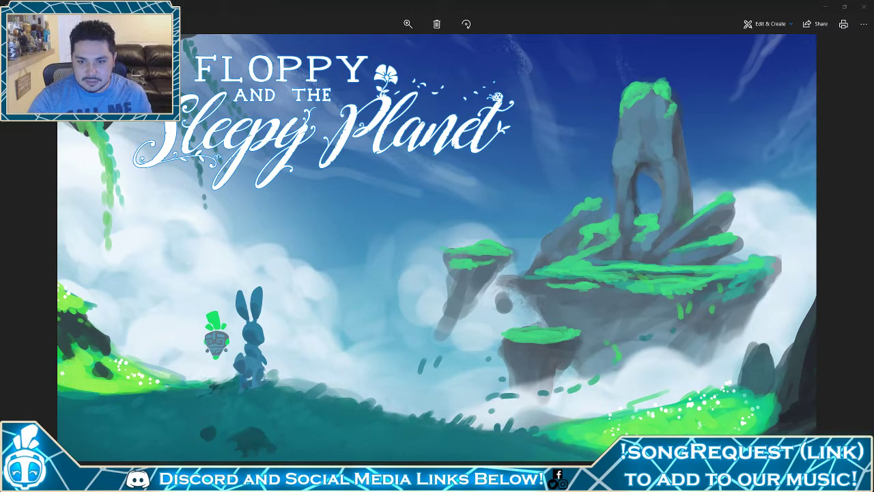
Look through the grey ability sketches for vine, pull, glide and power throw, and continue to the processing turtle creature designs
click(871, 311)
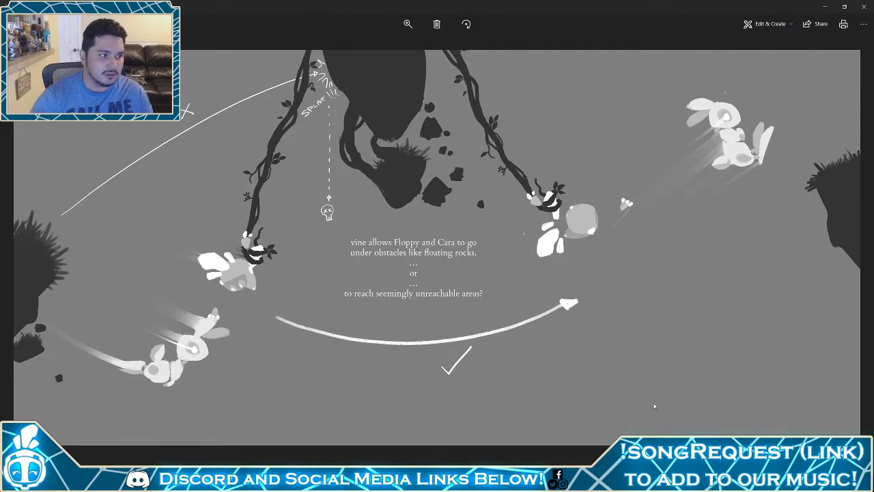
key(Right)
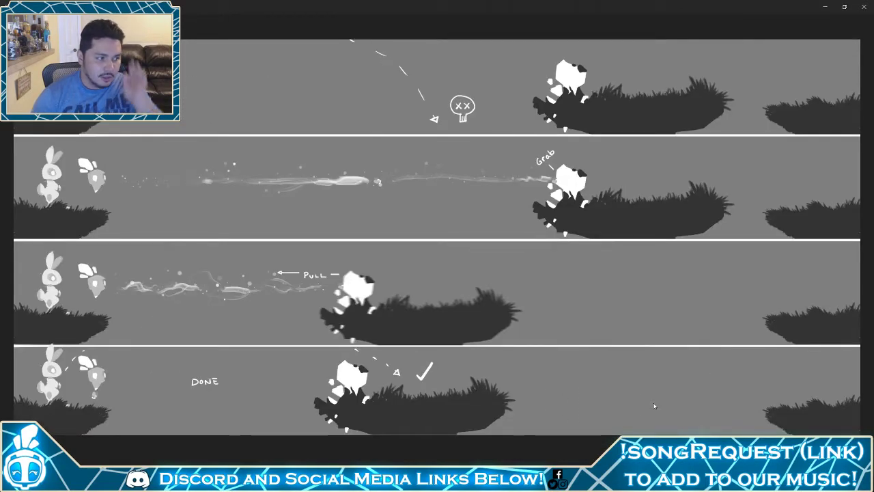
key(Right)
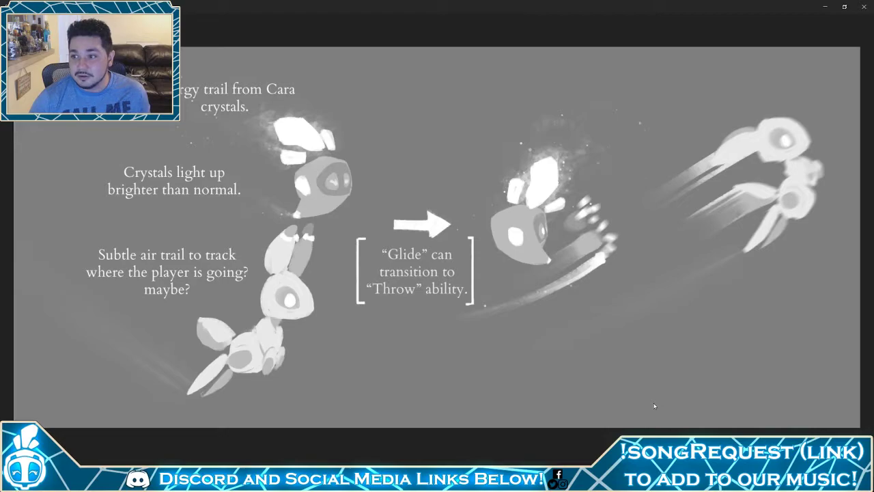
key(Right)
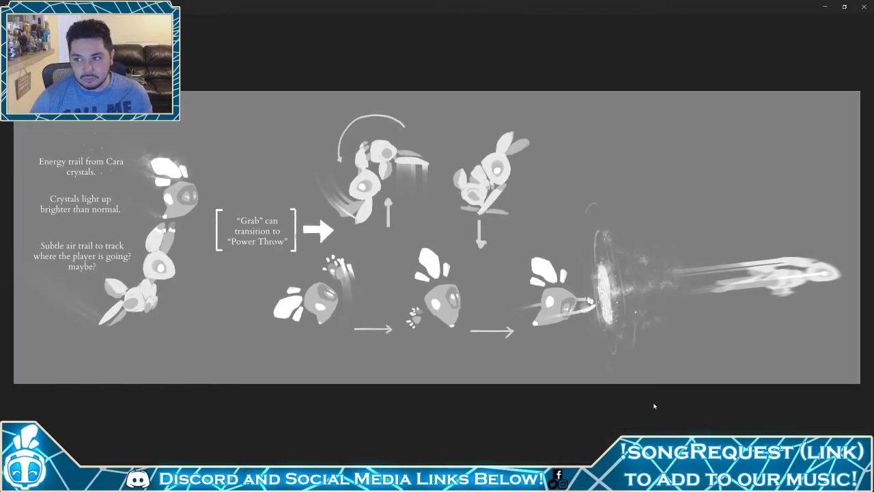
key(Right)
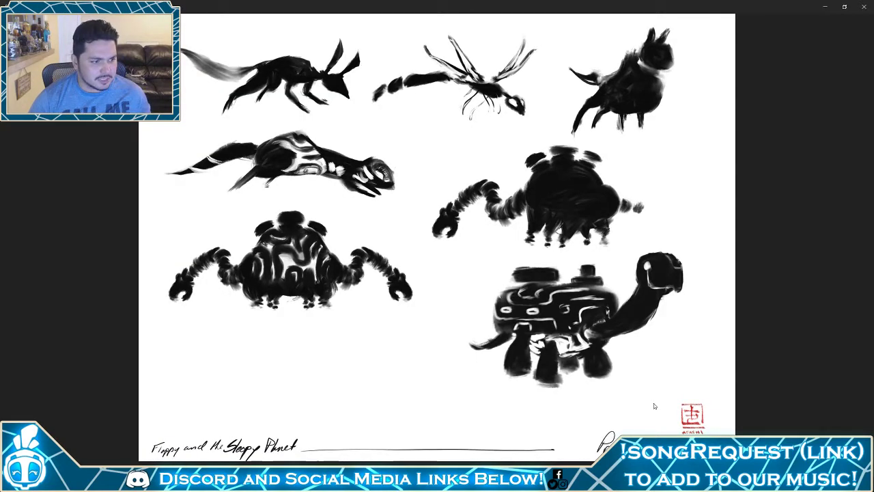
key(Right)
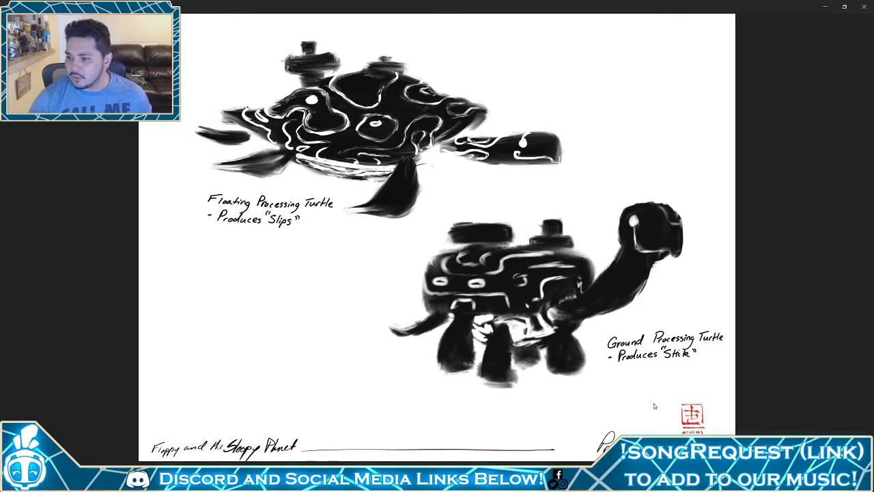
Close the image viewer windows and shift the REF folder window slightly over the 3ds Max viewport
click(867, 6)
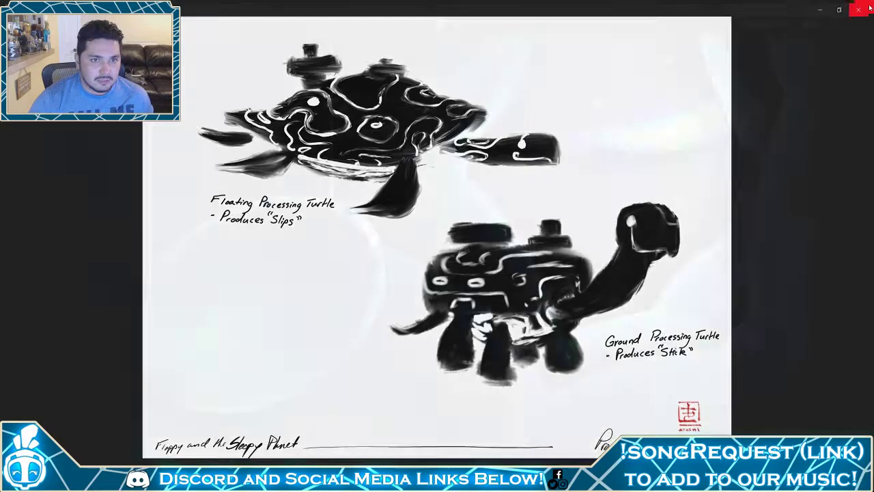
click(867, 6)
click(867, 6)
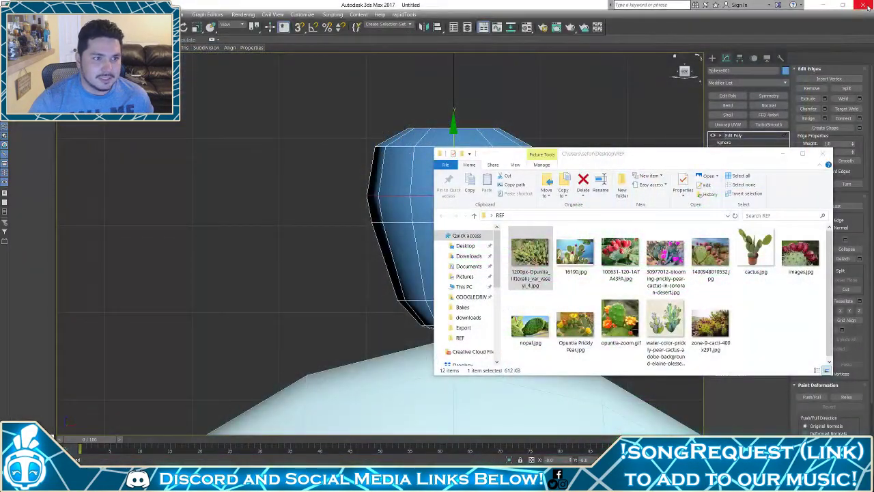
drag(689, 158, 694, 148)
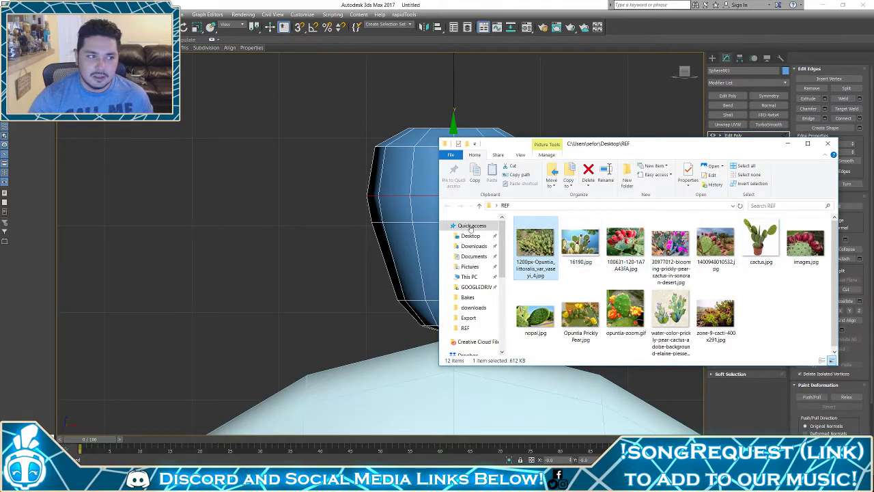
Scale the fruit's edge loop just below its flat top slightly inward and deselect it
middle_drag(383, 195, 357, 243)
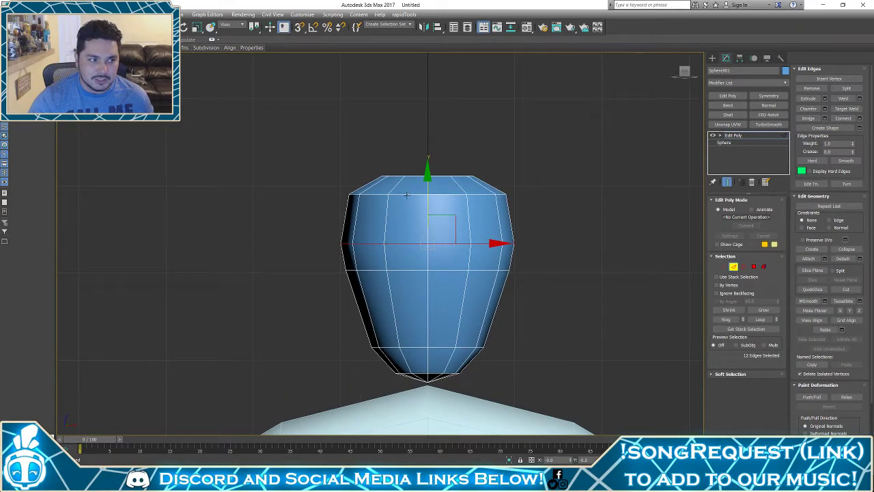
double_click(410, 195)
key(r)
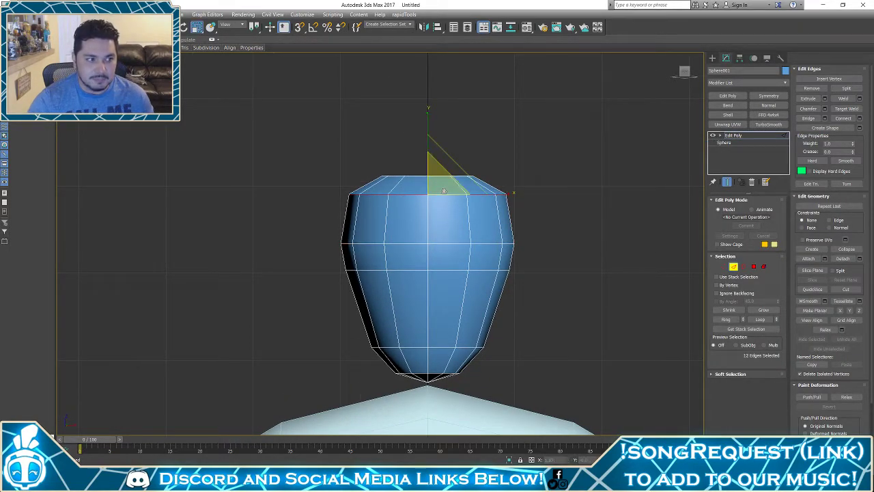
drag(444, 192, 443, 192)
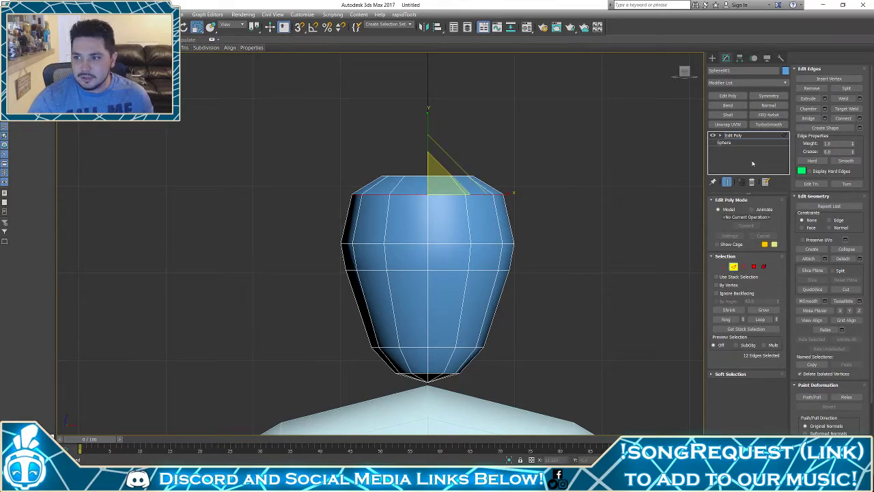
middle_drag(575, 219, 579, 190)
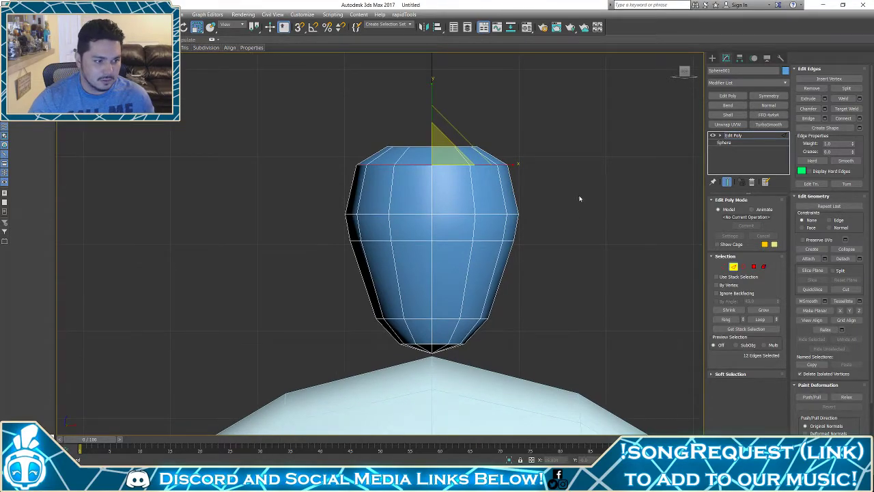
scroll(579, 198, down, 5)
click(611, 219)
Slide the fruit's widest edge loop slightly upward with the Edge constraint on, and deselect it
scroll(546, 215, up, 5)
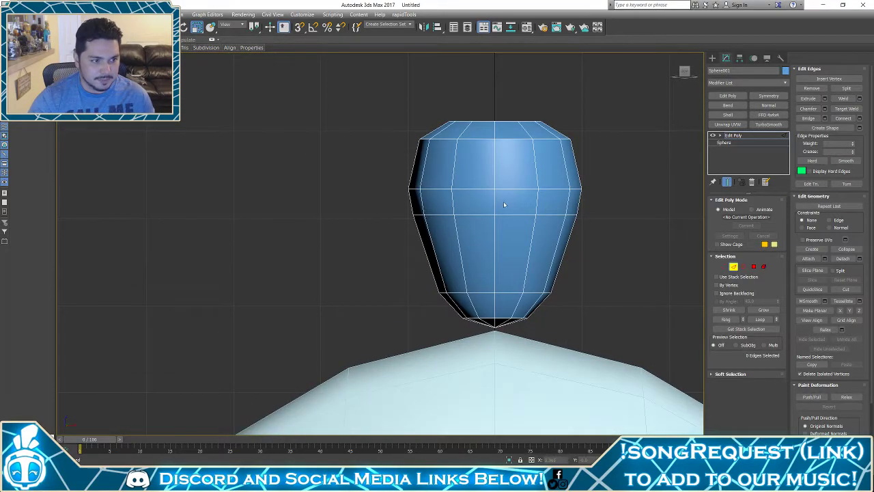
double_click(477, 190)
key(w)
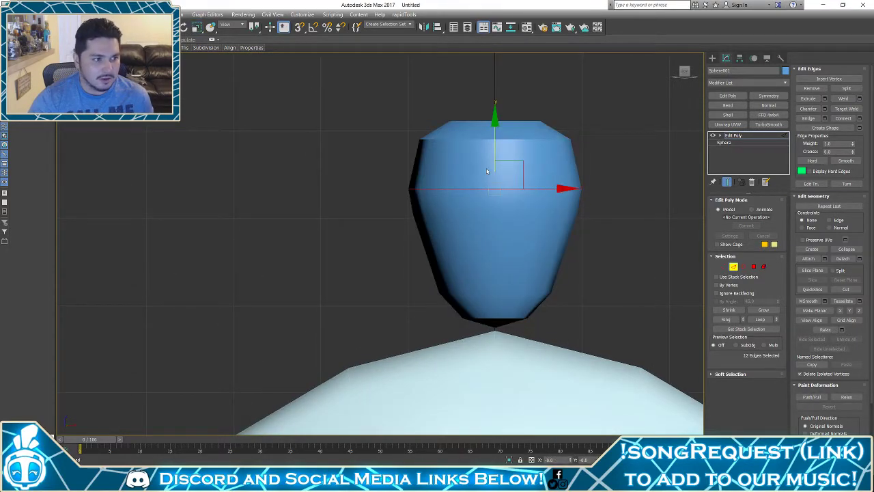
key(shift+x)
drag(495, 143, 501, 138)
click(604, 208)
scroll(549, 219, down, 5)
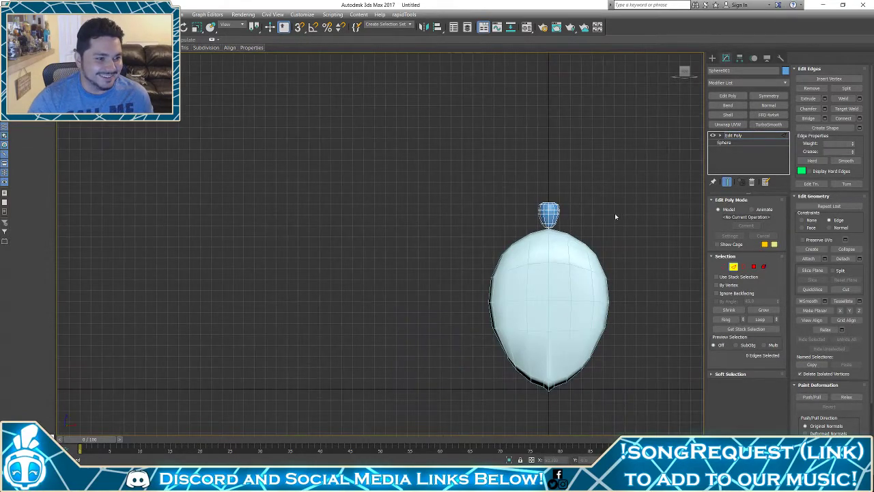
Leave edge editing, stretch the whole fruit slightly taller along its vertical axis, and deselect it
click(733, 266)
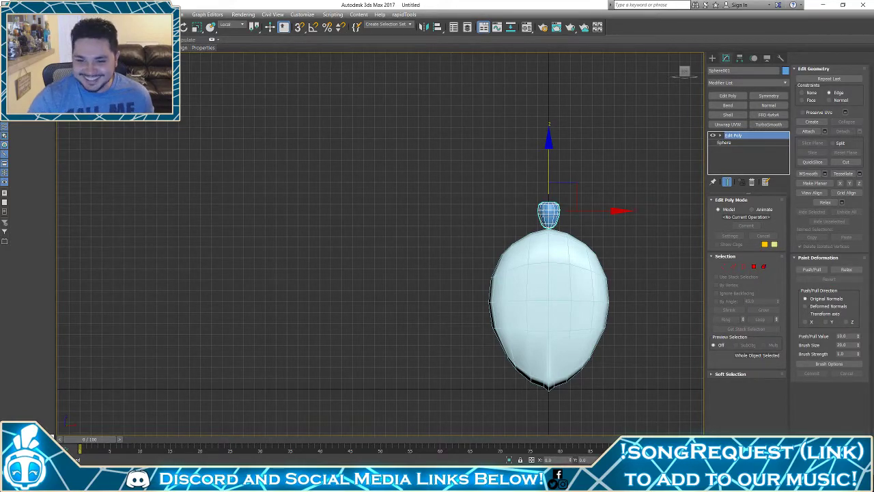
scroll(517, 332, up, 5)
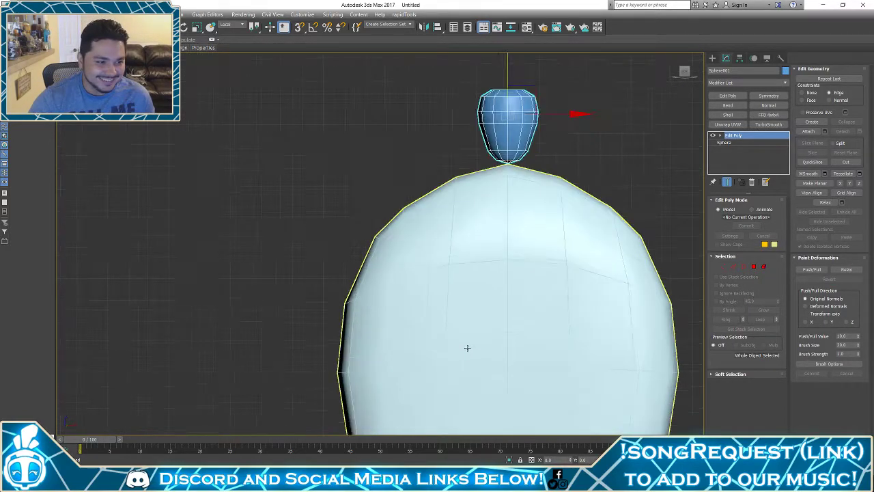
scroll(511, 253, down, 2)
scroll(519, 232, up, 8)
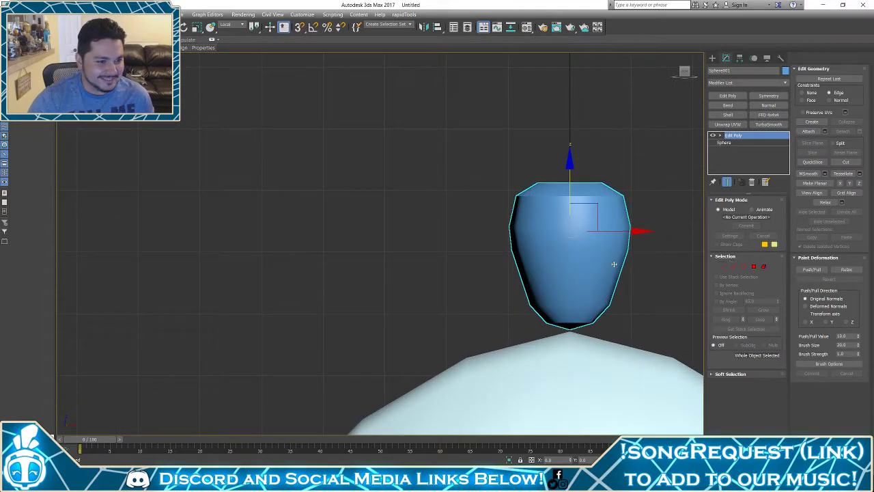
key(r)
drag(572, 163, 570, 160)
key(w)
scroll(526, 185, down, 7)
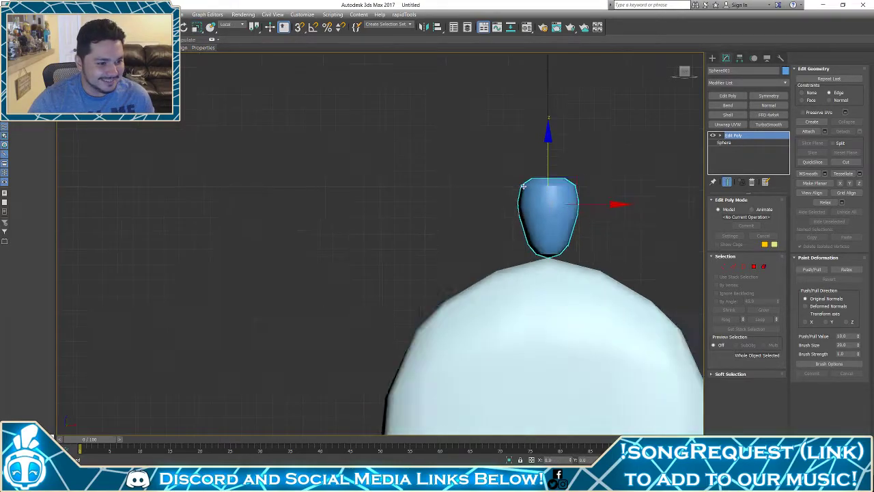
click(441, 223)
scroll(444, 221, down, 6)
scroll(471, 231, up, 5)
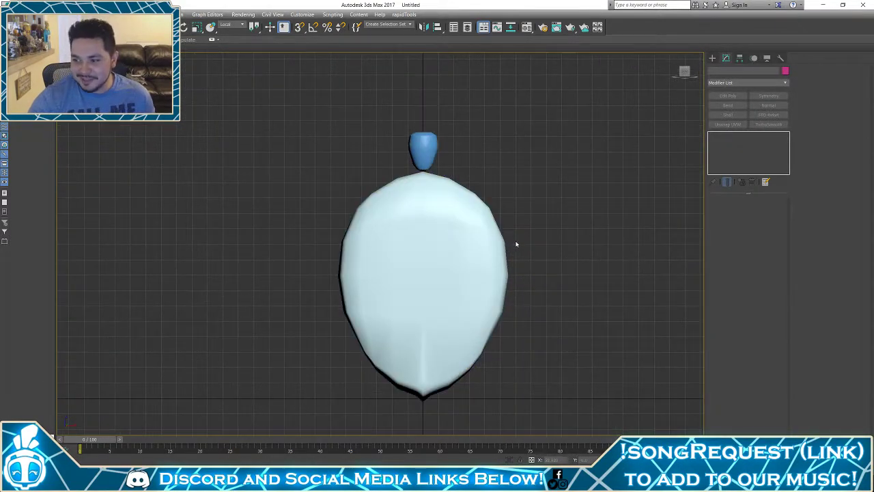
Start saving the scene and browse to the desert set project folder on the Projects (E:) drive
scroll(548, 205, down, 3)
scroll(547, 193, up, 3)
key(ctrl+s)
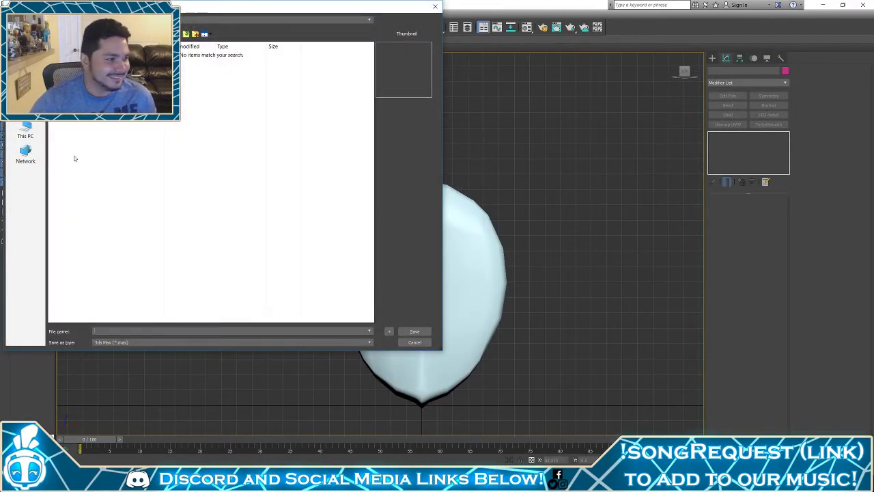
click(25, 129)
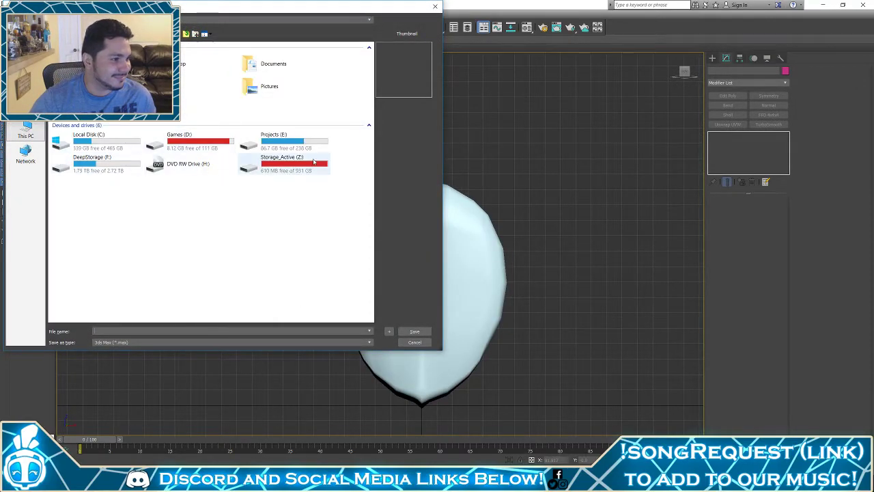
double_click(273, 140)
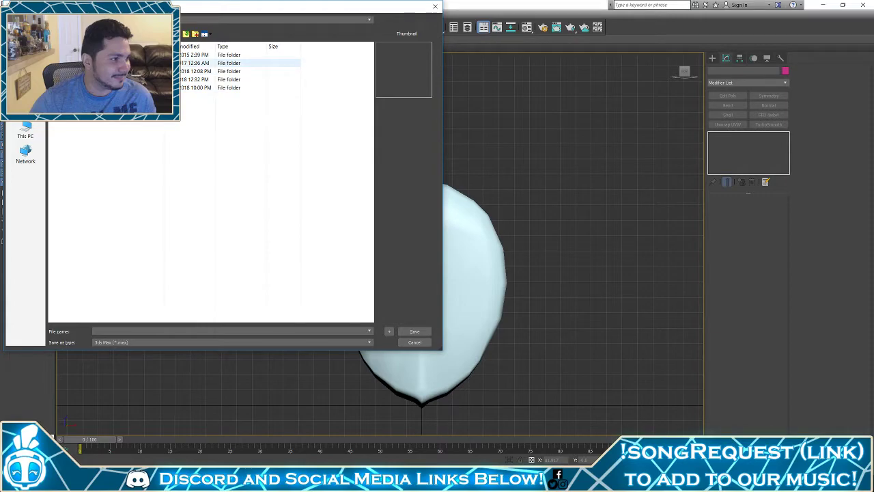
double_click(102, 62)
double_click(102, 63)
double_click(103, 55)
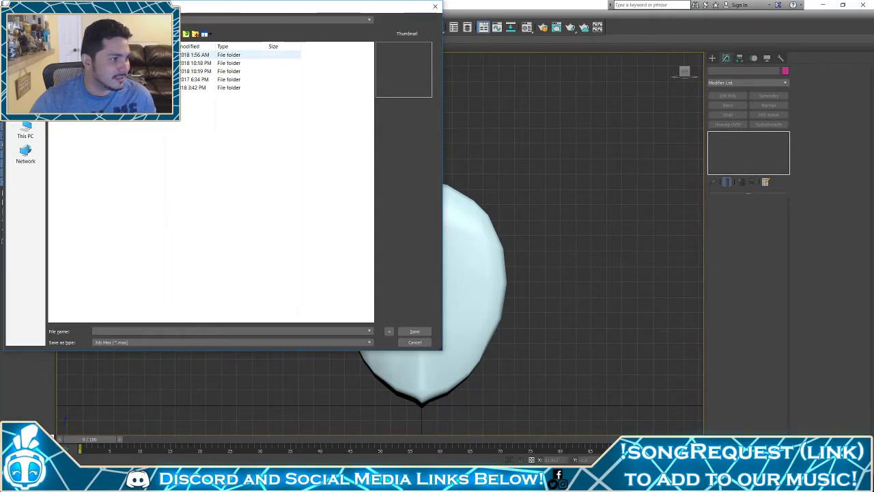
double_click(103, 103)
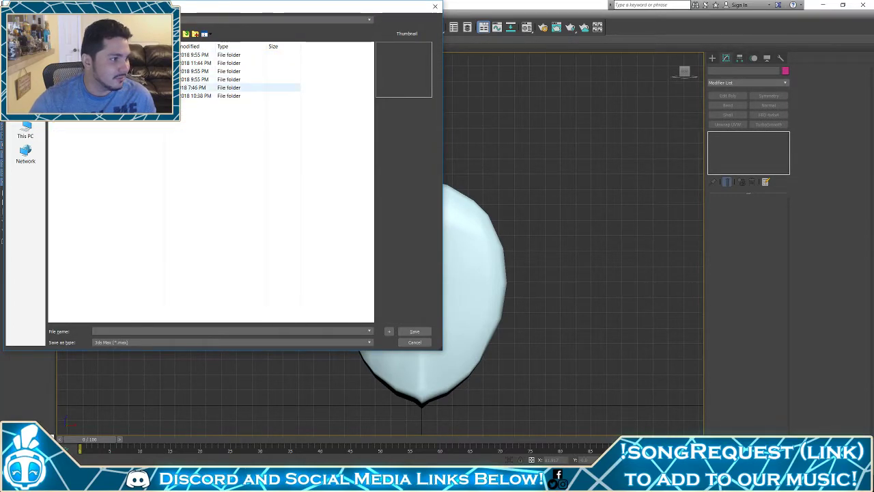
double_click(103, 63)
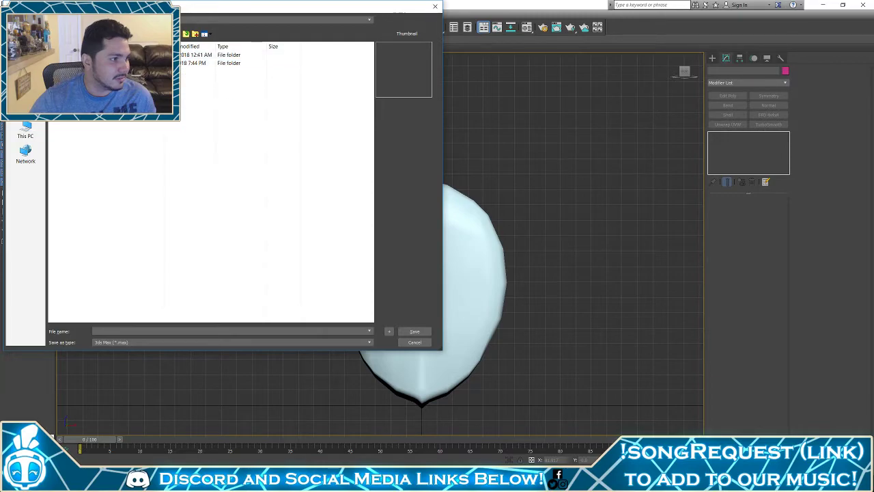
Create a new folder for this set in the project folder and a subfolder inside it
click(196, 34)
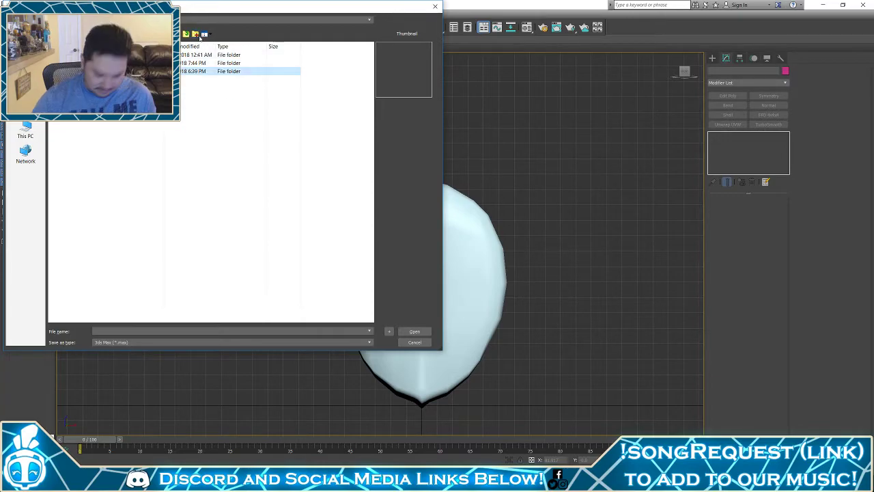
key(Return)
click(199, 36)
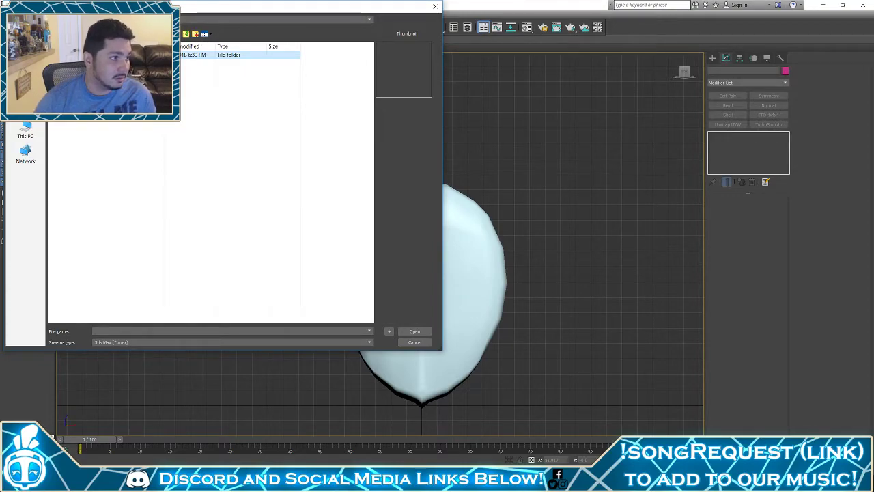
click(185, 36)
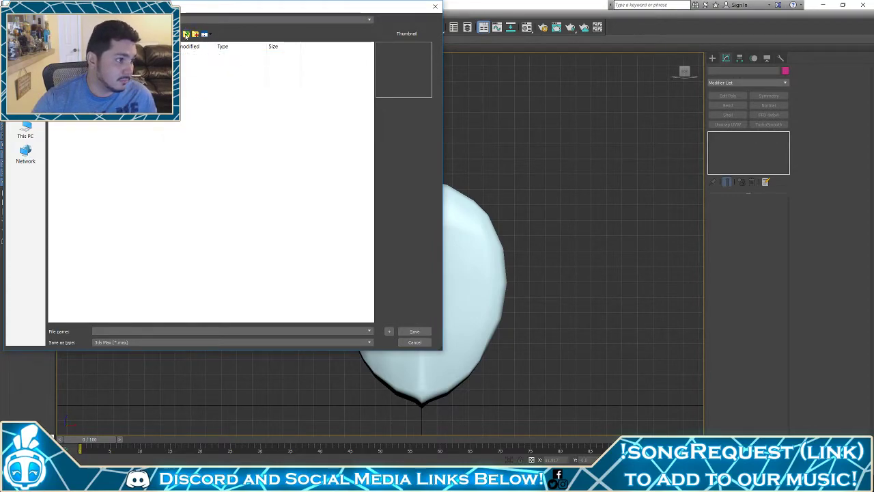
Open the previous desert set's scene folder and pick up the file name S_DesertSet_02_01.max as a naming template
double_click(147, 64)
double_click(147, 62)
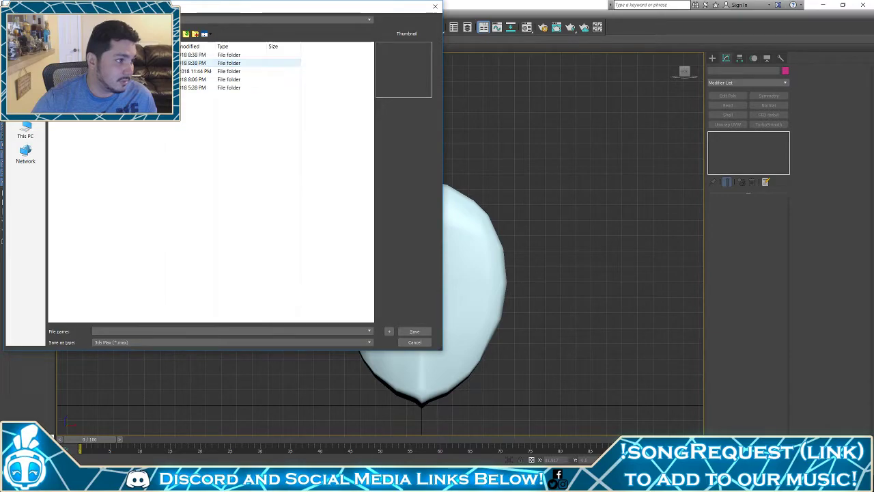
double_click(147, 54)
click(146, 54)
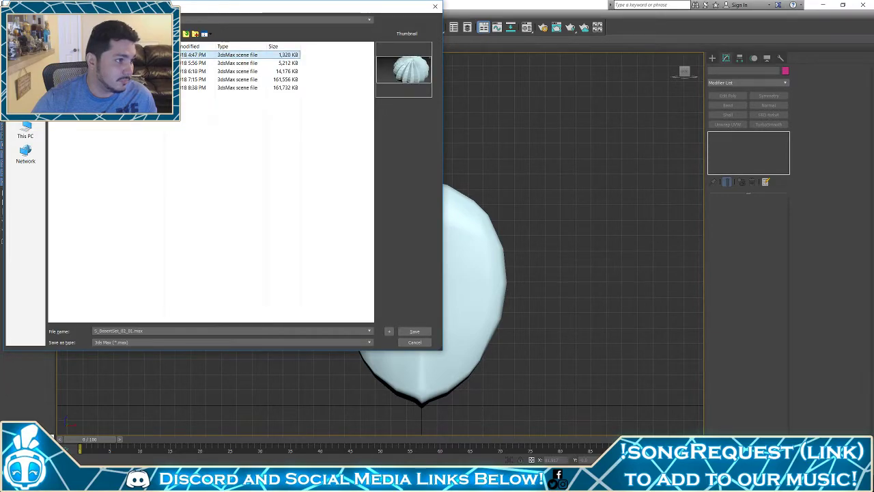
Save the scene as S_DesertSet_03_01.max in the newly created subfolder
click(186, 34)
click(186, 35)
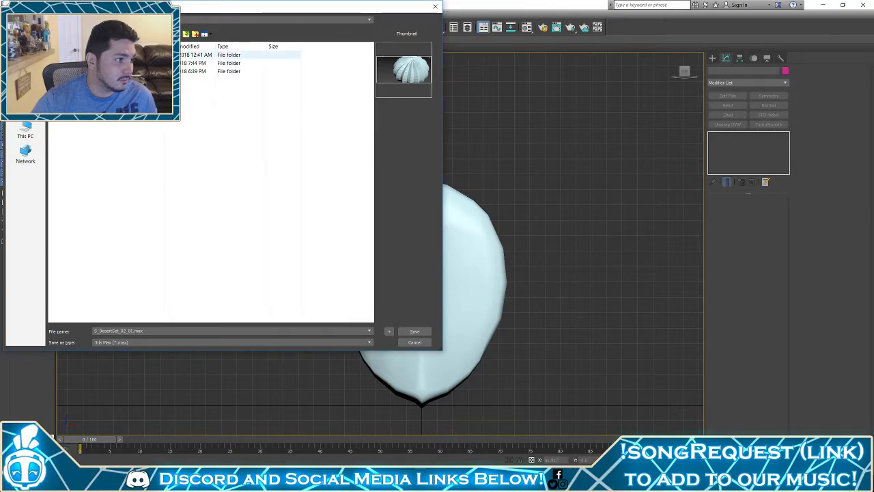
click(147, 71)
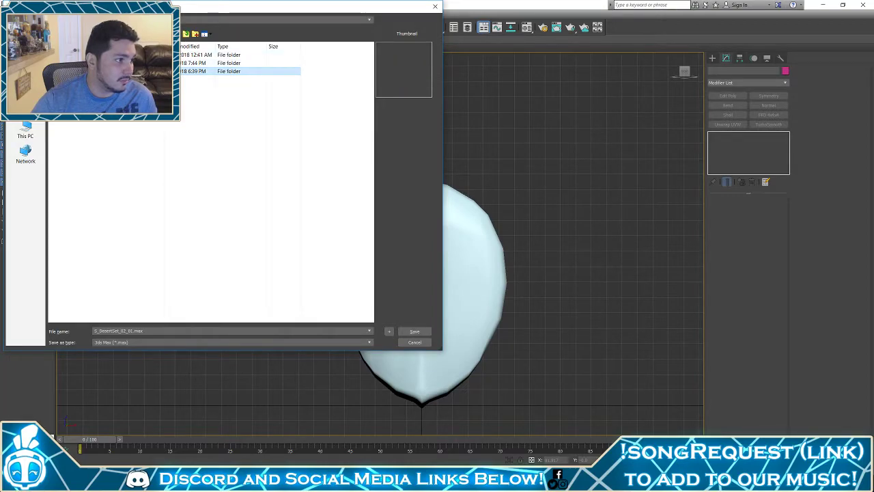
double_click(147, 71)
double_click(147, 54)
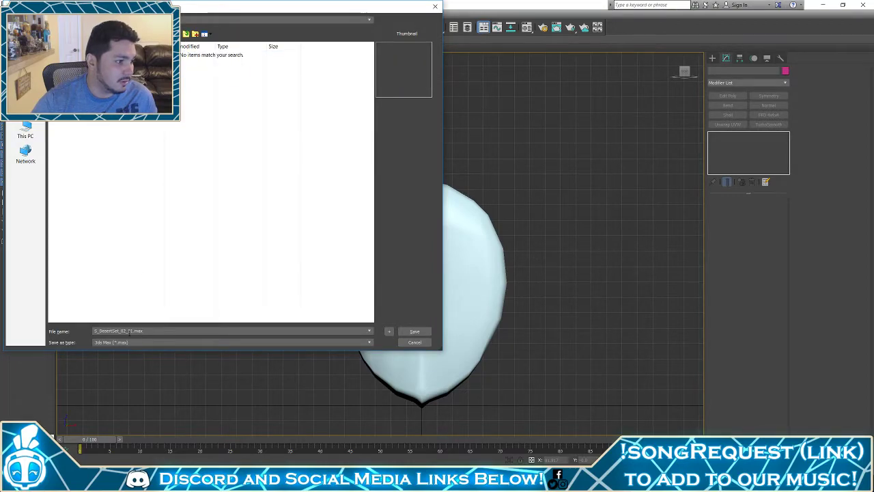
double_click(127, 330)
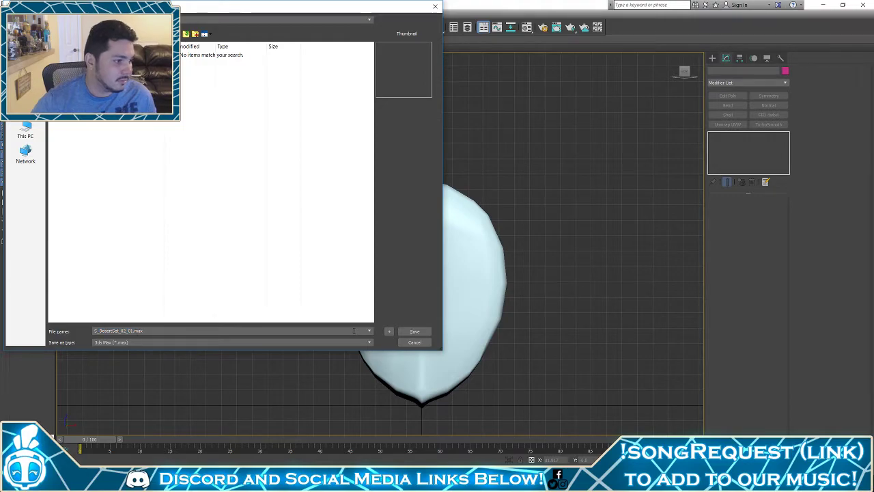
key(Return)
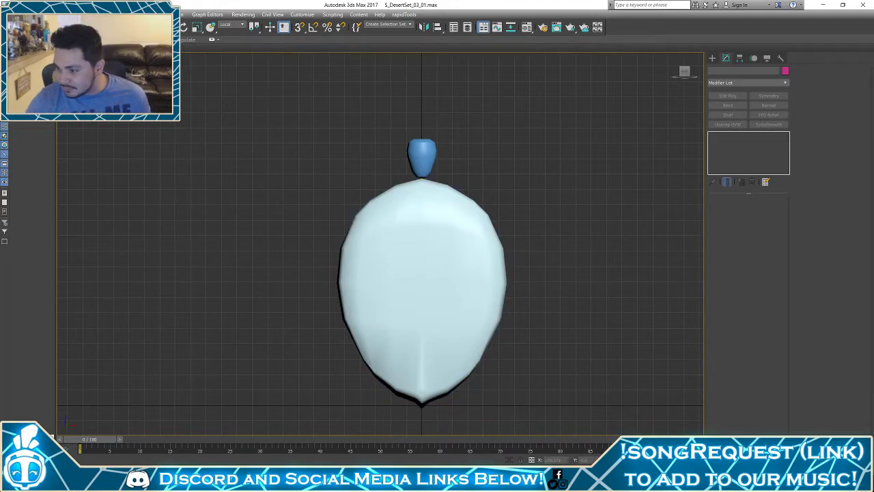
Turn on edged faces, select the cactus pad and add another Edit Poly modifier to it
key(z)
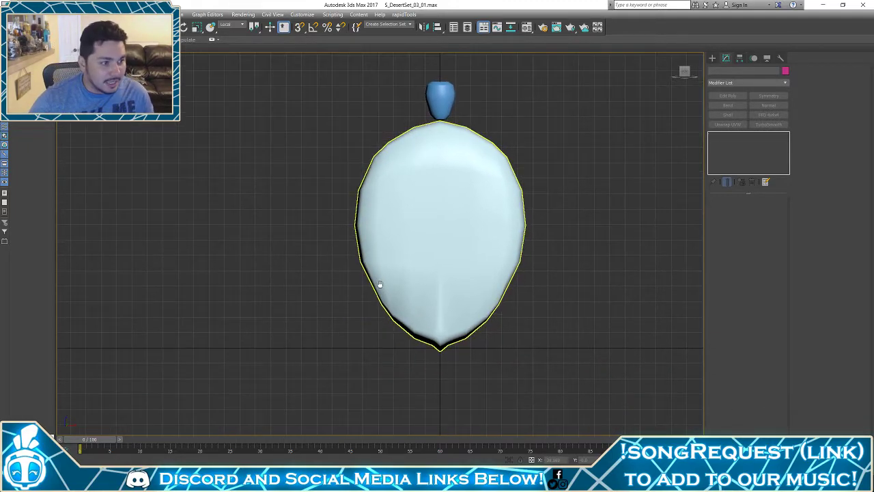
key(F4)
key(shift+z)
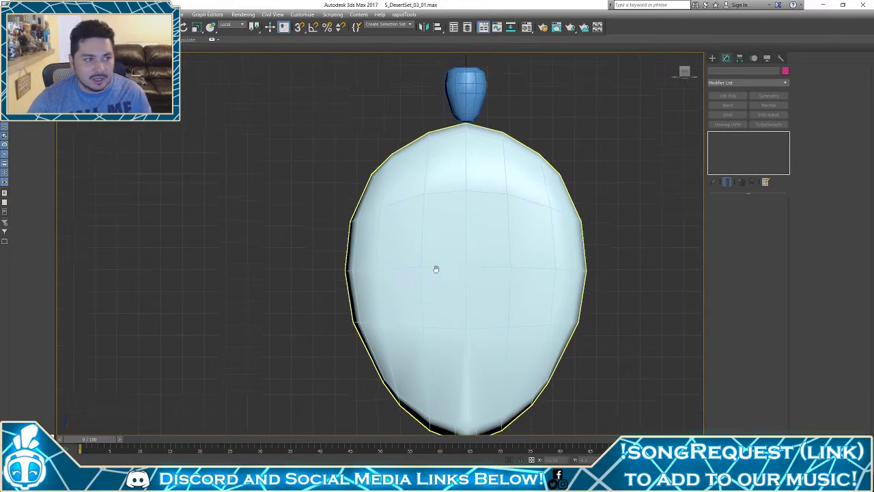
scroll(460, 185, up, 5)
click(460, 185)
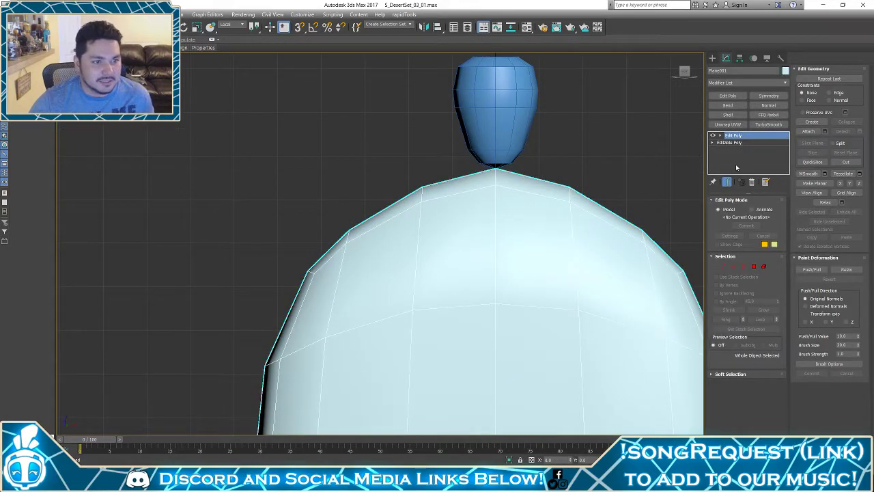
middle_drag(479, 268, 454, 263)
click(727, 96)
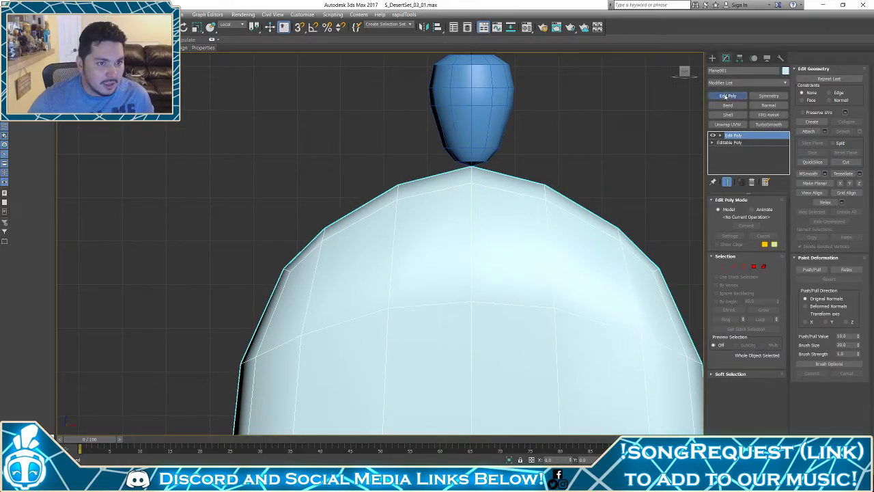
Raise the vertices on both sides of the pad's top tip slightly, deselect them and turn off edged faces
click(723, 266)
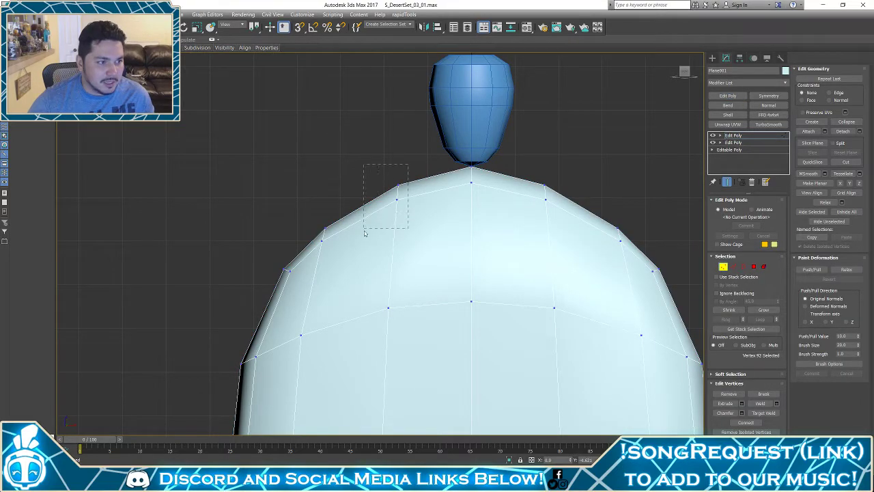
click(396, 200)
ctrl+click(544, 187)
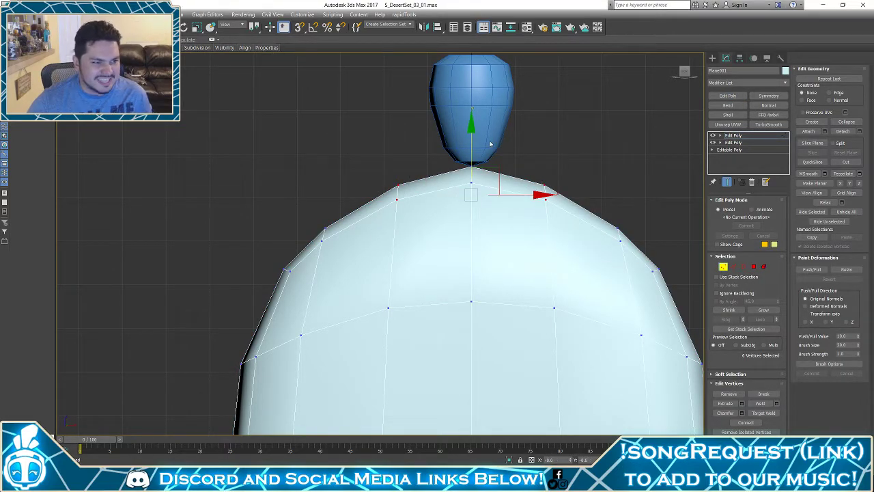
drag(472, 135, 474, 129)
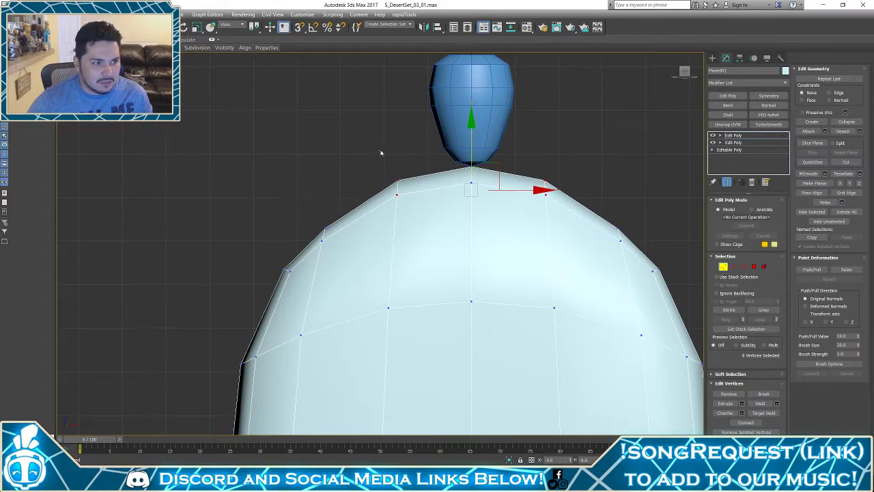
click(380, 150)
scroll(503, 189, down, 5)
key(z)
key(F4)
middle_drag(539, 151, 617, 166)
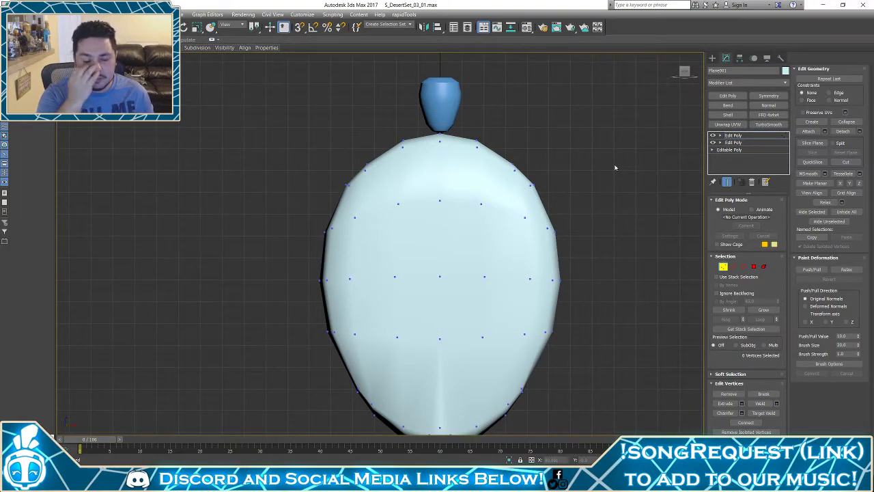
In perspective with edged faces on, remove the two diagonal edges above the bottom tip on both faces of the pad
scroll(516, 341, up, 4)
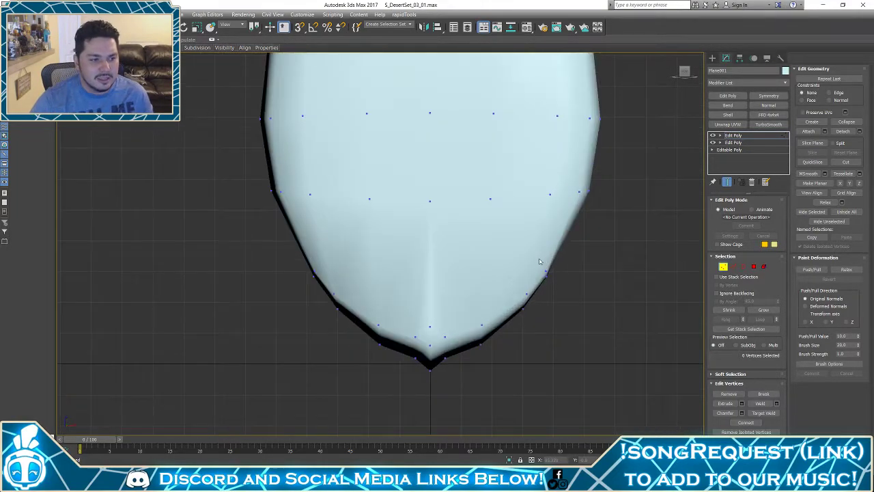
key(p)
scroll(523, 171, up, 3)
middle_drag(523, 172, 428, 314)
key(F4)
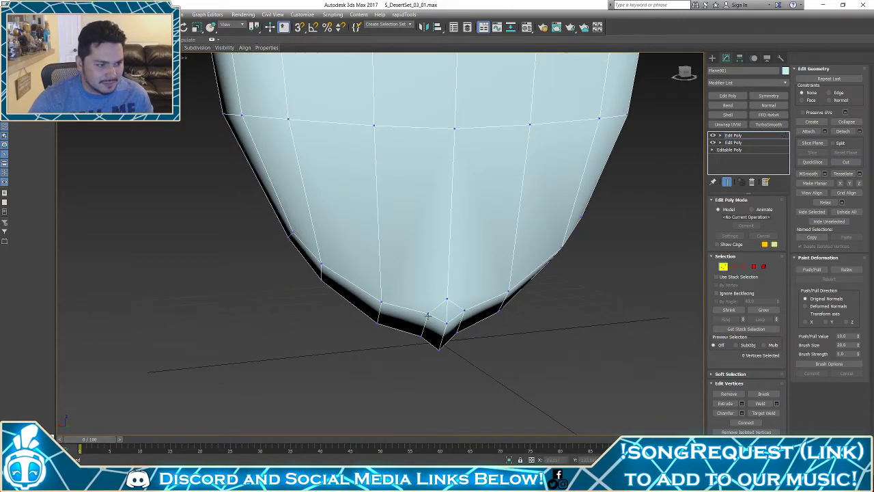
click(733, 266)
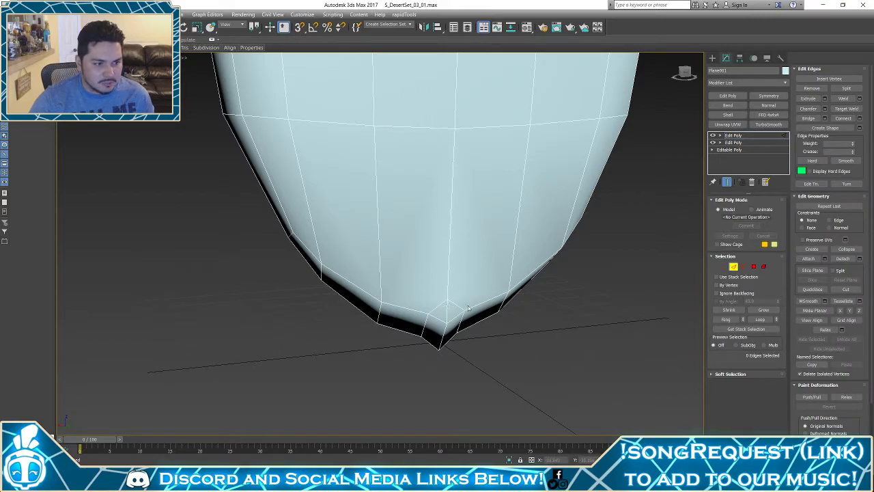
click(458, 307)
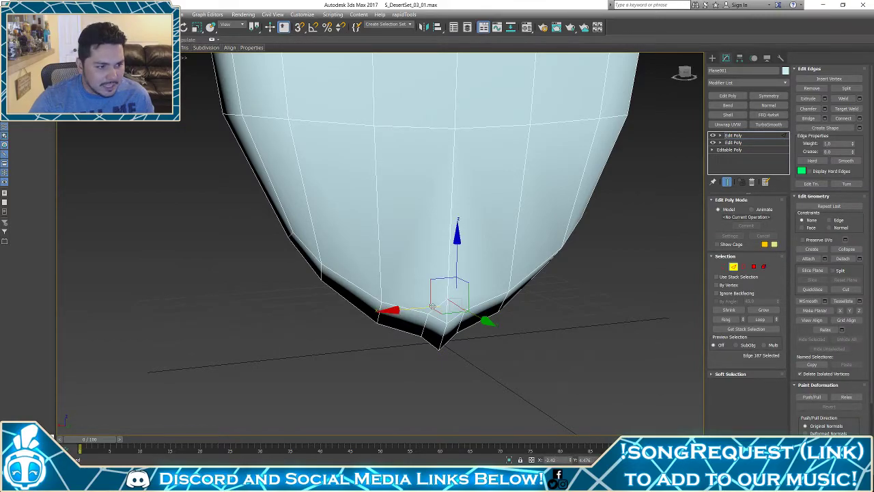
ctrl+click(434, 306)
alt+middle_drag(434, 306, 425, 313)
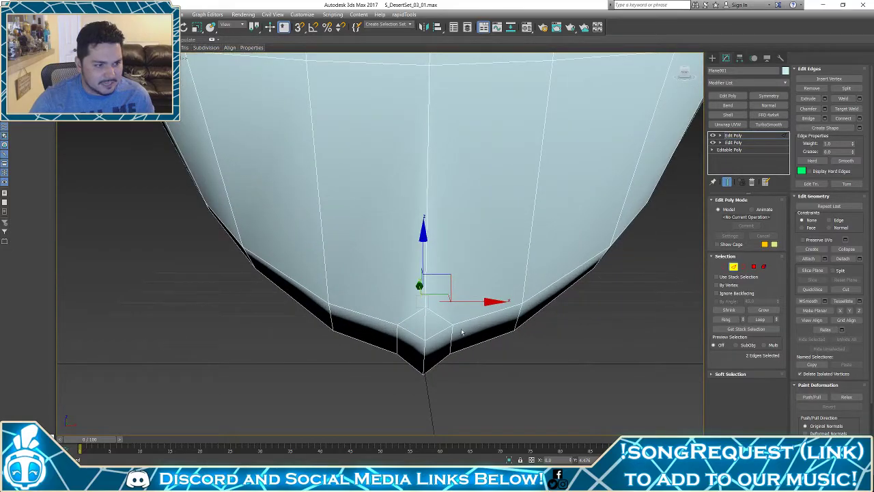
ctrl+click(425, 313)
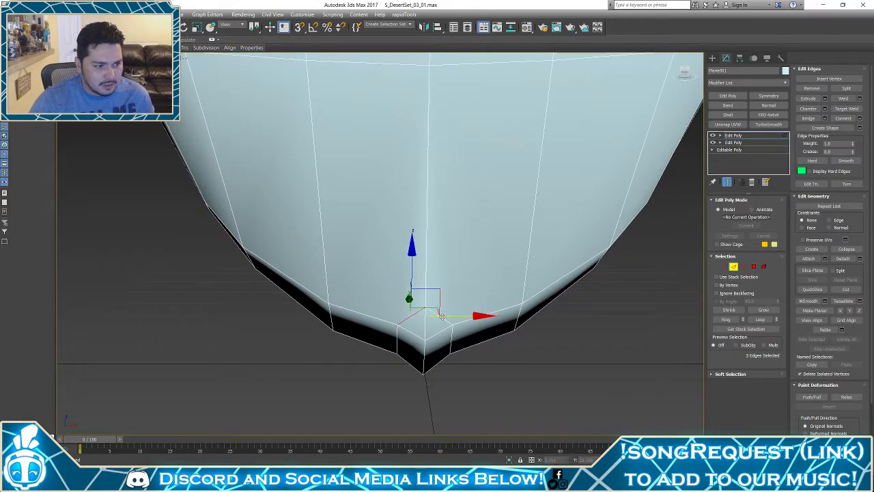
ctrl+click(442, 317)
alt+middle_drag(443, 317, 574, 272)
click(573, 272)
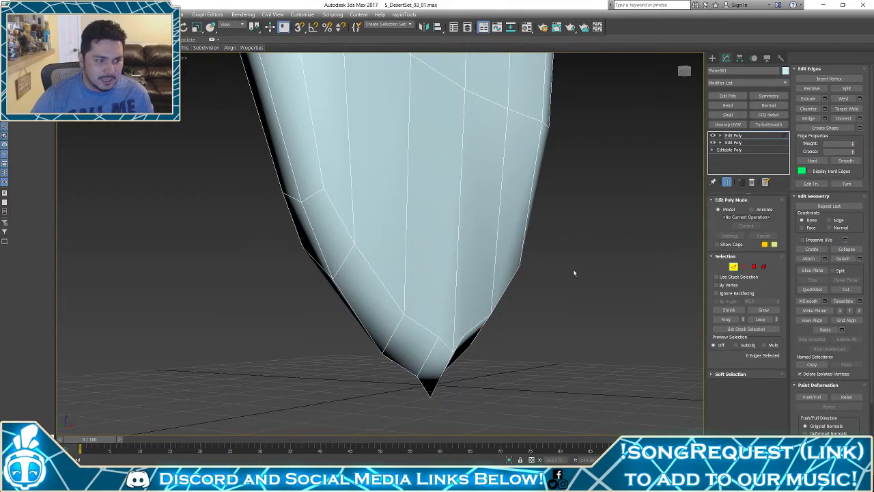
Select the middle vertex of the pad's lower row and the two vertices beside the bottom tip on one face
click(723, 266)
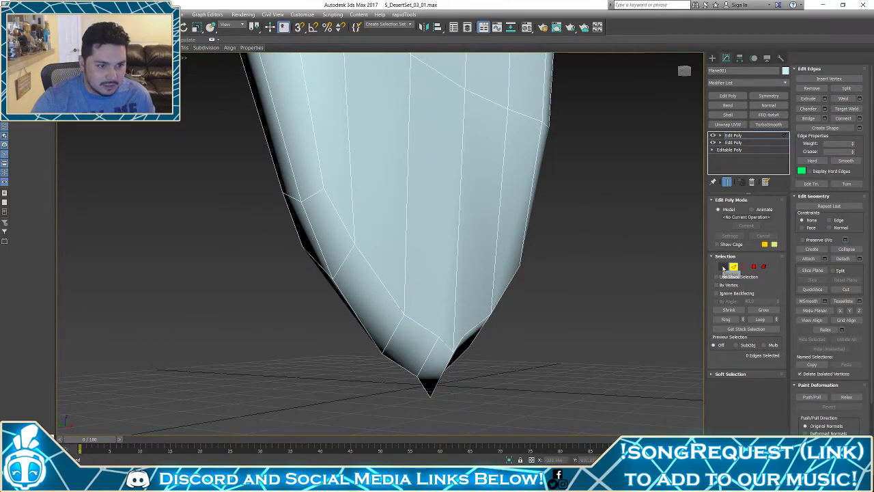
click(464, 89)
alt+middle_drag(464, 89, 457, 236)
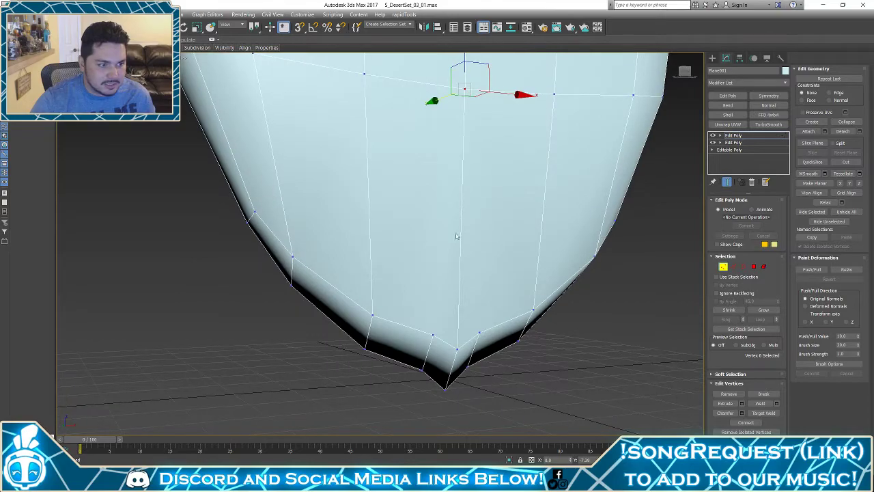
ctrl+click(431, 334)
ctrl+click(480, 331)
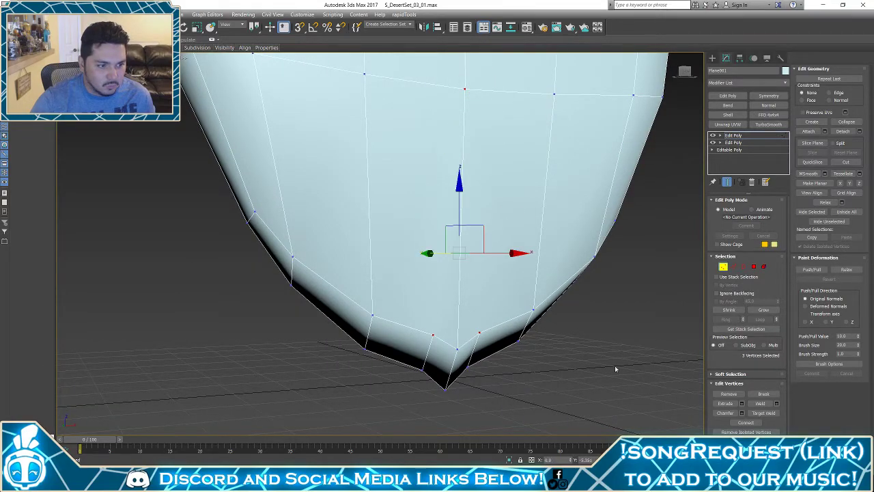
Try to connect the lower-row vertices flanking the centre to the two vertices beside the bottom tip on one face
alt+middle_drag(560, 328, 614, 311)
click(458, 341)
middle_drag(474, 253, 455, 341)
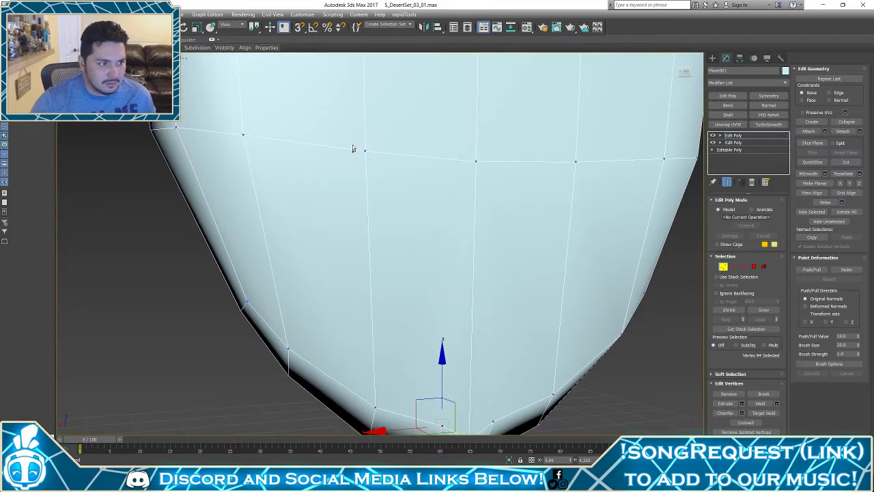
ctrl+click(363, 149)
middle_drag(552, 234, 532, 176)
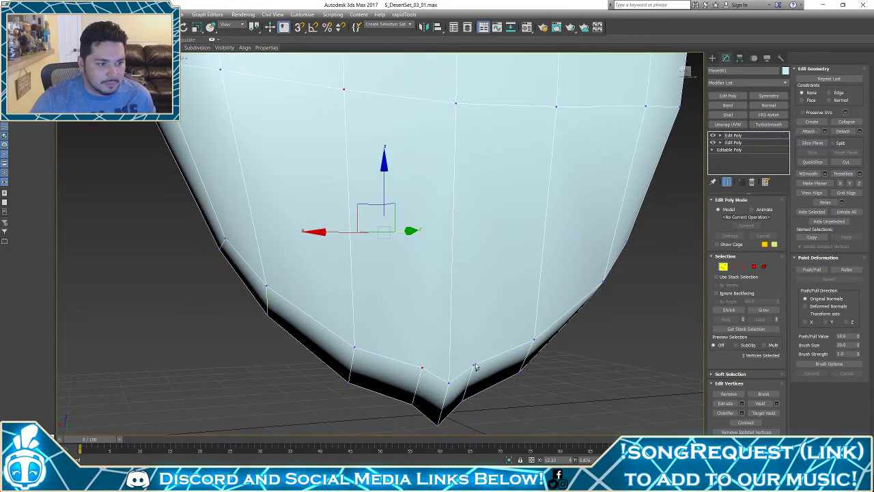
ctrl+click(474, 365)
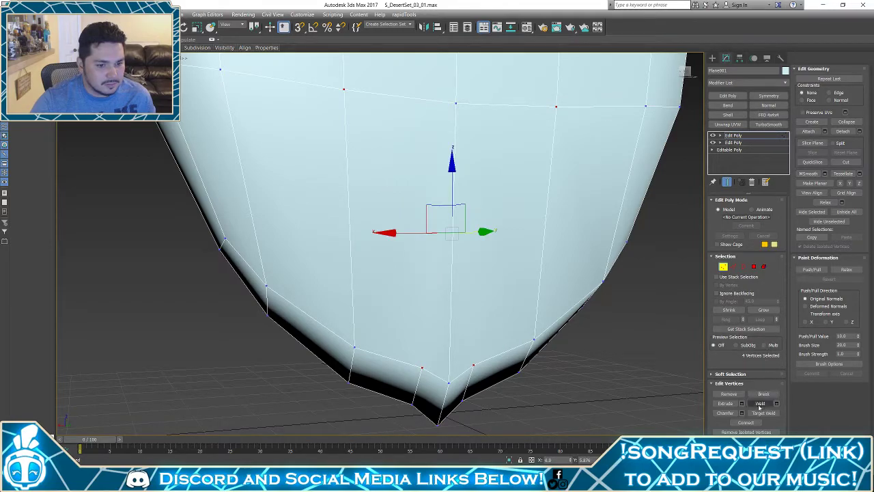
click(745, 422)
Remove the diagonal edges running from the lower row's middle vertex to both sides of the bottom tip
click(628, 279)
scroll(608, 303, down, 5)
middle_drag(627, 279, 582, 282)
scroll(607, 302, up, 2)
key(F4)
scroll(511, 282, down, 2)
drag(582, 282, 649, 280)
scroll(649, 279, up, 3)
key(F4)
middle_drag(459, 288, 559, 238)
click(731, 267)
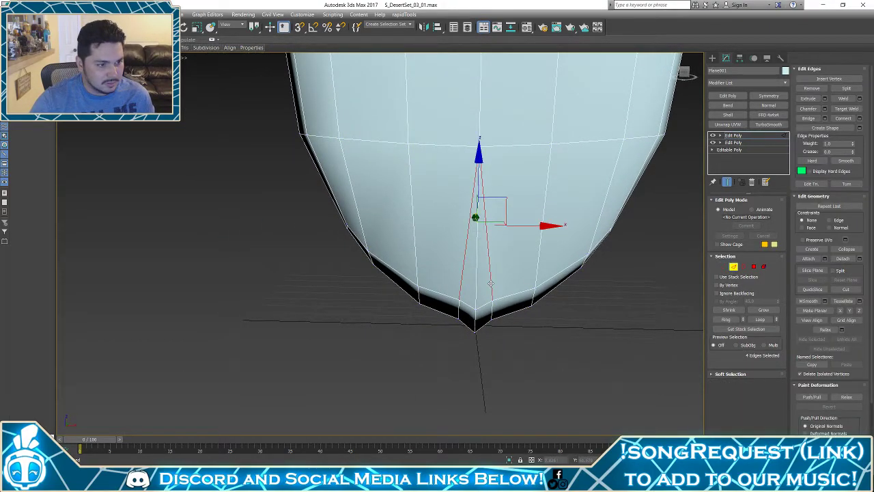
click(609, 244)
mouse_move(609, 244)
alt+middle_down()
mouse_move(659, 275)
mouse_move(605, 260)
mouse_move(612, 250)
alt+middle_up()
In front view with see-through on, connect the lower-row vertices flanking the centre to the vertices beside the bottom tip on both faces
click(722, 267)
key(f)
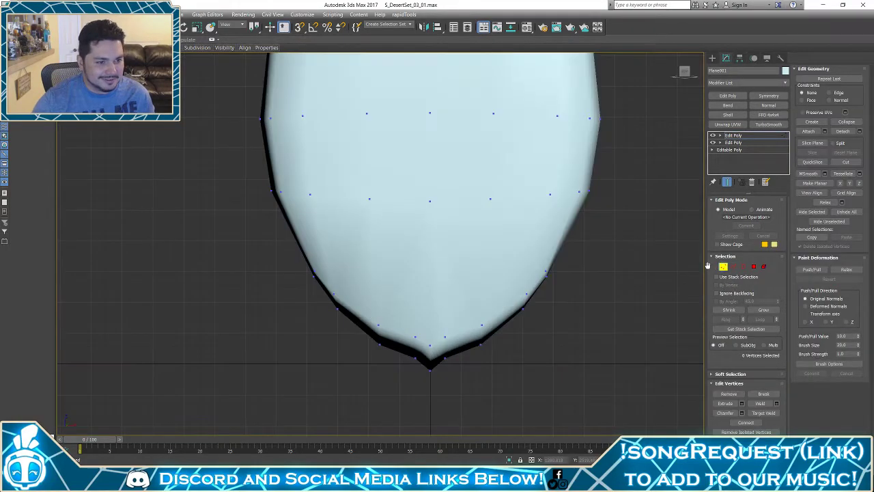
key(z)
scroll(468, 333, up, 3)
key(F4)
middle_drag(464, 332, 575, 210)
middle_drag(490, 217, 548, 308)
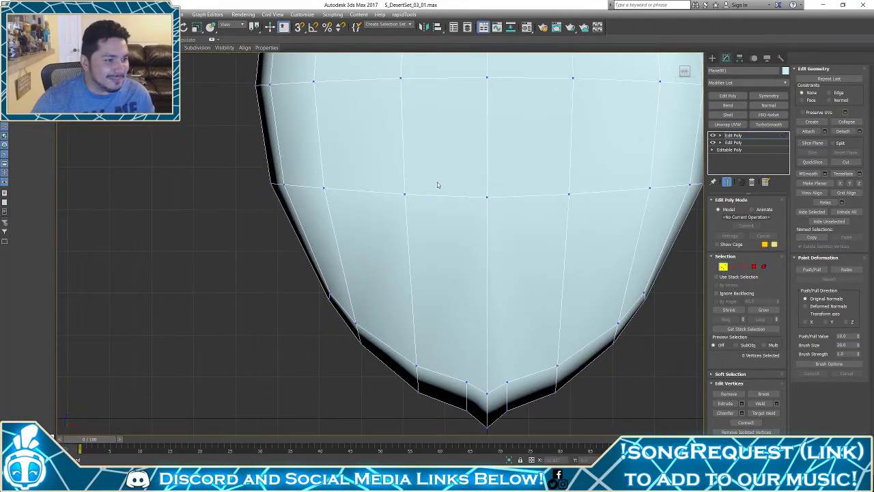
key(alt+x)
drag(389, 205, 424, 174)
ctrl+drag(452, 357, 472, 399)
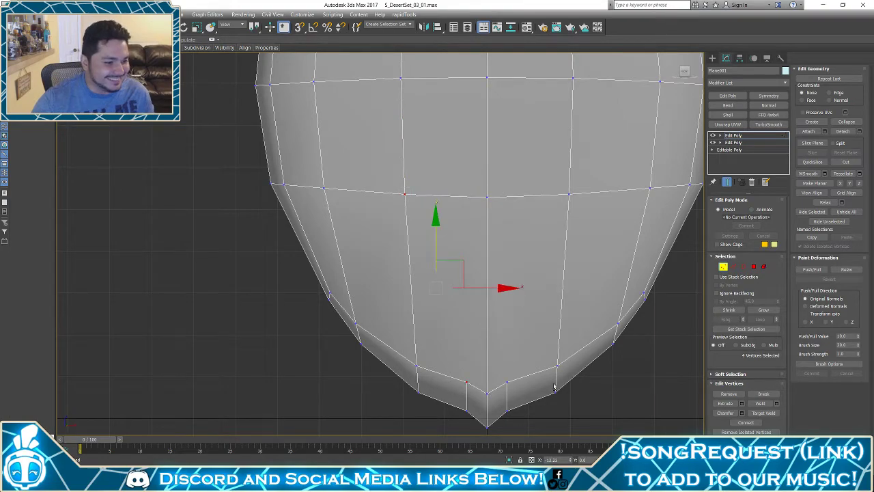
ctrl+drag(516, 370, 501, 396)
ctrl+drag(556, 184, 591, 215)
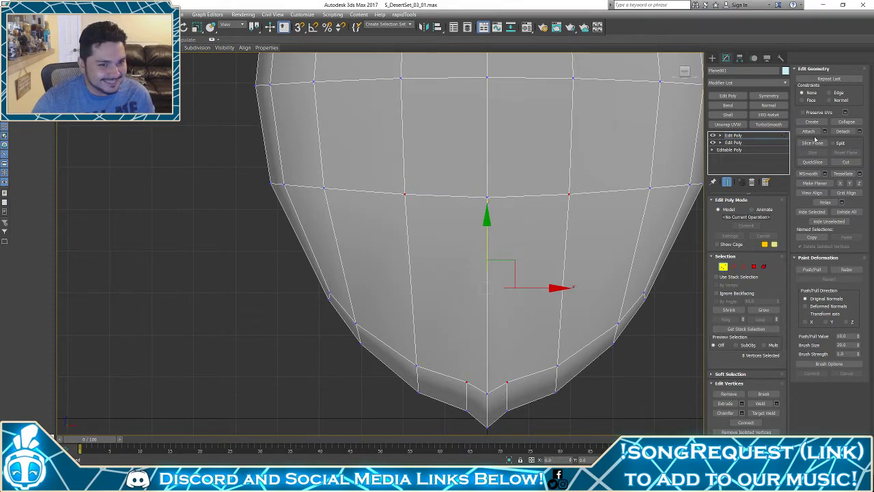
click(746, 423)
click(639, 408)
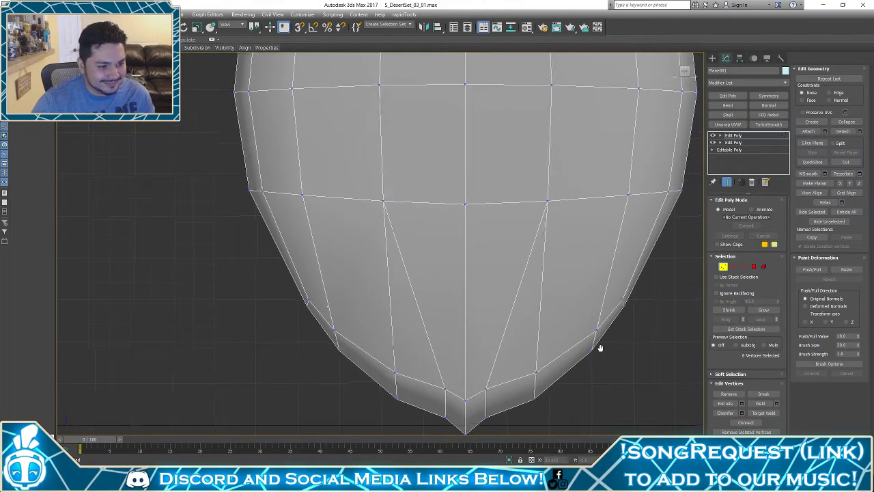
Turn off see-through display, return to perspective and leave vertex editing of the pad
scroll(599, 347, down, 5)
key(alt+x)
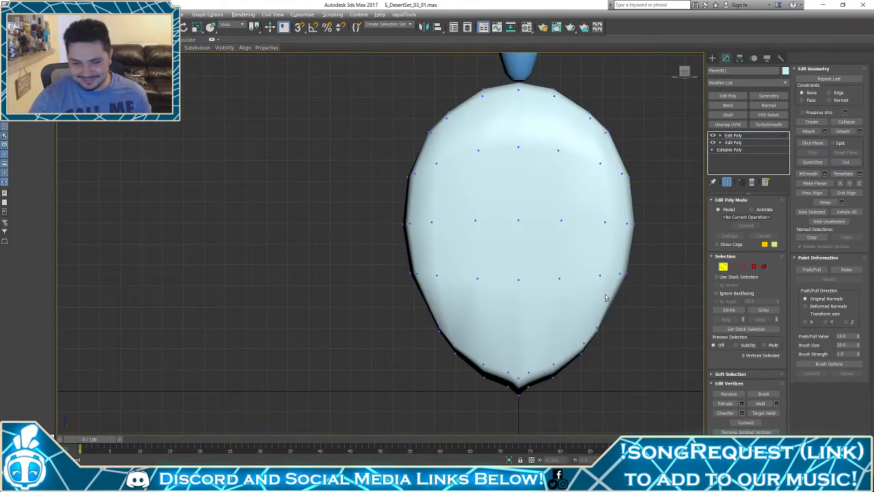
key(p)
alt+middle_drag(599, 314, 583, 310)
scroll(635, 308, down, 5)
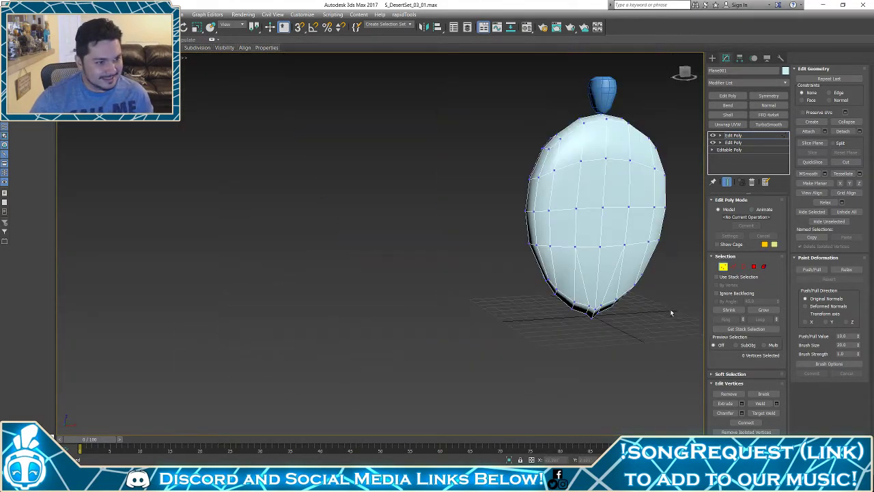
middle_drag(651, 273, 683, 310)
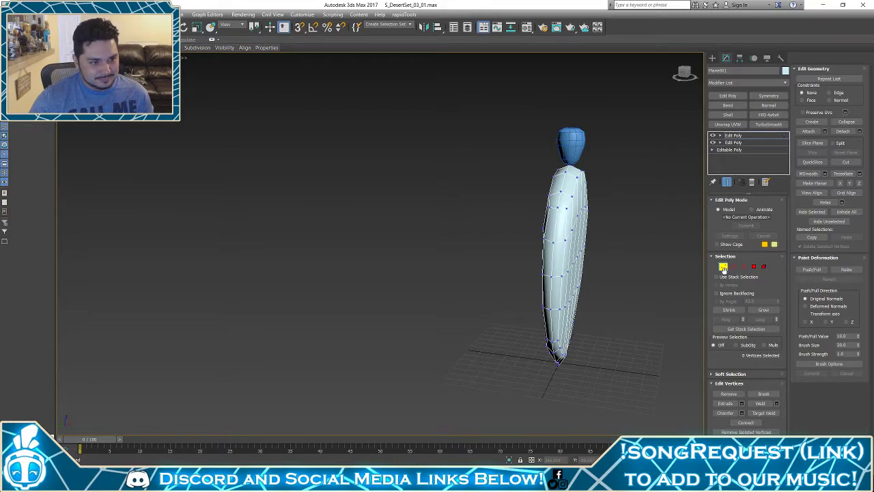
click(723, 267)
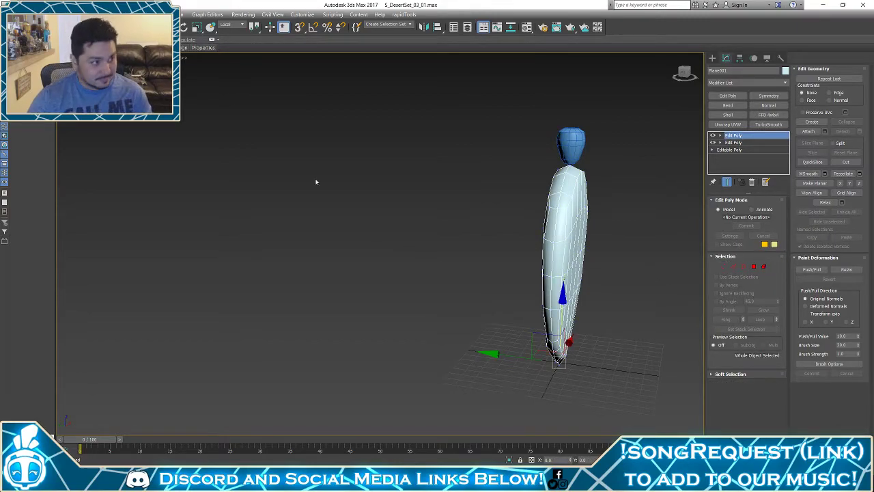
Configure the viewport statistics to show only polygon and triangle counts, with the Total + Selection option
click(63, 59)
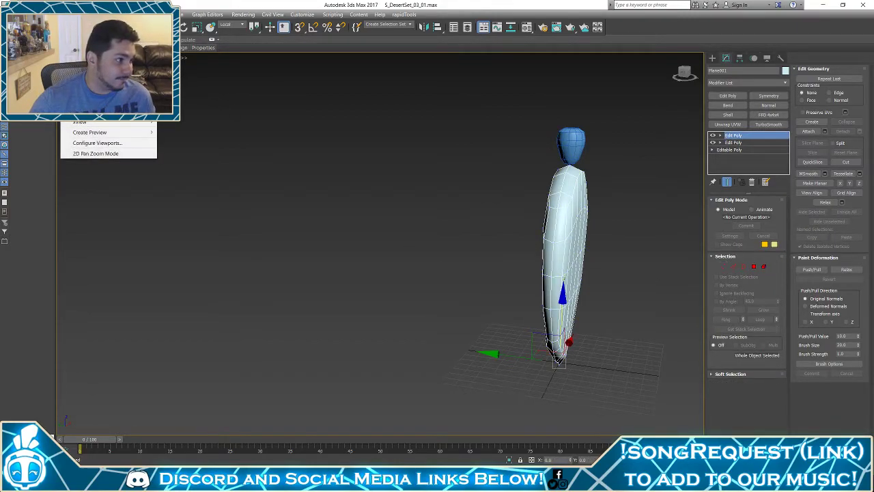
click(85, 143)
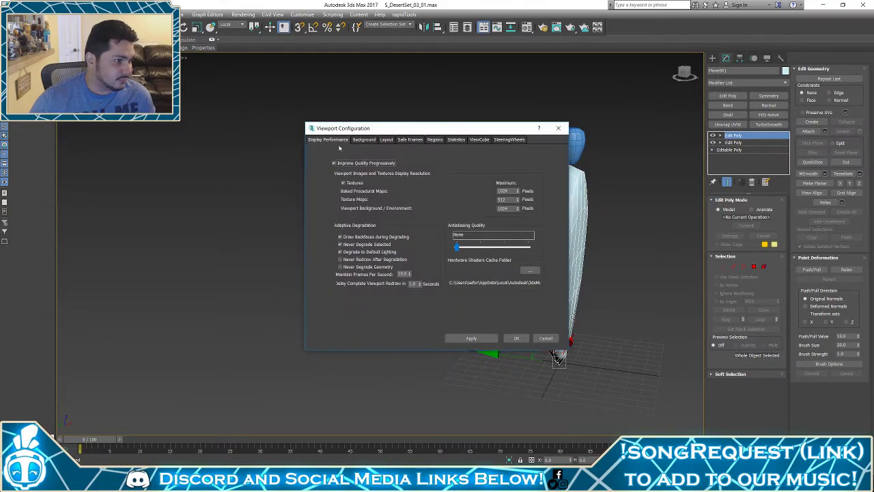
click(456, 140)
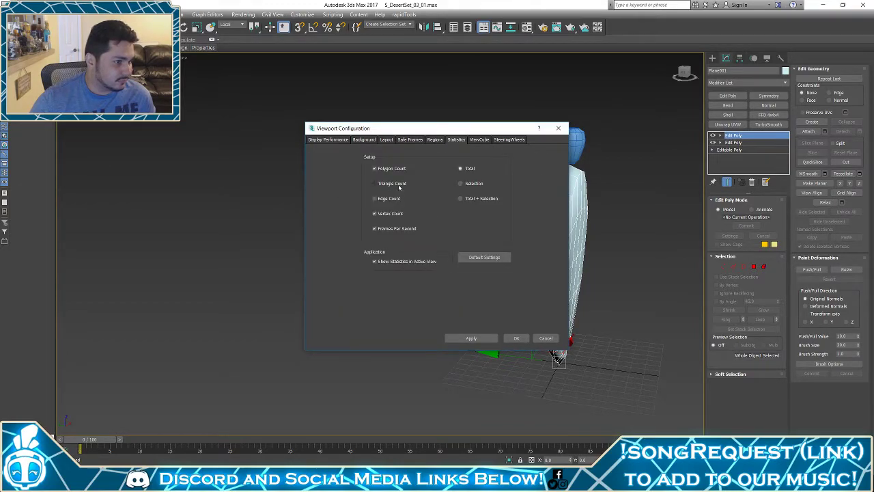
click(391, 213)
click(391, 229)
click(481, 198)
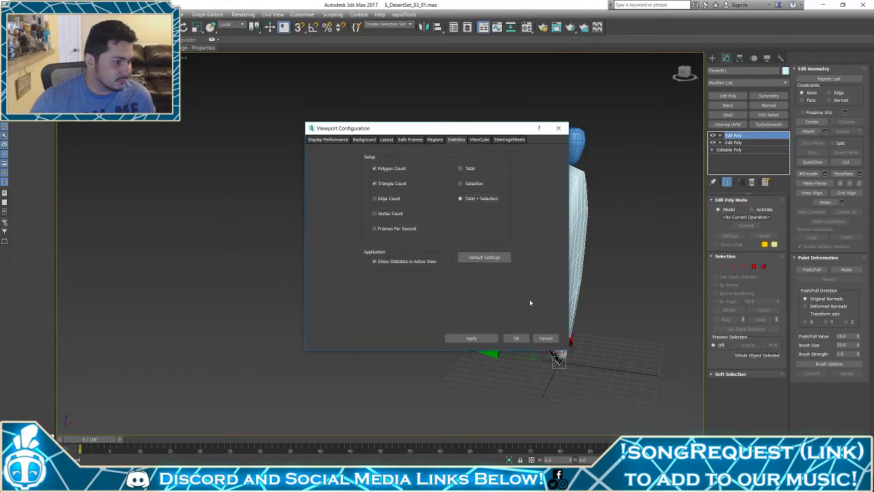
click(517, 338)
Select the pad and the fruit together and check their entries in the Layer Explorer
click(388, 355)
middle_drag(478, 306, 392, 289)
mouse_move(392, 288)
alt+middle_down()
mouse_move(358, 287)
mouse_move(457, 299)
mouse_move(534, 277)
alt+middle_up()
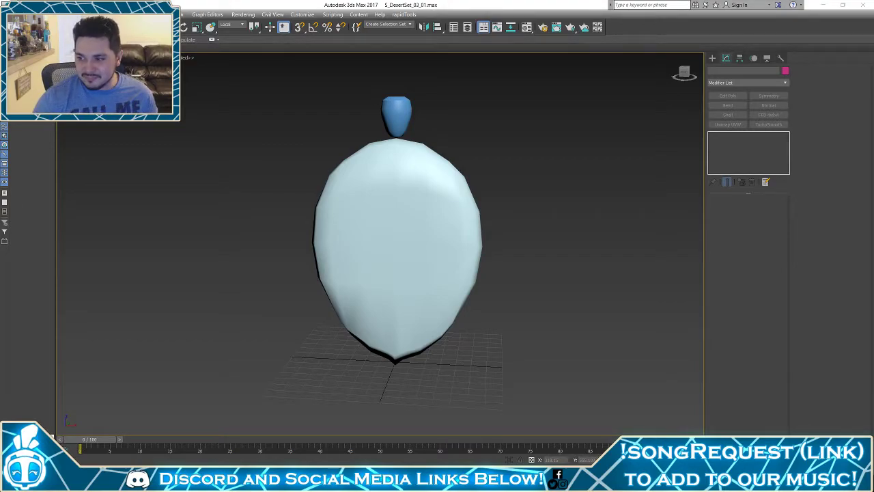
mouse_move(427, 256)
alt+middle_down()
mouse_move(438, 273)
mouse_move(434, 259)
alt+middle_up()
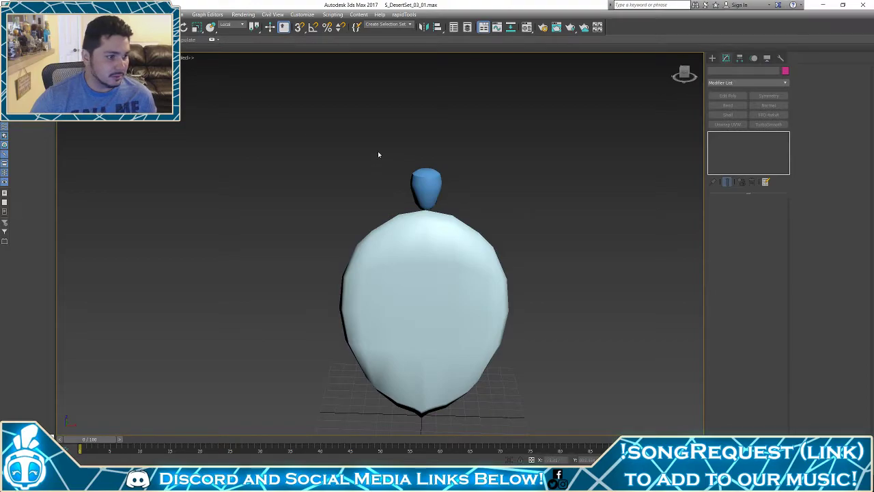
drag(378, 152, 584, 387)
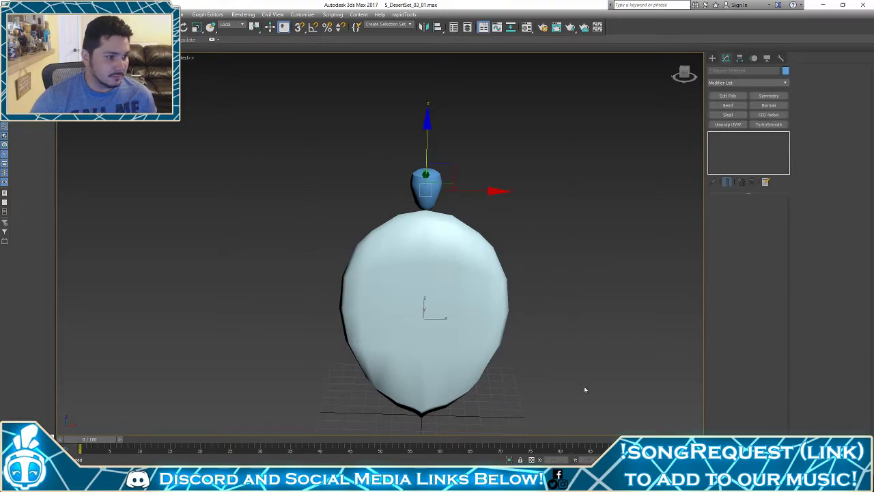
click(467, 26)
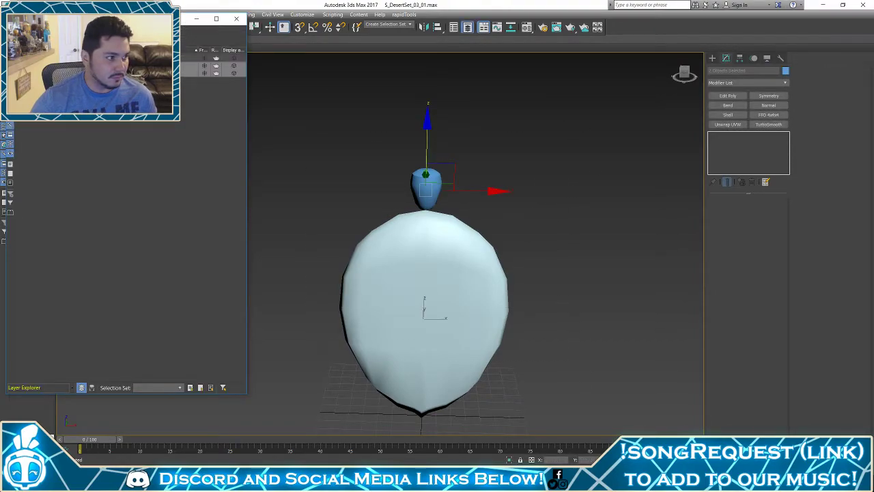
click(236, 19)
Start opening another scene and browse to the Floppy folder in _Projects on the Projects (E:) drive
click(10, 8)
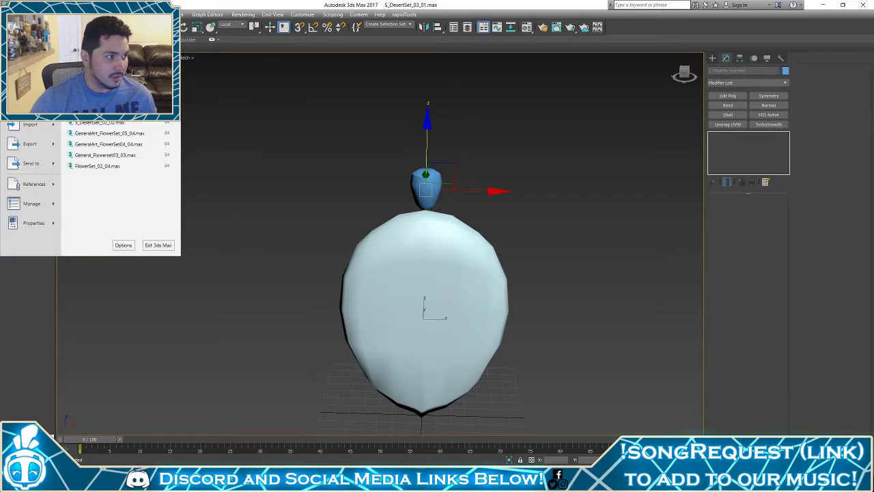
click(30, 66)
click(423, 258)
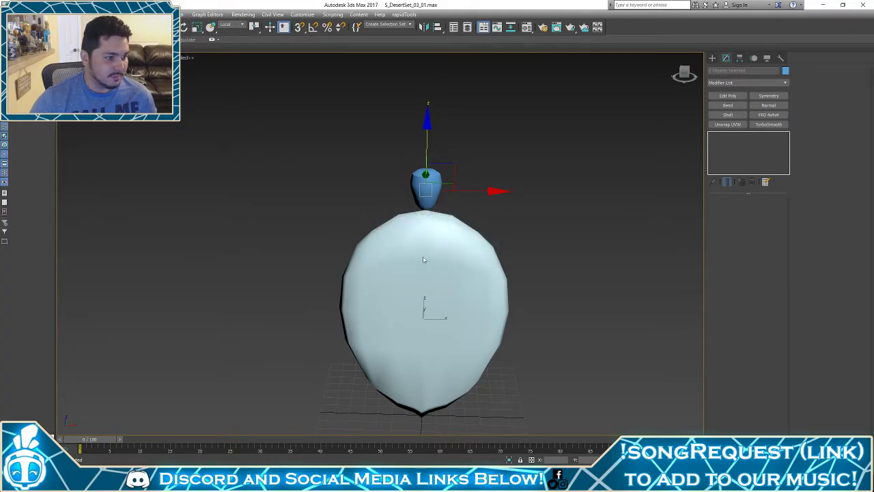
drag(179, 10, 439, 75)
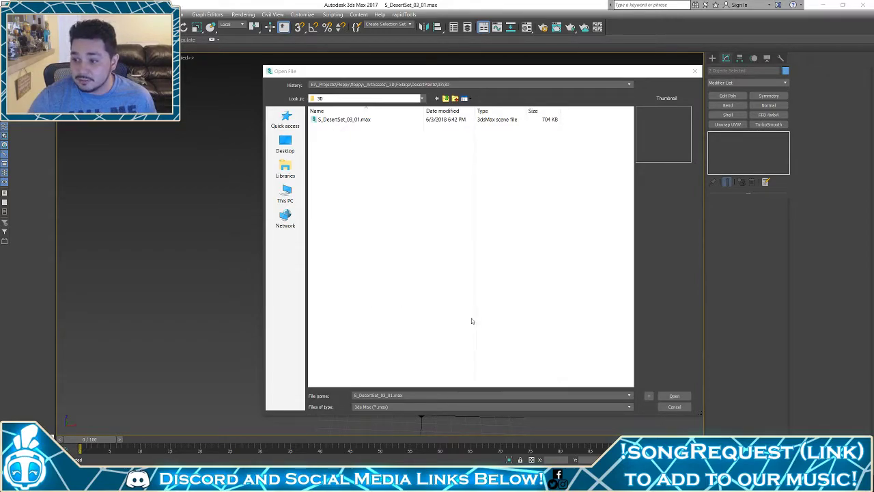
click(286, 195)
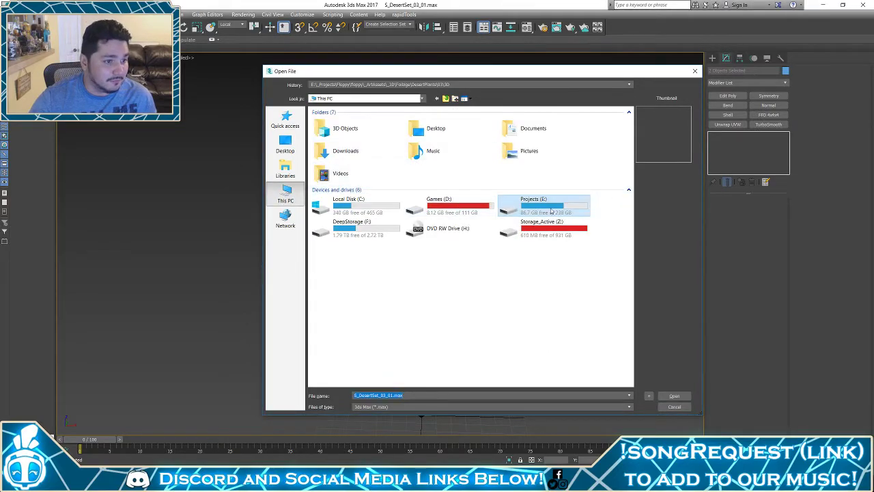
double_click(552, 212)
double_click(331, 127)
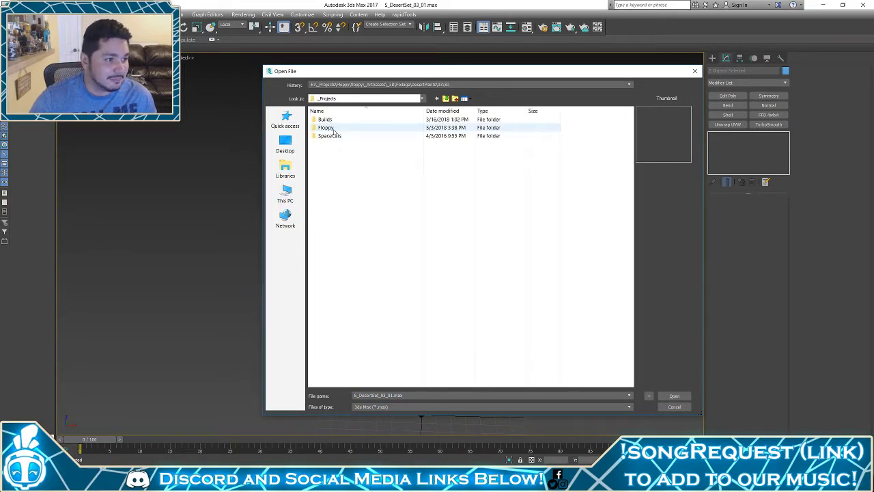
double_click(327, 128)
Browse through _ArtAssets, _3D and Foliage to the FlowersSet folder
double_click(339, 119)
double_click(339, 119)
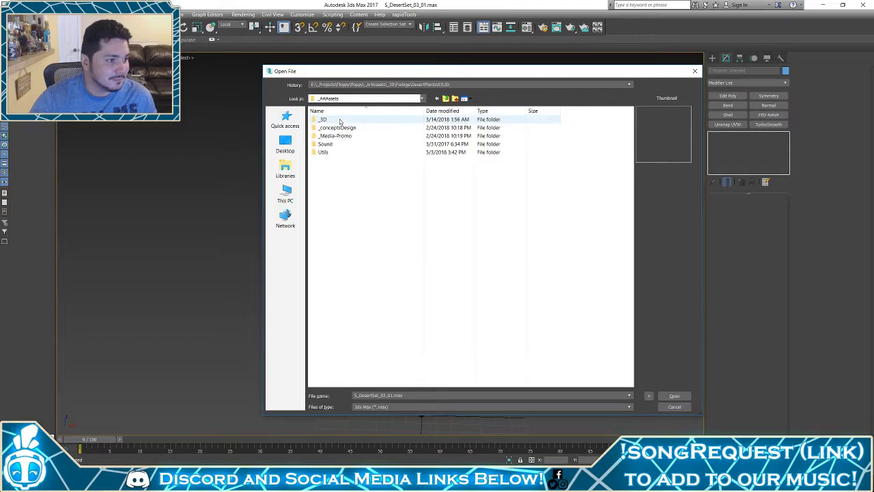
double_click(339, 120)
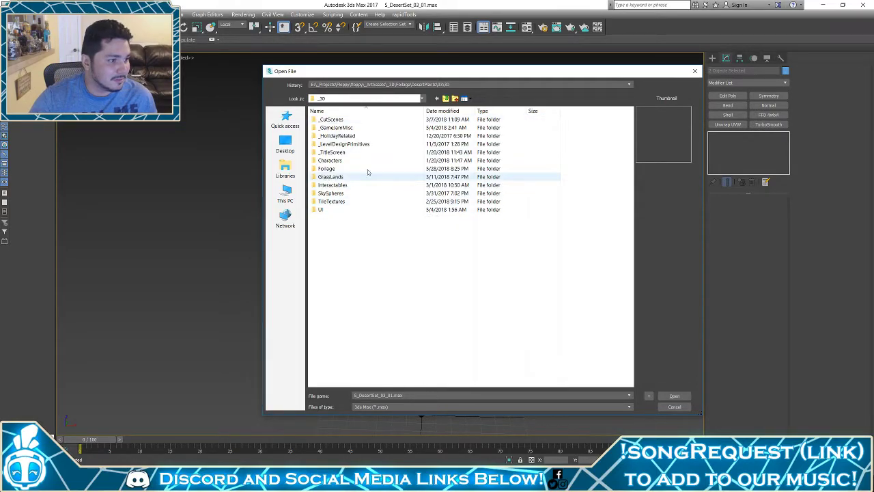
double_click(331, 169)
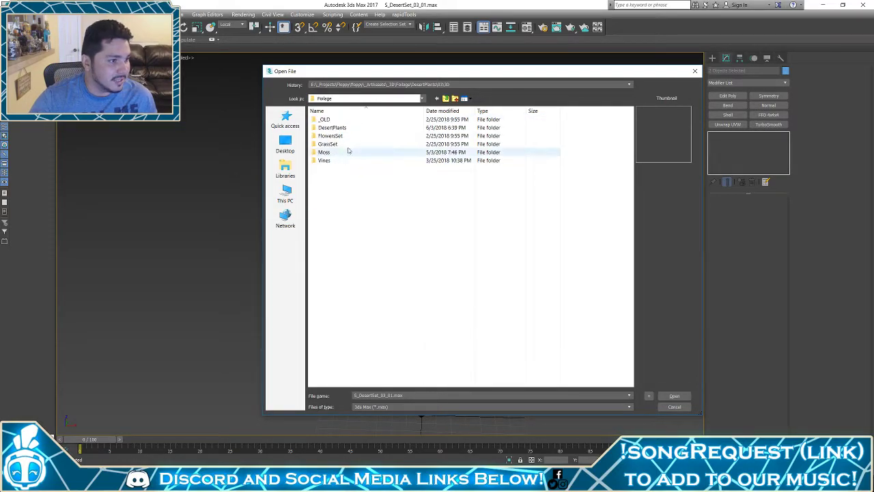
double_click(340, 135)
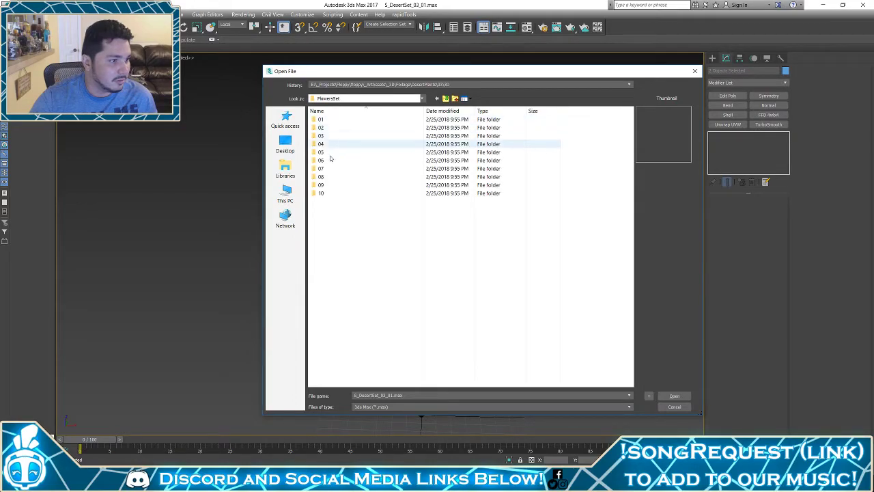
Open FLOWERSET_10_07.max from the 3D subfolder of flower set 10
double_click(322, 192)
double_click(337, 120)
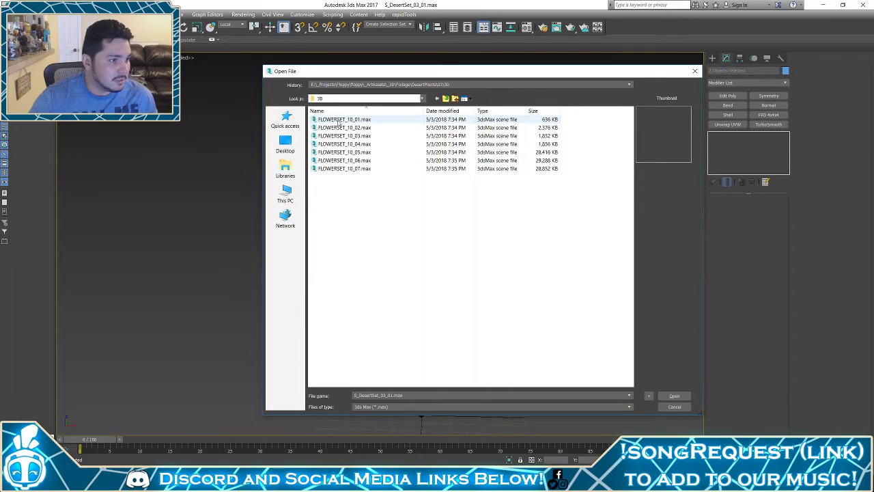
double_click(342, 168)
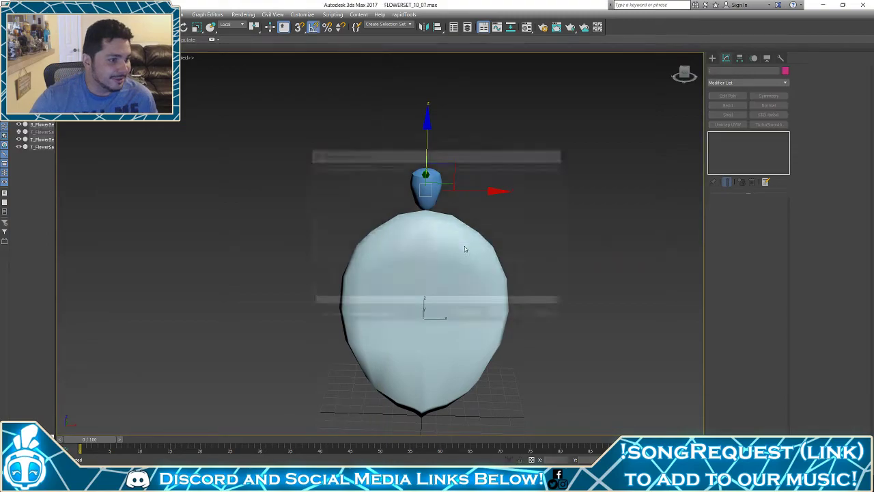
click(544, 314)
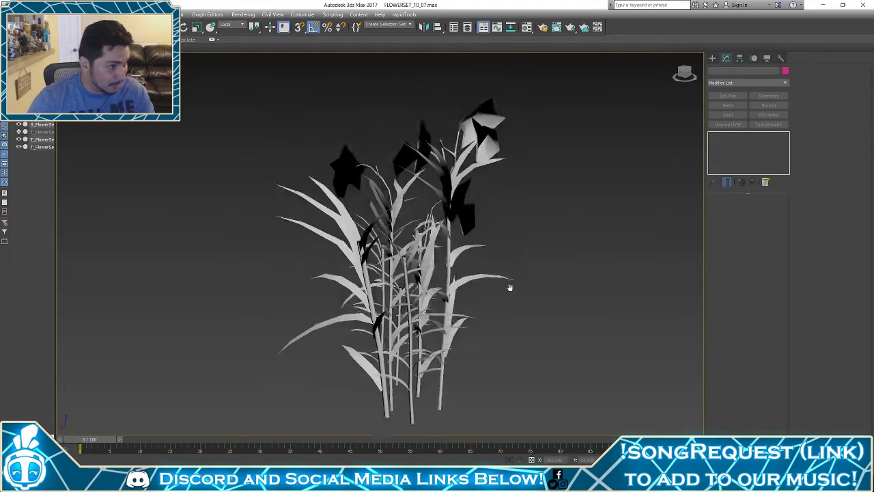
Show the high-poly source objects of FLOWERSET_10_07 through the Layer Explorer and examine the pale blue five-petal flower up close
scroll(509, 288, up, 4)
scroll(508, 168, up, 2)
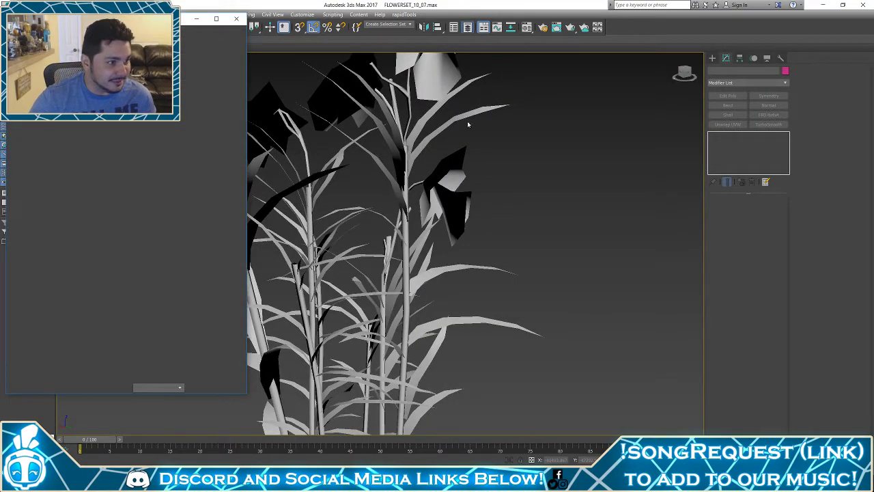
click(27, 66)
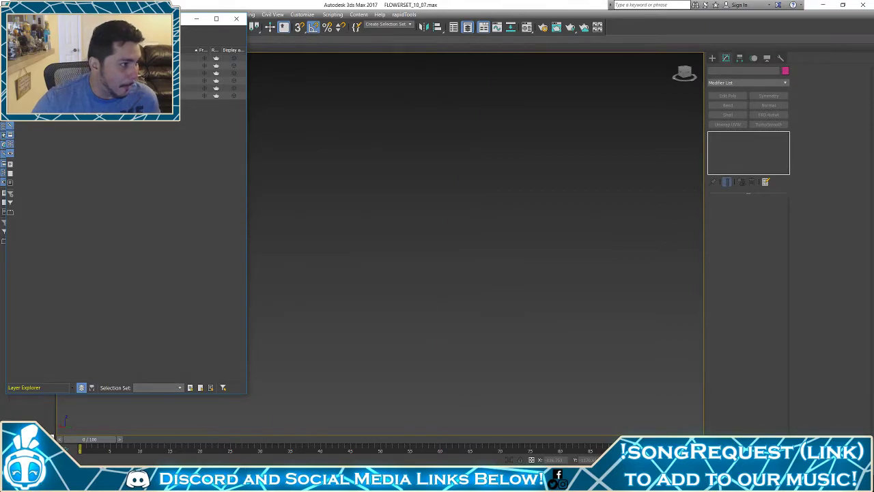
key(z)
alt+middle_drag(386, 228, 554, 210)
scroll(385, 261, up, 4)
scroll(552, 232, up, 3)
alt+middle_drag(548, 256, 550, 273)
middle_drag(550, 273, 496, 297)
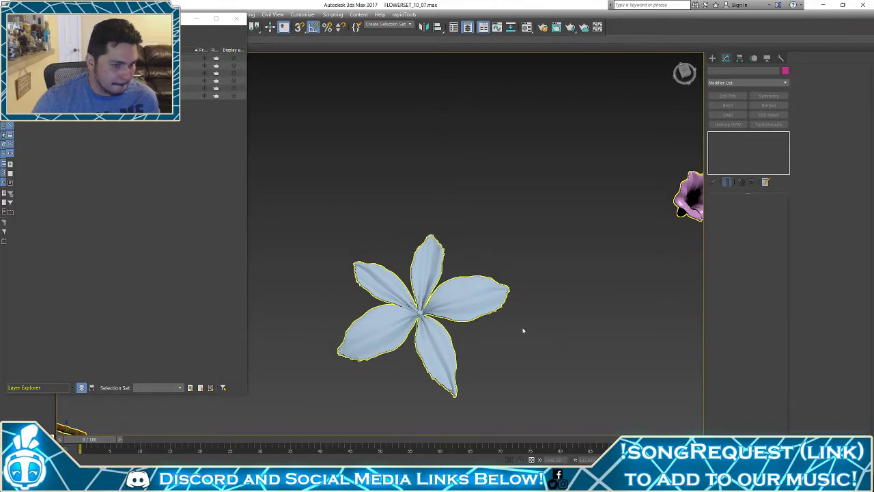
alt+middle_drag(523, 331, 487, 283)
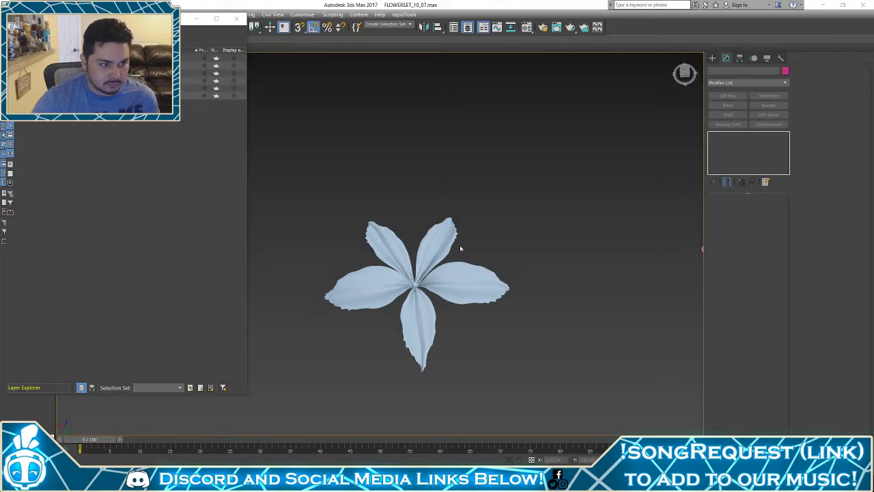
Discard the scene changes and open FlowerSet_09_04.max from the 3D subfolder of flower set 09
click(11, 8)
click(30, 66)
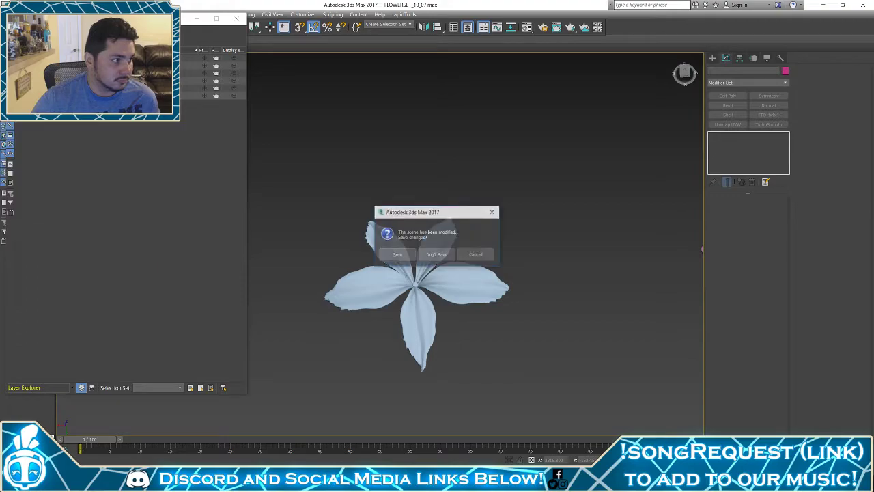
click(437, 254)
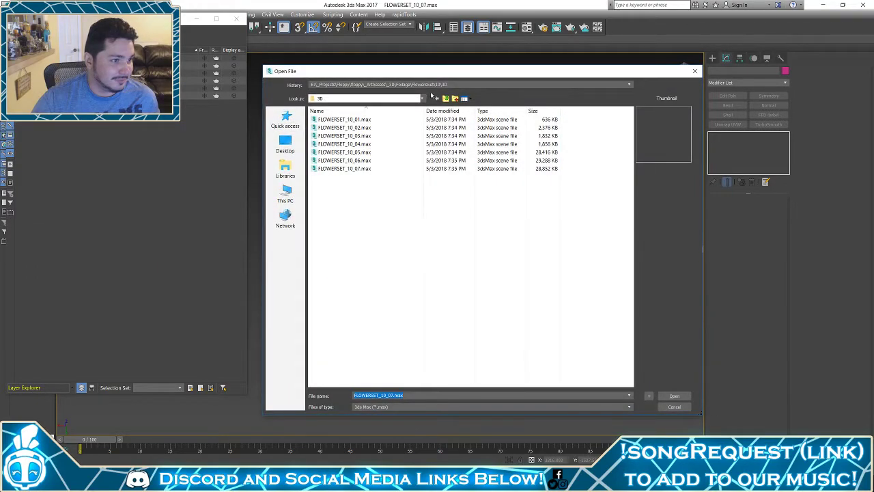
click(446, 98)
click(446, 98)
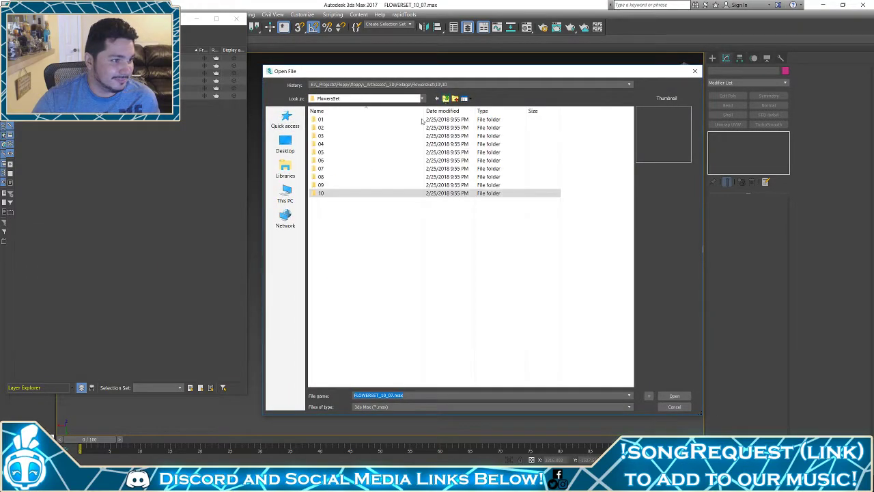
double_click(343, 185)
double_click(344, 120)
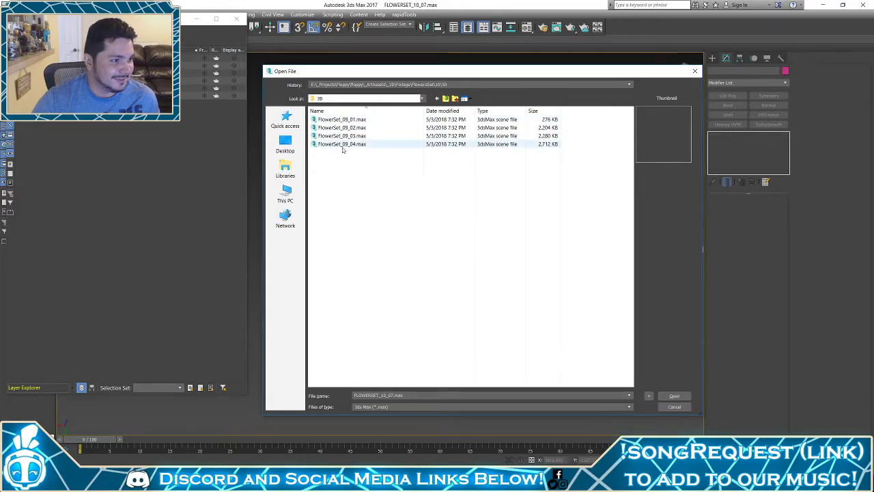
double_click(345, 143)
click(544, 316)
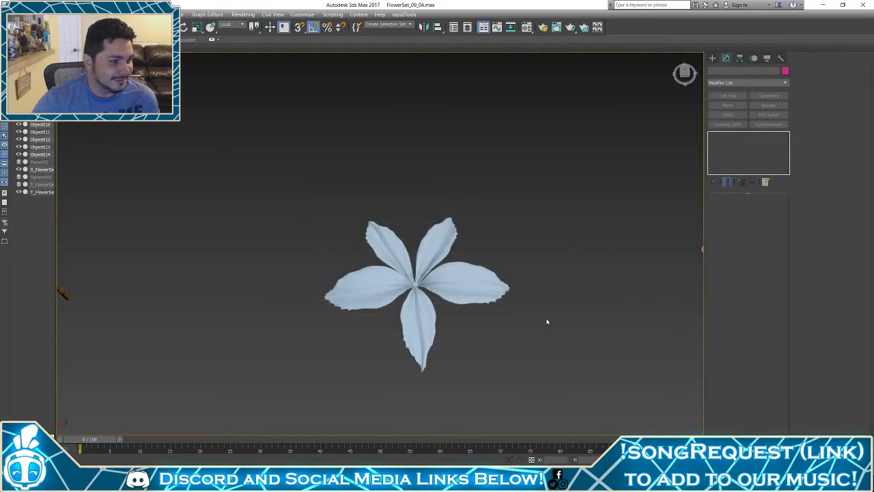
Select the S_FlowerSet_09 plant and examine its leaves and buds with and without edged faces
mouse_move(437, 239)
alt+middle_down()
mouse_move(437, 198)
mouse_move(394, 218)
alt+middle_up()
key(F4)
click(467, 250)
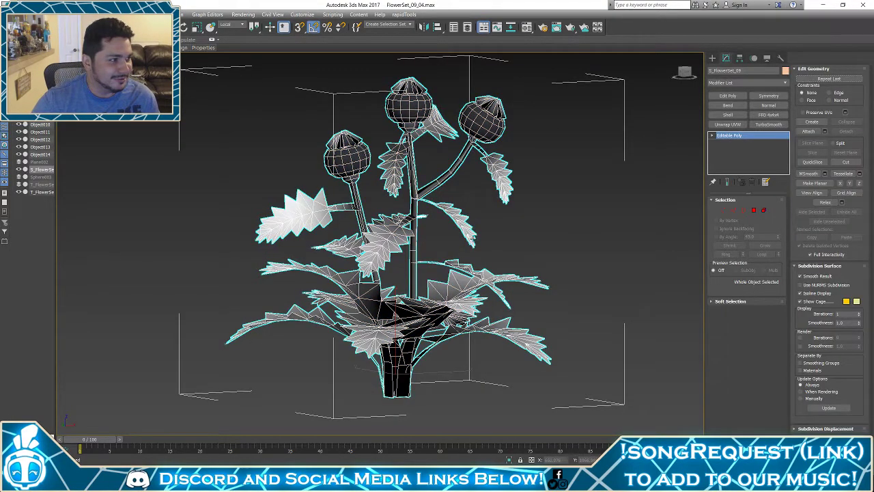
key(F4)
mouse_move(437, 240)
alt+middle_down()
mouse_move(396, 266)
mouse_move(200, 242)
alt+middle_up()
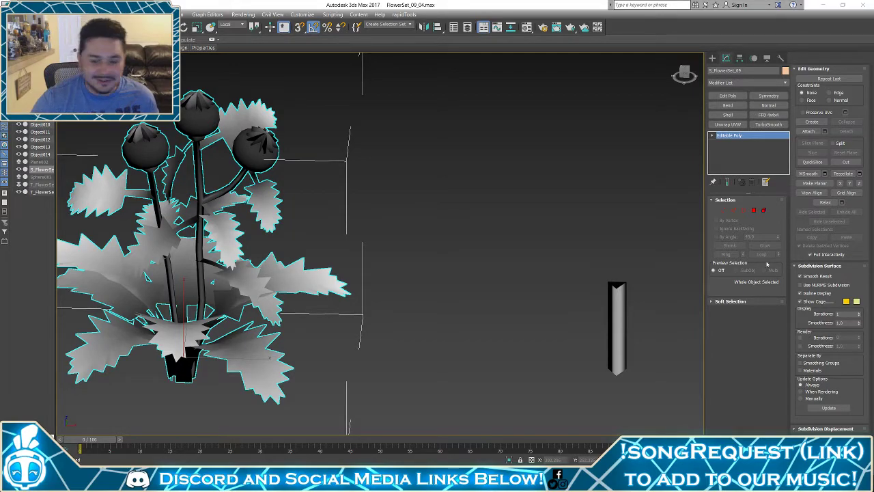
Discard the scene changes and open FlowerSet_08_07.max from flower set 08's 3D subfolder, continuing past the missing external files
click(9, 8)
click(31, 66)
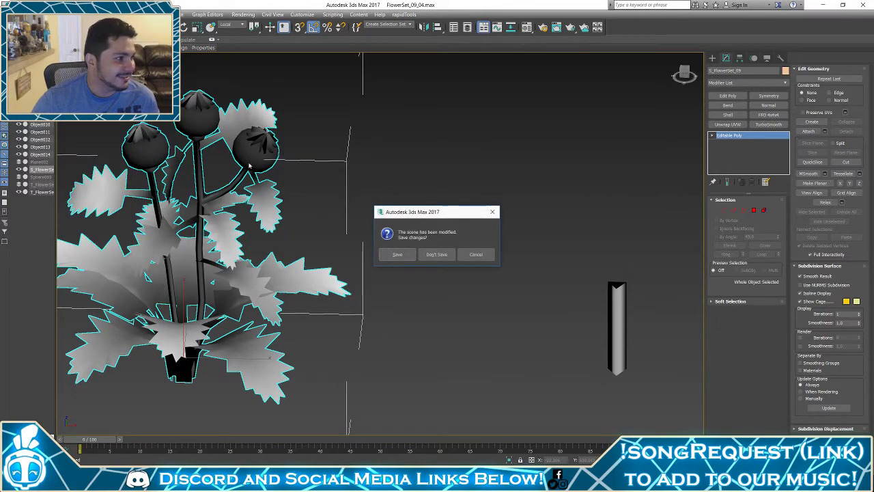
click(437, 253)
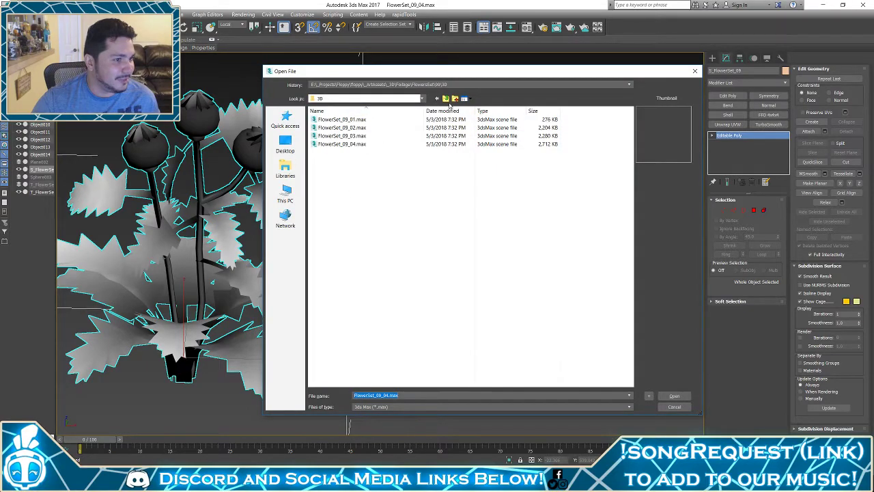
click(445, 99)
click(445, 99)
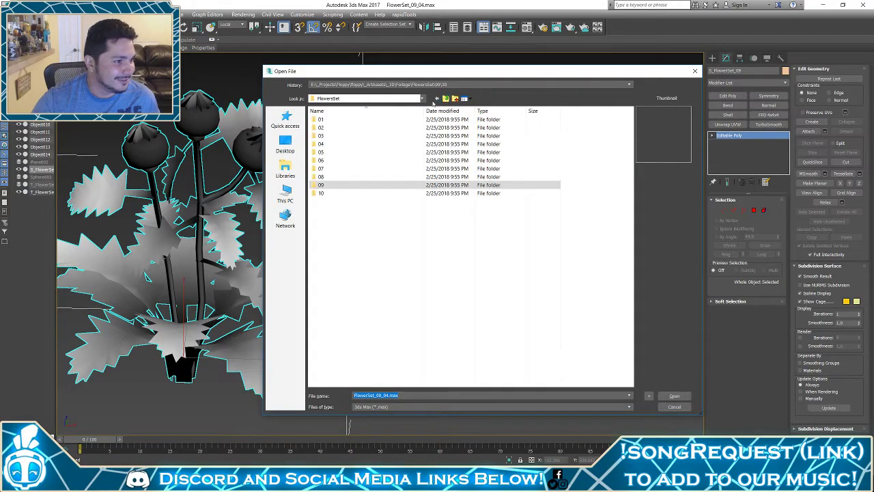
double_click(318, 176)
double_click(324, 118)
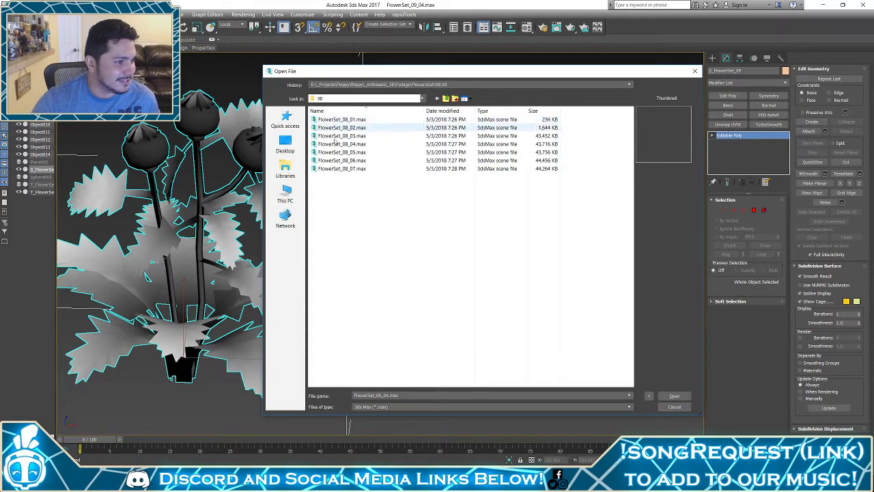
double_click(335, 170)
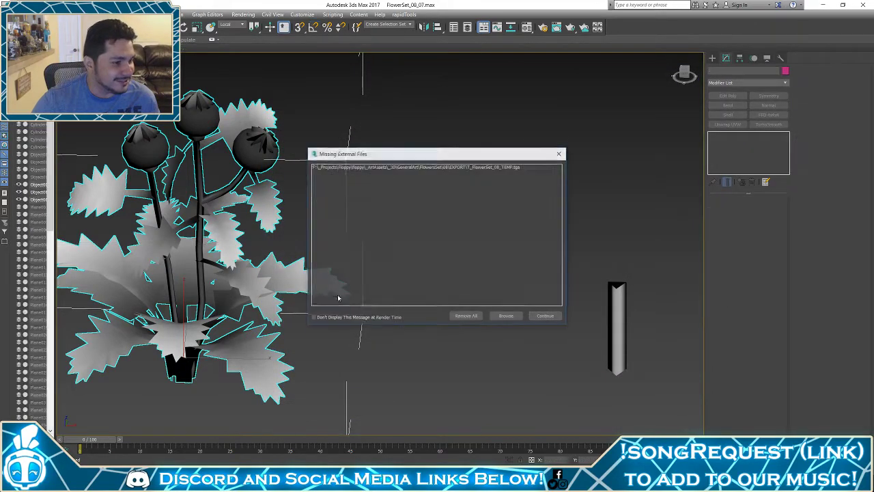
click(549, 319)
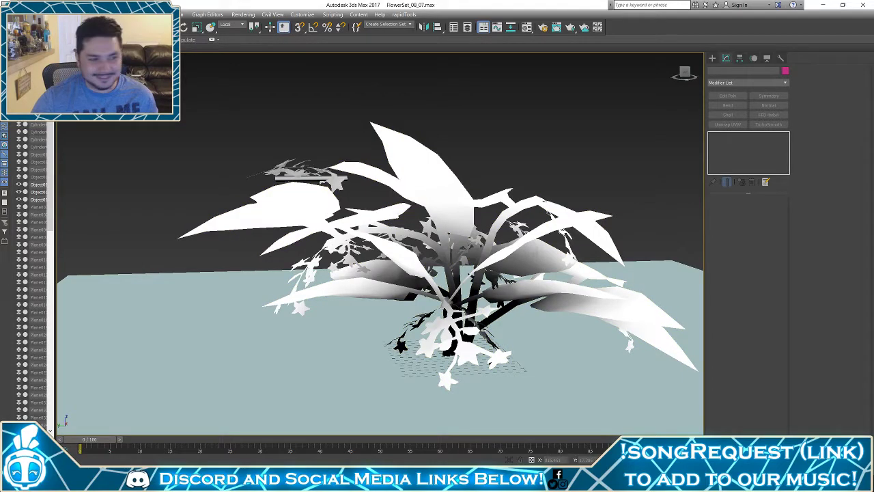
Examine the broad-leaved S_FlowerSet_08 plant's wireframe and overall shape, and select its mesh
middle_drag(443, 258, 434, 308)
alt+middle_drag(439, 179, 361, 202)
scroll(431, 228, down, 5)
scroll(401, 178, up, 5)
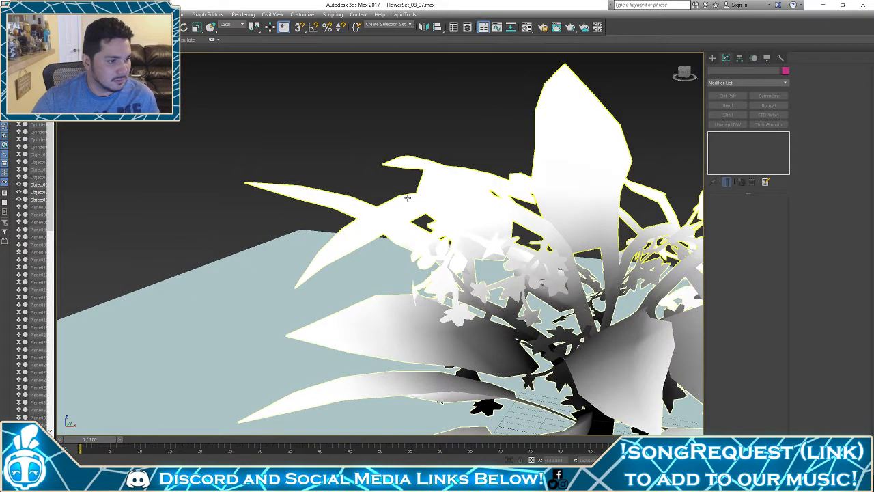
key(F4)
middle_drag(401, 178, 286, 116)
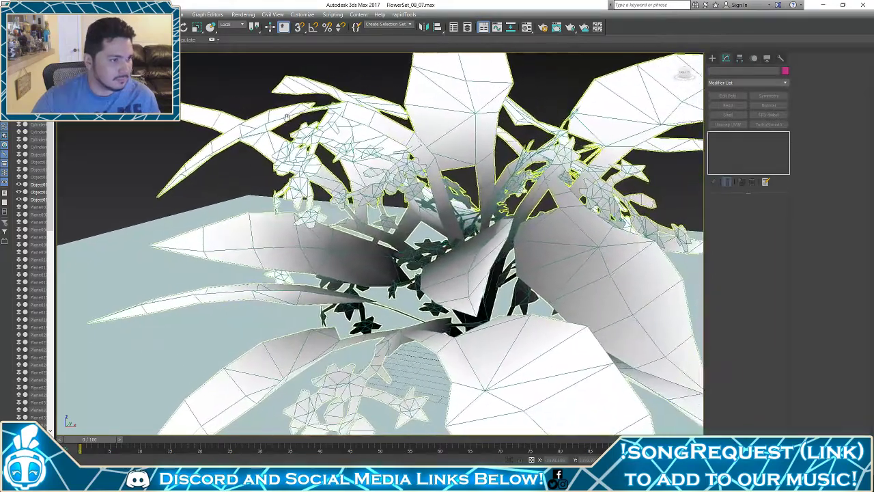
click(341, 139)
scroll(505, 146, down, 5)
middle_drag(518, 147, 464, 211)
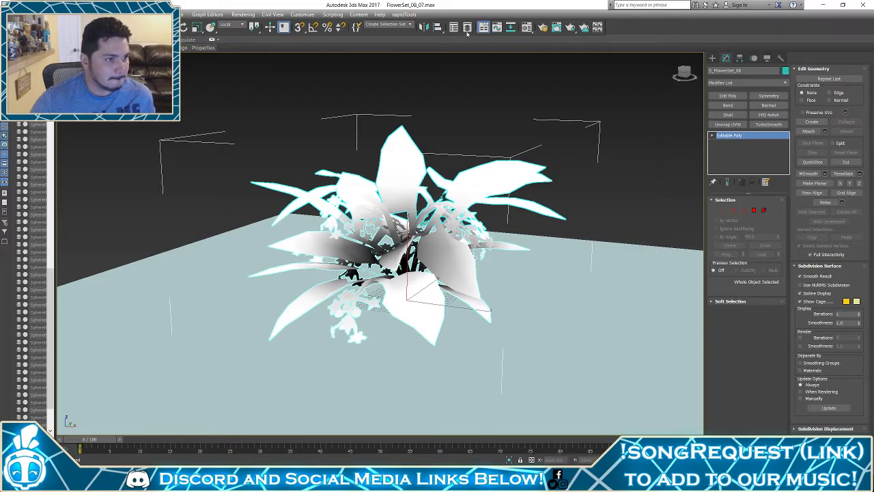
Hide the low-poly plant's layer, show the high-poly layer and examine the pink flower branch
click(467, 27)
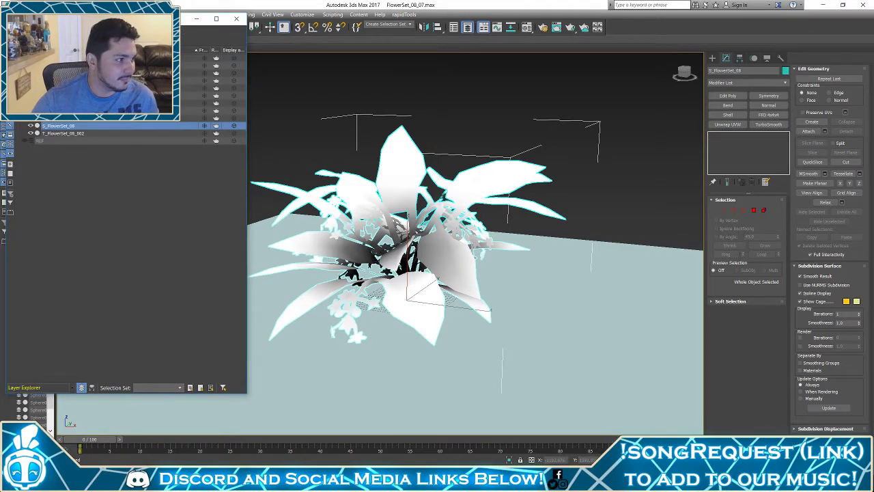
click(25, 88)
click(24, 81)
alt+middle_drag(437, 206, 470, 260)
scroll(492, 226, down, 4)
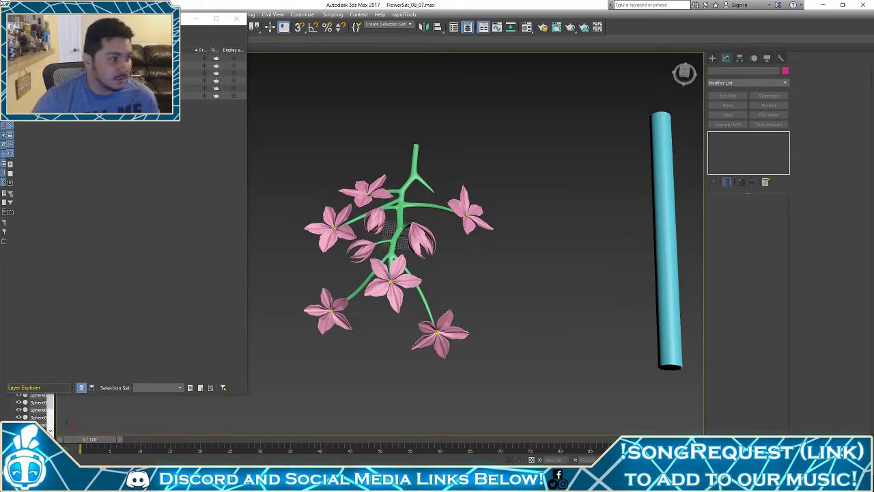
Discard the scene changes and open FlowerSet_07_06.max from flower set 07's 3D subfolder, dismissing the missing-files and isolation dialogs
click(7, 7)
click(27, 64)
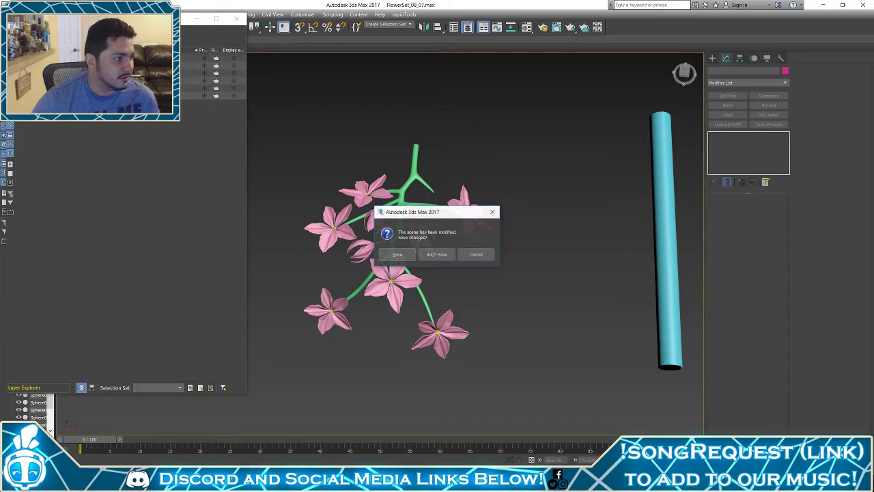
click(437, 256)
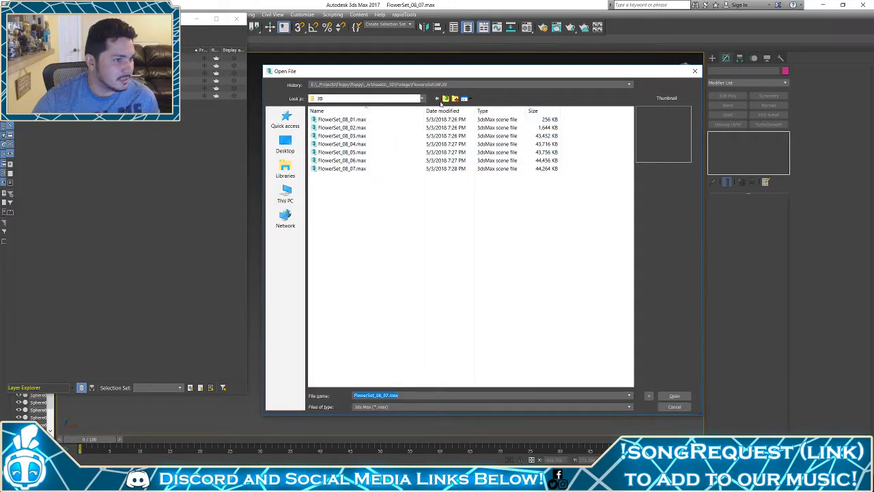
click(445, 99)
click(444, 99)
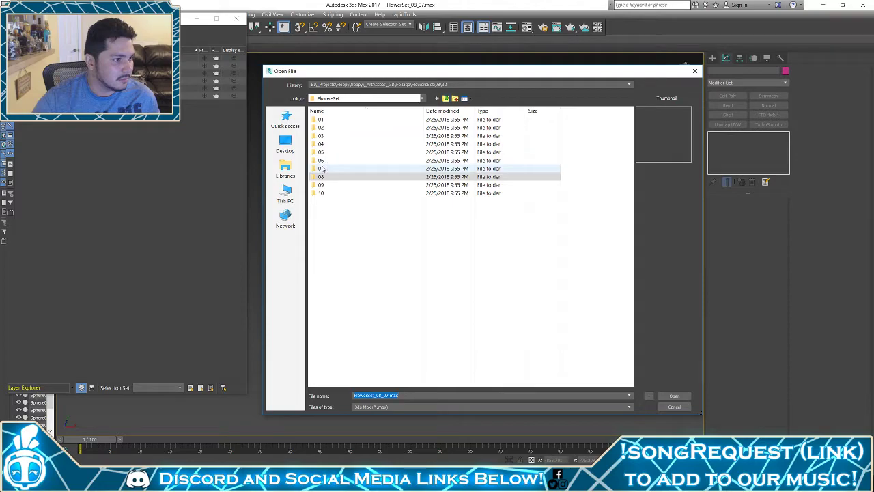
double_click(320, 169)
double_click(321, 119)
click(353, 160)
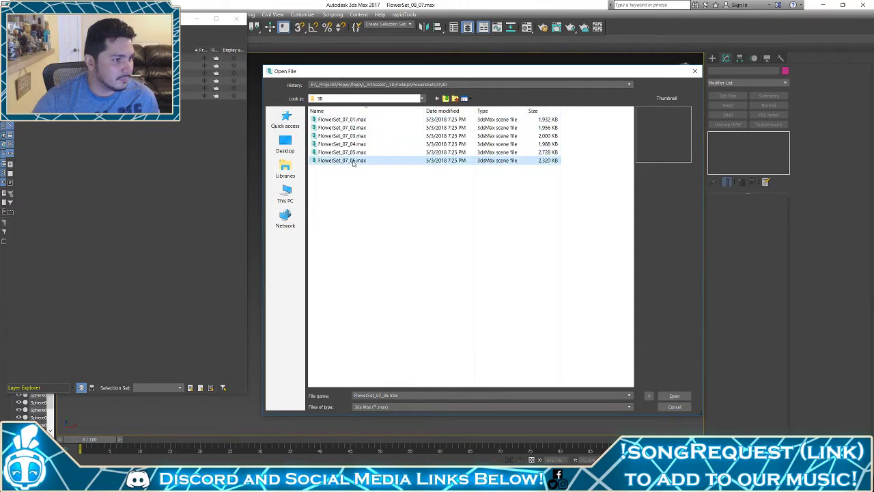
double_click(353, 161)
click(433, 308)
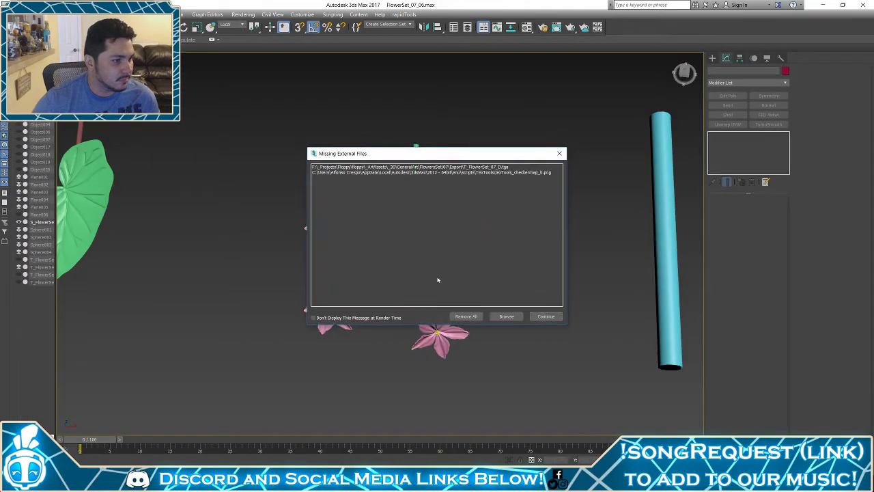
click(545, 316)
click(478, 272)
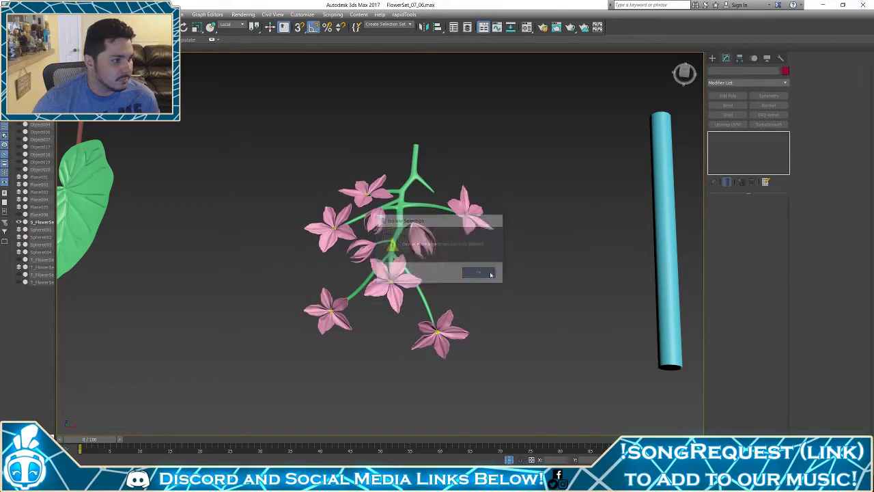
Hide the low-poly plant, show the high-poly parts in the perspective view and select the flower's petals
click(467, 26)
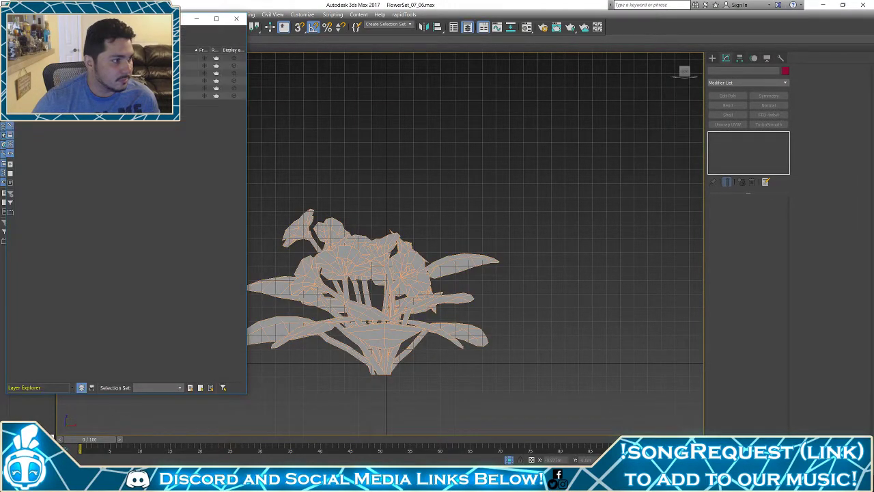
key(Delete)
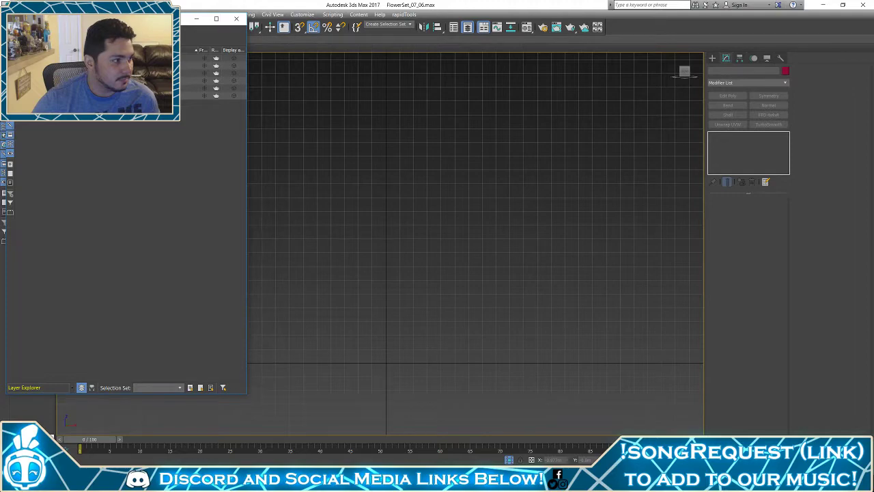
key(ctrl+z)
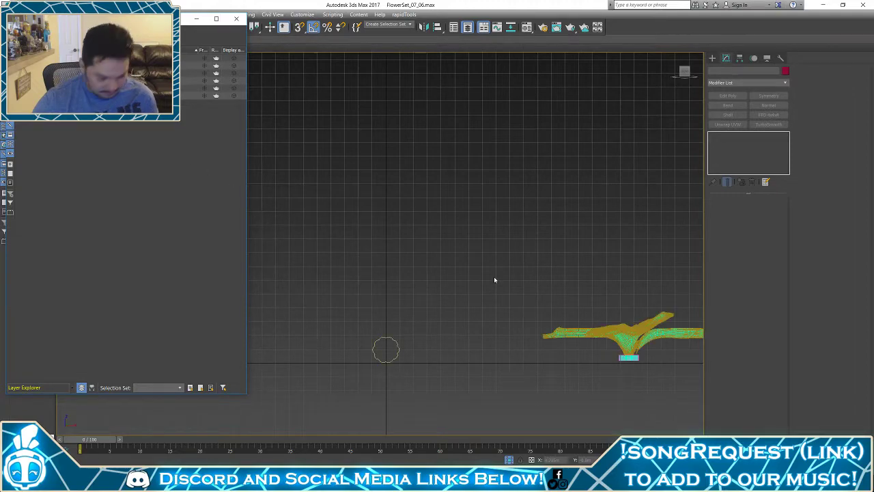
key(p)
mouse_move(493, 275)
alt+middle_down()
mouse_move(503, 335)
mouse_move(495, 372)
mouse_move(434, 288)
alt+middle_up()
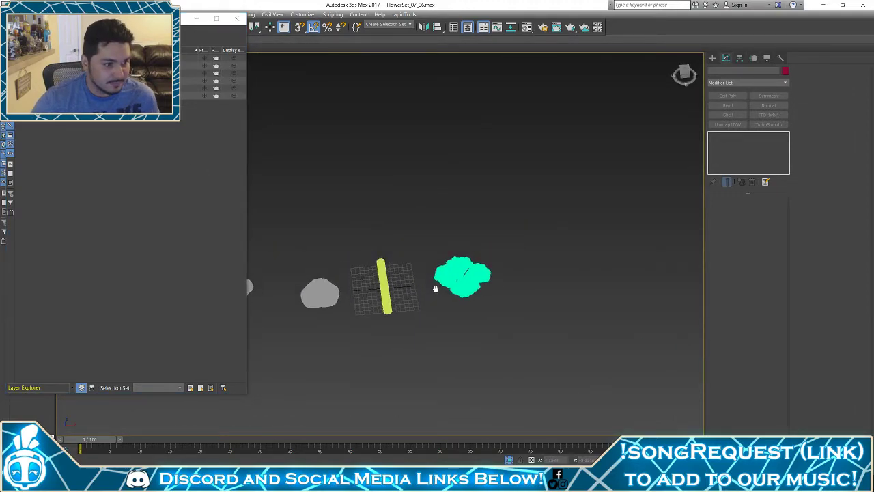
scroll(434, 288, up, 4)
drag(578, 197, 412, 362)
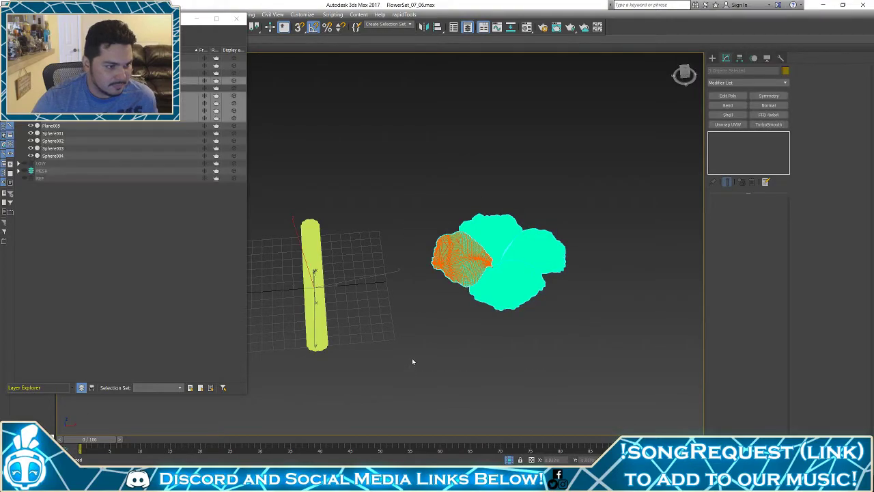
Close the Layer Explorer and set the perspective viewport to default shading
double_click(200, 21)
click(136, 59)
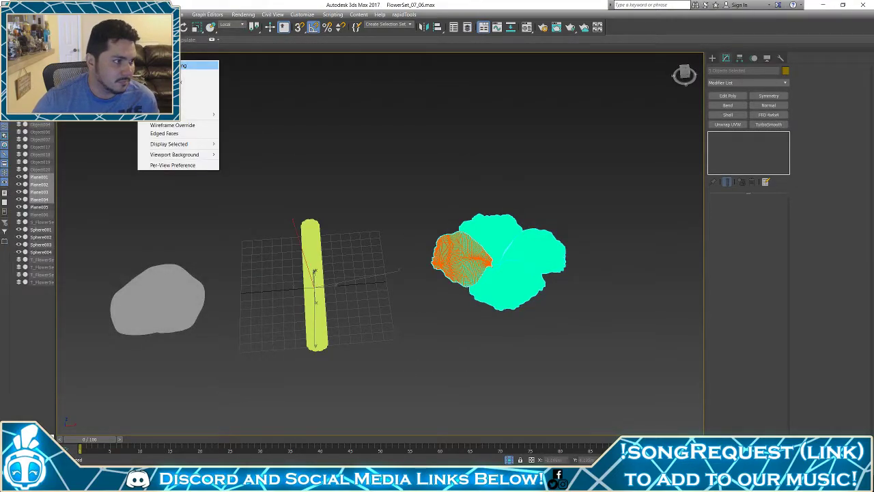
click(156, 74)
click(142, 60)
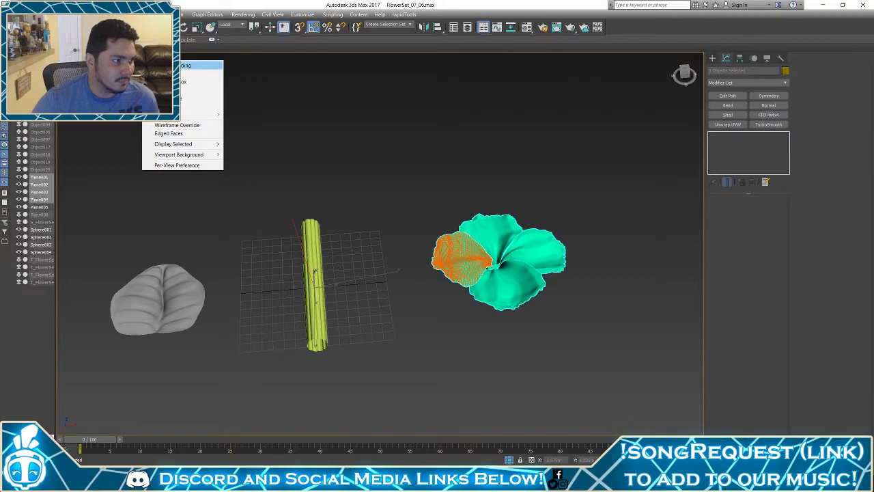
click(198, 64)
Deselect the petals and examine the high-poly flower, stem and leaf parts in perspective and in a shaded top view
alt+middle_drag(511, 198, 477, 235)
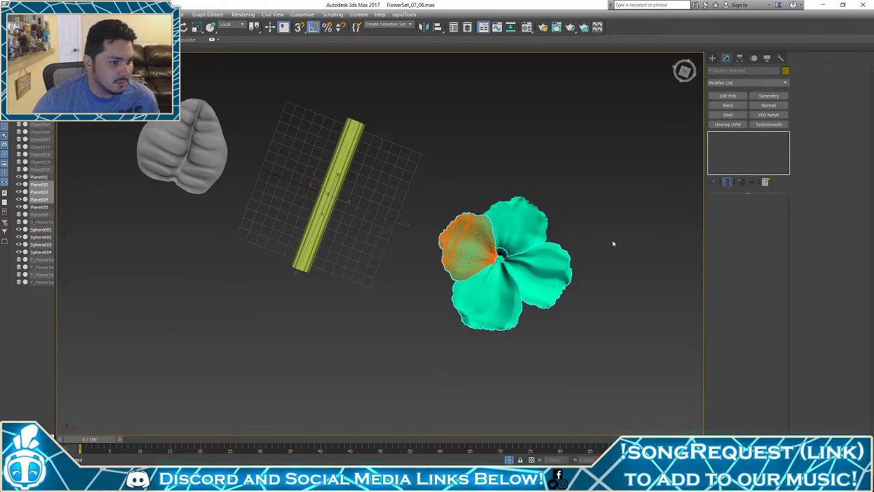
click(612, 243)
alt+middle_drag(547, 221, 527, 219)
drag(572, 288, 574, 289)
mouse_move(654, 312)
alt+middle_down()
mouse_move(669, 279)
mouse_move(667, 304)
alt+middle_up()
key(t)
middle_drag(572, 294, 363, 296)
click(357, 311)
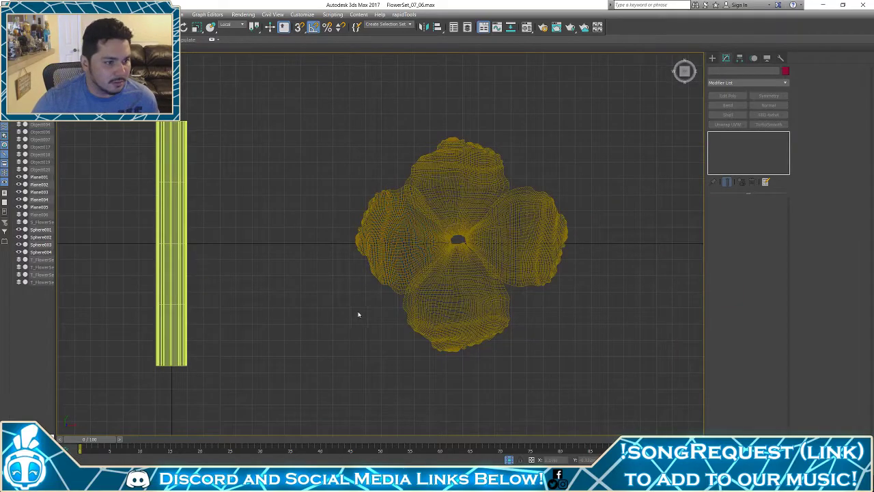
key(F3)
scroll(347, 305, down, 5)
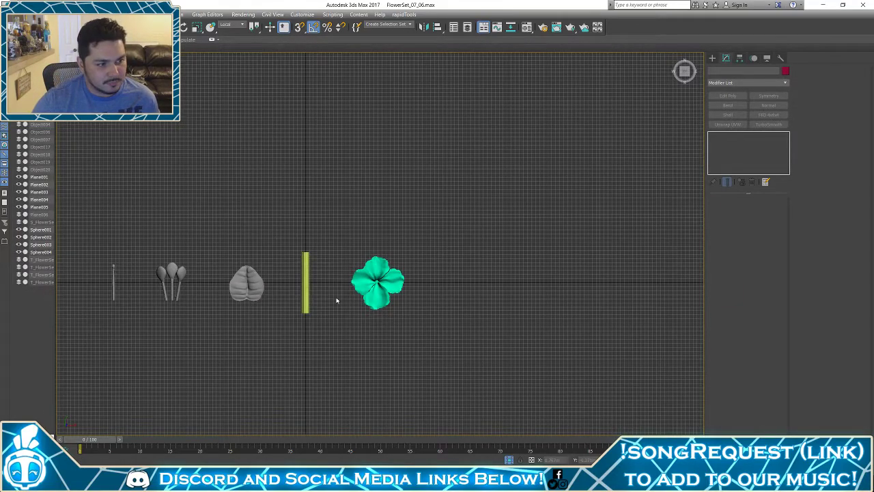
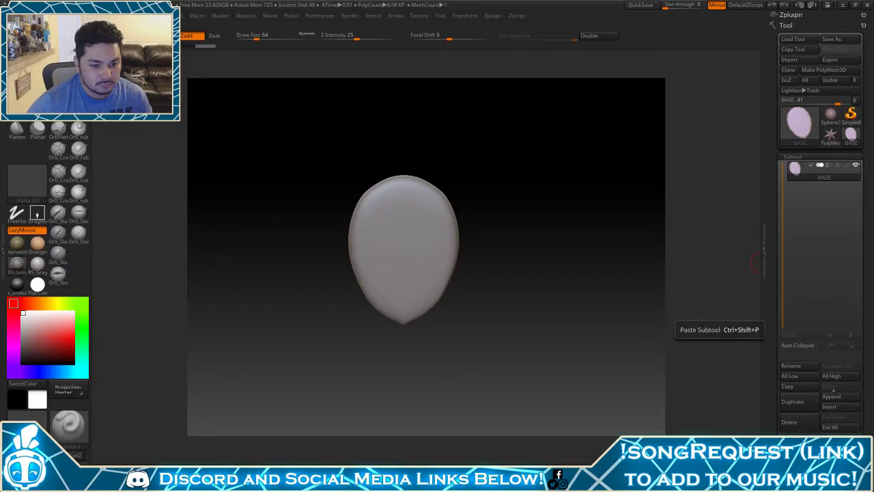
Switch to ZBrush and start importing a mesh for the BASE tool
click(789, 60)
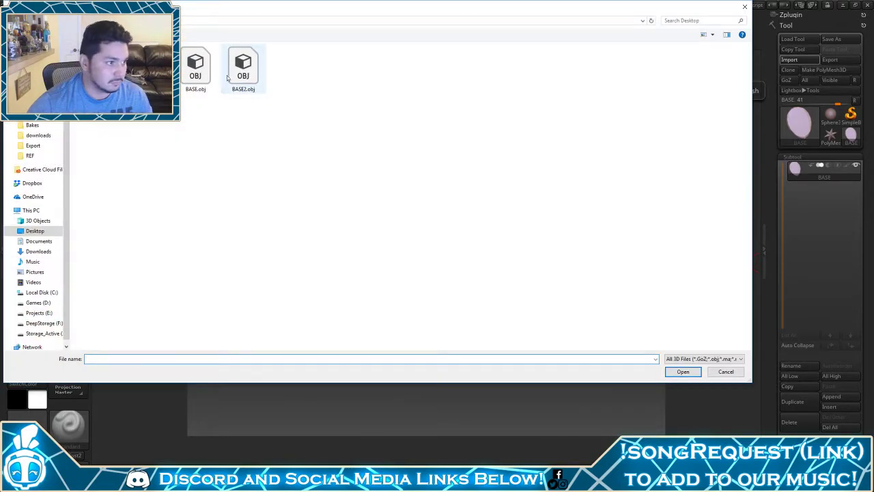
Import BASE2.obj from the Desktop into the current tool and frame the low-poly mesh in view
double_click(243, 69)
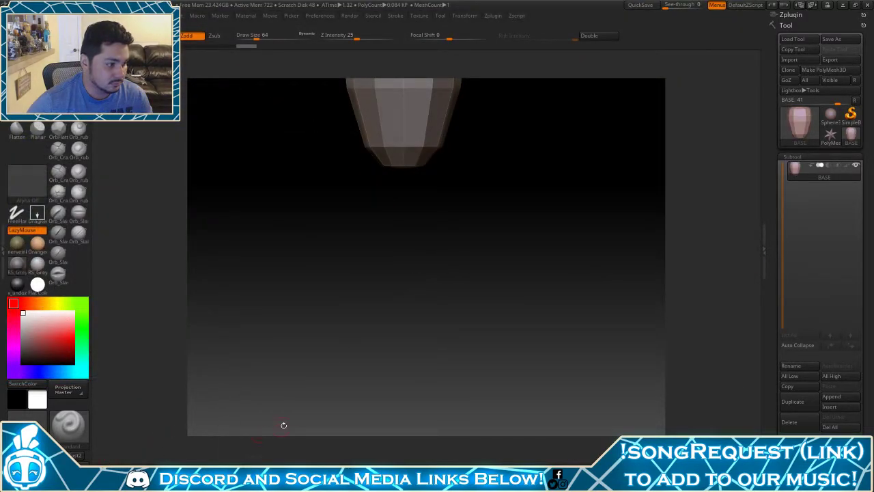
key(f)
alt+drag(614, 362, 624, 269)
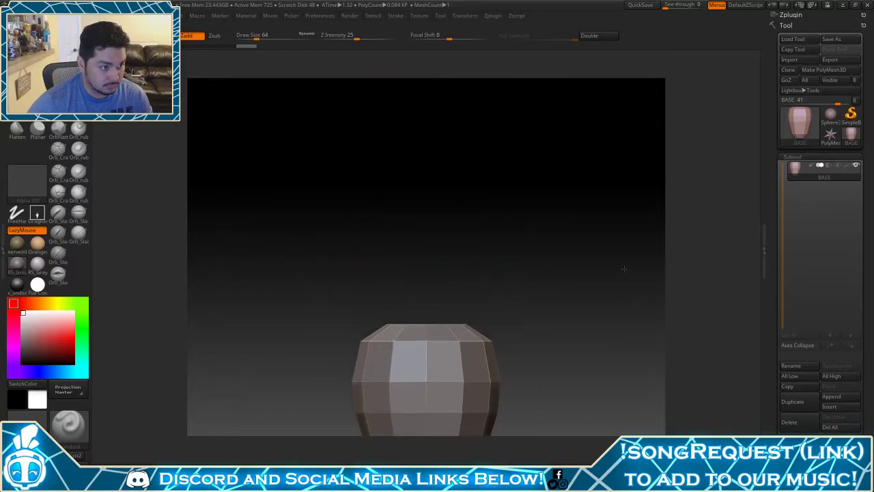
alt+drag(591, 328, 577, 198)
alt+drag(576, 241, 574, 228)
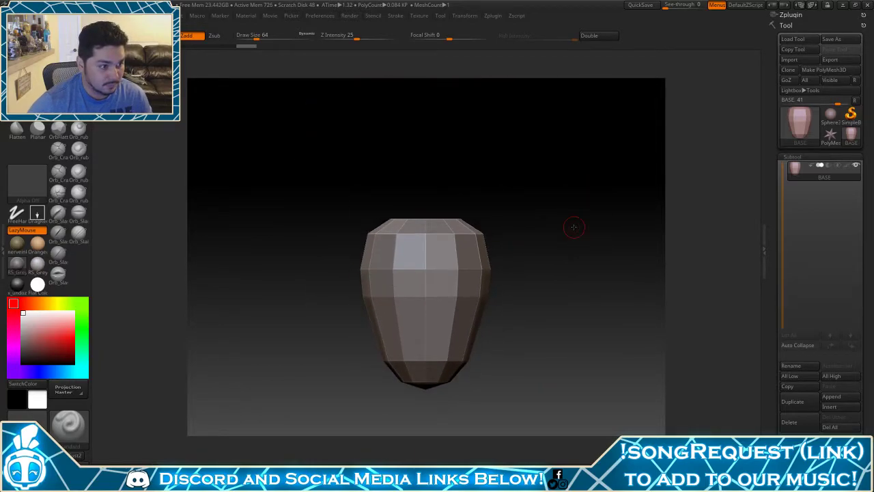
Subdivide the imported BASE2 mesh three times to smooth it
key(ctrl+d)
key(ctrl+d)
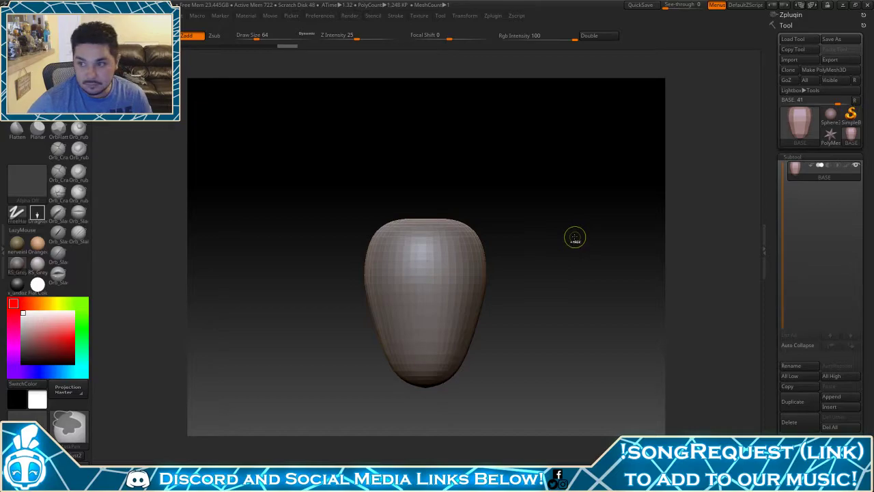
key(ctrl+d)
drag(568, 250, 552, 260)
key(ctrl+d)
alt+drag(540, 298, 541, 262)
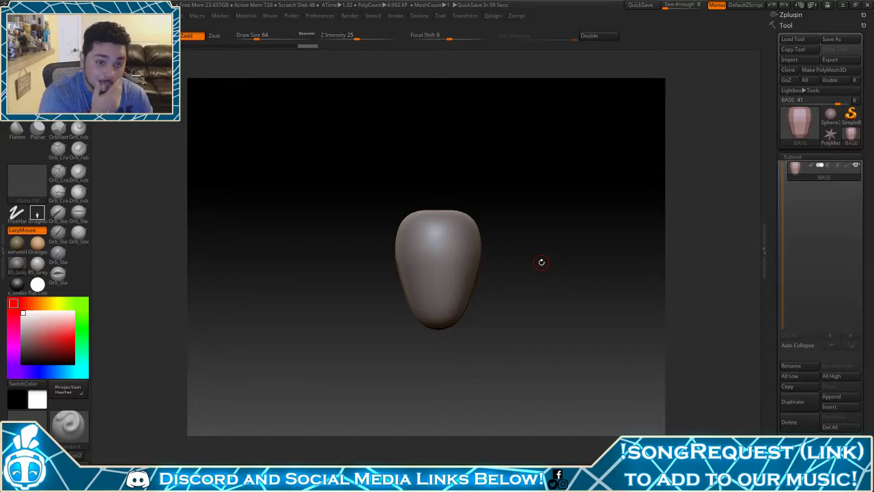
alt+drag(542, 262, 572, 100)
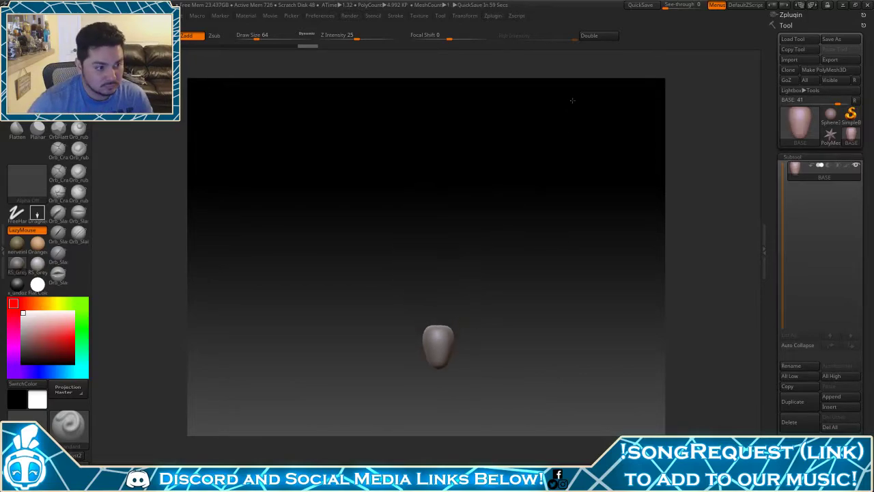
mouse_move(496, 297)
alt+mouse_down()
mouse_move(502, 211)
mouse_move(512, 296)
alt+mouse_up()
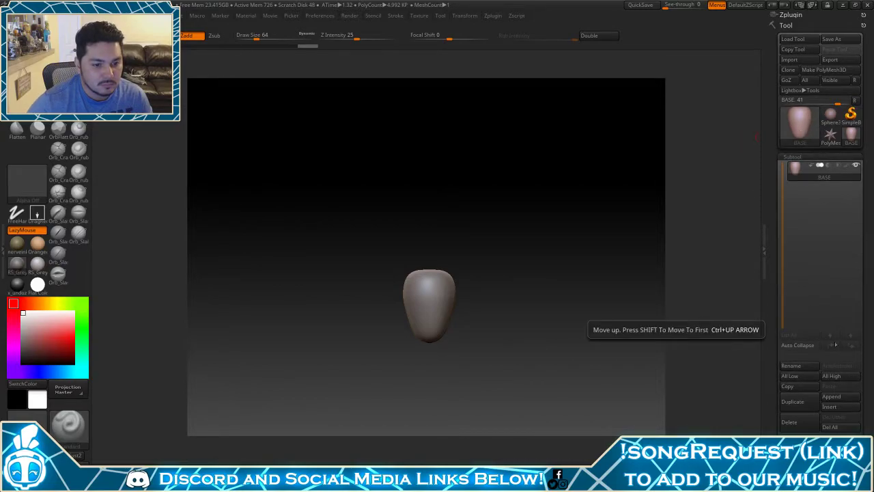
Append a Sphere3D as a second subtool and make it the active subtool
click(842, 399)
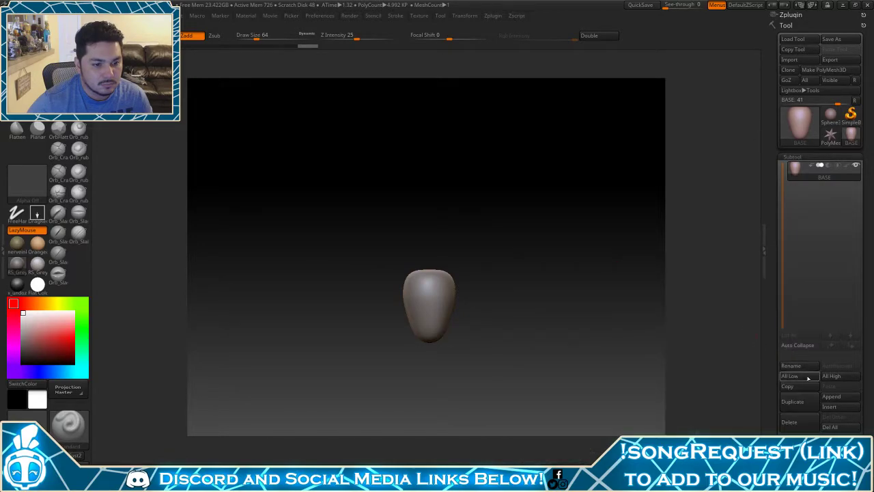
click(840, 402)
mouse_move(658, 334)
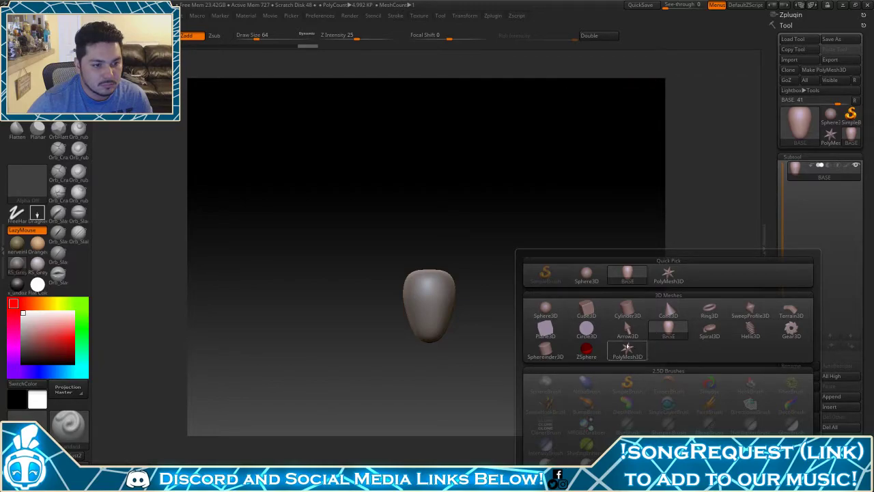
click(545, 309)
click(819, 192)
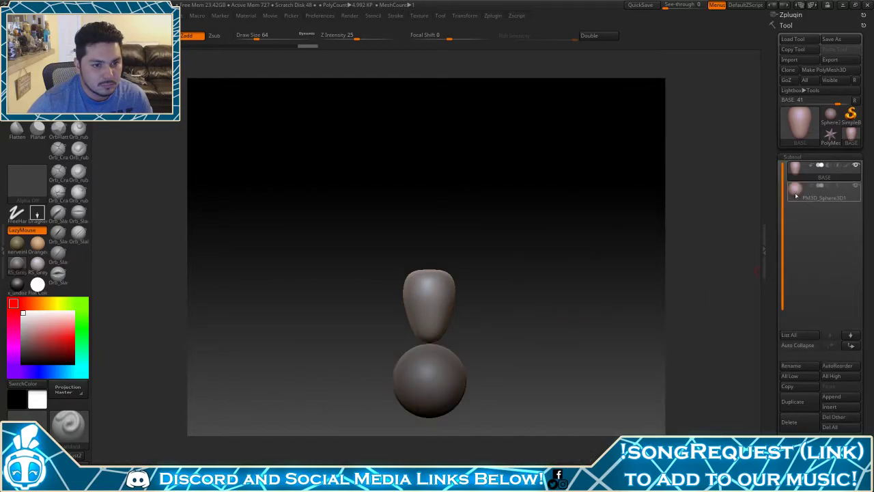
Import BASE.obj from the Desktop to replace the appended sphere
click(789, 61)
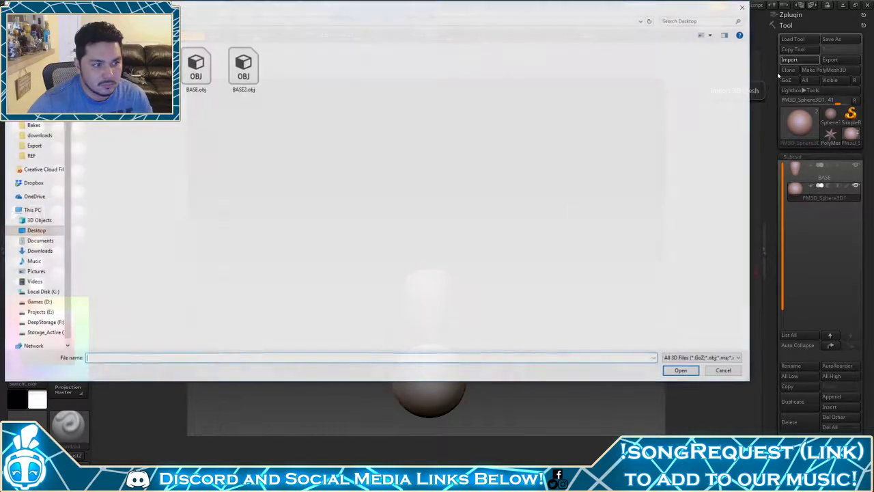
double_click(197, 68)
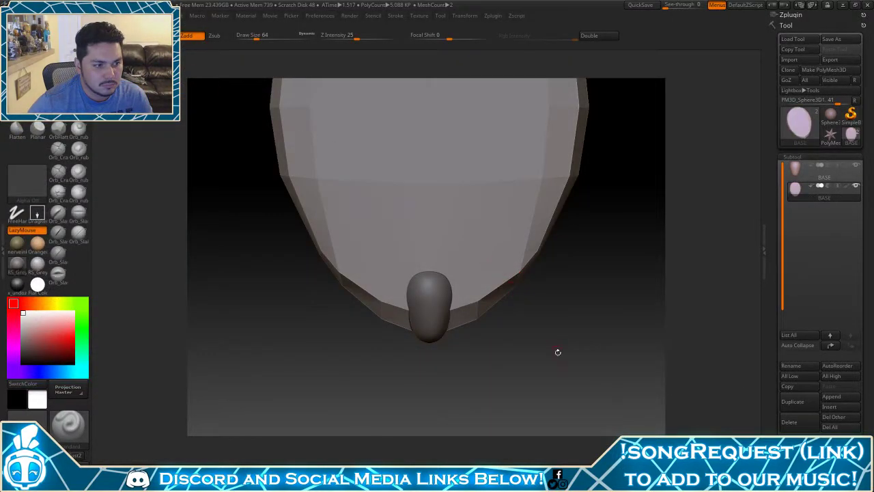
alt+drag(565, 373, 567, 328)
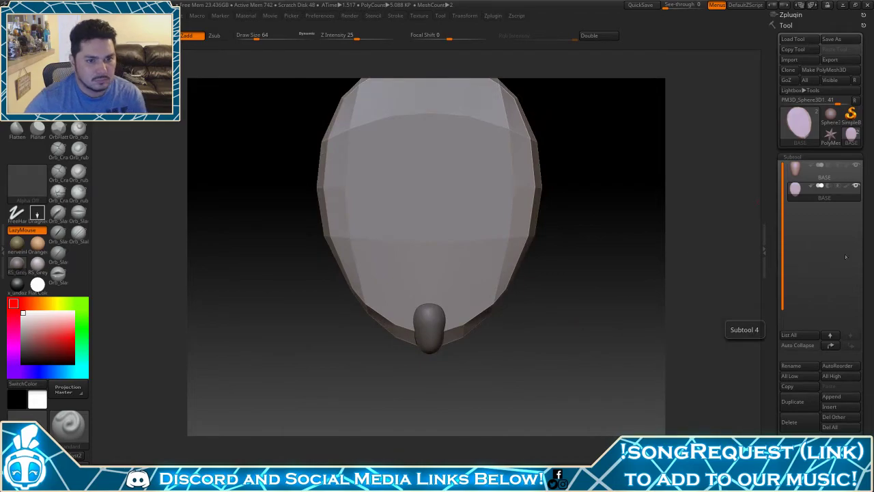
Select the first subtool, the small smoothed form, and subdivide it two more times
key(Up)
key(Down)
key(Up)
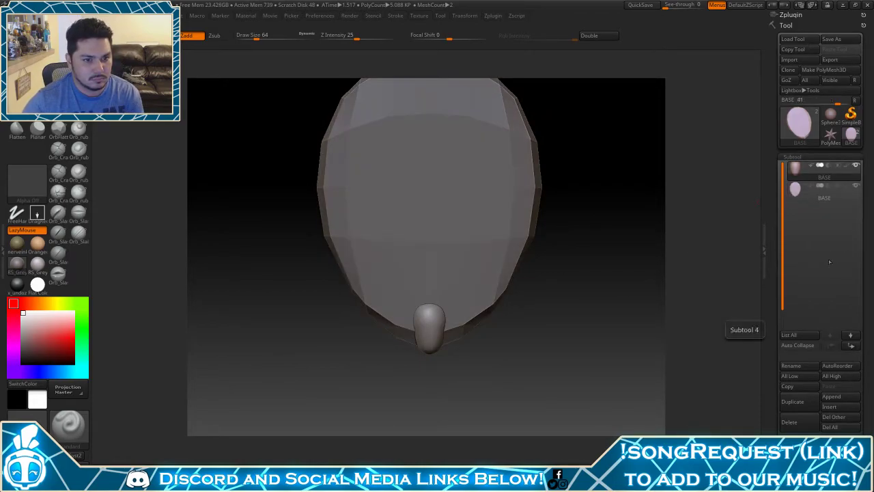
alt+drag(581, 318, 530, 362)
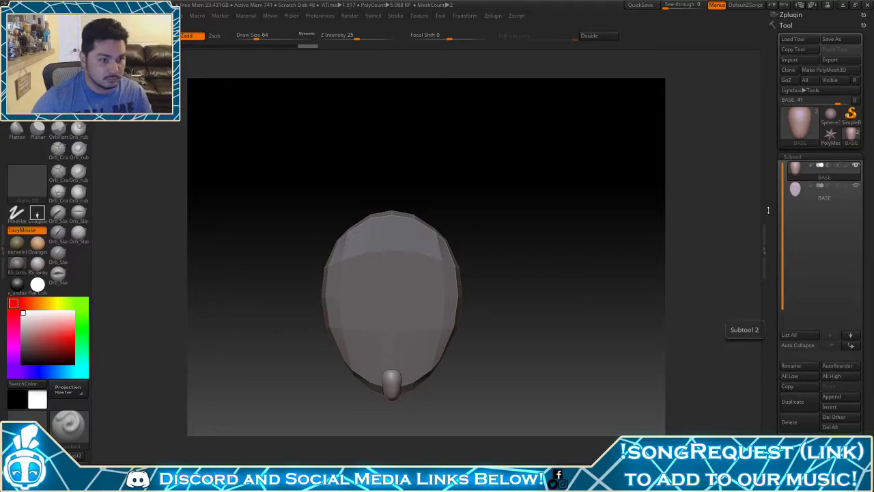
alt+drag(660, 269, 588, 229)
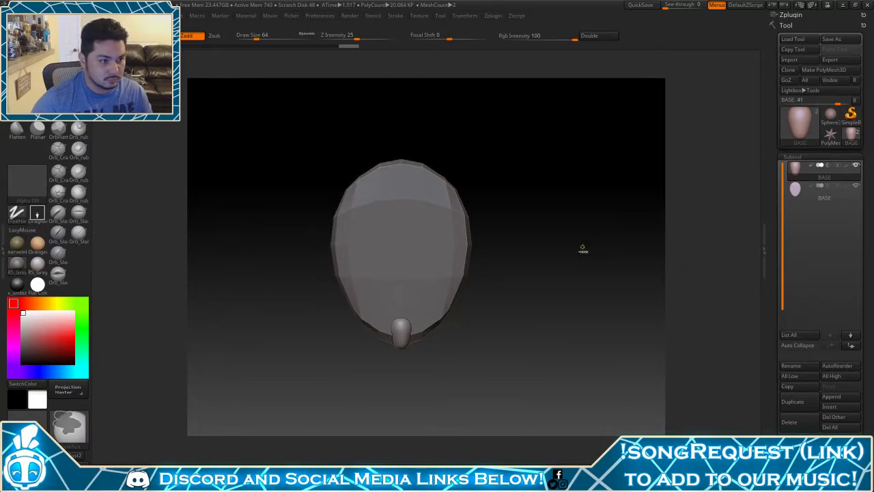
key(ctrl+d)
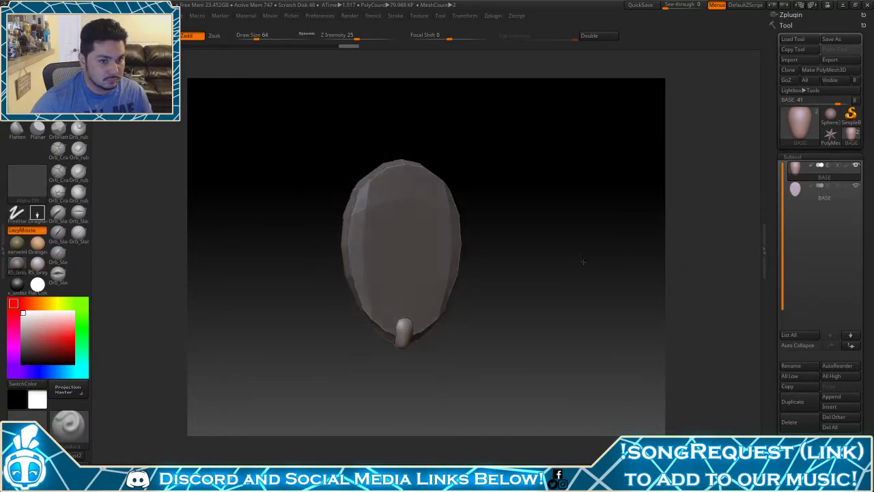
Select the large oval subtool, isolate it with Solo, and subdivide it four times until smooth
key(Down)
key(ctrl+d)
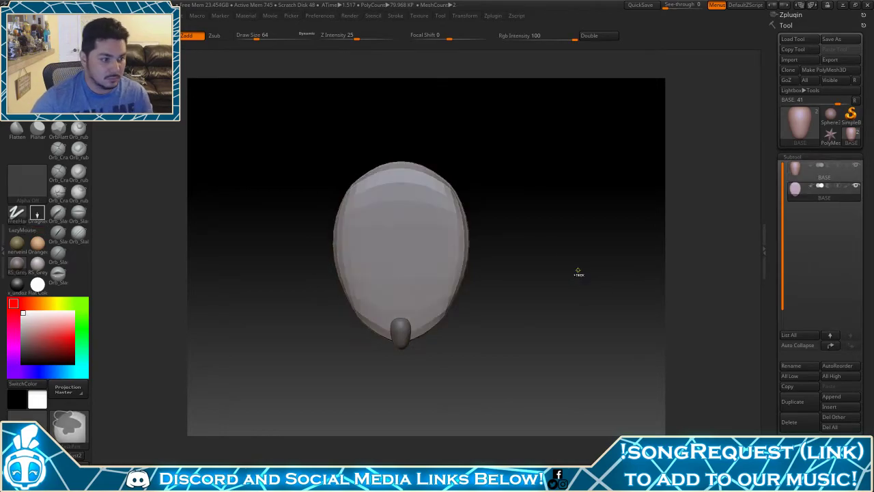
key(l)
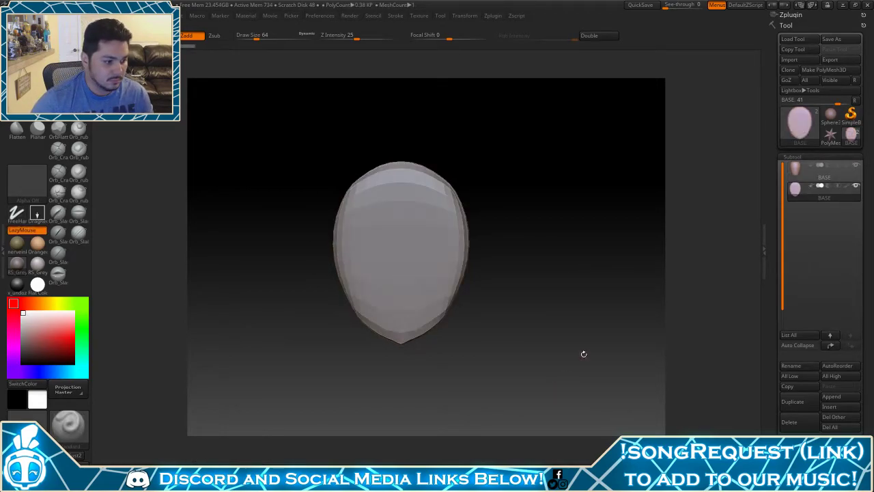
key(ctrl+d)
key(l)
key(l)
key(l)
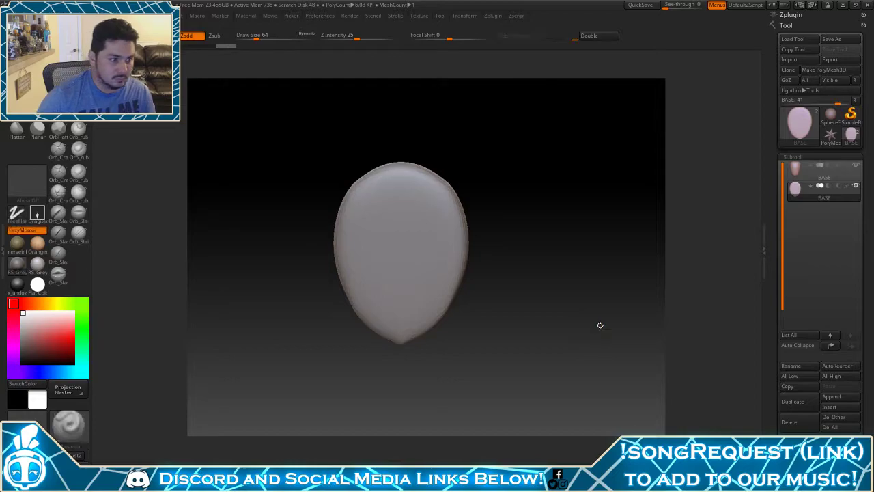
key(ctrl+d)
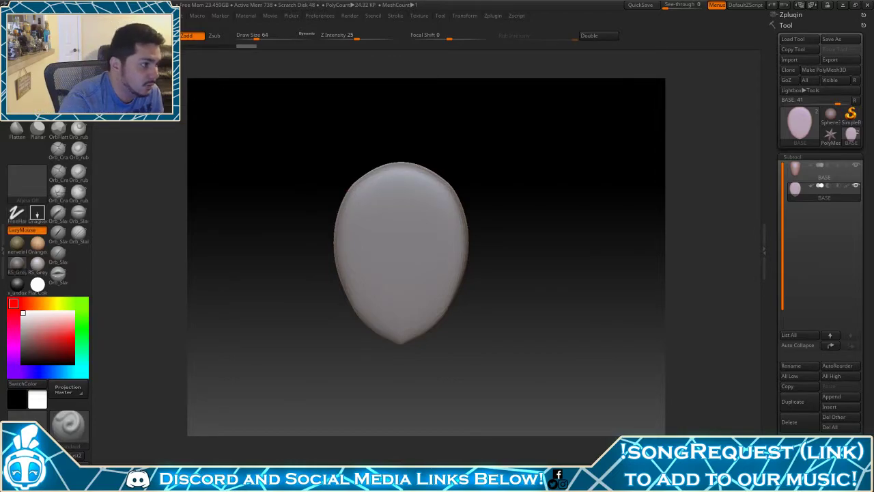
Choose the Clay brush and set its draw size to 154 for sculpting the oval form
click(37, 89)
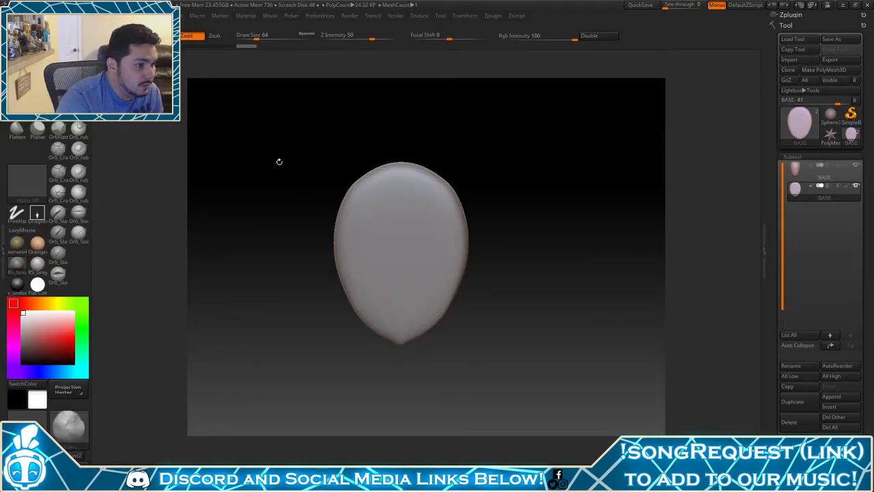
mouse_move(262, 191)
alt+mouse_down()
mouse_move(277, 208)
mouse_move(273, 172)
mouse_move(299, 226)
mouse_move(465, 220)
alt+mouse_up()
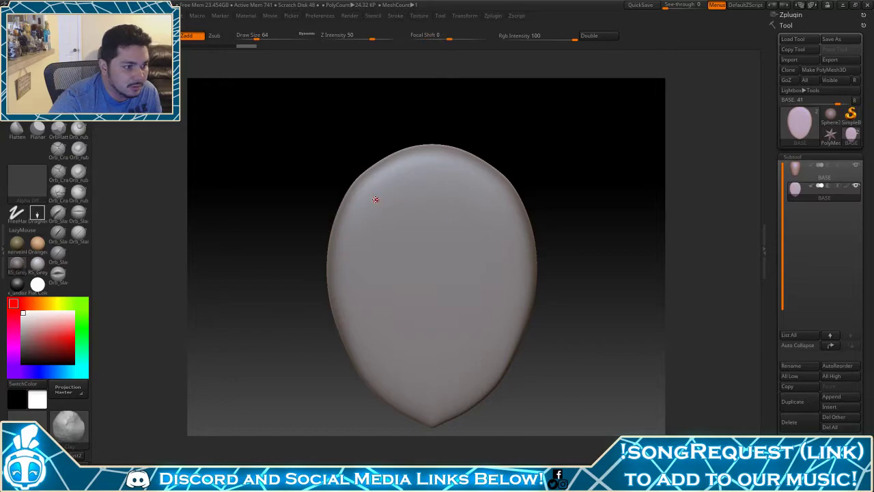
key(space)
drag(375, 199, 383, 198)
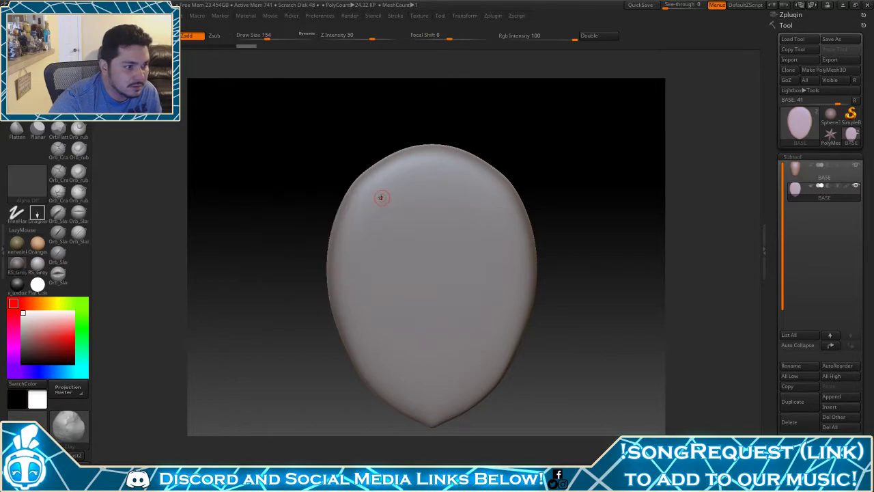
Activate symmetry with Y as the only mirror axis and check the brush mirroring from the side of the form
click(468, 19)
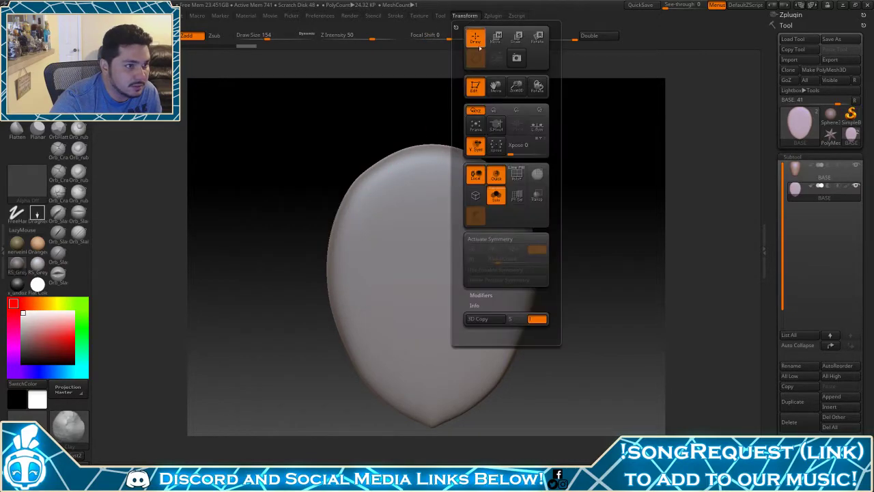
click(489, 239)
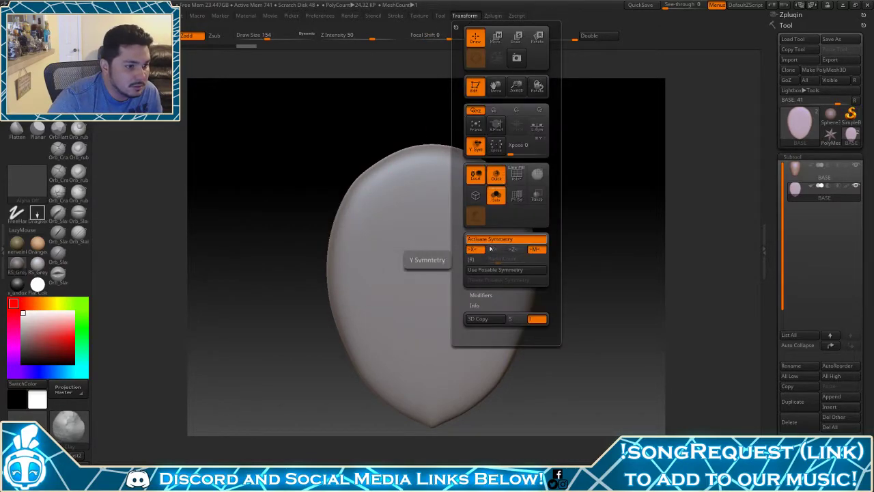
click(470, 18)
click(476, 253)
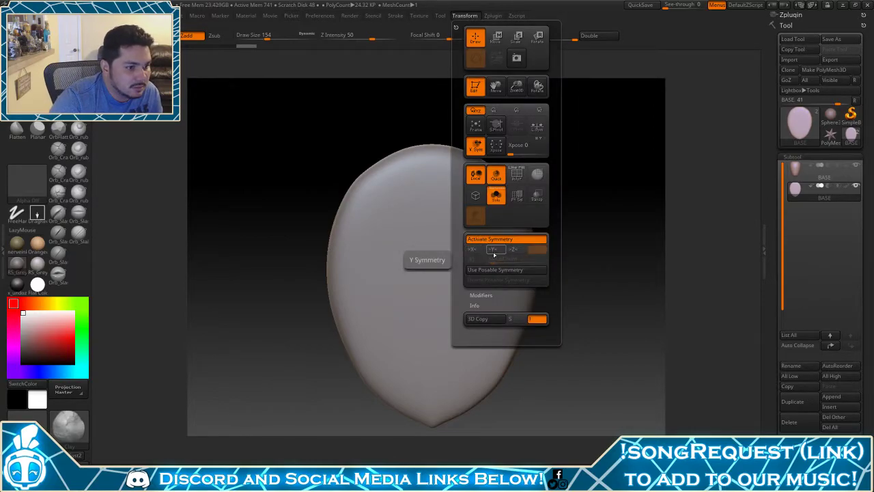
drag(295, 229, 349, 230)
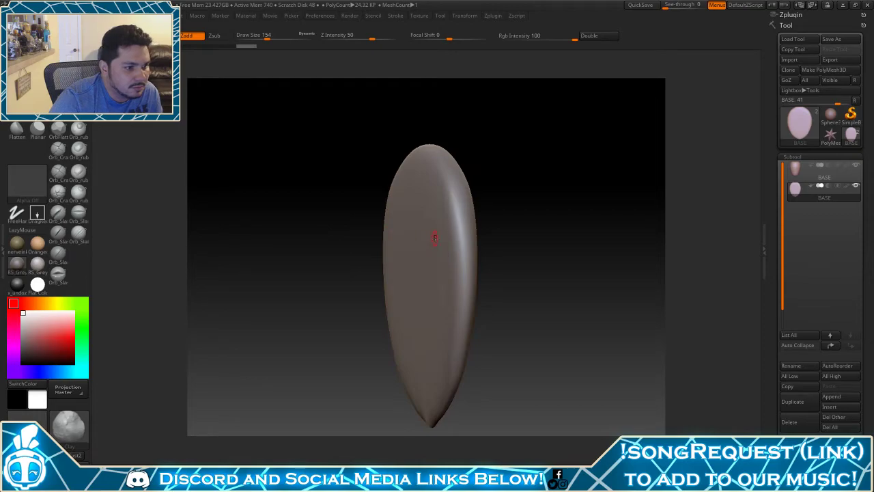
drag(478, 236, 462, 272)
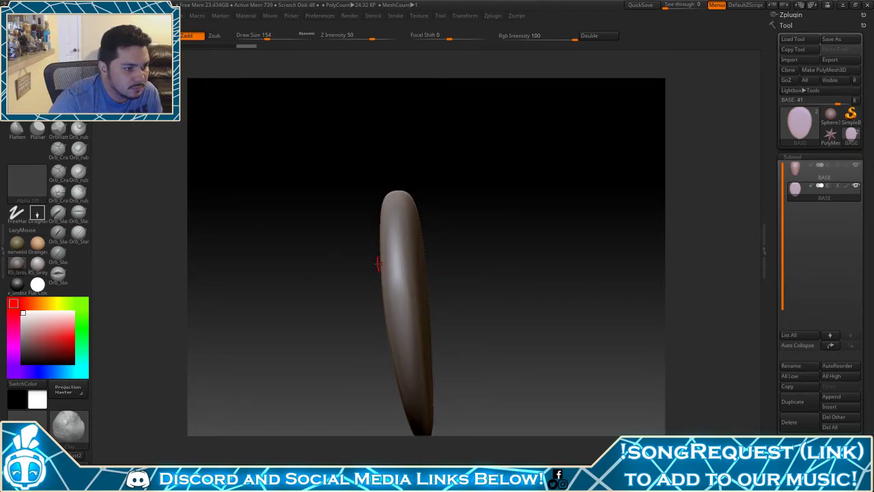
mouse_move(364, 268)
mouse_down()
mouse_move(373, 290)
mouse_move(412, 268)
mouse_up()
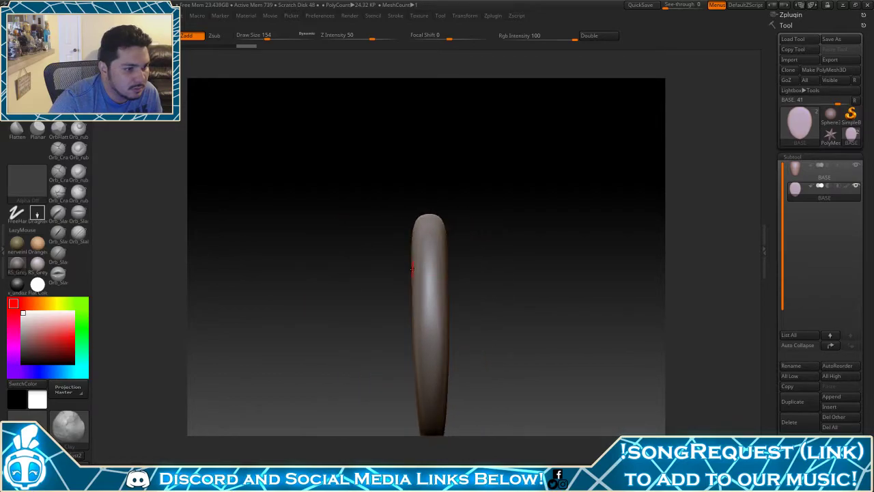
Reactivate symmetry on the oval form, inspect it from an angle, and reopen the symmetry settings
click(493, 17)
mouse_move(471, 19)
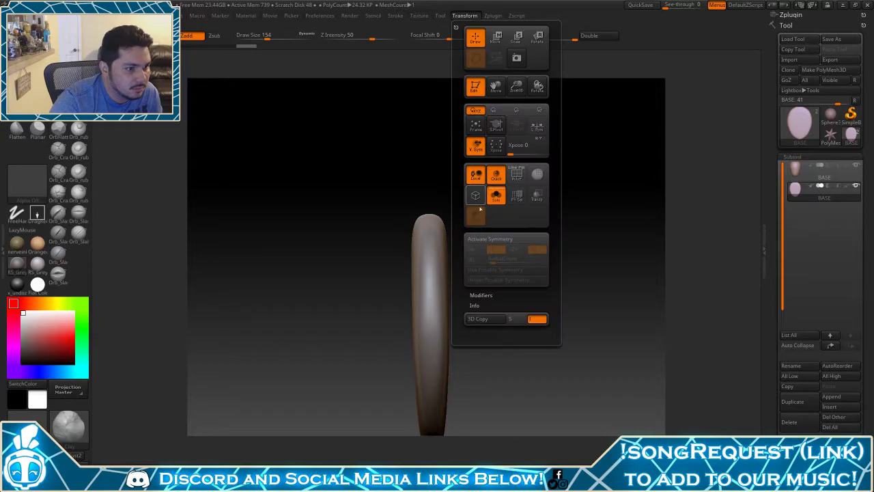
click(479, 240)
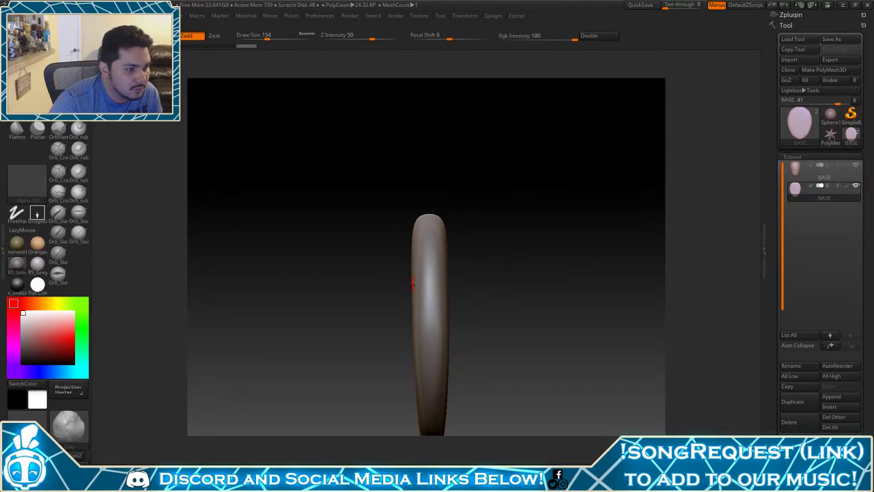
mouse_move(490, 282)
mouse_down()
mouse_move(466, 259)
mouse_move(487, 240)
mouse_move(474, 199)
mouse_up()
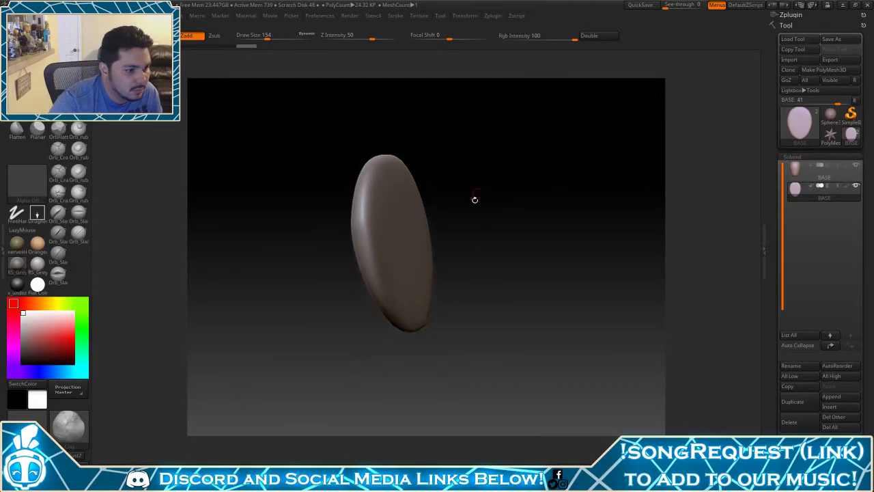
drag(464, 238, 446, 239)
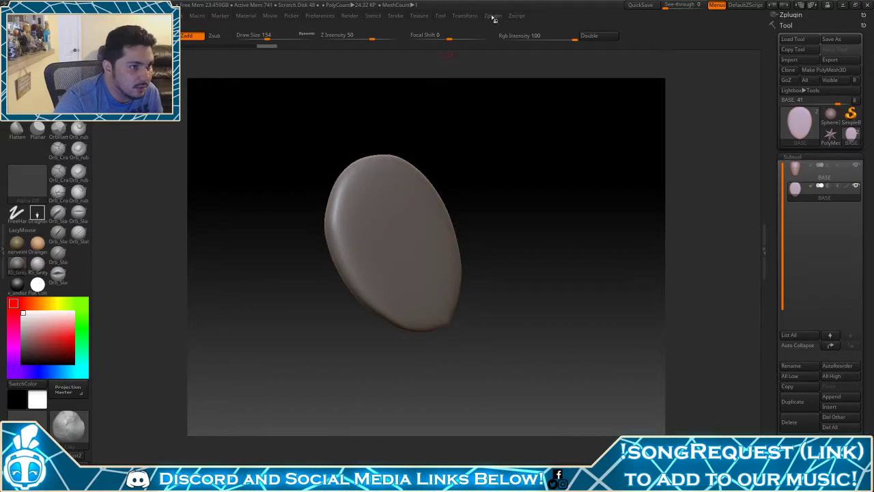
click(470, 17)
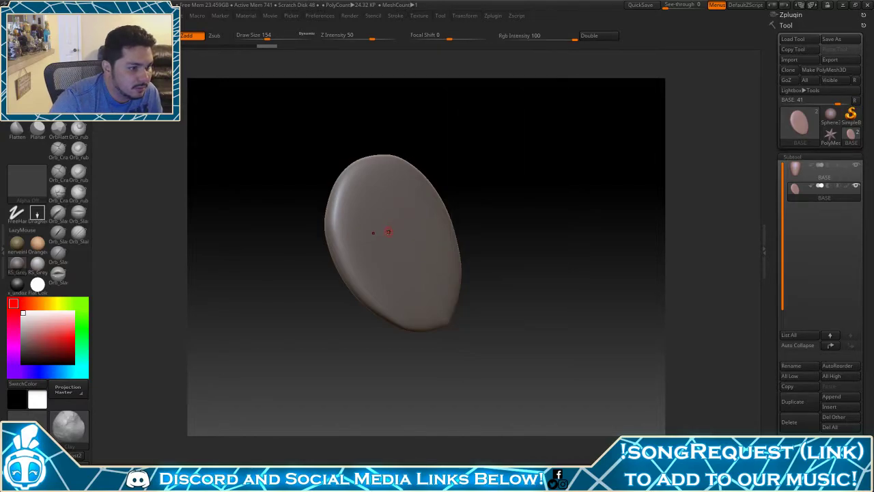
Delete the oval form's lower subdivision levels and convert it to a DynaMesh at resolution 128
drag(308, 262, 375, 263)
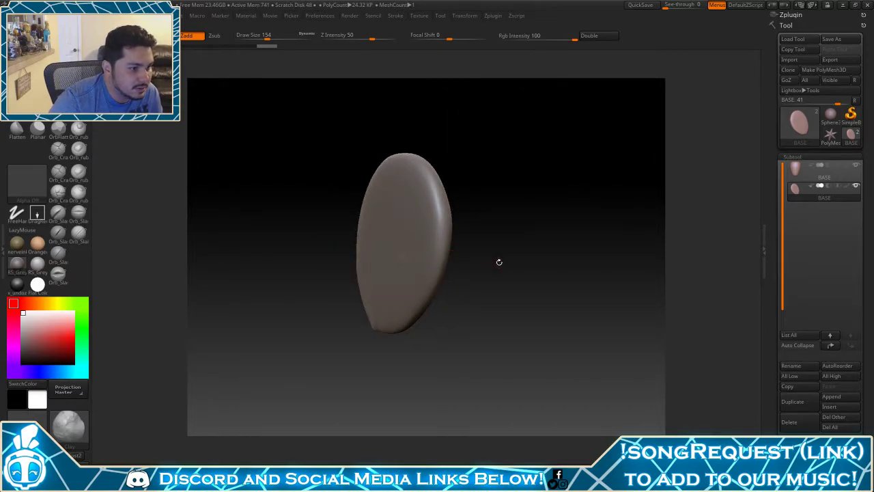
mouse_move(499, 262)
mouse_down()
mouse_move(520, 223)
mouse_move(550, 218)
mouse_up()
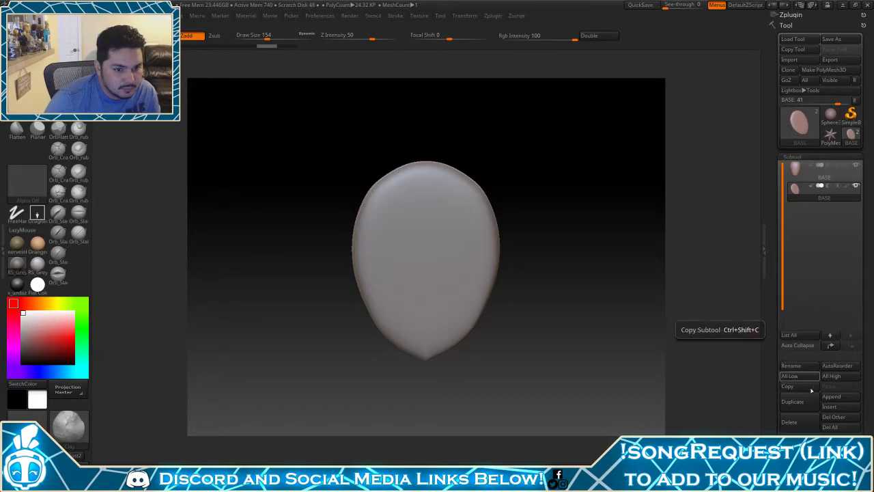
scroll(813, 400, down, 5)
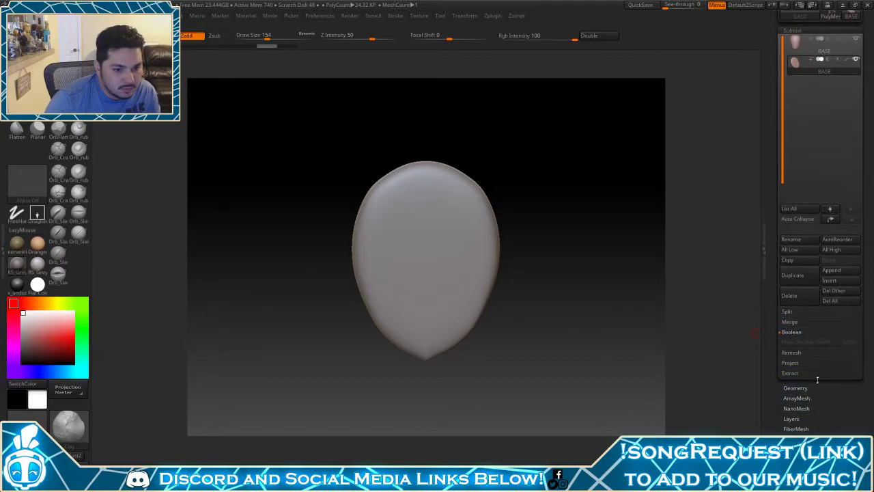
scroll(807, 388, down, 5)
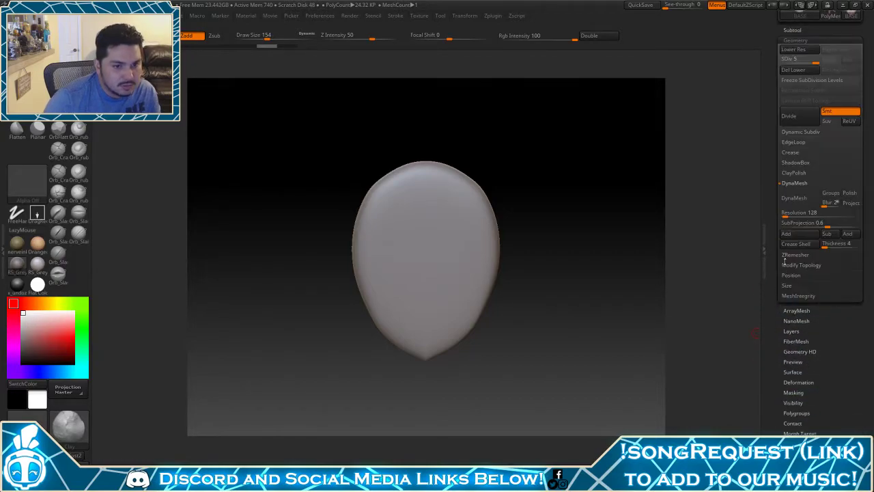
click(807, 71)
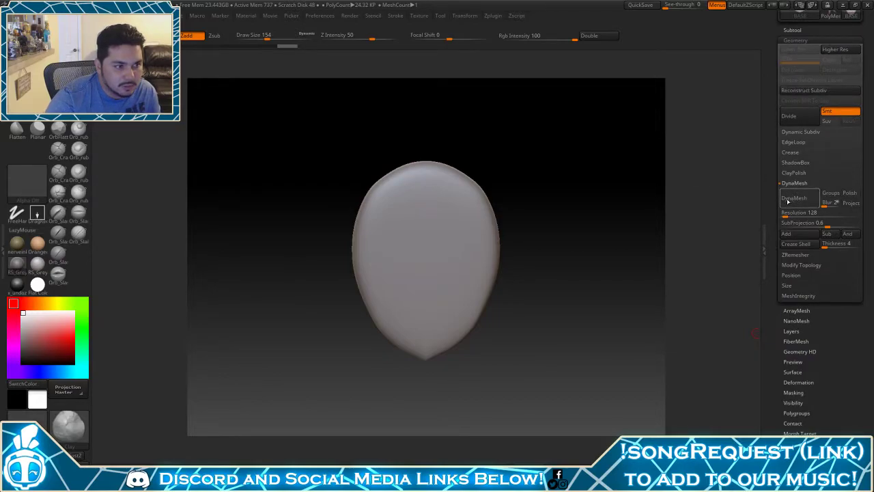
drag(529, 255, 564, 272)
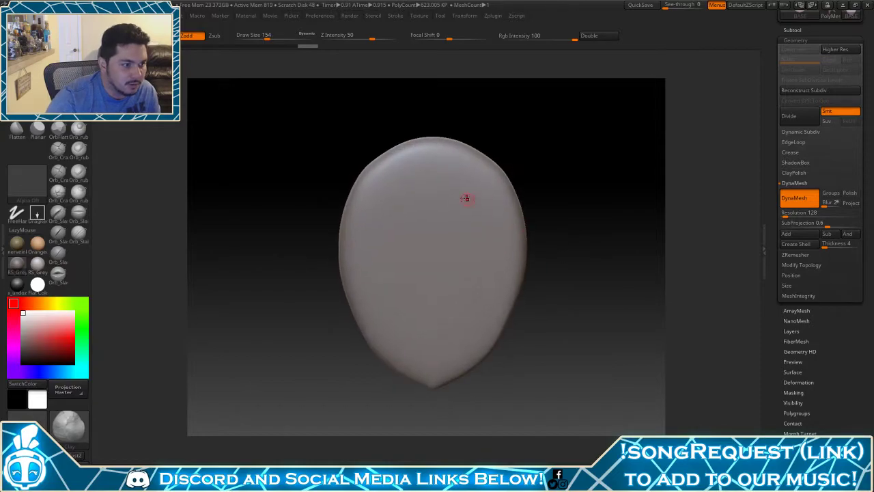
Try single Clay bumps on the oval's upper part at draw size 202, undo them, and raise the draw size to 379
click(381, 199)
mouse_move(310, 287)
alt+mouse_down()
mouse_move(403, 230)
mouse_move(426, 228)
alt+mouse_up()
key(space)
key(ctrl+z)
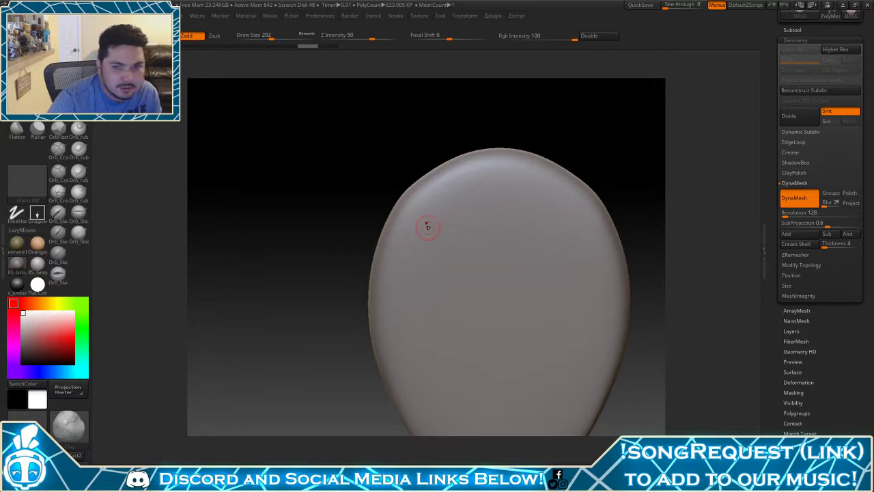
click(418, 218)
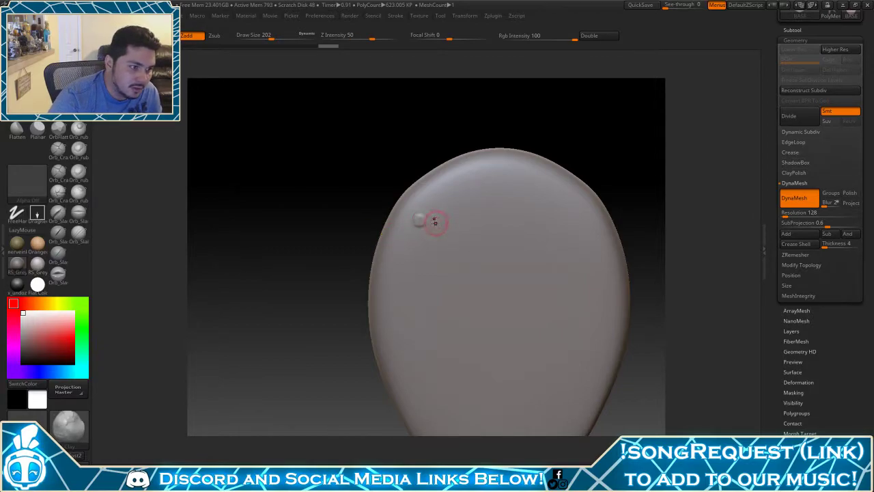
click(418, 220)
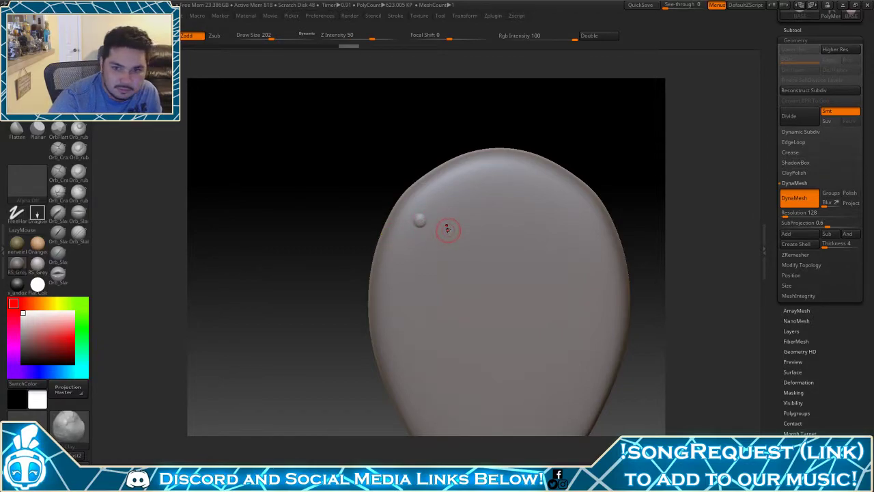
drag(329, 273, 337, 225)
key(space)
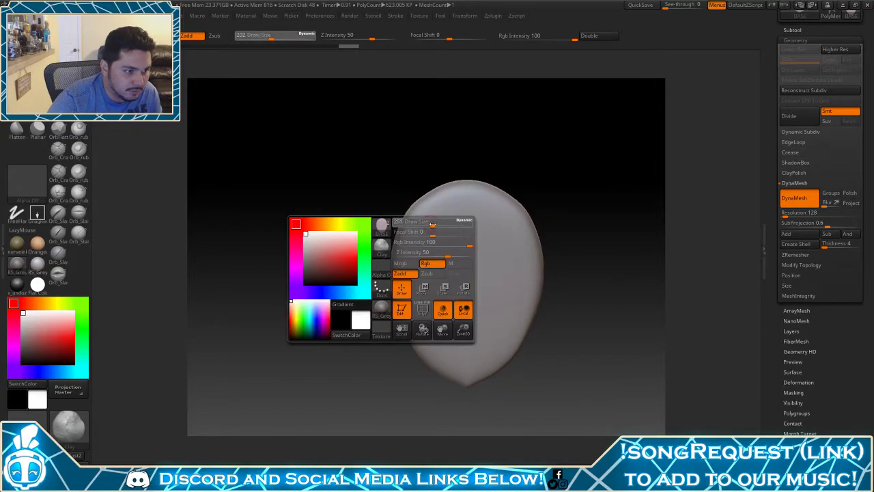
drag(441, 225, 441, 224)
key(ctrl+z)
key(ctrl+z)
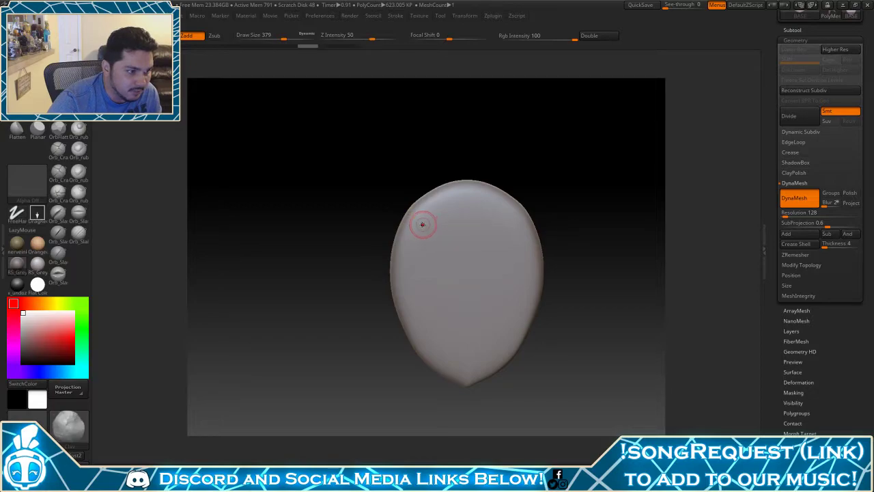
Try a descending diagonal row of six Clay bumps across the oval's upper half at draw size 379
click(420, 224)
click(422, 223)
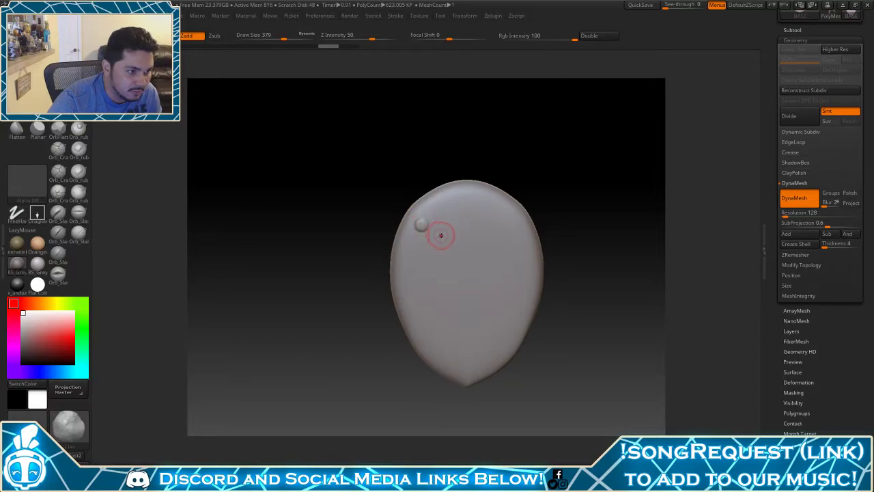
click(441, 234)
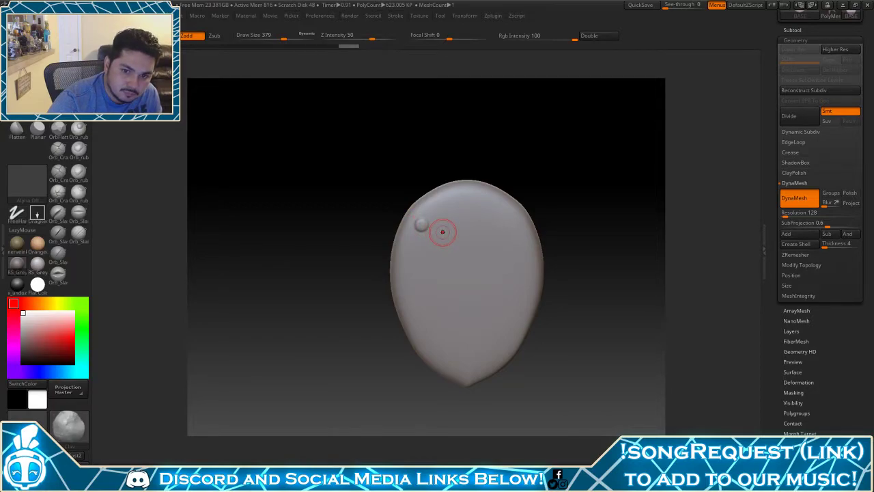
click(443, 232)
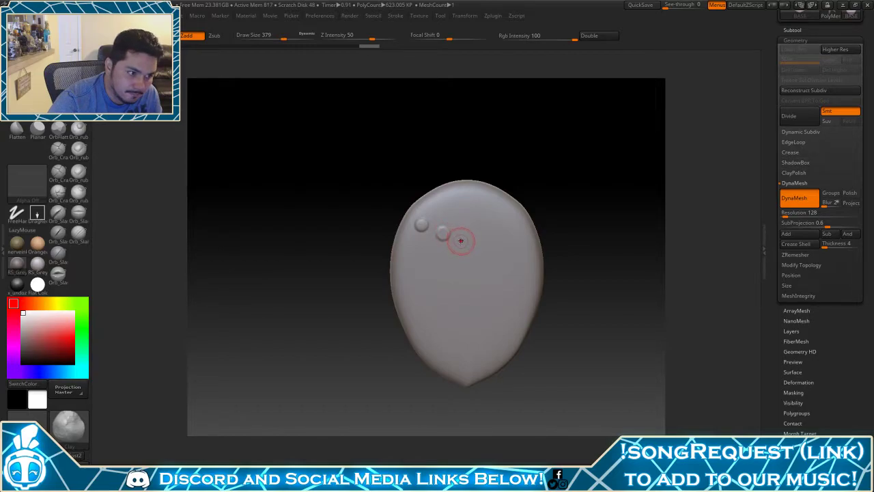
click(465, 242)
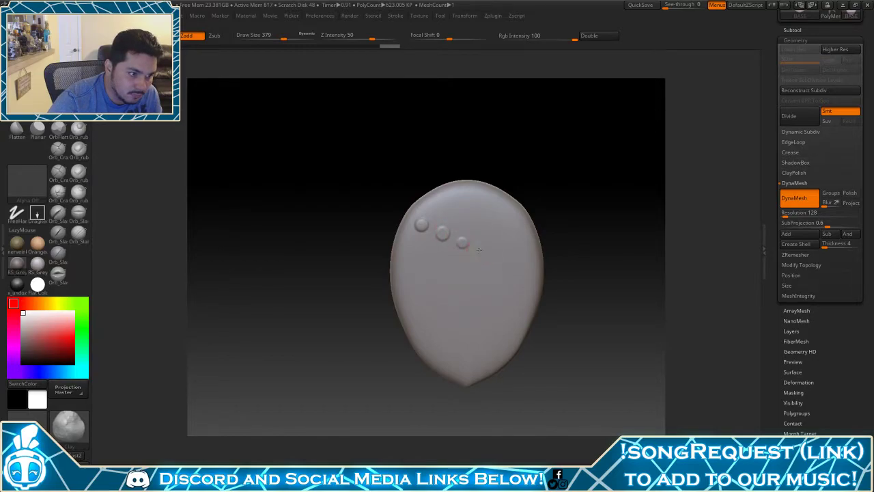
click(480, 250)
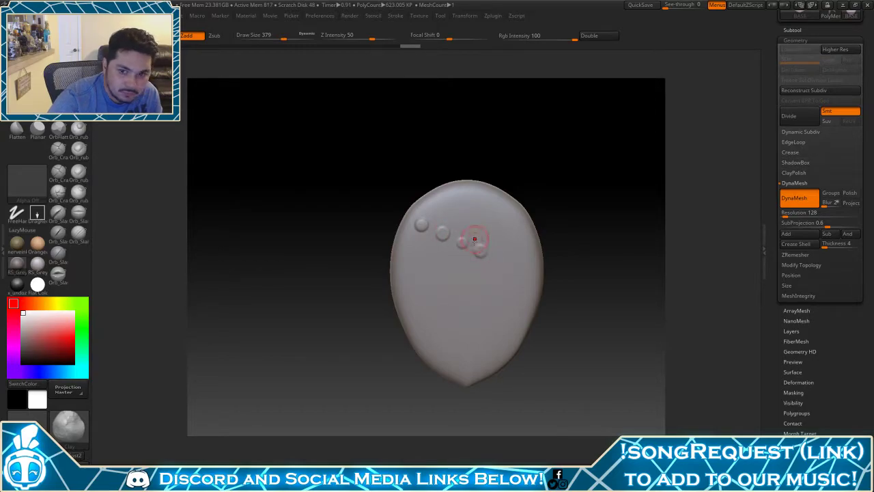
click(503, 259)
click(529, 268)
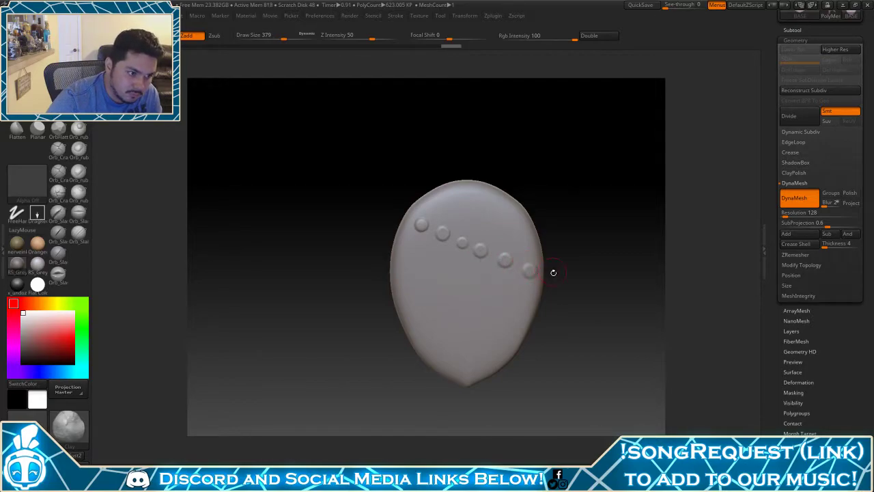
Undo the last bump of the diagonal row and set the draw size to 212
mouse_move(550, 292)
mouse_down()
mouse_move(601, 370)
mouse_move(621, 341)
mouse_move(608, 312)
mouse_up()
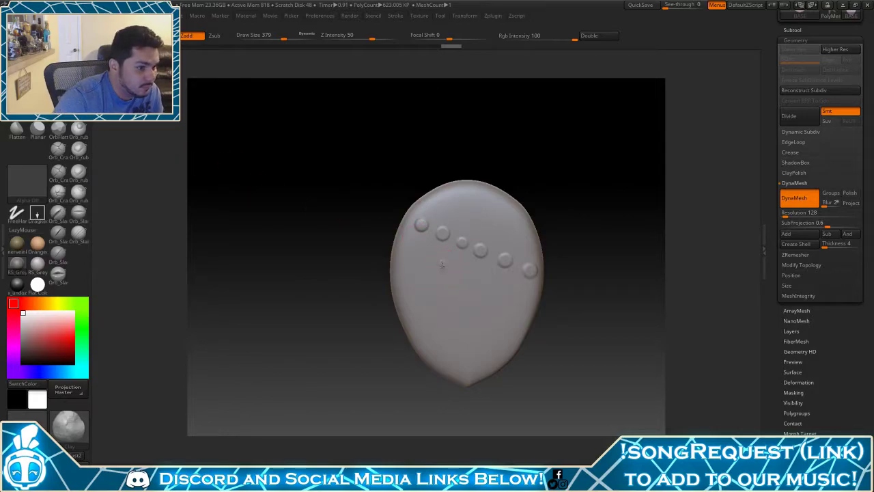
click(443, 264)
mouse_move(382, 276)
mouse_down()
mouse_move(314, 280)
mouse_move(357, 281)
mouse_up()
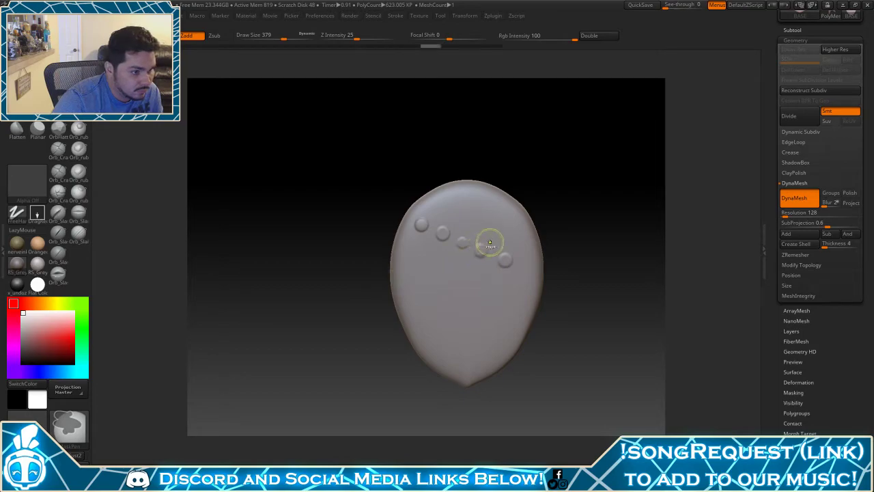
key(space)
drag(456, 235, 423, 224)
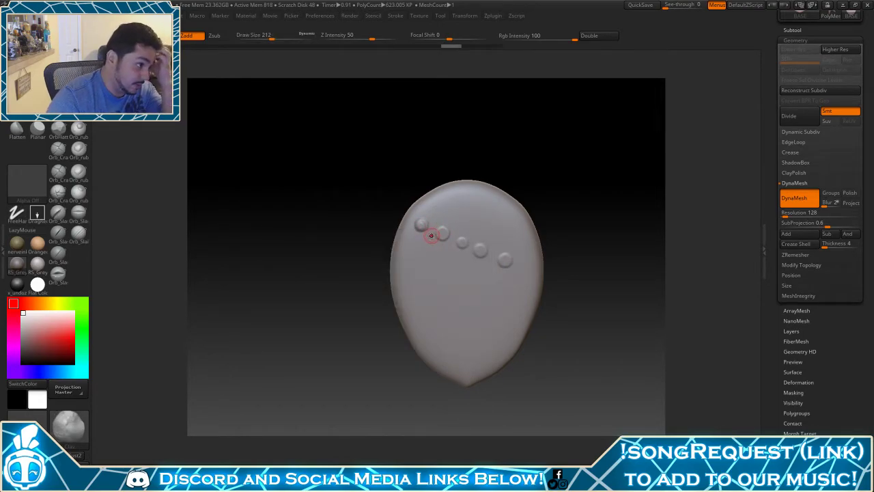
Switch to the Standard brush and replace the trial bumps with a diagonal row of five bumps across the oval's upper half
key(b)
key(c)
key(b)
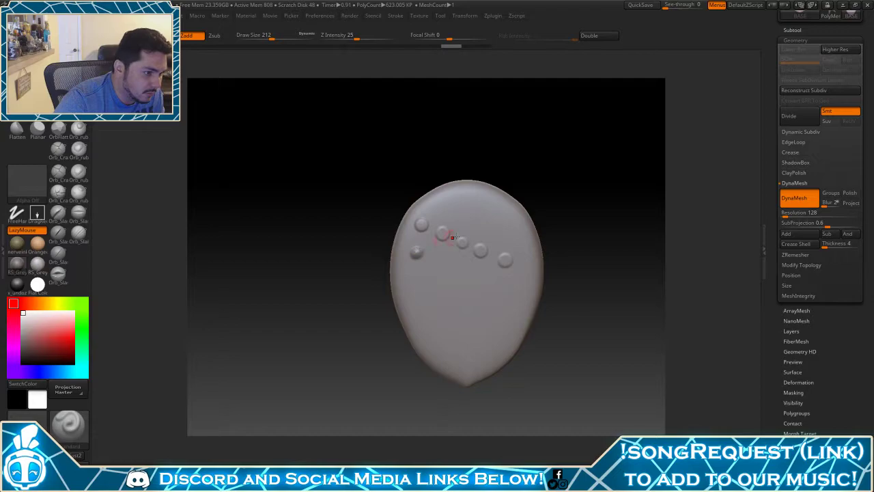
mouse_move(453, 237)
shift+mouse_down()
mouse_move(409, 248)
mouse_move(476, 197)
mouse_move(420, 224)
shift+mouse_up()
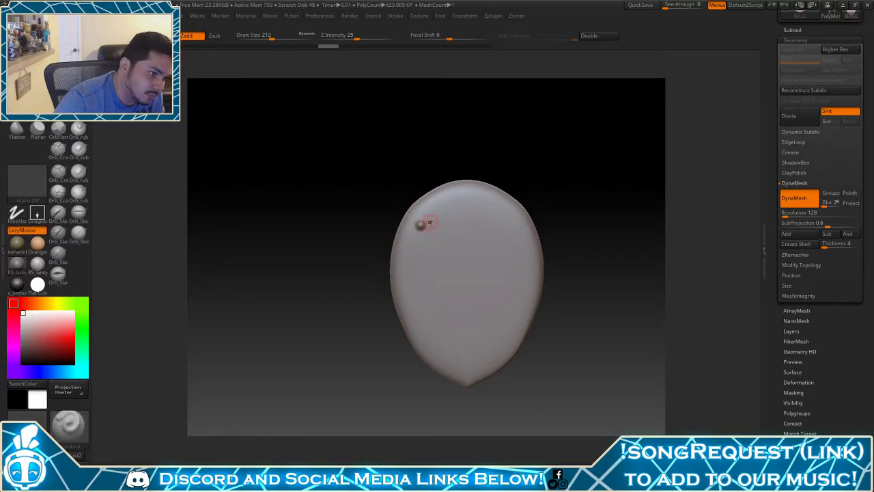
click(442, 237)
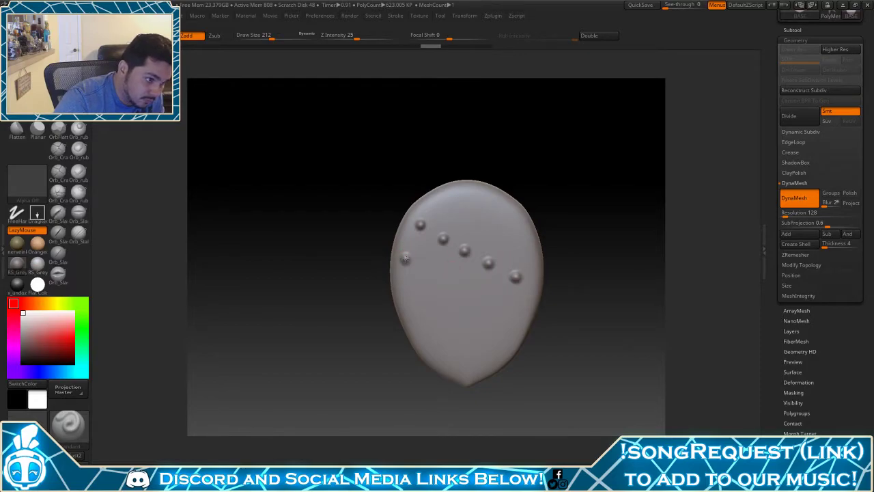
Complete a second row of Standard-brush bumps below the diagonal row, across the middle of the oval
drag(428, 274, 439, 276)
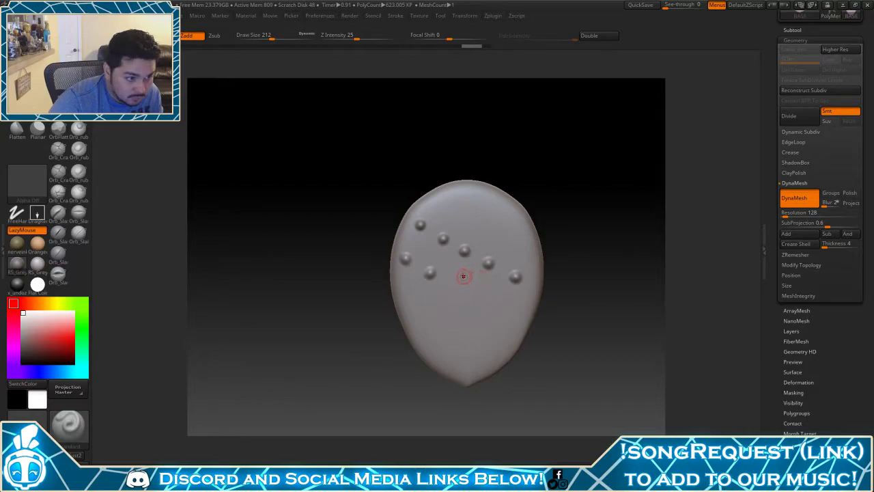
click(518, 297)
click(458, 277)
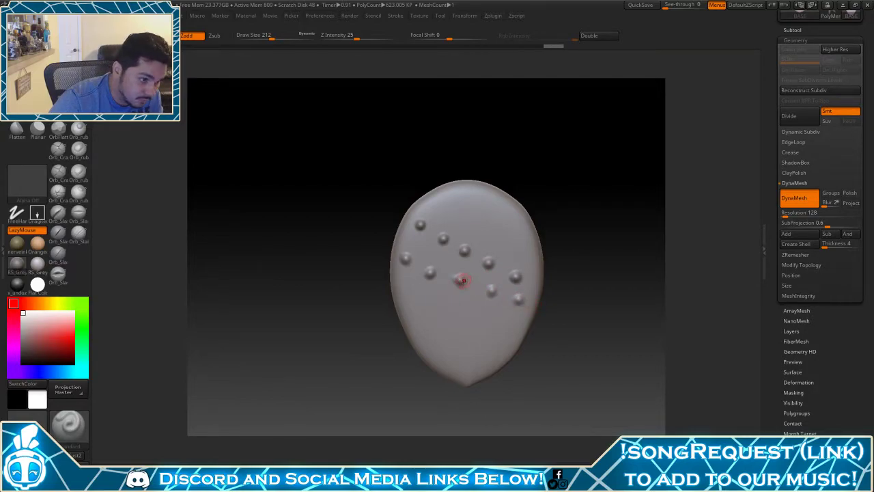
Sculpt a third row of five bumps from edge to edge, just below the oval's middle
click(408, 299)
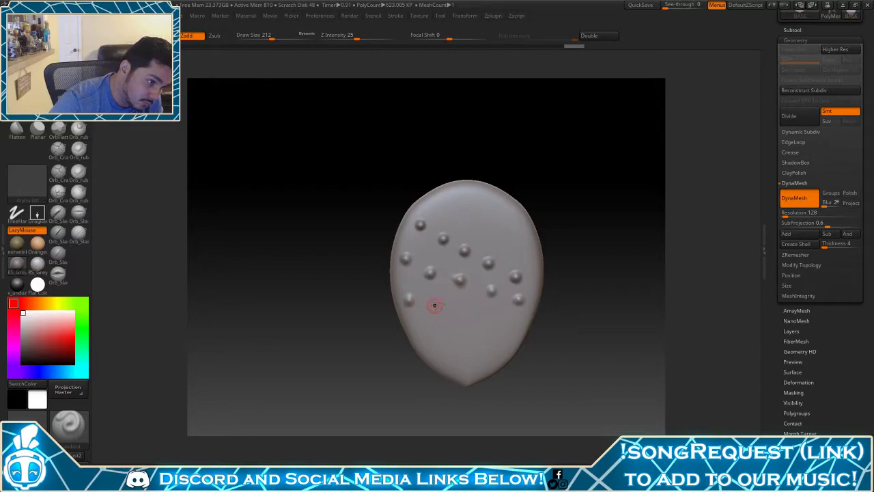
click(434, 305)
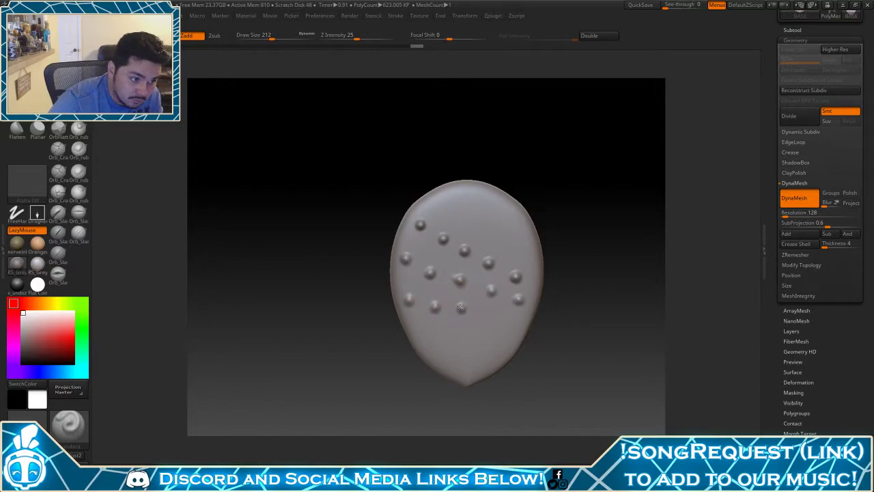
click(493, 318)
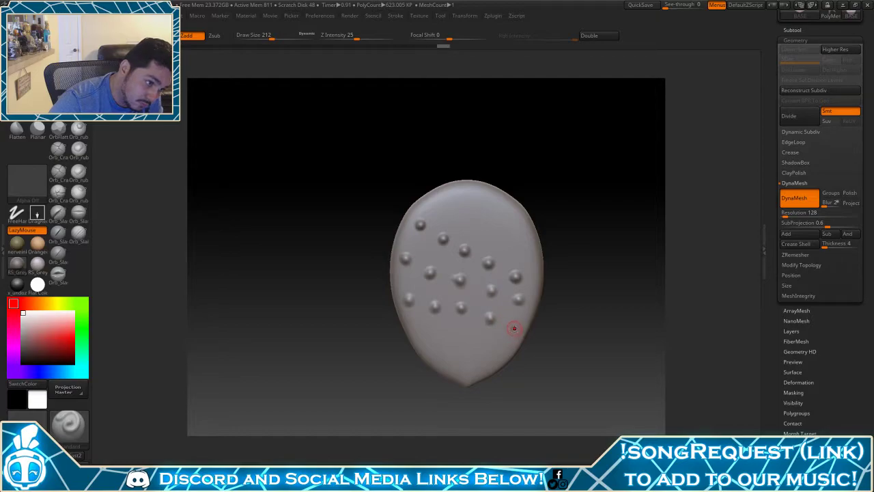
click(514, 328)
Add a row of three bumps on the oval's narrowing lower part and one more bump near its pointed tip
click(431, 333)
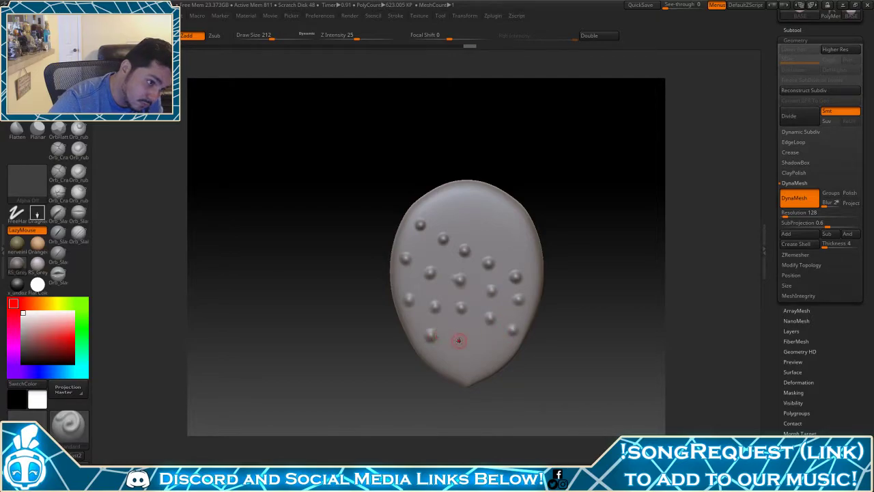
click(456, 342)
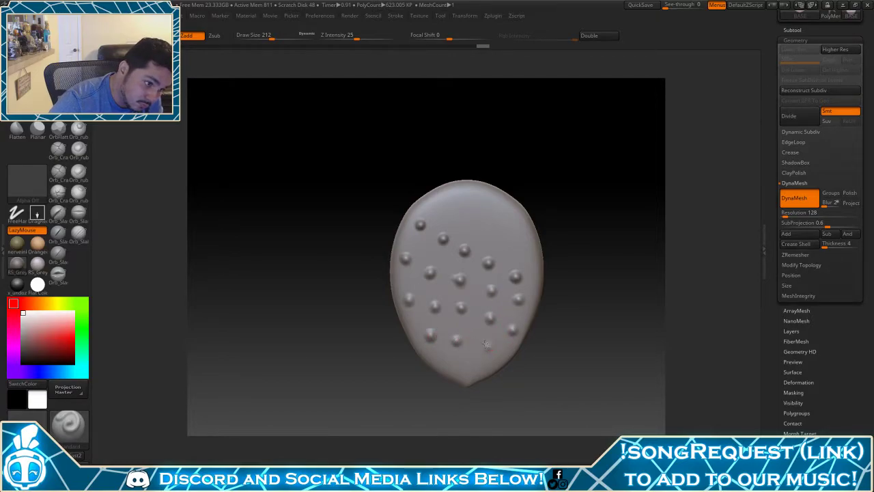
click(485, 344)
click(450, 357)
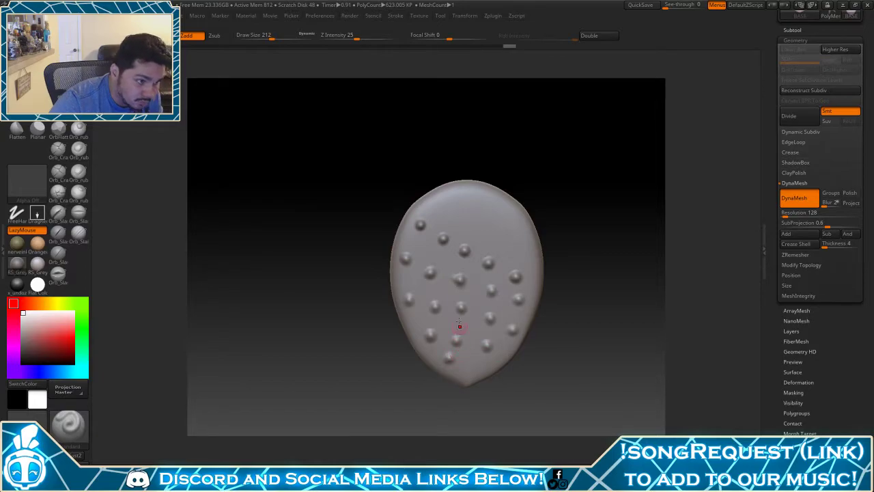
Sculpt a row of four bumps near the oval's rounded top and add one in the gap below the row's right end
click(441, 203)
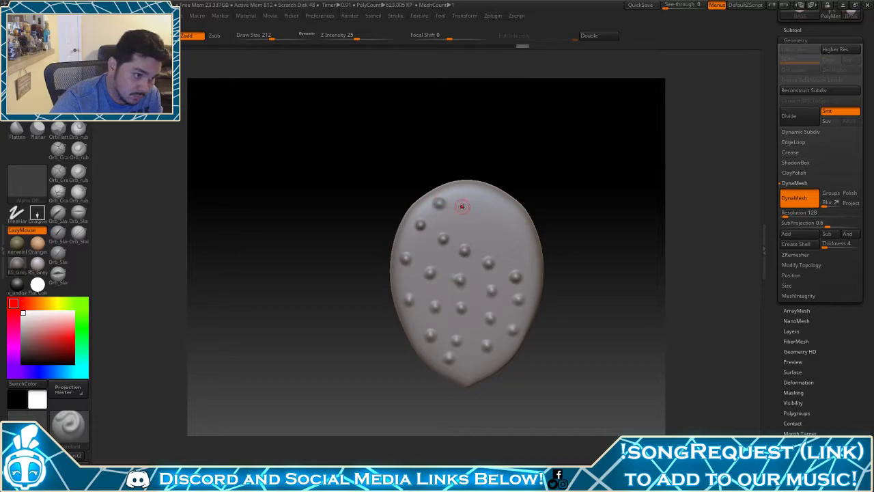
click(464, 212)
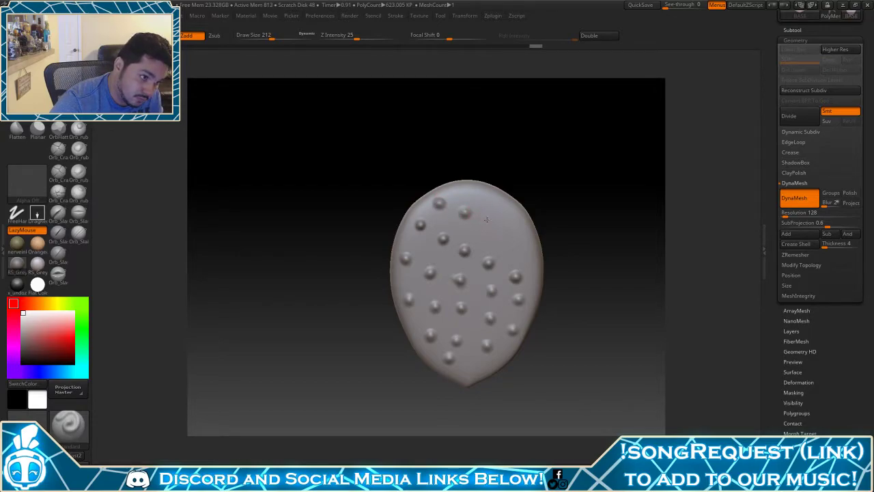
click(487, 219)
click(519, 227)
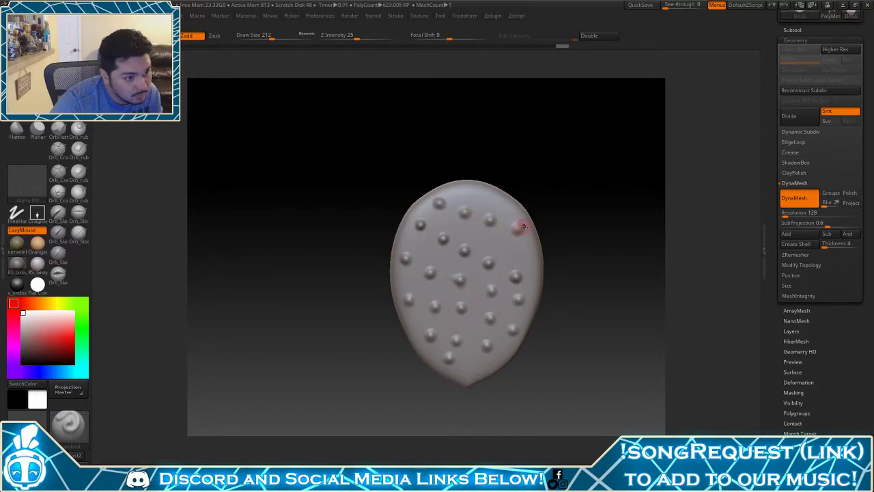
click(515, 251)
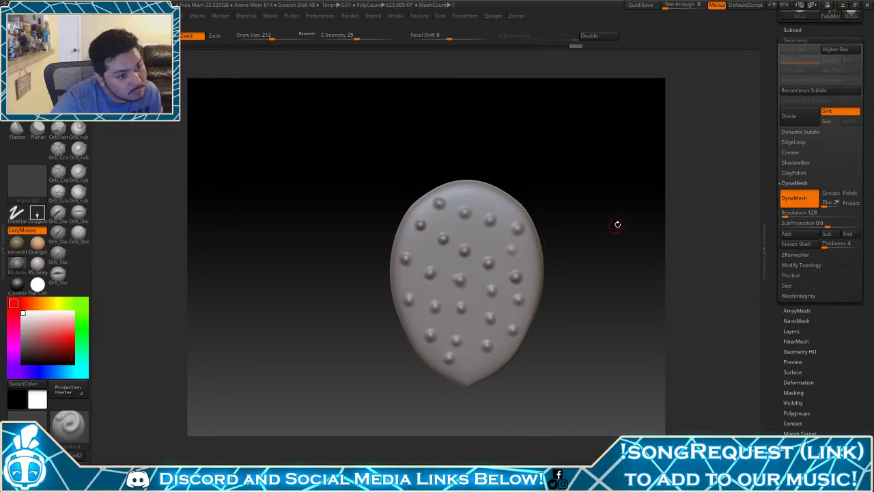
Enable the DynaMesh Polish option and remesh the bump-covered oval
mouse_move(582, 241)
alt+mouse_down()
mouse_move(592, 130)
mouse_move(544, 166)
mouse_move(530, 189)
mouse_move(508, 194)
mouse_move(560, 198)
alt+mouse_up()
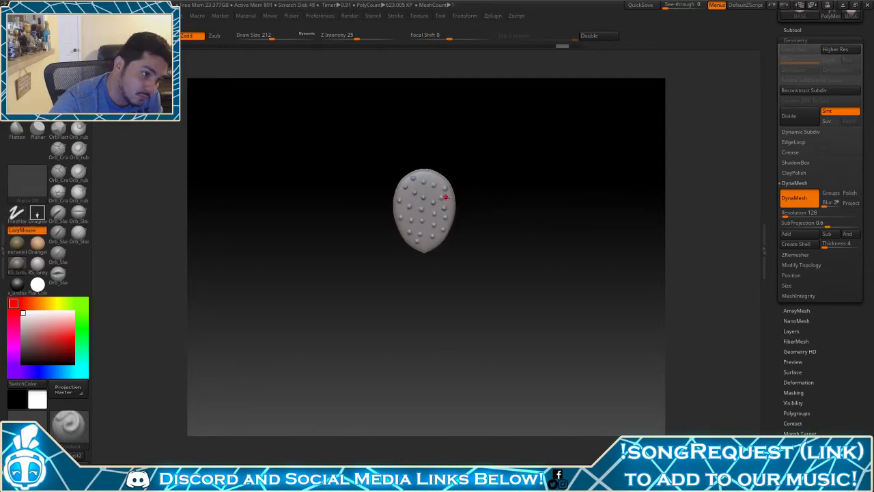
alt+drag(486, 178, 497, 224)
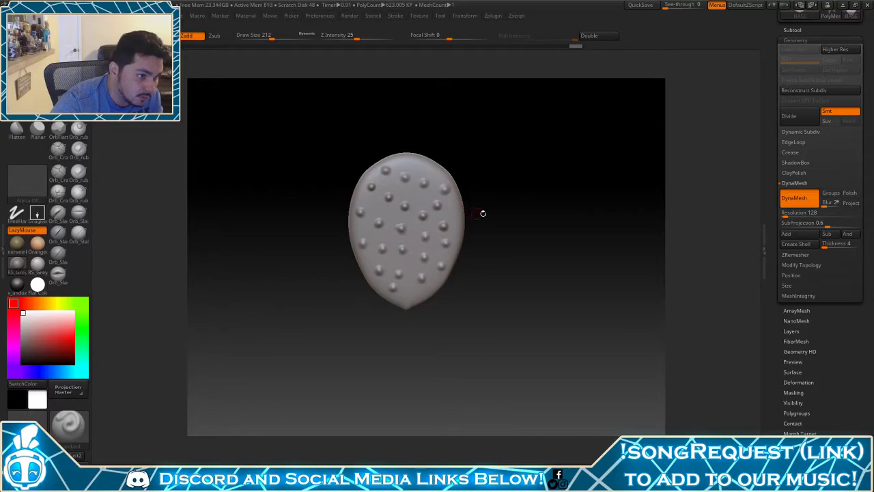
alt+drag(521, 216, 529, 232)
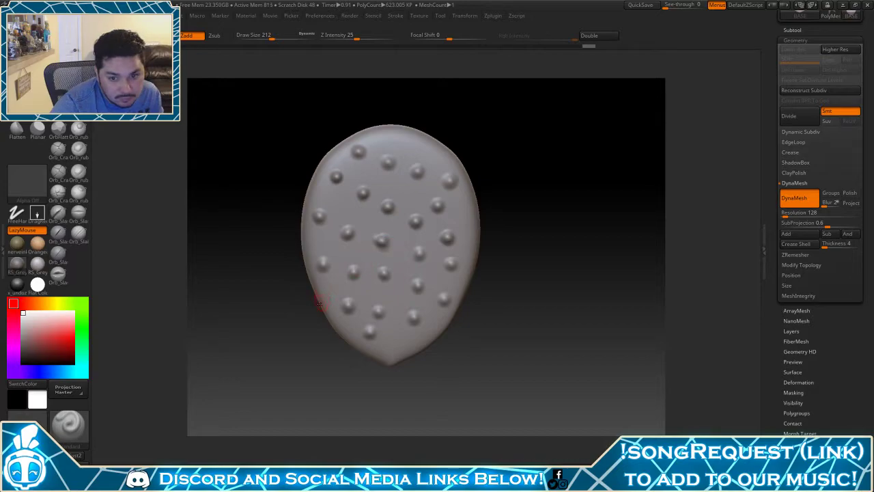
drag(501, 256, 605, 236)
alt+drag(485, 244, 529, 216)
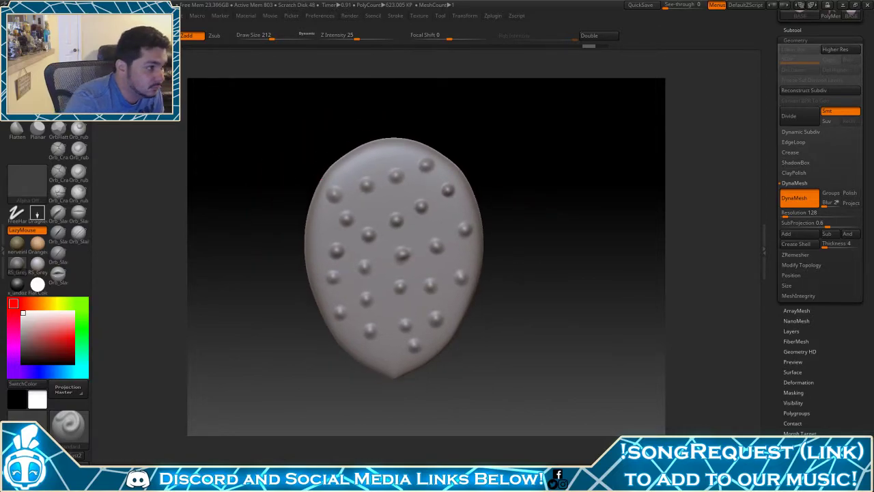
click(850, 193)
ctrl+drag(614, 216, 604, 271)
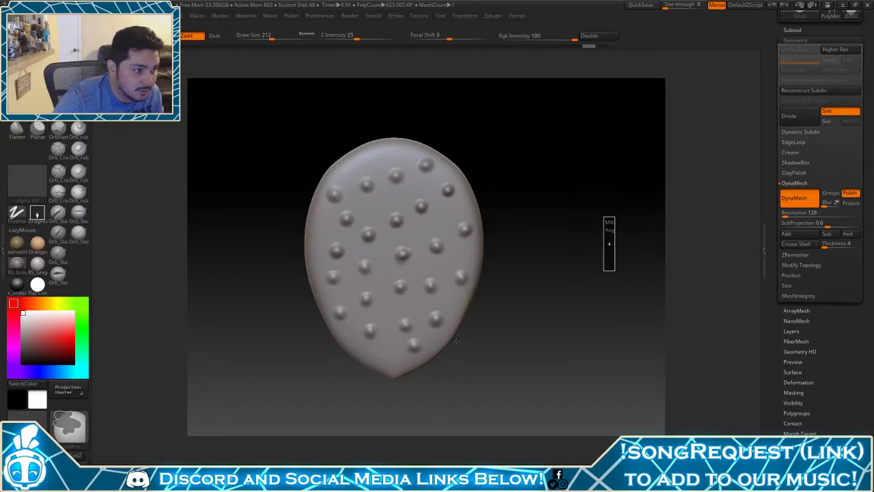
Smooth the misshapen bump at the center of the oval
key(shift)
mouse_move(550, 277)
mouse_down()
mouse_move(634, 271)
mouse_move(578, 256)
mouse_up()
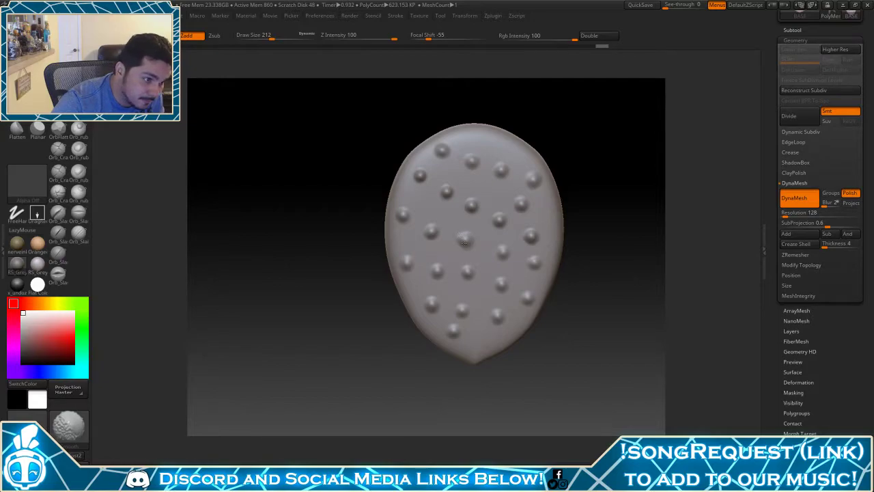
shift+drag(464, 243, 503, 232)
mouse_move(372, 300)
alt+mouse_down()
mouse_move(342, 266)
mouse_move(334, 298)
mouse_move(410, 364)
alt+mouse_up()
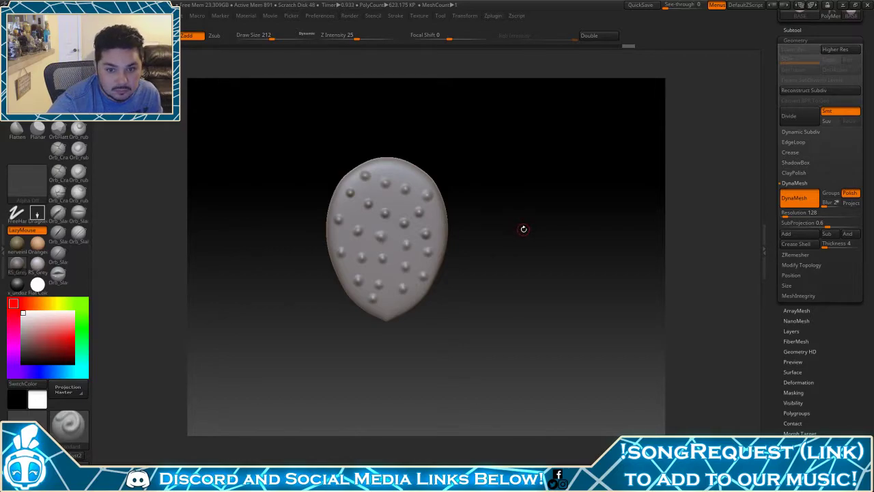
Add three Standard-brush bumps along the oval's rounded end, from its center toward one shoulder, undoing and repeating uneven ones
click(385, 165)
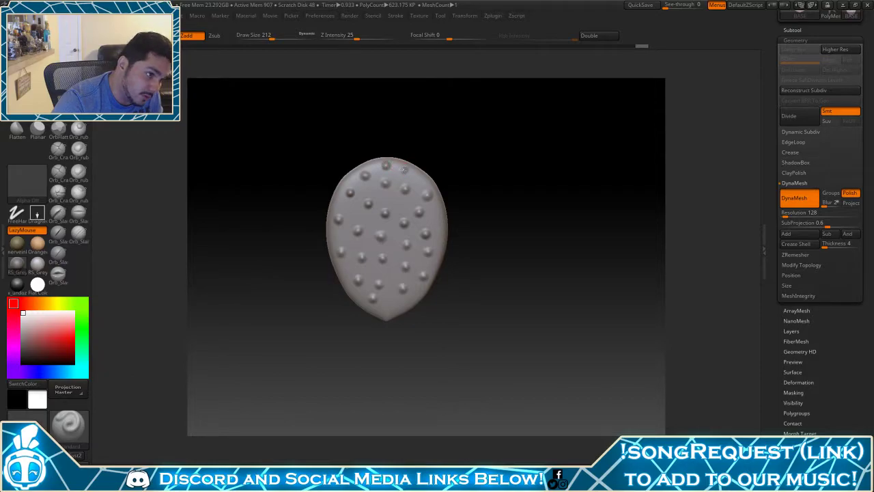
click(419, 177)
click(417, 176)
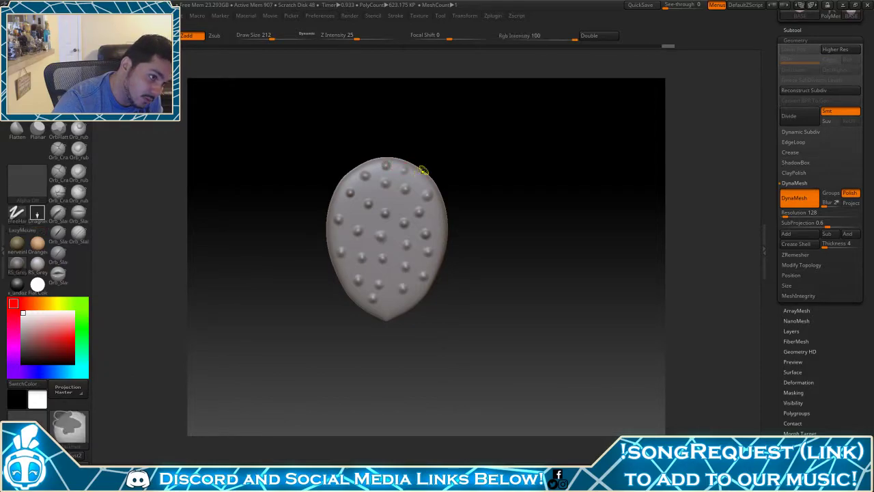
key(ctrl+z)
click(406, 168)
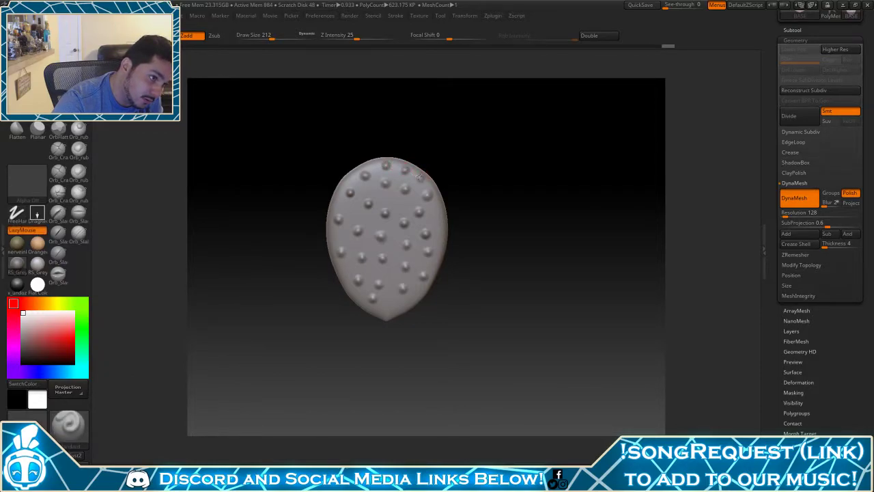
click(419, 177)
key(ctrl+z)
key(ctrl+z)
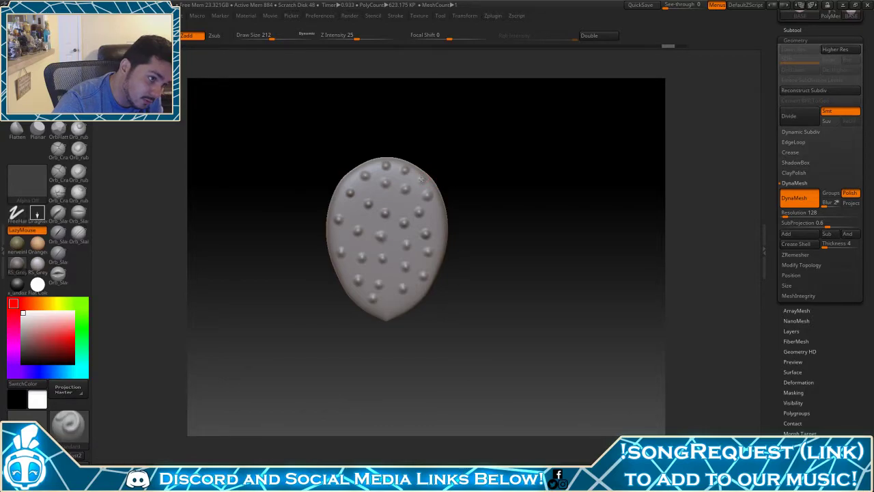
click(423, 180)
Examine the spread of bumps over the oval from far away, framed up close and from a tilted angle
alt+drag(497, 209, 502, 95)
alt+drag(505, 273, 501, 176)
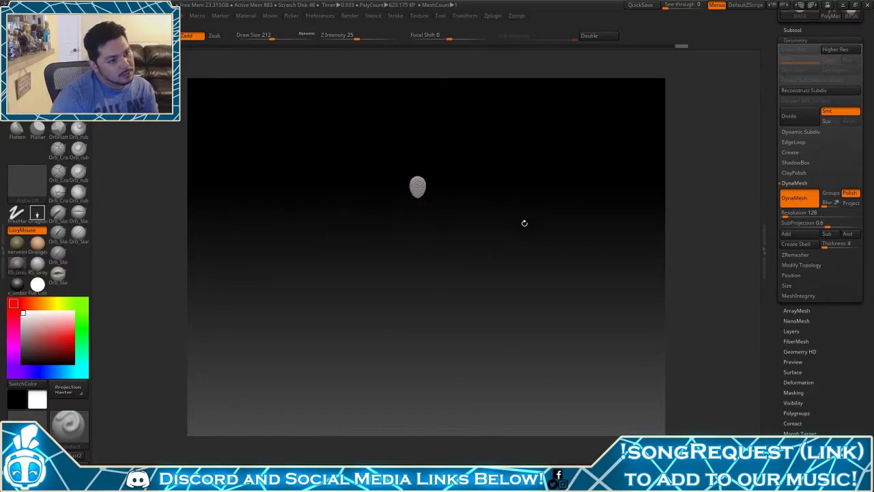
drag(522, 234, 471, 280)
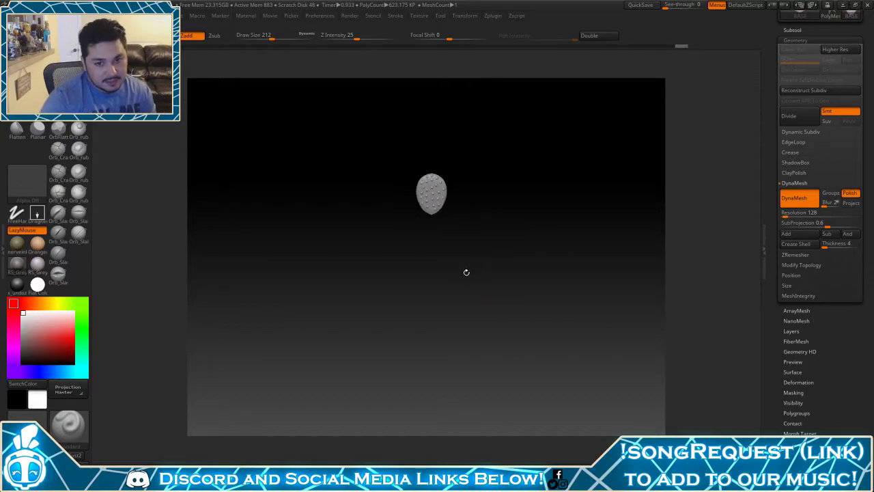
key(f)
alt+drag(578, 289, 549, 189)
alt+drag(534, 240, 548, 290)
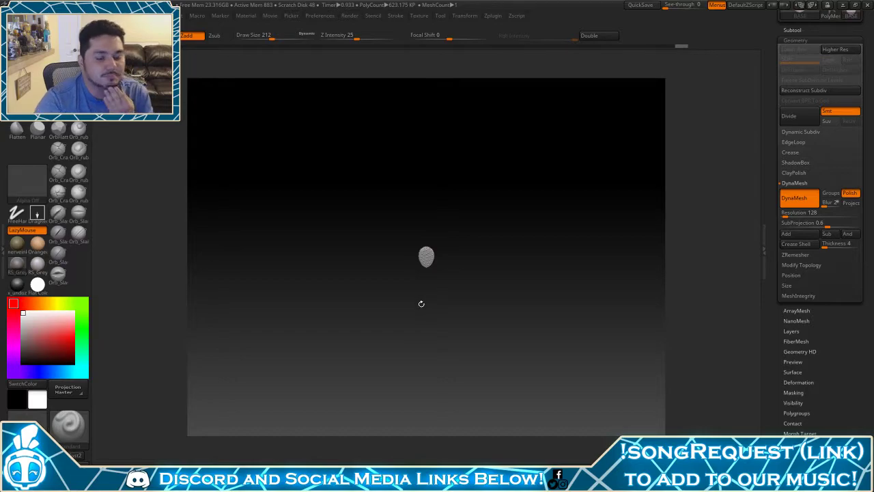
drag(419, 303, 484, 314)
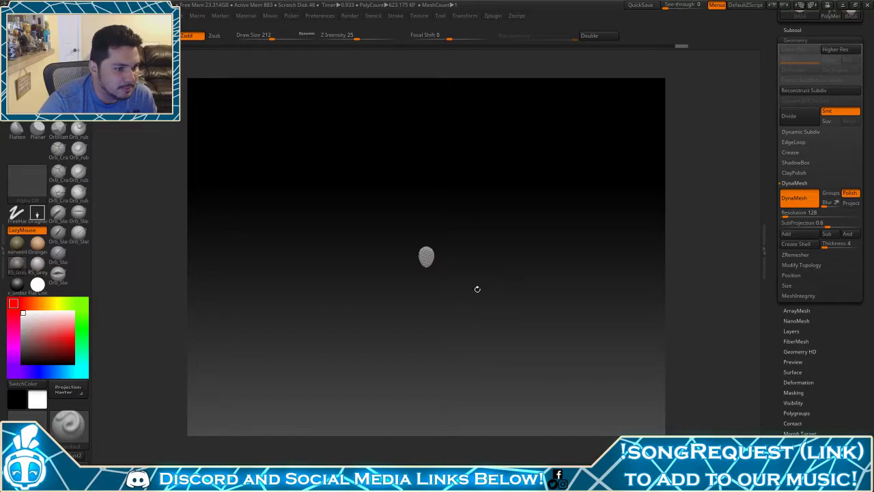
key(f)
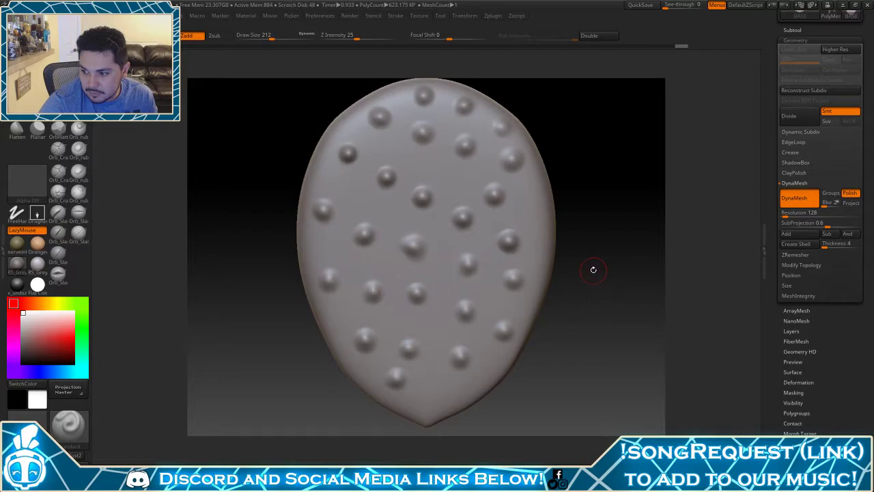
alt+drag(612, 287, 577, 239)
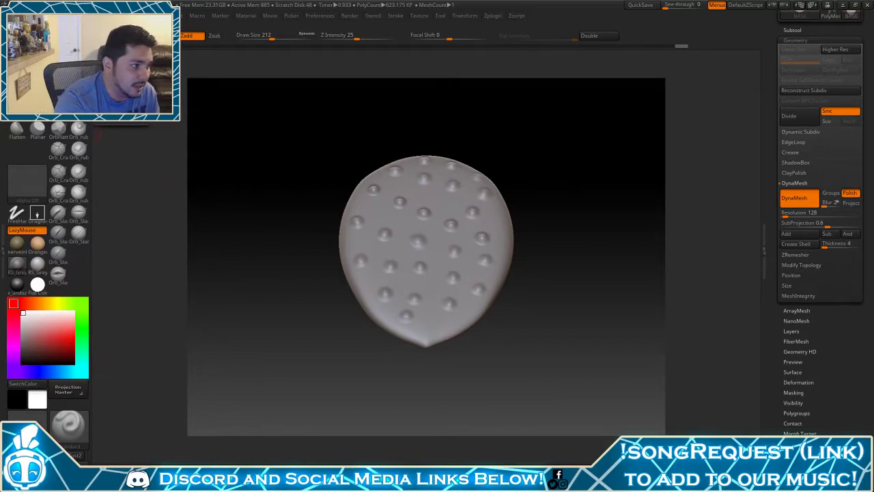
Add clay to the oval's pointed tip with the ClayTubes brush and check it from several sides
click(37, 107)
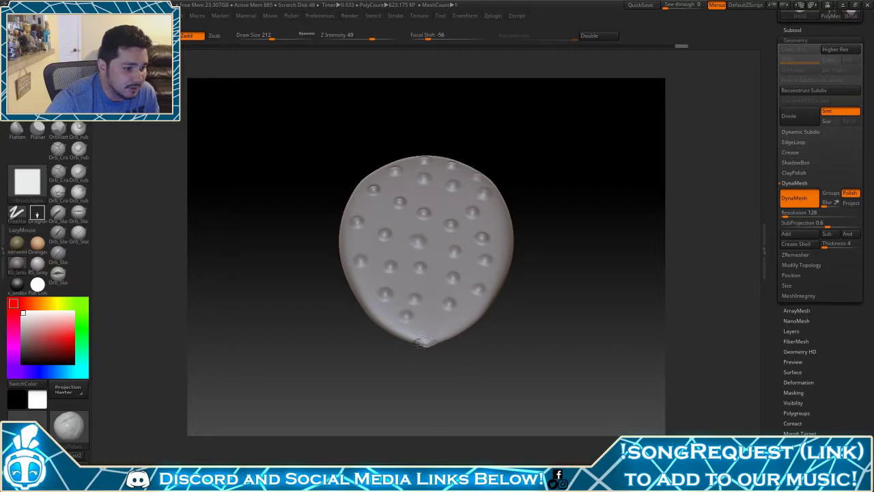
drag(452, 371, 478, 252)
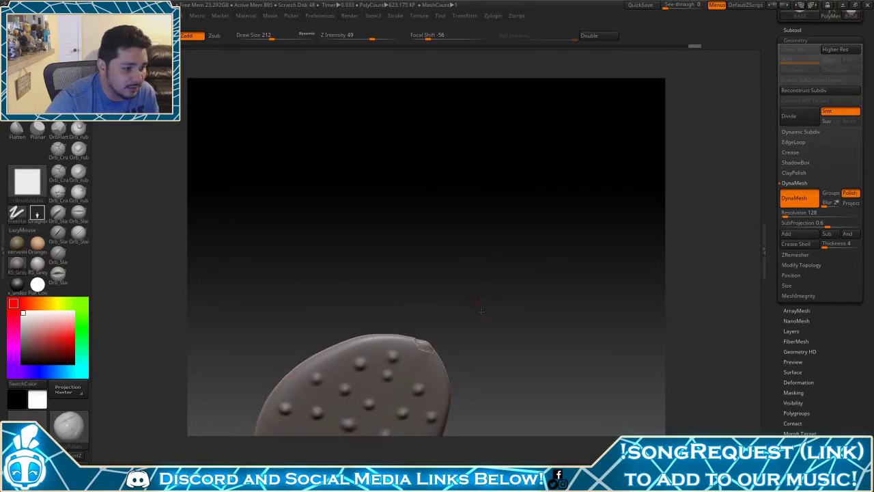
drag(481, 312, 362, 369)
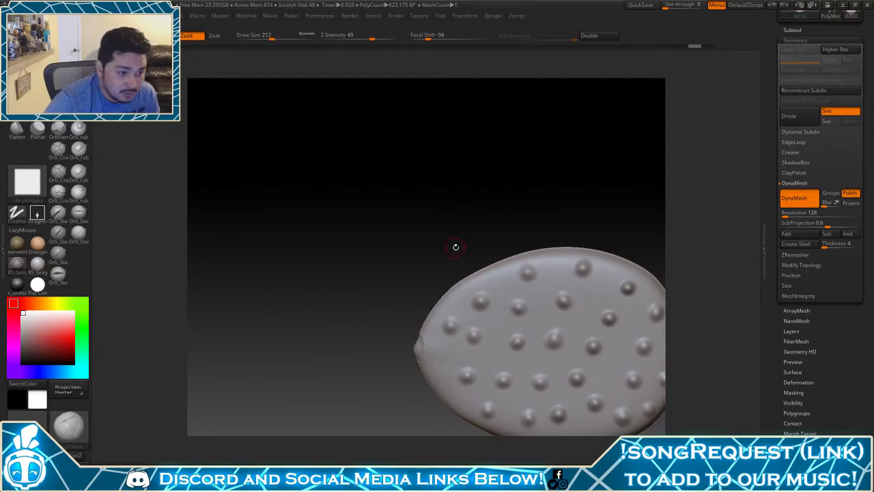
alt+drag(455, 247, 503, 186)
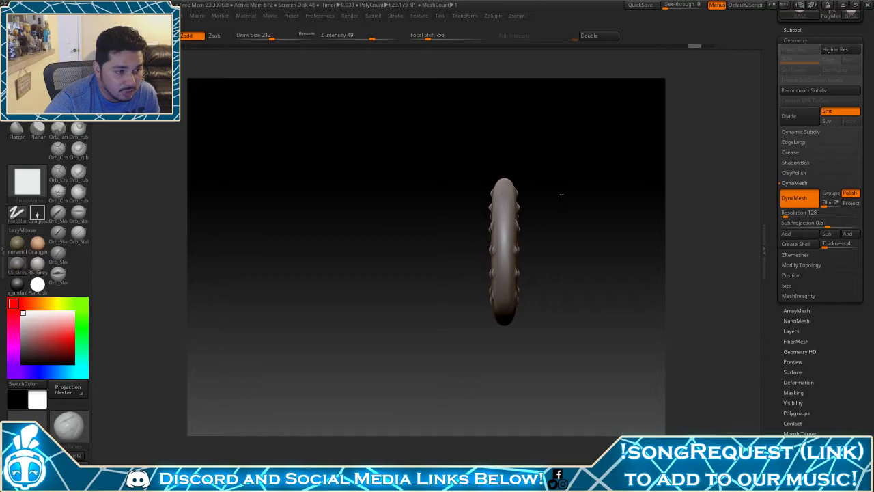
Try a wider ClayTubes stroke across the oval's tip at draw size 415
key(space)
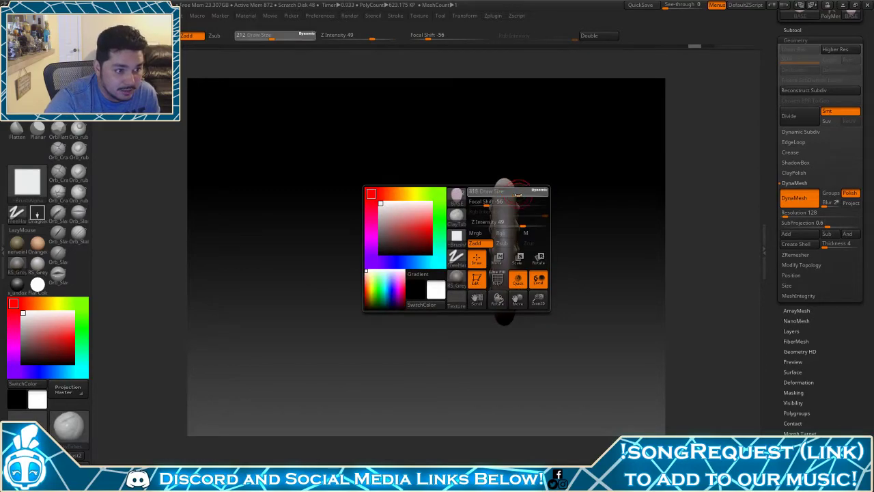
drag(505, 184, 612, 220)
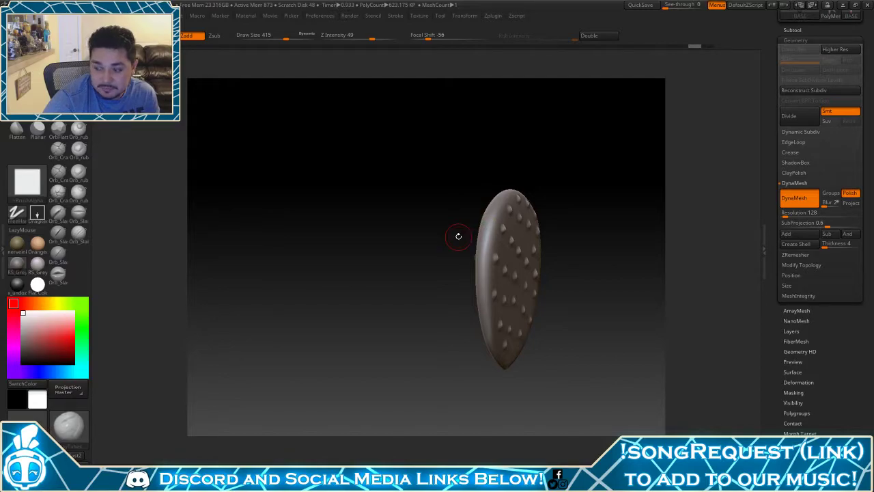
drag(580, 297, 585, 204)
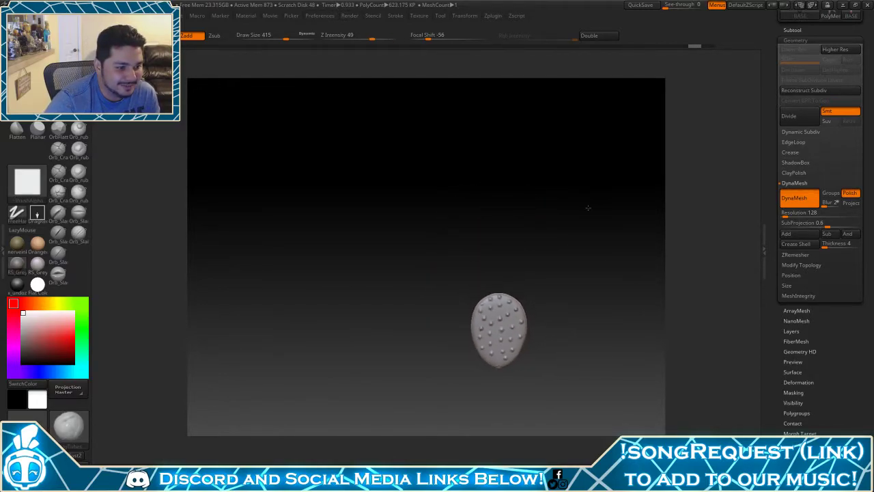
key(f)
drag(478, 366, 512, 361)
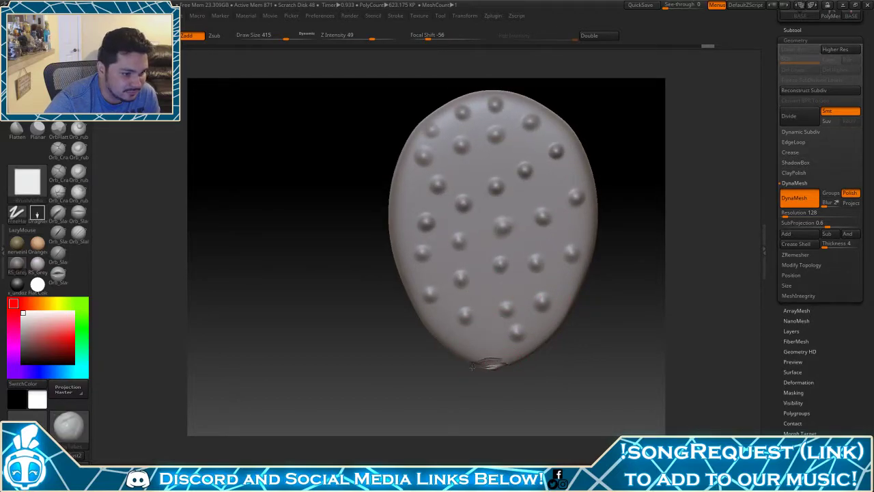
key(b)
key(m)
key(v)
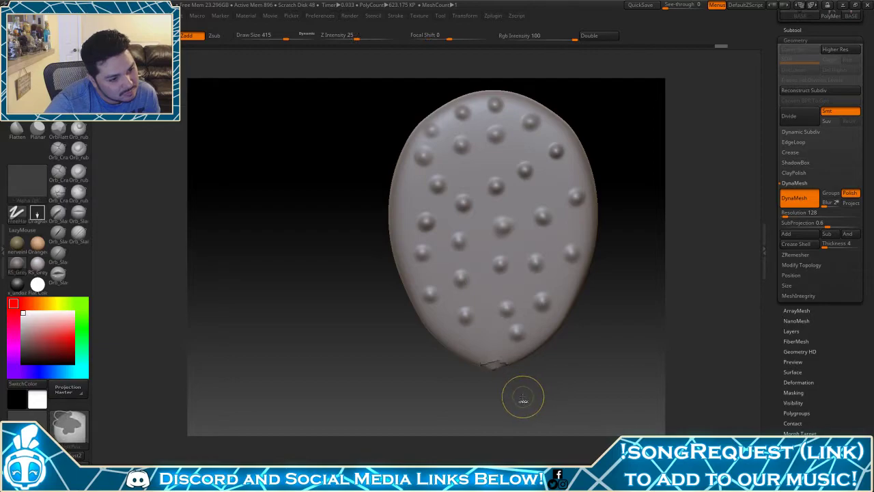
key(b)
key(s)
key(t)
mouse_move(458, 387)
ctrl+right_down()
mouse_move(417, 322)
mouse_move(428, 273)
mouse_move(475, 240)
mouse_move(408, 330)
ctrl+right_up()
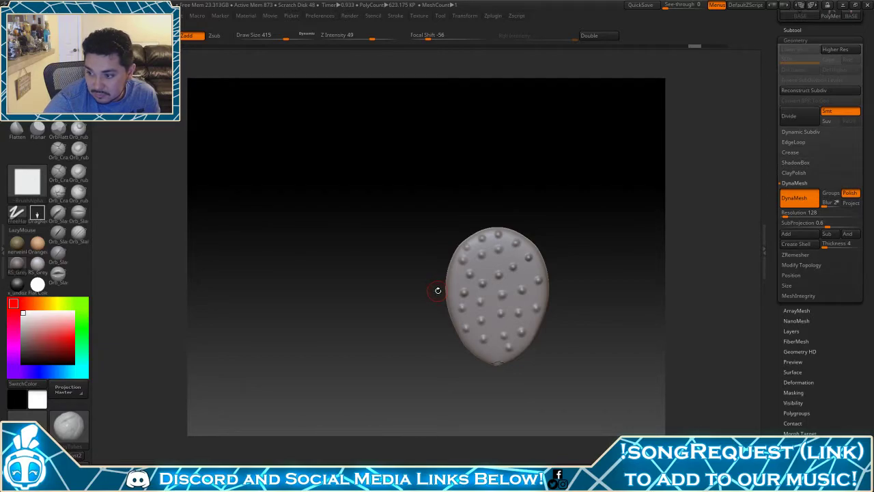
Build up the faint bump on the oval's upper shoulder using the Clay brush at draw size 305, and smooth the neighboring bump
key(f)
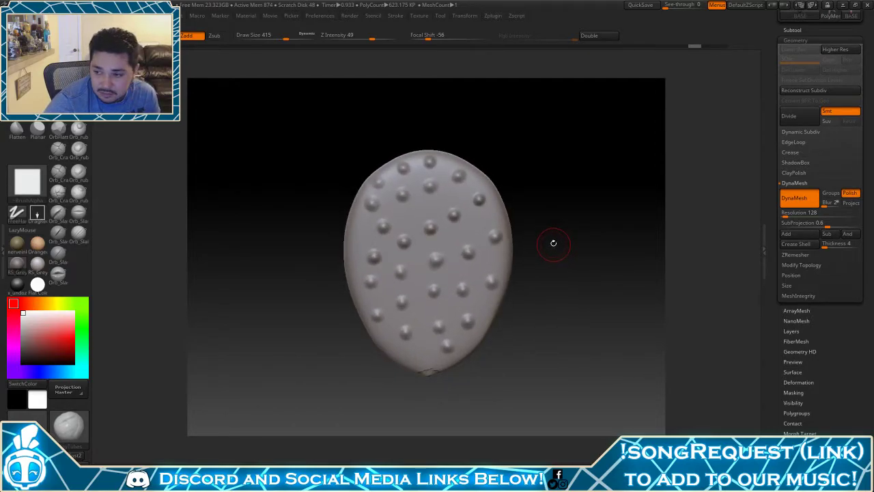
alt+drag(553, 243, 578, 280)
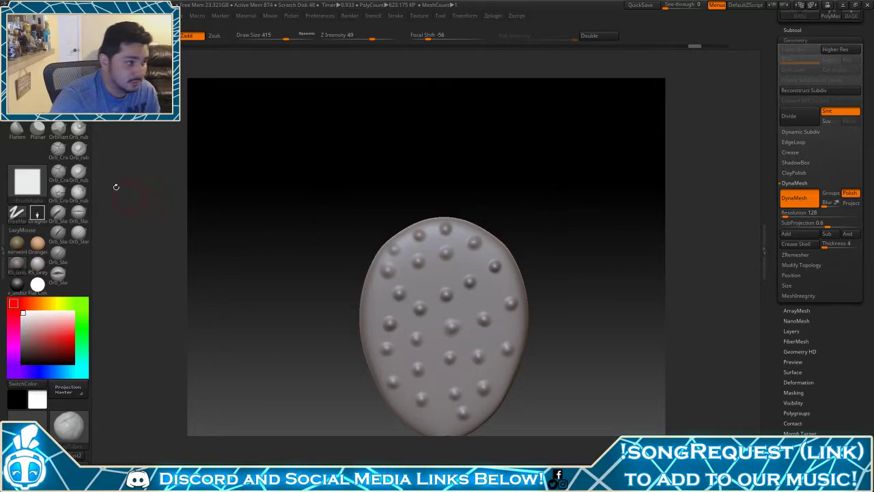
click(79, 127)
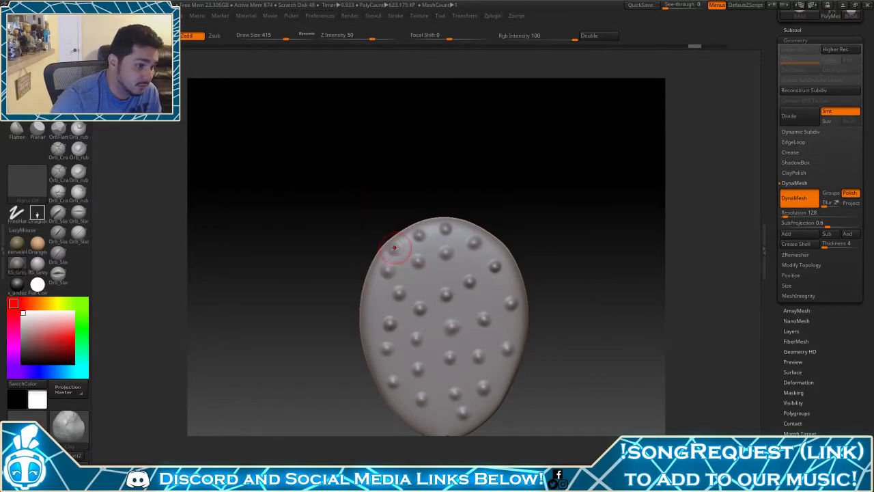
key(space)
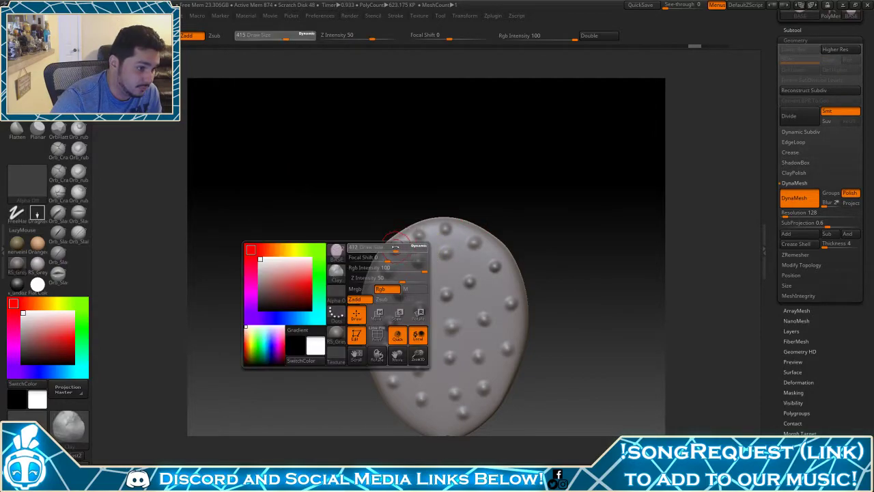
drag(395, 246, 390, 247)
click(398, 246)
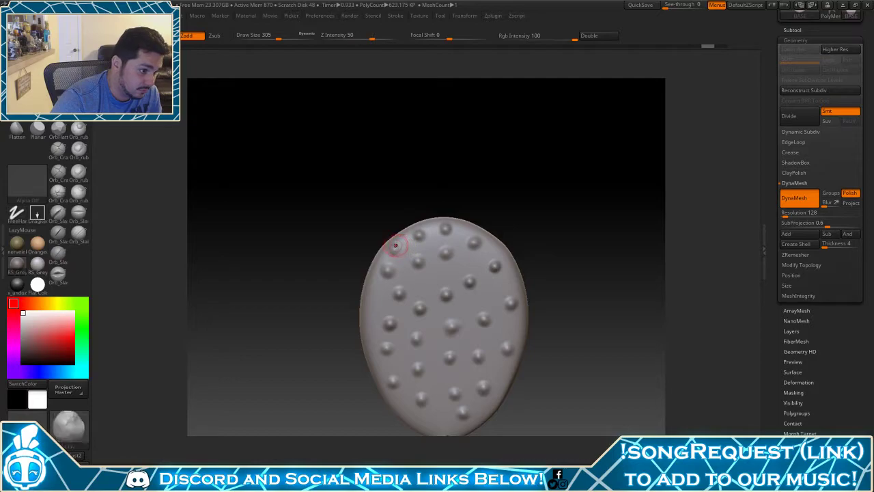
click(396, 246)
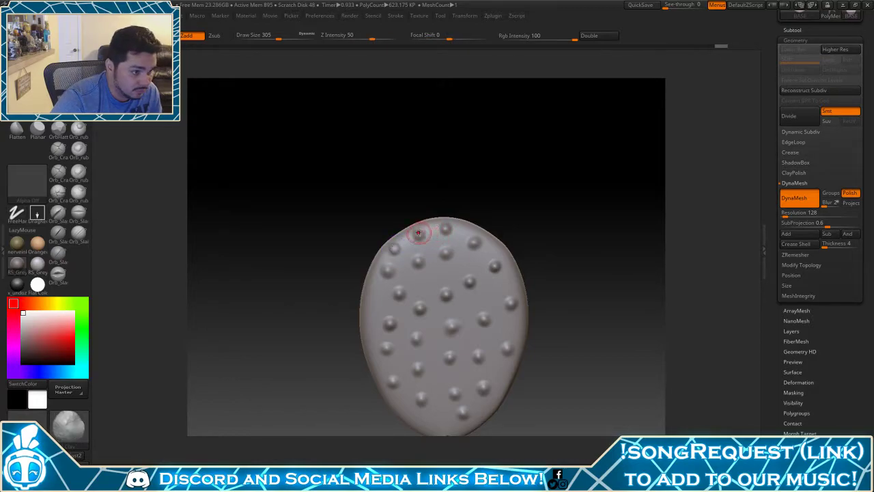
shift+click(418, 233)
mouse_move(550, 256)
alt+mouse_down()
mouse_move(550, 215)
mouse_move(523, 201)
mouse_move(429, 211)
mouse_move(445, 211)
alt+mouse_up()
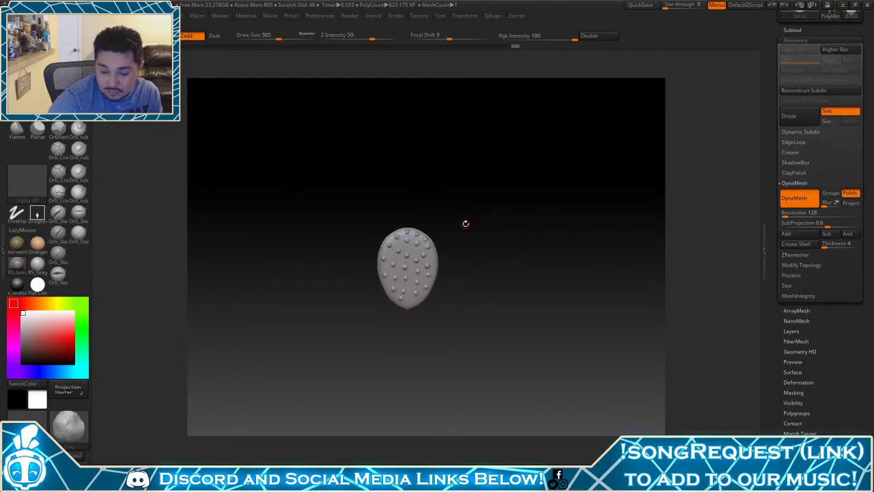
alt+drag(481, 236, 510, 292)
alt+drag(505, 158, 515, 254)
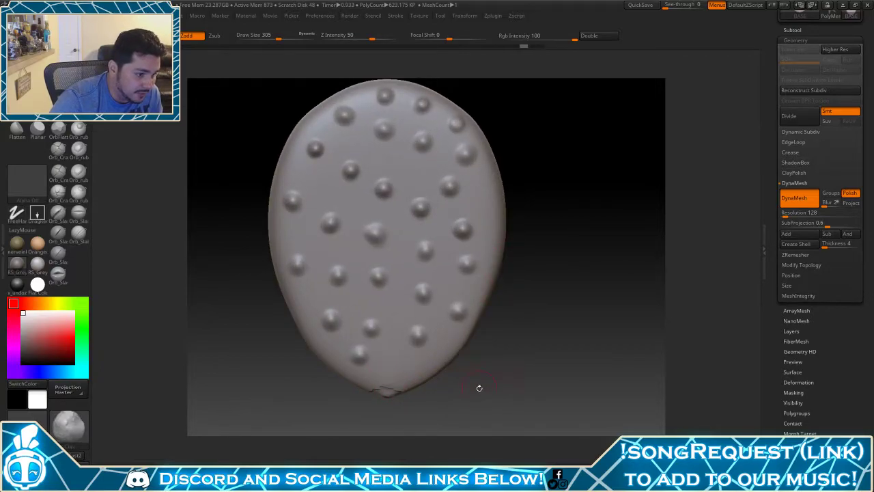
Try short ClayTubes strokes on both faces of the oval's pointed tip at draw size 305
alt+drag(476, 384, 478, 335)
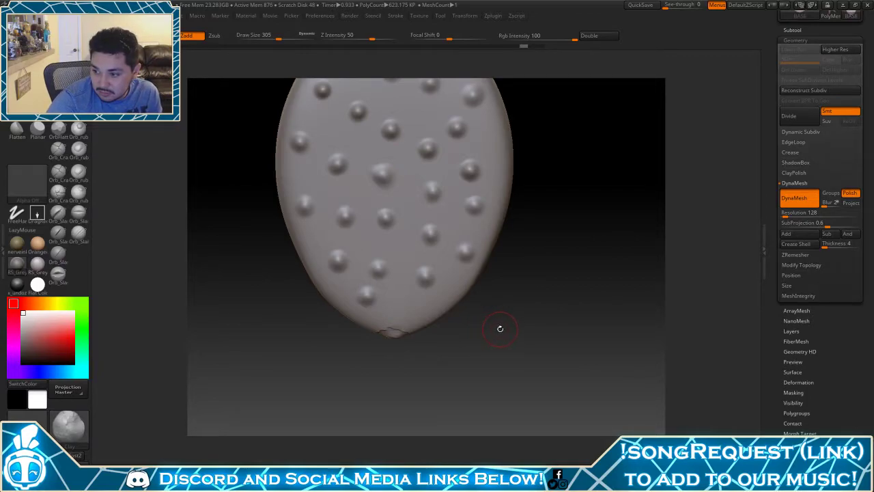
mouse_move(530, 359)
alt+mouse_down()
mouse_move(512, 290)
mouse_move(523, 318)
alt+mouse_up()
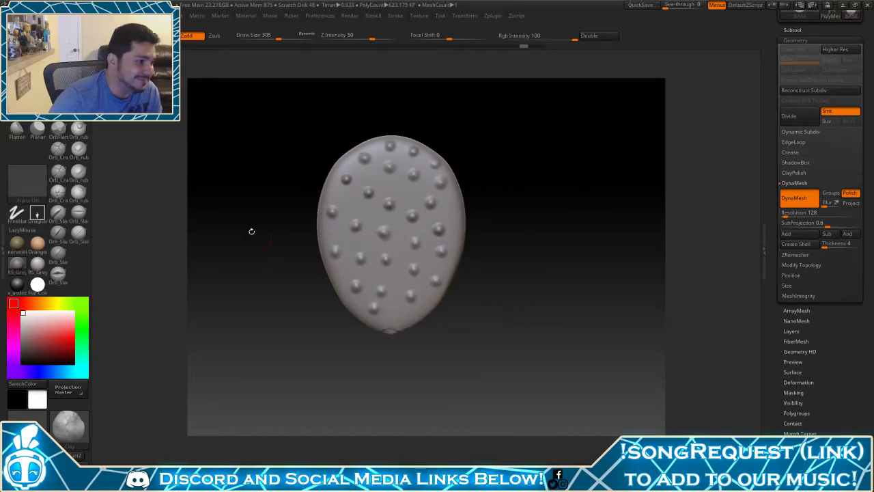
click(58, 107)
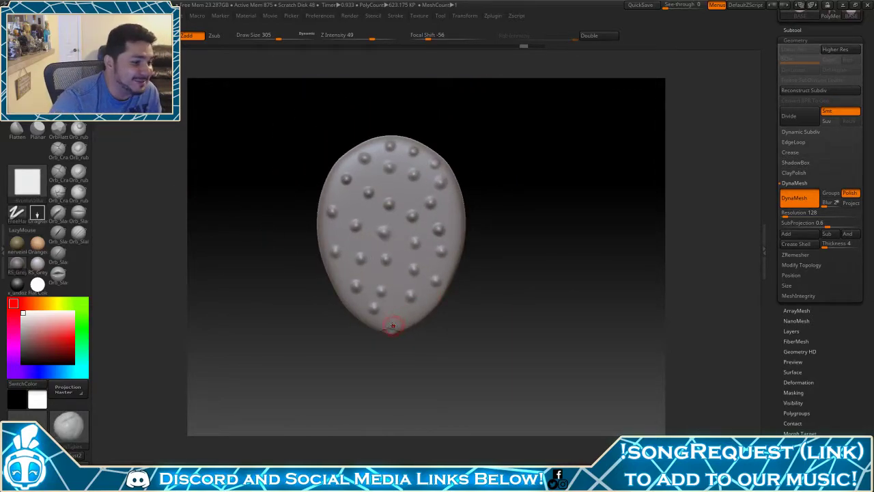
drag(388, 325, 389, 329)
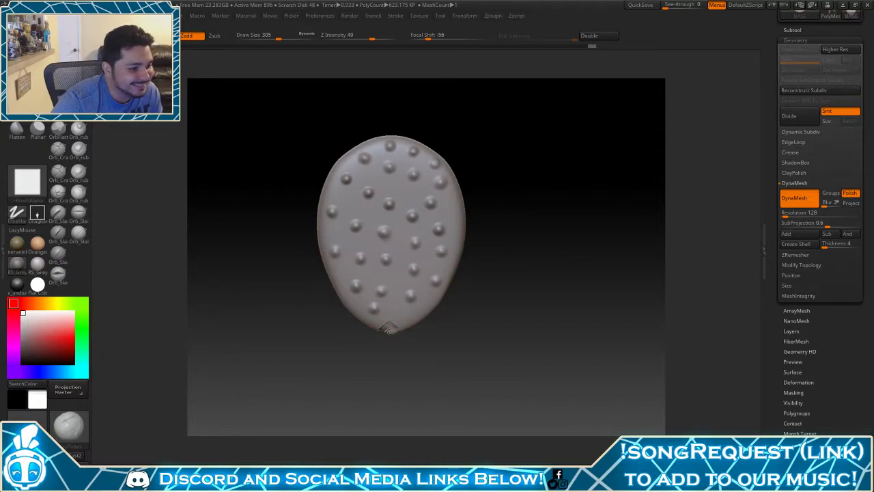
drag(419, 364, 455, 335)
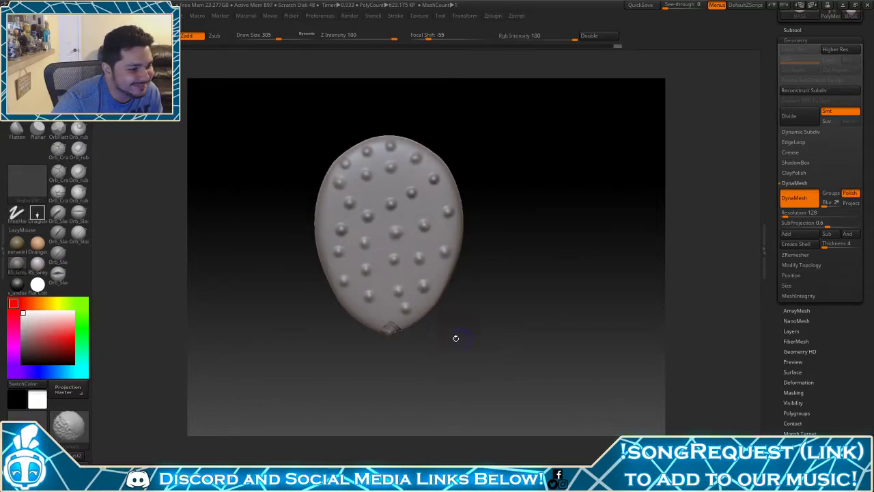
drag(381, 332, 388, 332)
mouse_move(377, 373)
mouse_down()
mouse_move(399, 339)
mouse_move(432, 327)
mouse_move(427, 275)
mouse_move(441, 250)
mouse_up()
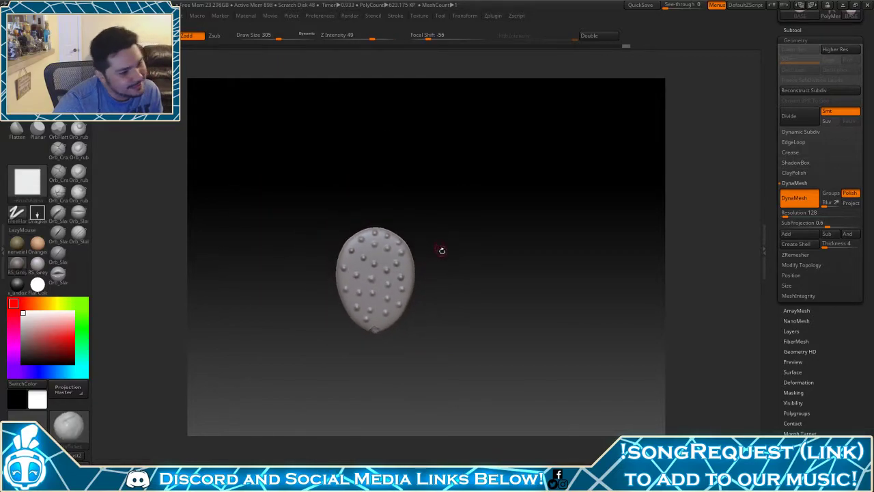
Undo the latest ClayTubes strokes on the oval's pointed tip
key(ctrl+z)
key(ctrl+z)
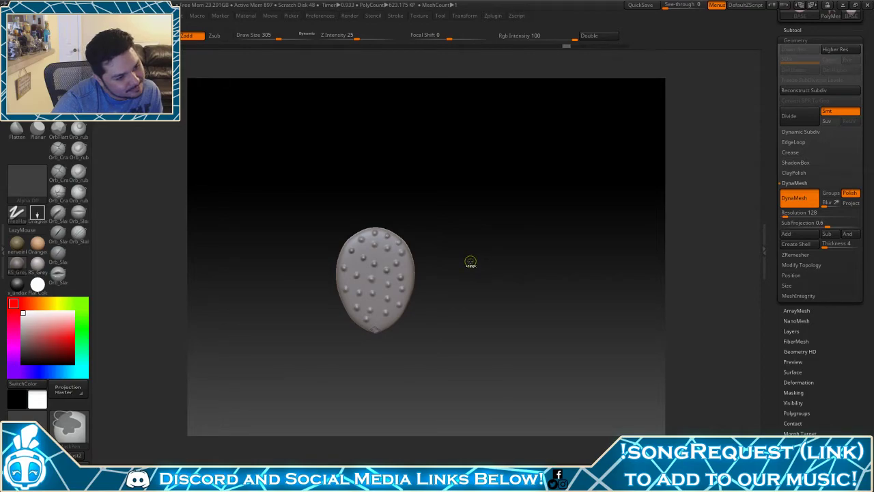
key(ctrl+z)
key(ctrl+z)
key(ctrl+z)
drag(473, 276, 481, 272)
key(ctrl+z)
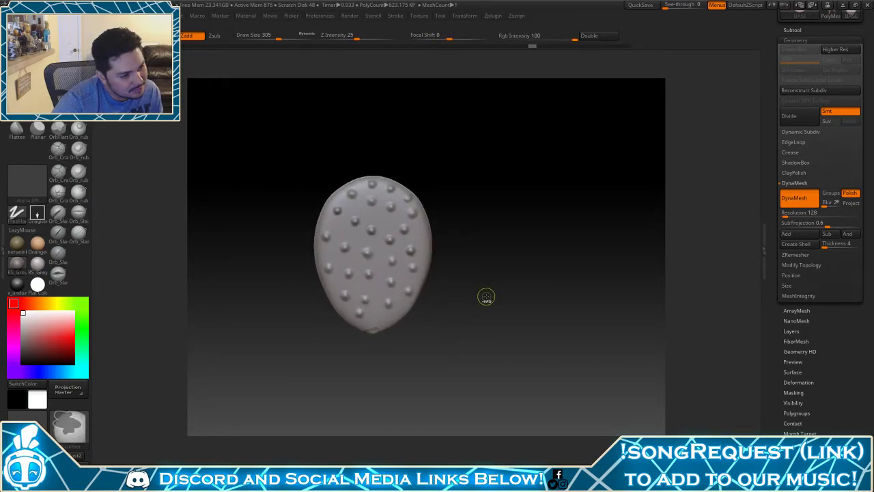
key(ctrl+z)
Show both meshes, select the small piece at the oval's tip and lower its subdivision level to 4
mouse_move(487, 296)
mouse_down()
mouse_move(471, 184)
mouse_move(471, 236)
mouse_move(487, 244)
mouse_move(478, 313)
mouse_move(459, 342)
mouse_up()
click(275, 468)
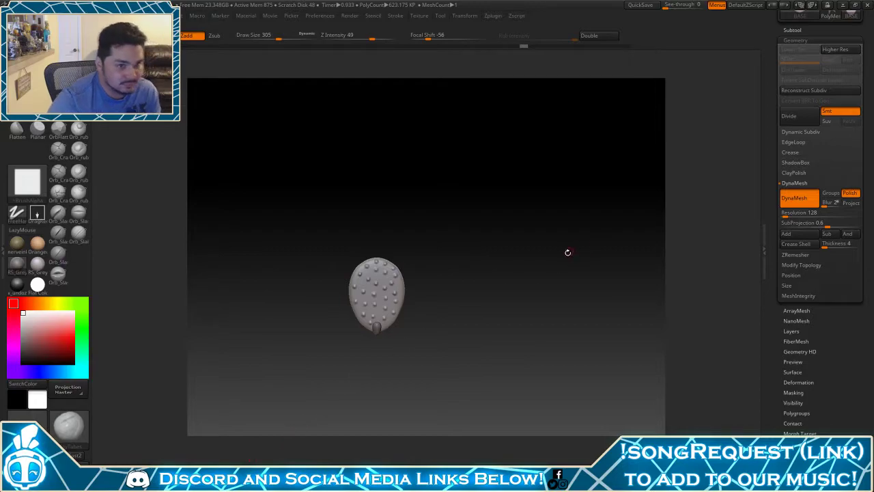
key(Down)
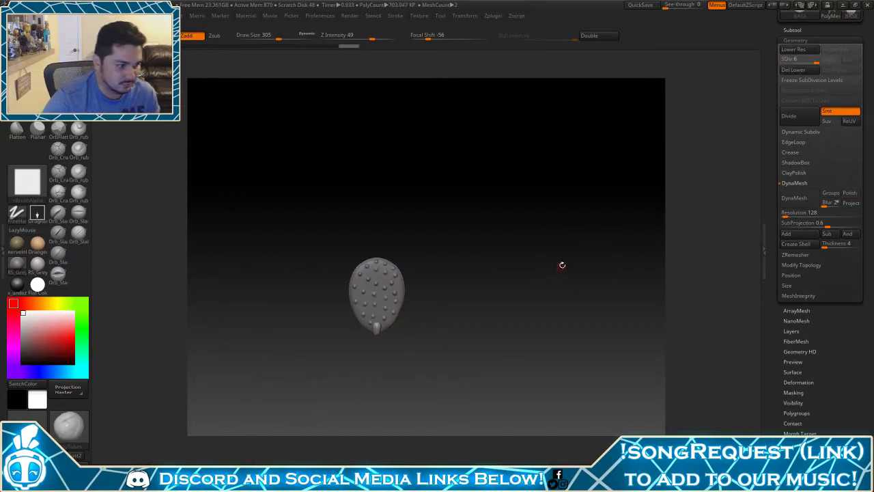
click(793, 49)
click(793, 49)
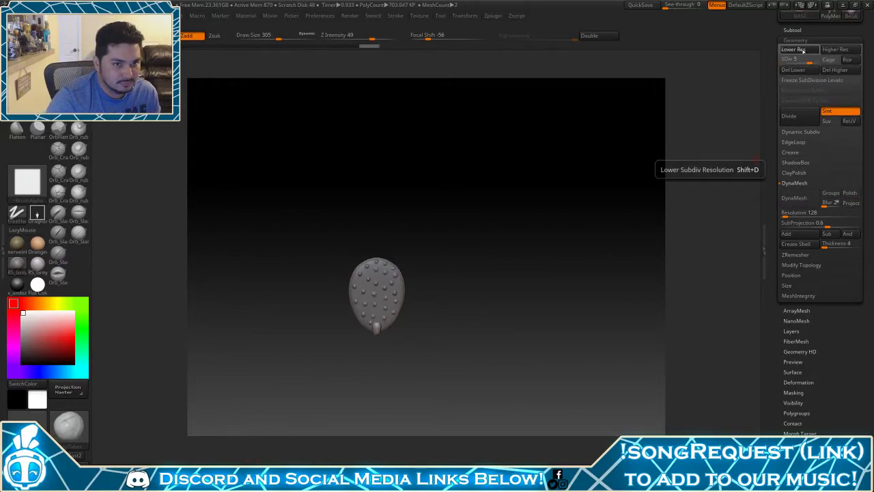
key(f)
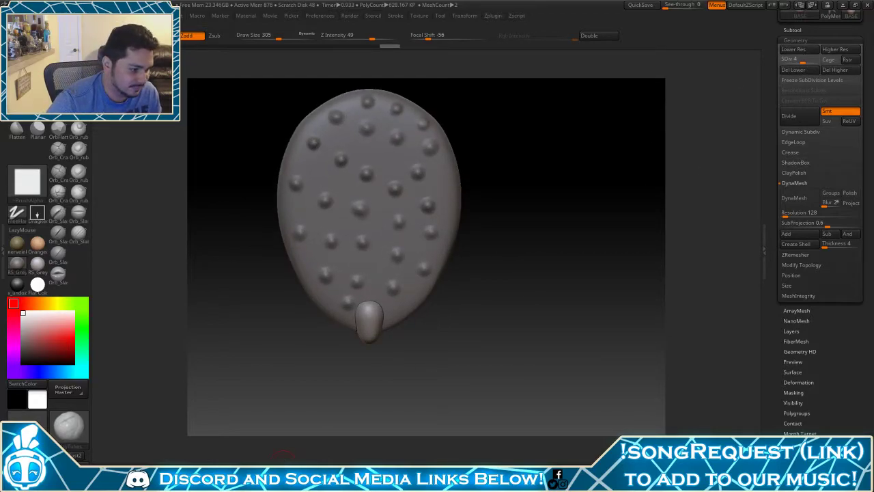
Isolate the small piece, delete its lower subdivision levels and agree to freeze the subdivision levels for DynaMesh
drag(321, 402, 465, 261)
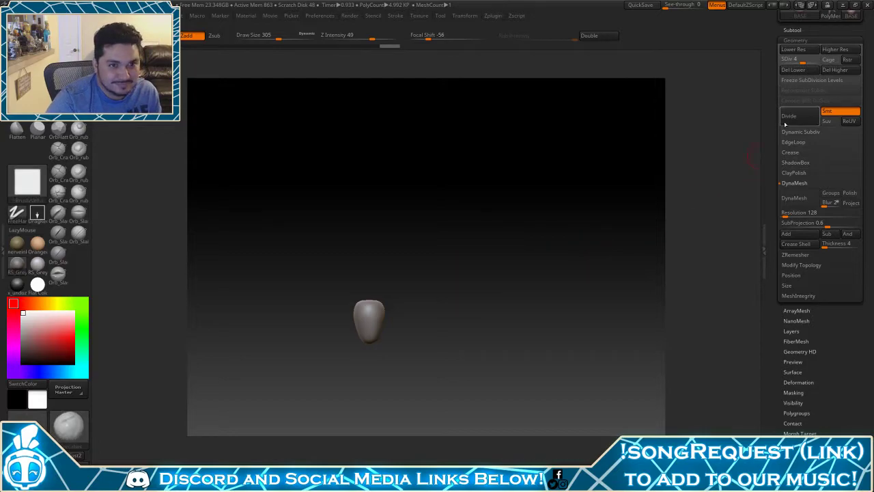
click(793, 70)
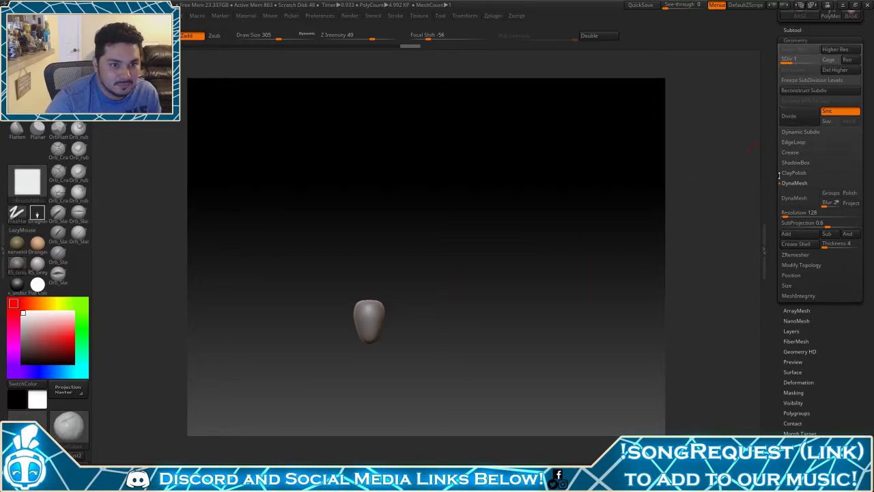
click(794, 198)
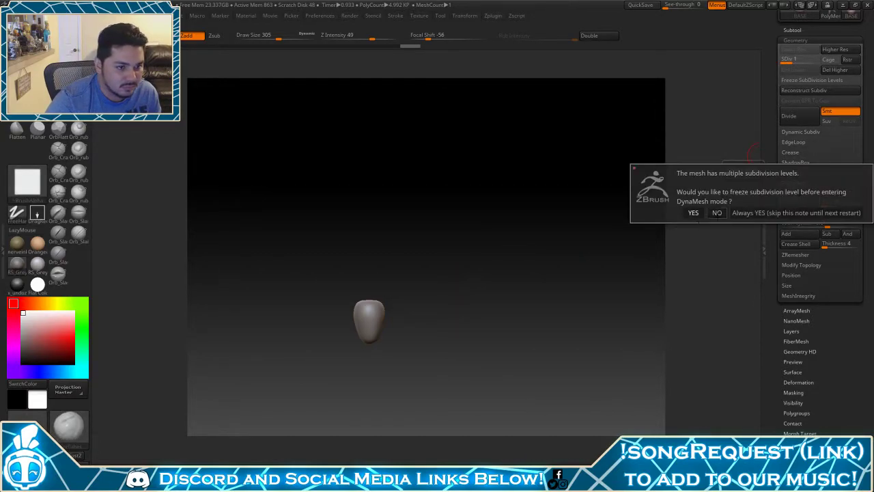
click(693, 212)
alt+drag(501, 312, 556, 398)
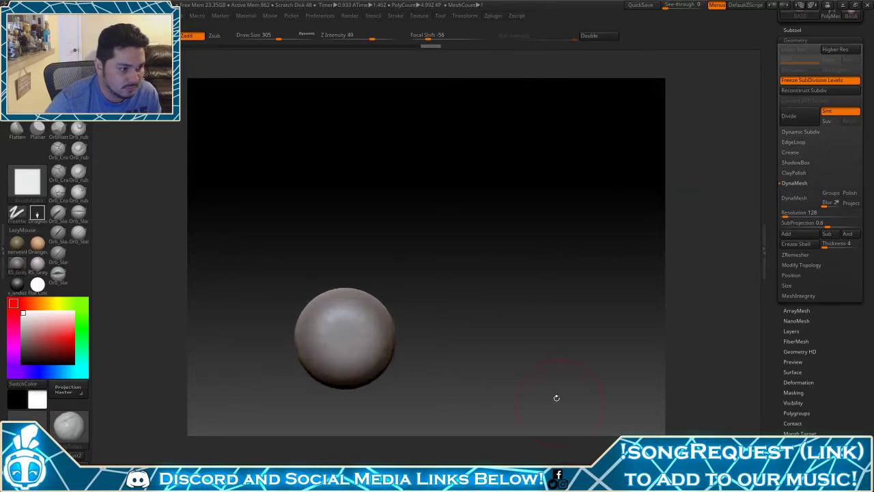
alt+drag(507, 337, 600, 251)
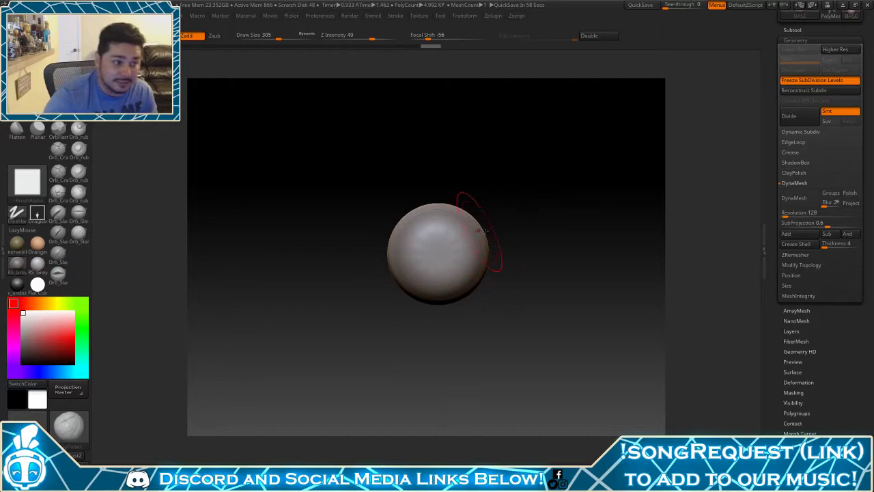
Carve a shallow round recess in the small piece's top end at draw size 80 and convert it to DynaMesh at resolution 128
key(space)
drag(561, 234, 544, 226)
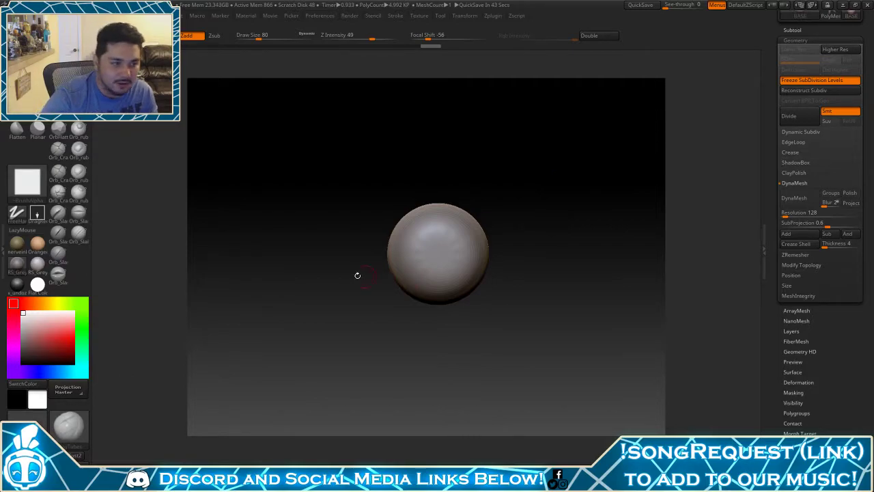
drag(424, 245, 440, 244)
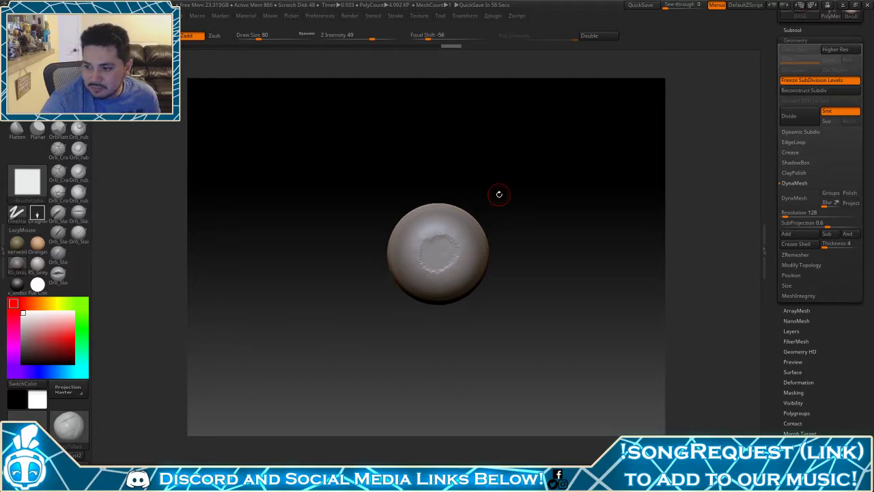
mouse_move(523, 214)
alt+mouse_down()
mouse_move(540, 248)
mouse_move(538, 214)
alt+mouse_up()
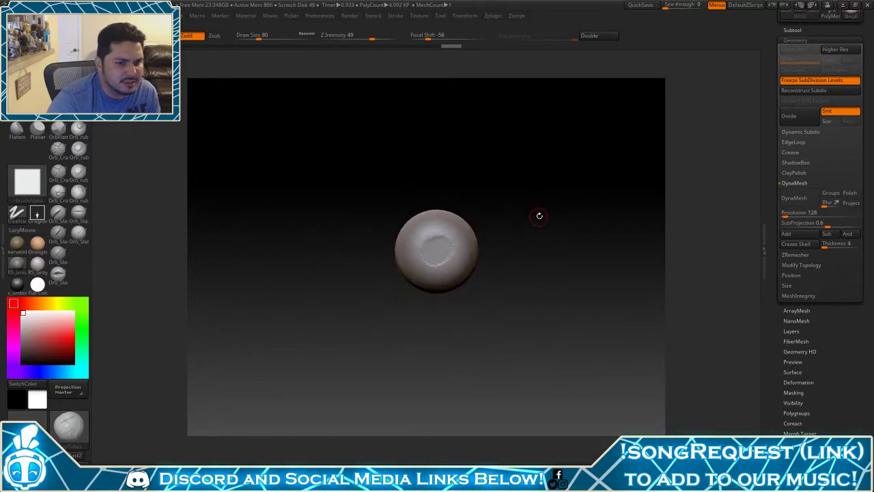
click(785, 202)
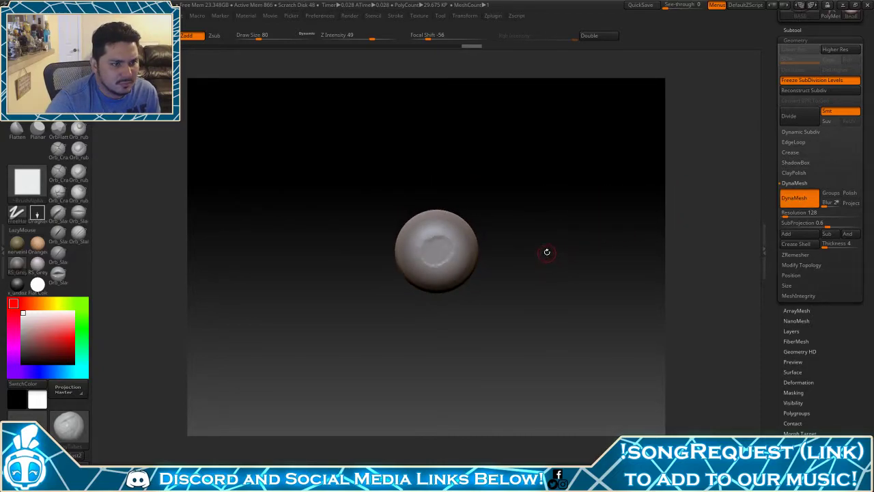
alt+drag(546, 252, 568, 280)
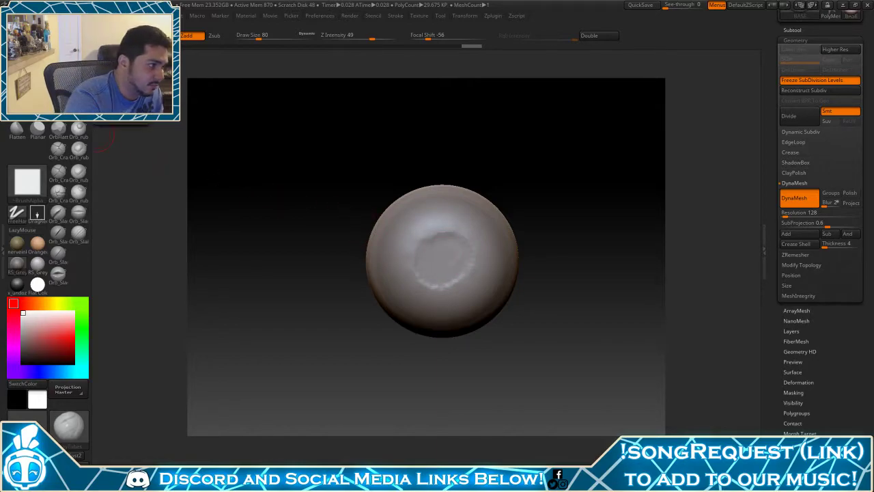
Deepen the recess with the ClayBuildup brush at Z intensity 20 and build up circular ridges around its rim
click(38, 107)
mouse_move(461, 258)
mouse_down()
mouse_move(430, 273)
mouse_move(414, 266)
mouse_move(441, 276)
mouse_move(462, 244)
mouse_move(423, 260)
mouse_move(441, 270)
mouse_move(454, 263)
mouse_up()
mouse_move(555, 283)
mouse_down()
mouse_move(558, 214)
mouse_move(562, 270)
mouse_up()
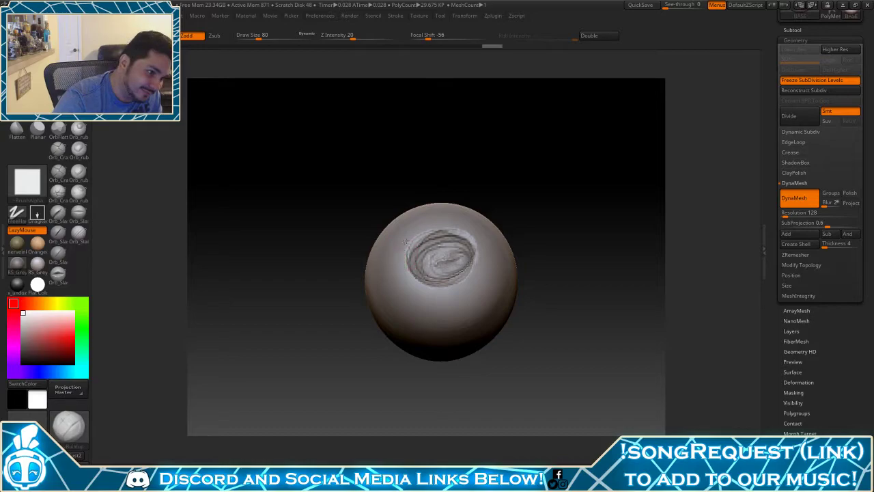
mouse_move(405, 241)
mouse_down()
mouse_move(442, 218)
mouse_move(478, 235)
mouse_move(475, 271)
mouse_move(429, 297)
mouse_move(406, 247)
mouse_move(400, 282)
mouse_up()
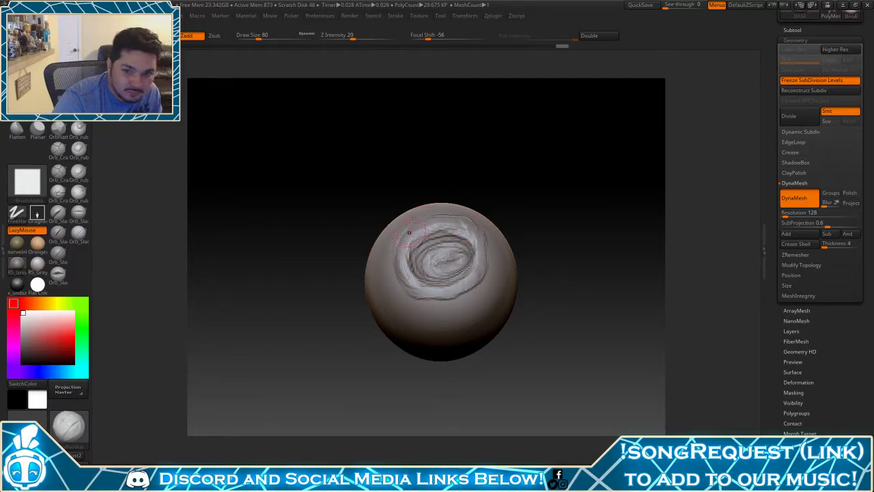
drag(488, 223, 422, 238)
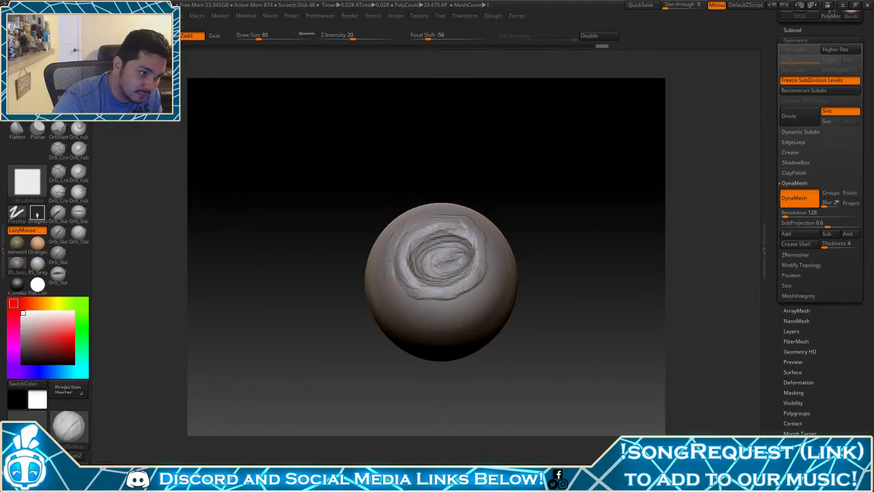
mouse_move(387, 280)
mouse_down()
mouse_move(417, 300)
mouse_move(484, 280)
mouse_move(432, 215)
mouse_up()
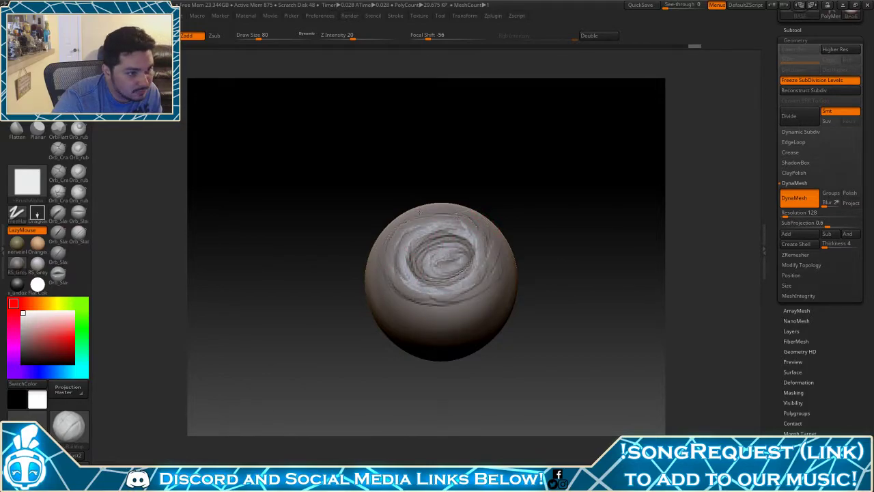
mouse_move(557, 284)
mouse_down()
mouse_move(554, 219)
mouse_move(552, 239)
mouse_move(541, 236)
mouse_up()
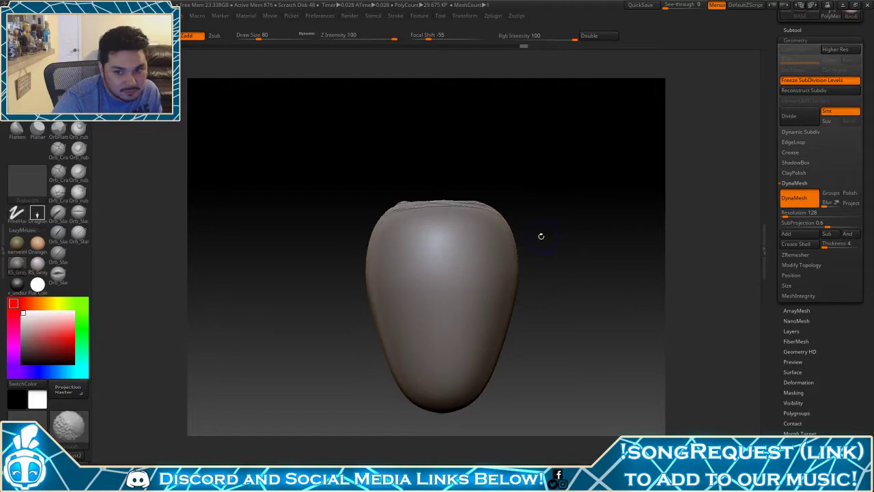
Switch to the Standard brush, try a bump on the small piece's upper side and undo the stroke
click(37, 108)
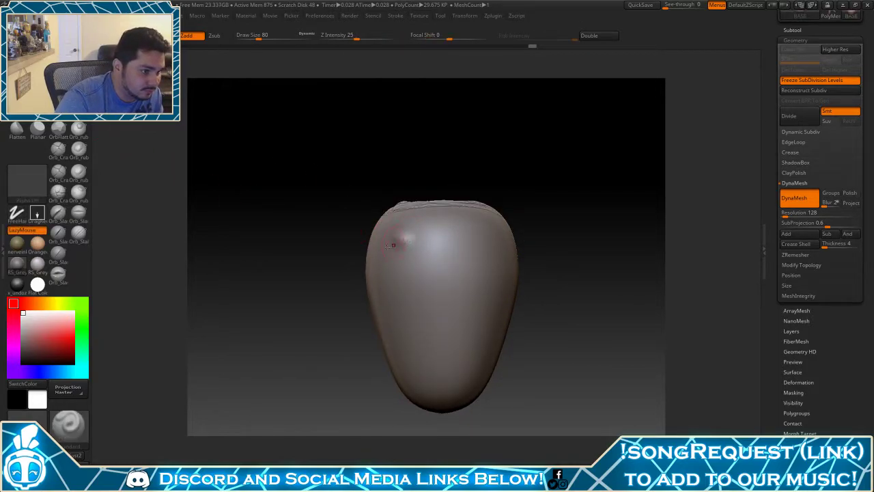
right_drag(400, 240, 400, 275)
mouse_move(516, 235)
mouse_down()
mouse_move(511, 220)
mouse_move(375, 237)
mouse_move(387, 248)
mouse_up()
key(ctrl+z)
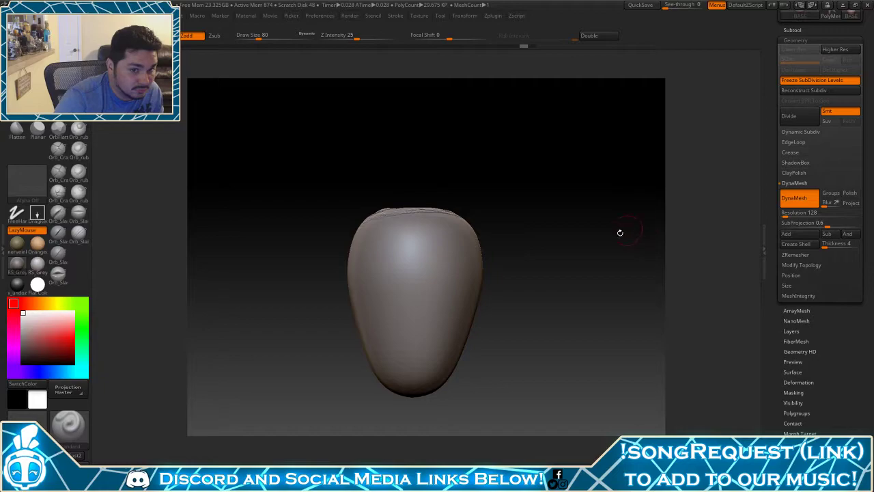
Enable Polish, set the DynaMesh resolution to 312 and remesh the small piece
click(845, 194)
click(799, 212)
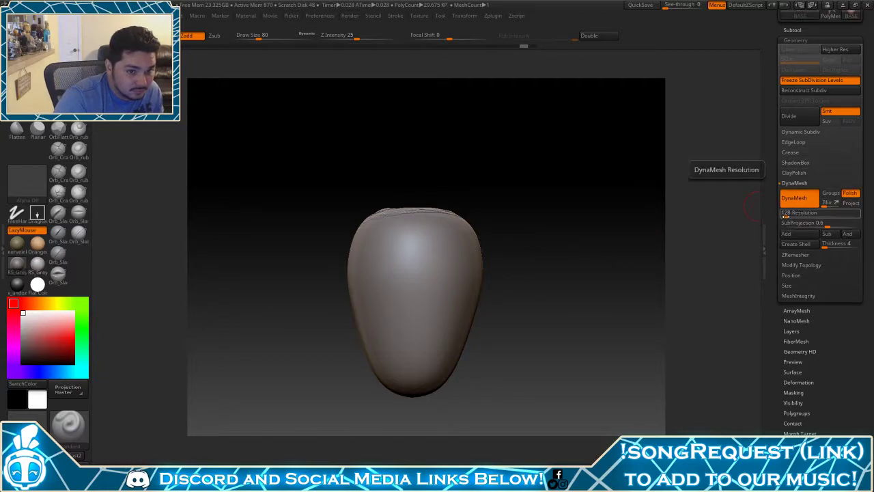
text(312)
key(Return)
mouse_move(565, 249)
ctrl+mouse_down()
mouse_move(557, 284)
mouse_move(579, 349)
mouse_move(614, 260)
ctrl+mouse_up()
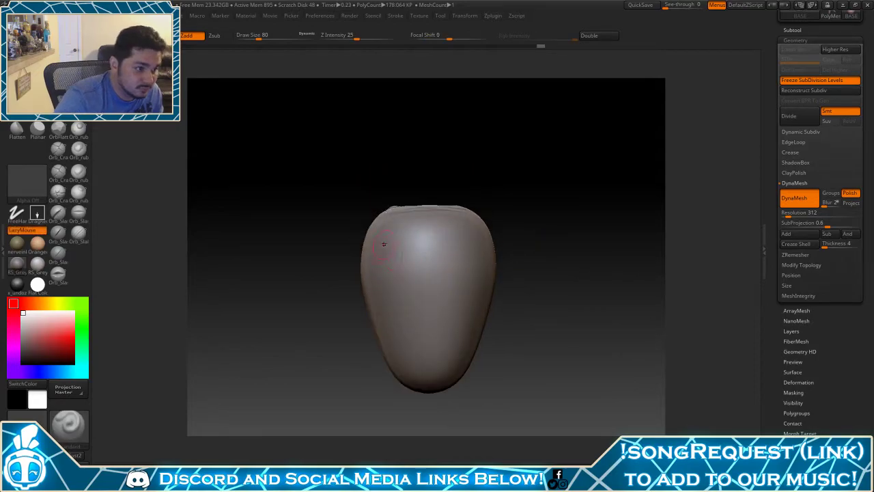
Sculpt small round bumps around the small piece's sides with the Standard brush at draw size 80 and Z intensity 25
drag(385, 239, 425, 270)
drag(384, 308, 386, 344)
mouse_move(458, 321)
mouse_down()
mouse_move(452, 263)
mouse_move(424, 231)
mouse_up()
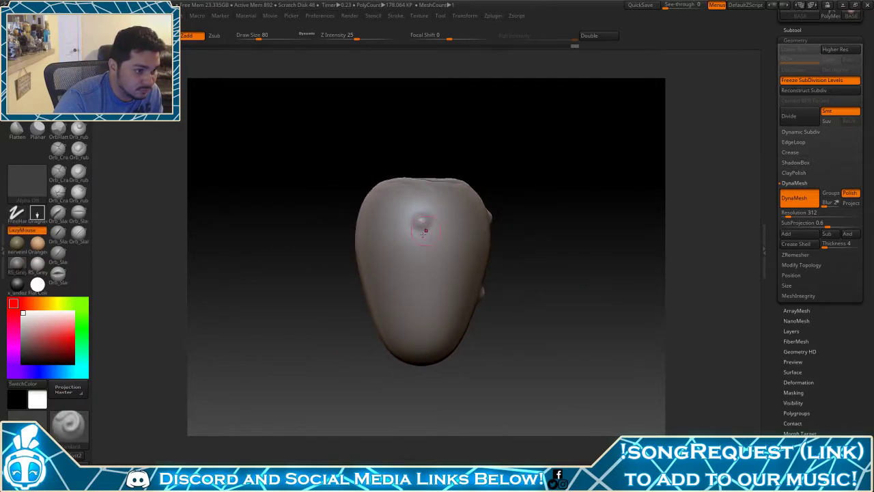
drag(409, 295, 408, 299)
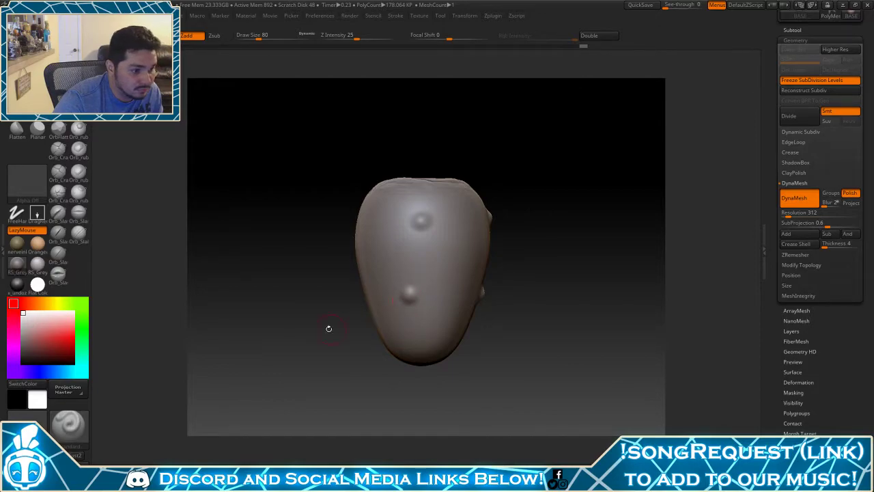
drag(329, 328, 418, 262)
mouse_move(345, 321)
mouse_down()
mouse_move(382, 287)
mouse_move(353, 288)
mouse_up()
drag(357, 242, 372, 251)
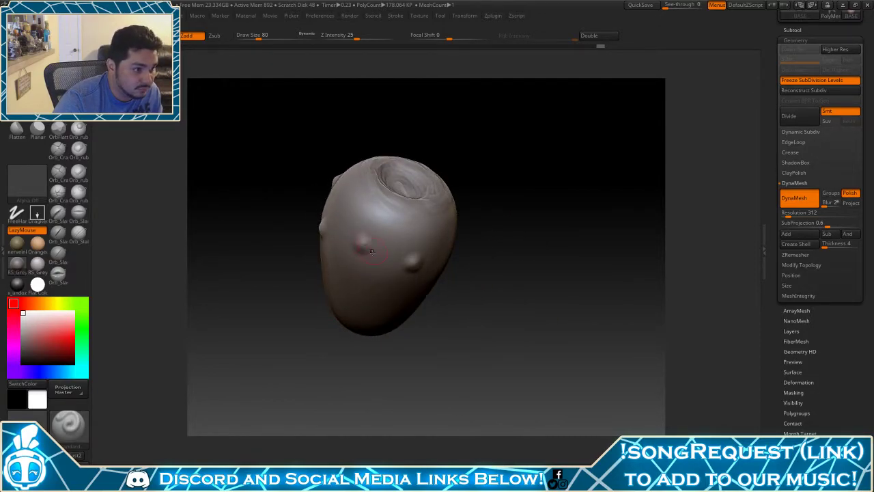
mouse_move(303, 322)
alt+mouse_down()
mouse_move(443, 331)
mouse_move(408, 264)
alt+mouse_up()
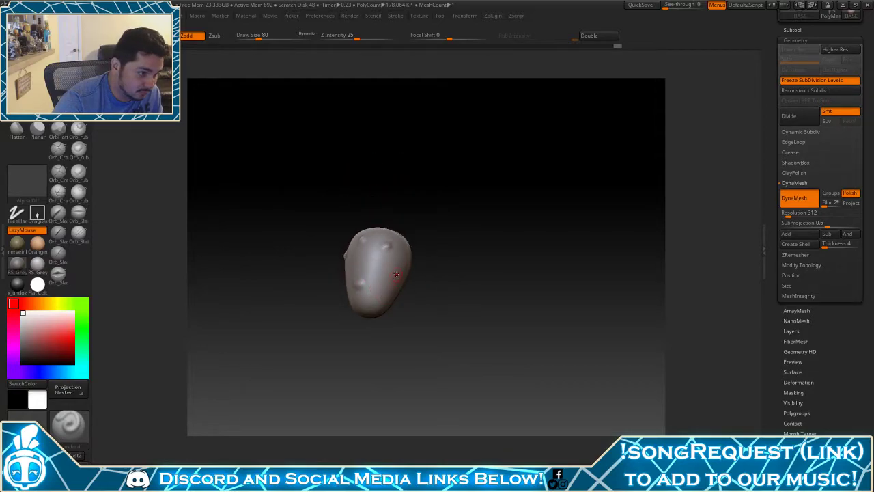
Show the large oval to compare its bumps with the small piece's, and isolate the small piece again
alt+drag(425, 322, 432, 224)
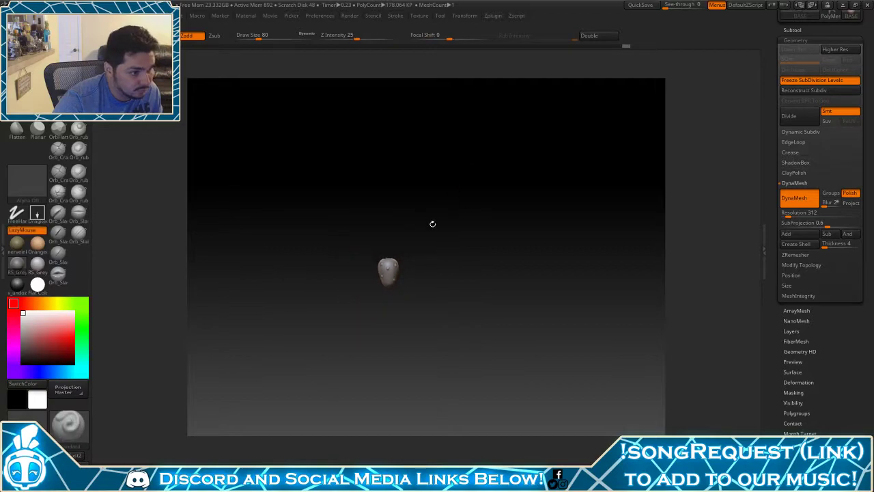
click(255, 454)
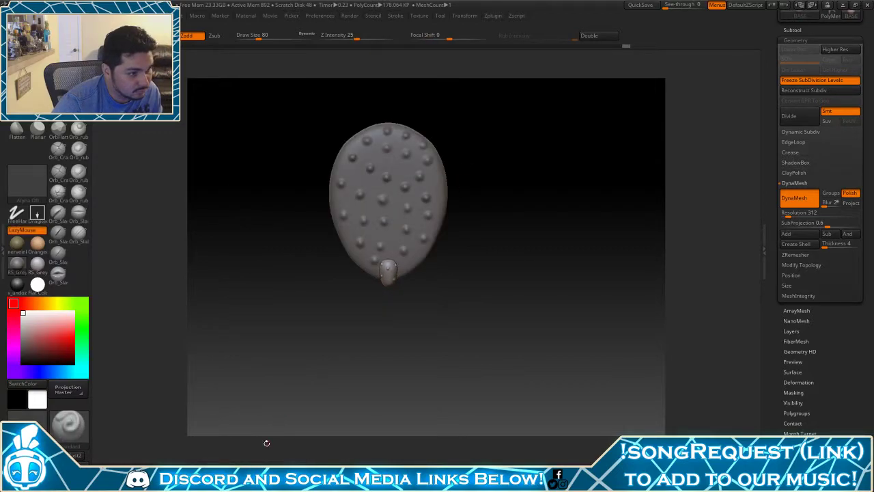
click(243, 470)
alt+drag(321, 339, 362, 332)
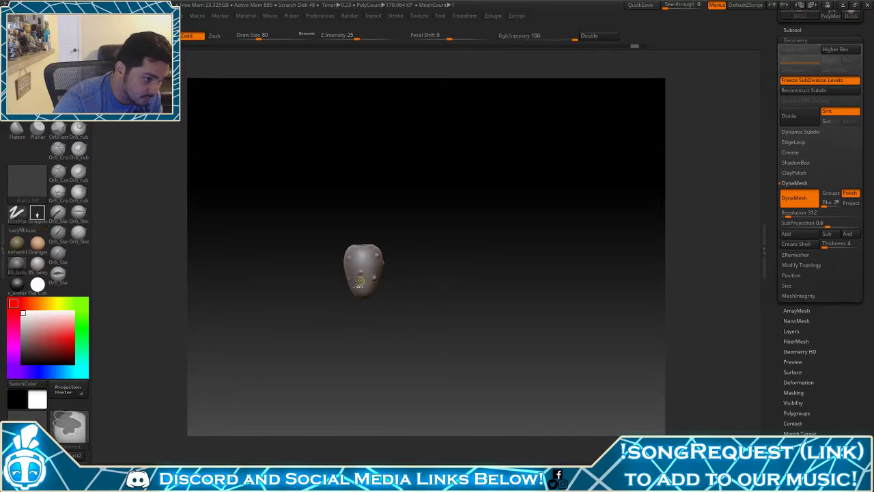
Add more bumps to the remaining bare sides of the small piece and remesh it at DynaMesh resolution 312
ctrl+right_drag(363, 271, 368, 304)
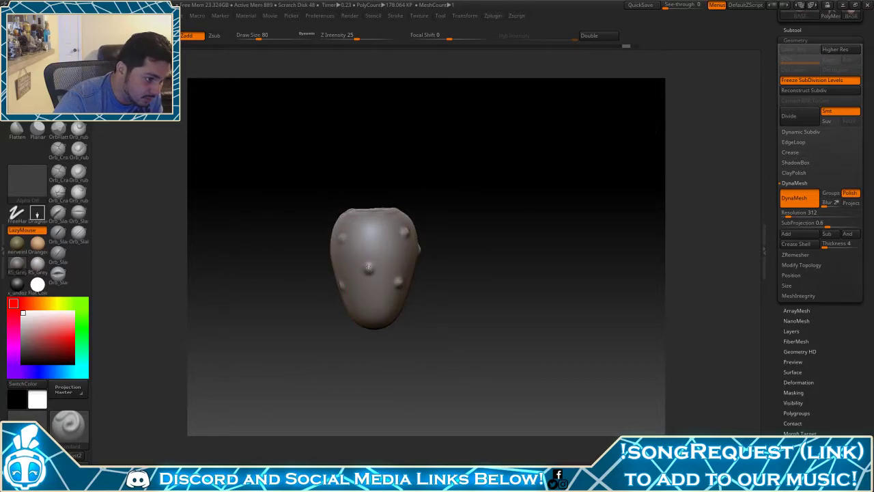
mouse_move(310, 330)
mouse_down()
mouse_move(355, 340)
mouse_move(392, 285)
mouse_move(313, 341)
mouse_up()
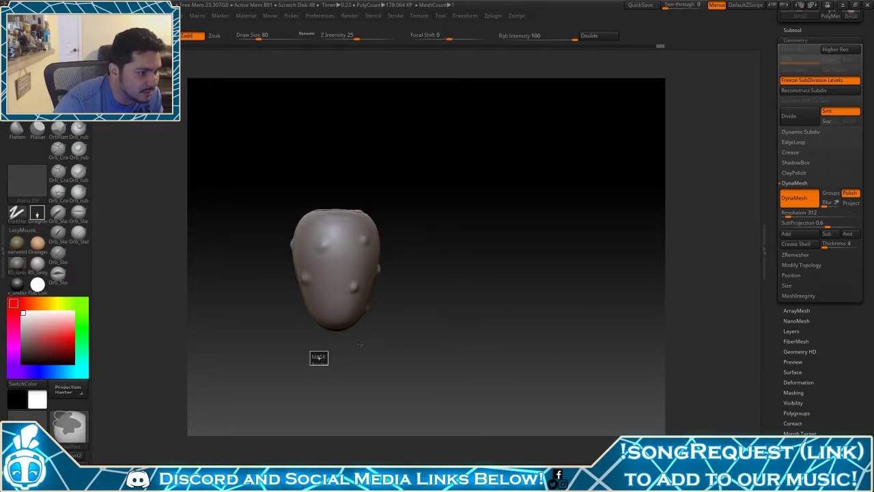
mouse_move(419, 320)
mouse_down()
mouse_move(424, 230)
mouse_move(393, 299)
mouse_move(419, 336)
mouse_up()
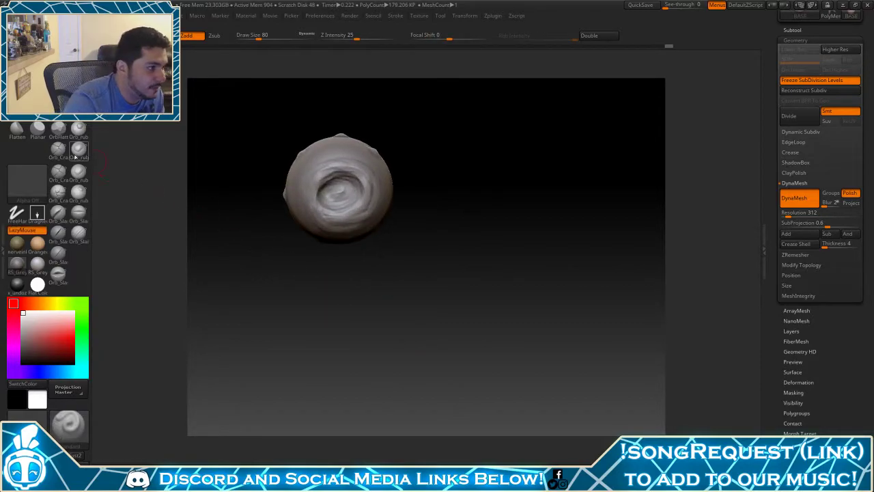
Roughen the small piece's top end around the recess with the speckled-alpha brush at Z intensity 8 and remesh it
click(79, 232)
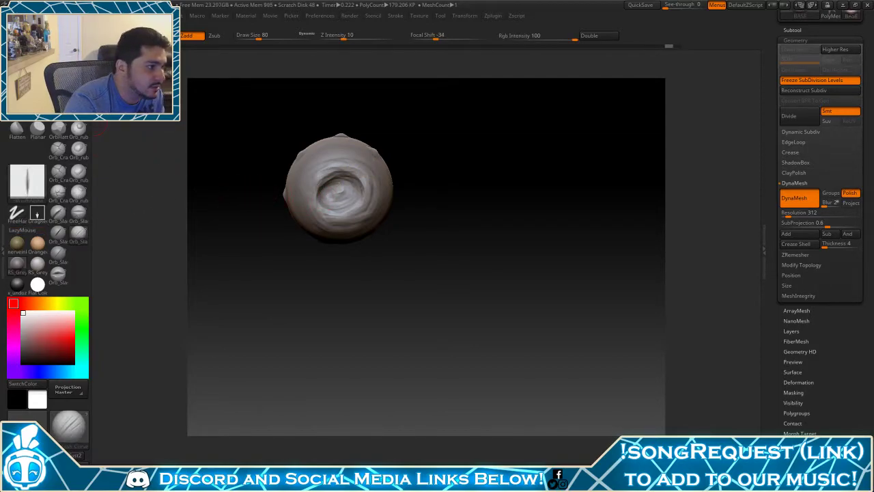
click(79, 110)
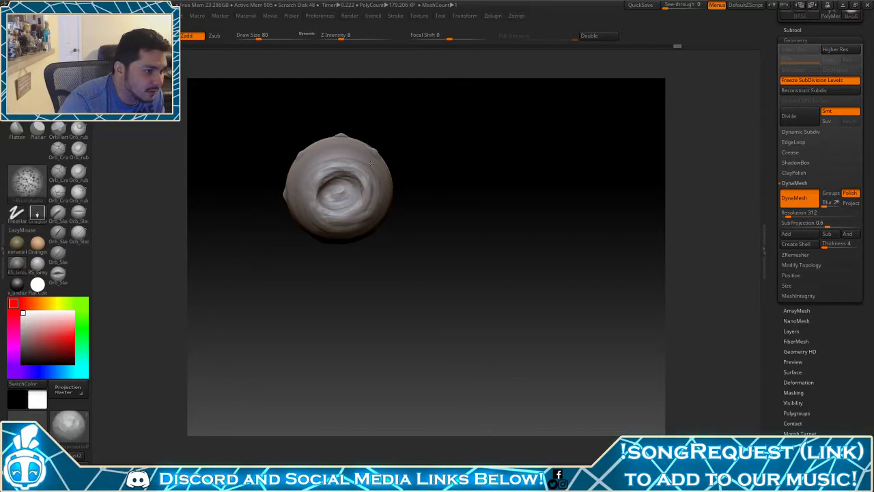
drag(307, 283, 346, 209)
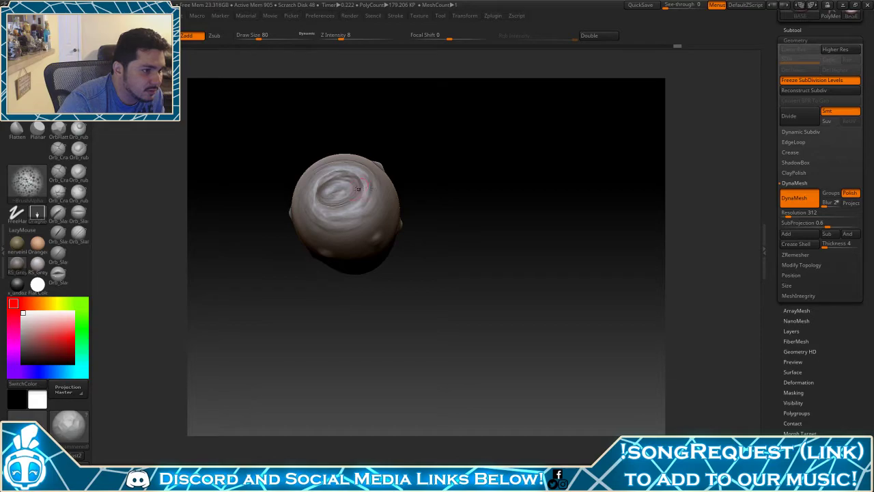
drag(370, 180, 370, 183)
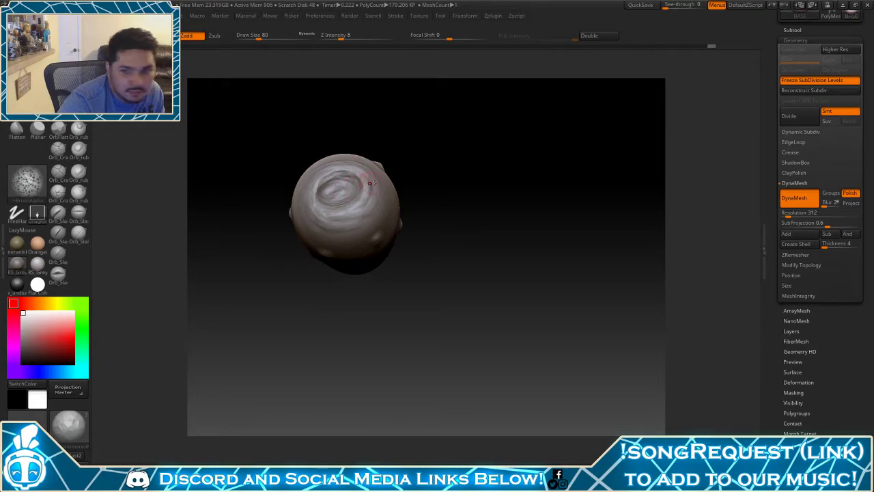
drag(428, 202, 471, 174)
drag(310, 187, 310, 183)
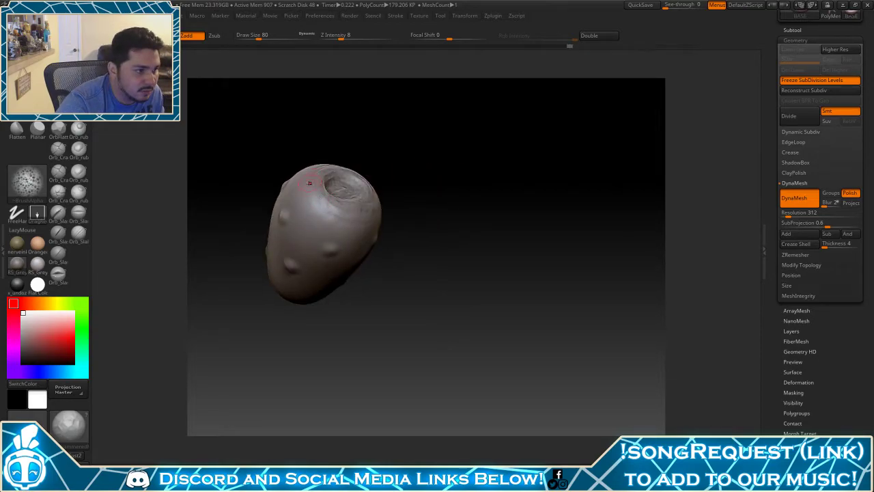
drag(382, 201, 395, 166)
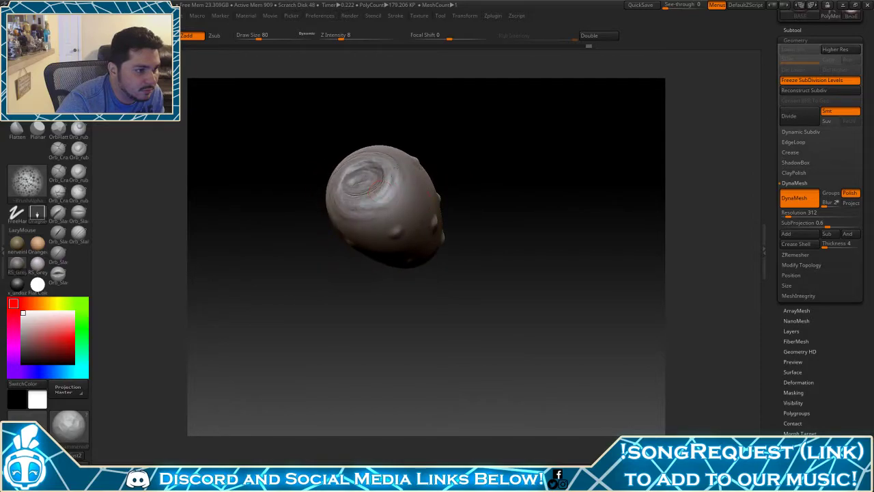
mouse_move(300, 246)
mouse_down()
mouse_move(287, 328)
mouse_move(267, 241)
mouse_move(279, 253)
mouse_move(260, 251)
mouse_move(286, 268)
mouse_move(267, 266)
mouse_move(289, 320)
mouse_move(288, 306)
mouse_move(216, 248)
mouse_up()
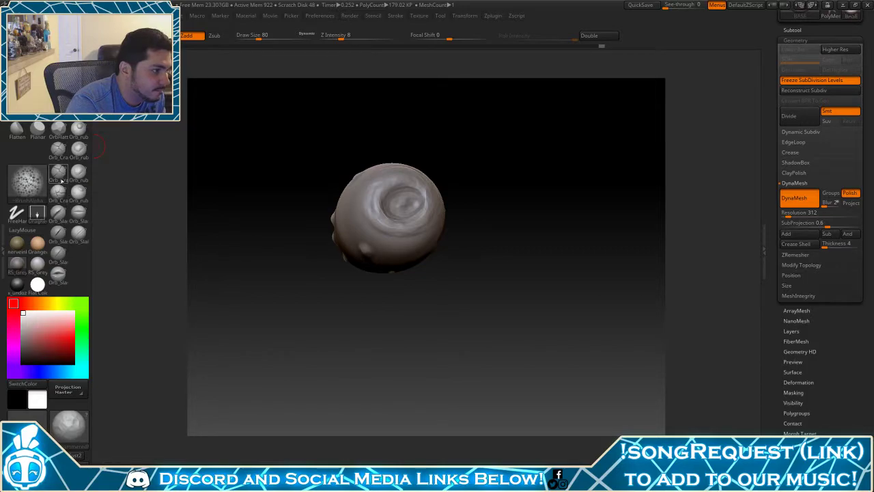
Texture the recess and its rim with the rock noise brush at Z intensity 21 and remesh the small piece
click(79, 148)
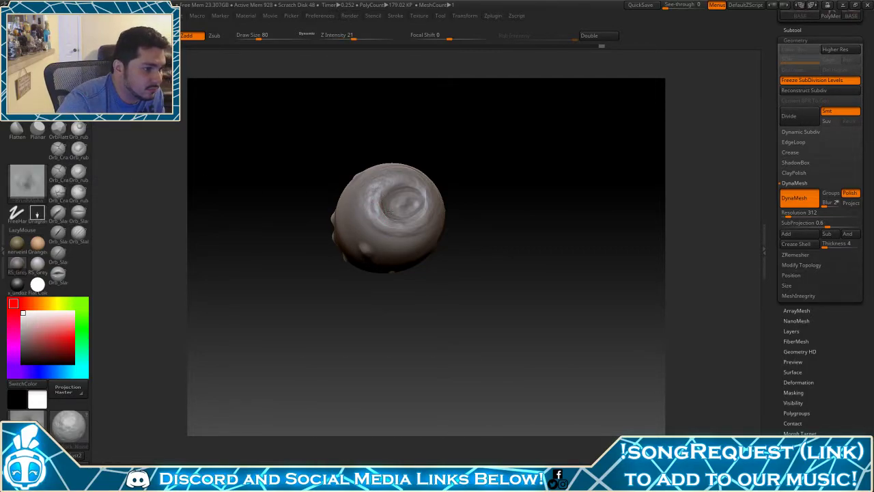
mouse_move(515, 193)
mouse_down()
mouse_move(505, 226)
mouse_move(397, 175)
mouse_up()
drag(389, 208, 403, 212)
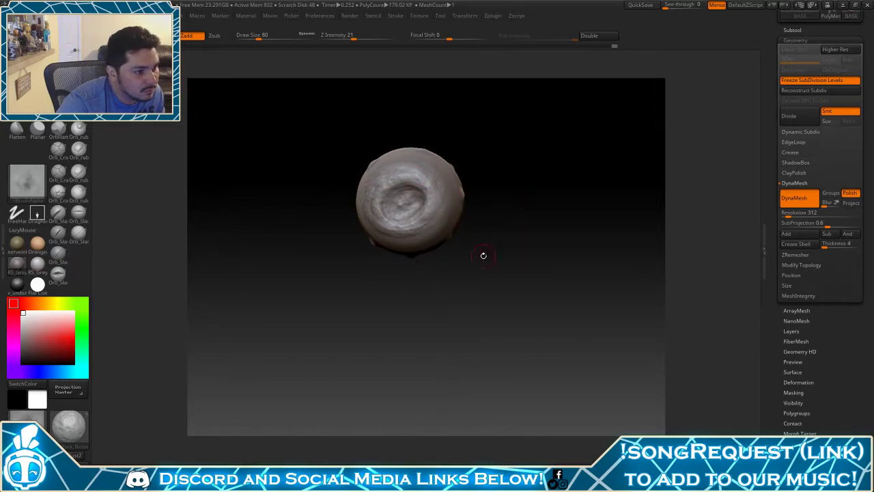
mouse_move(503, 269)
ctrl+mouse_down()
mouse_move(544, 239)
mouse_move(550, 219)
ctrl+mouse_up()
alt+drag(404, 305, 355, 273)
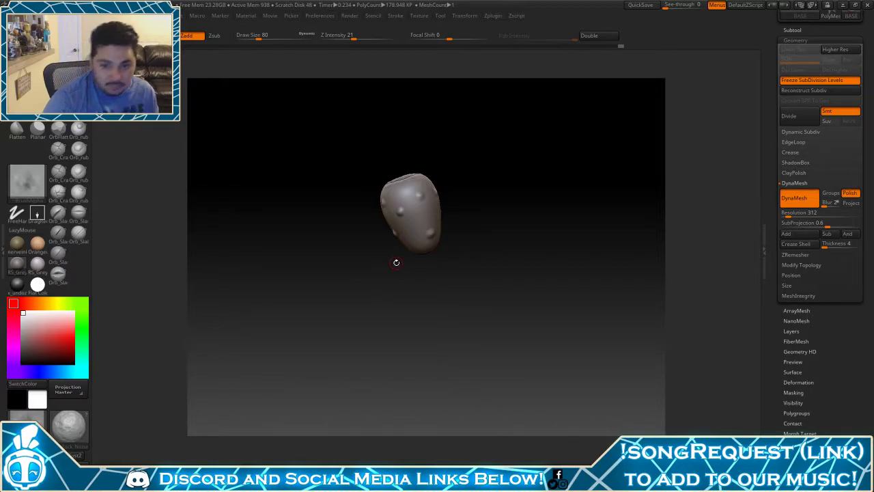
mouse_move(396, 262)
mouse_down()
mouse_move(542, 276)
mouse_move(539, 267)
mouse_move(511, 260)
mouse_move(519, 320)
mouse_up()
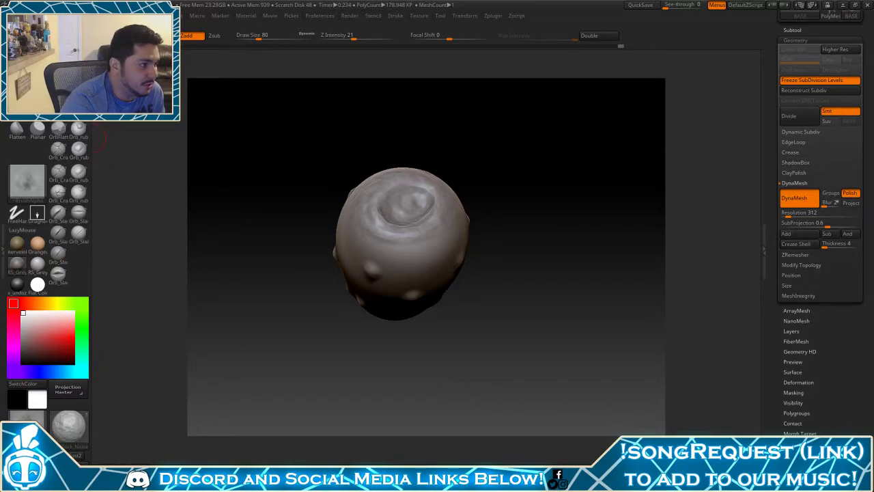
Try building up the recess rim with the ClayTubes brush at Z intensity 49
click(79, 133)
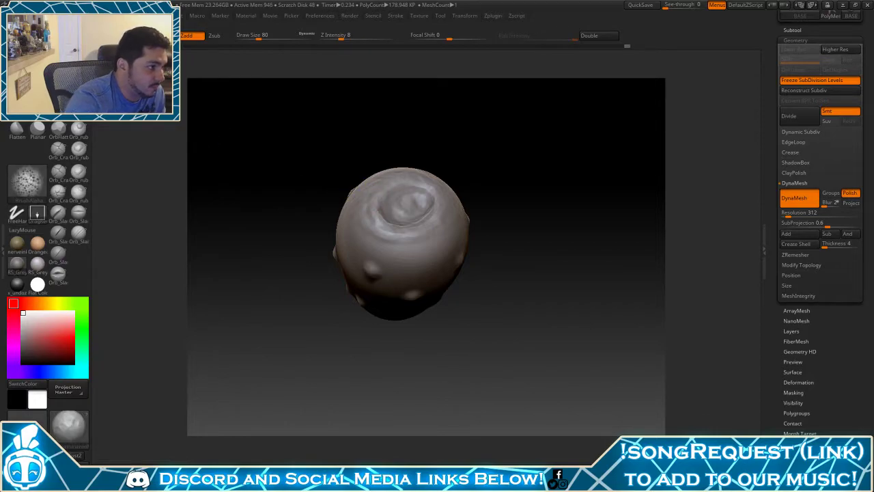
key(b)
key(c)
key(t)
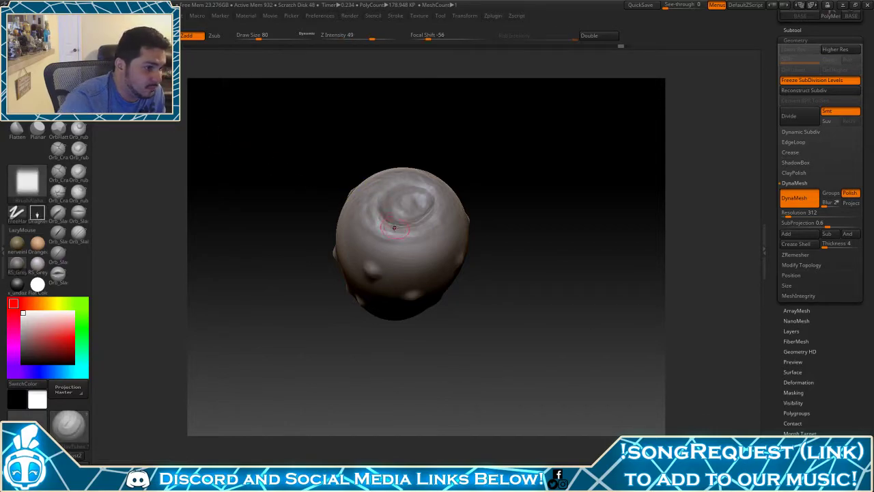
drag(386, 227, 373, 193)
key(ctrl+z)
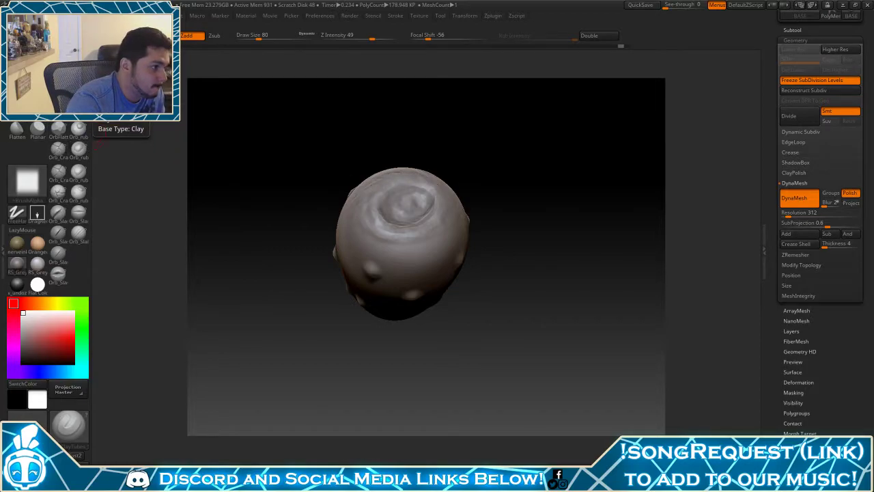
Build up circular ridges around the recess with the ClayBuildup brush at Z intensity 20 and remesh the small piece
click(31, 106)
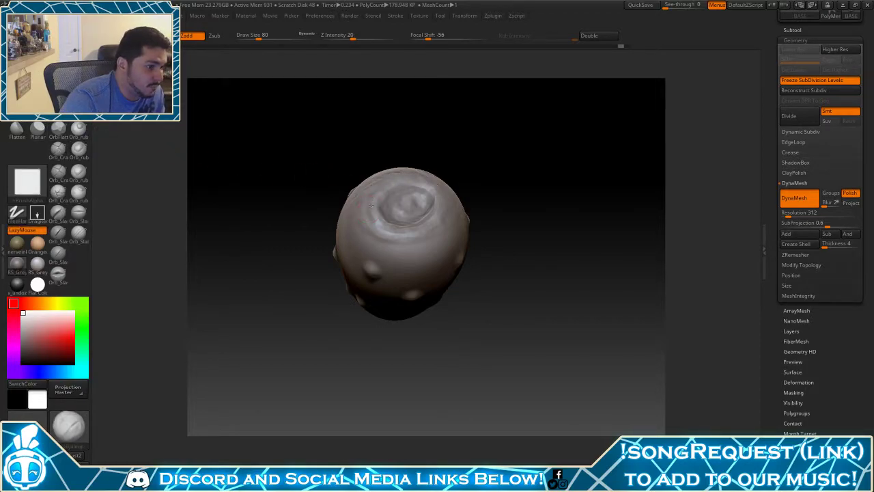
mouse_move(372, 206)
mouse_down()
mouse_move(392, 233)
mouse_move(405, 215)
mouse_up()
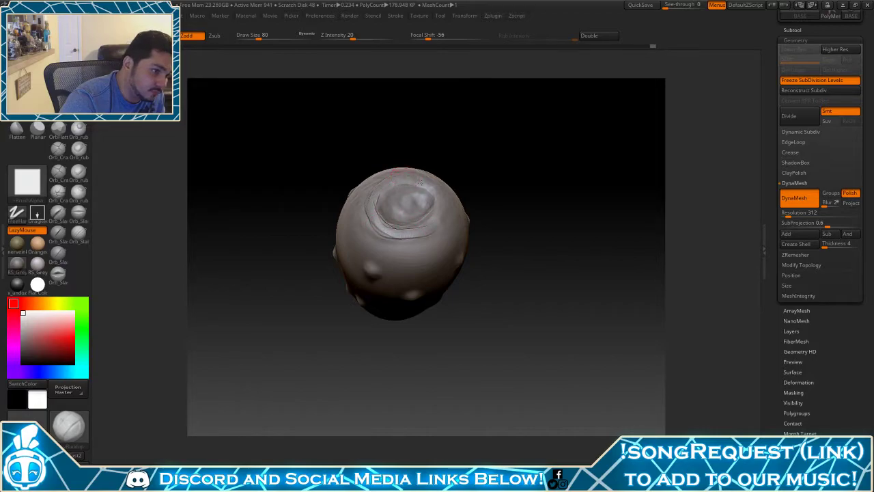
mouse_move(421, 182)
mouse_down()
mouse_move(430, 211)
mouse_move(421, 223)
mouse_up()
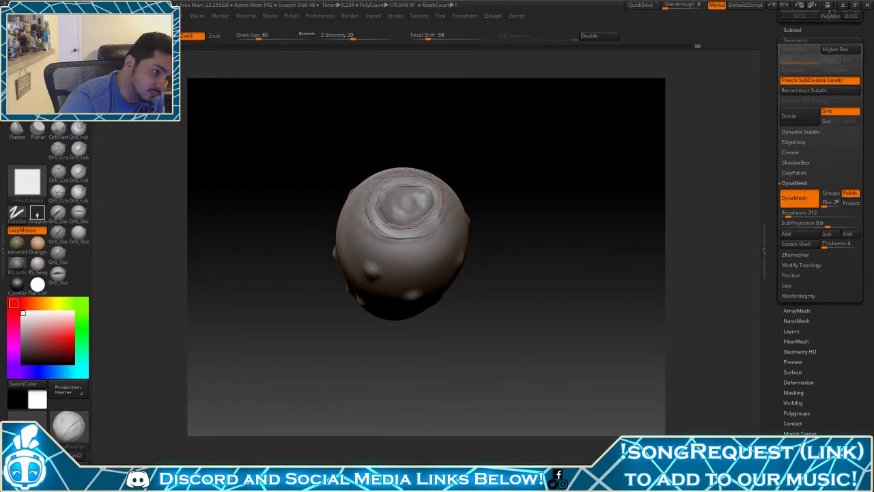
drag(405, 177, 378, 183)
drag(388, 232, 429, 233)
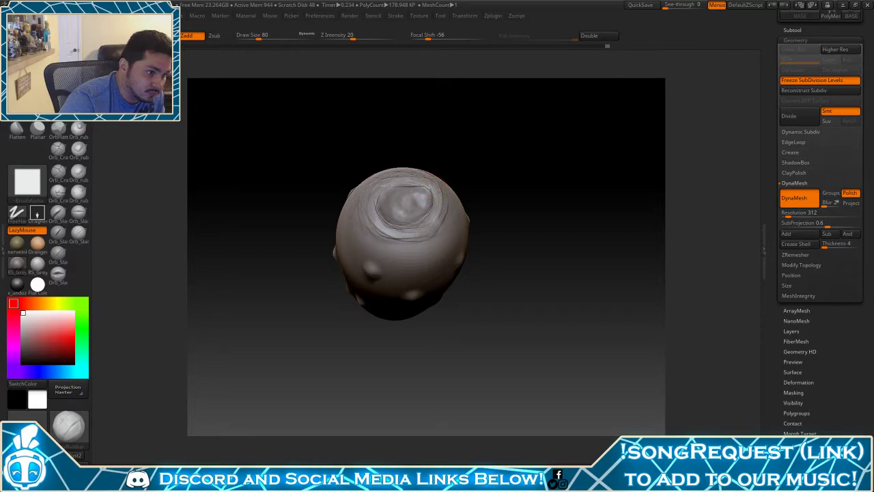
drag(380, 194, 428, 180)
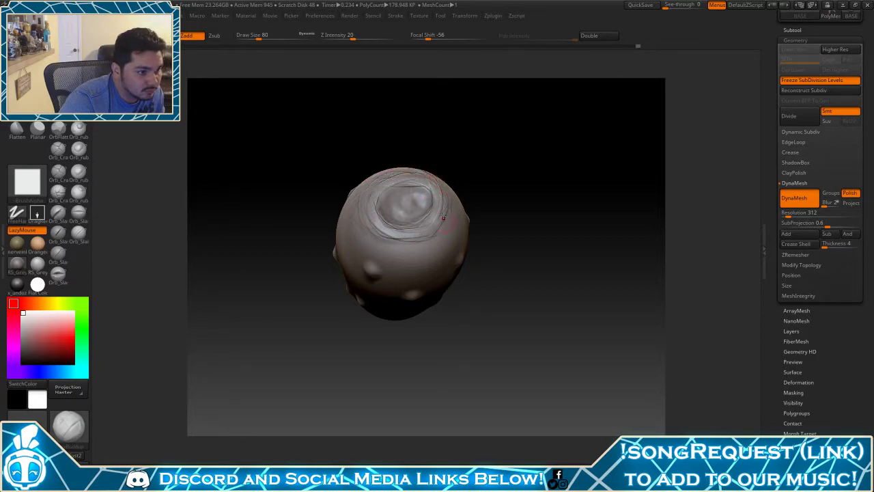
drag(399, 238, 425, 240)
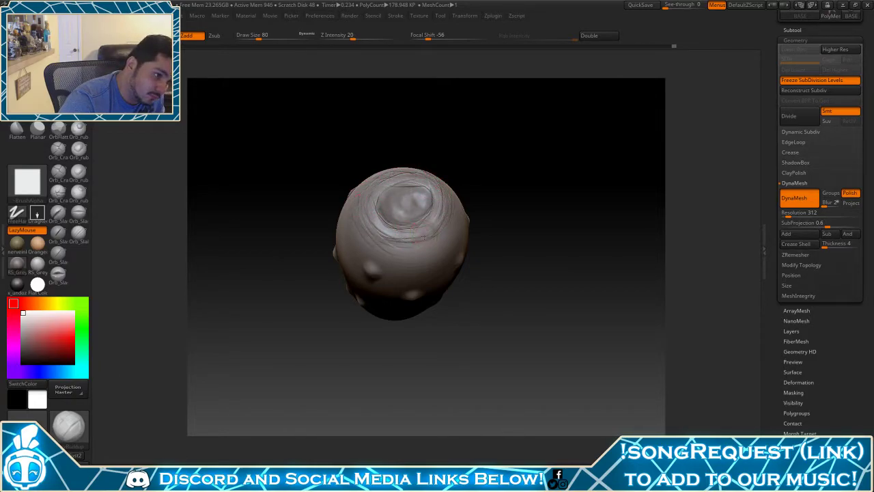
mouse_move(510, 209)
ctrl+mouse_down()
mouse_move(550, 168)
mouse_move(523, 184)
mouse_move(525, 152)
ctrl+mouse_up()
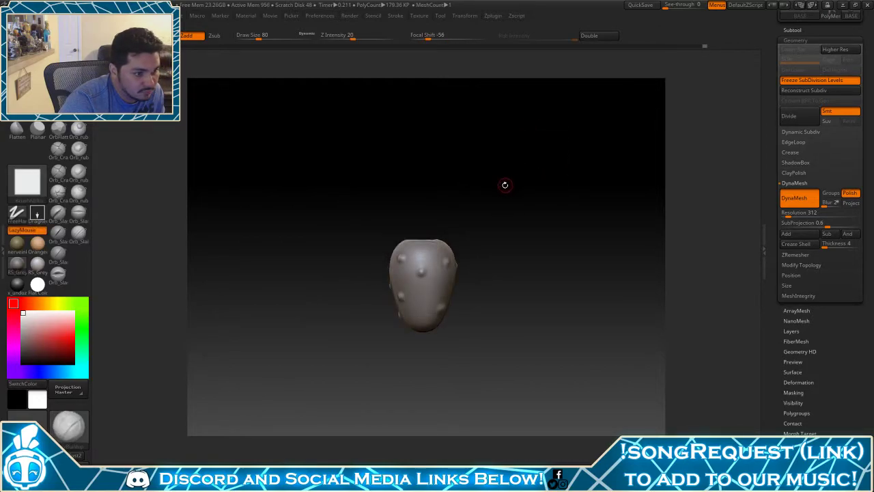
Layer further ClayBuildup strokes around the recess rim to thicken it from all sides and remesh the small piece
drag(505, 189, 511, 239)
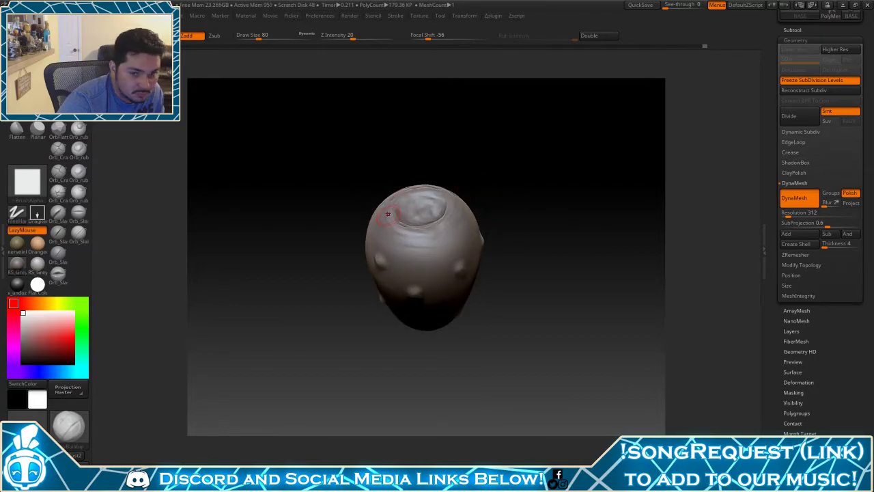
mouse_move(390, 217)
mouse_down()
mouse_move(377, 205)
mouse_move(386, 235)
mouse_move(420, 237)
mouse_move(452, 222)
mouse_move(454, 197)
mouse_up()
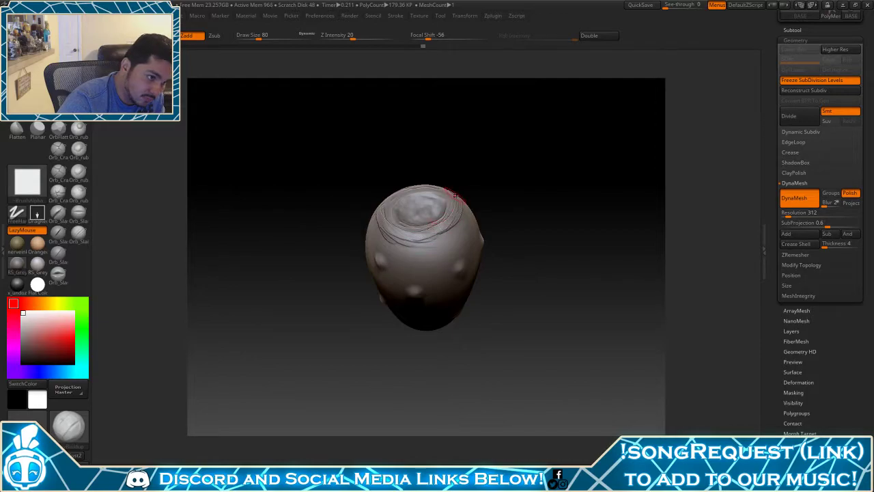
mouse_move(507, 175)
mouse_down()
mouse_move(512, 195)
mouse_move(531, 206)
mouse_up()
mouse_move(401, 226)
mouse_down()
mouse_move(414, 192)
mouse_move(423, 192)
mouse_up()
drag(491, 184, 430, 200)
mouse_move(322, 220)
mouse_down()
mouse_move(355, 221)
mouse_move(410, 197)
mouse_up()
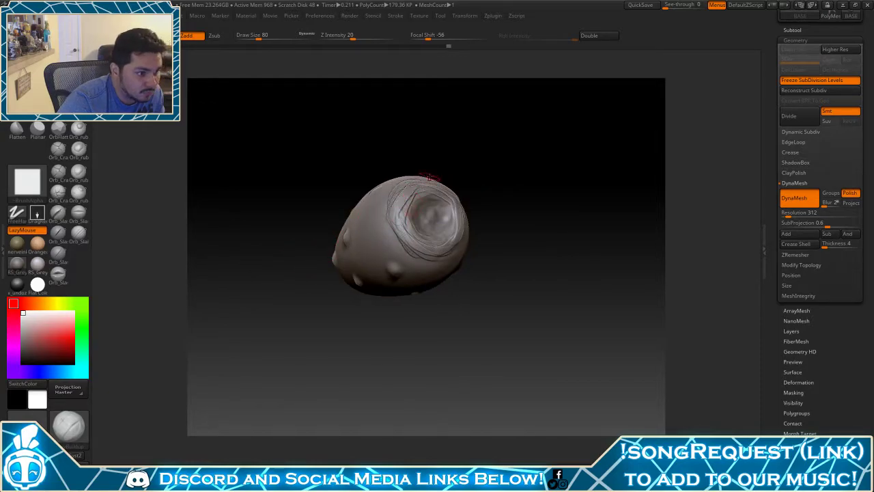
mouse_move(546, 199)
shift+mouse_down()
mouse_move(535, 148)
mouse_move(511, 185)
mouse_move(468, 200)
shift+mouse_up()
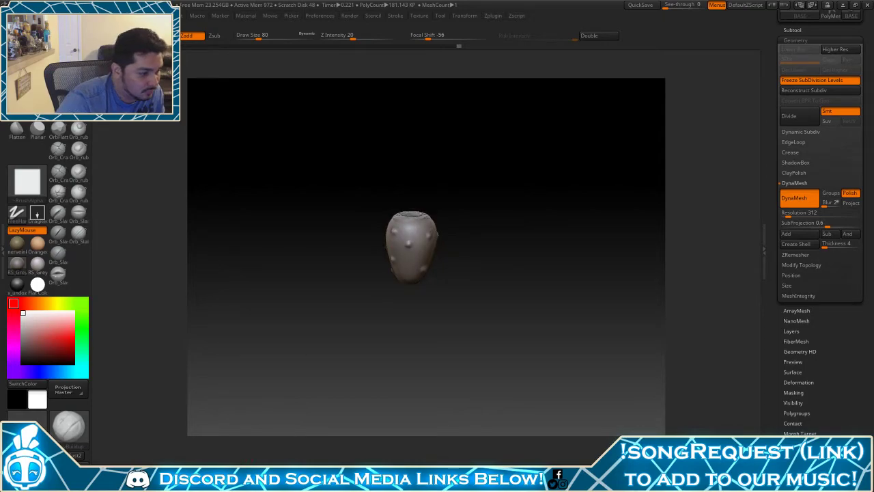
Show the large oval together with the small piece, re-enable DynaMesh on the small piece and display the subtool list
click(252, 471)
alt+drag(286, 382, 401, 286)
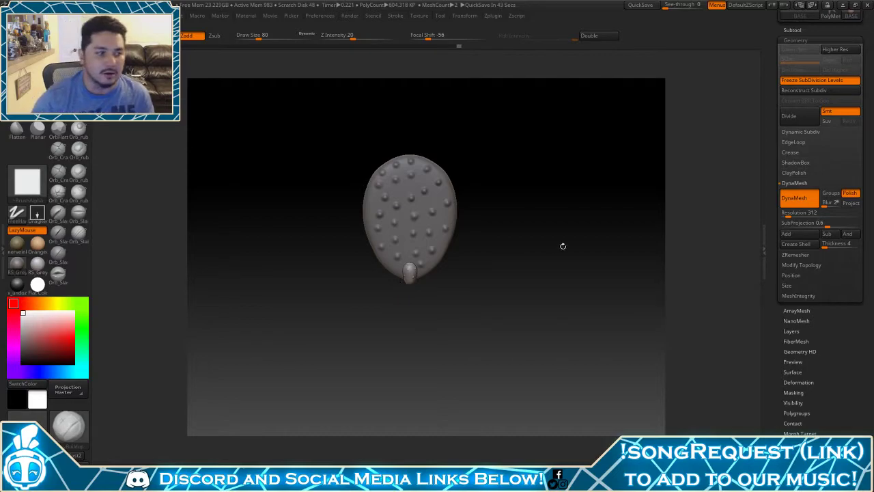
alt+drag(556, 250, 576, 279)
click(801, 198)
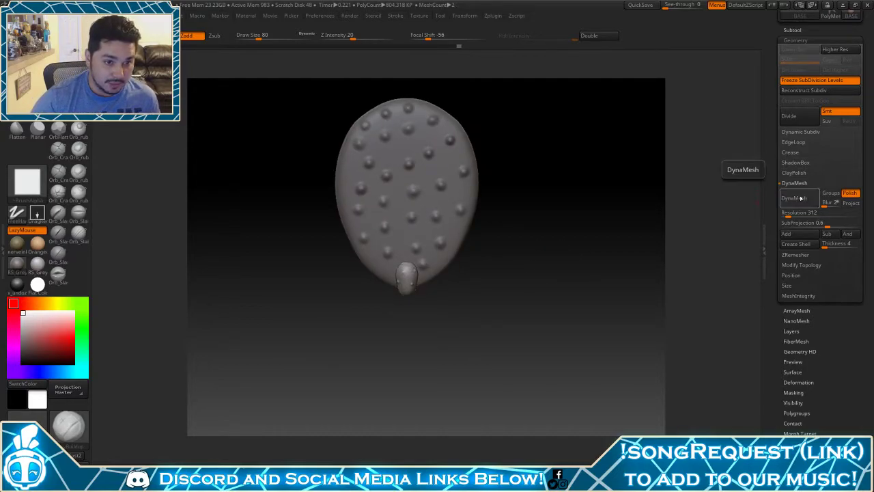
click(795, 202)
scroll(815, 171, up, 3)
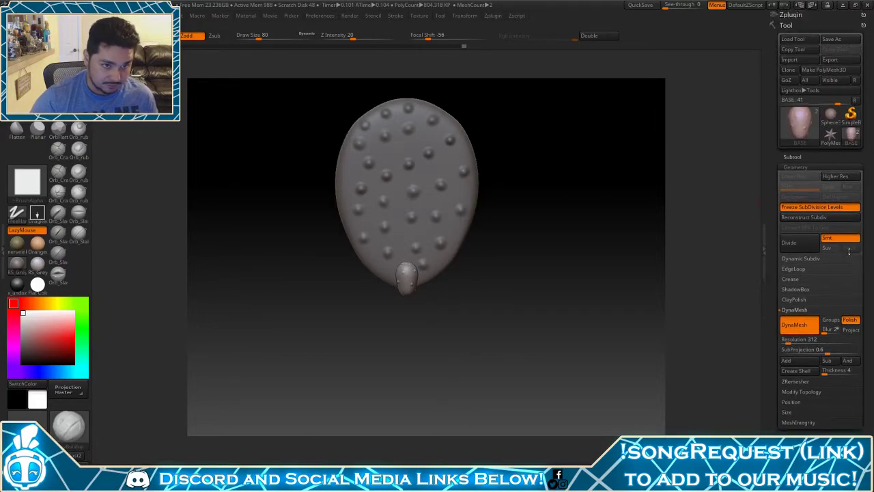
click(811, 157)
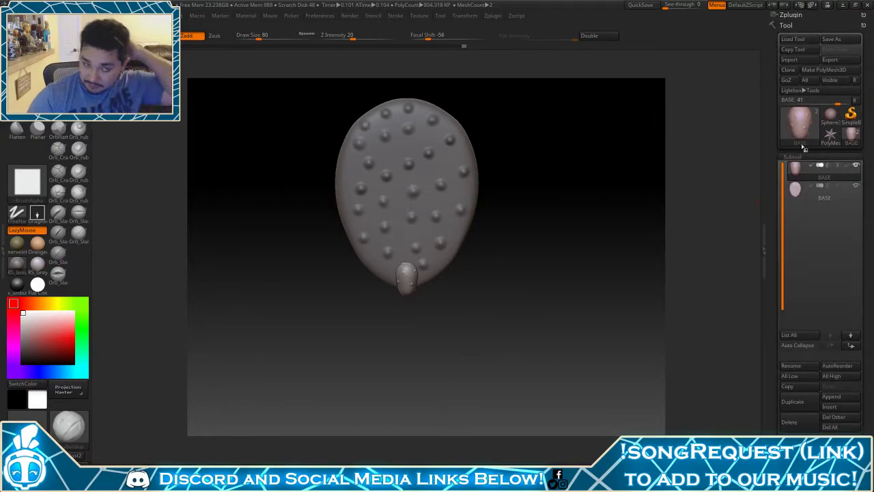
Start saving the tool and browse from the Projects (E:) drive through floppy's _ArtAssets and _3D folders to DesertPlants, folder 03
click(830, 39)
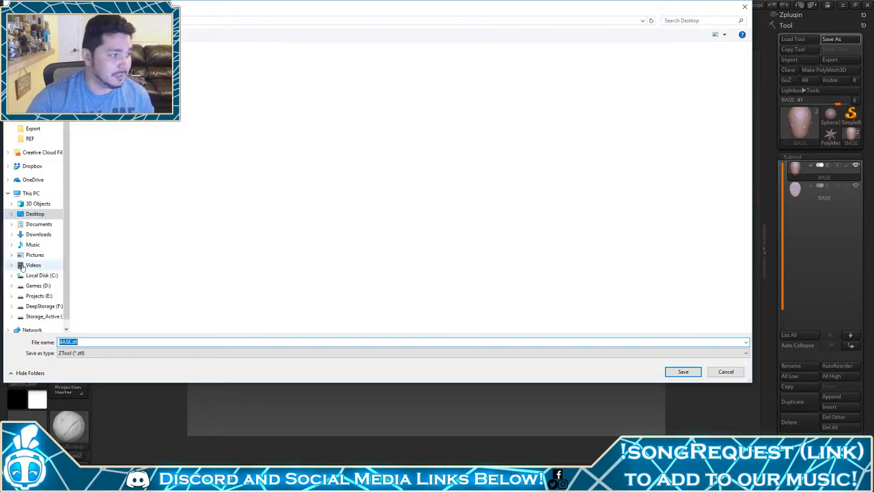
click(36, 296)
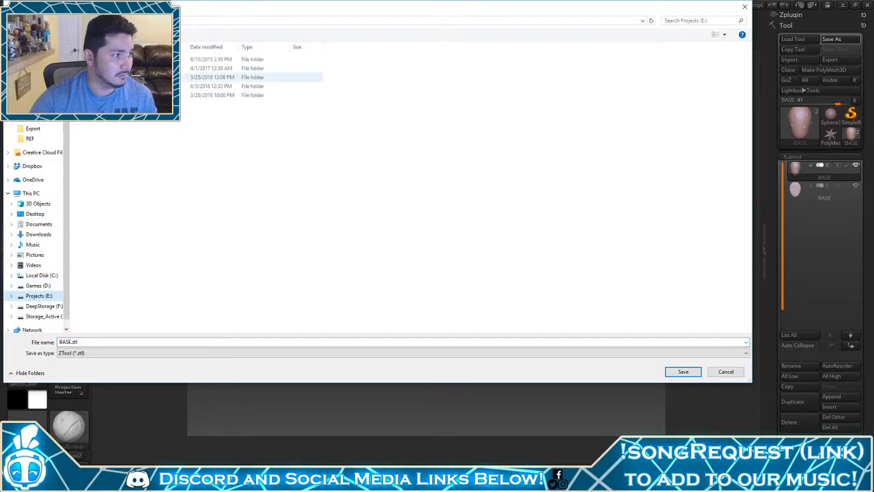
double_click(137, 69)
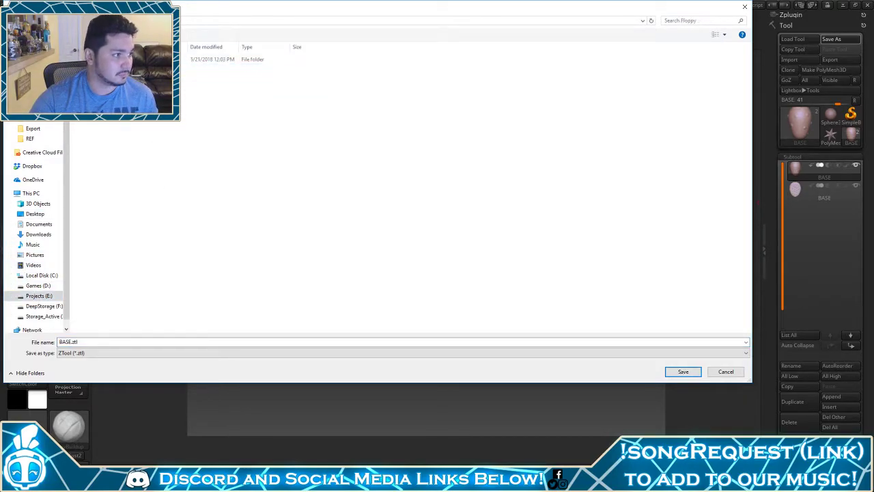
double_click(137, 59)
double_click(136, 58)
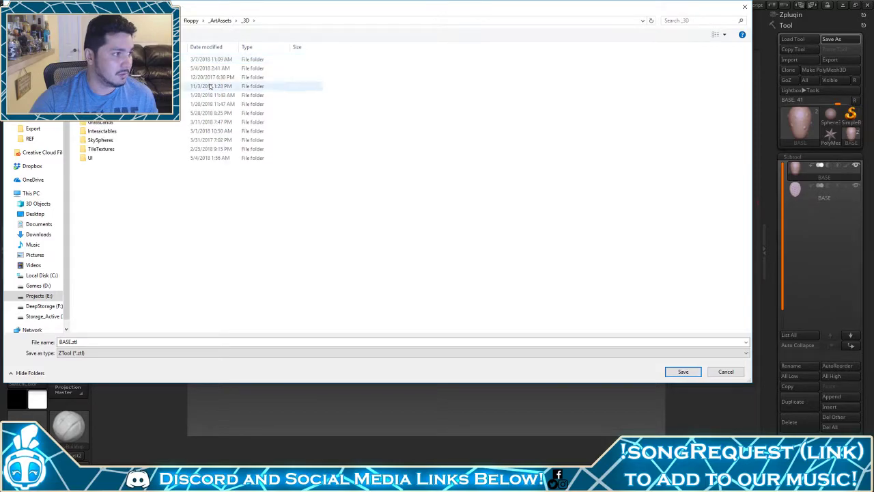
double_click(137, 113)
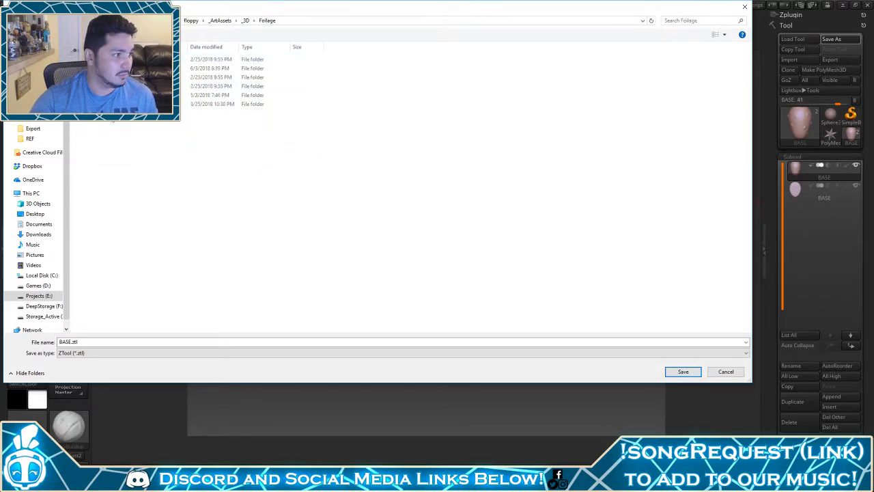
double_click(137, 68)
double_click(137, 77)
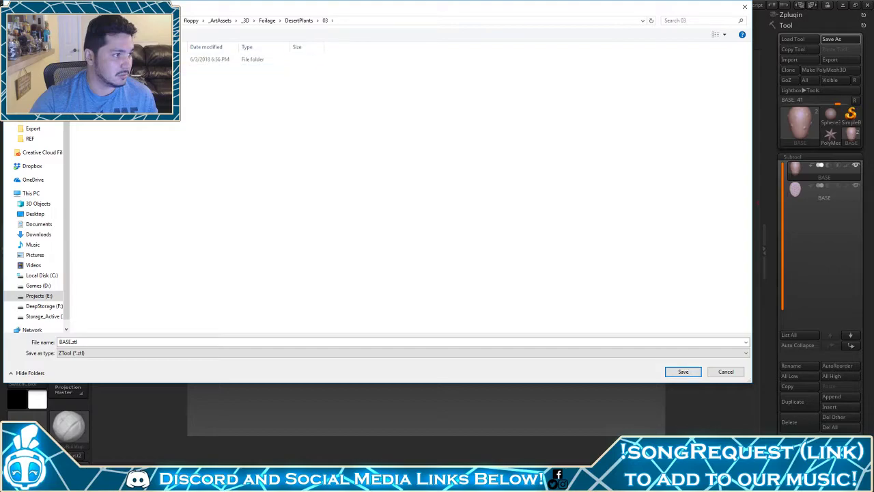
Create a new folder named Zbrush inside the 03 folder and open it
right_click(145, 88)
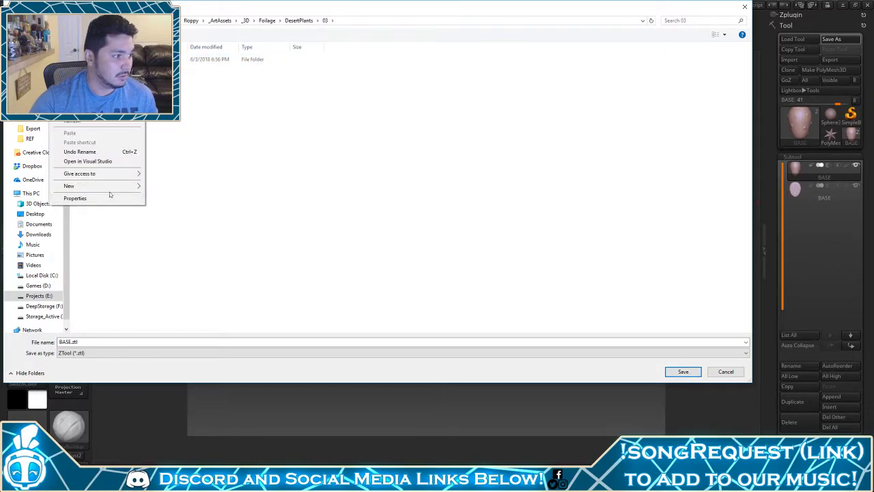
mouse_move(113, 186)
click(167, 192)
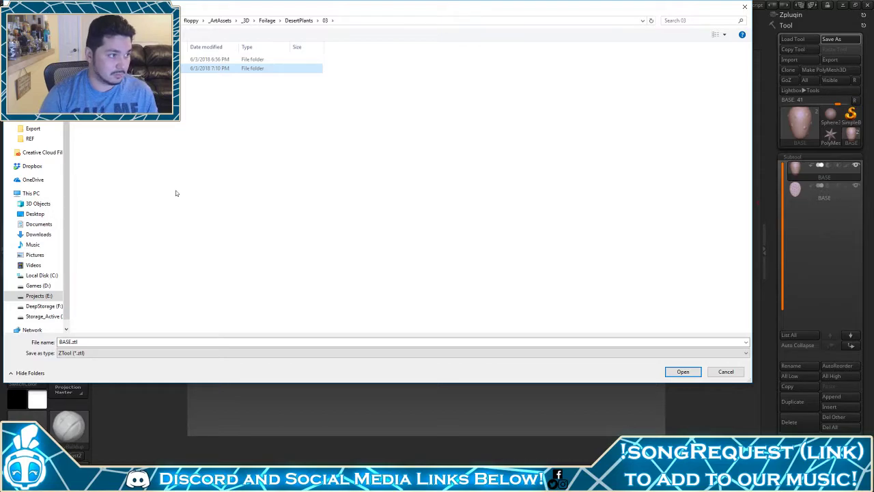
text(Zbrush)
key(Return)
key(Return)
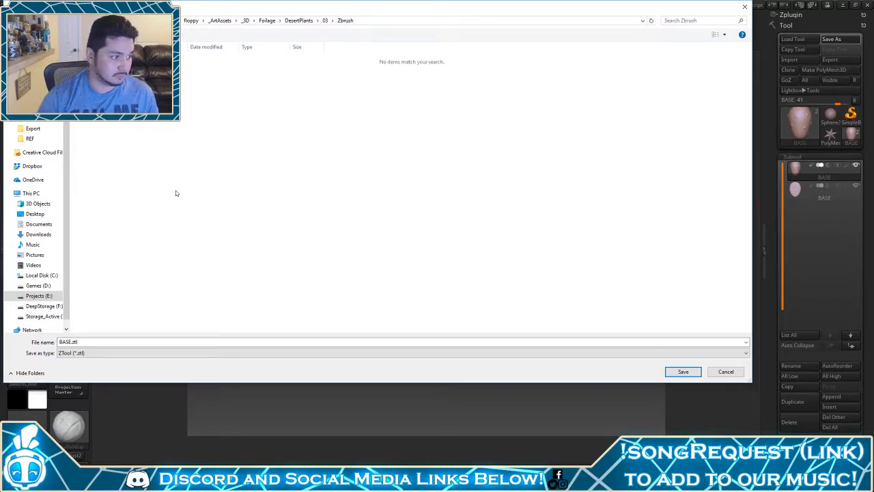
click(134, 341)
key(ctrl+a)
key(ctrl+v)
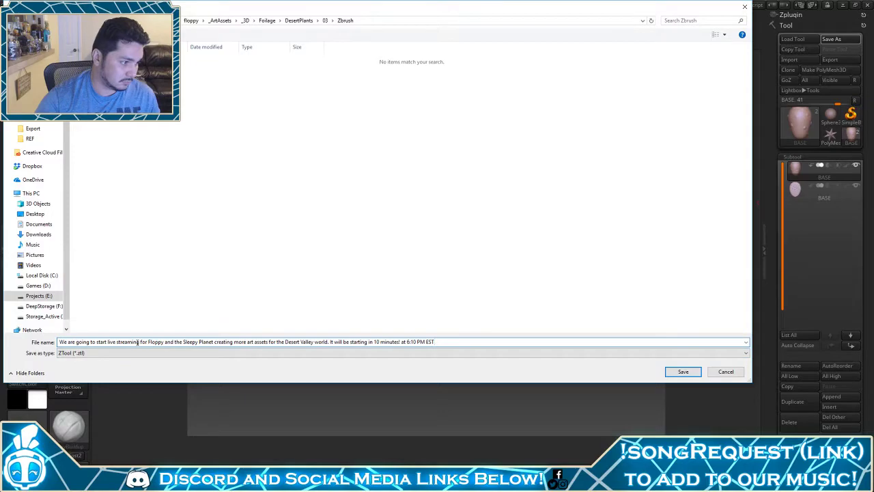
key(Escape)
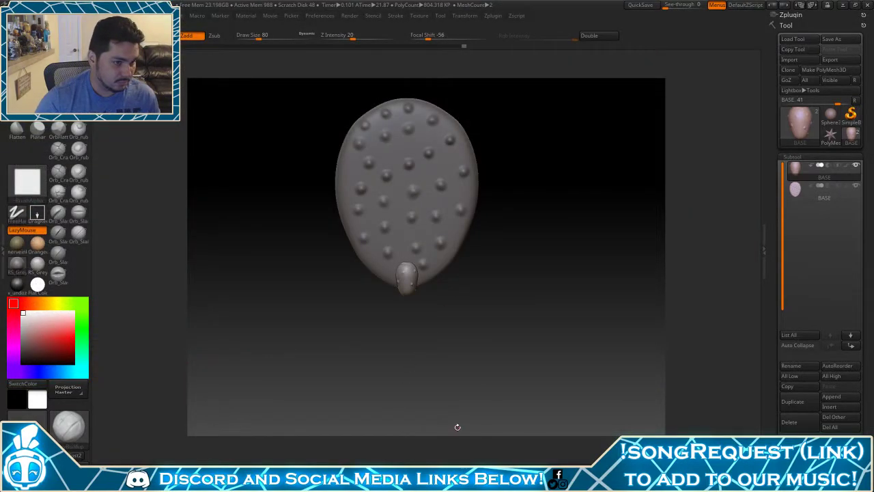
Switch to the Floppy project's File Explorer window to check the existing file naming, and return to ZBrush
key(alt+Tab)
key(alt+Tab)
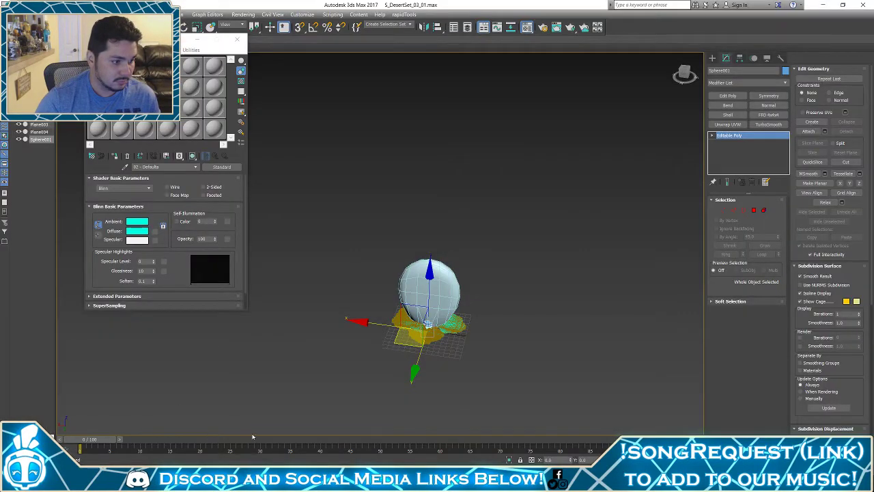
mouse_move(198, 483)
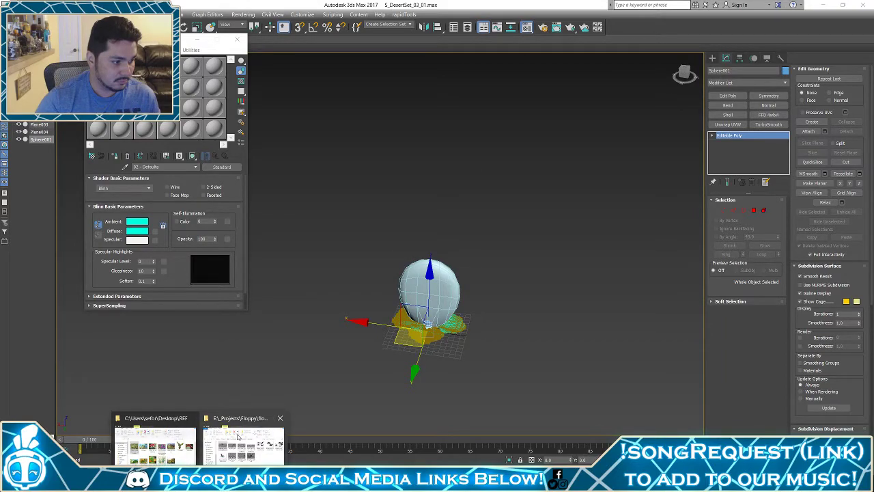
click(215, 438)
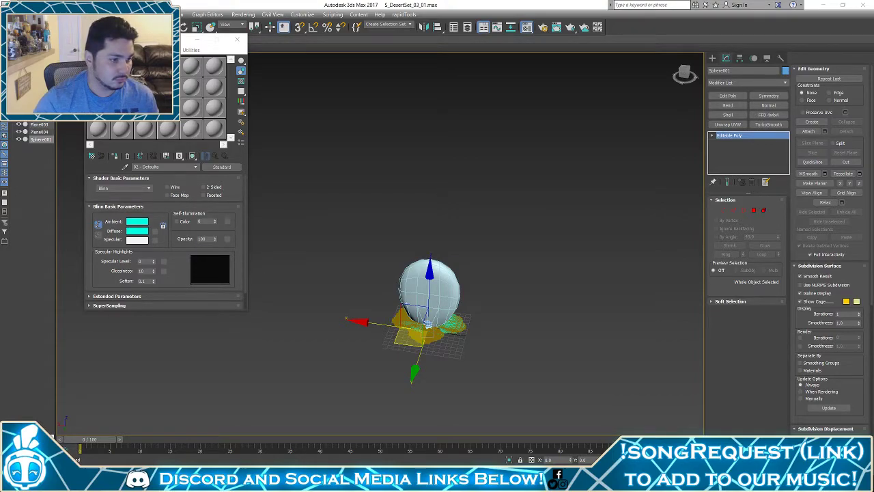
key(alt+Tab)
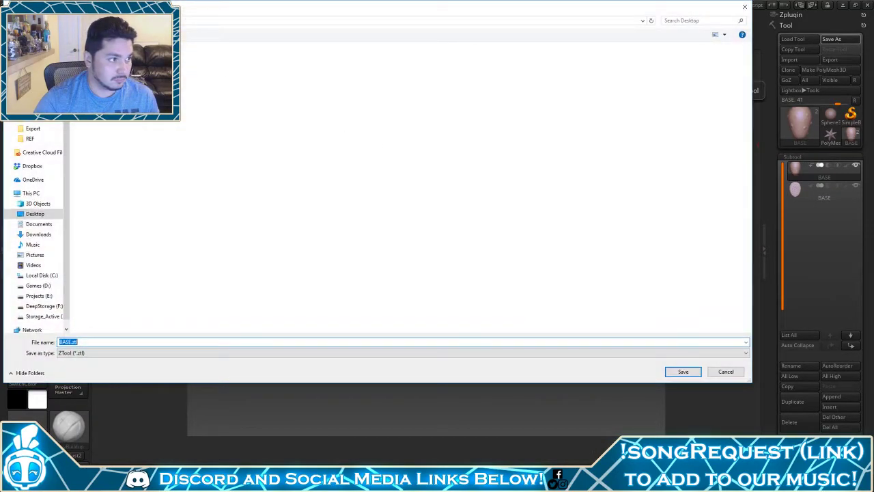
Save the tool as s_desertset_03_SCULPT_01 in the Zbrush folder under the Floppy project's DesertPlants/03 folder
click(39, 295)
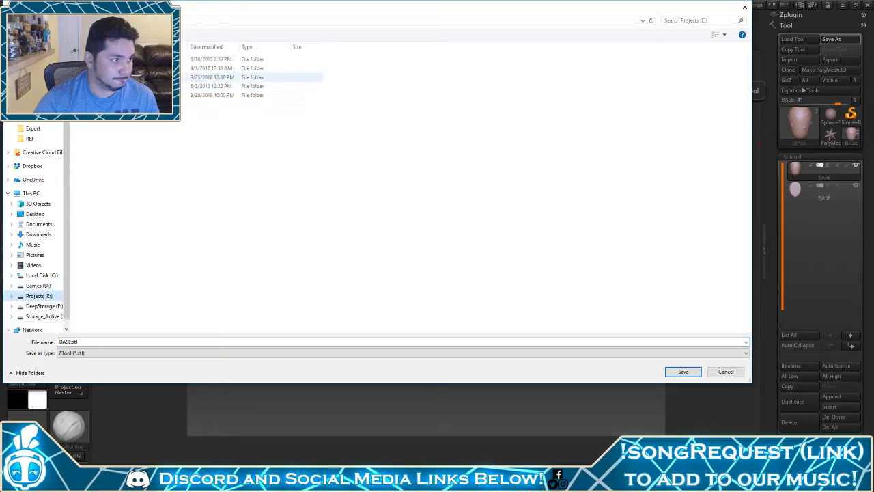
click(150, 68)
double_click(150, 68)
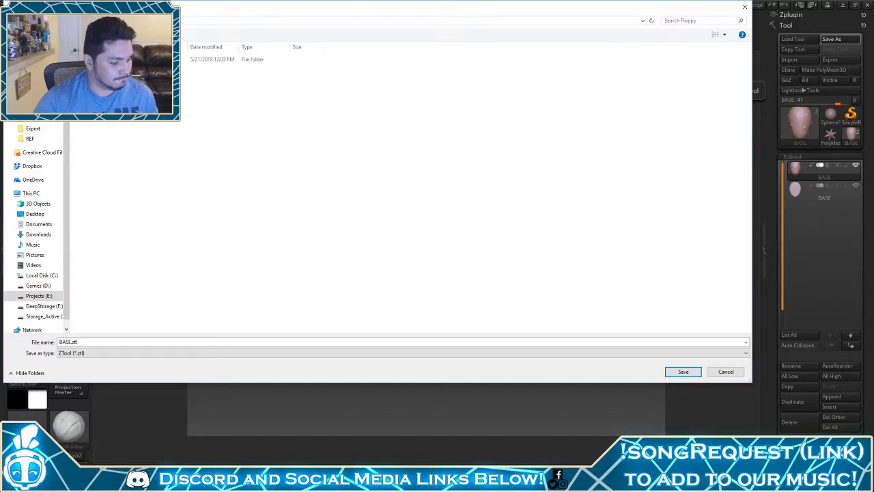
double_click(150, 60)
click(150, 59)
double_click(151, 59)
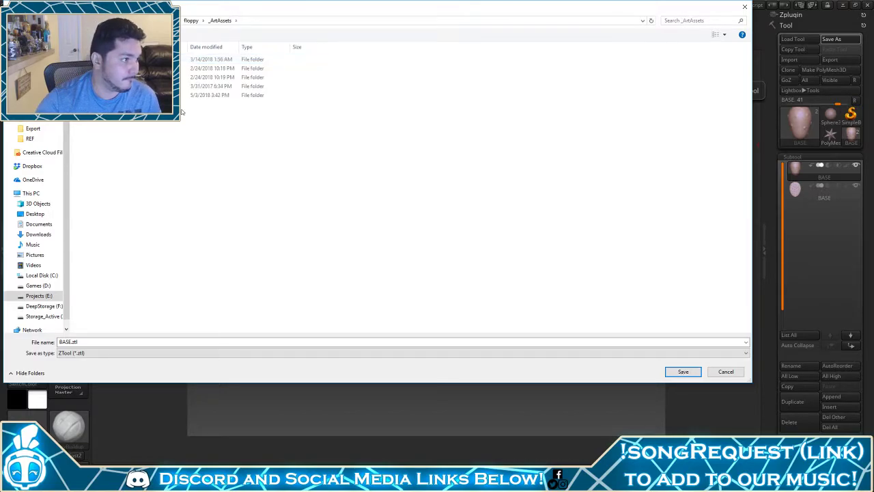
double_click(150, 59)
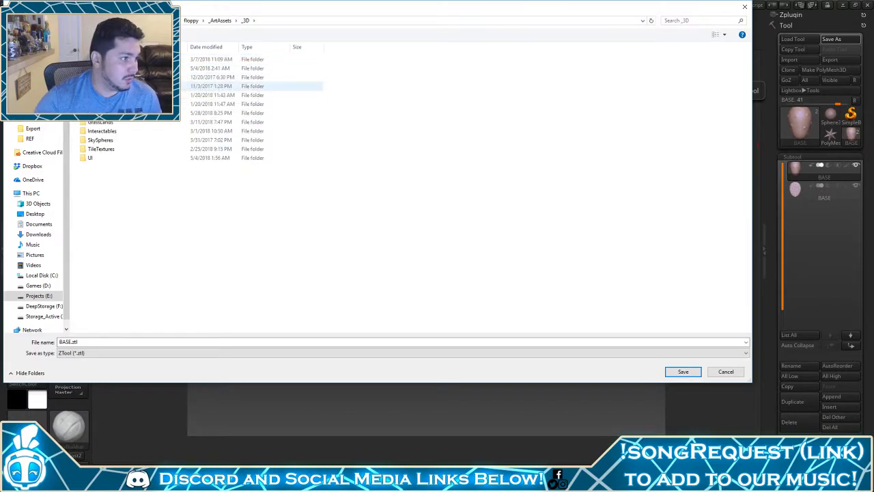
double_click(151, 112)
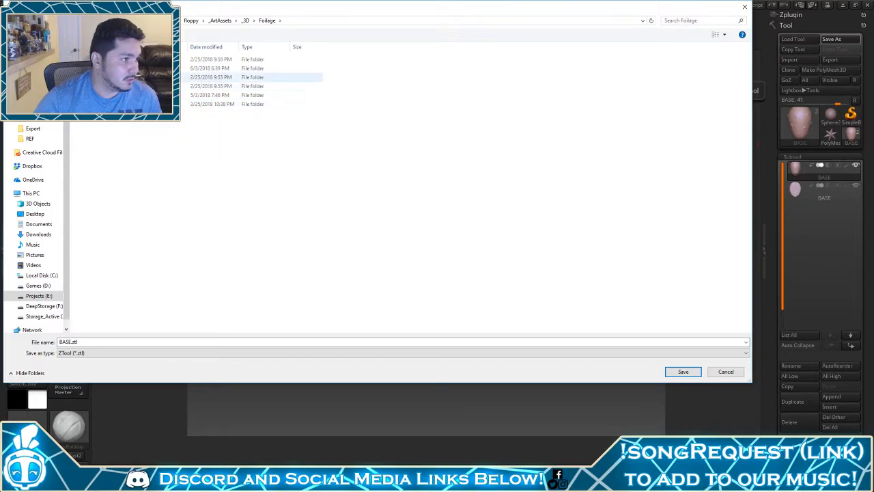
double_click(150, 69)
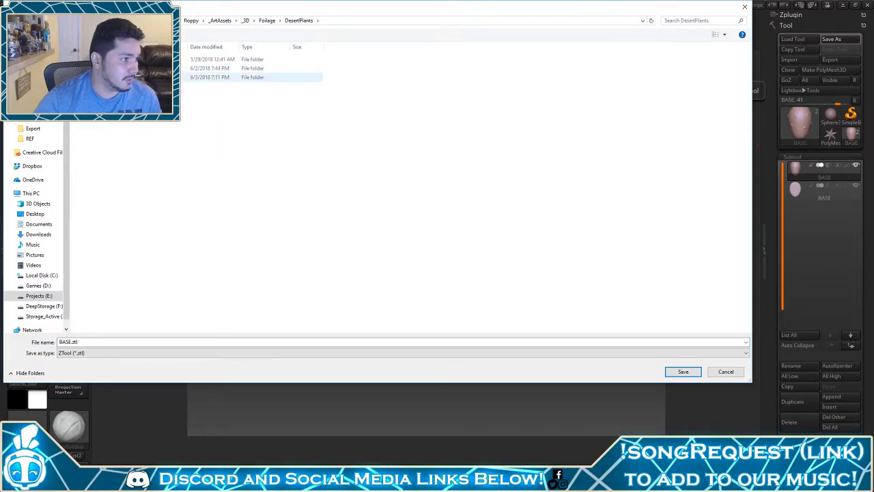
double_click(151, 77)
double_click(150, 69)
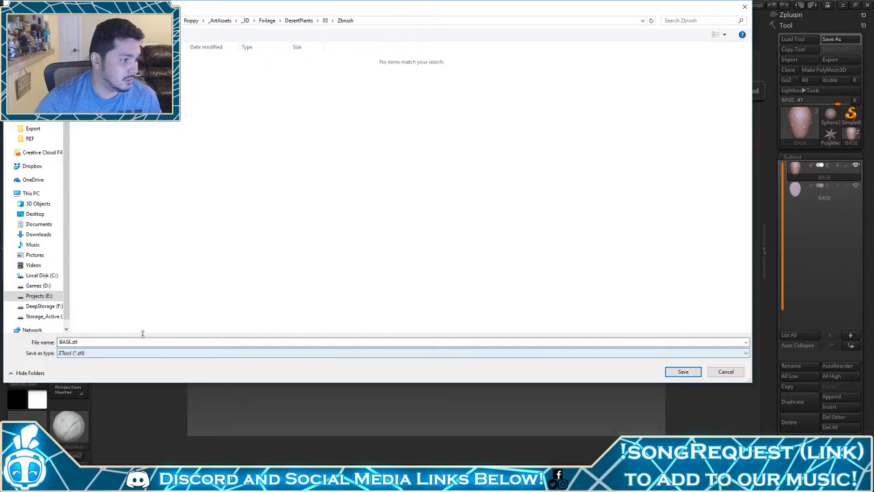
text(s_desertset_02_SCULPT_01)
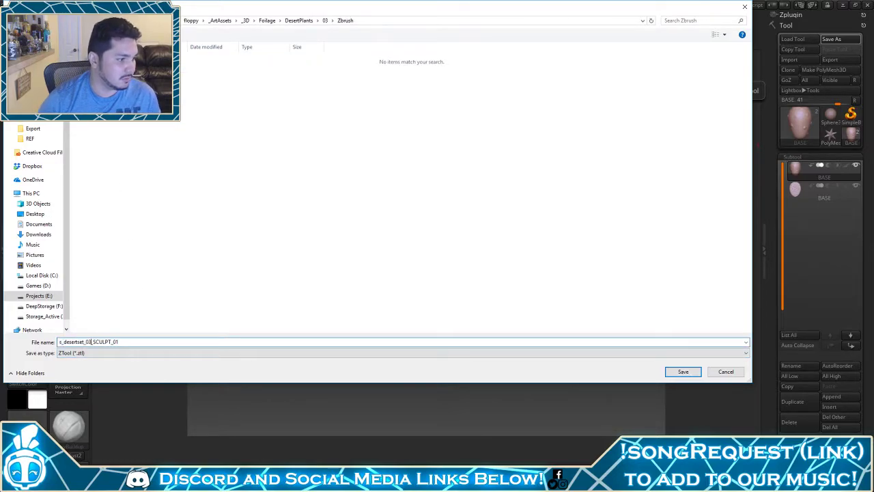
key(Return)
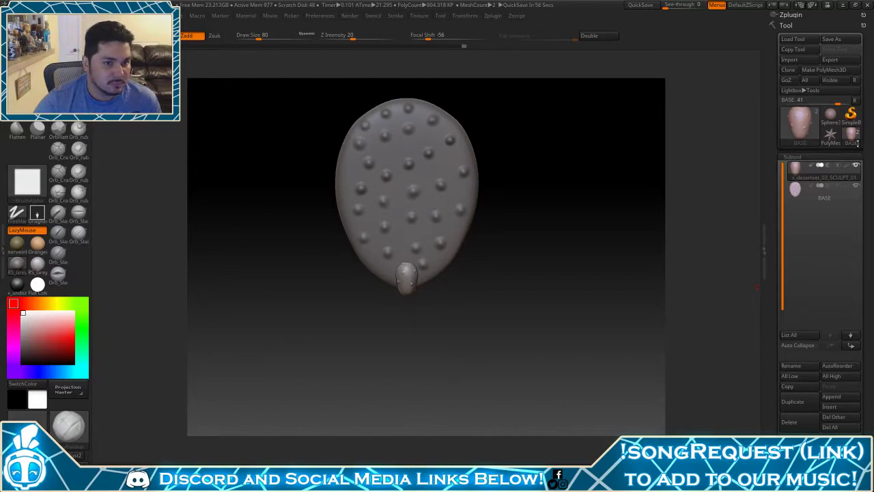
click(809, 158)
click(801, 168)
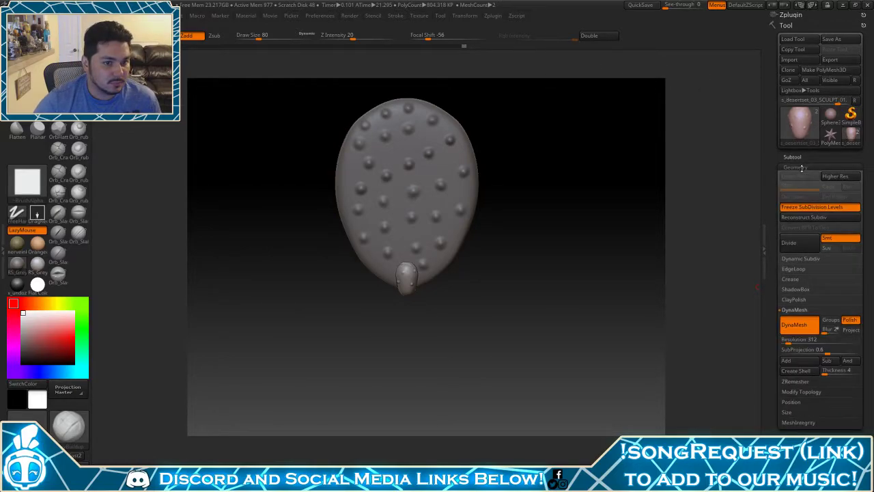
click(797, 166)
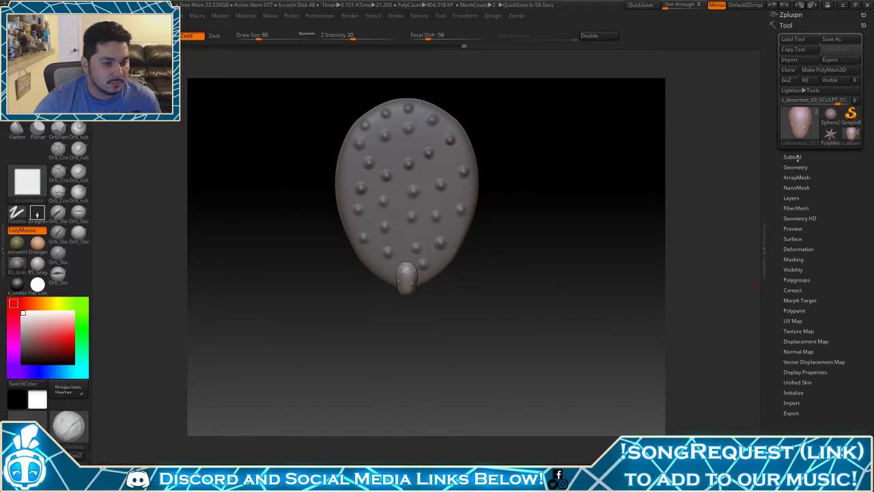
click(797, 158)
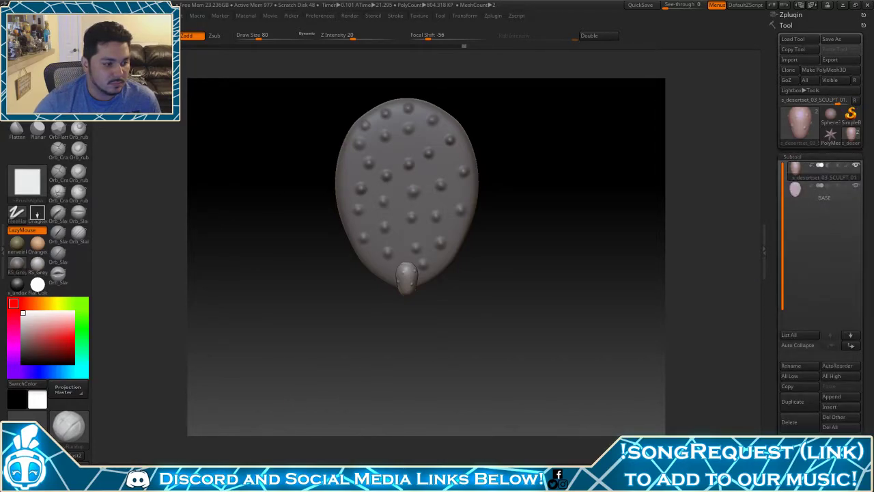
Isolate the small piece and turn its recessed end into view
click(427, 475)
mouse_move(509, 271)
mouse_down()
mouse_move(478, 272)
mouse_move(488, 290)
mouse_move(507, 293)
mouse_move(464, 239)
mouse_move(471, 194)
mouse_move(456, 204)
mouse_up()
mouse_move(456, 204)
ctrl+right_down()
mouse_move(470, 267)
mouse_move(512, 330)
ctrl+right_up()
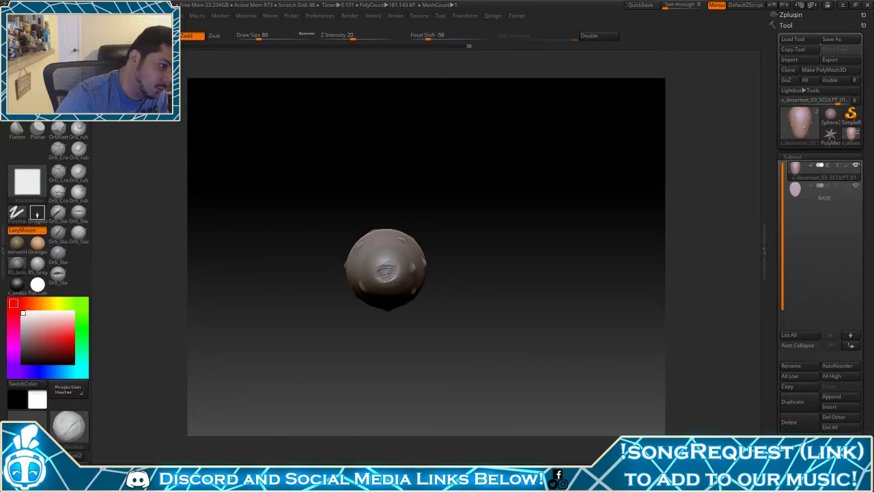
Try a ClayBuildup stroke inside the small piece's recess at draw size 80 and Z intensity 20
mouse_move(386, 271)
mouse_down()
mouse_move(398, 272)
mouse_move(390, 269)
mouse_up()
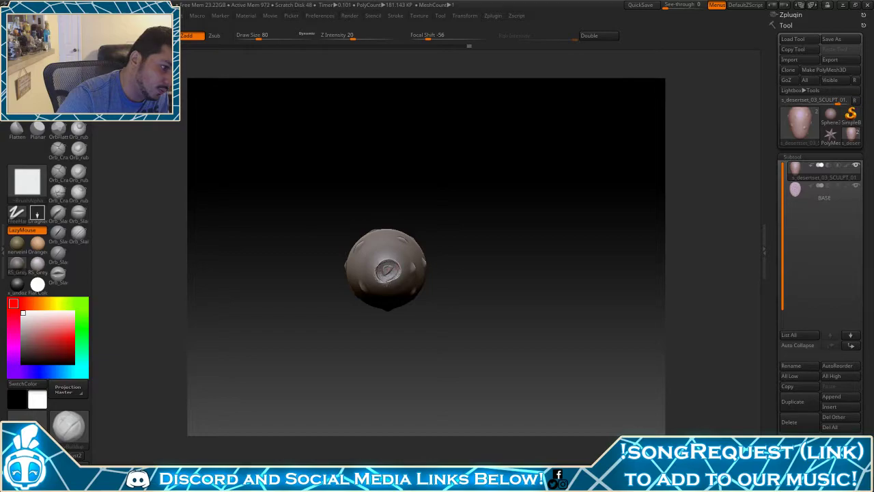
alt+drag(460, 254, 449, 170)
mouse_move(449, 169)
mouse_down()
mouse_move(473, 250)
mouse_move(454, 234)
mouse_move(456, 207)
mouse_up()
key(ctrl+z)
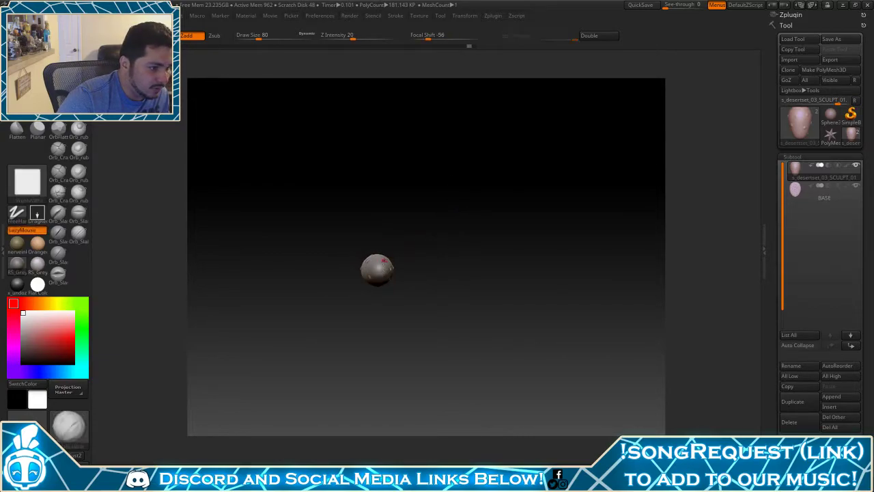
Sculpt a ClayBuildup stroke inside the small piece's recess at draw size 149 and Z intensity 20
key(space)
drag(387, 270, 394, 271)
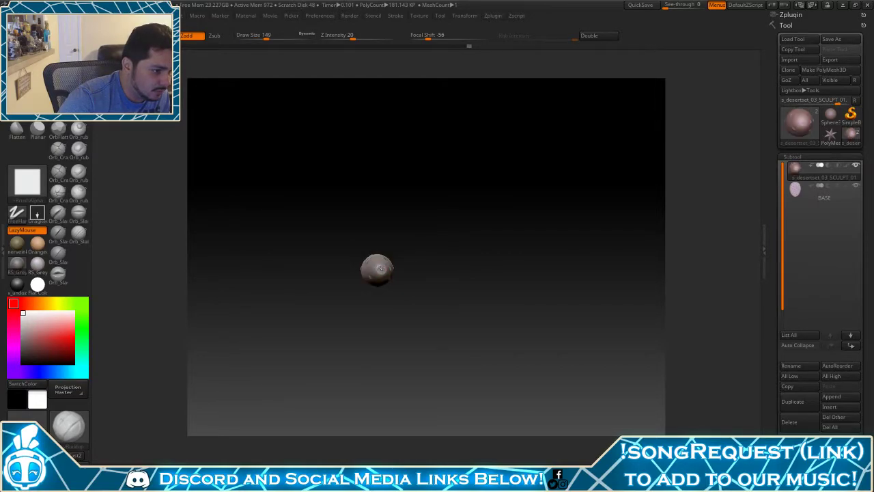
mouse_move(435, 259)
mouse_down()
mouse_move(466, 274)
mouse_move(442, 314)
mouse_move(429, 289)
mouse_move(428, 187)
mouse_move(429, 297)
mouse_up()
mouse_move(466, 247)
mouse_down()
mouse_move(459, 306)
mouse_move(444, 217)
mouse_up()
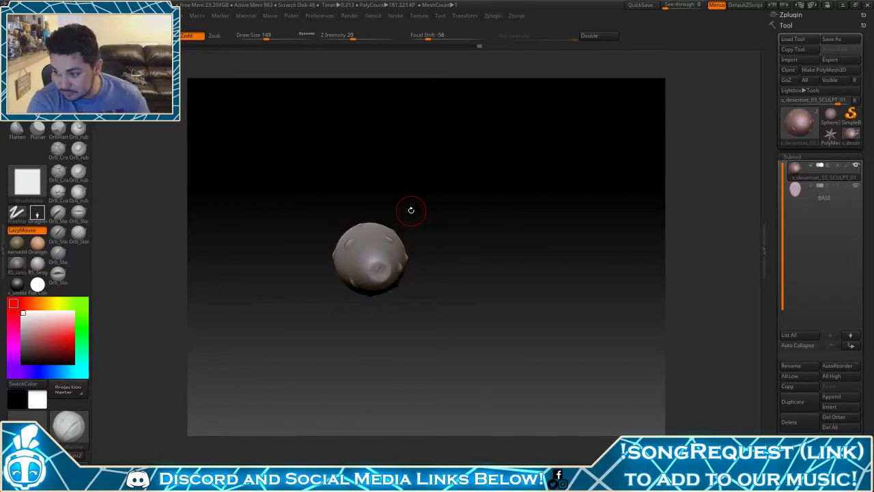
drag(456, 232, 437, 241)
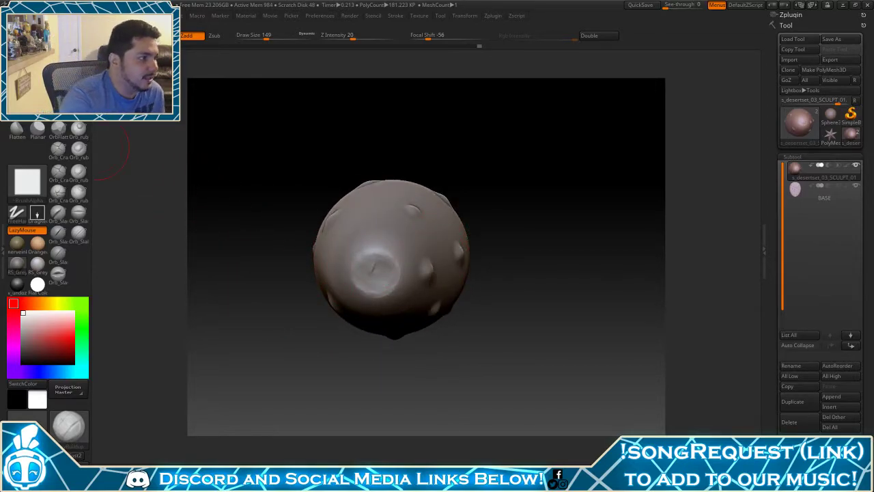
Rework the small piece's recess with ClayTubes strokes at draw size 59 and Z intensity 49, undoing the unwanted ones
click(37, 108)
key(space)
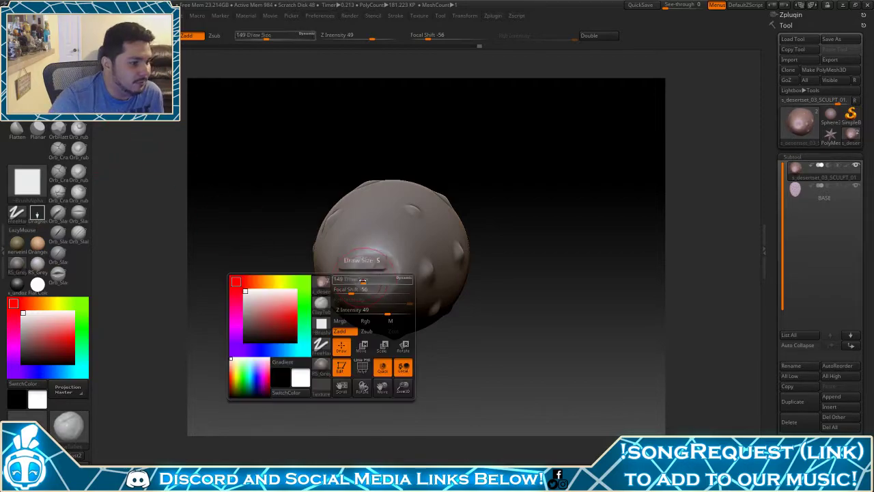
click(354, 281)
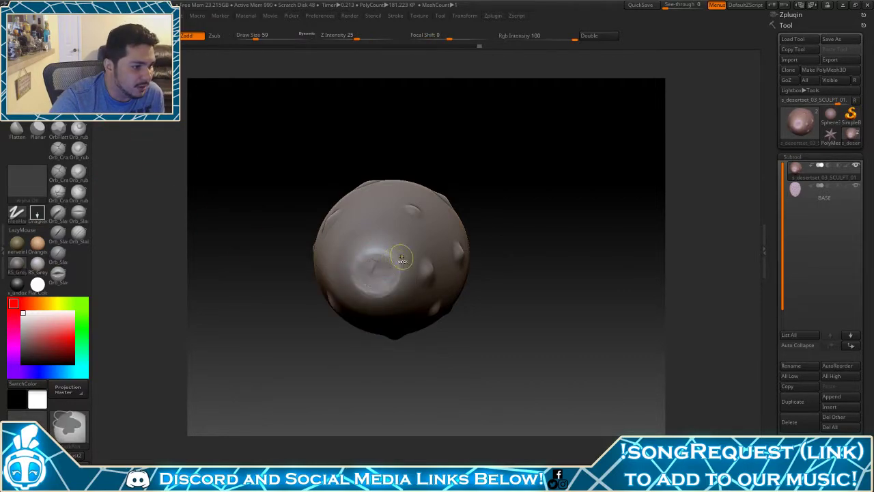
drag(374, 272, 389, 272)
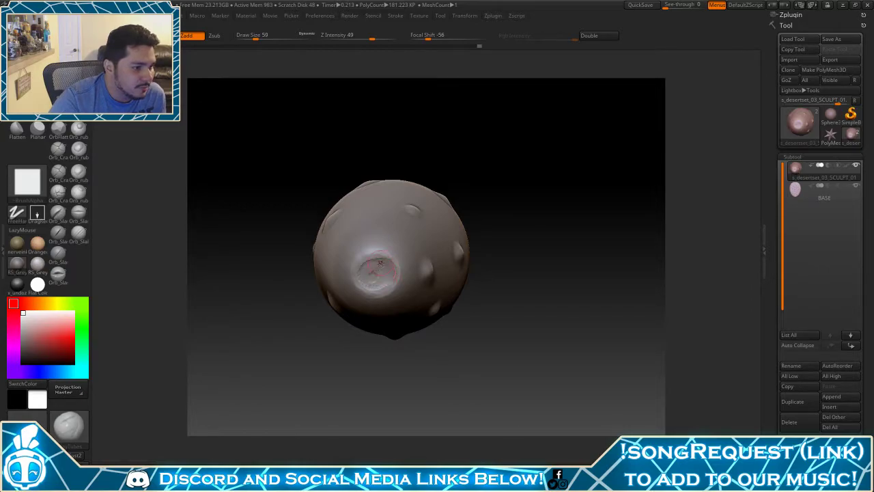
key(ctrl+z)
key(ctrl+z)
key(ctrl+z)
key(ctrl+z)
key(ctrl+z)
key(ctrl+z)
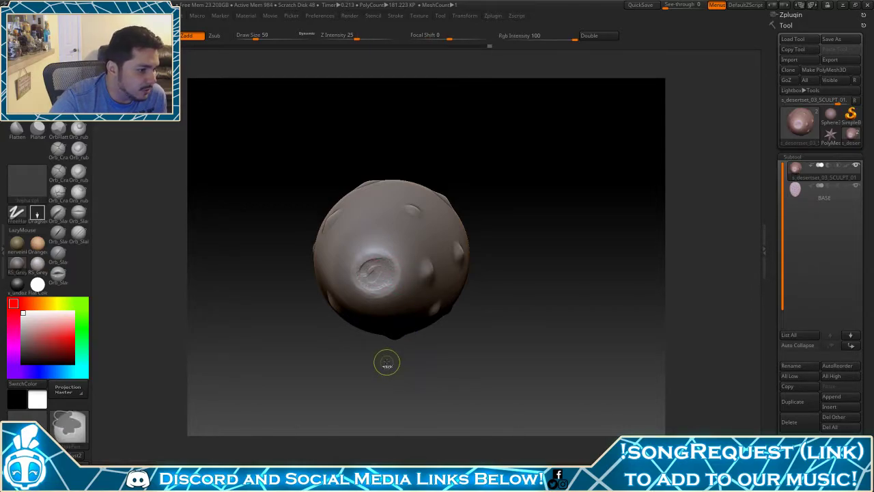
mouse_move(400, 358)
mouse_down()
mouse_move(485, 253)
mouse_move(456, 293)
mouse_move(462, 185)
mouse_move(451, 269)
mouse_move(471, 203)
mouse_move(461, 265)
mouse_move(466, 303)
mouse_move(473, 270)
mouse_move(461, 199)
mouse_up()
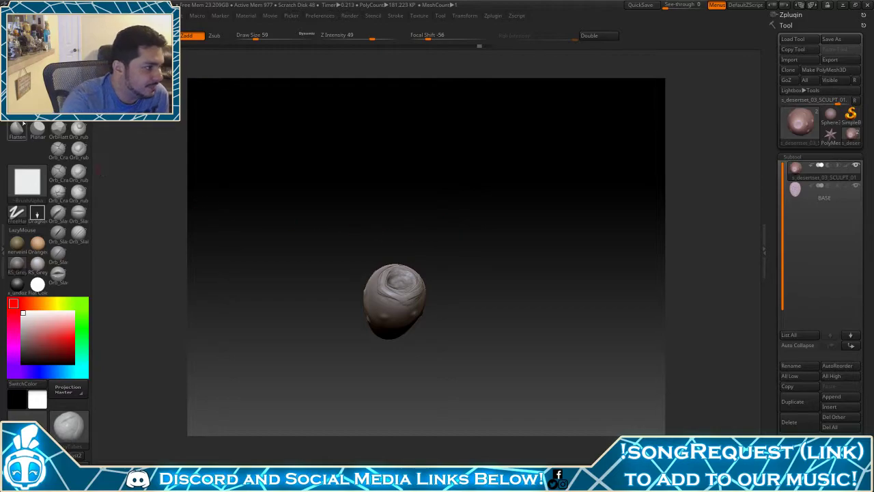
Flatten the rim around the small piece's recess with the TrimDynamic brush at draw size 207 and Z intensity 43
key(space)
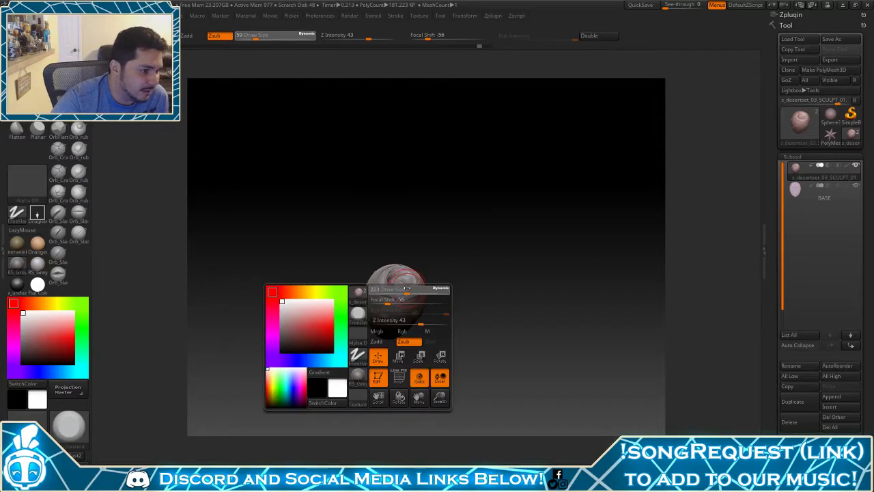
drag(407, 288, 405, 288)
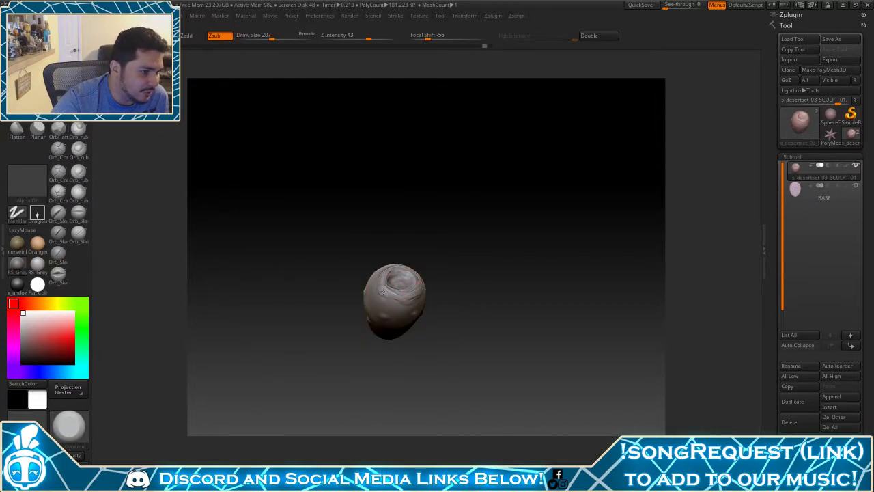
mouse_move(459, 268)
mouse_down()
mouse_move(466, 292)
mouse_move(480, 287)
mouse_move(476, 240)
mouse_move(431, 273)
mouse_up()
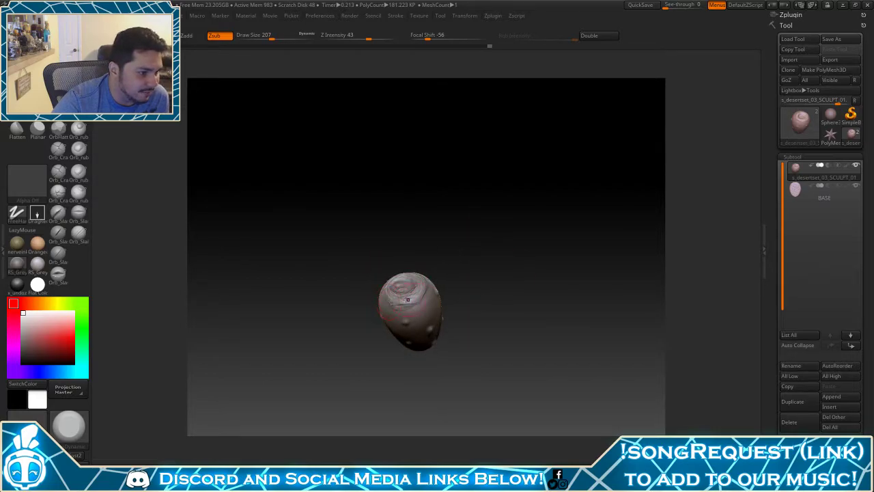
mouse_move(491, 278)
mouse_down()
mouse_move(511, 253)
mouse_move(519, 257)
mouse_move(480, 306)
mouse_move(516, 298)
mouse_move(492, 278)
mouse_move(505, 285)
mouse_up()
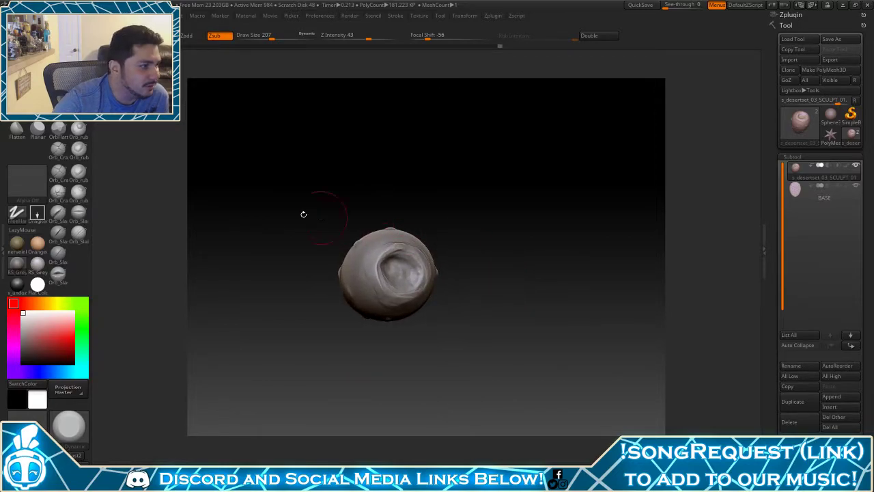
drag(389, 351, 386, 235)
mouse_move(474, 236)
mouse_down()
mouse_move(462, 258)
mouse_move(485, 253)
mouse_move(514, 212)
mouse_move(515, 226)
mouse_move(505, 195)
mouse_up()
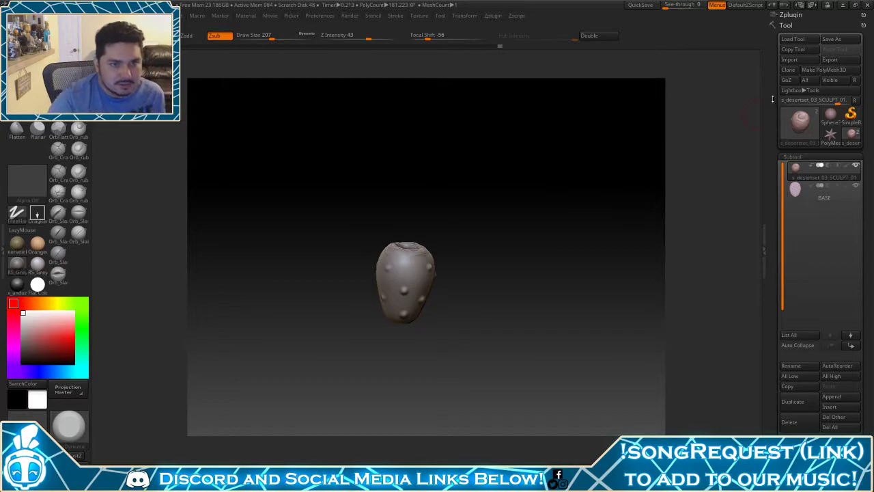
Save the tool over the existing s_desertset_03_SCULPT_01.ztl in the Zbrush folder
click(831, 39)
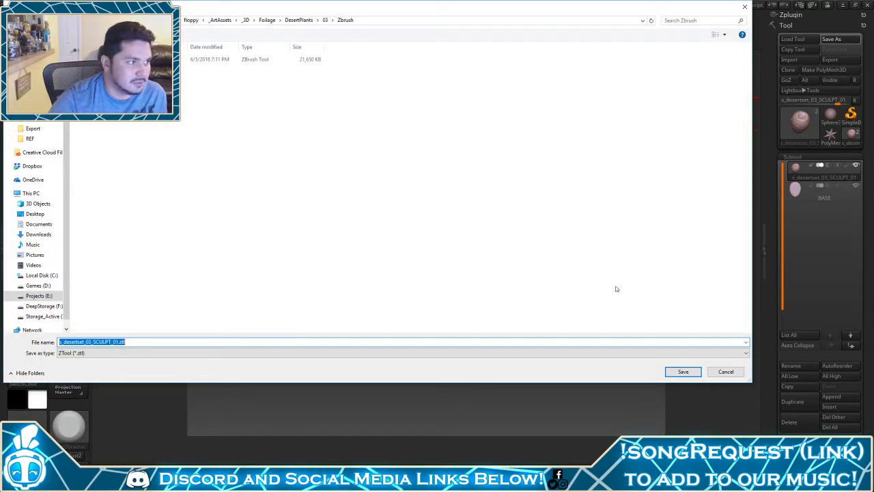
click(683, 372)
click(458, 244)
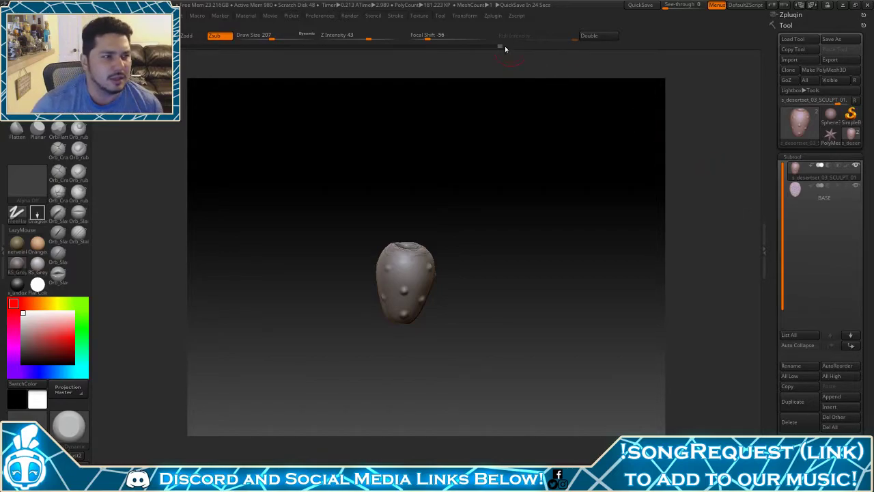
Pre-process the small piece in Decimation Master and decimate it at 20%
click(474, 16)
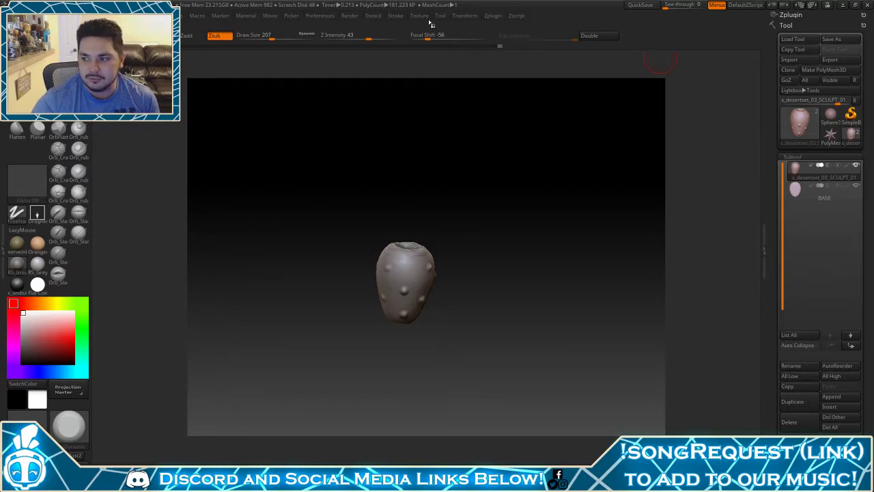
click(490, 16)
click(488, 17)
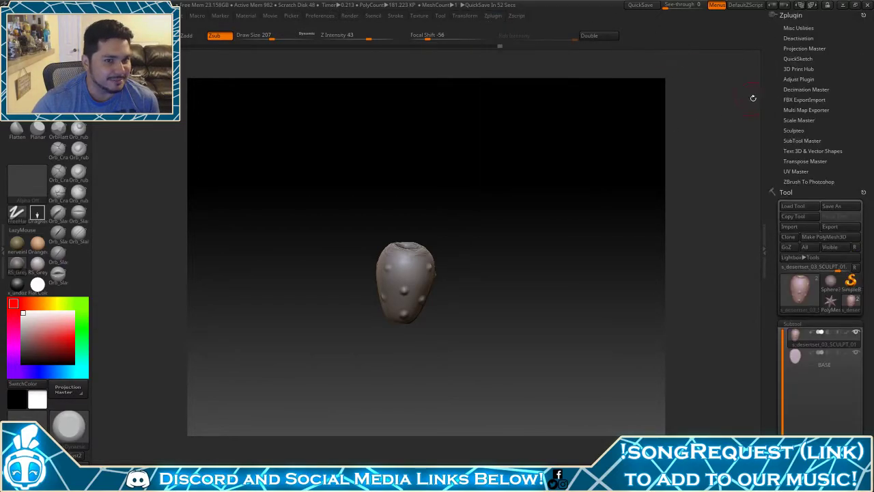
click(806, 89)
click(806, 169)
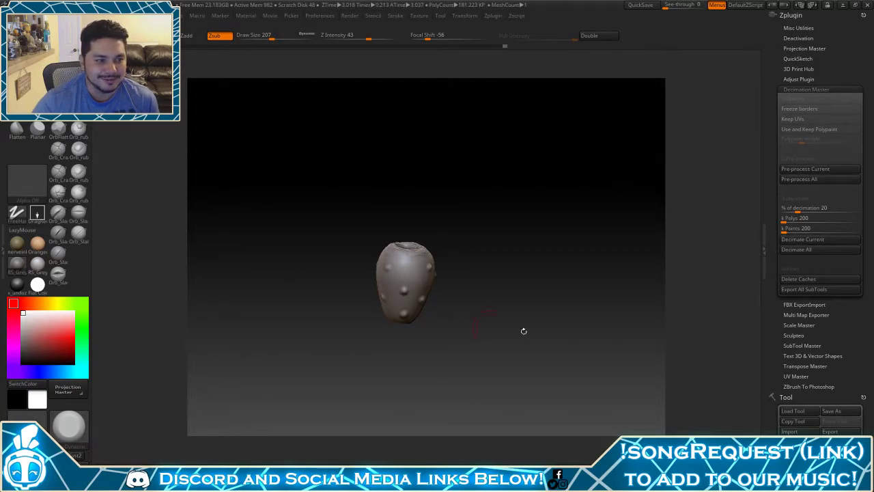
Export the decimated small piece to the Desktop as bud01 in OBJ format
click(830, 431)
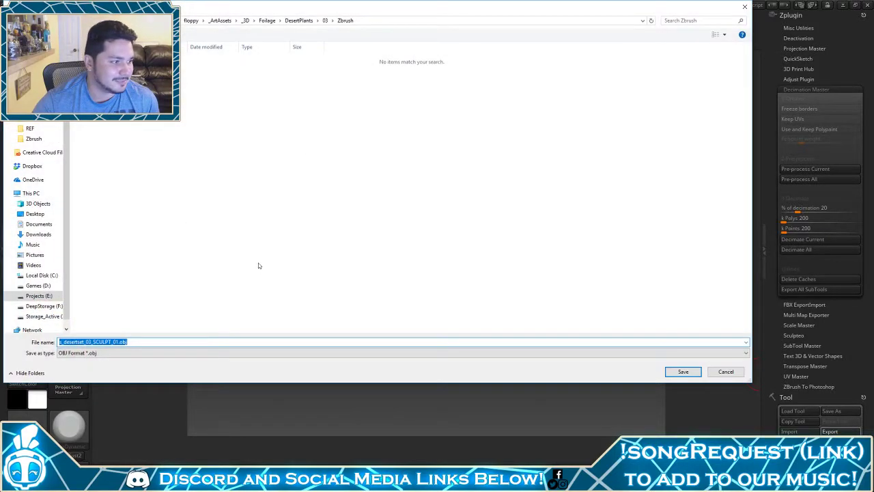
text(bud01)
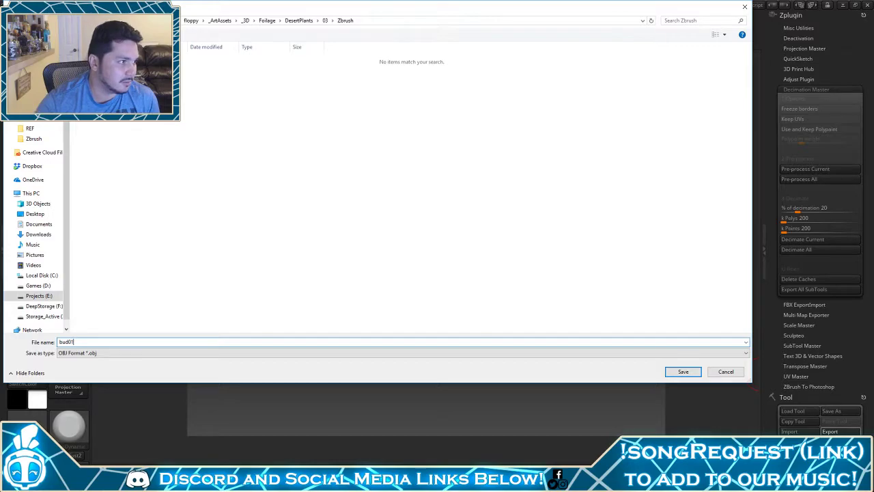
key(Return)
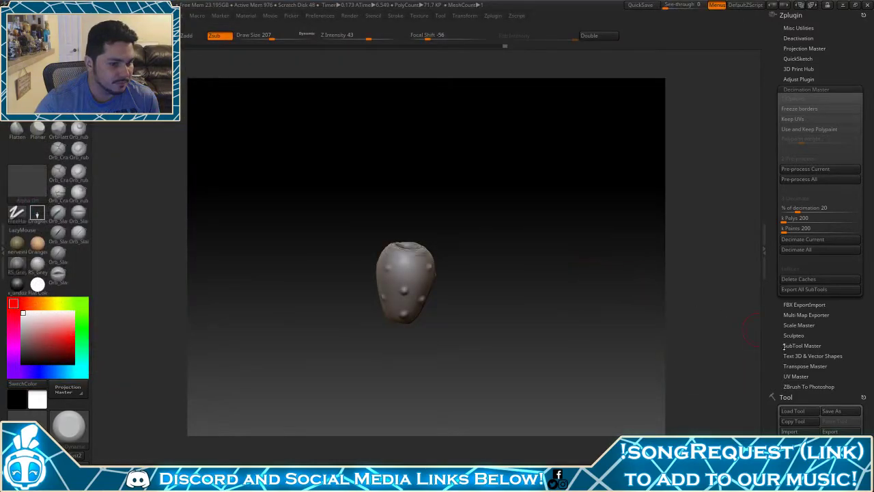
Make the large oval BASE subtool active, then pre-process and decimate it at 20% in Decimation Master
scroll(783, 346, down, 3)
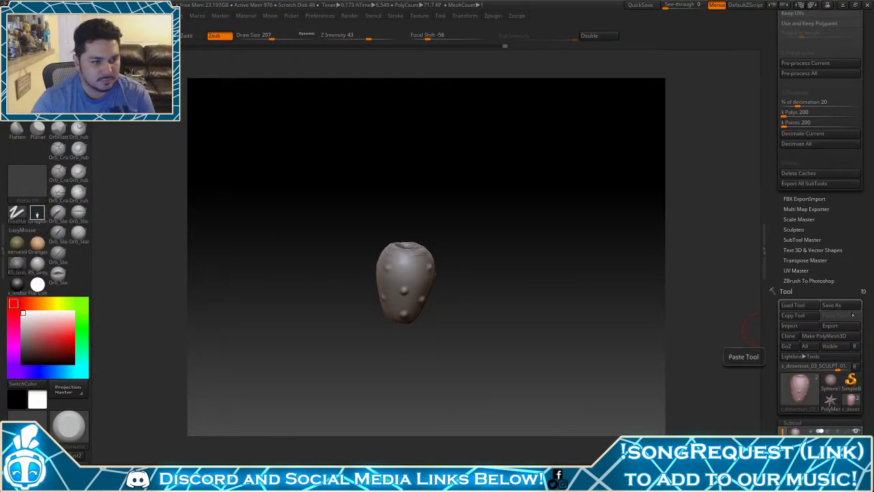
click(852, 315)
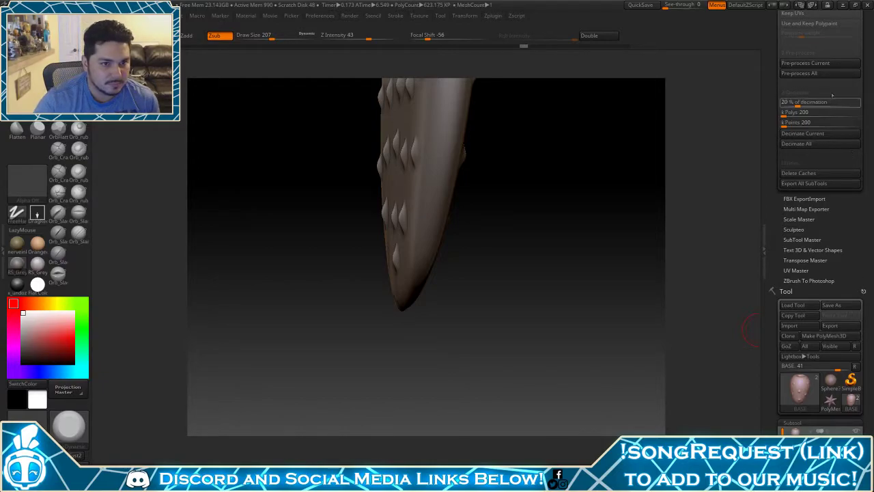
click(806, 63)
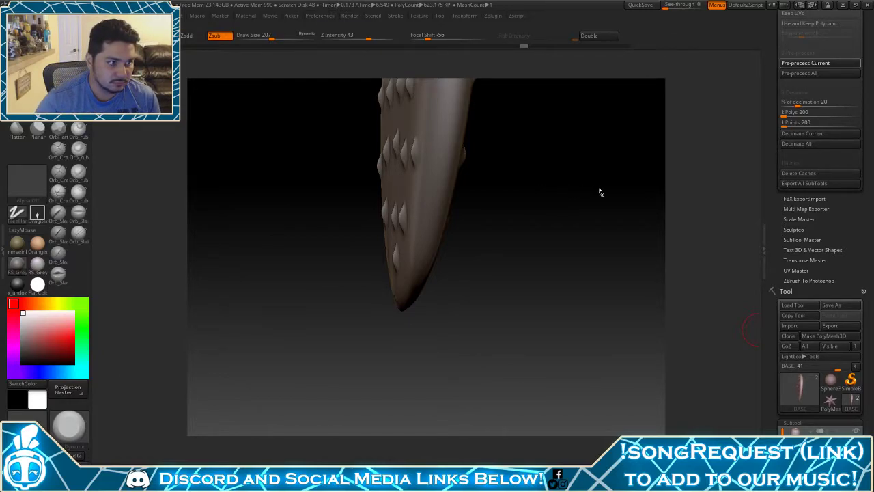
drag(550, 194, 666, 160)
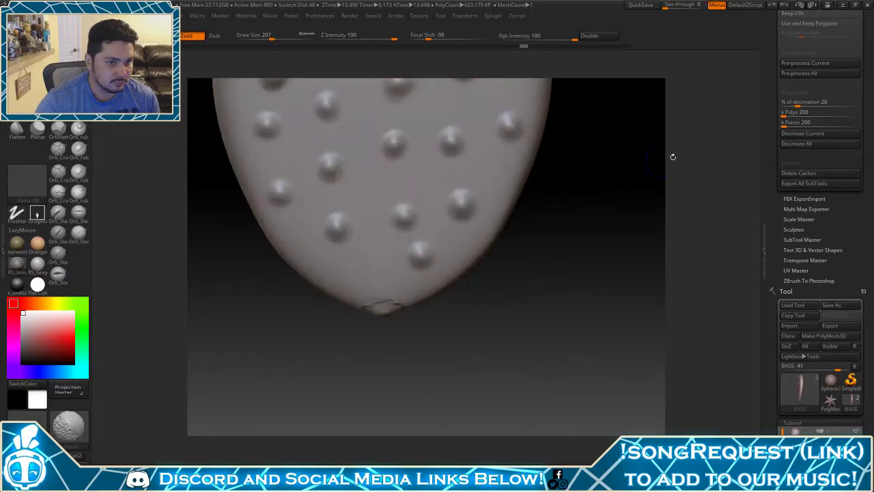
click(791, 134)
Export the decimated large oval to the Desktop as an OBJ named bud01
drag(565, 321, 595, 159)
click(838, 329)
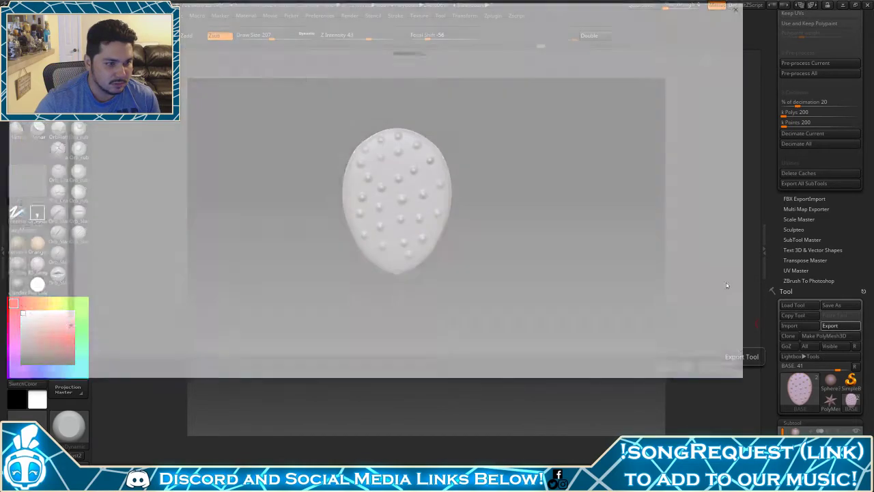
text(bas)
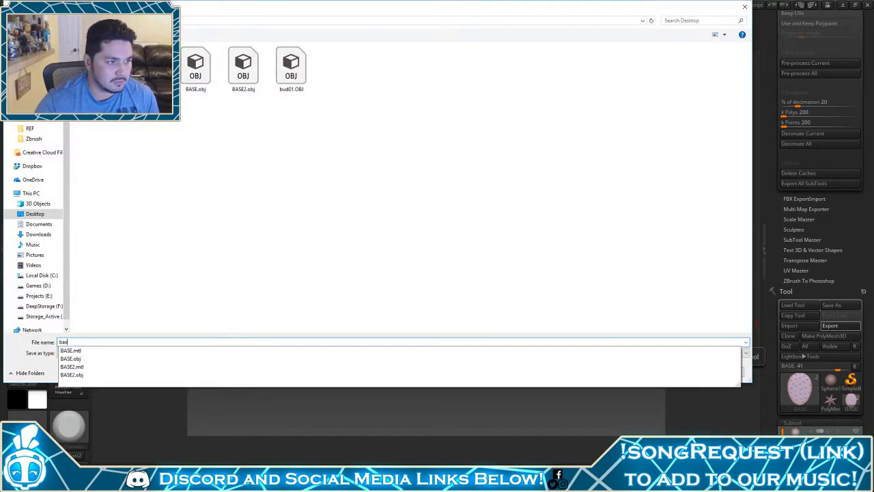
key(BackSpace)
key(BackSpace)
text(u)
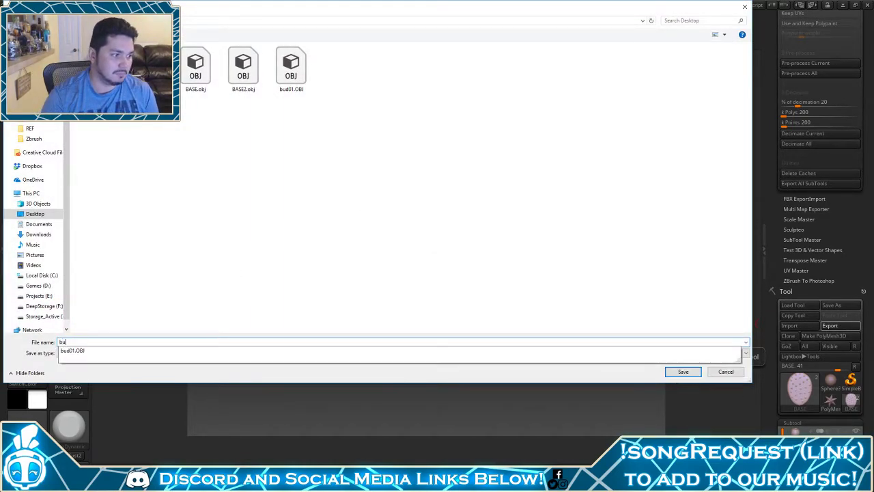
text(d01)
key(Return)
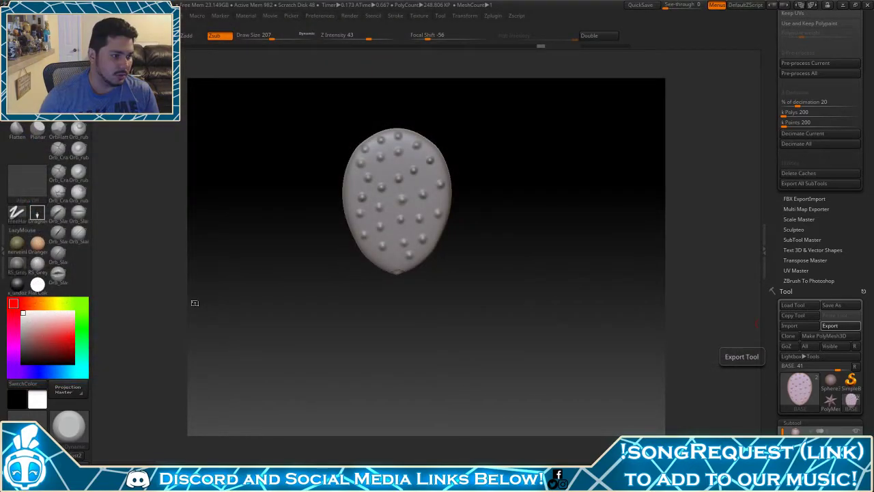
Switch to the S_DesertSet_03_01 scene in 3ds Max and close the Material Editor
click(843, 5)
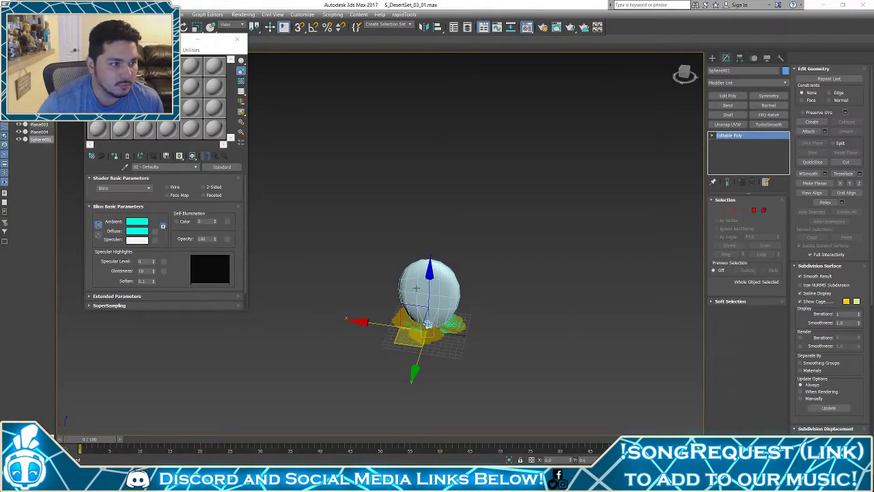
click(237, 40)
scroll(552, 248, up, 8)
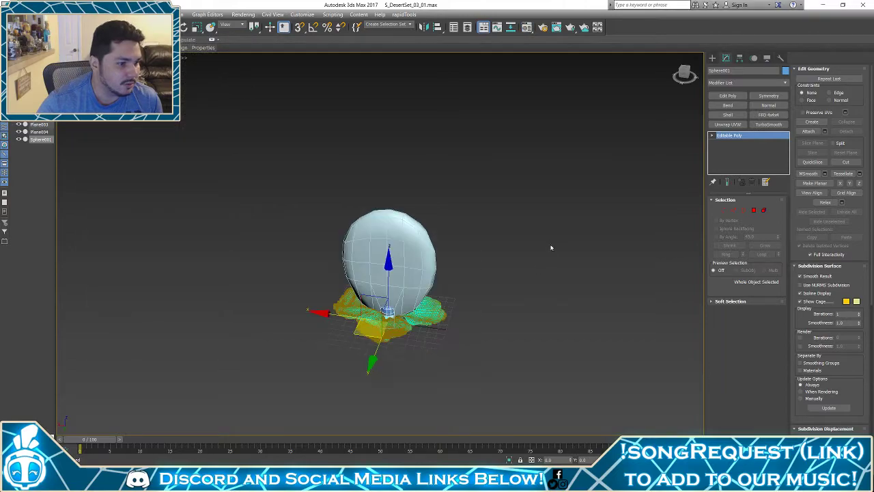
Select the small tip sphere together with the large oval mesh above the leaf planes
click(486, 251)
middle_drag(478, 252, 672, 137)
click(372, 268)
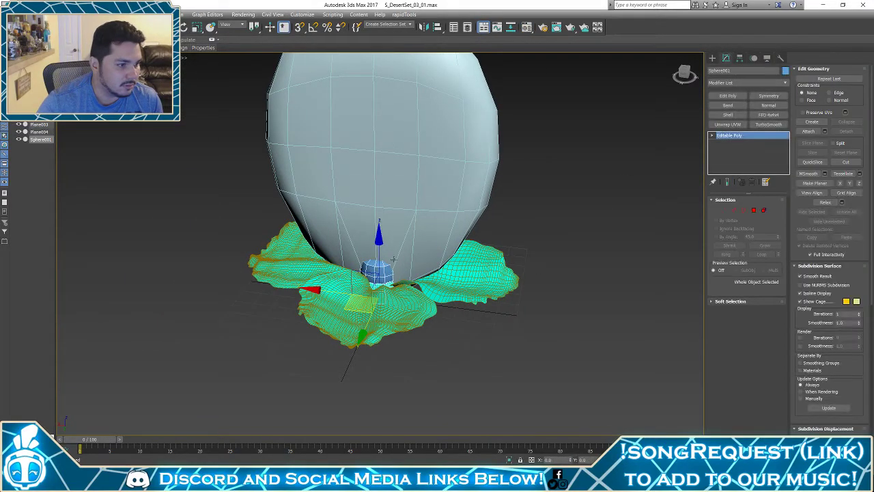
ctrl+click(427, 185)
middle_drag(454, 185, 458, 236)
scroll(457, 237, down, 5)
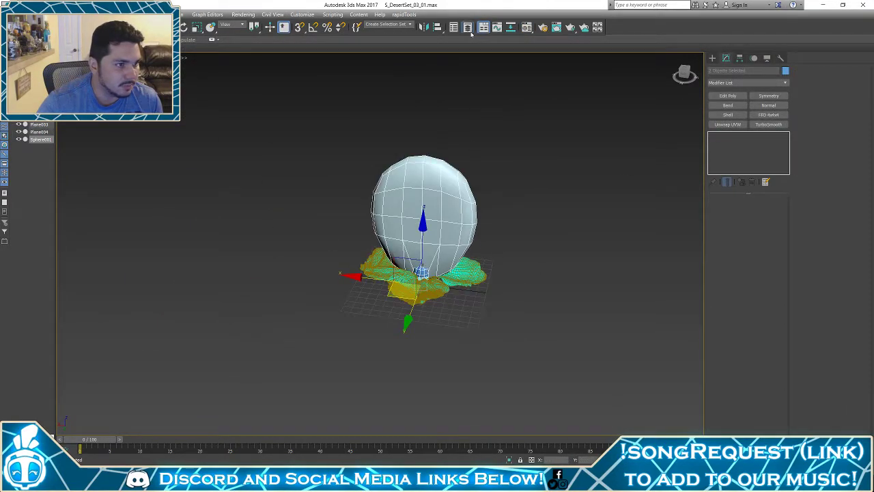
Put the large oval and tip sphere on the LOW_BASE layer and hide that layer
click(467, 27)
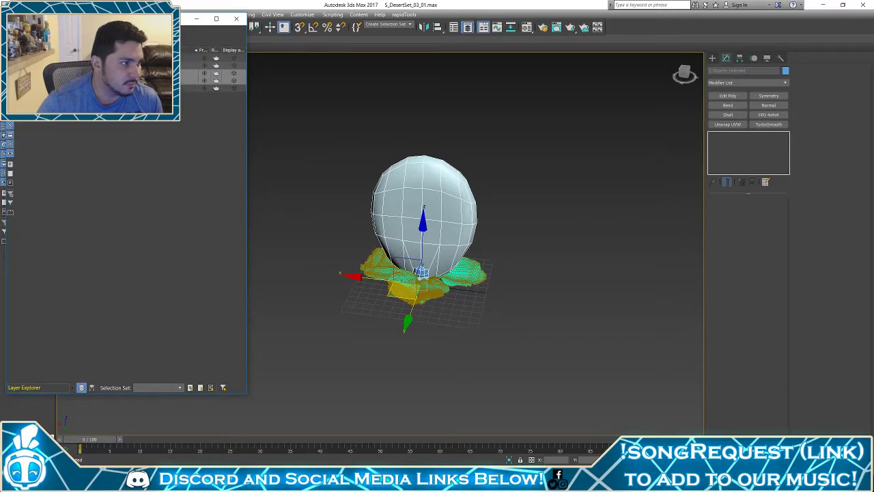
click(82, 73)
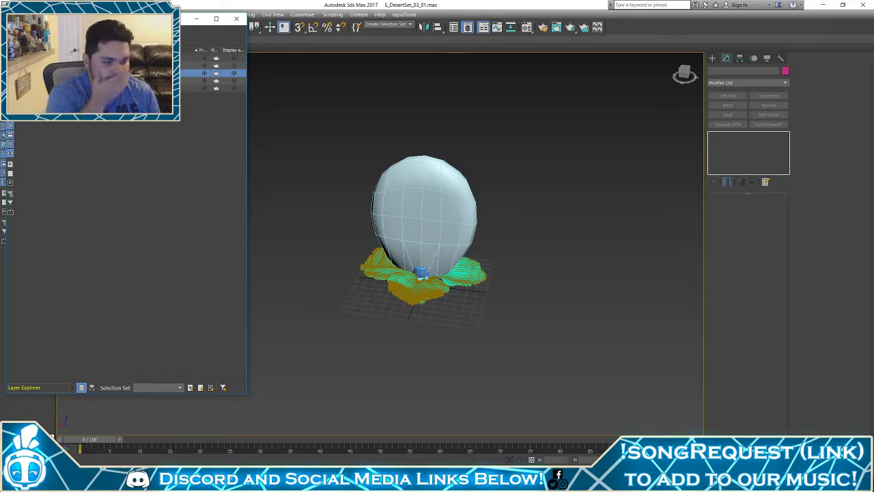
click(21, 73)
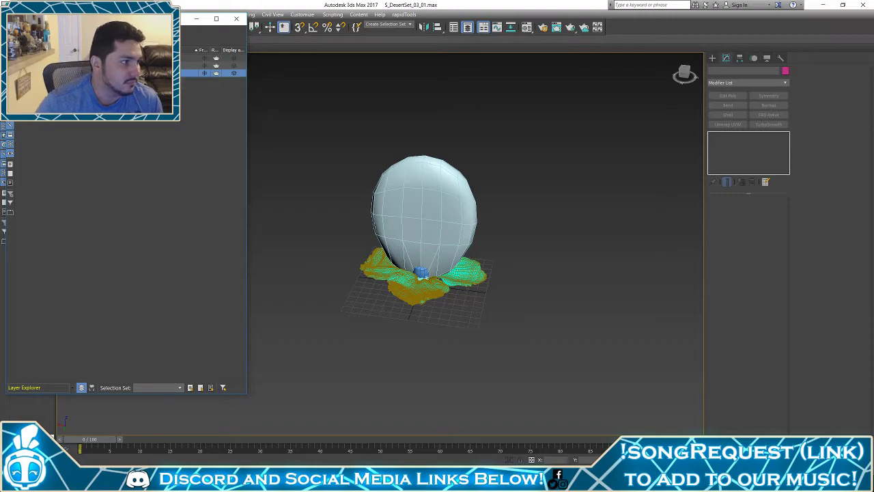
click(28, 73)
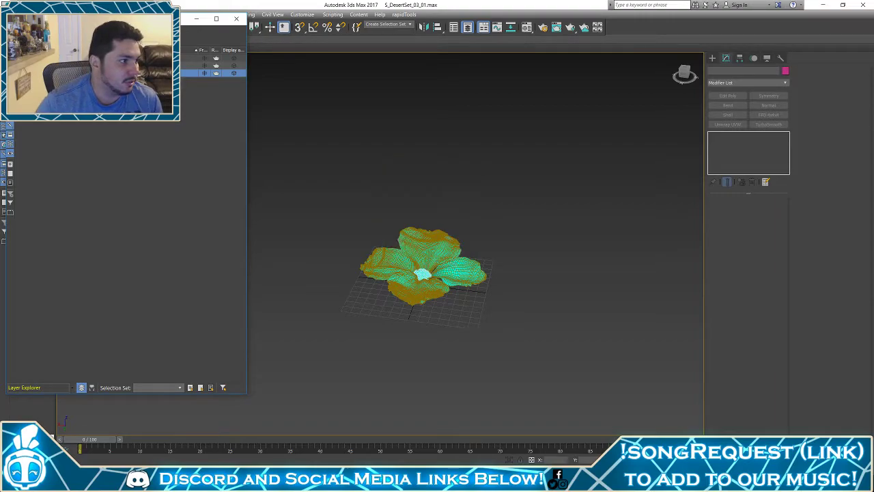
Select all the leaf planes and move them along X, well away from the grid origin
click(22, 65)
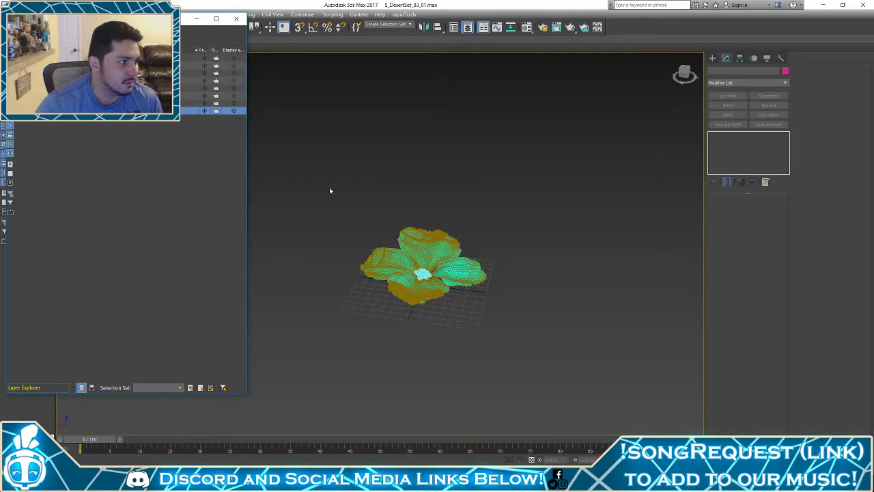
drag(304, 142, 467, 313)
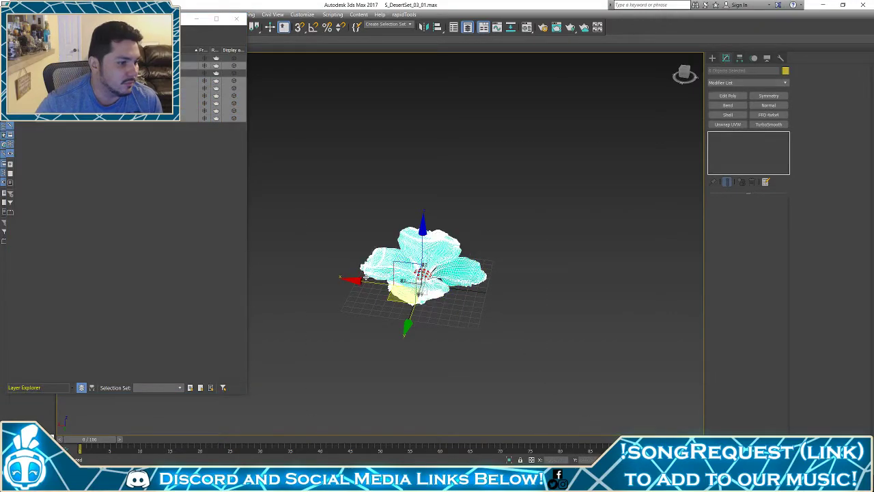
drag(362, 281, 499, 346)
middle_drag(273, 297, 252, 293)
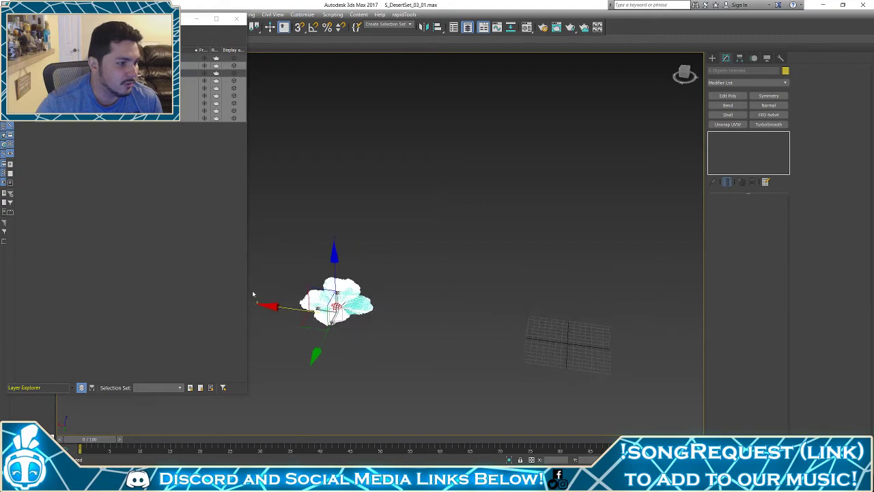
drag(280, 305, 258, 301)
click(492, 350)
middle_drag(520, 347, 460, 330)
Import bud01.OBJ from the Desktop with the default OBJ import options
click(8, 4)
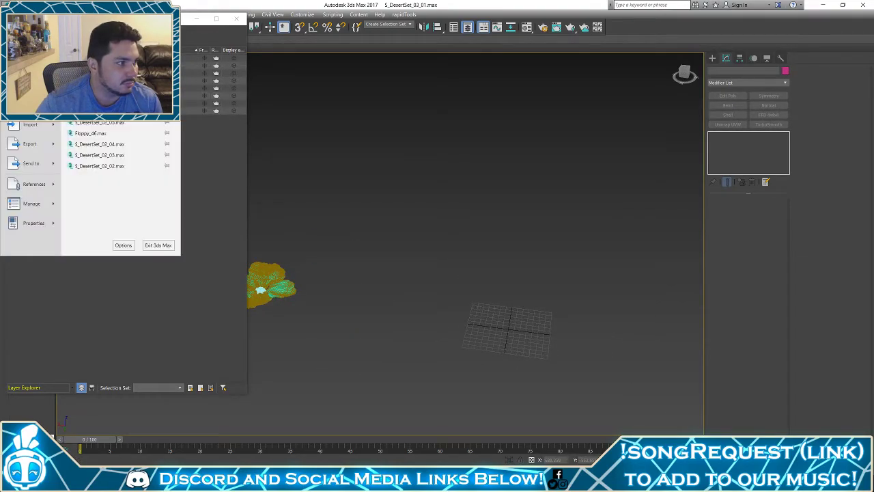
click(21, 128)
click(283, 142)
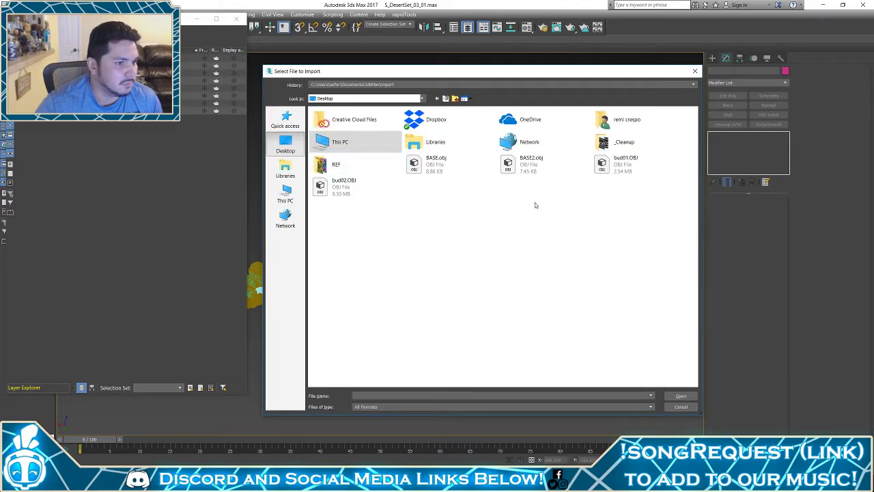
double_click(604, 163)
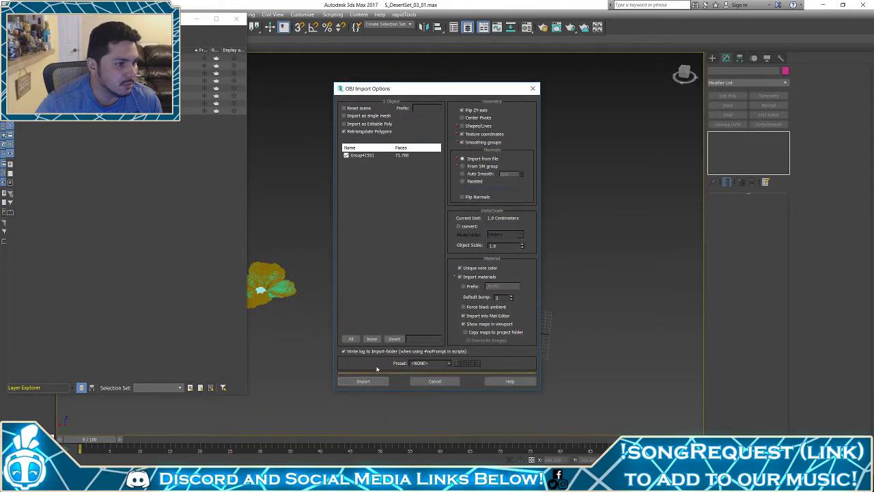
click(363, 381)
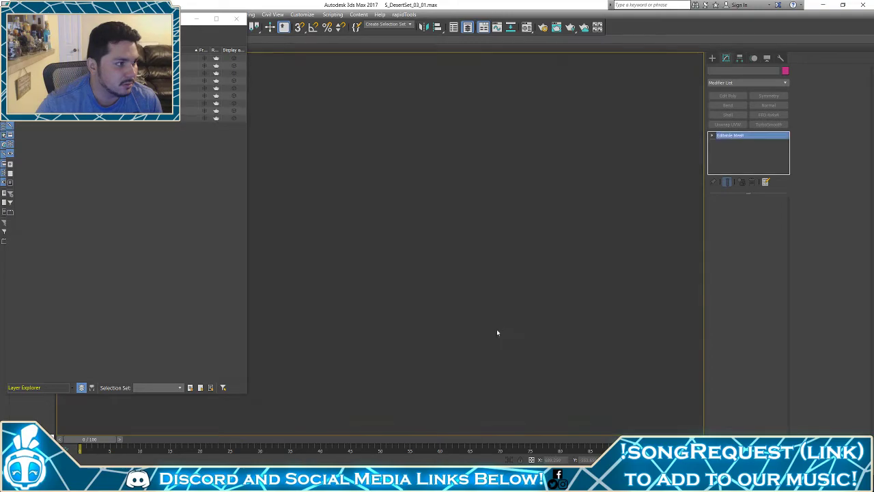
Import bud02.OBJ from the Desktop with the default OBJ import options
scroll(463, 296, down, 10)
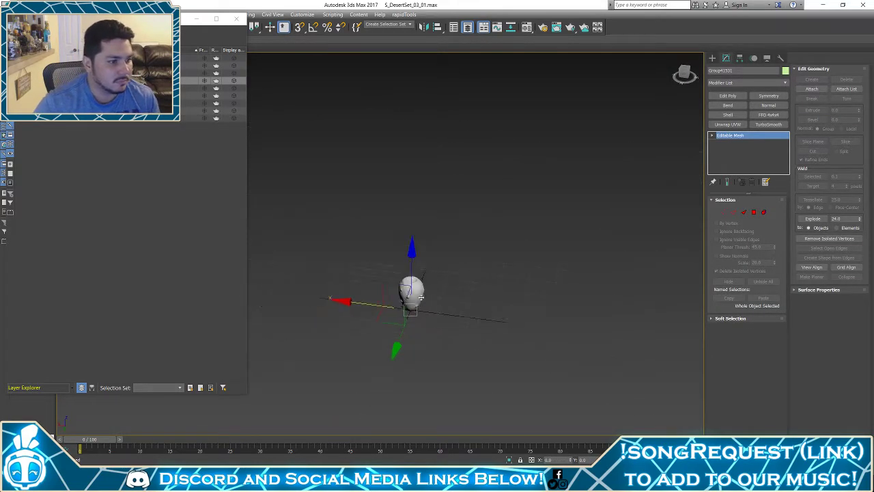
key(alt+f)
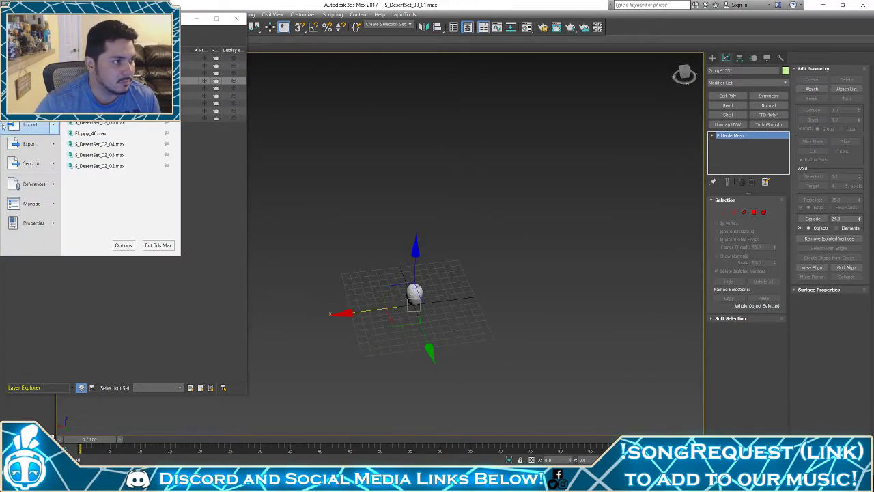
click(31, 127)
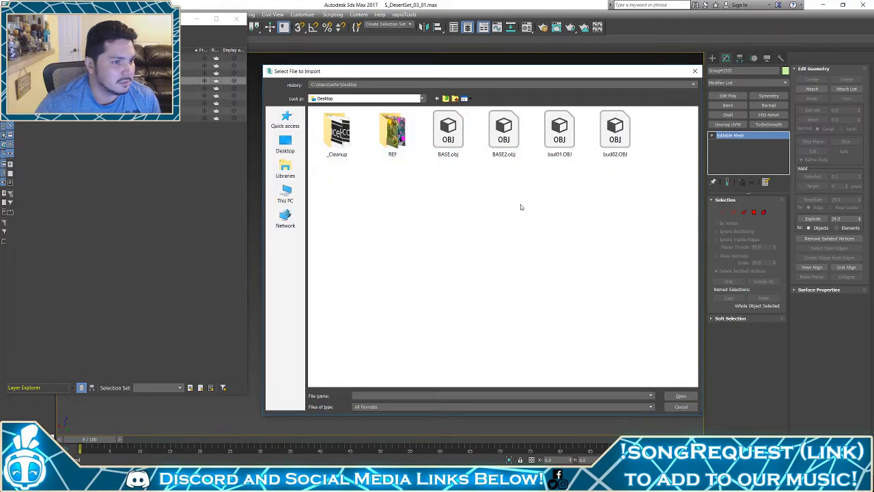
double_click(614, 133)
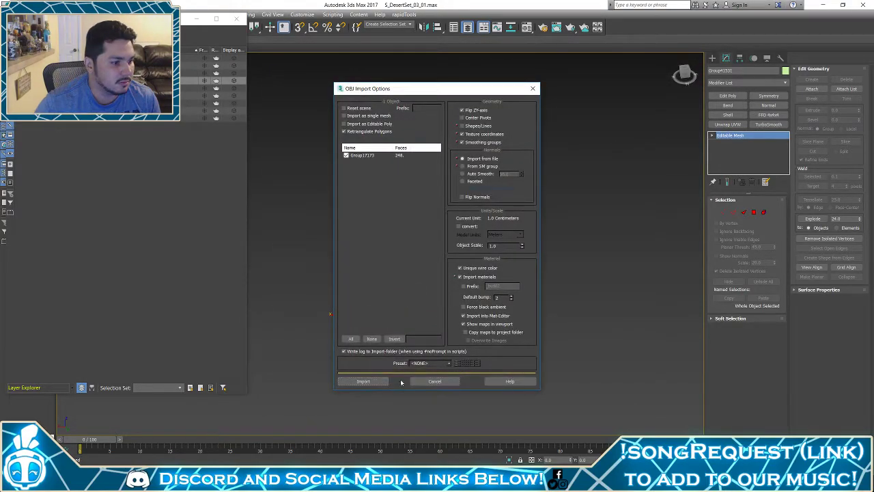
click(373, 382)
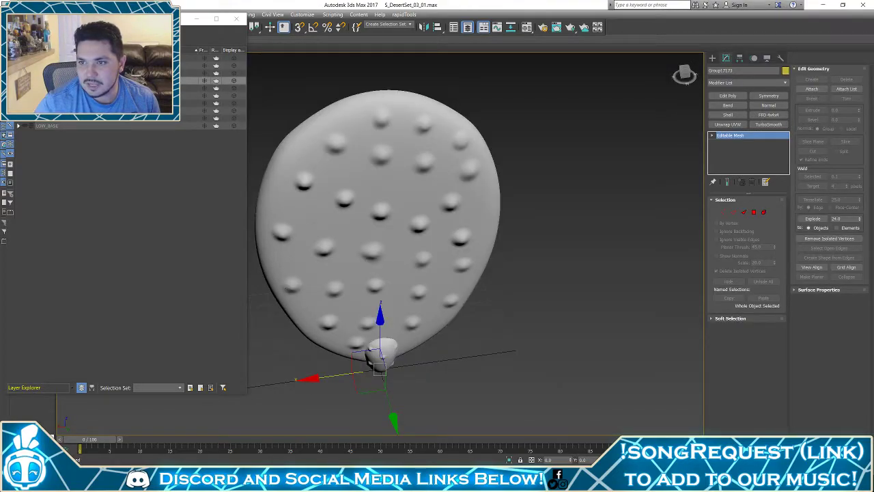
Set the large bumpy oval's X position to -100, clear of the small bud
alt+middle_drag(538, 318, 514, 247)
scroll(453, 250, down, 4)
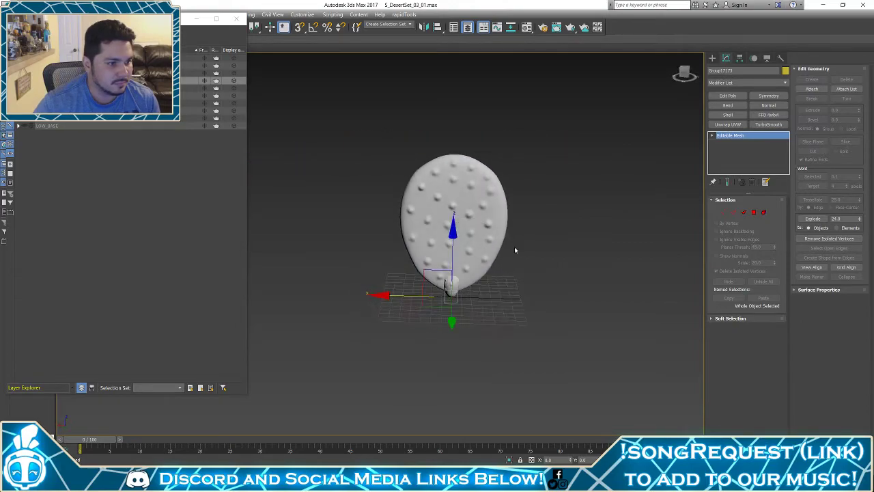
drag(407, 297, 343, 293)
key(ctrl+z)
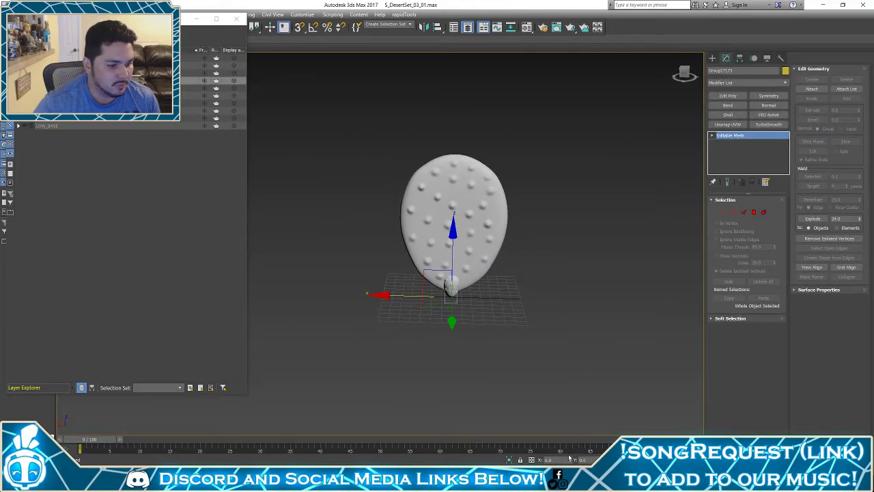
text(20)
key(Return)
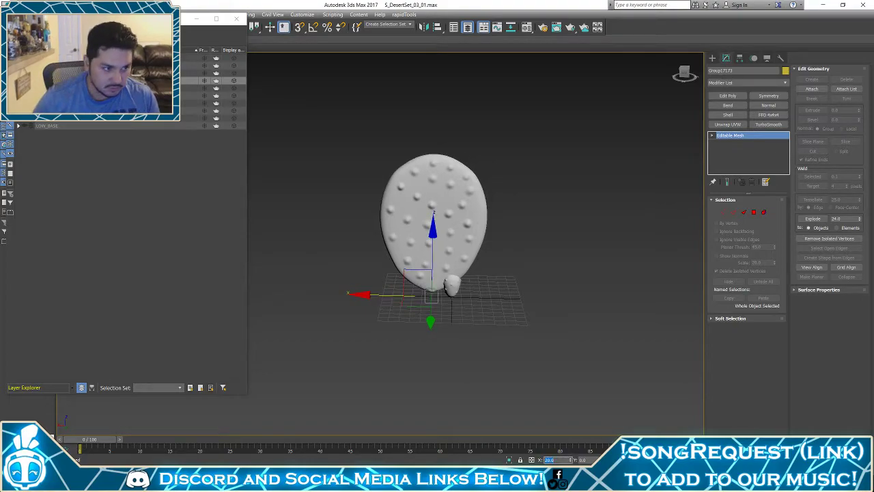
text(100)
key(Return)
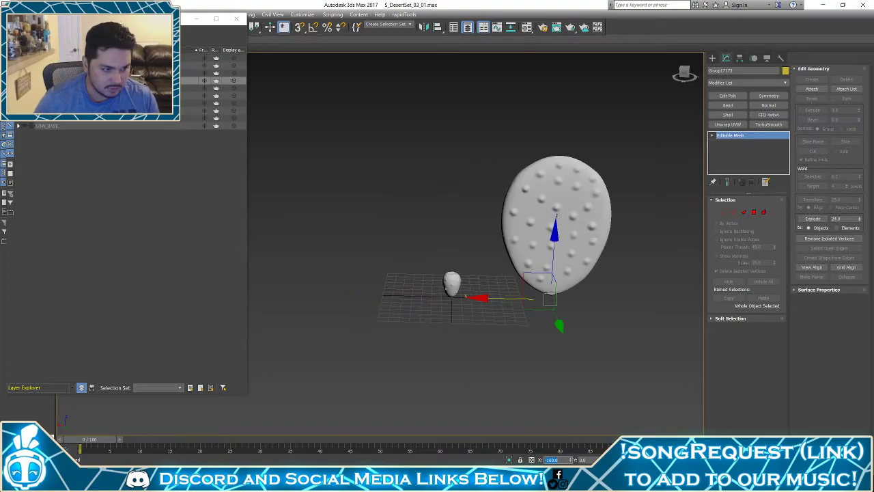
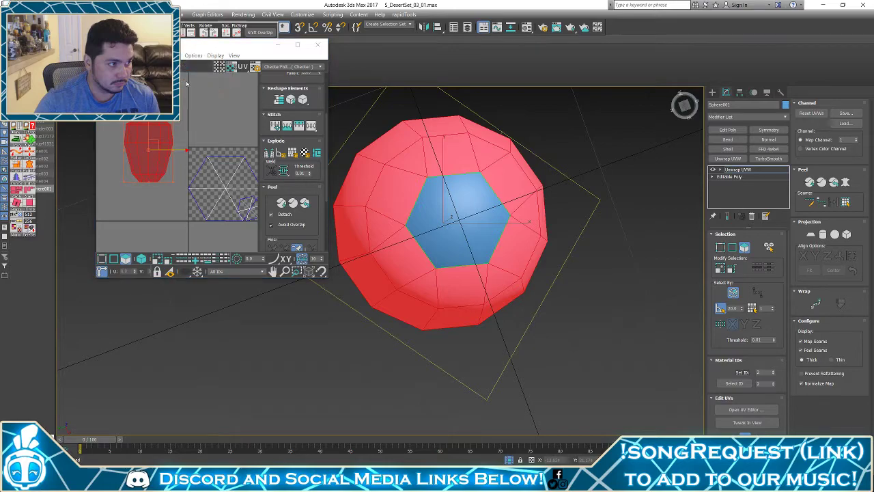
Try Unfold Mapping and Normal Mapping on the selected side faces of Sphere001
key(Return)
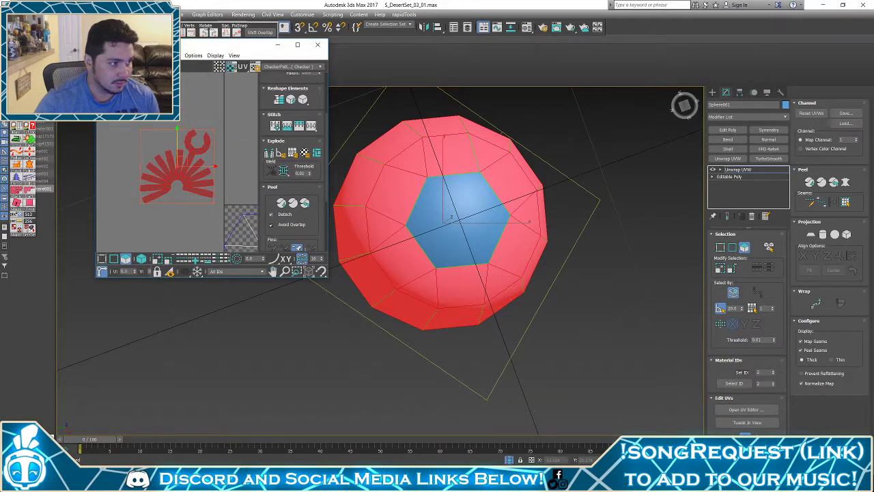
click(164, 55)
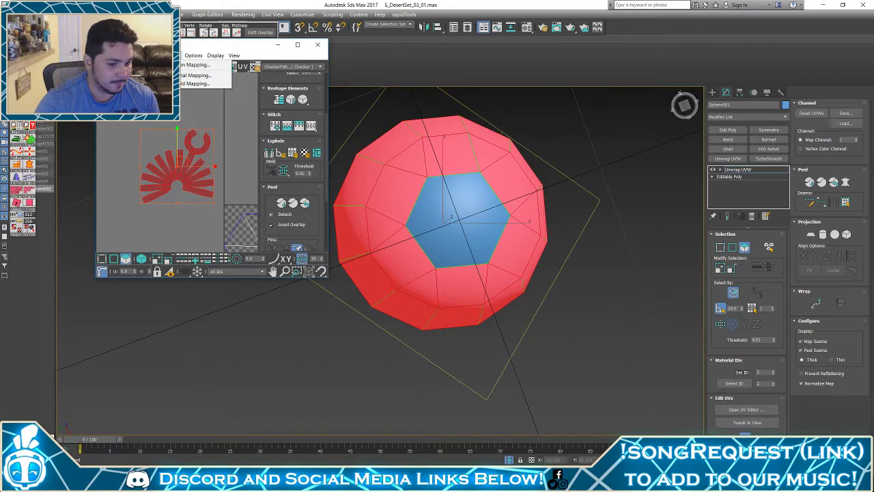
click(193, 75)
middle_drag(179, 137, 83, 63)
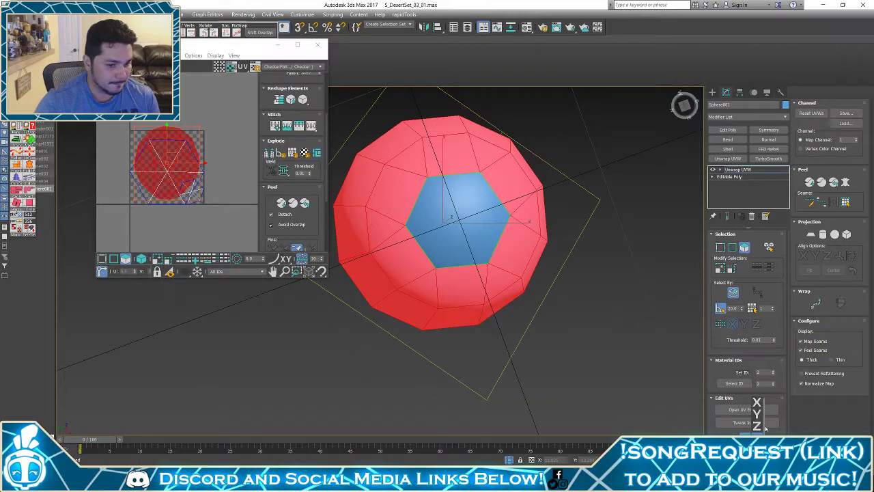
Planar-map the selected side faces along the X axis and move their UV island off the checker tile
click(758, 402)
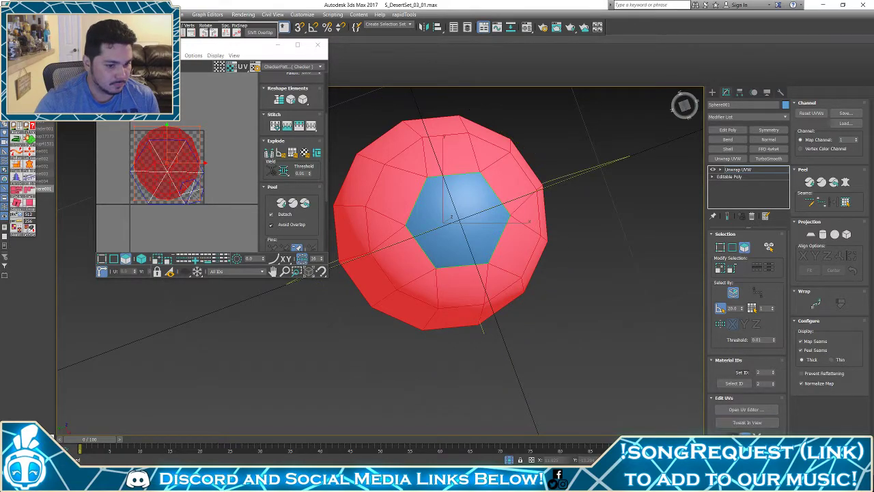
click(734, 436)
middle_drag(146, 170, 163, 190)
drag(218, 185, 137, 185)
middle_drag(137, 185, 220, 176)
Select the vertical edge loop down the side of Sphere001 and break the UVs along it
click(113, 260)
middle_drag(162, 164, 195, 175)
scroll(195, 175, up, 1)
click(196, 178)
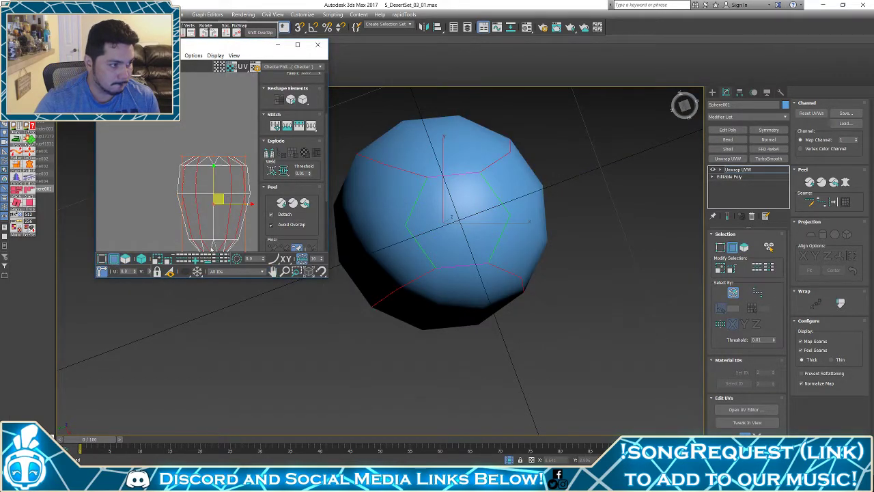
mouse_move(434, 220)
alt+middle_down()
mouse_move(465, 271)
mouse_move(529, 297)
mouse_move(513, 276)
mouse_move(562, 212)
mouse_move(550, 250)
alt+middle_up()
scroll(530, 297, down, 3)
key(F4)
double_click(507, 192)
right_click(175, 151)
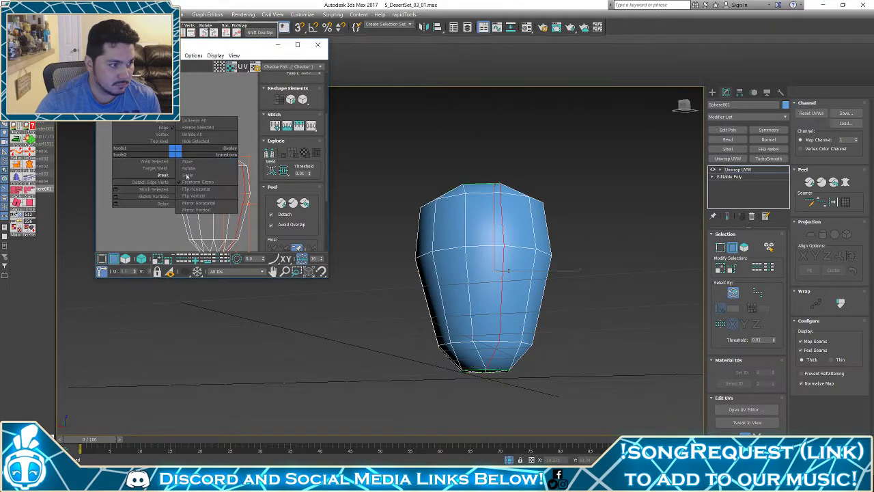
click(165, 176)
Relax the split side island so that it unrolls flat
click(127, 258)
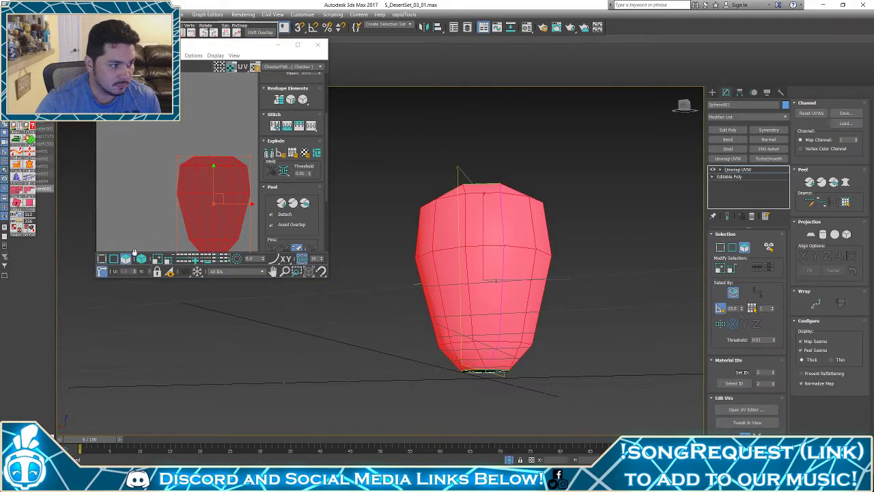
click(16, 154)
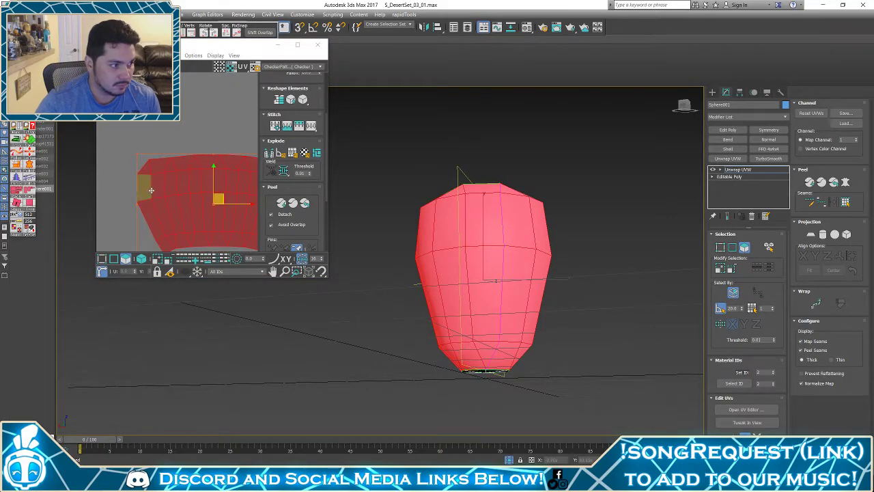
scroll(148, 143, down, 4)
middle_drag(146, 189, 136, 165)
Select the side and cap UV islands, relax them together, and move them above the checker tile
drag(219, 191, 160, 156)
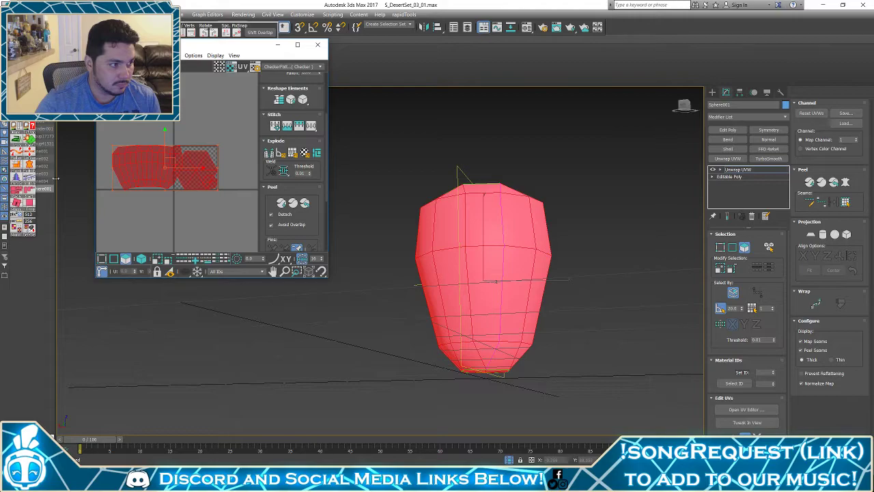
click(17, 155)
scroll(167, 179, down, 3)
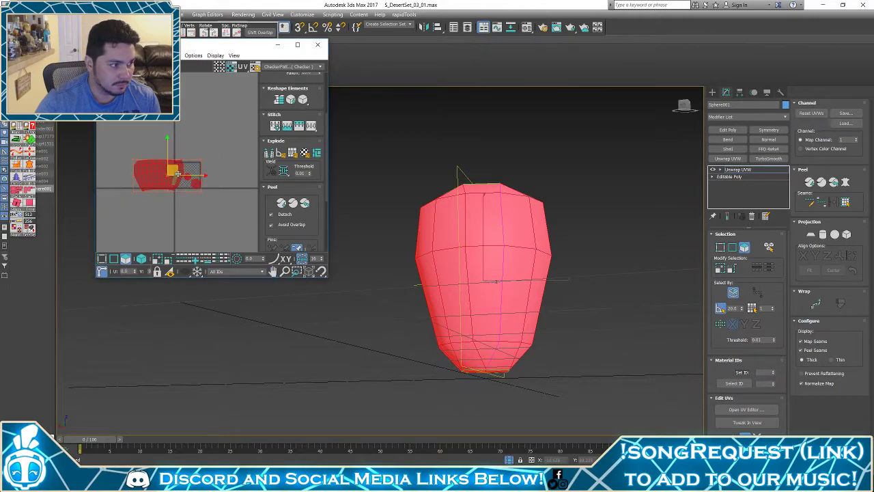
drag(178, 169, 232, 111)
click(172, 213)
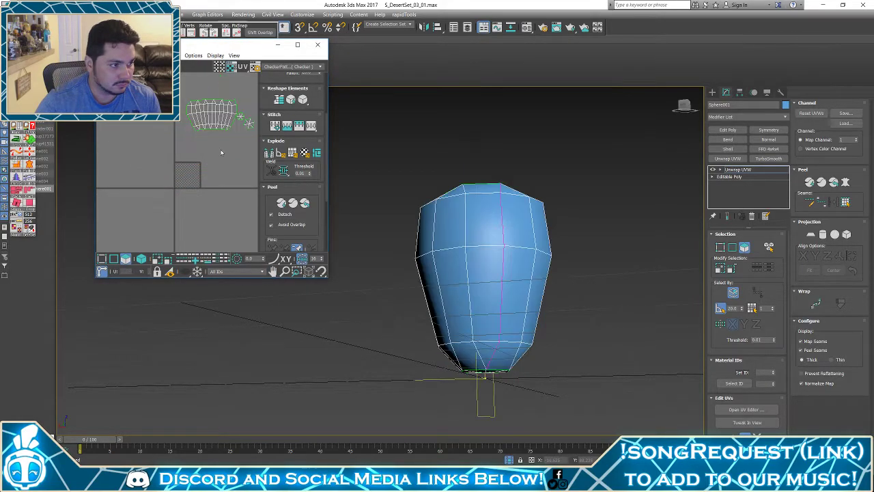
Apply Flatten Mapping to the outermost small hexagonal cap island
scroll(172, 214, up, 2)
click(211, 180)
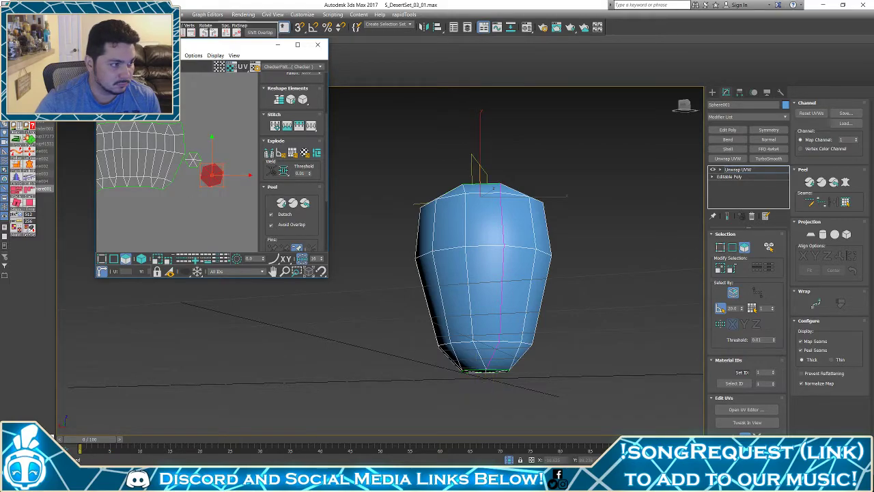
click(171, 55)
click(175, 65)
key(Return)
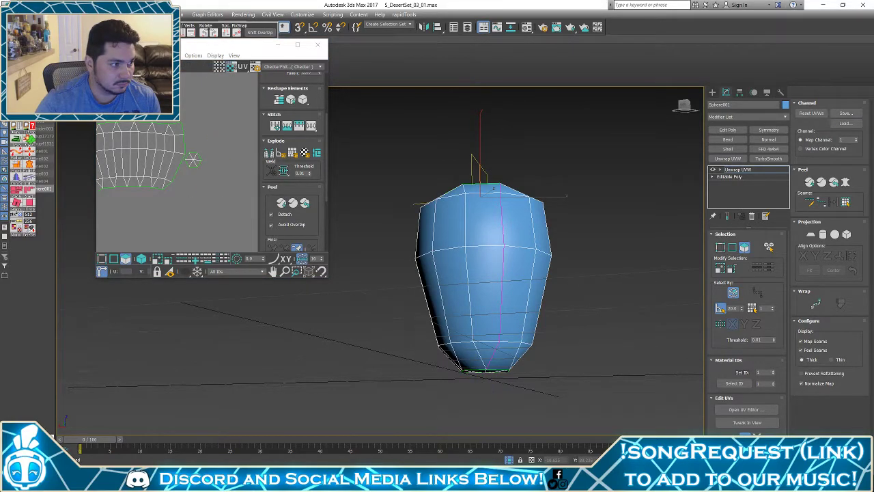
Select all of Sphere001's UV islands and rescale them to a matching texel density
scroll(205, 130, down, 2)
key(ctrl+a)
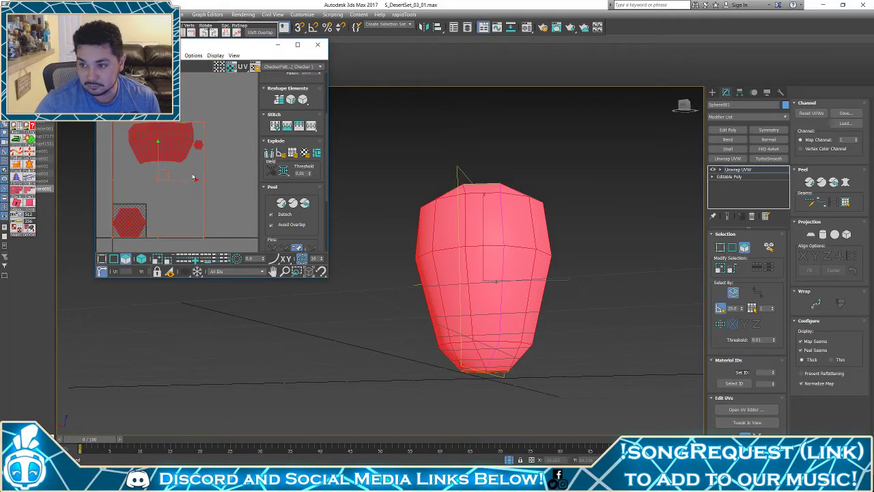
click(17, 152)
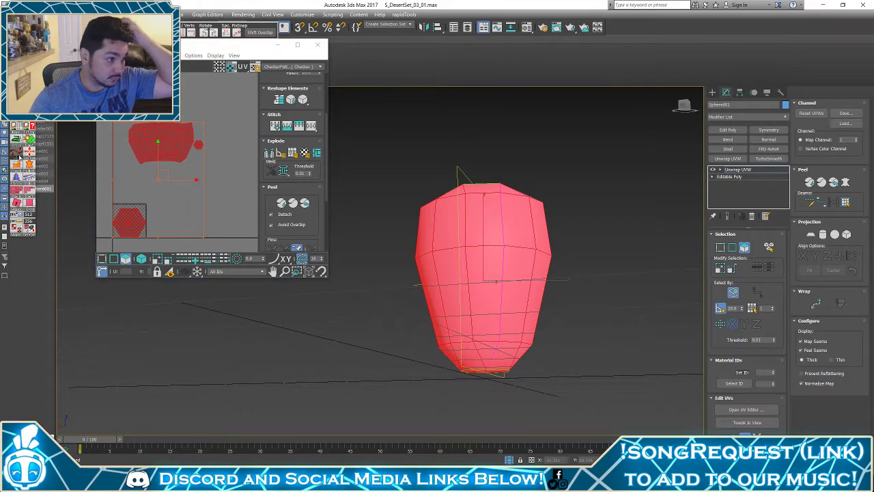
click(198, 217)
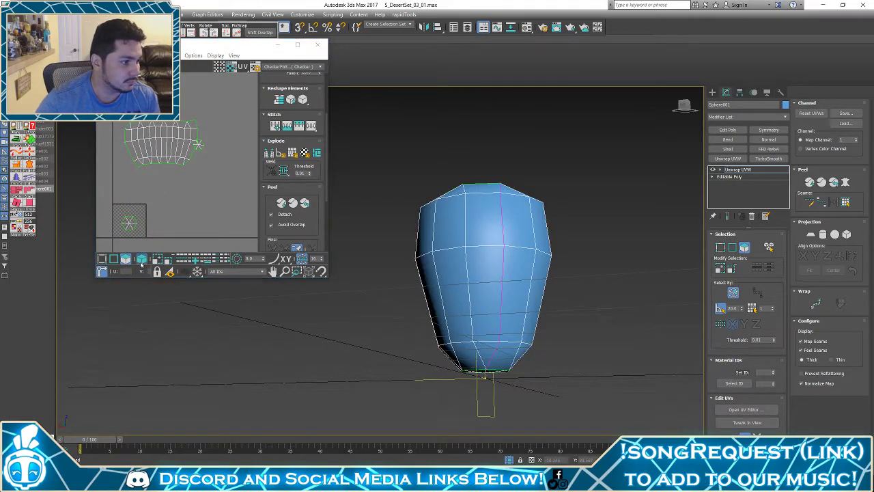
Separate the side island from the small cap island, and move the other cap island from the checker tile to just beneath the side island
click(164, 131)
drag(165, 137, 147, 137)
click(191, 179)
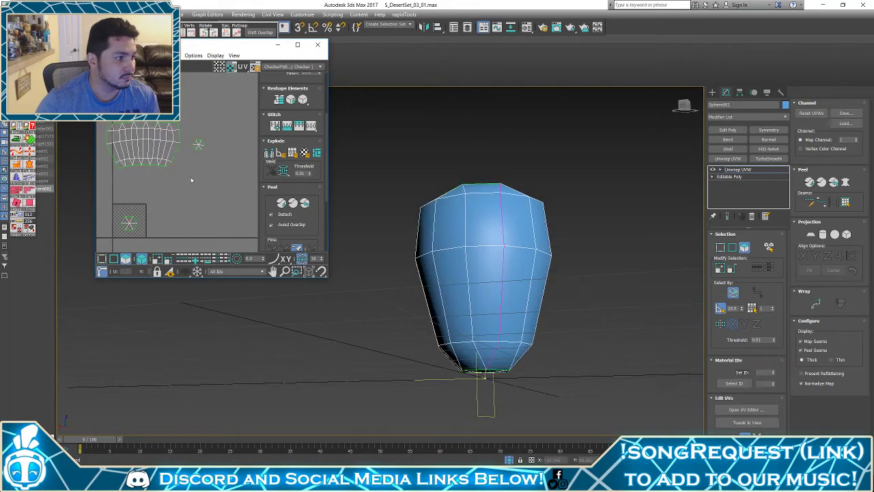
click(131, 219)
middle_drag(131, 218, 153, 232)
drag(153, 232, 157, 184)
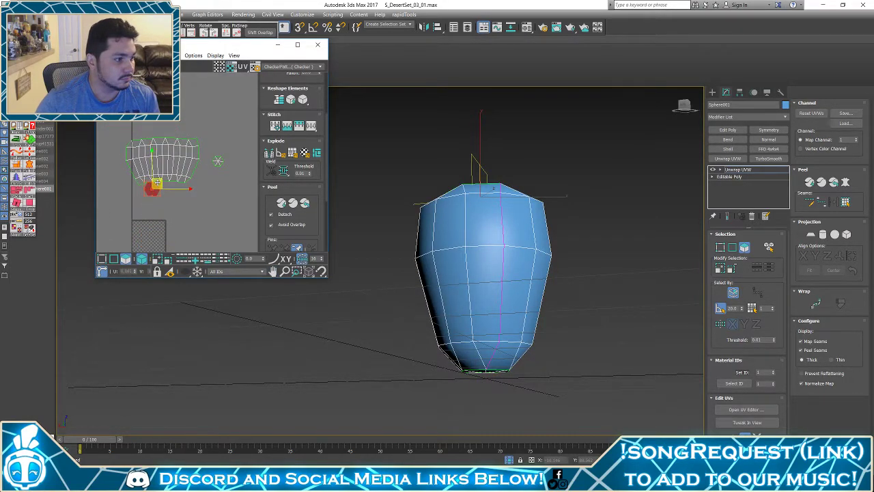
alt+middle_drag(402, 227, 445, 273)
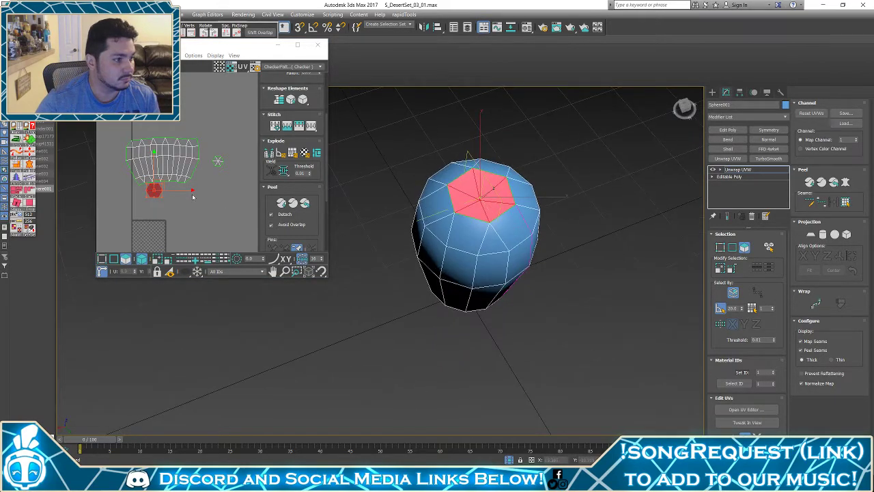
drag(194, 182, 232, 149)
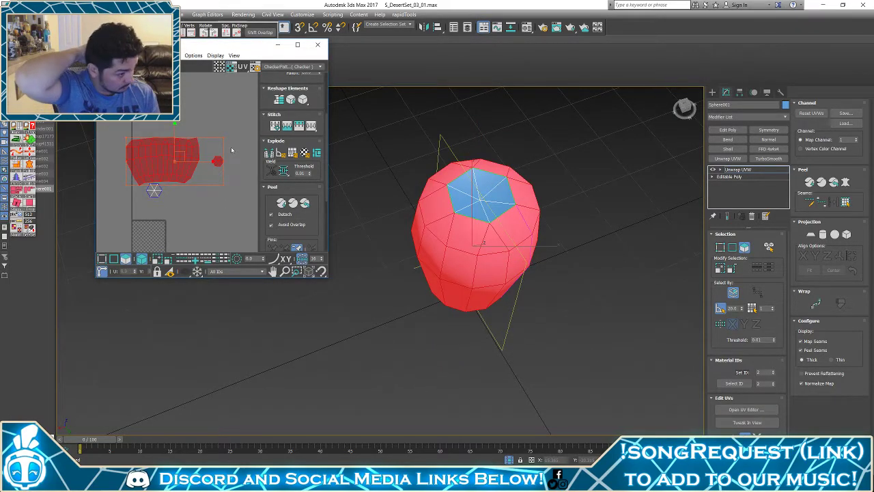
Convert Sphere001 to an Editable Poly to bake in the unwrap, and end its isolation
right_click(443, 147)
mouse_move(505, 239)
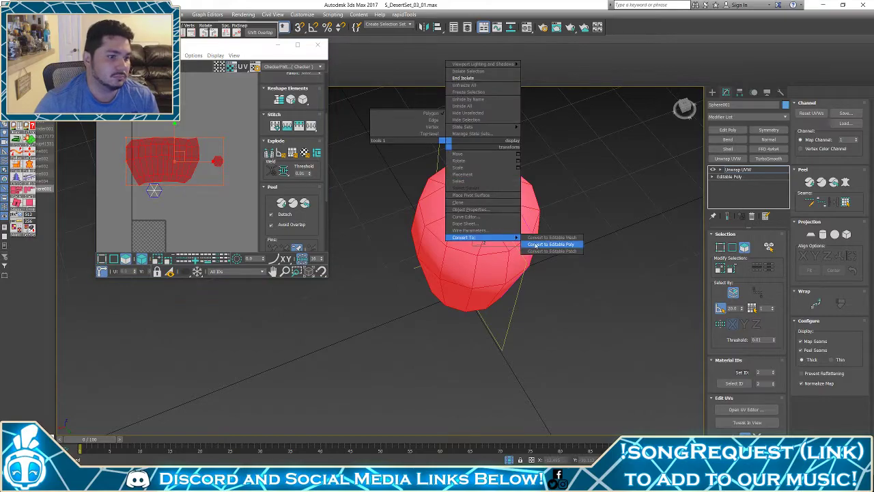
click(561, 244)
alt+middle_drag(563, 248, 566, 226)
right_click(570, 229)
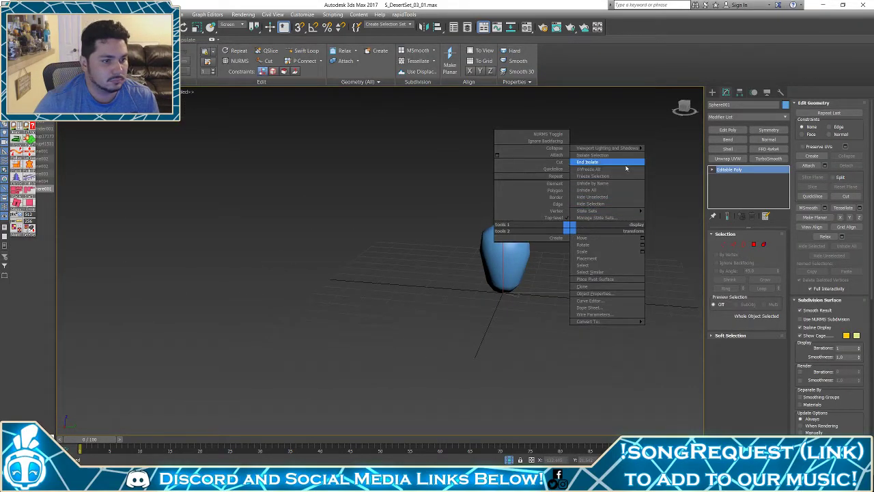
click(614, 163)
Apply the coloured checker texture to Sphere001 to check its UVs
click(30, 229)
click(30, 229)
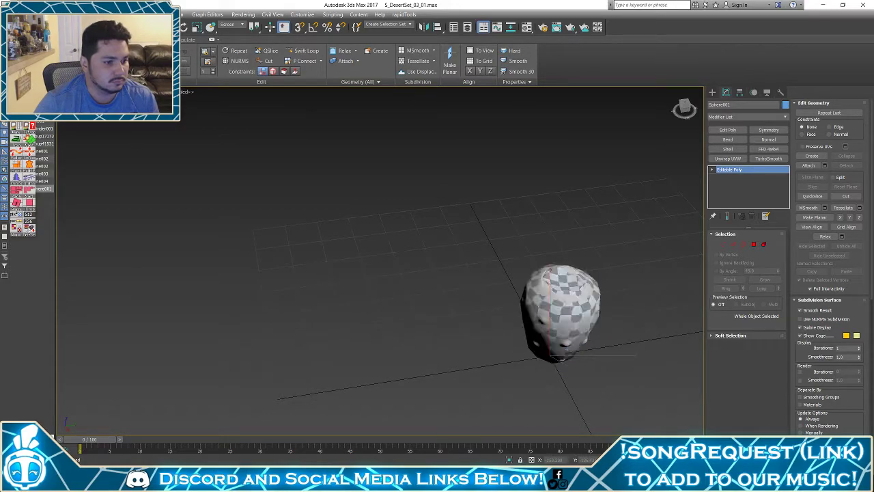
click(30, 229)
click(30, 229)
Select the low-poly oval Plane001 and start vertex editing on its bottom tip in the front view, with its edges displayed
middle_drag(415, 267, 304, 263)
scroll(304, 263, down, 4)
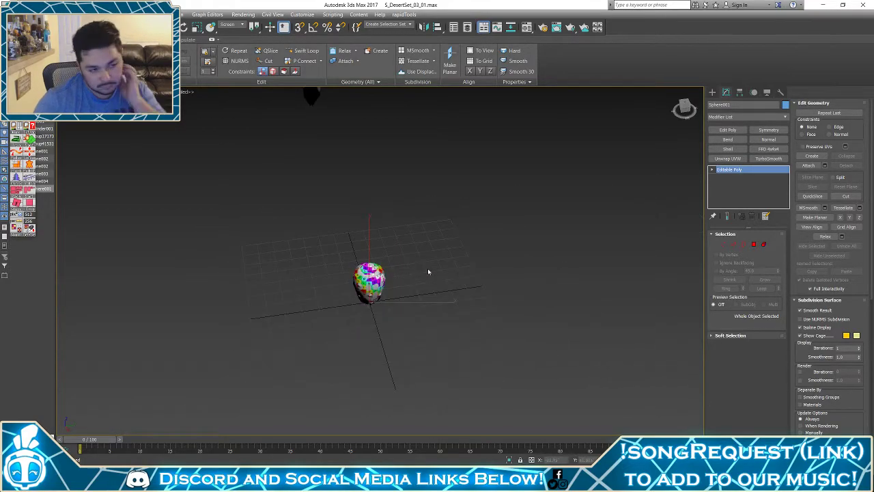
scroll(430, 271, down, 4)
middle_drag(361, 200, 456, 275)
scroll(457, 275, up, 5)
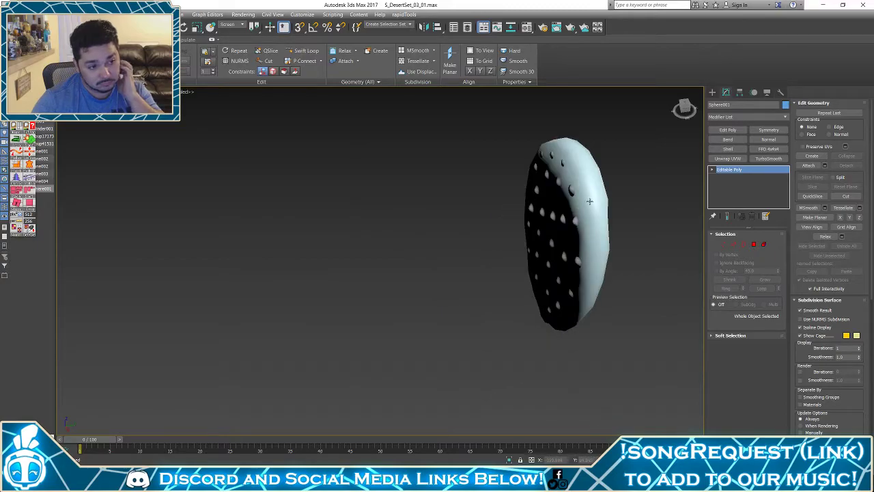
click(592, 198)
alt+middle_drag(598, 261, 644, 246)
scroll(560, 298, up, 8)
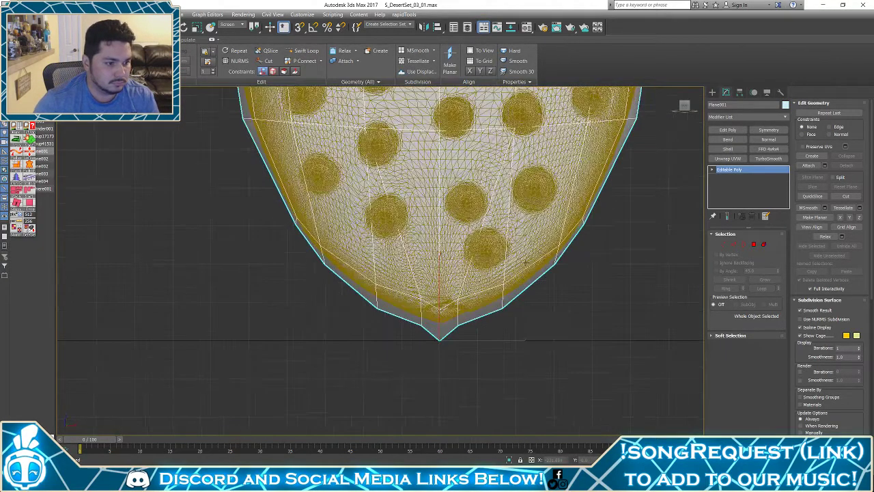
middle_drag(466, 282, 552, 240)
scroll(553, 243, up, 2)
key(F4)
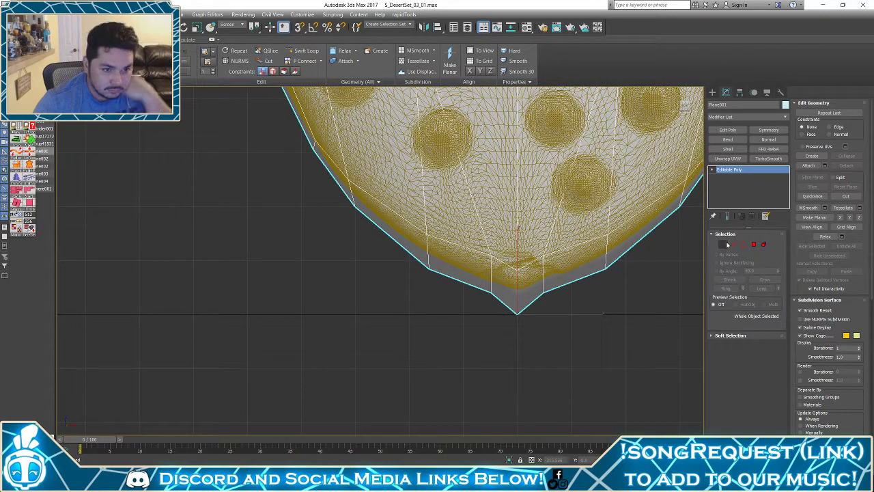
click(723, 244)
Try to raise all the vertices around the bottom tip of Plane001 together
drag(469, 235, 576, 359)
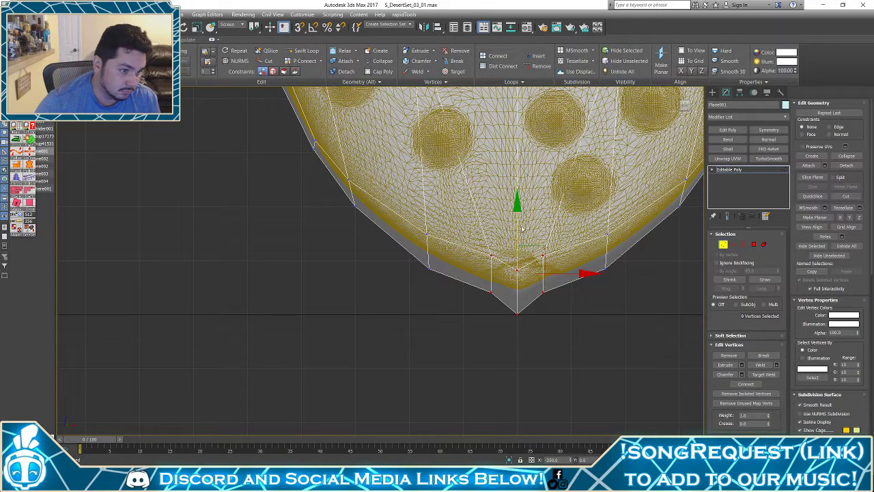
drag(517, 217, 517, 205)
key(ctrl+z)
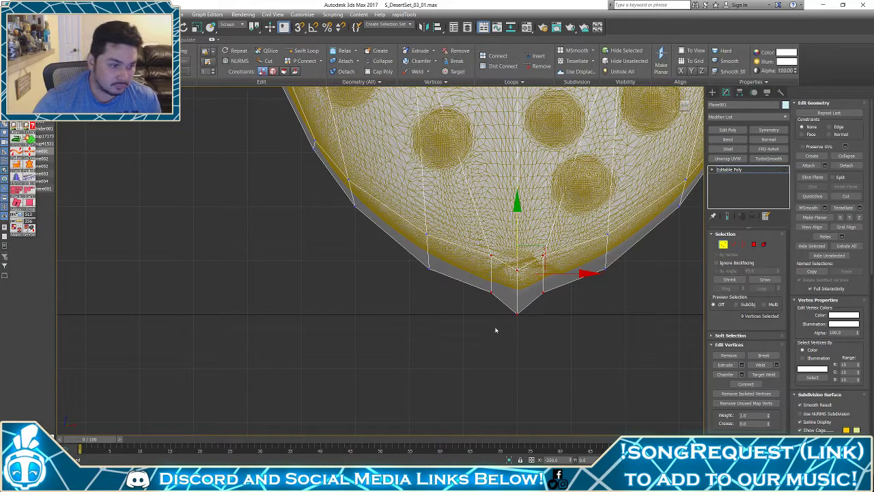
Raise only the lowest tip vertex of Plane001 to blunt the pointed end
click(517, 313)
drag(518, 250, 518, 237)
scroll(567, 237, down, 2)
middle_drag(567, 237, 558, 277)
scroll(560, 272, up, 1)
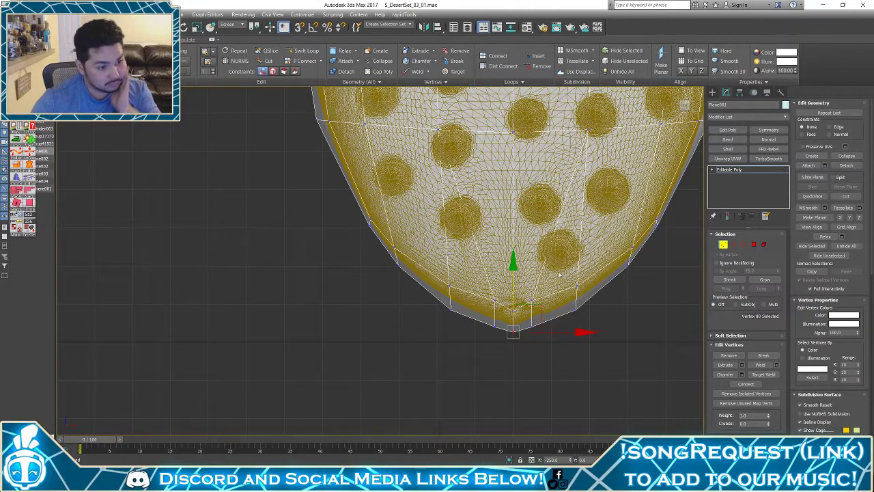
Try to nudge the nine vertices of the blunted tip slightly upward
drag(505, 311, 554, 366)
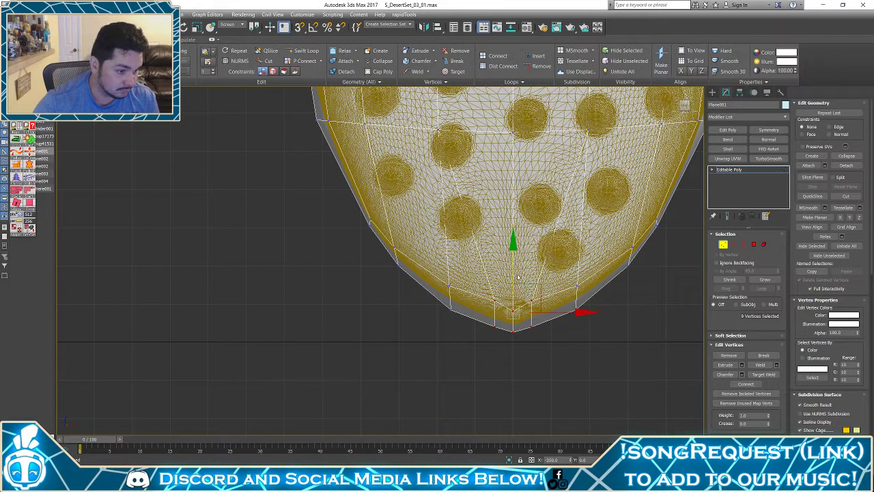
drag(515, 265, 515, 264)
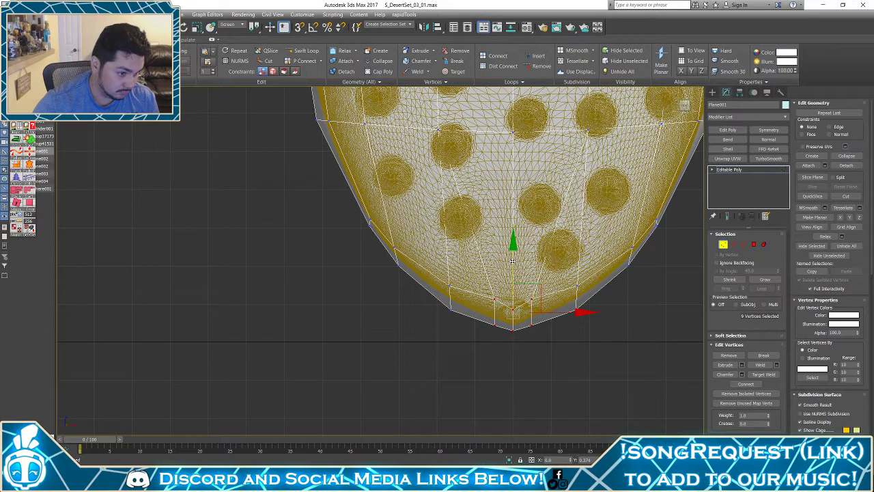
key(ctrl+z)
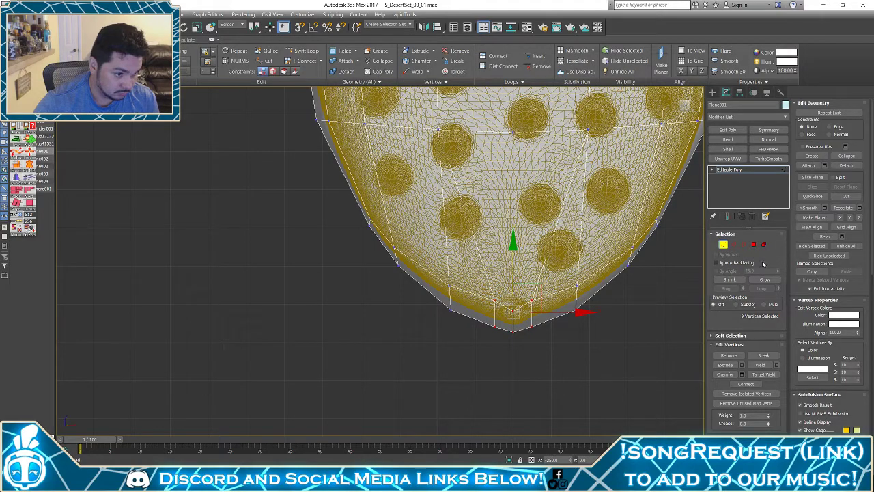
Remove the two edge loops flanking the centre line of Plane001 together with their vertices, and turn off the see-through display
click(734, 244)
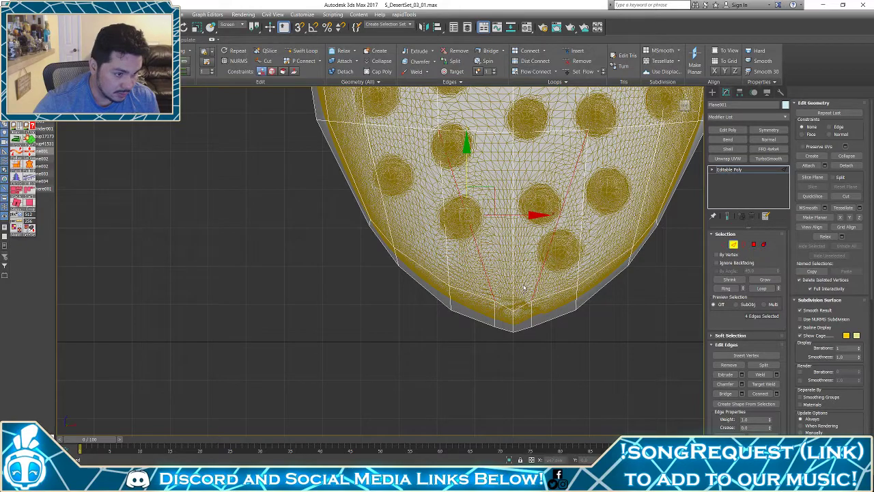
key(alt+l)
key(ctrl+BackSpace)
key(alt+x)
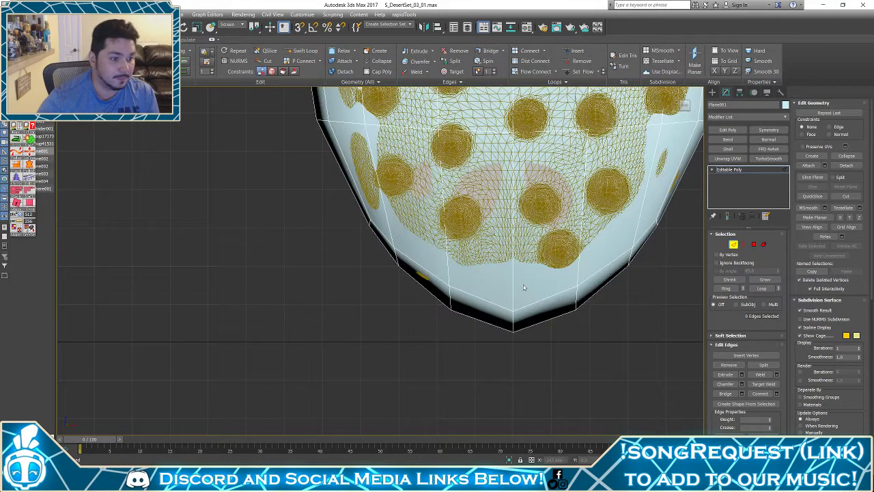
key(alt+x)
scroll(497, 266, down, 5)
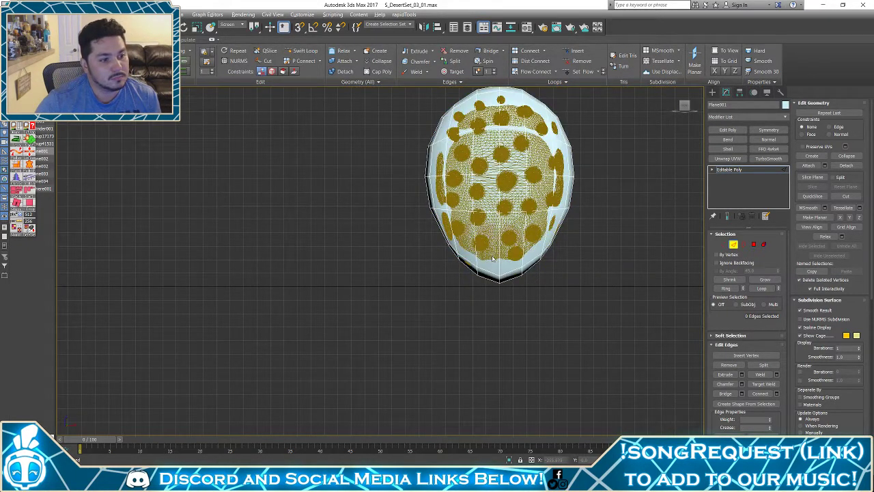
Return to the perspective view, add an Unwrap UVW modifier to Plane001 and open its UV editor
key(p)
mouse_move(577, 254)
alt+middle_down()
mouse_move(723, 249)
mouse_move(568, 265)
mouse_move(446, 262)
mouse_move(531, 266)
mouse_move(611, 247)
alt+middle_up()
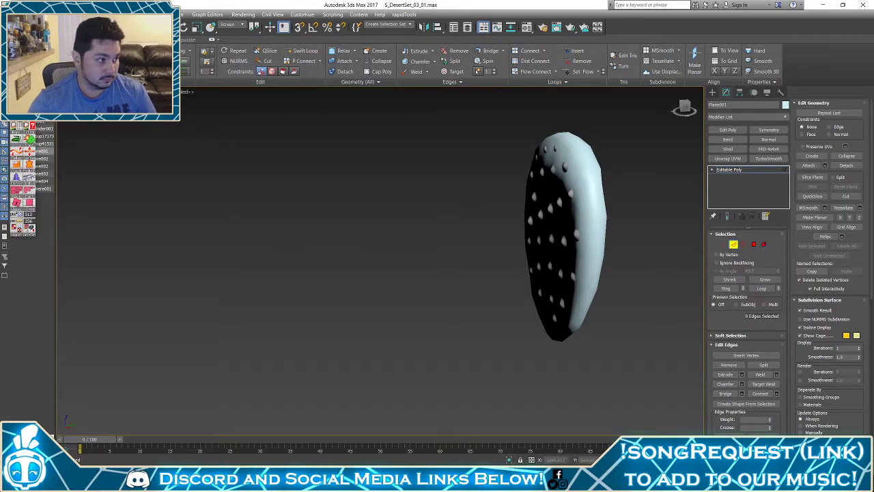
click(23, 113)
middle_drag(105, 145, 82, 163)
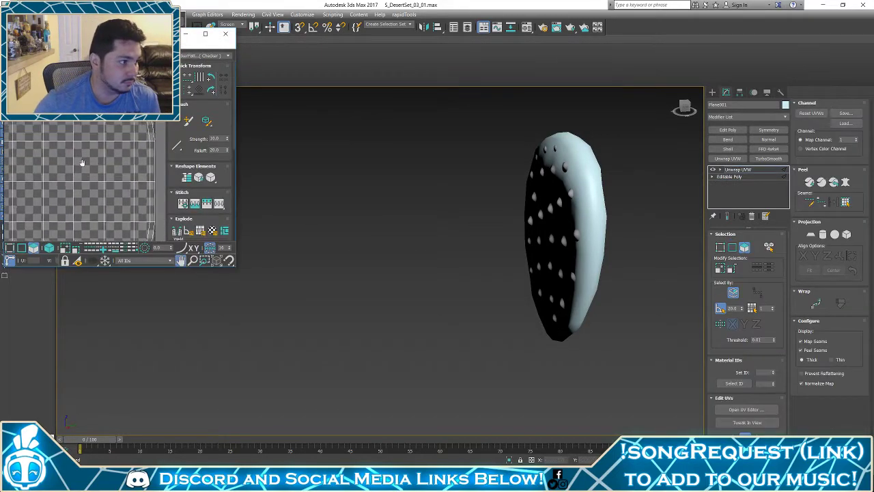
Select all faces of Plane001 and flatten-map them into two oval islands, one for each side
key(ctrl+a)
alt+middle_drag(539, 220, 495, 221)
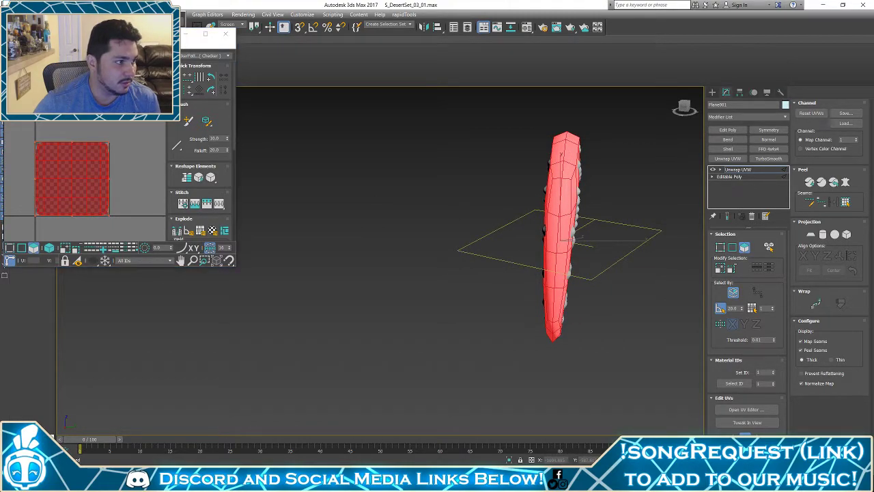
key(Return)
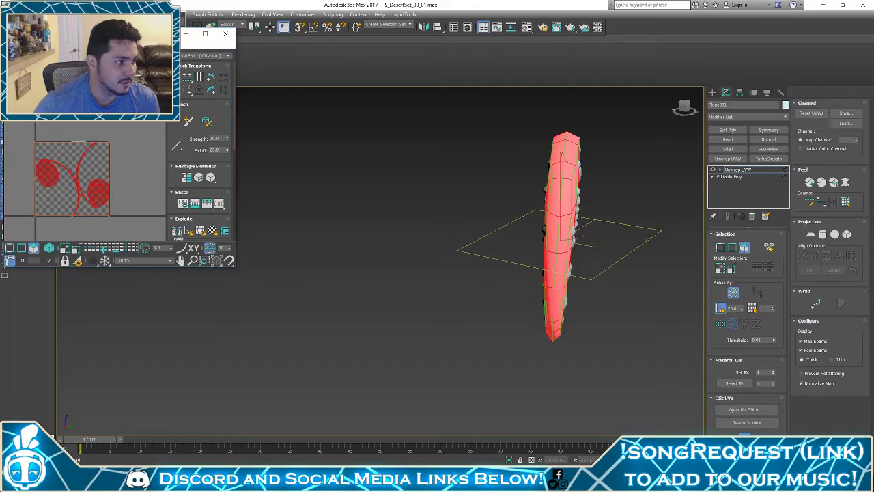
key(Return)
middle_drag(77, 152, 104, 103)
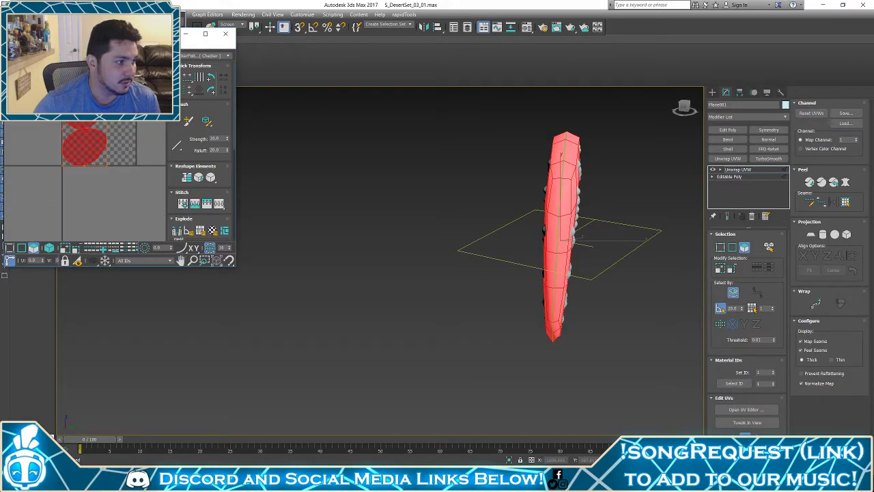
Move the UV editor window clear of the webcam area and rescale the two oval islands to a matching texel density
drag(116, 34, 256, 47)
click(20, 151)
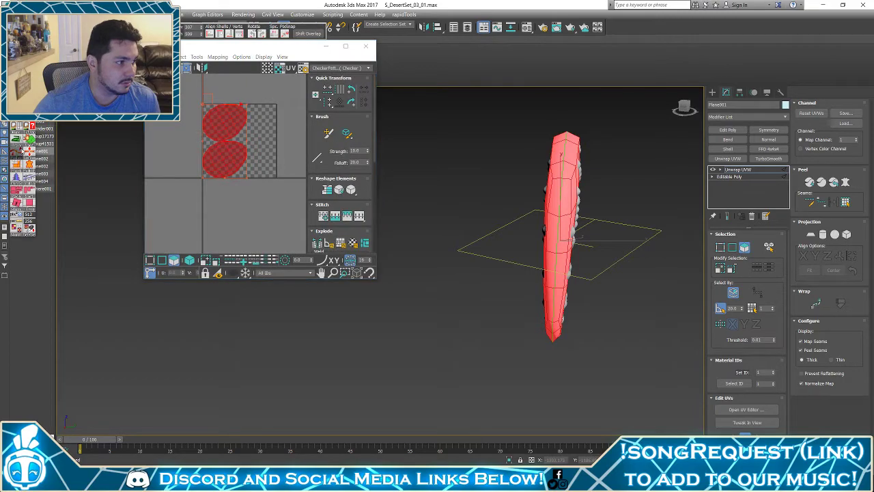
click(201, 175)
middle_drag(221, 142, 223, 163)
scroll(223, 163, up, 3)
Move both oval islands outside the checker tile and rotate them together until they stand upright
key(ctrl+a)
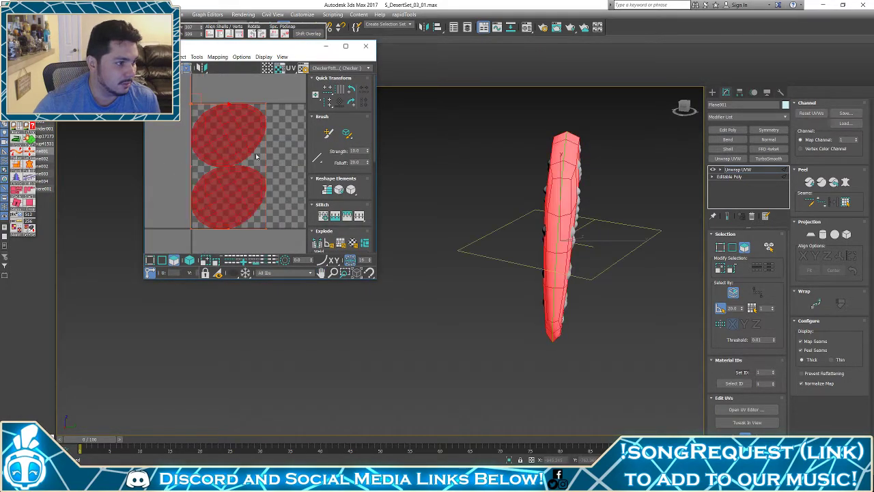
drag(228, 105, 145, 239)
middle_drag(174, 188, 271, 206)
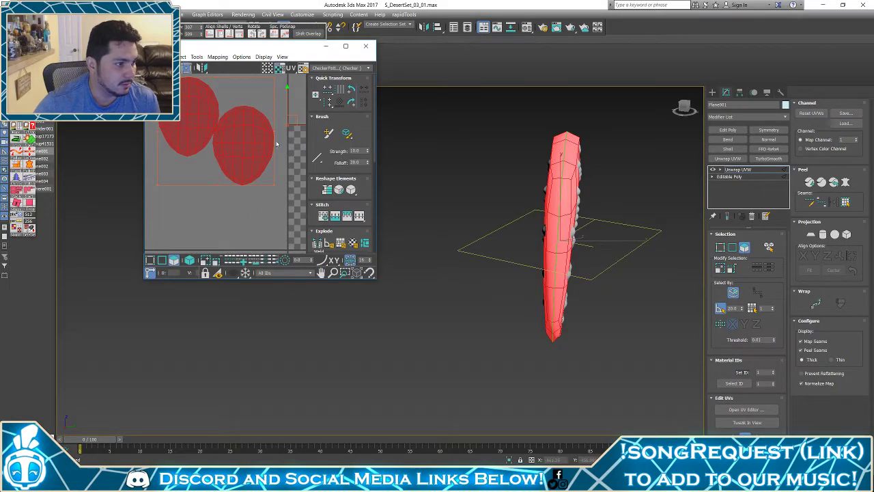
drag(273, 131, 257, 142)
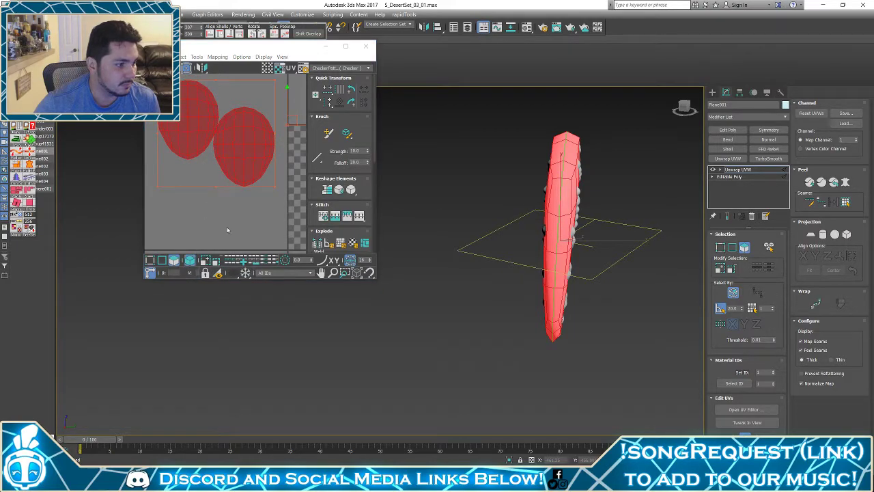
click(209, 238)
Turn on element selection and move the two oval islands separately so that they sit side by side at the checker tile
click(189, 261)
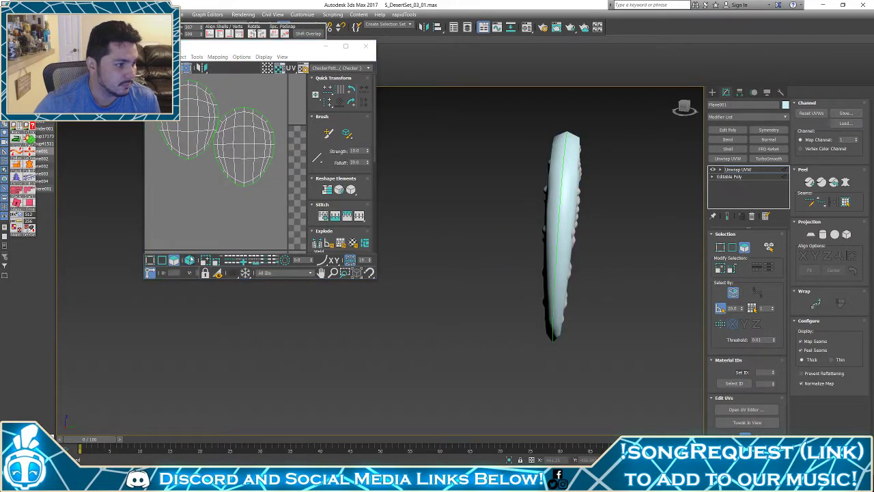
click(250, 140)
drag(249, 140, 283, 175)
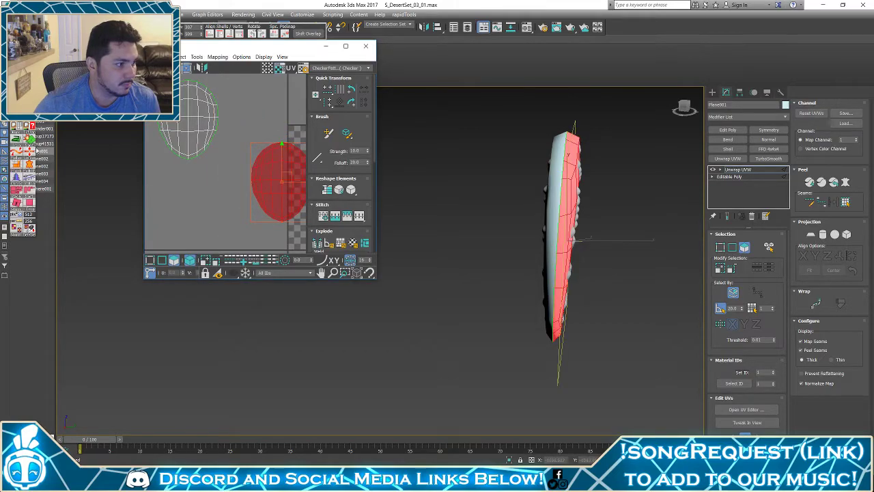
click(191, 116)
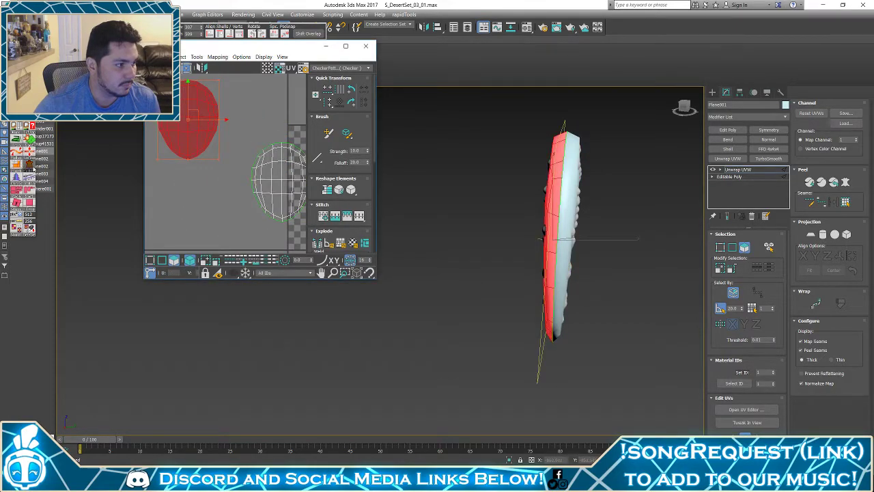
scroll(205, 213, down, 3)
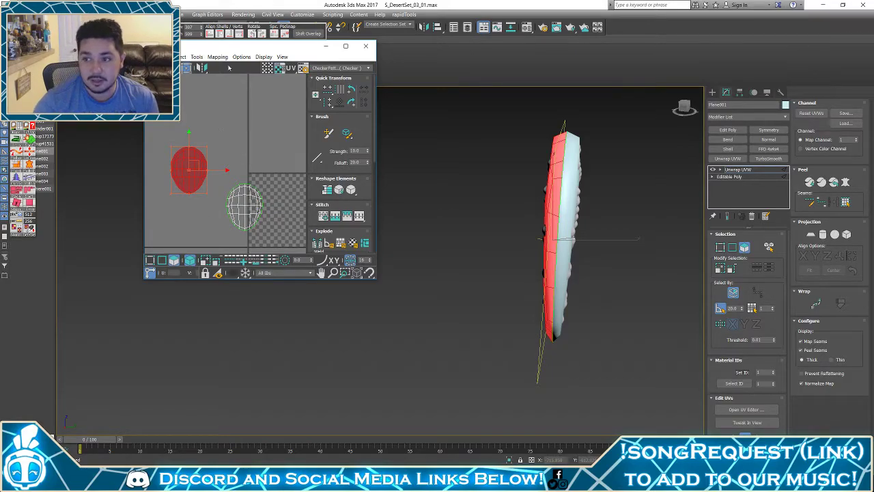
middle_drag(239, 158, 207, 140)
drag(195, 142, 293, 184)
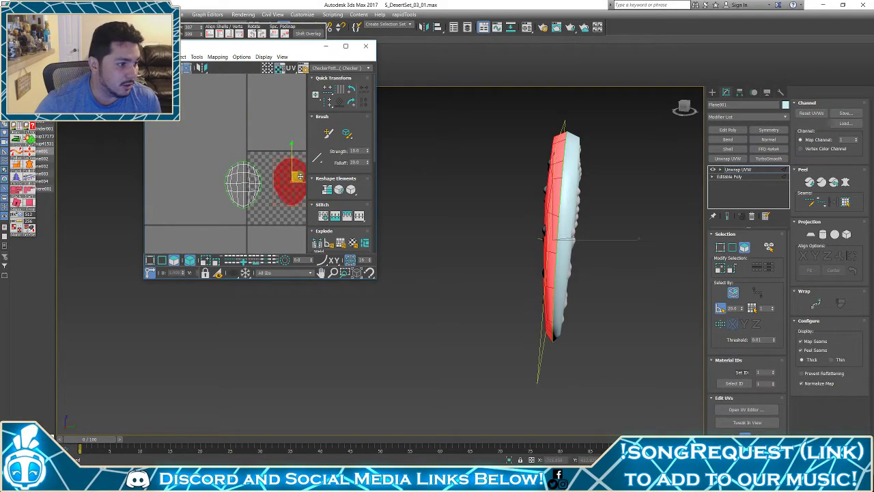
Select both oval islands and apply the numbered colour checker texture to Plane001 to inspect its UVs
middle_drag(228, 165, 203, 153)
drag(203, 154, 307, 186)
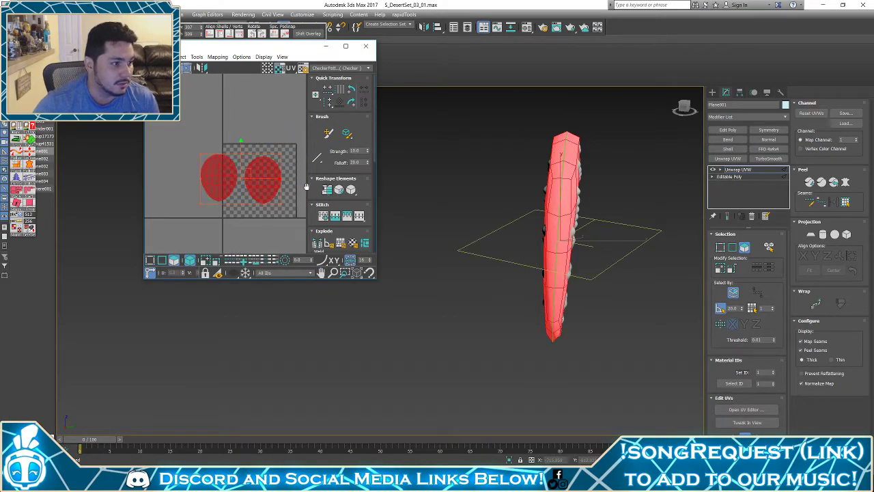
click(31, 116)
click(31, 116)
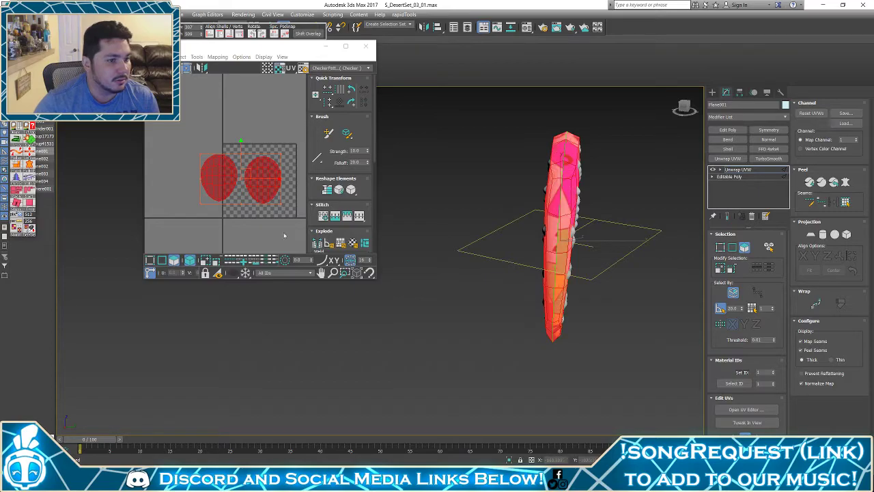
alt+middle_drag(435, 311, 521, 307)
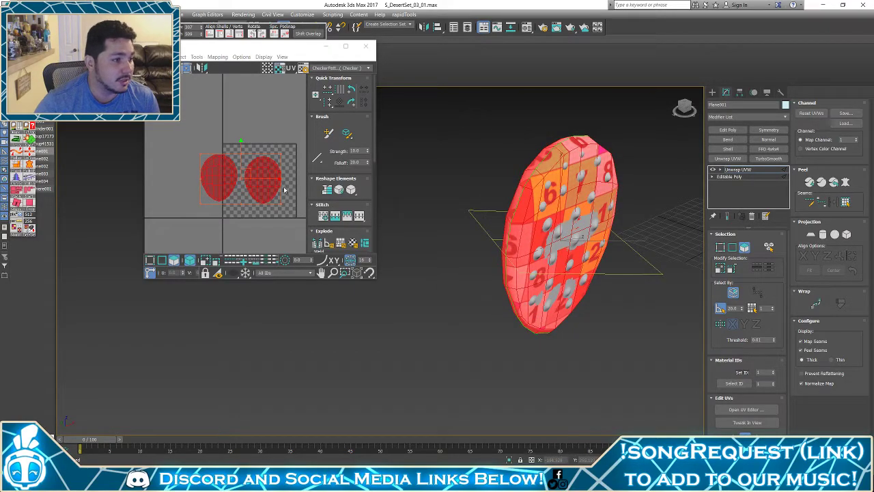
Scale the cactus pad's UV shells up well beyond the UV tile and convert the pad to Editable Poly
ctrl+drag(200, 155, 97, 90)
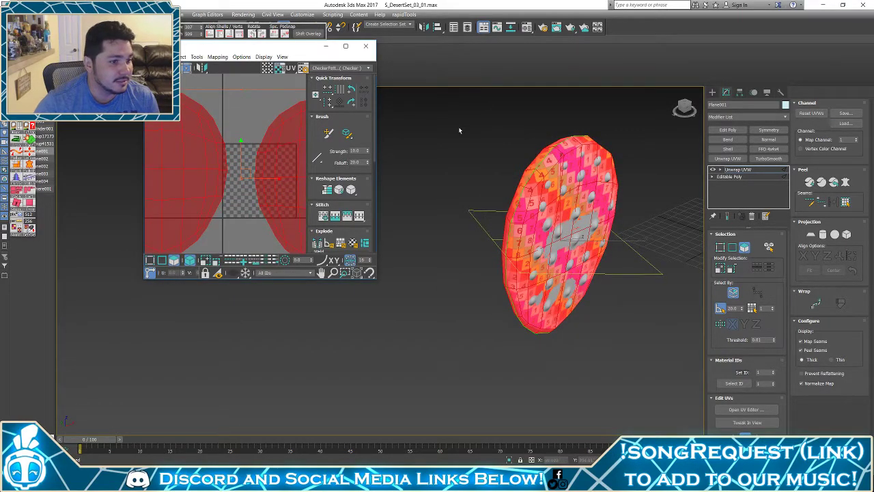
alt+middle_drag(458, 127, 410, 133)
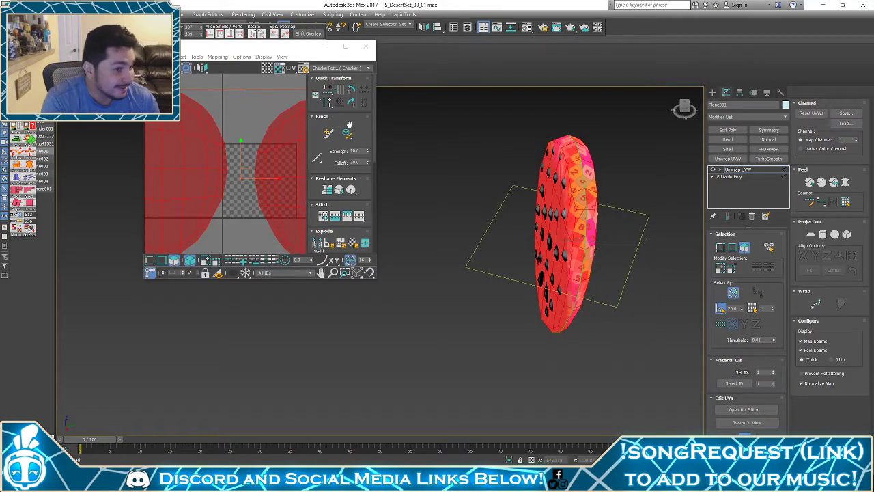
alt+middle_drag(575, 187, 587, 248)
scroll(644, 255, up, 2)
right_click(586, 241)
mouse_move(652, 338)
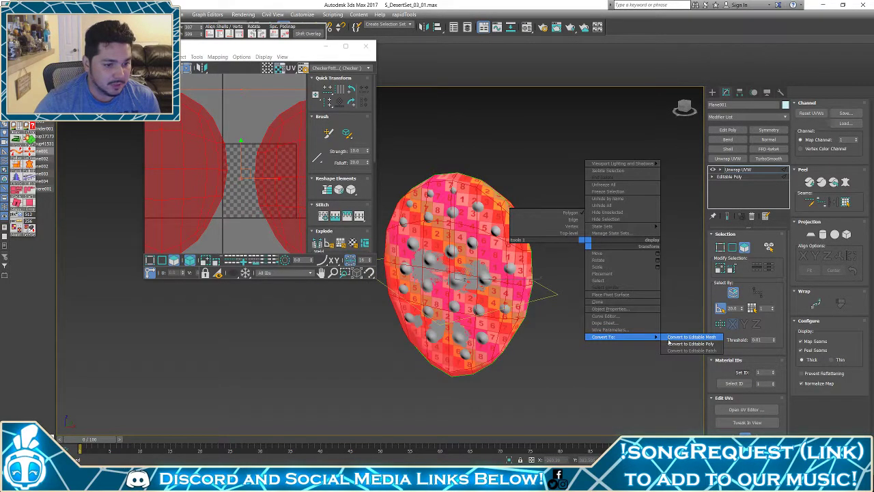
click(688, 344)
Create a square plane about 176 units wide around the grid origin and convert it to Editable Poly
alt+middle_drag(480, 318, 621, 198)
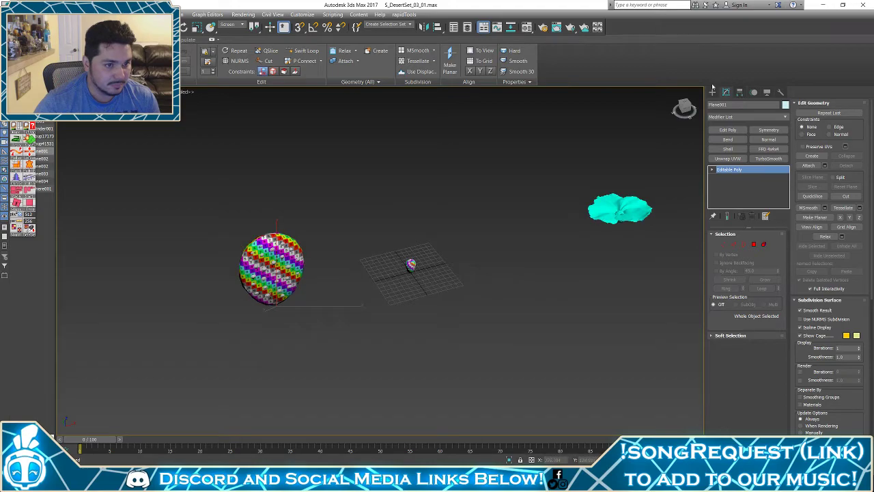
click(712, 91)
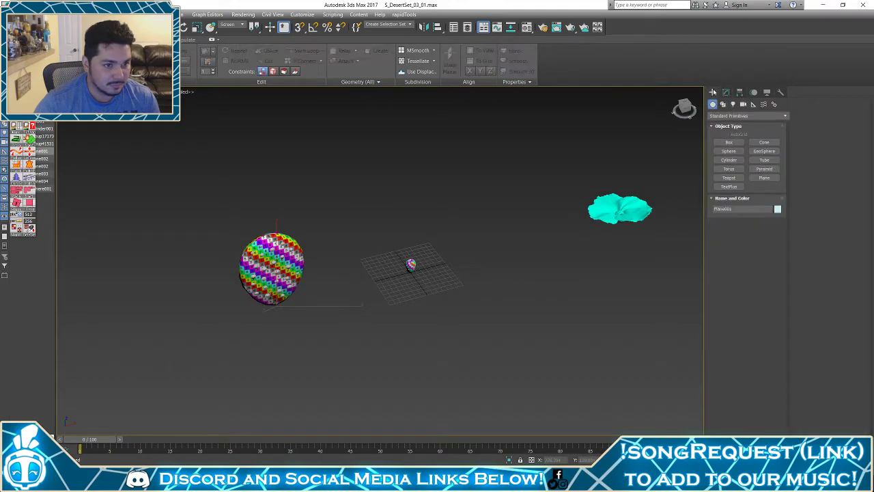
click(763, 177)
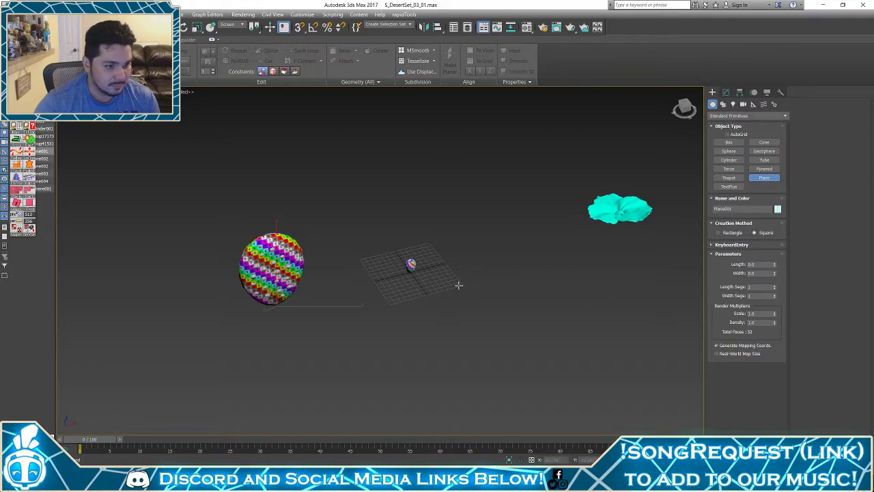
drag(412, 274, 428, 246)
key(ctrl+e)
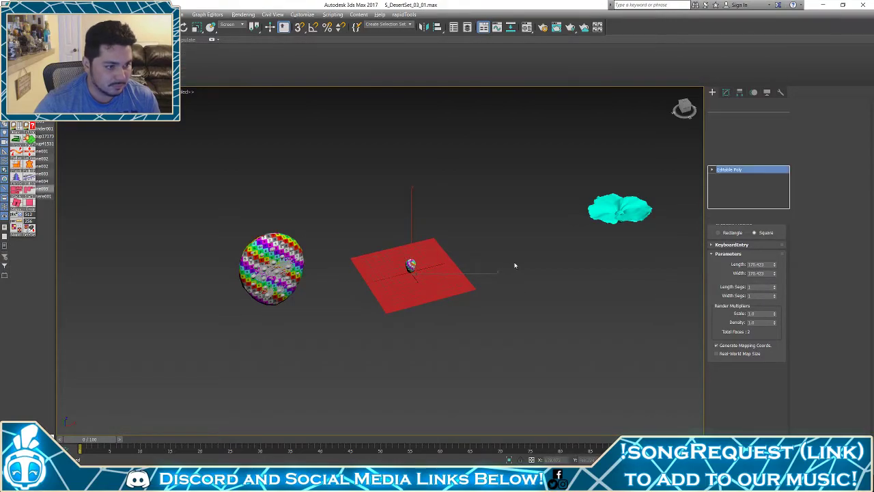
In the top view, move the red plane along X until it is centred beneath the cyan flower, and show the grid
key(t)
key(z)
scroll(524, 263, down, 6)
scroll(478, 246, up, 3)
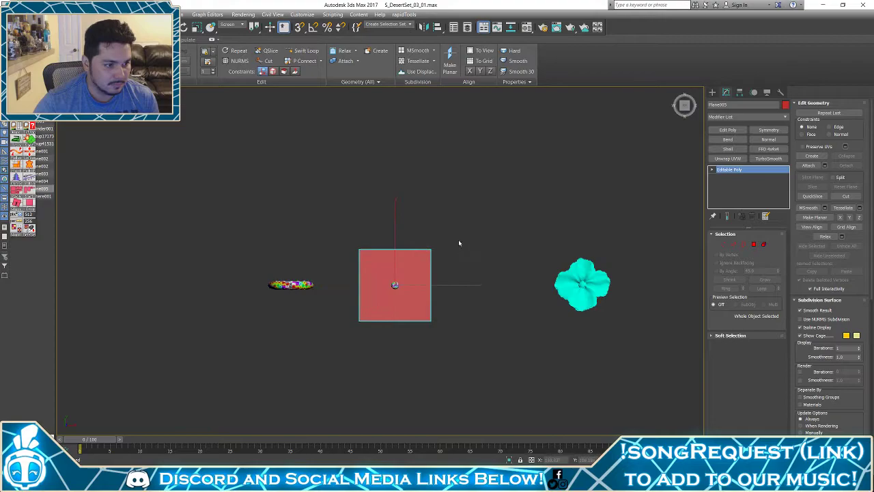
drag(445, 286, 634, 285)
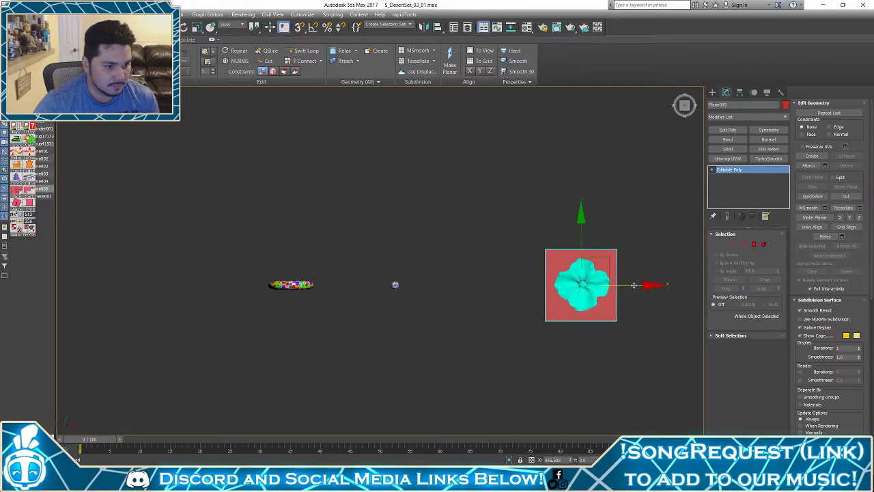
key(z)
key(q)
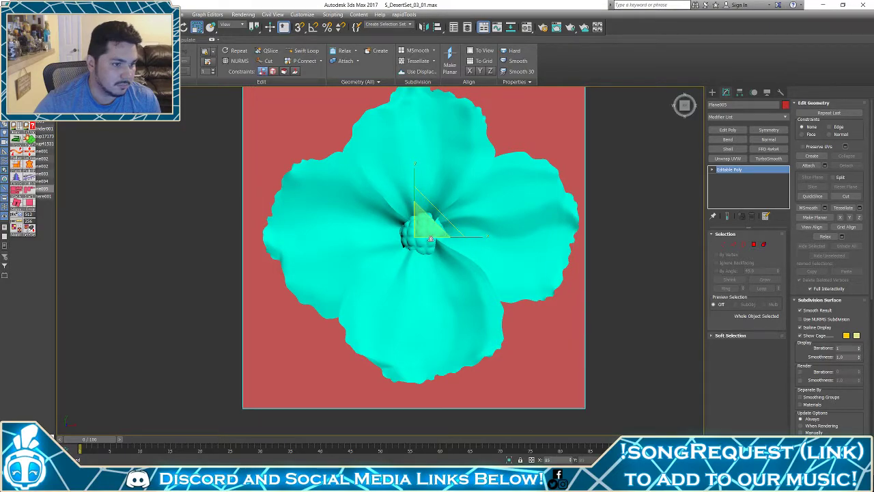
scroll(442, 245, down, 4)
key(w)
drag(478, 250, 481, 250)
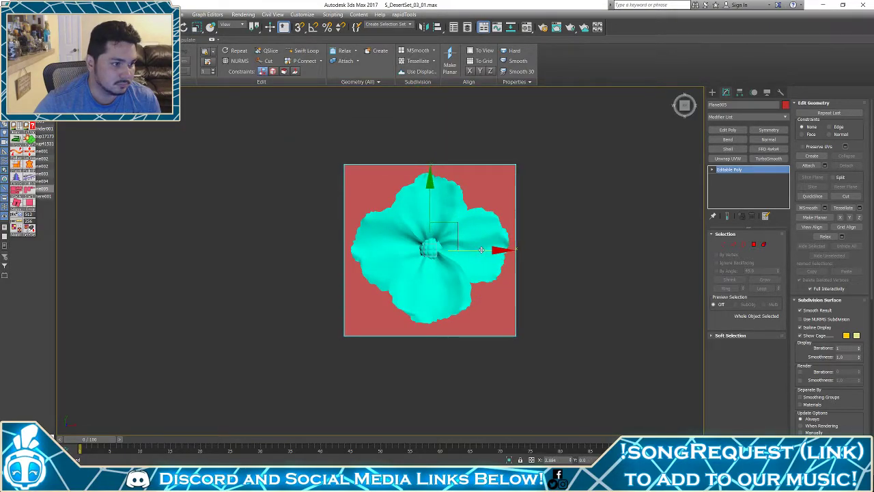
key(g)
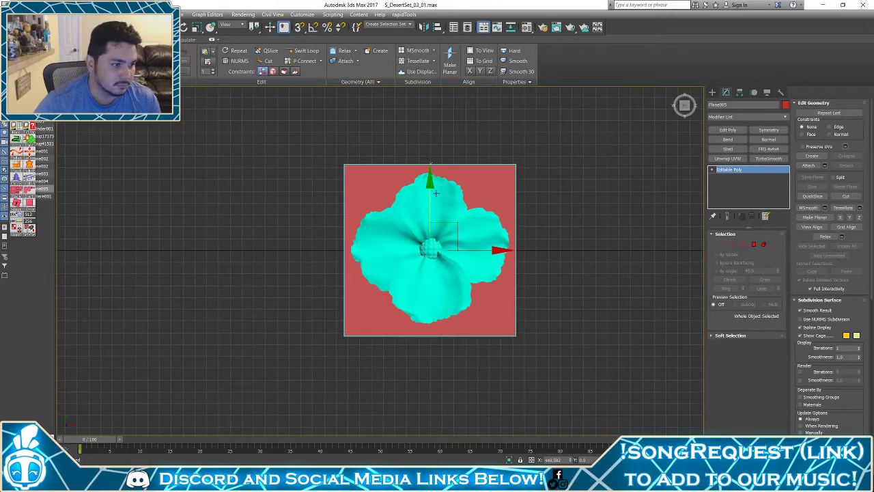
Move the plane's two lower corner vertices slightly up toward the flower's bottom petal in the top view
click(722, 245)
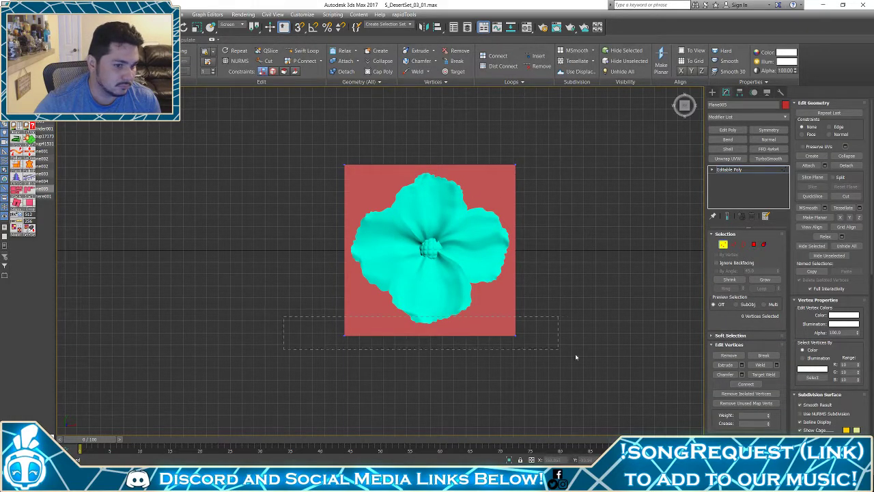
drag(575, 356, 573, 355)
drag(430, 289, 429, 283)
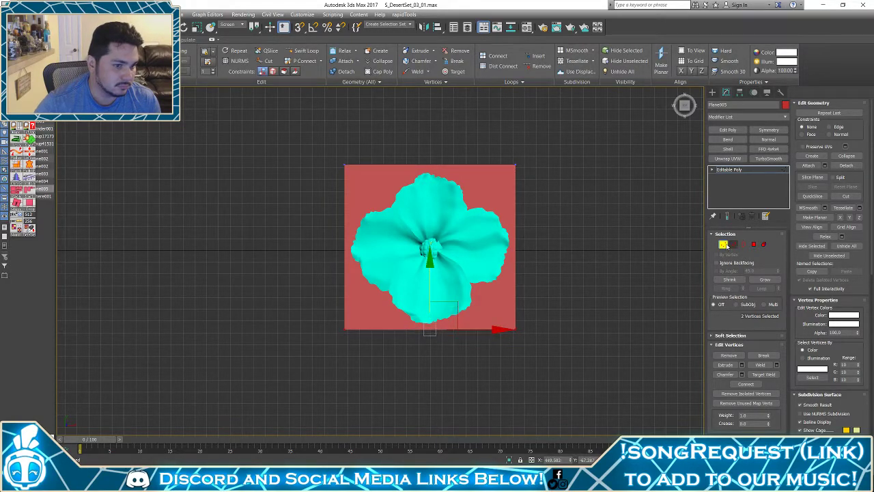
click(724, 245)
click(727, 158)
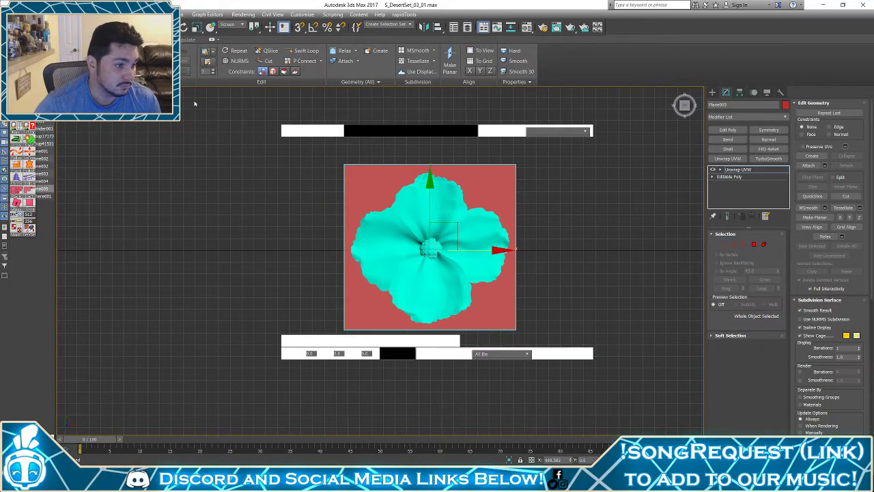
click(223, 36)
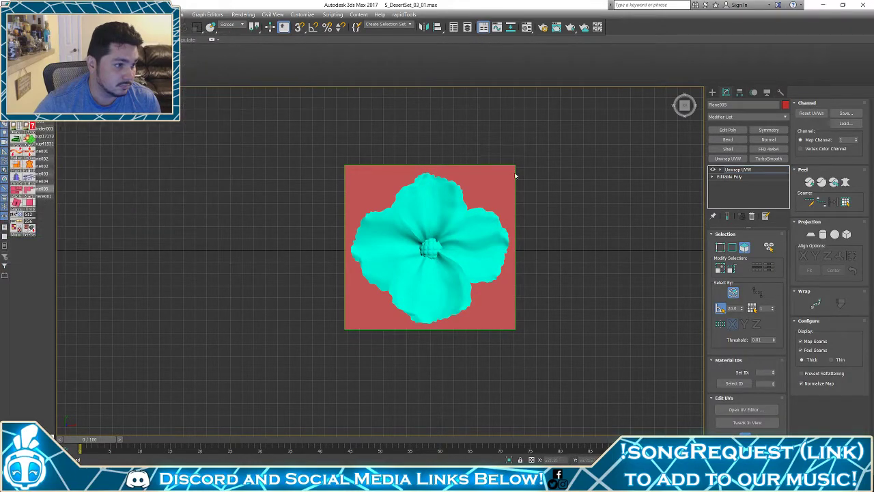
right_click(514, 171)
click(615, 267)
Reset the plane's transform with Reset XForm and convert it to Editable Poly
click(782, 92)
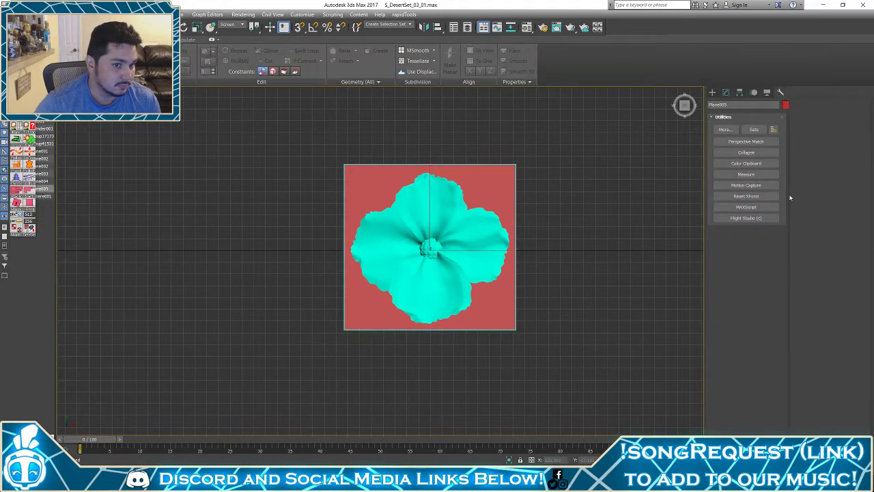
click(745, 196)
click(724, 247)
right_click(453, 176)
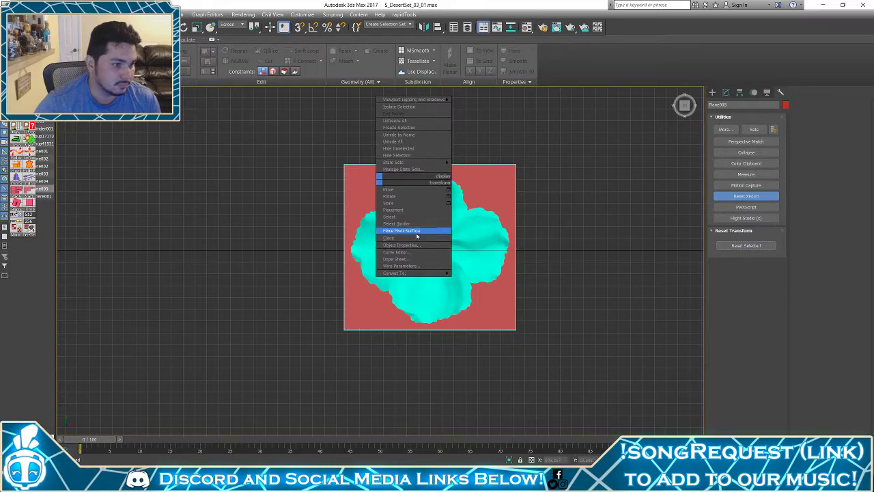
mouse_move(416, 267)
click(481, 273)
Unwrap the plane, remap its UVs to match its proportions, and convert it back to Editable Poly
key(u)
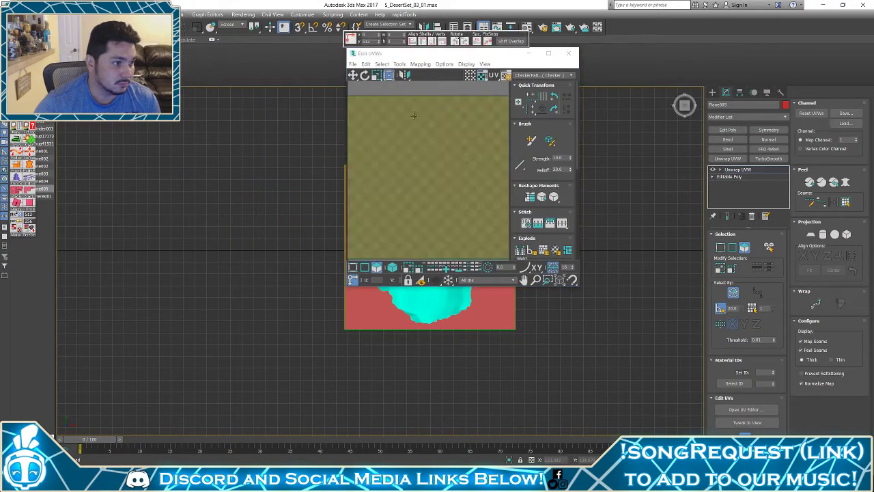
click(414, 64)
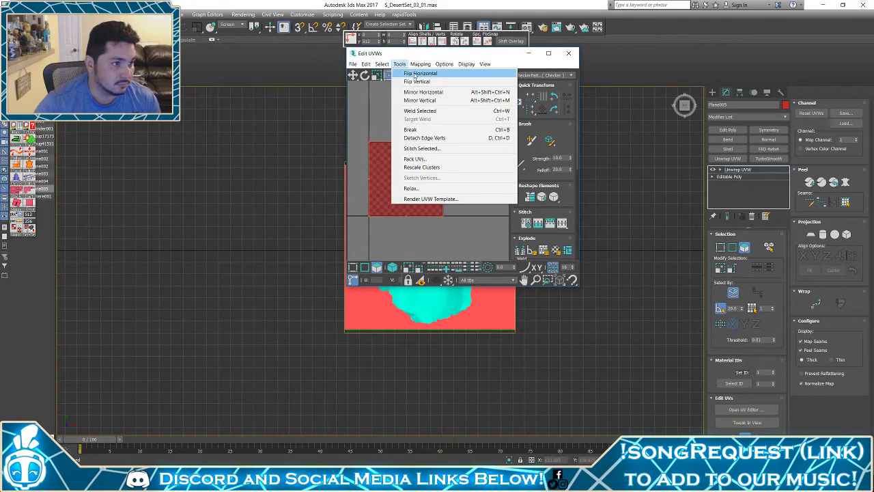
click(221, 56)
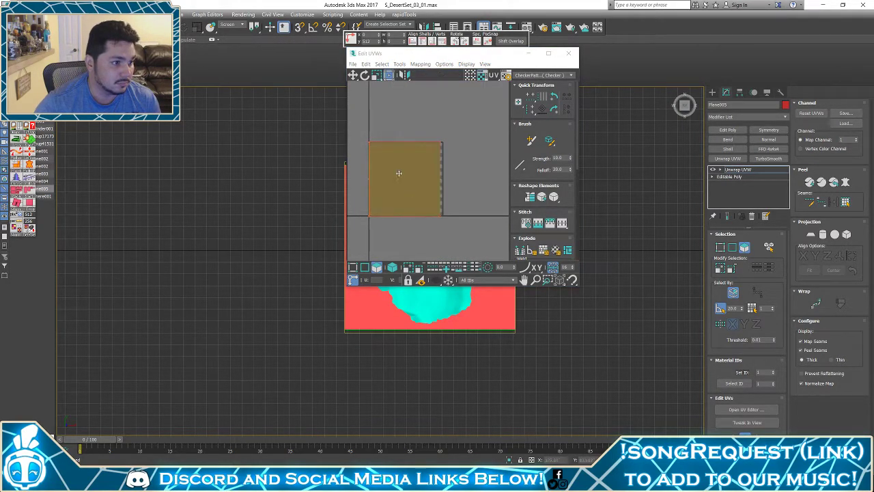
right_click(304, 294)
mouse_move(345, 387)
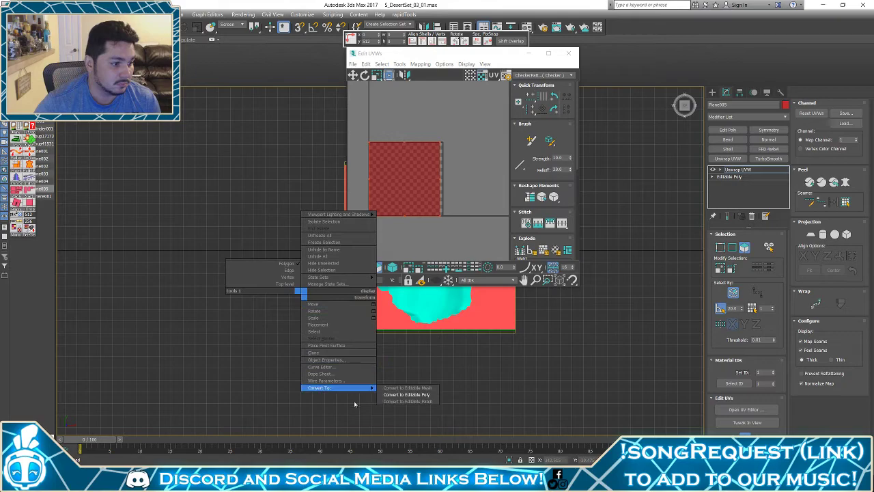
click(403, 400)
click(421, 390)
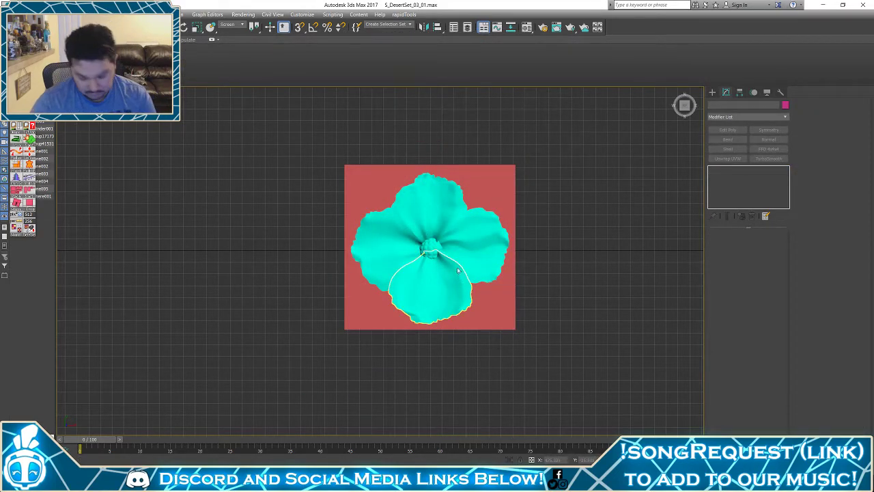
Hide the flower petals' layer, move the small cyan ball at the flower's centre into it, and show the layer again
key(shift+z)
mouse_move(342, 175)
middle_down()
mouse_move(343, 198)
mouse_move(471, 237)
mouse_move(435, 230)
mouse_move(337, 165)
middle_up()
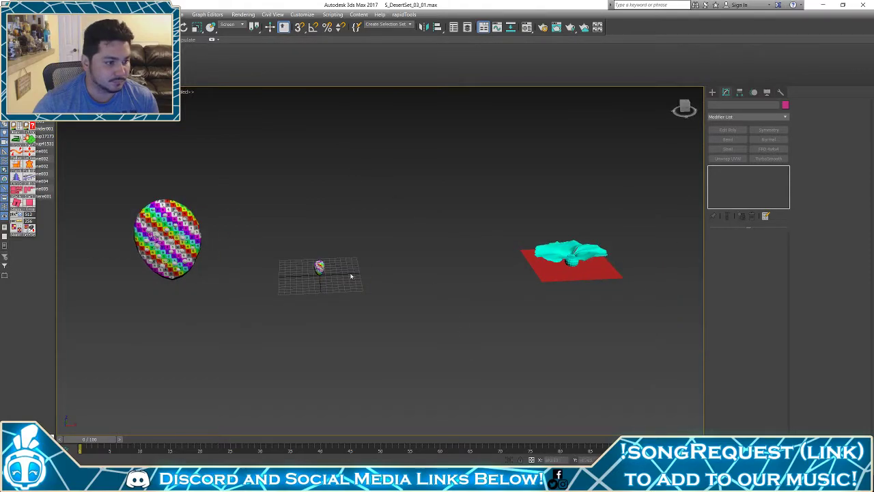
click(467, 27)
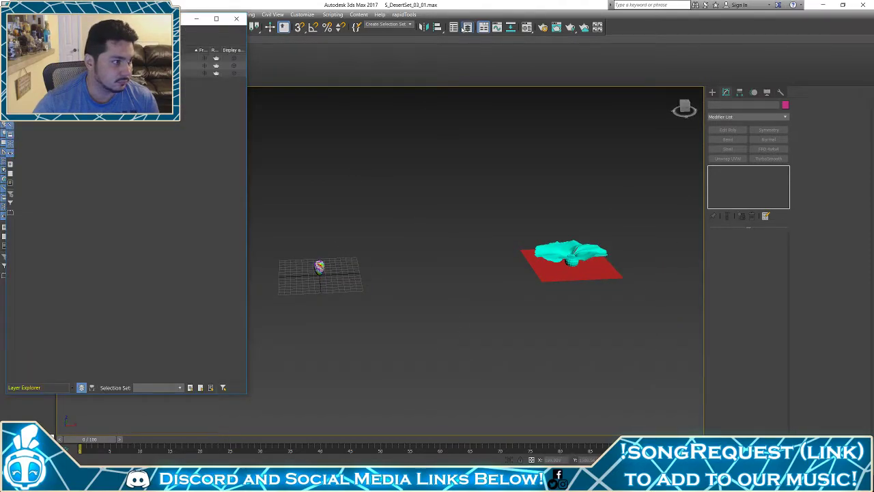
click(26, 65)
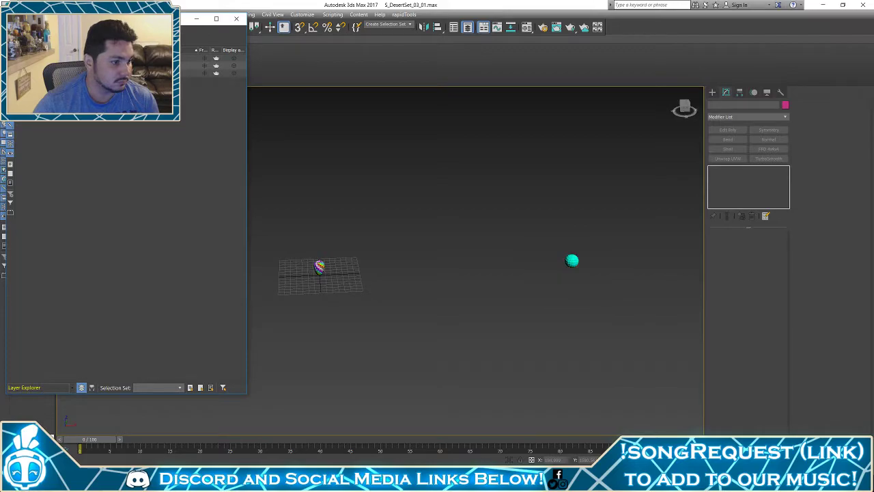
middle_drag(396, 192, 492, 214)
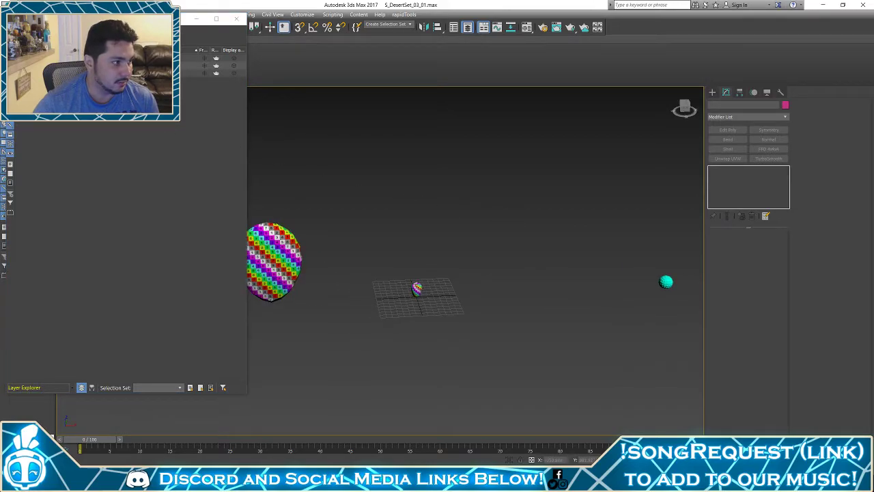
click(666, 282)
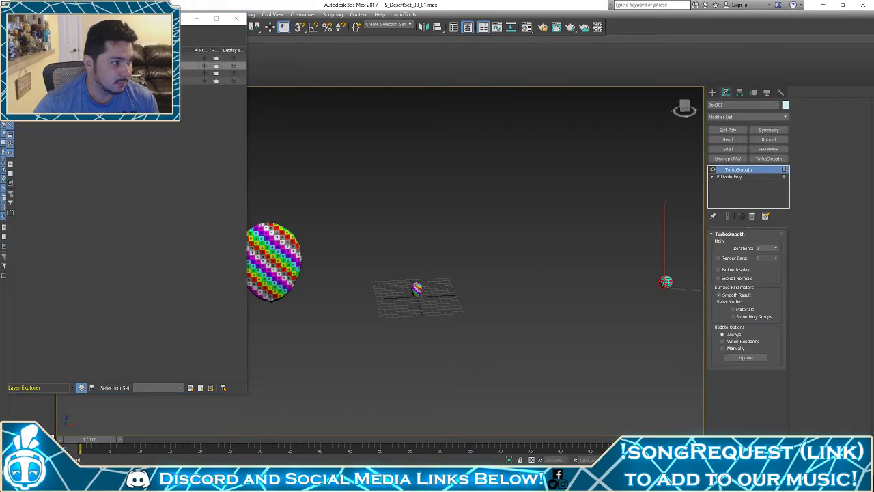
drag(49, 65, 71, 73)
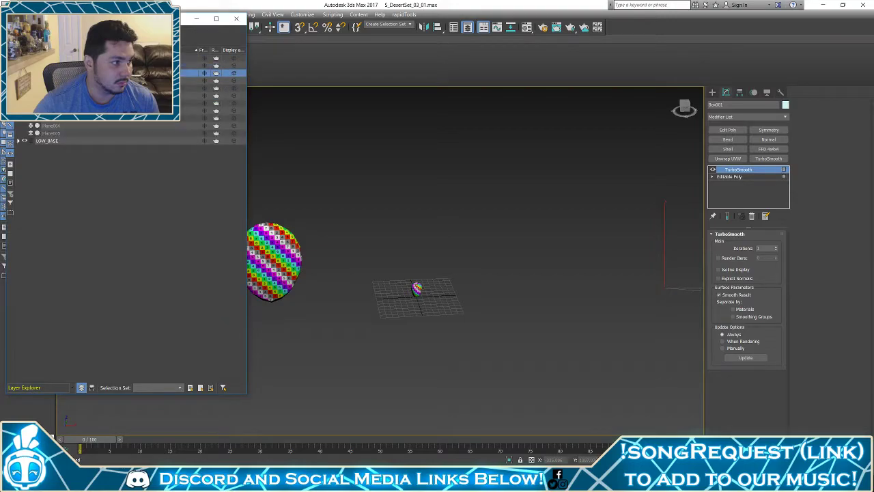
click(25, 65)
click(630, 282)
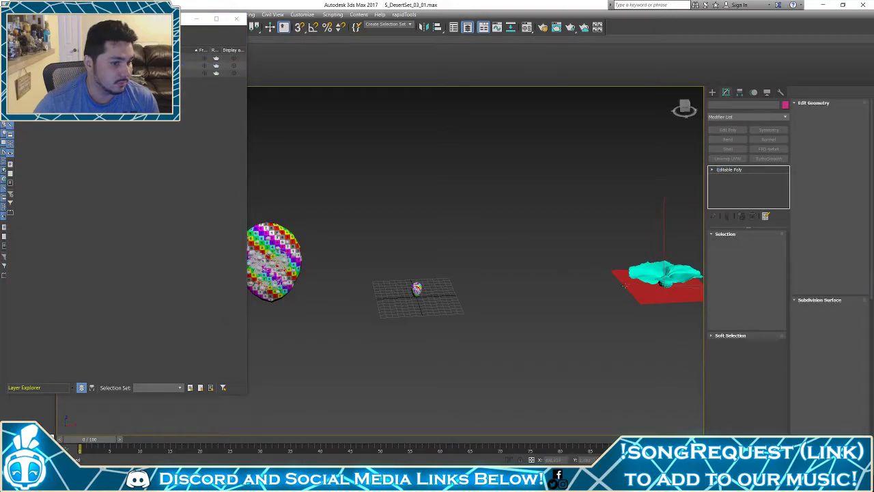
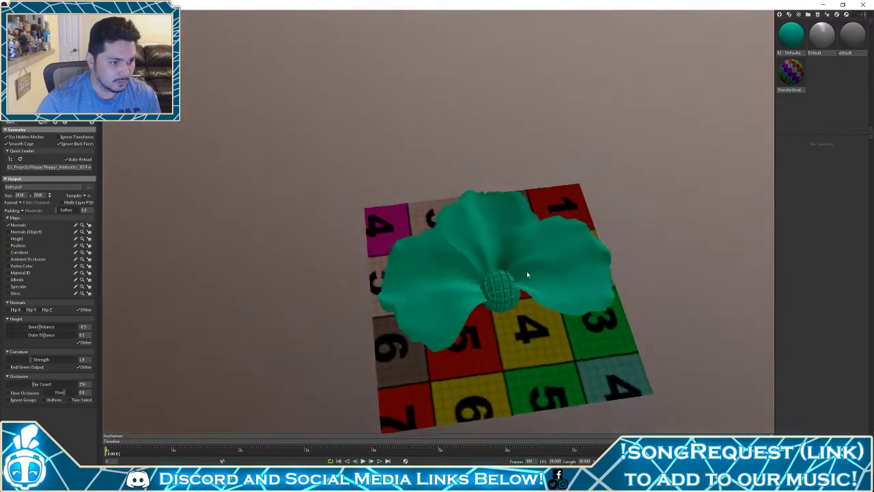
Examine the imported flower, its textured centre and the checkered plane beneath it in Marmoset Toolbag
middle_drag(545, 278, 482, 224)
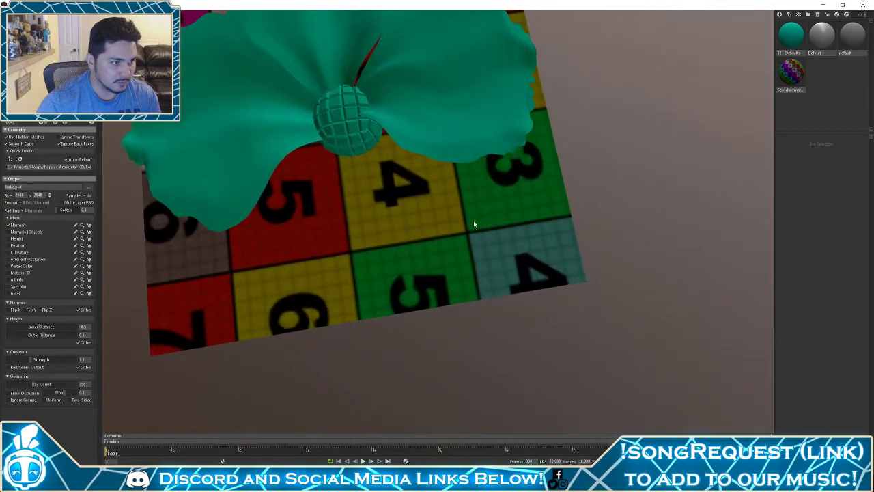
middle_drag(414, 179, 495, 247)
right_drag(495, 246, 434, 179)
middle_drag(434, 179, 544, 132)
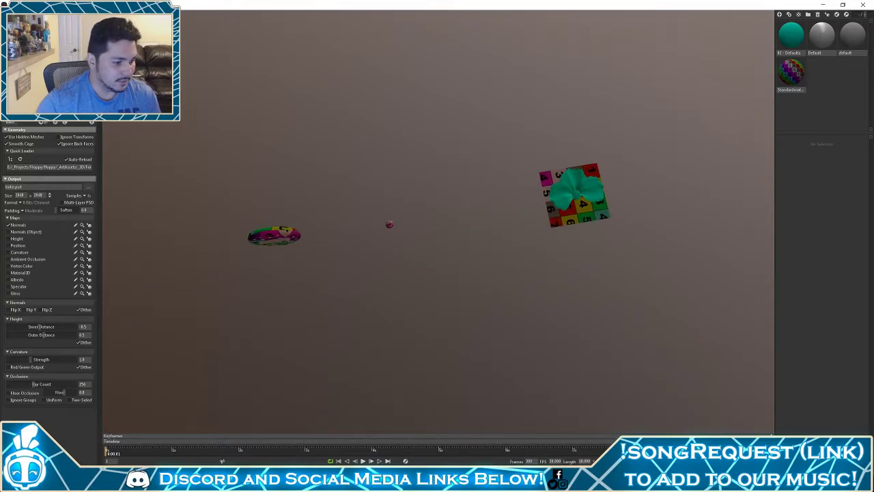
Switch to 3ds Max and select all the high and low models, including the cactus pad, flower and plane
click(400, 482)
click(387, 274)
scroll(449, 271, up, 4)
middle_drag(387, 274, 467, 237)
middle_drag(415, 206, 481, 197)
drag(331, 338, 624, 152)
mouse_move(552, 231)
click(581, 237)
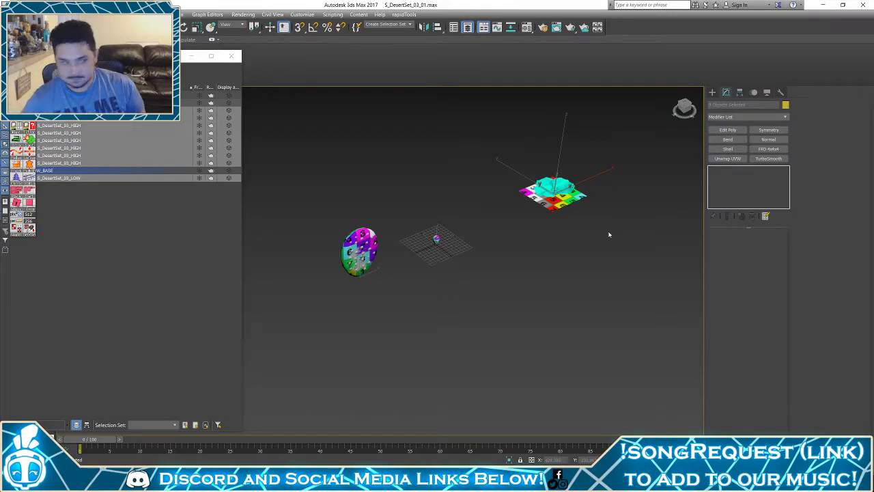
middle_drag(584, 212, 573, 240)
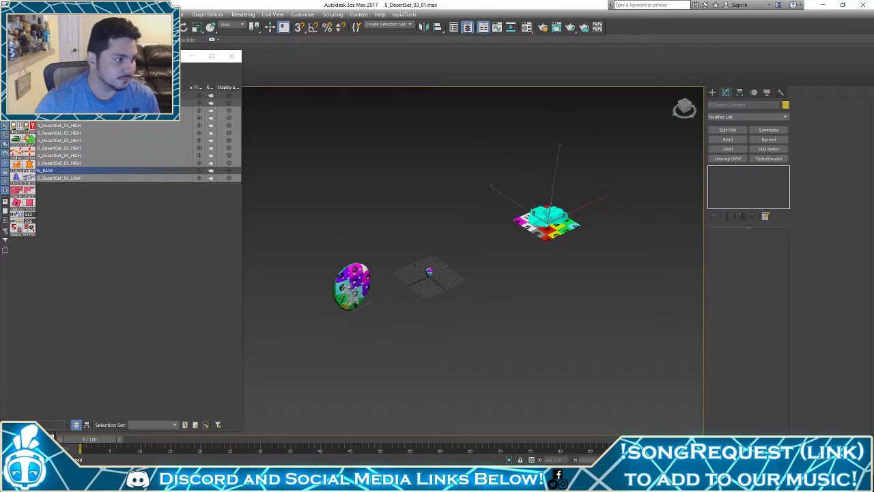
Export the selected models over S_DesertSet_03_BAKES.FBX using the Autodesk Media & Entertainment preset
click(7, 5)
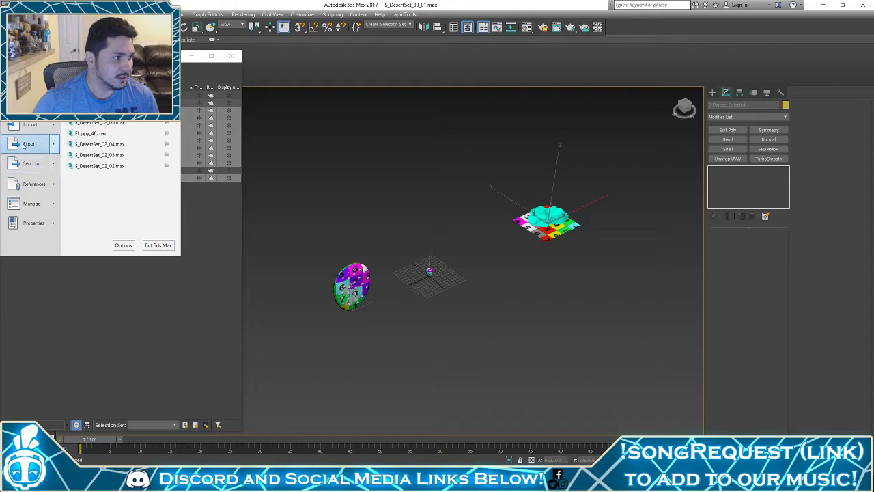
click(30, 144)
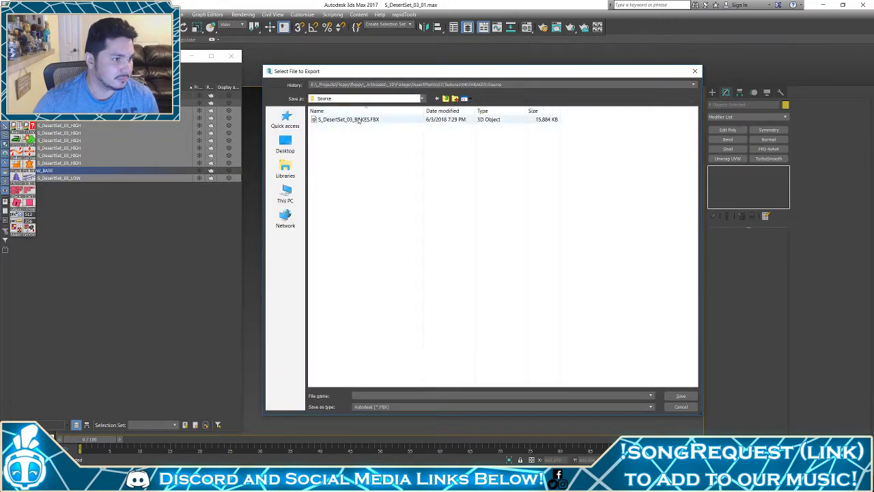
double_click(357, 120)
click(469, 278)
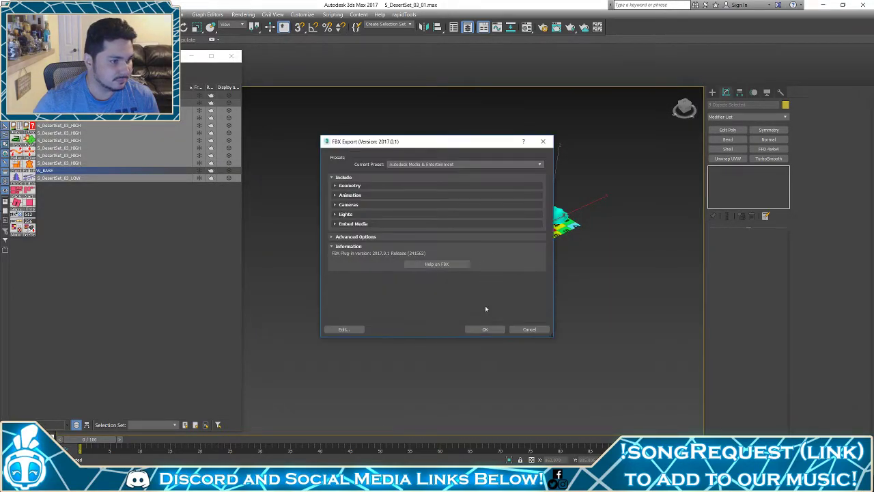
click(483, 330)
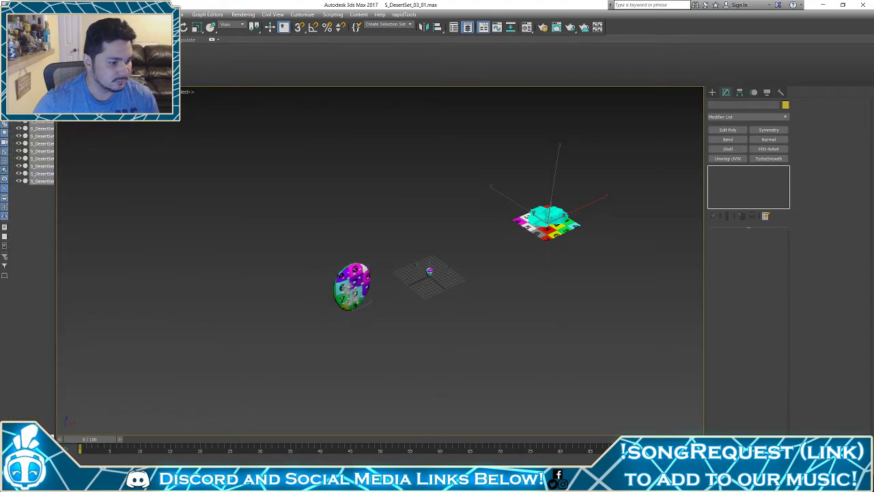
Switch to Marmoset Toolbag and examine the reloaded cactus pad, bud, flower and plane from several angles
mouse_move(390, 480)
click(582, 372)
key(alt+Tab)
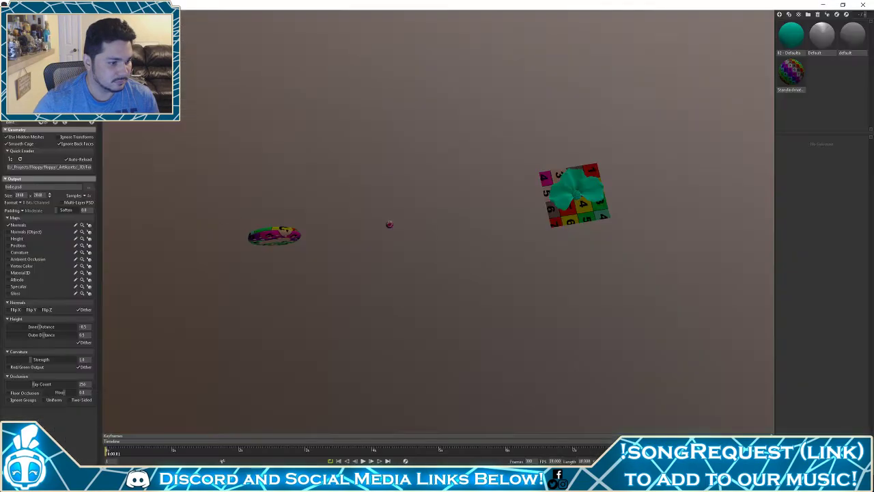
middle_drag(580, 220, 514, 248)
scroll(514, 249, up, 5)
drag(532, 247, 585, 263)
middle_drag(585, 263, 509, 263)
scroll(509, 264, up, 3)
drag(509, 264, 531, 336)
scroll(478, 302, down, 6)
middle_drag(421, 247, 582, 233)
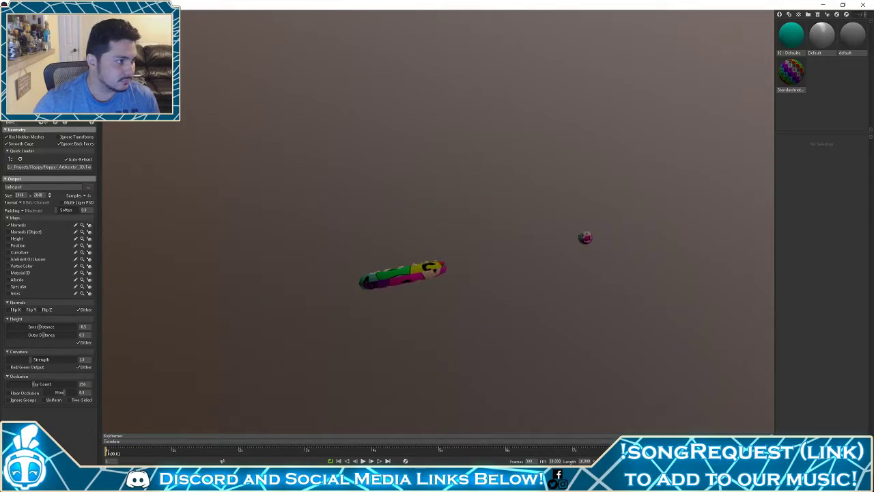
Hide the low-poly meshes and examine the high-poly pad, bud and flower petals on their own
click(89, 75)
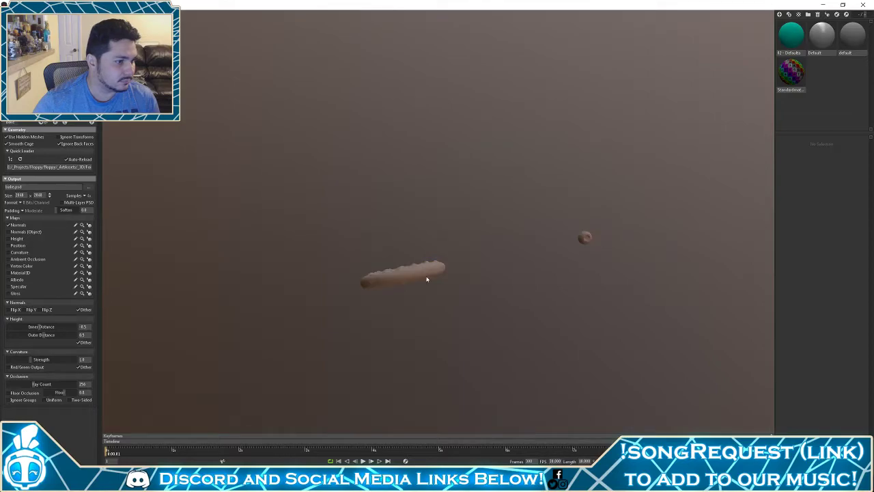
drag(414, 273, 439, 182)
middle_drag(565, 215, 449, 227)
shift+drag(449, 227, 685, 254)
middle_drag(685, 254, 546, 267)
drag(546, 268, 582, 297)
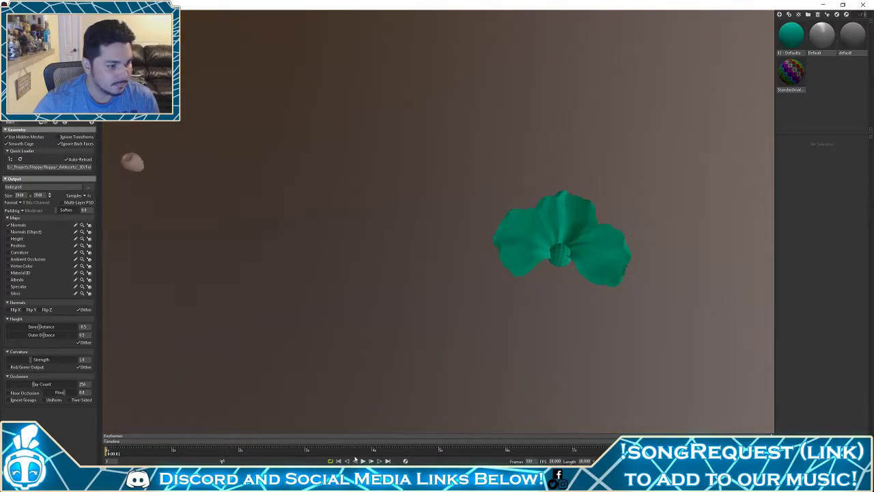
Switch to 3ds Max and select the four high-poly petals of the cyan flower together
key(alt+Tab)
middle_drag(567, 293, 497, 345)
scroll(497, 345, up, 8)
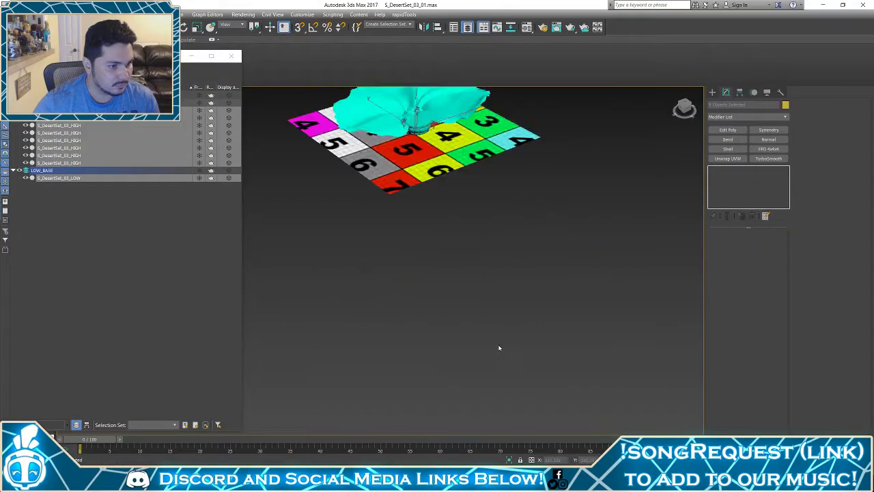
middle_drag(535, 309, 592, 417)
click(525, 249)
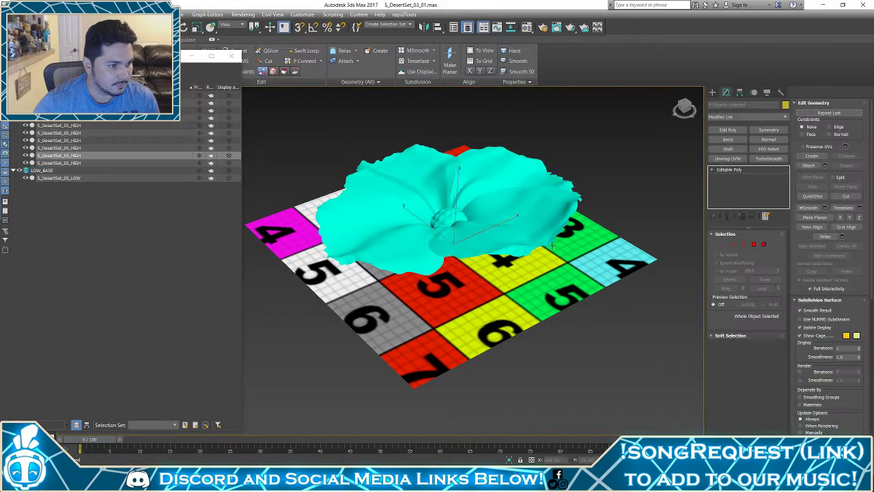
alt+middle_drag(525, 250, 554, 259)
ctrl+click(402, 191)
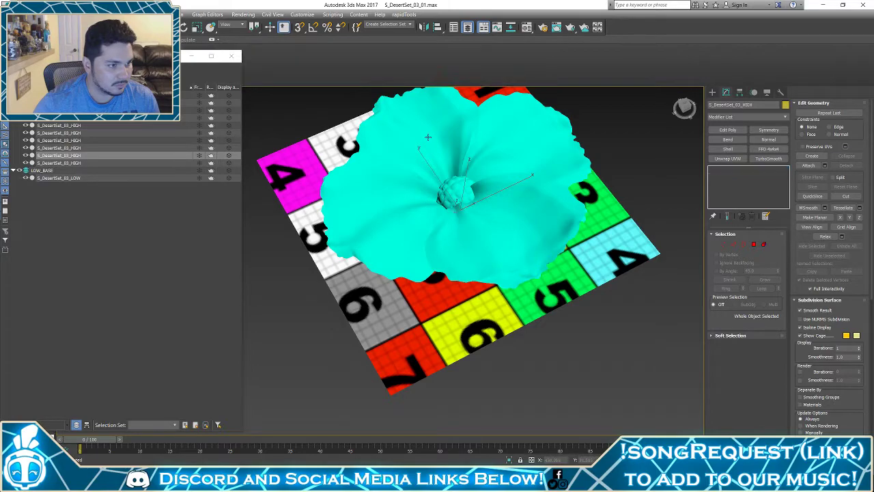
ctrl+click(432, 131)
ctrl+click(523, 127)
Apply the Normal modifier twice to the selected petals and reset their XForm
click(768, 139)
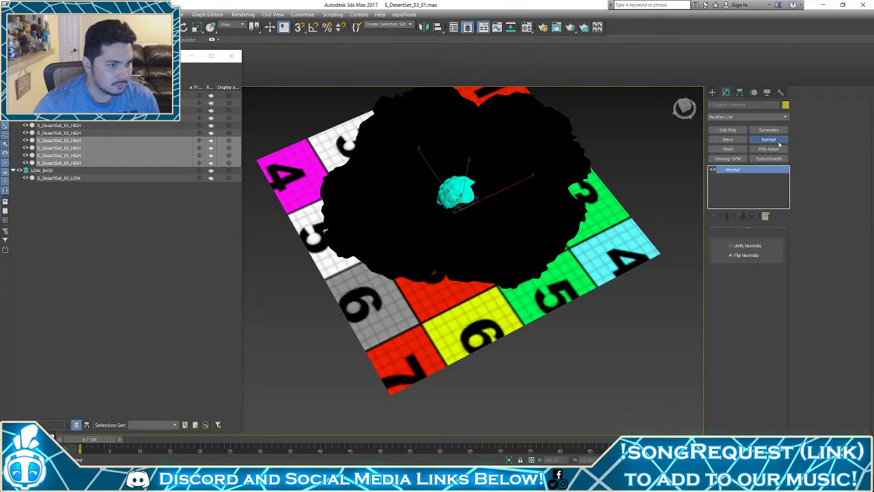
click(768, 139)
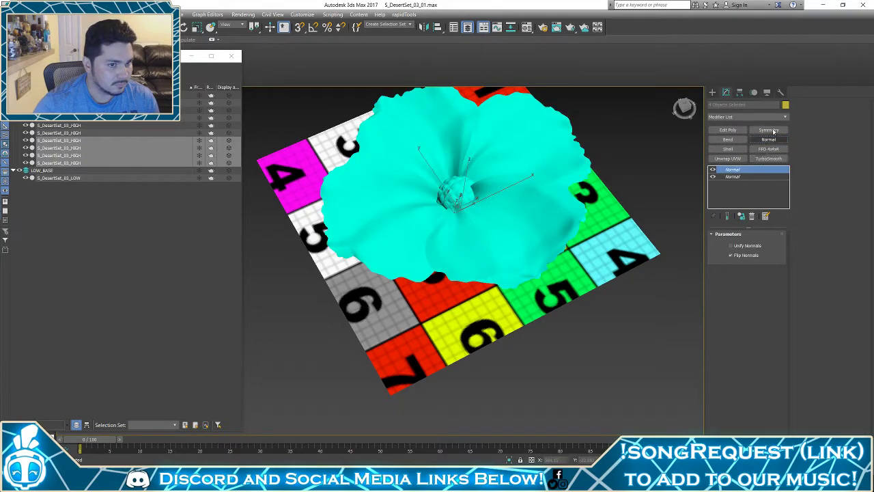
click(781, 92)
click(746, 196)
click(745, 245)
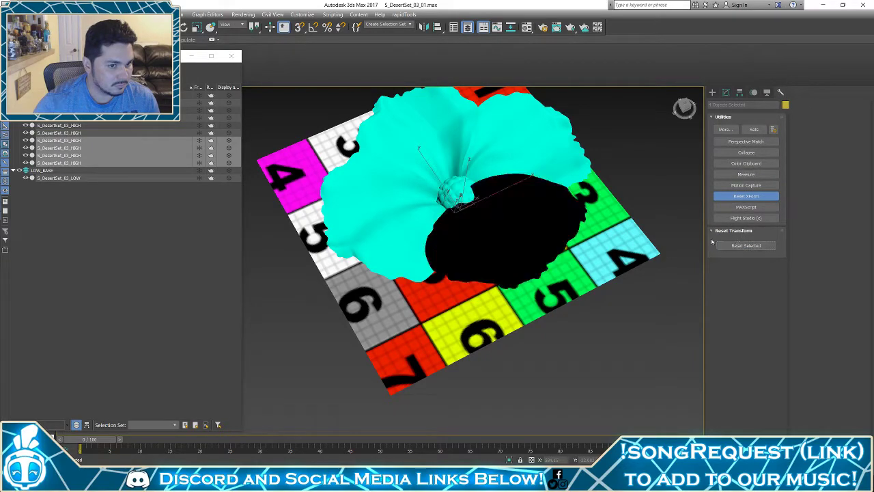
Flip the normals of the black petal with another Normal modifier
click(558, 229)
click(726, 92)
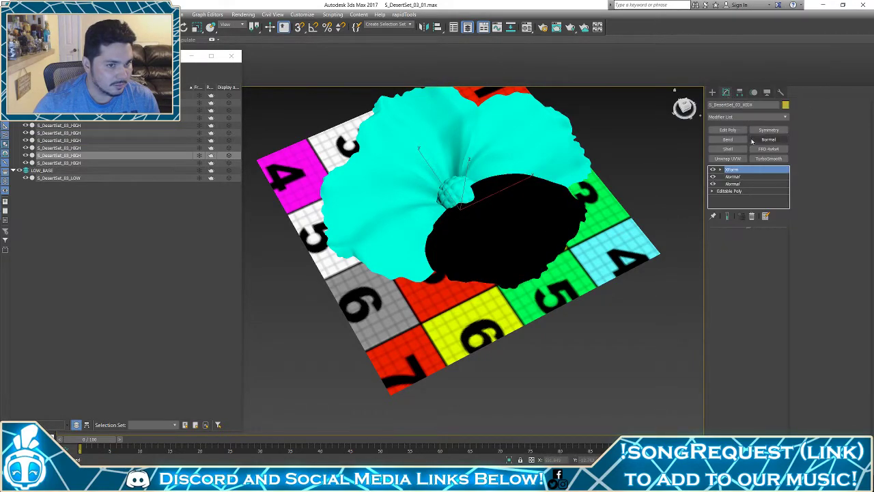
click(771, 139)
Select all the high and low models and convert them to Editable Poly
scroll(496, 233, down, 6)
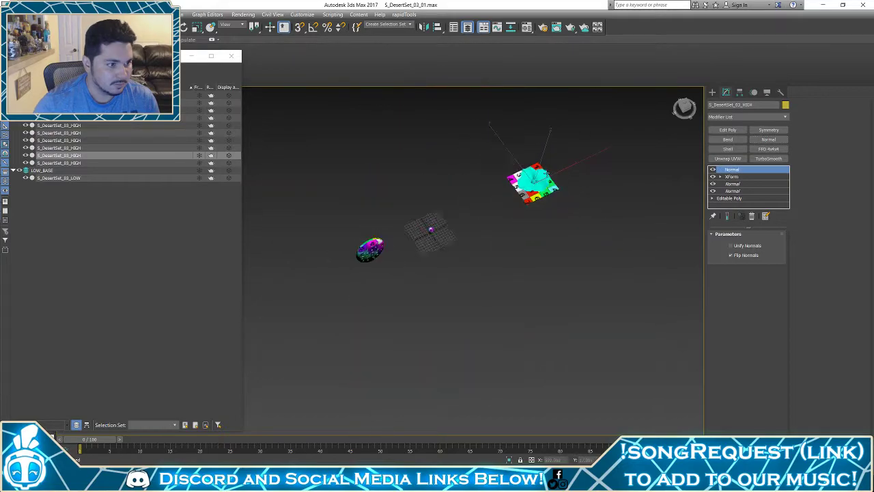
key(ctrl+a)
right_click(563, 107)
mouse_move(592, 201)
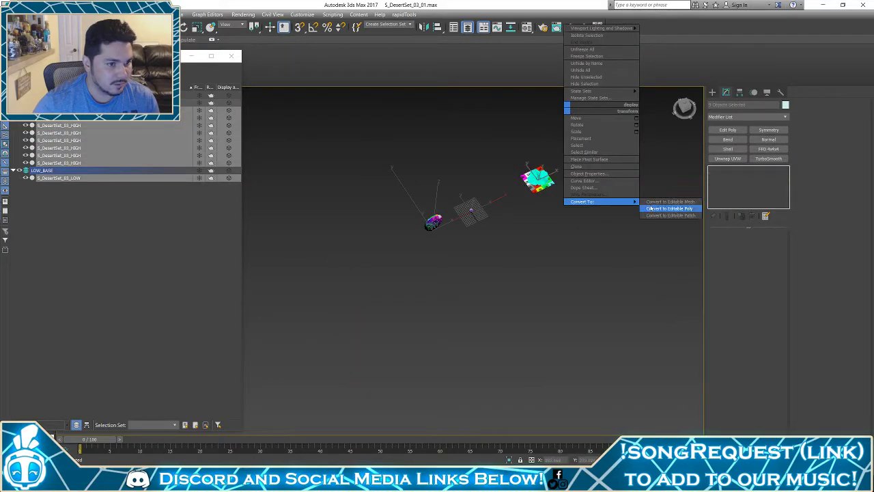
click(649, 208)
Export all the converted models as FBX, replacing the existing S_DesertSet_03_BAKES.FBX in the Source folder
click(10, 9)
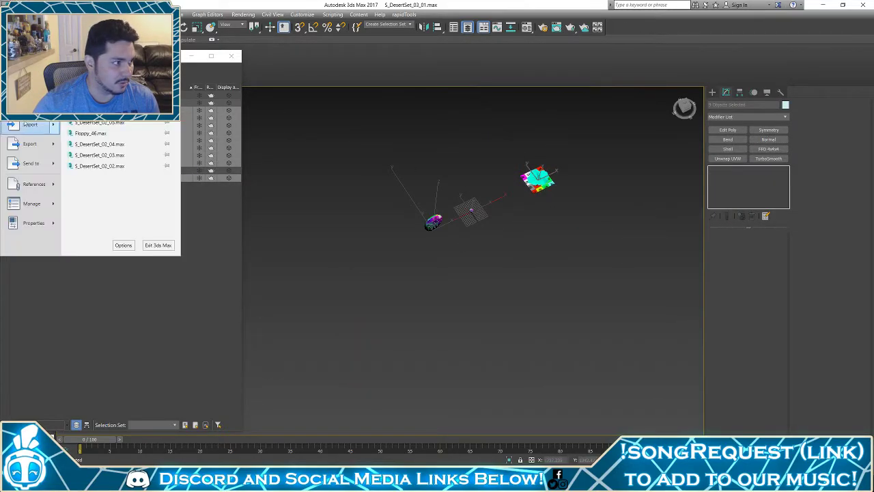
mouse_move(21, 148)
click(90, 80)
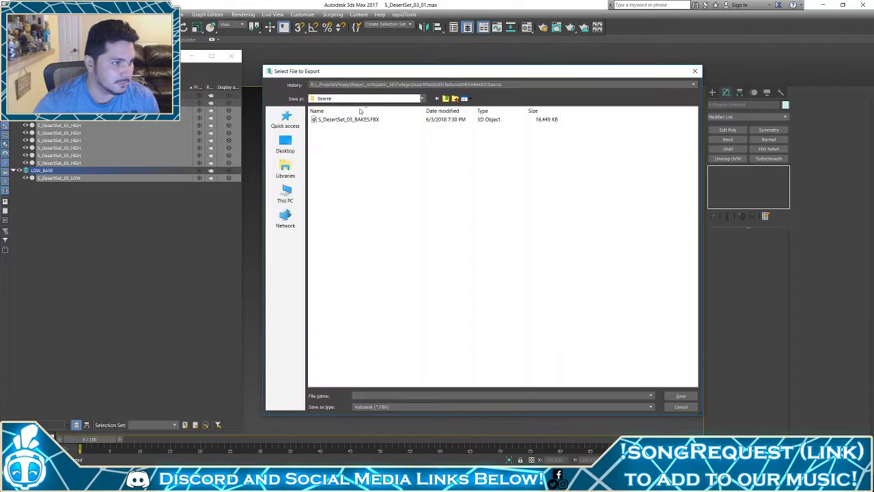
double_click(370, 119)
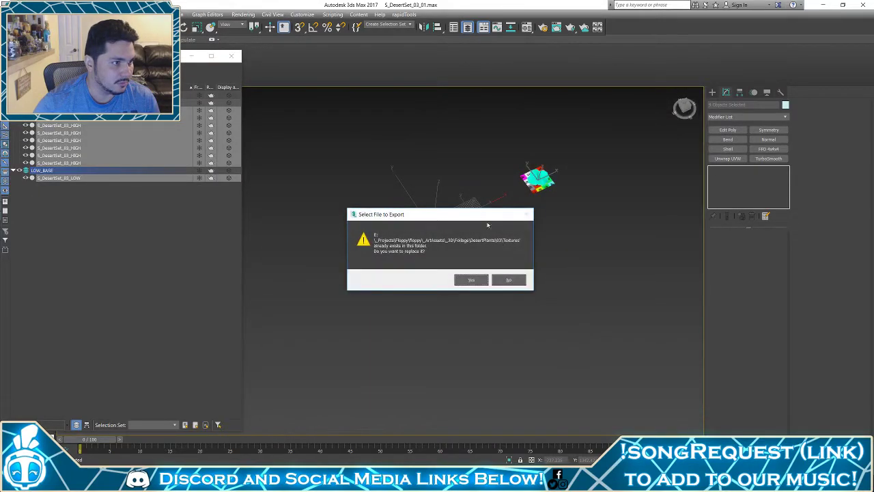
click(471, 280)
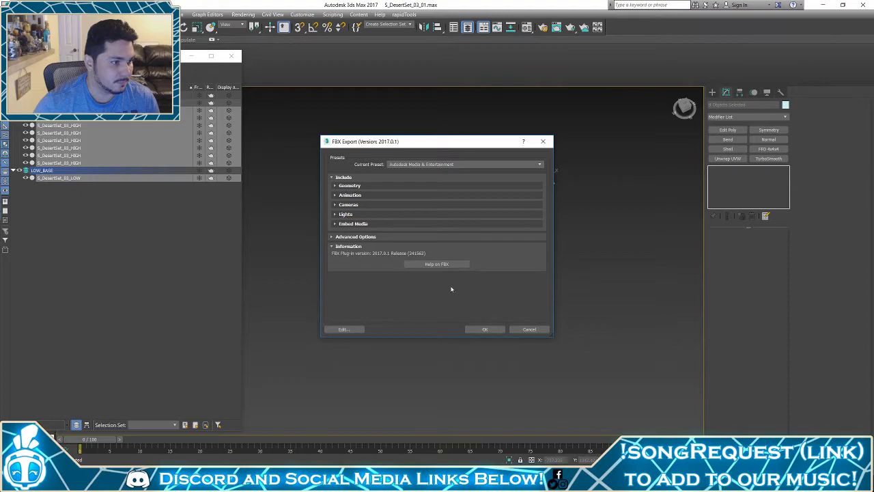
click(485, 329)
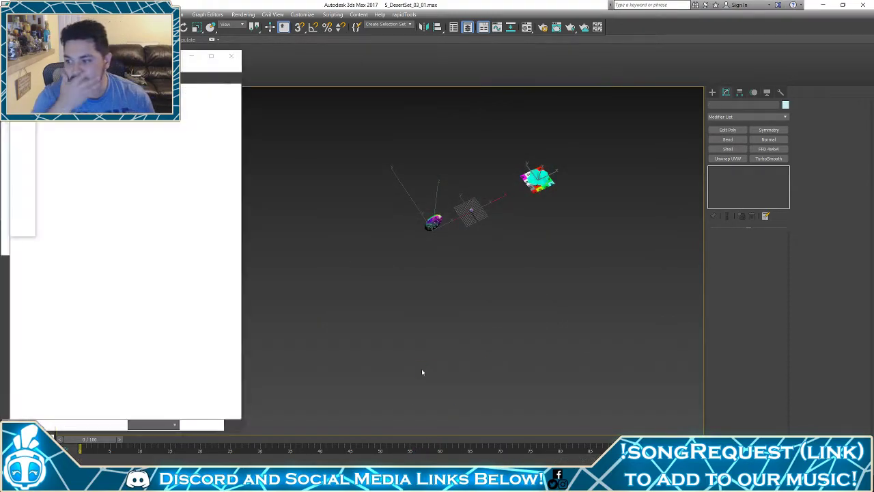
Switch to Marmoset Toolbag and examine the reloaded high-poly flower with all its petals
click(453, 482)
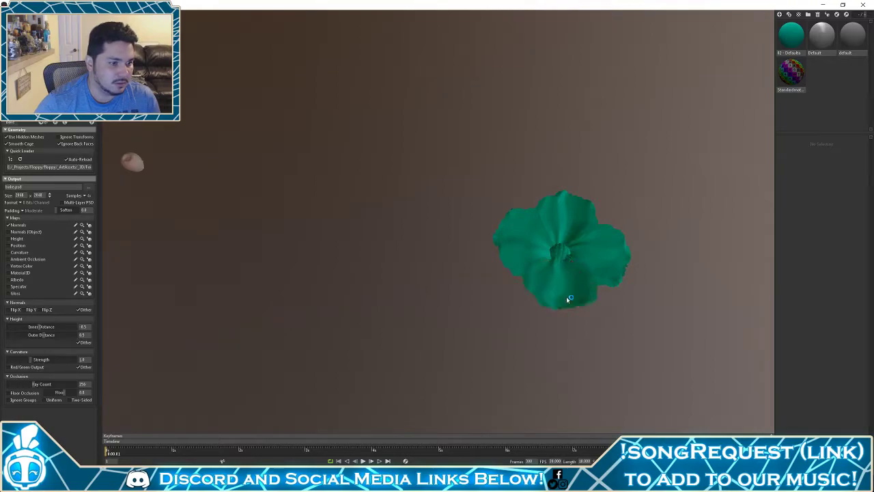
drag(362, 286, 372, 229)
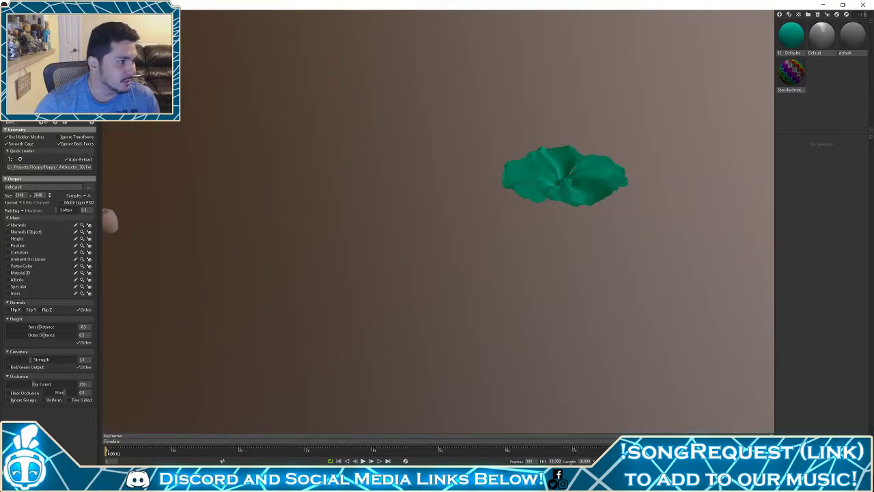
drag(159, 173, 429, 149)
Lower the low-poly cage's minimum offset to nearly zero and raise its maximum offset to about 78
drag(24, 154, 31, 154)
drag(299, 230, 360, 250)
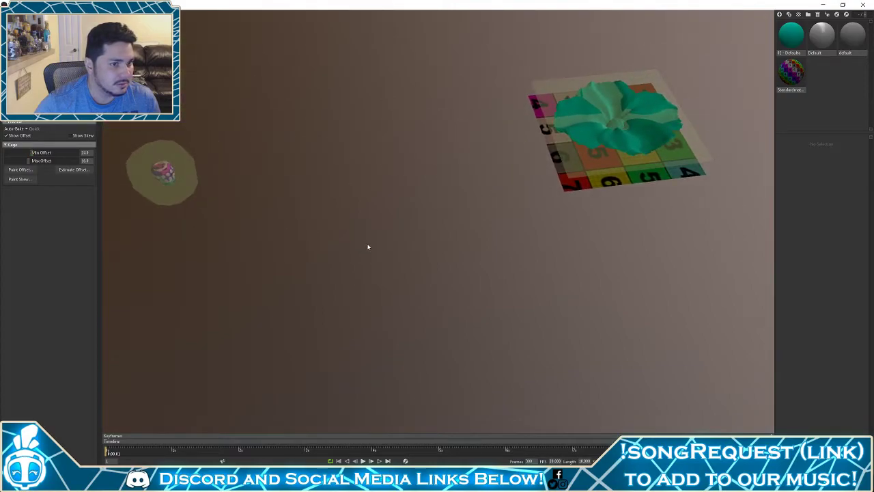
drag(35, 162, 1, 154)
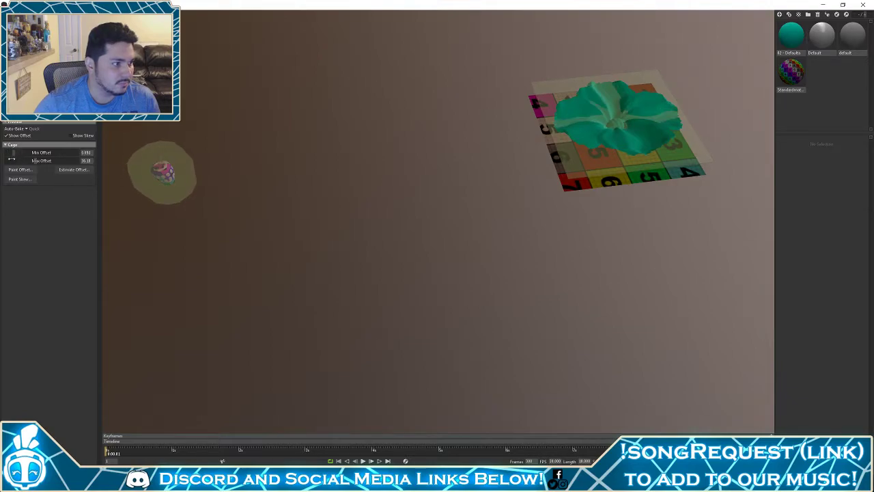
click(62, 170)
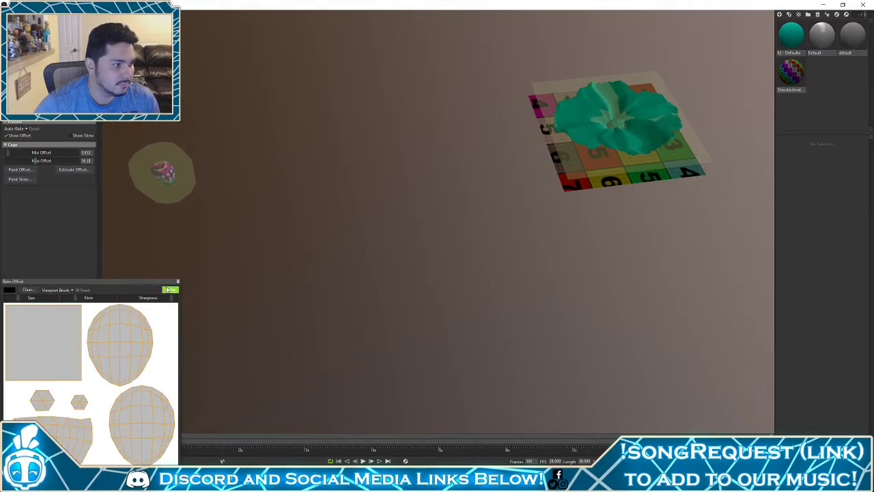
click(170, 290)
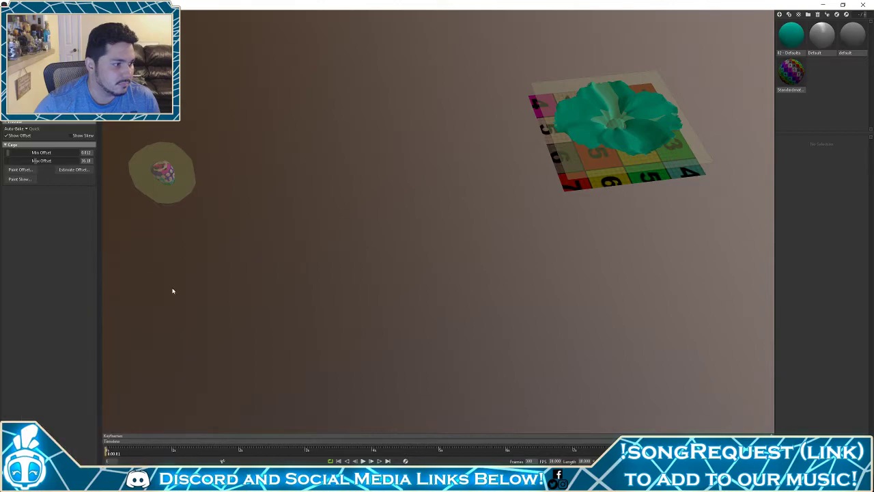
drag(35, 162, 44, 161)
Examine how the bake cage encloses the cactus pad, the bud and the flower plane
middle_drag(199, 183, 404, 200)
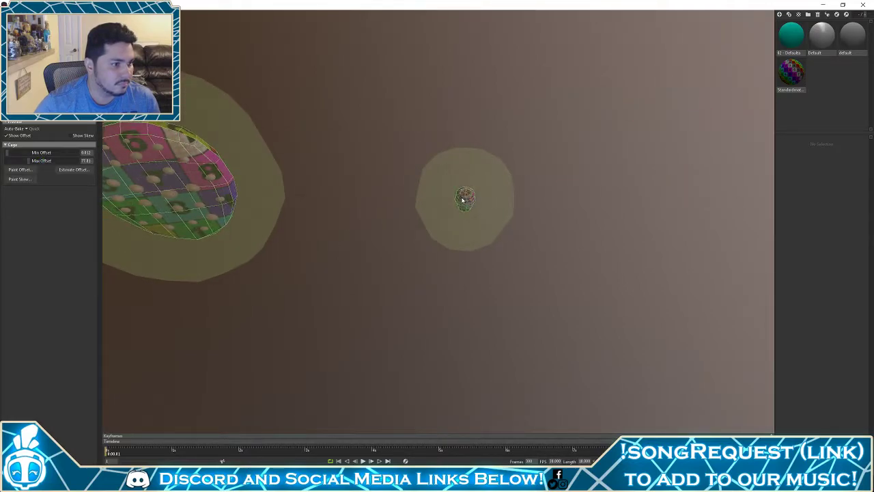
drag(464, 202, 474, 143)
scroll(531, 172, up, 2)
scroll(565, 207, down, 3)
alt+drag(566, 209, 553, 286)
drag(239, 196, 382, 225)
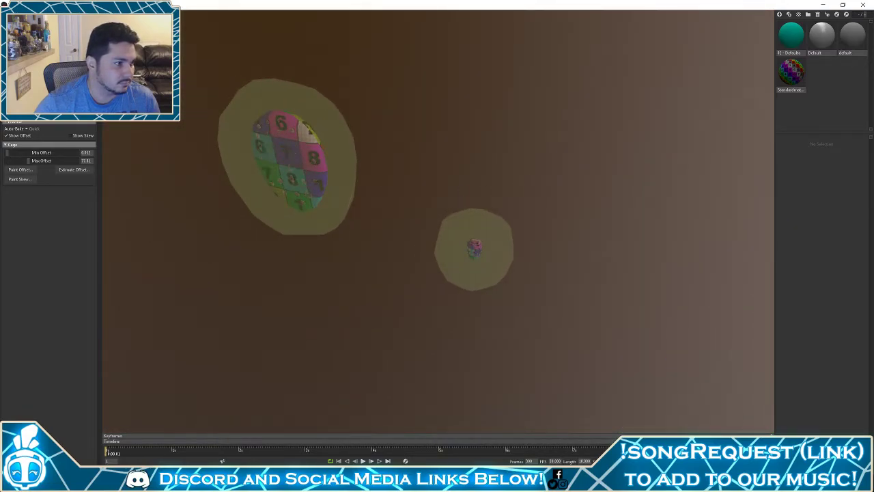
drag(210, 134, 278, 131)
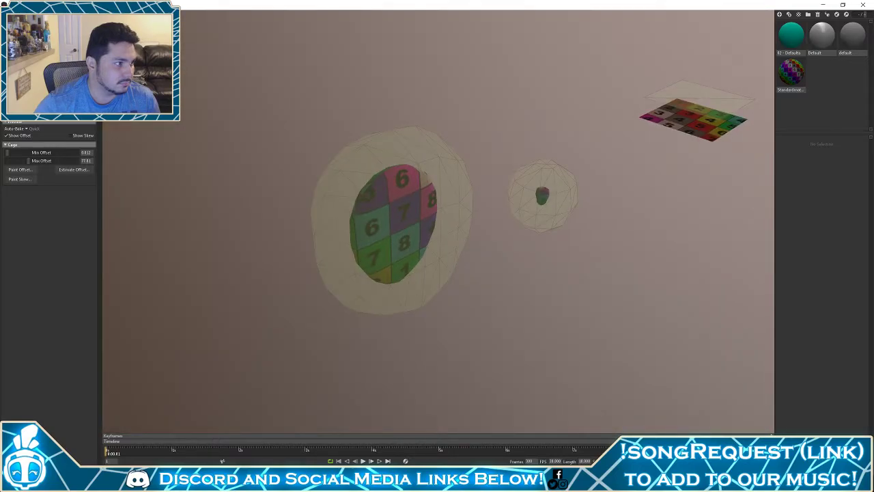
Browse for the bake project's output location and create a folder named bakes inside the Textures folder
click(34, 44)
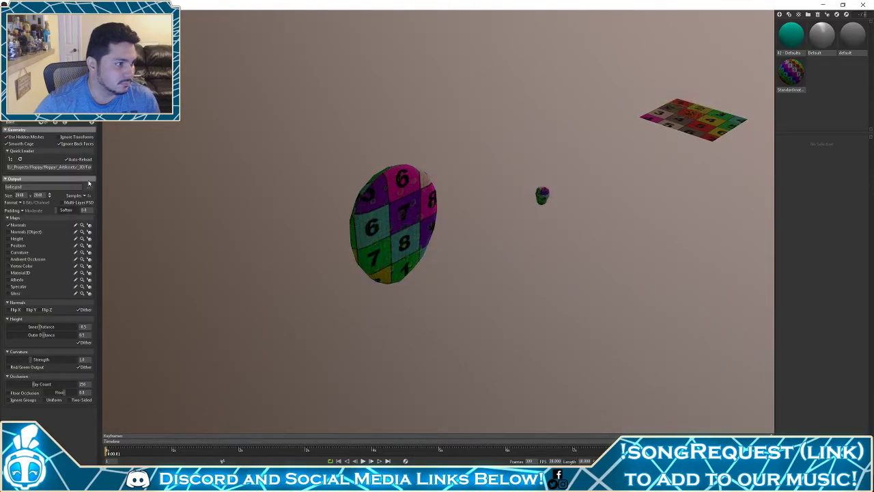
click(93, 186)
click(207, 31)
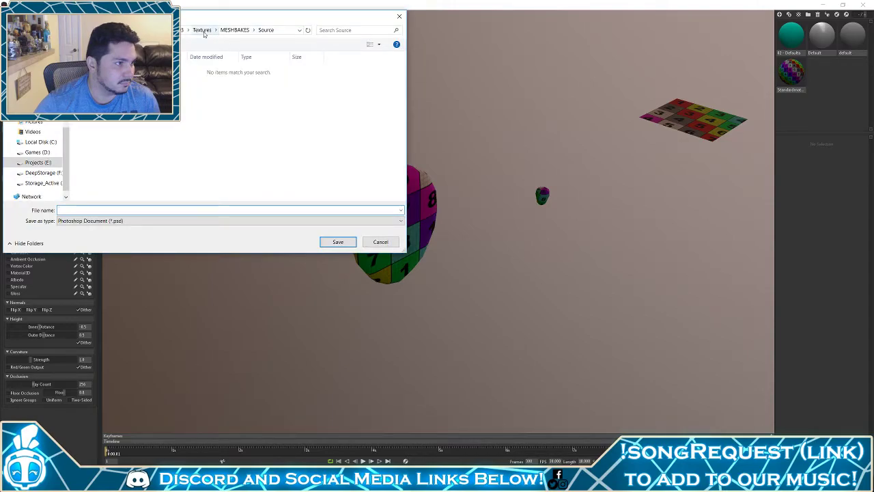
right_click(192, 129)
mouse_move(137, 228)
click(227, 230)
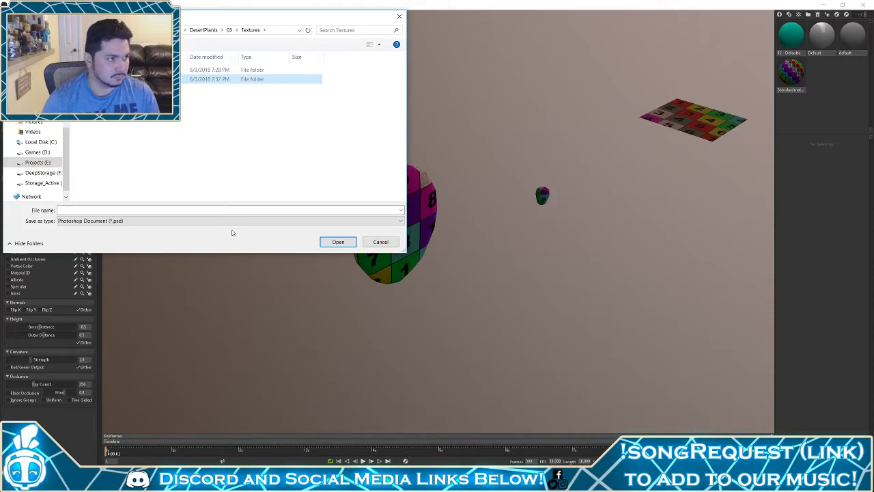
key(Return)
Set the bake output to a Photoshop document in the bakes folder, using T_DesertSet_03_ as the file name base
key(Return)
click(125, 210)
text(S_DesertSet_03_BAKES)
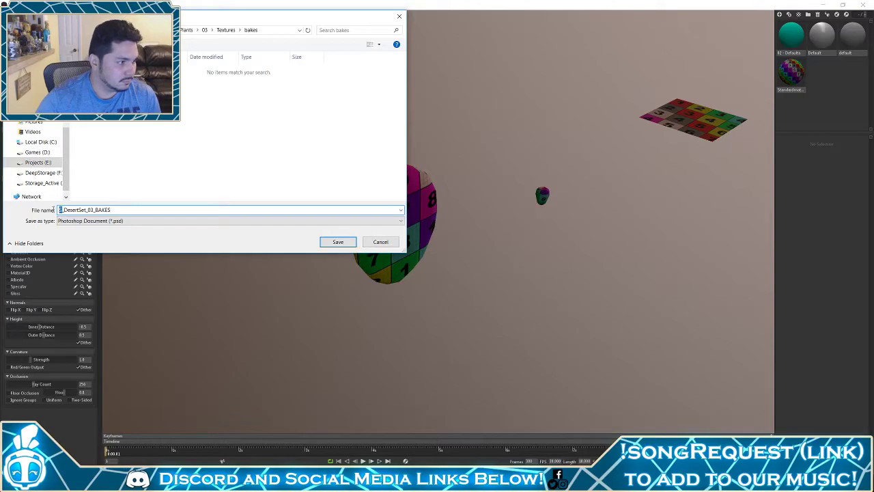
key(ctrl+shift+Left)
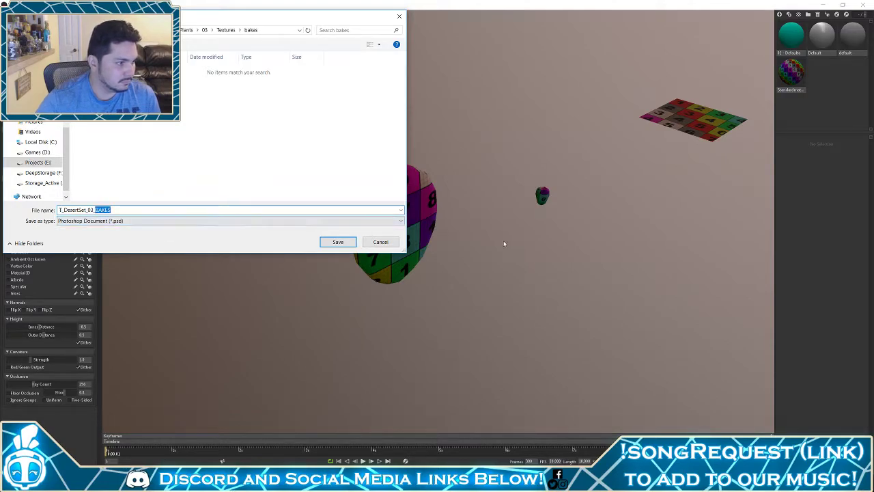
key(Return)
Save the Toolbag scene as S_DesertSet_03_meshbake in the MESHBAKES folder inside Textures
key(ctrl+s)
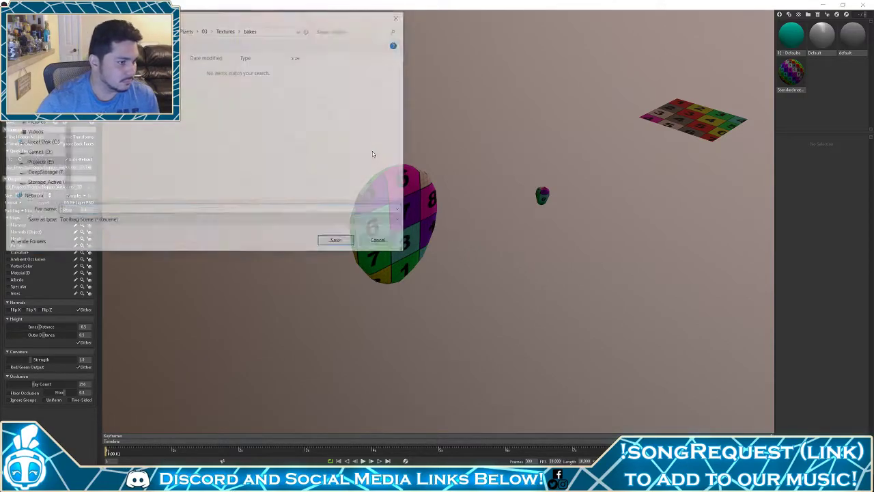
click(226, 30)
double_click(211, 78)
click(106, 210)
text(S_DesertSet_03_BAKES)
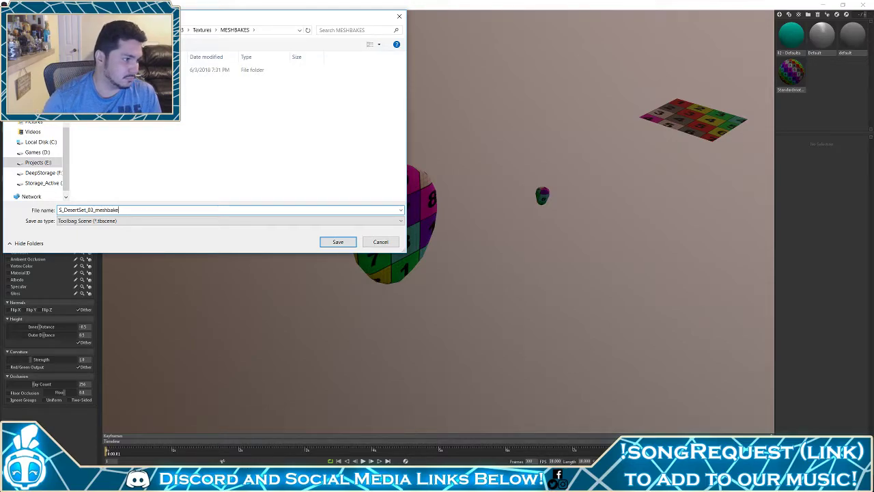
key(Return)
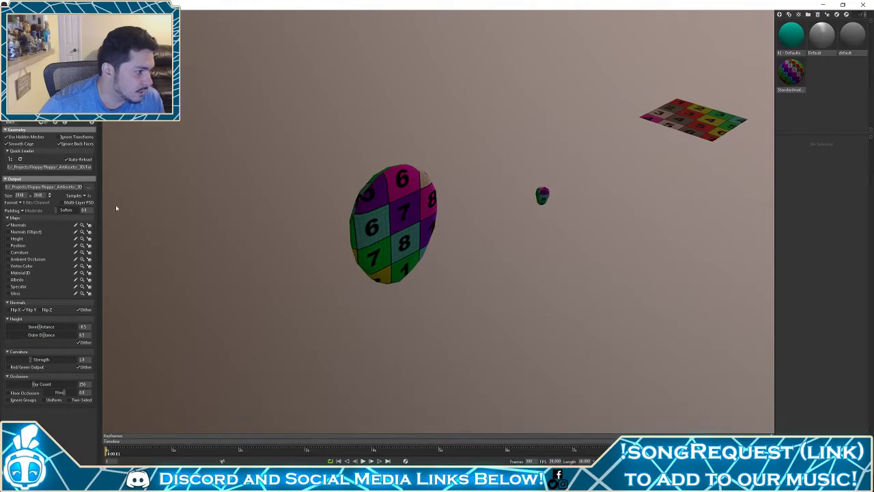
Bake the normal, object normal, position, curvature, ambient occlusion and material ID maps and preview them on the flower plane
drag(224, 157, 416, 282)
middle_drag(417, 282, 388, 277)
right_drag(387, 278, 404, 299)
drag(404, 299, 99, 253)
scroll(416, 302, down, 3)
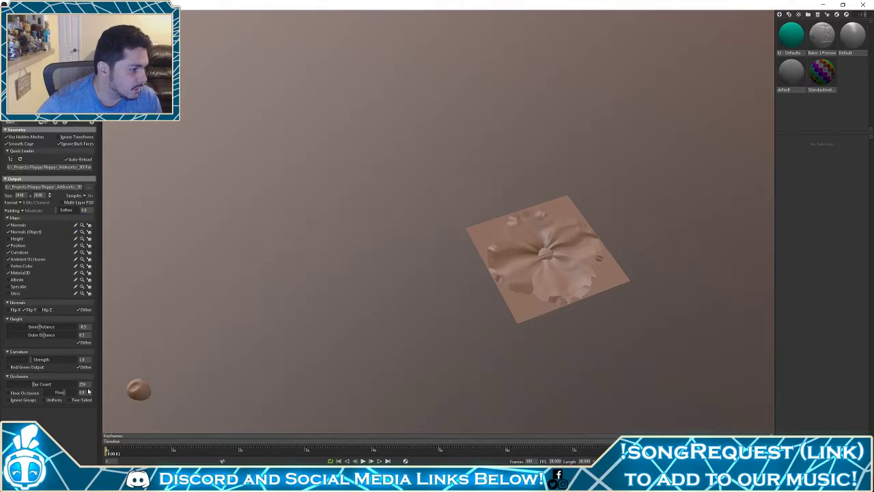
Raise the occlusion ray count to 1024 and set the bake padding to Extreme
mouse_move(26, 329)
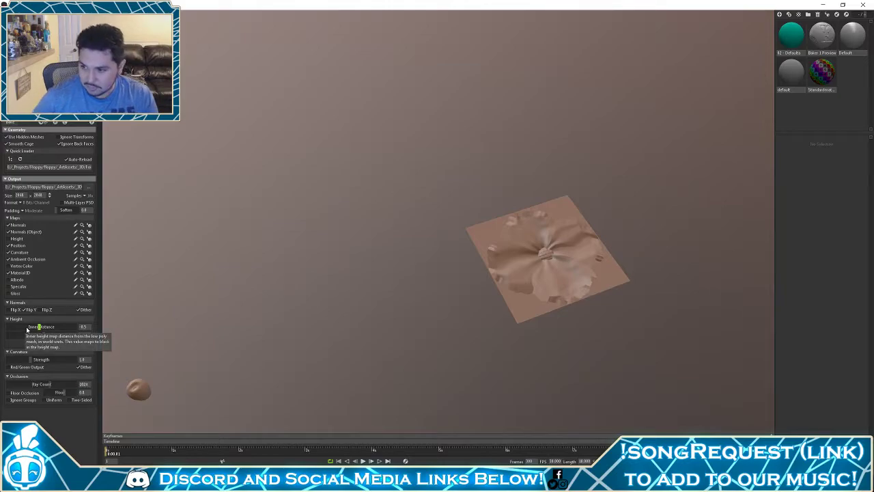
middle_drag(144, 225, 287, 260)
mouse_move(286, 260)
mouse_down()
mouse_move(246, 257)
mouse_move(287, 250)
mouse_move(318, 227)
mouse_move(323, 201)
mouse_move(359, 202)
mouse_up()
scroll(256, 268, up, 2)
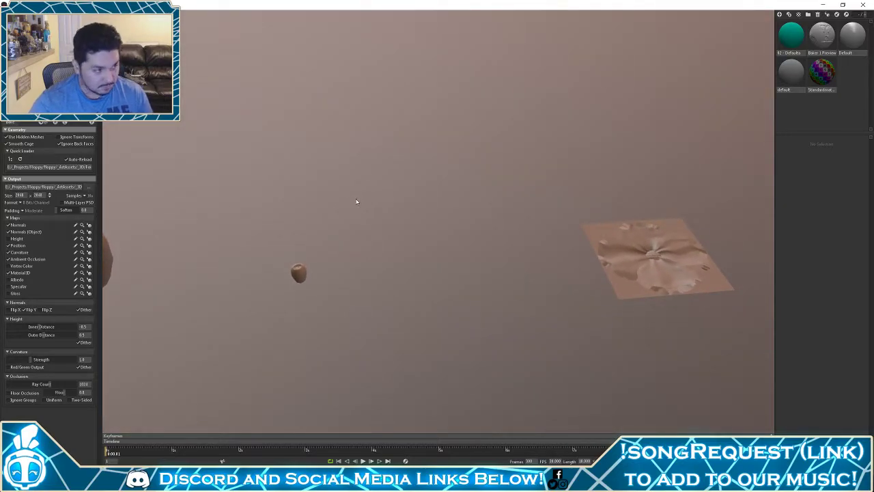
click(32, 210)
click(31, 225)
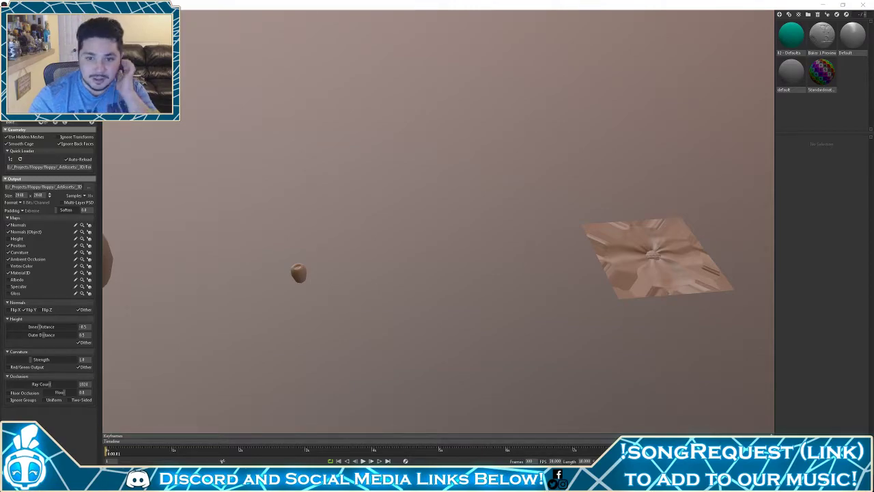
click(400, 215)
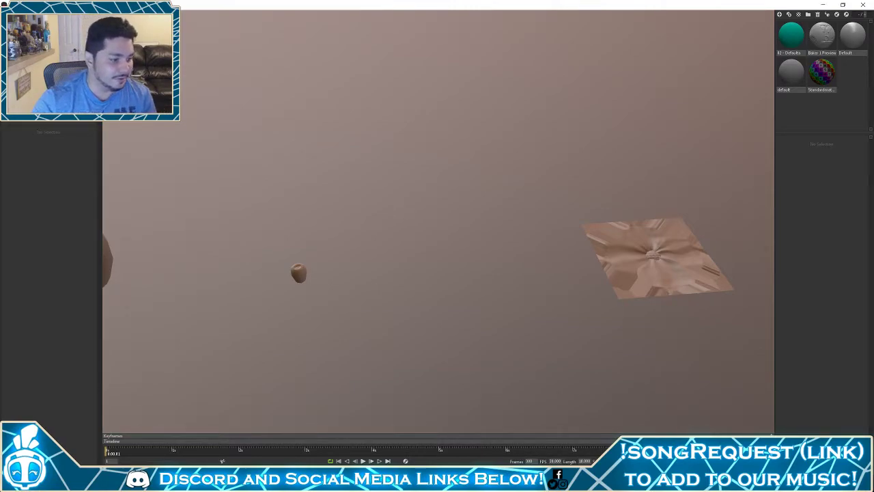
Switch to 3ds Max and view the cactus pad, bud and flower models in the scene
click(384, 482)
alt+middle_drag(385, 434, 494, 325)
click(231, 55)
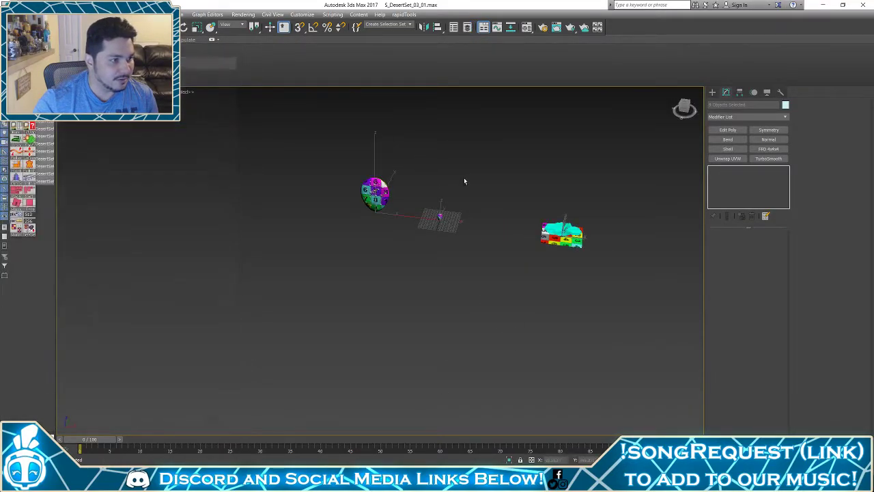
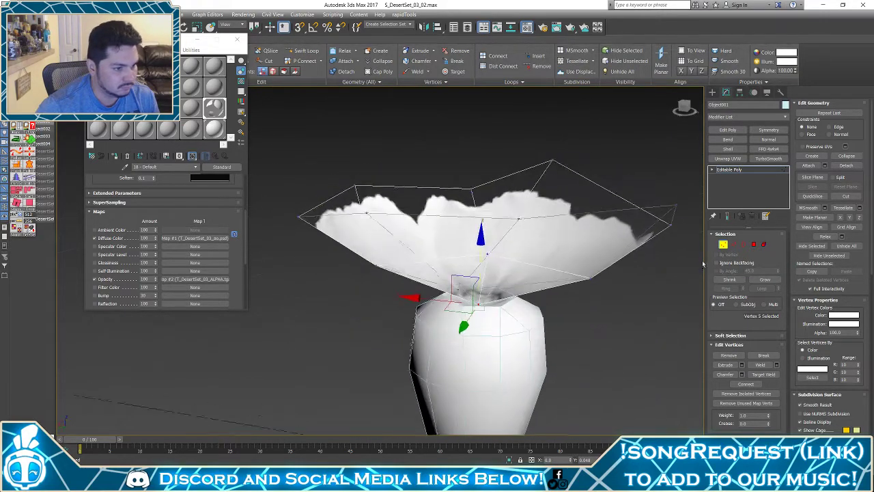
Finish vertex editing on the flower petals and clear the selection
scroll(643, 273, down, 5)
click(722, 245)
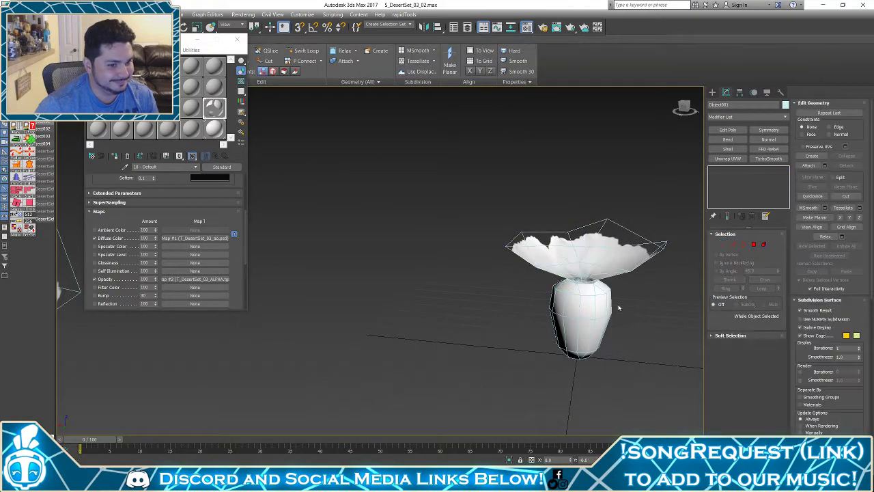
click(619, 306)
middle_drag(618, 307, 526, 296)
scroll(526, 296, down, 5)
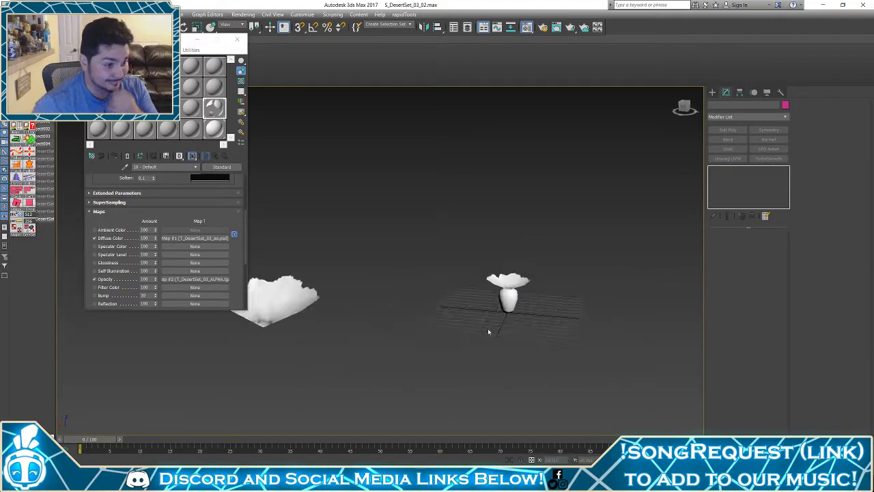
Examine the assembled flower and its size relative to the cactus pad and the separate bud
drag(552, 231, 567, 223)
scroll(567, 223, down, 4)
alt+middle_drag(567, 223, 450, 242)
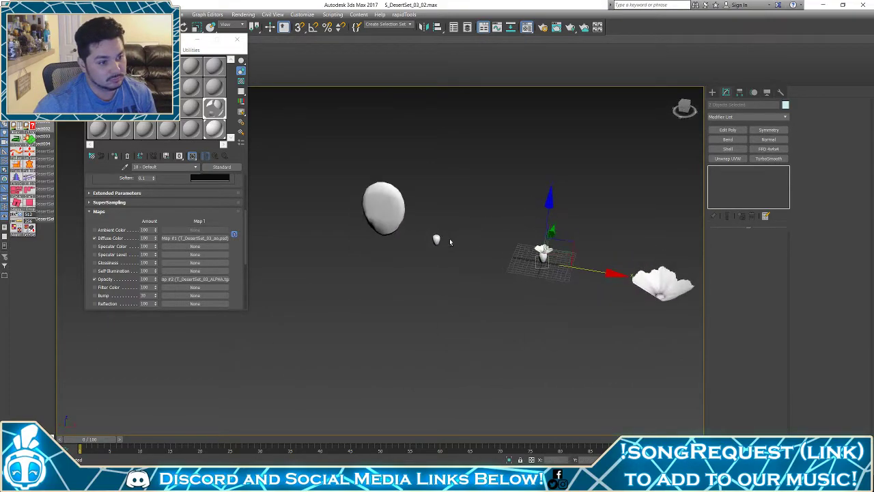
scroll(451, 242, up, 4)
middle_drag(535, 248, 419, 220)
scroll(419, 220, up, 5)
click(564, 240)
middle_drag(563, 240, 433, 218)
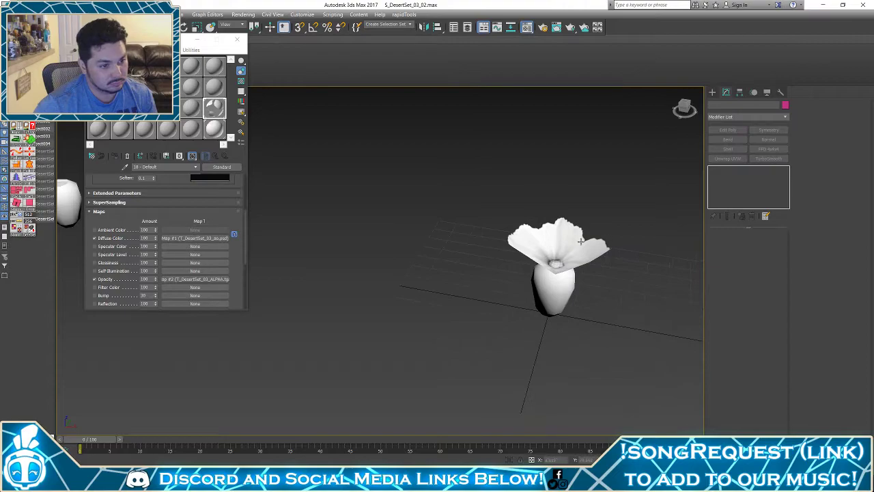
Add an Edit Poly modifier to the flower petals and scale up their outer border
click(569, 242)
click(729, 130)
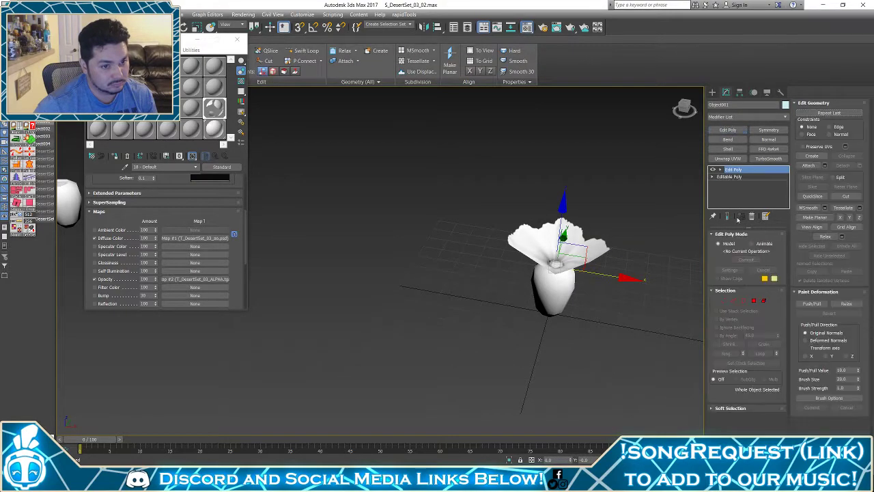
key(3)
click(574, 238)
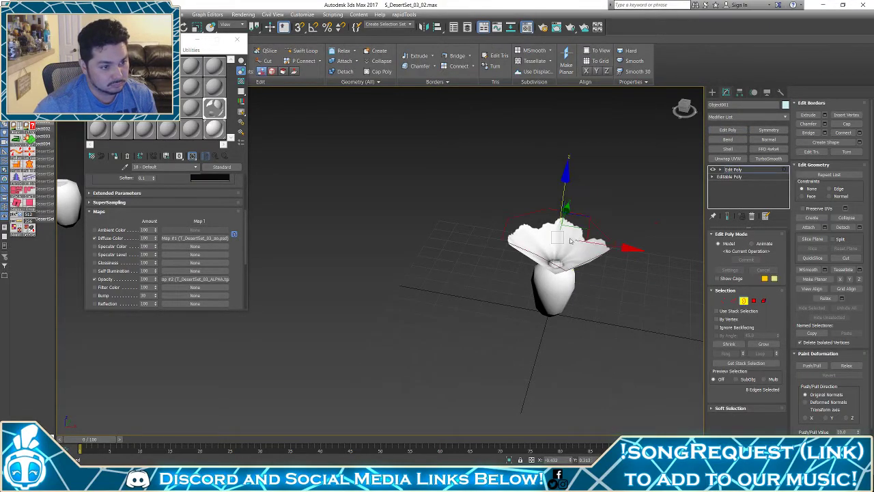
key(r)
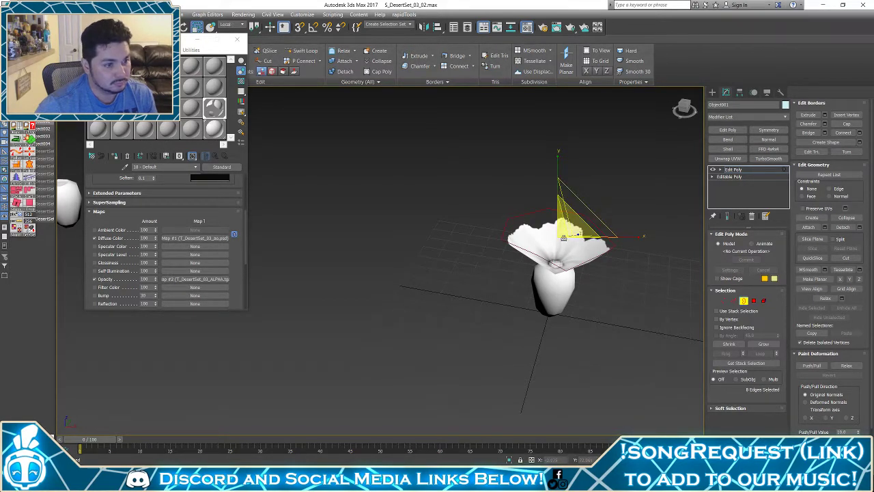
drag(563, 238, 576, 224)
Raise the petals' outer border slightly and leave border editing
alt+middle_drag(596, 205, 683, 217)
key(w)
drag(564, 191, 564, 183)
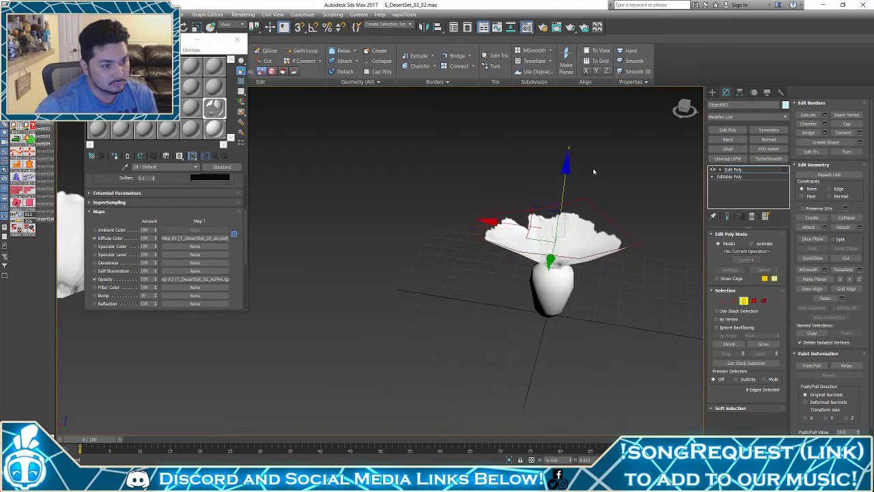
click(593, 168)
alt+middle_drag(593, 168, 522, 204)
scroll(499, 155, down, 3)
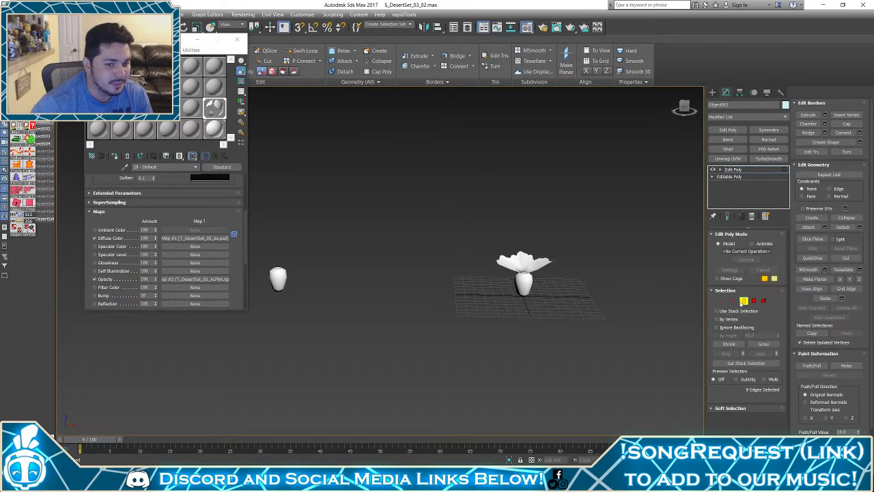
click(742, 302)
Attach the flower petals to the bud beneath them, matching material IDs to material
drag(495, 331, 555, 254)
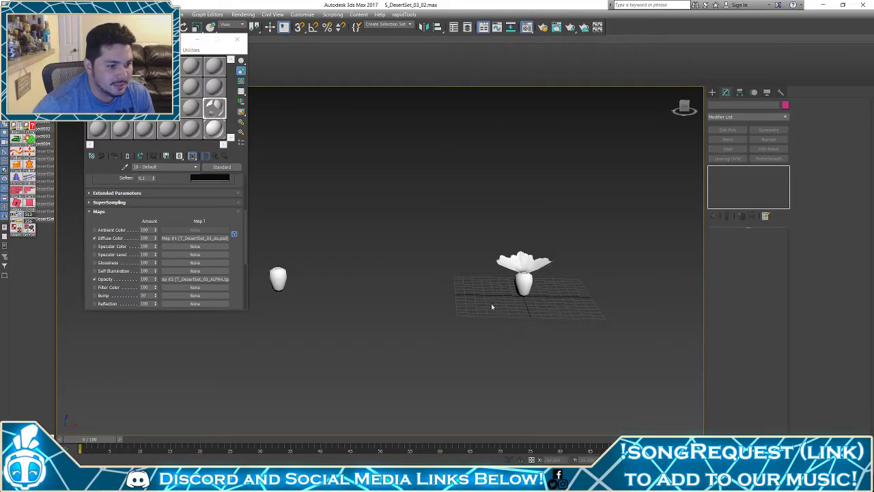
middle_drag(491, 306, 421, 298)
scroll(359, 273, down, 4)
scroll(421, 298, up, 4)
drag(521, 241, 584, 311)
middle_drag(371, 238, 471, 260)
scroll(470, 259, up, 4)
drag(580, 348, 480, 376)
key(alt+x)
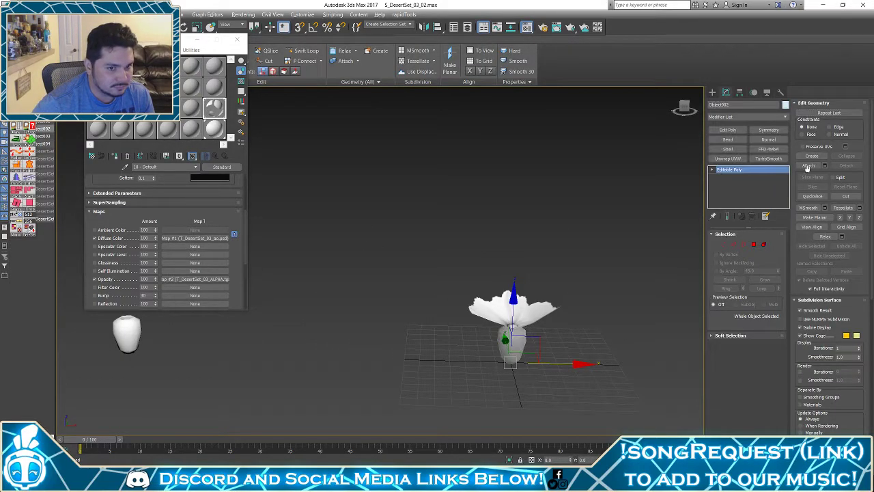
click(807, 166)
click(512, 305)
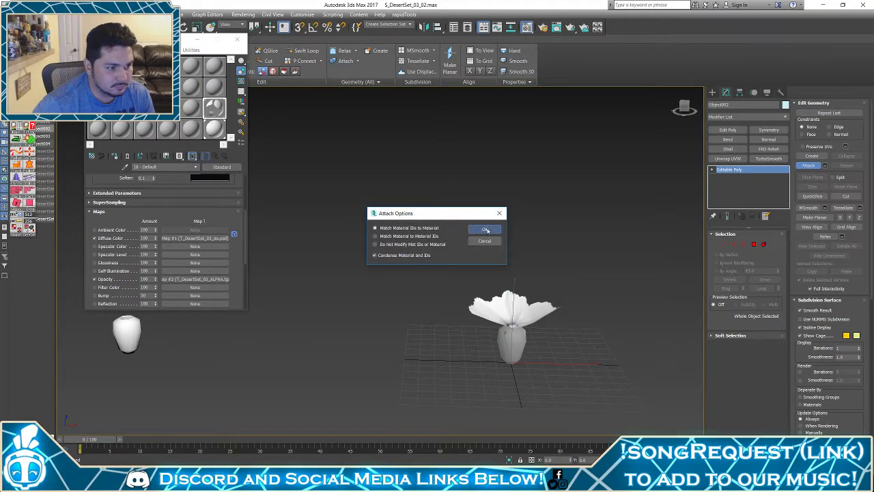
click(485, 230)
Move the combined flower and bud along the X axis to stand beside the single bud
scroll(530, 237, down, 4)
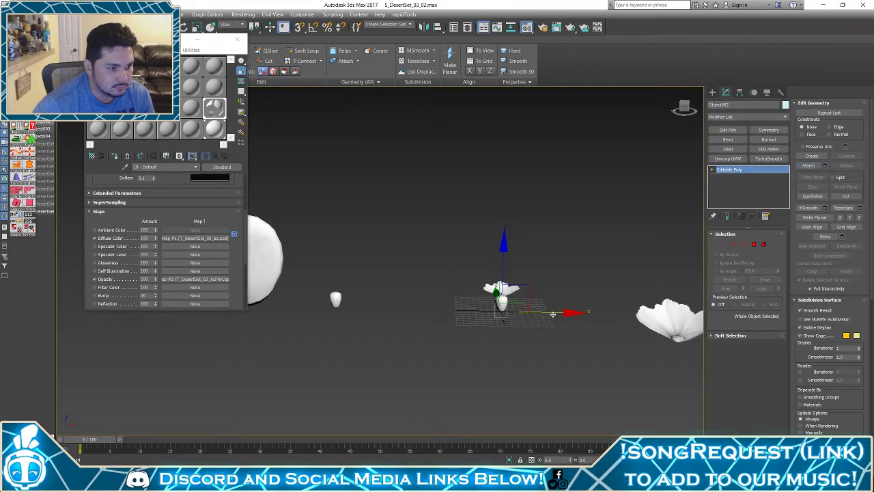
drag(553, 314, 425, 309)
middle_drag(425, 308, 514, 303)
scroll(514, 304, down, 3)
Copy the low-poly cactus pad along the X axis to the centre of the grid
drag(368, 274, 412, 276)
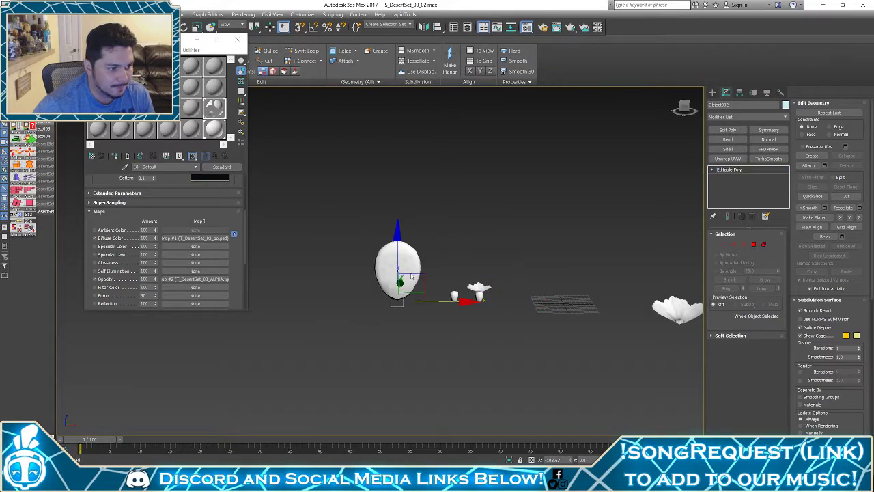
click(458, 309)
shift+drag(488, 297, 655, 298)
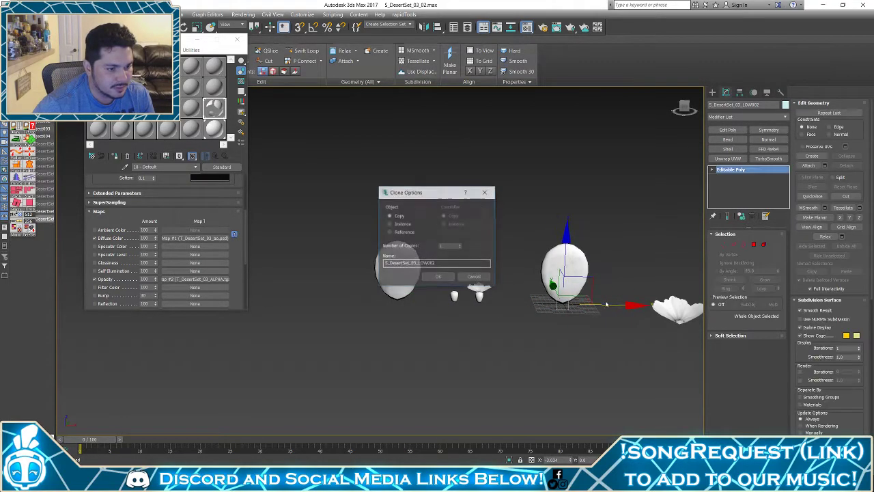
click(450, 280)
middle_drag(579, 277, 605, 283)
scroll(471, 256, up, 3)
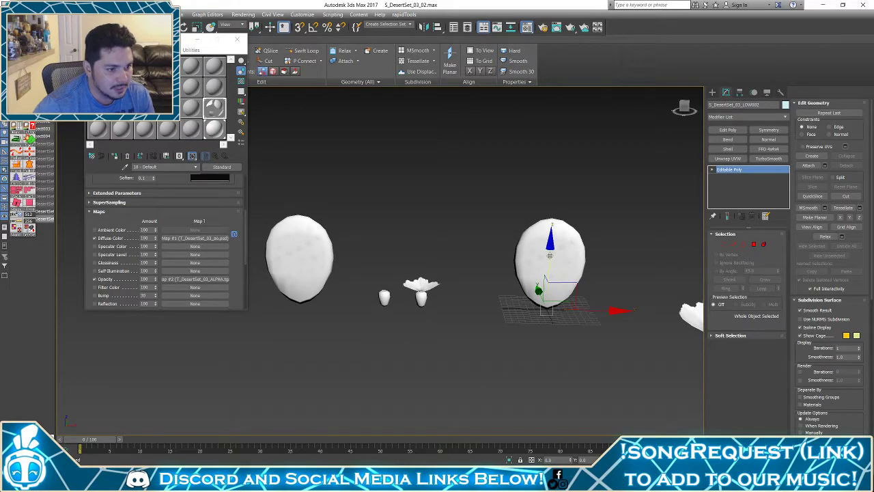
Try to stack another copy of the cactus pad on top of the one at the grid centre
shift+drag(549, 255, 554, 167)
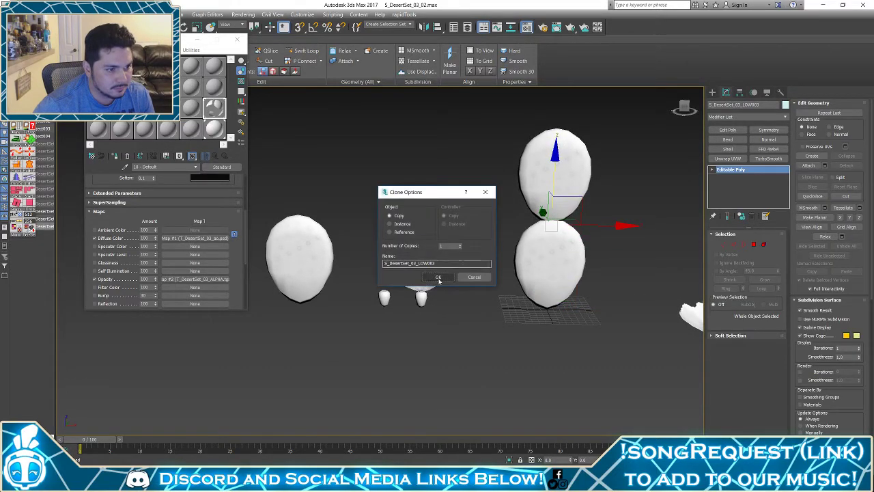
click(439, 279)
key(f)
mouse_move(553, 205)
middle_down()
mouse_move(505, 234)
mouse_move(502, 252)
mouse_move(535, 178)
middle_up()
scroll(506, 234, down, 5)
scroll(501, 253, down, 3)
scroll(536, 179, up, 1)
Try to tilt the upper pad copy sideways in the front view
key(r)
drag(501, 164, 531, 198)
key(e)
key(w)
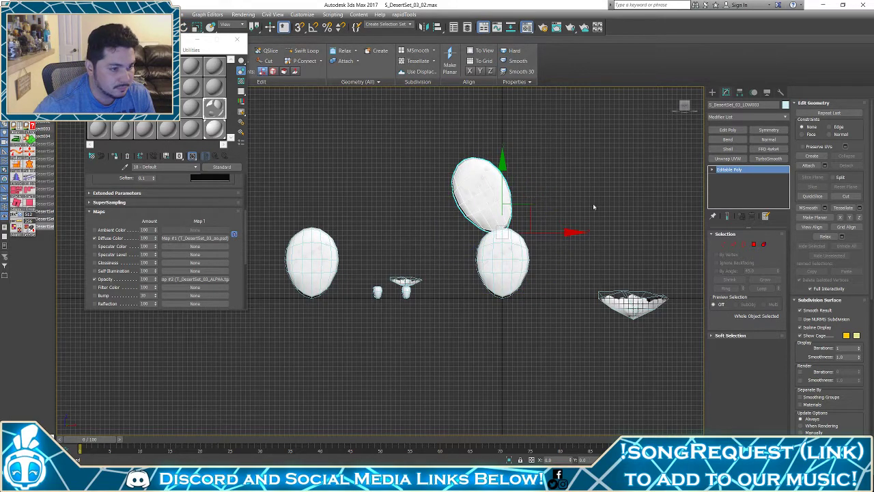
Undo the tilt and the stacked copy of the cactus pad
key(ctrl+z)
key(ctrl+z)
key(ctrl+z)
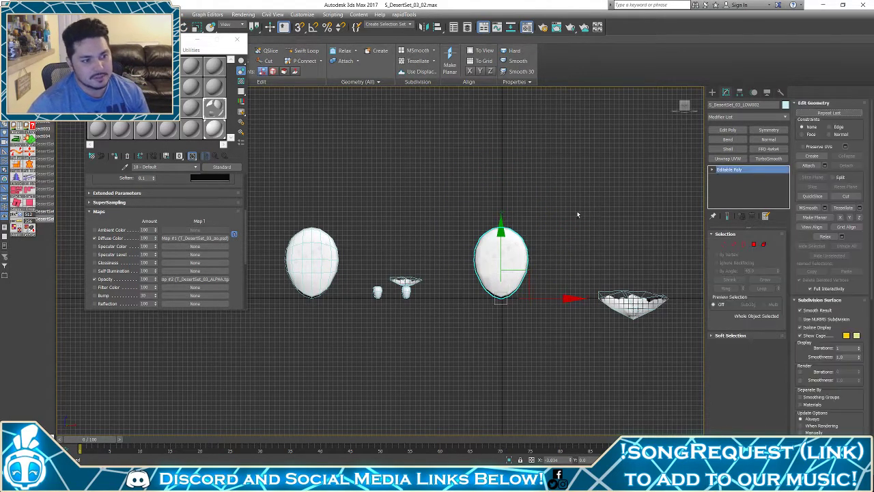
key(ctrl+z)
Add an FFD 3x3x3 modifier to the copied cactus pad in the top view and activate its control points
key(t)
key(z)
middle_drag(576, 211, 644, 210)
scroll(581, 207, down, 3)
click(739, 116)
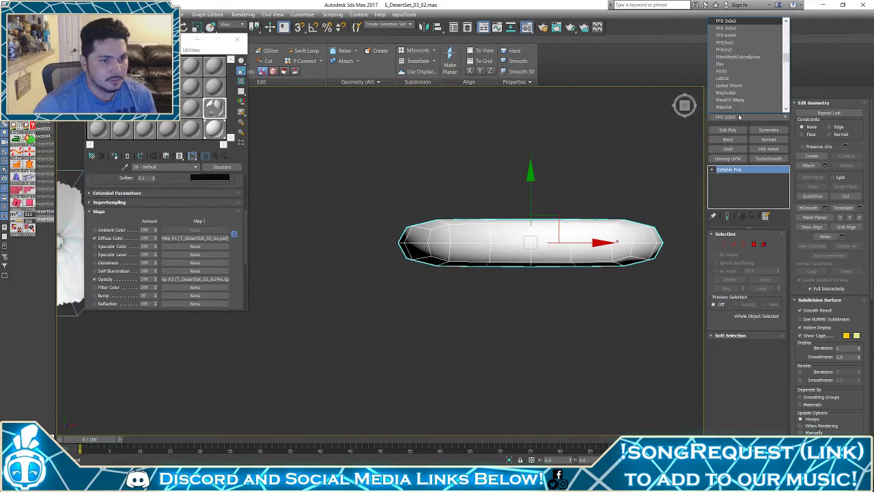
click(661, 149)
click(741, 116)
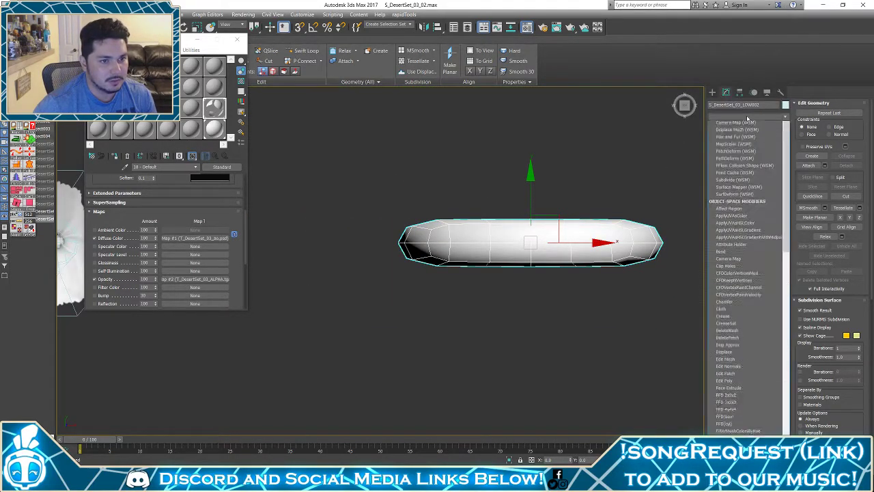
key(f)
click(735, 139)
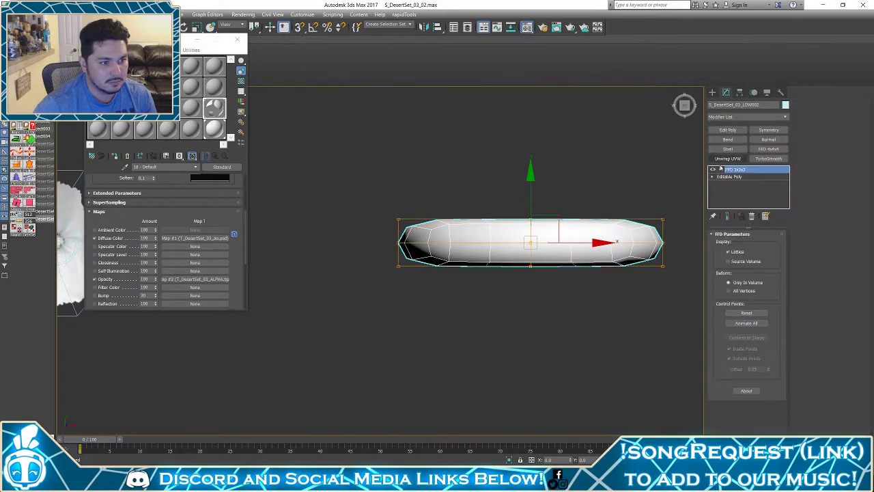
click(719, 171)
click(741, 176)
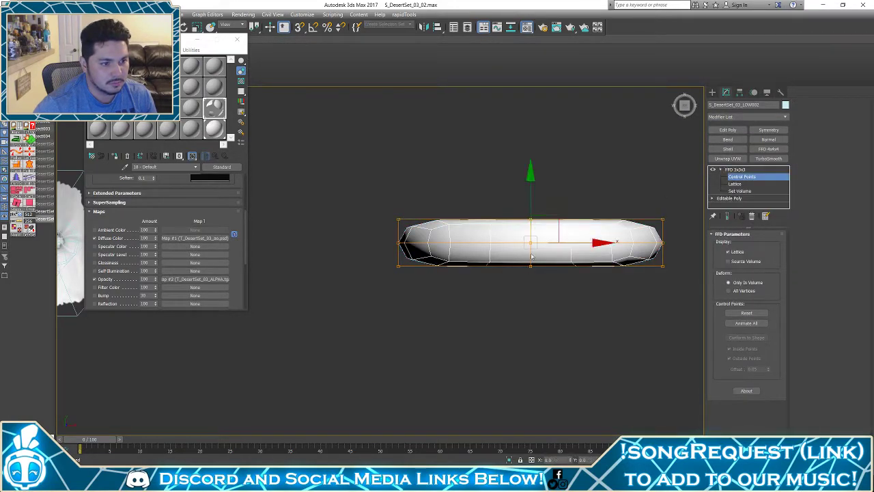
Pull the middle FFD control points outward in the top view to bow the cactus pad copy
drag(531, 180, 534, 132)
click(479, 163)
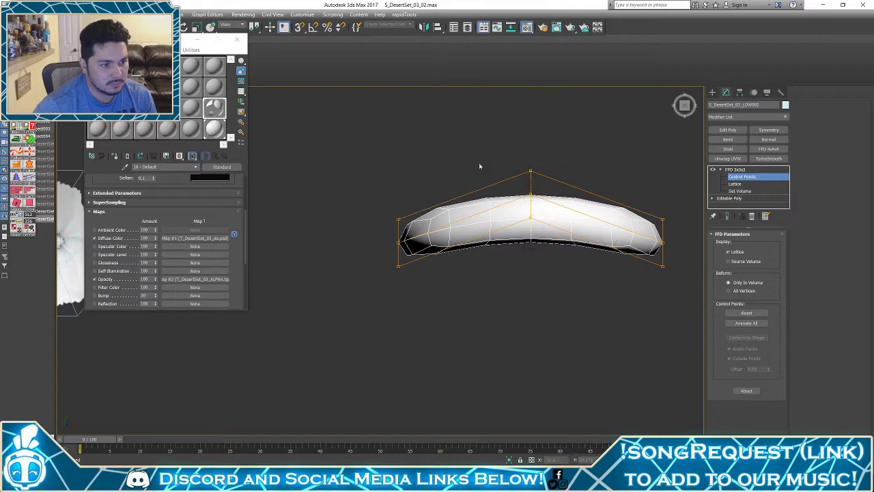
scroll(478, 163, down, 3)
key(p)
alt+middle_drag(475, 187, 648, 210)
Select the upper and middle rows of FFD control points and rotate them in the left view to lean the pad's upper part
key(f)
key(z)
scroll(639, 210, down, 3)
drag(452, 237, 679, 100)
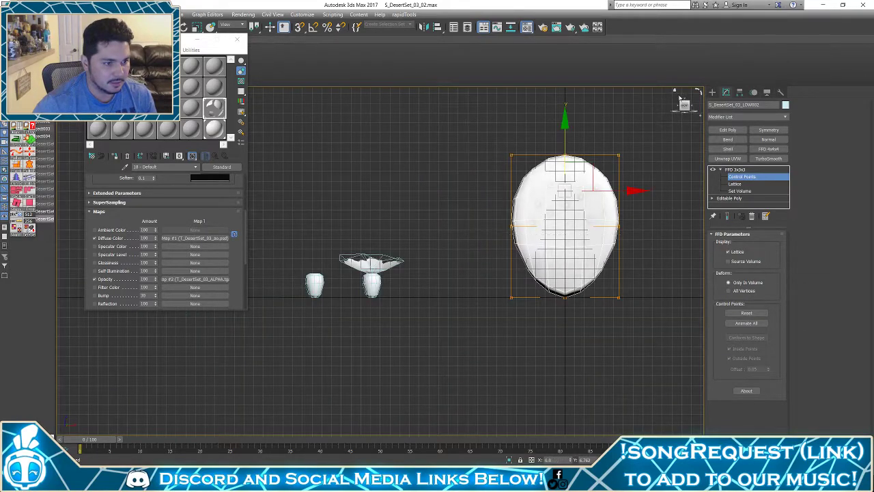
key(l)
scroll(501, 195, down, 5)
middle_drag(501, 195, 549, 361)
scroll(549, 360, down, 4)
scroll(543, 245, up, 3)
key(e)
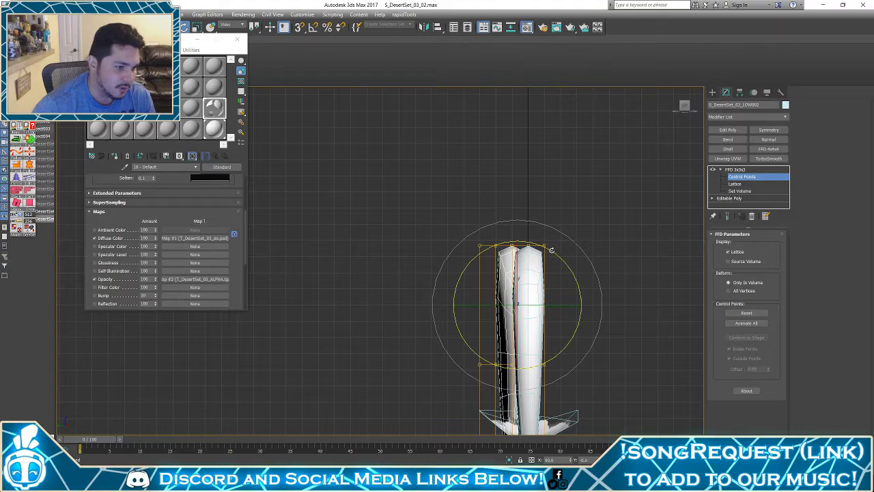
drag(552, 250, 571, 282)
scroll(620, 275, down, 2)
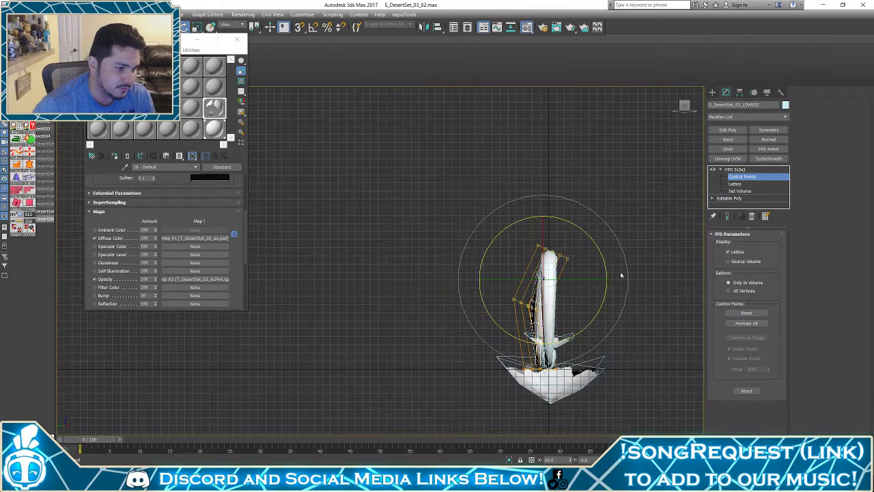
key(p)
key(z)
alt+middle_drag(612, 249, 420, 263)
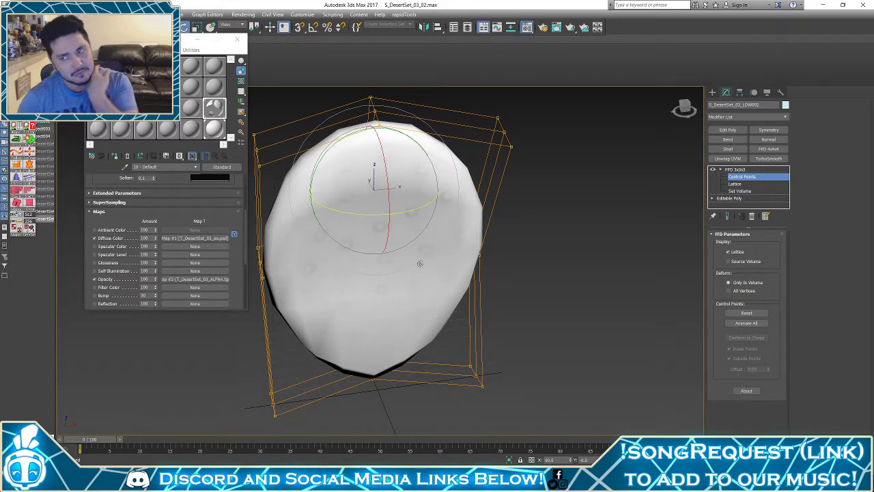
alt+middle_drag(413, 261, 442, 256)
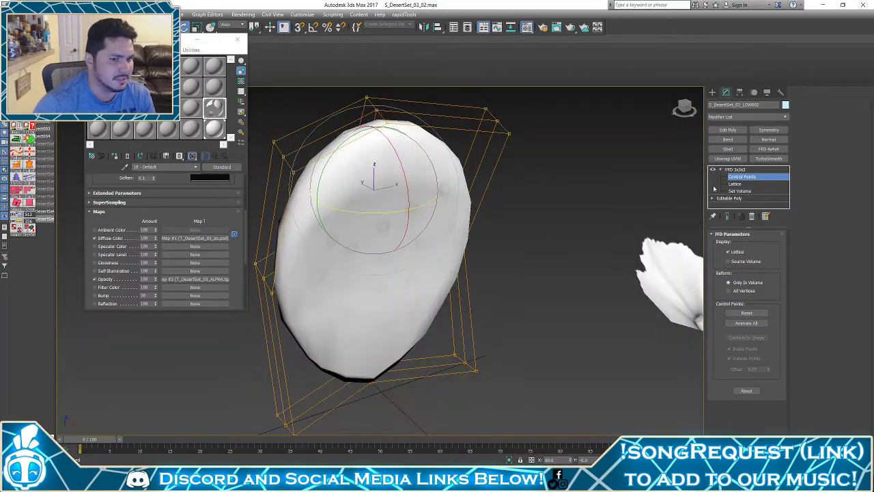
Try rotating the whole deformed pad, and undo that rotation together with its FFD modifier
click(747, 169)
click(529, 228)
scroll(531, 226, down, 4)
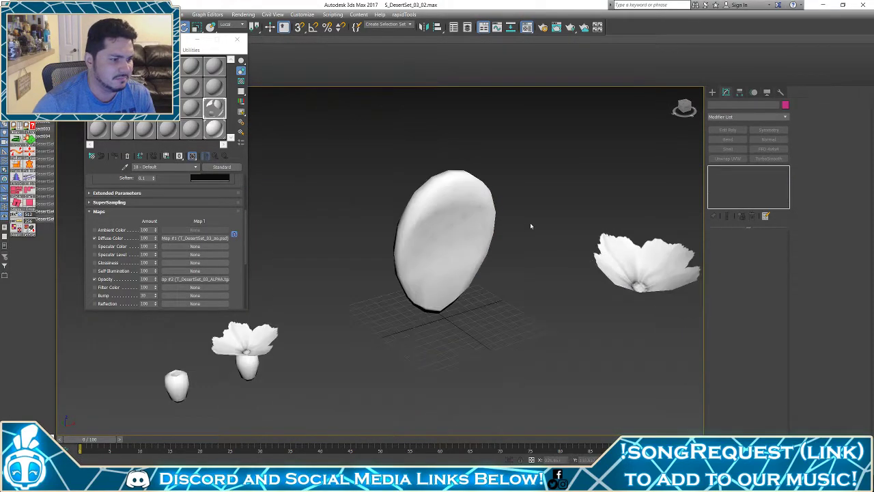
click(446, 230)
alt+middle_drag(445, 230, 517, 263)
drag(491, 281, 486, 277)
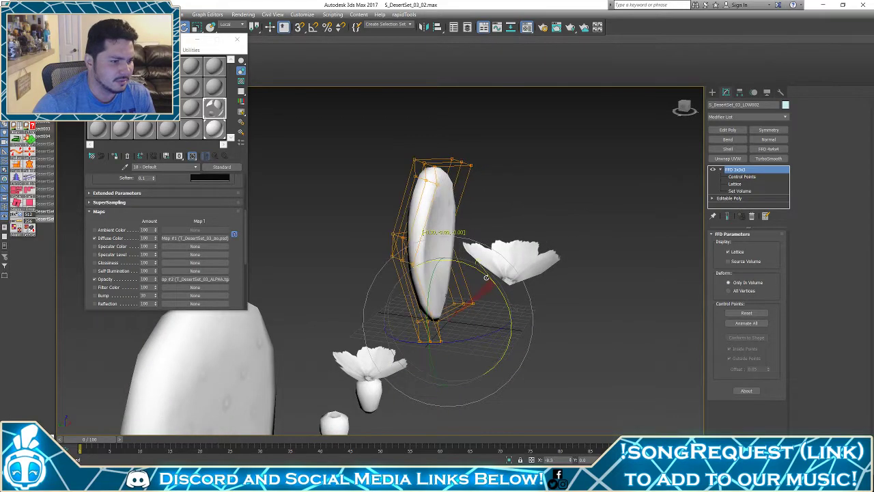
key(ctrl+z)
key(ctrl+z)
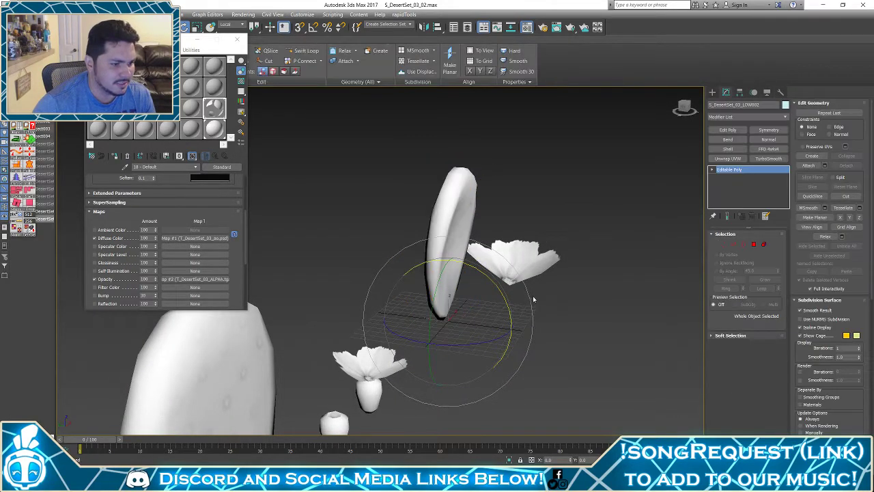
Clone the cactus pad at the grid centre upward and set the copy's base on the lower pad's tip
alt+middle_drag(487, 312, 541, 271)
key(w)
alt+middle_drag(423, 290, 538, 324)
scroll(475, 270, down, 5)
shift+drag(459, 299, 517, 142)
click(430, 276)
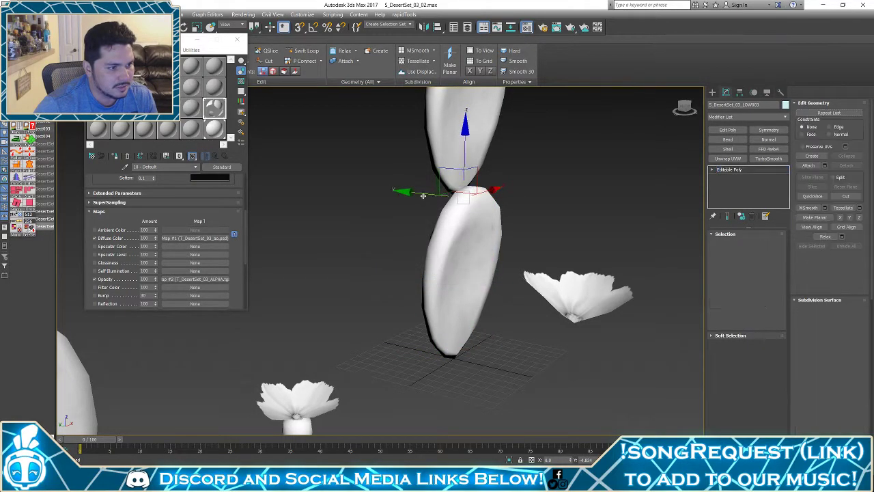
drag(424, 193, 447, 193)
alt+middle_drag(447, 193, 445, 186)
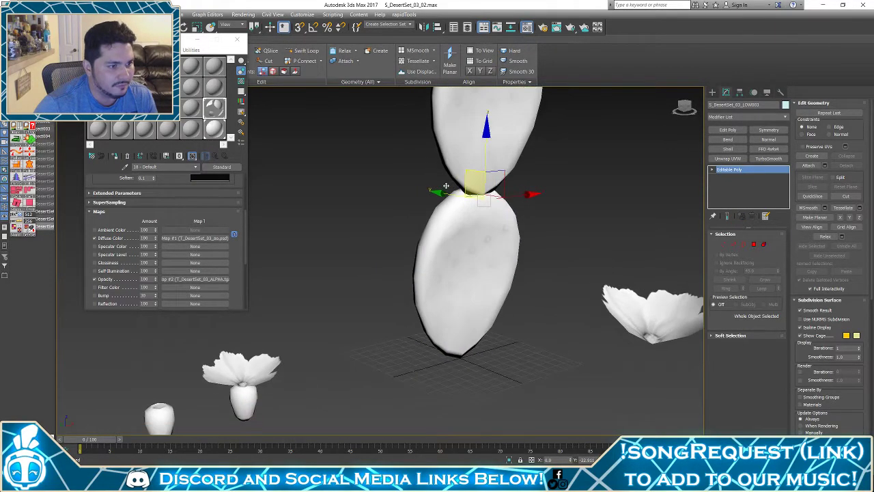
drag(486, 161, 485, 152)
Scale the upper pad copy up slightly in the front view and turn off the edged-faces display
key(r)
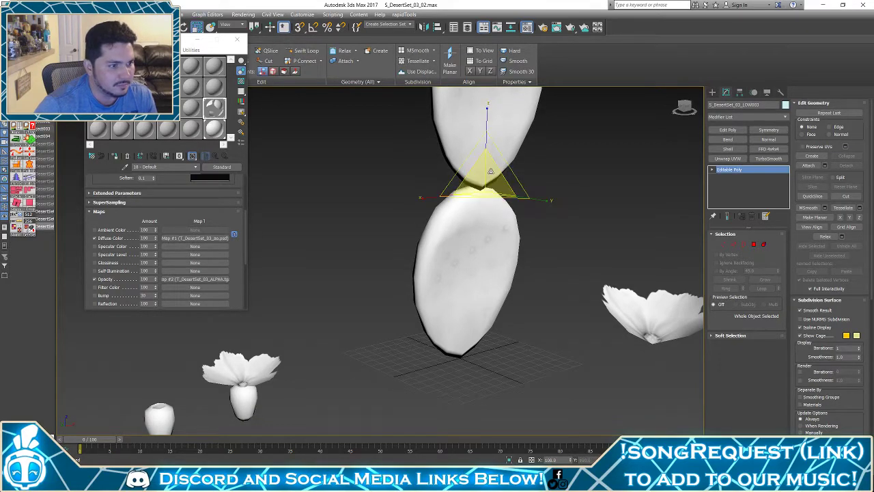
key(f)
middle_drag(501, 184, 467, 253)
scroll(467, 253, down, 2)
drag(506, 221, 507, 215)
drag(489, 164, 491, 152)
key(w)
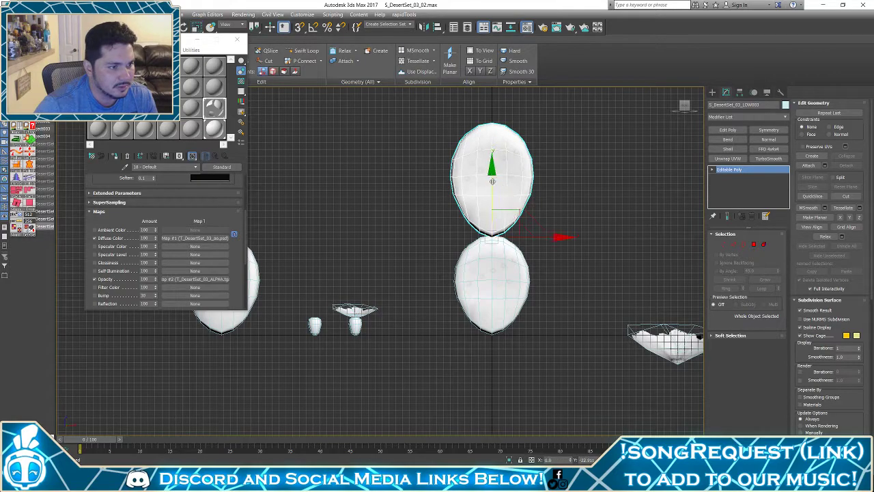
key(F4)
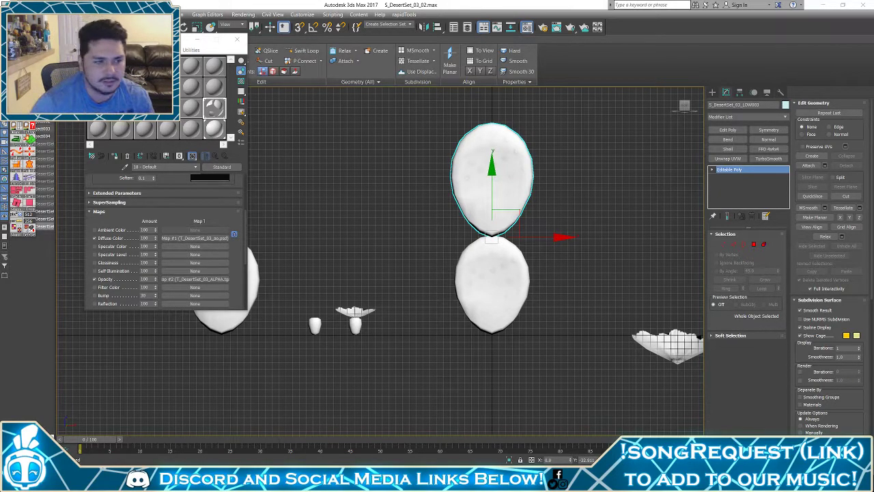
Shift the upper pad copy slightly sideways along X in the front view
middle_drag(537, 262, 505, 289)
click(558, 325)
drag(585, 157, 404, 238)
drag(512, 265, 523, 265)
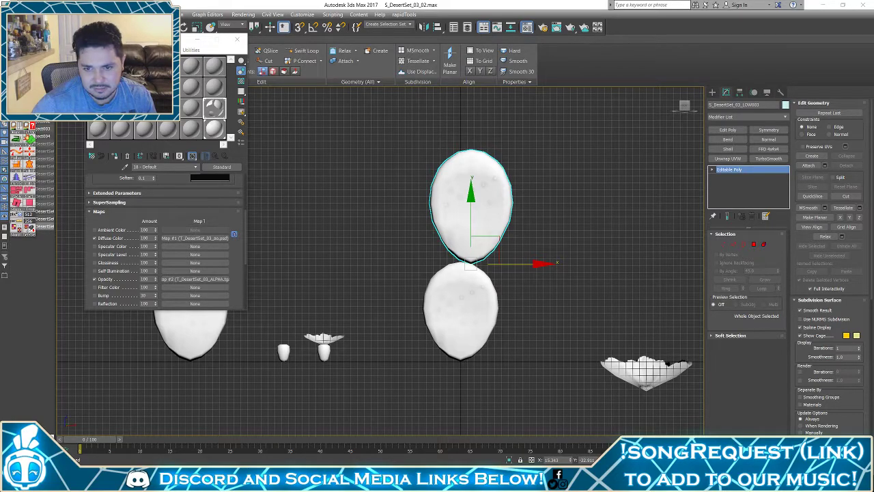
Bring the prickly pear reference image over the viewport to study its pad arrangement, and move it away again
drag(873, 127, 599, 64)
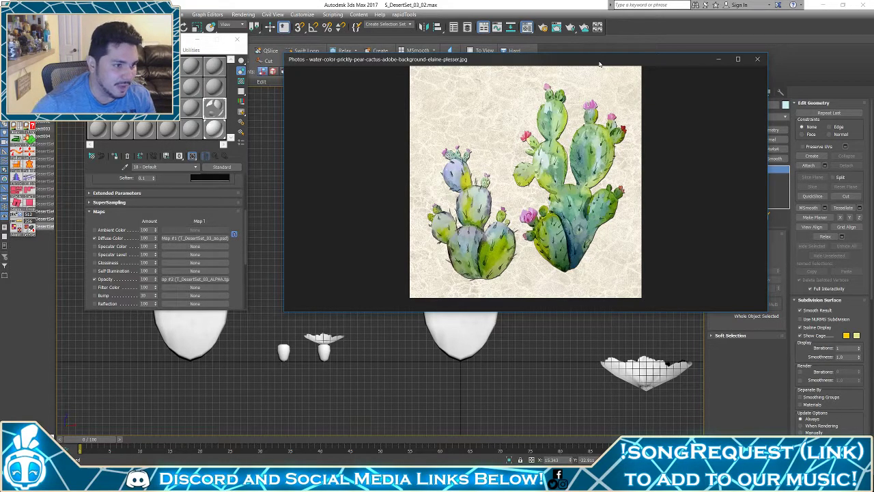
drag(599, 63, 633, 79)
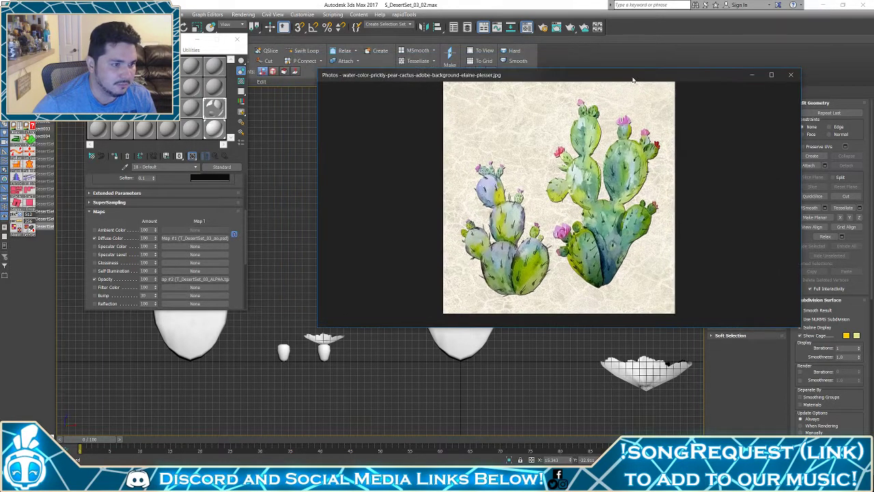
drag(578, 77, 873, 164)
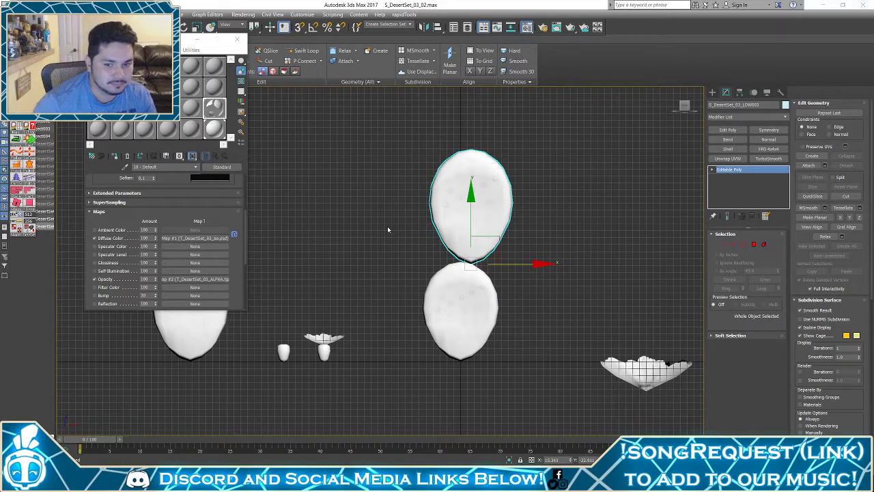
Move the larger pad copy down to ground level so it overlaps the side of the first pad
scroll(387, 226, up, 2)
drag(540, 225, 577, 366)
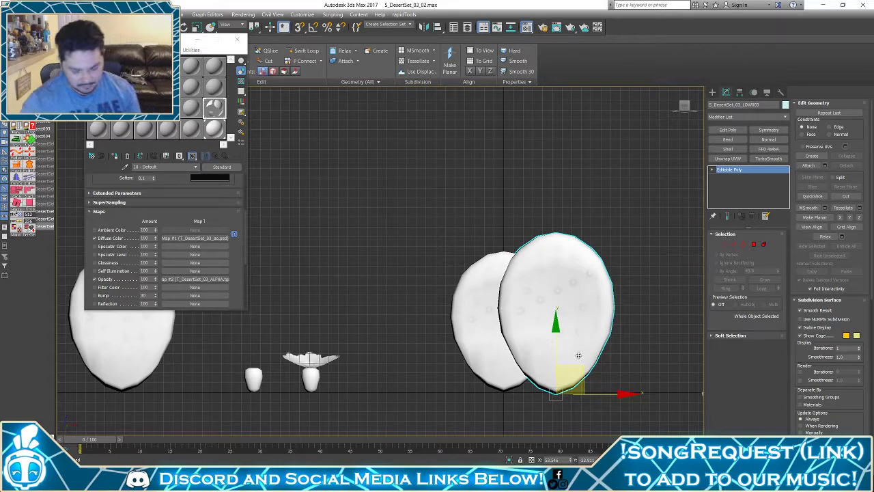
mouse_move(579, 355)
alt+middle_down()
mouse_move(597, 375)
mouse_move(584, 360)
alt+middle_up()
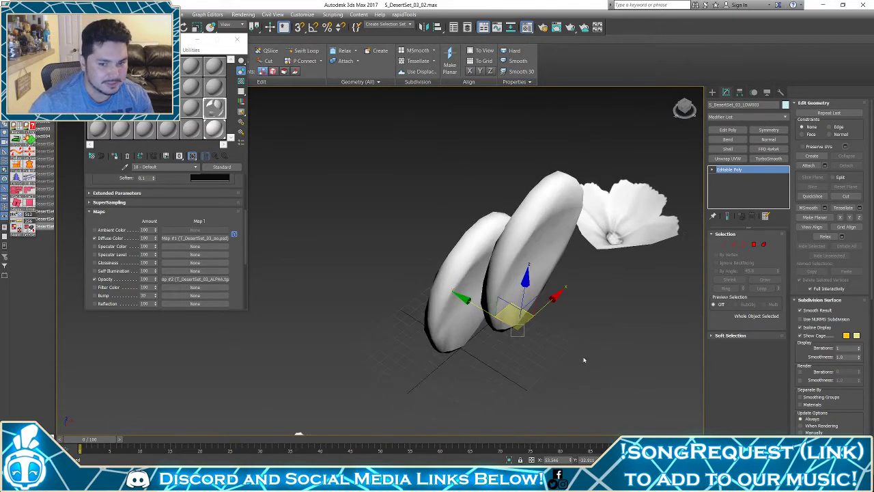
Rotate the larger pad about its base so it leans away from the first pad
key(e)
drag(564, 326, 567, 329)
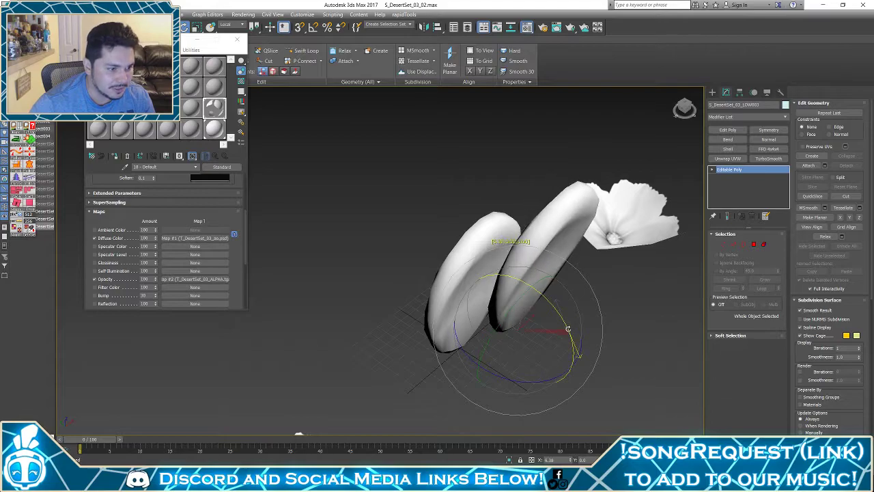
key(e)
key(e)
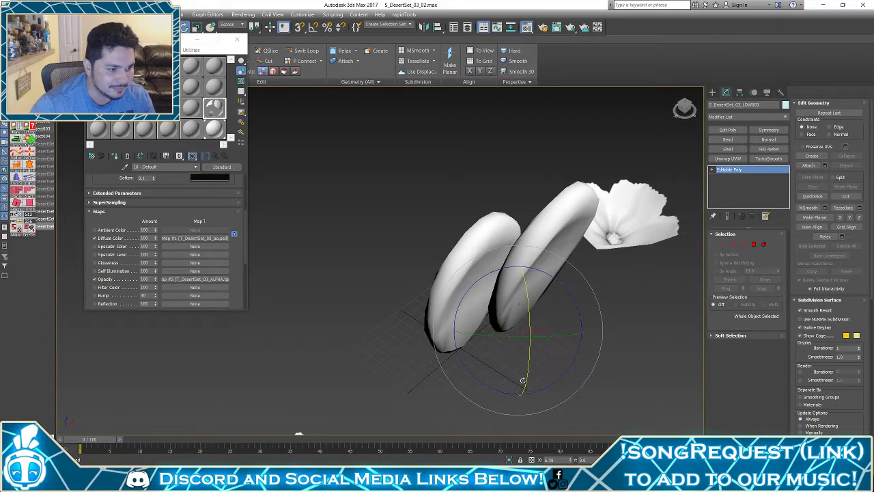
drag(499, 375, 508, 375)
mouse_move(572, 311)
alt+middle_down()
mouse_move(589, 314)
mouse_move(583, 291)
mouse_move(609, 298)
mouse_move(579, 303)
alt+middle_up()
Clone the smaller ground pad upward as a single copy and scale the copy down to about two-thirds
click(481, 232)
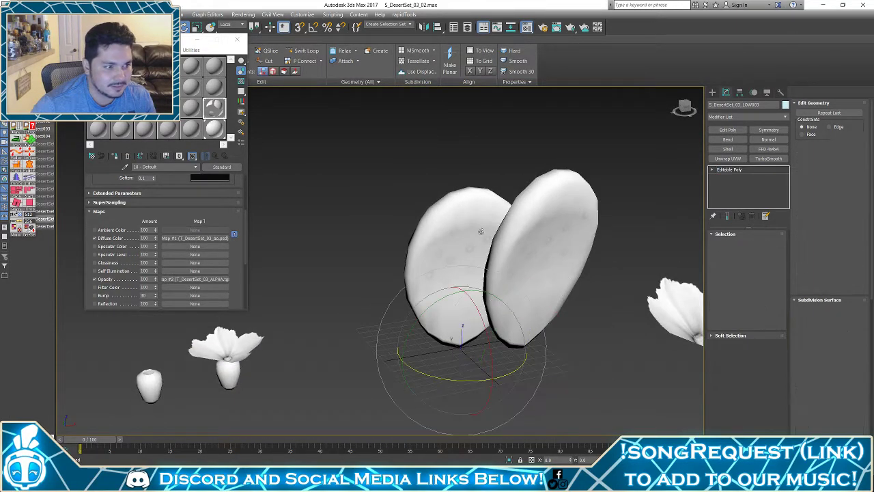
key(w)
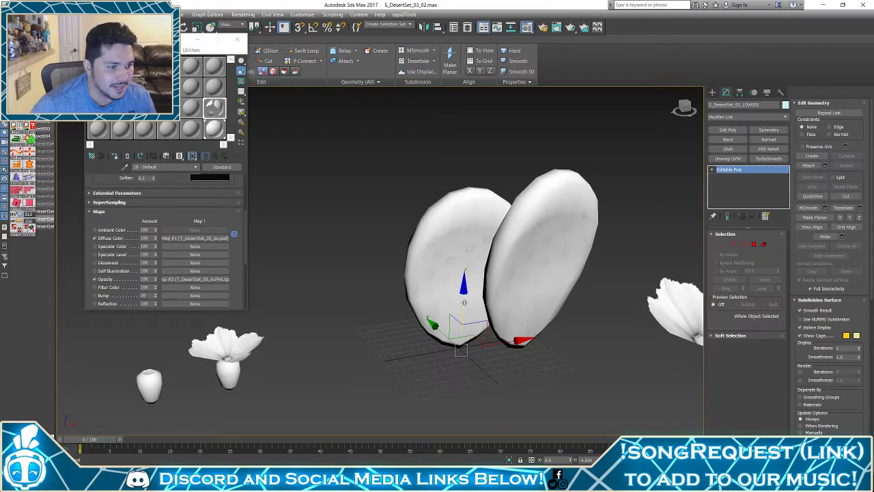
shift+drag(464, 302, 468, 152)
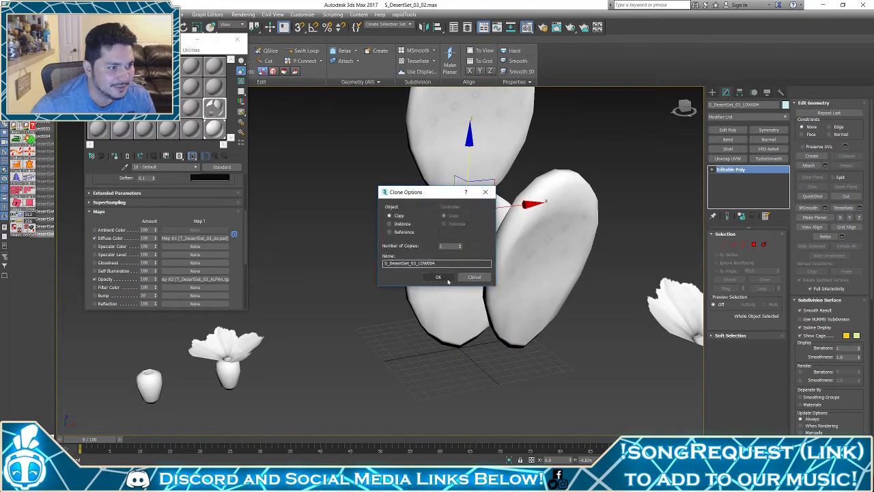
click(438, 277)
key(z)
scroll(481, 263, down, 3)
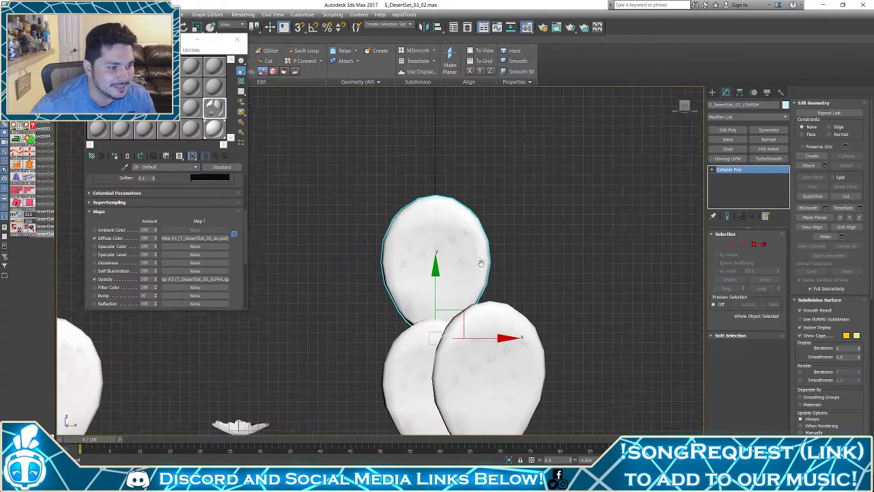
key(shift+z)
drag(529, 288, 528, 311)
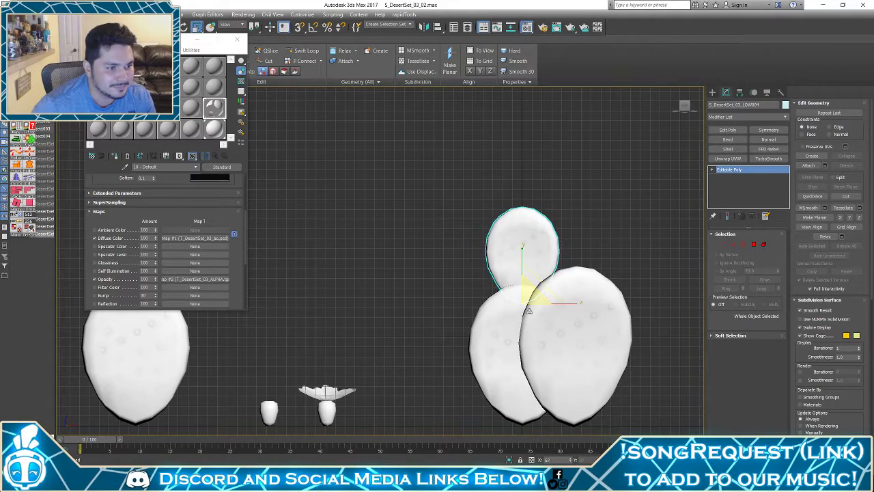
Tilt the small top pad about 28 degrees sideways in the front view and rotate it about 11 degrees around local X
key(e)
drag(558, 268, 567, 228)
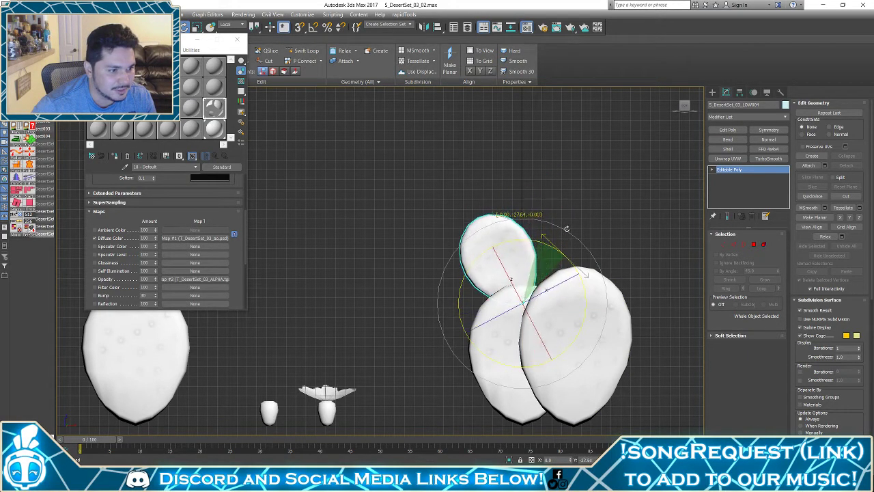
drag(520, 254, 512, 278)
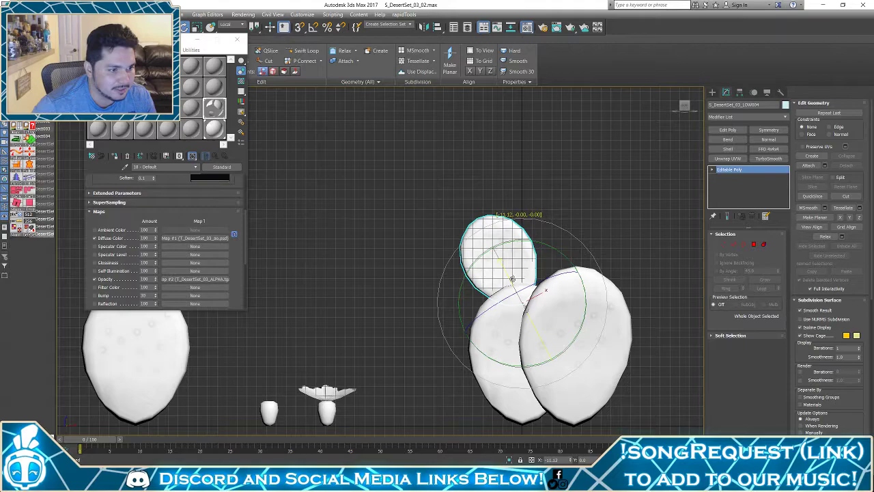
Move the small top pad toward the outer edge of the pad beneath and lean it backward in the left view
key(w)
drag(575, 300, 546, 297)
key(l)
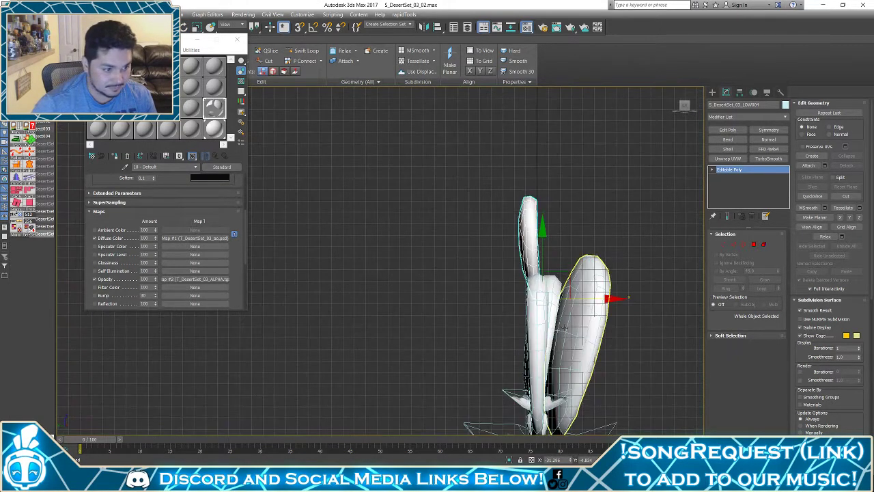
key(e)
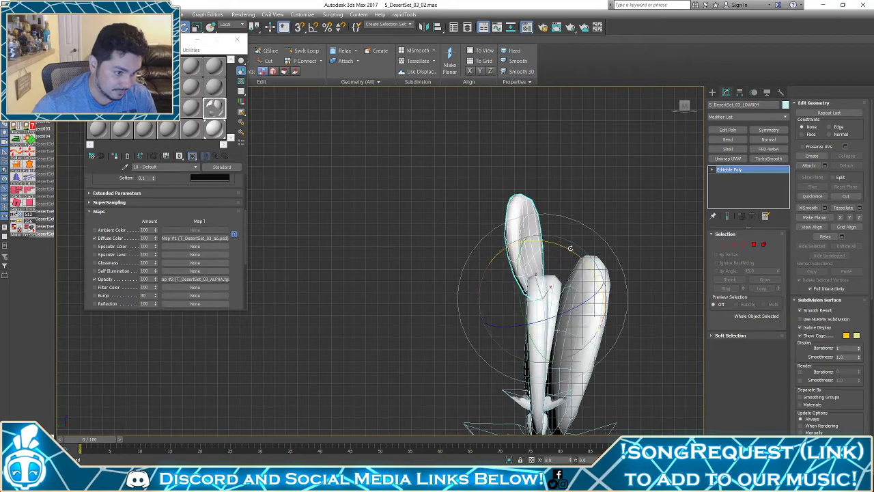
drag(581, 250, 574, 246)
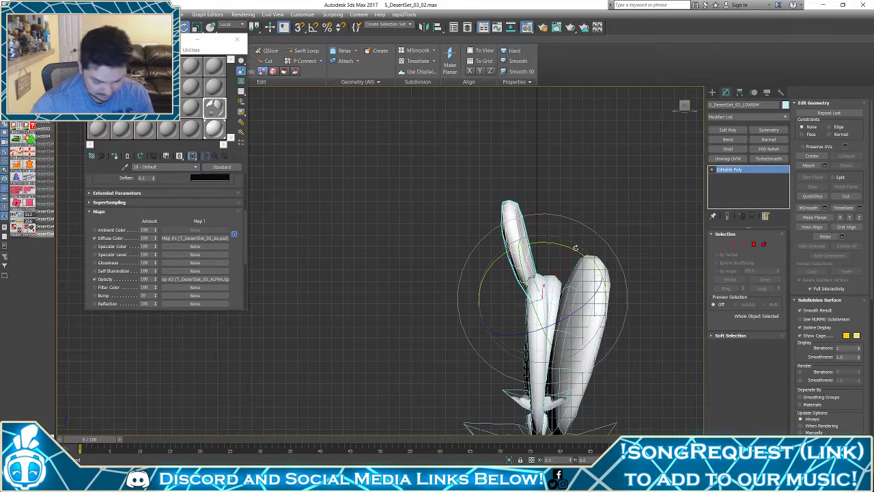
Select the three assembled cactus pads in the perspective view and isolate them
key(p)
alt+middle_drag(582, 251, 541, 318)
scroll(541, 319, down, 4)
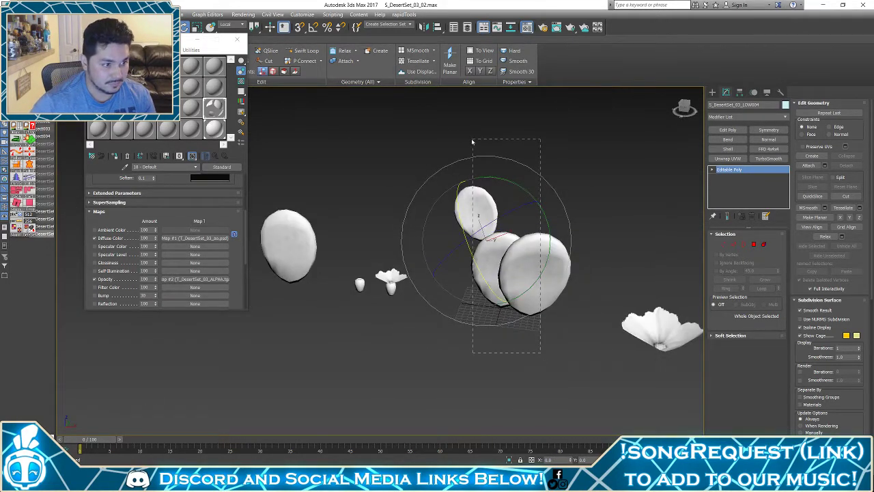
drag(472, 142, 471, 141)
key(alt+q)
Select the small top pad with the pad beneath it and rotate both about 10 degrees around the screen axis
click(554, 320)
alt+middle_drag(553, 320, 651, 312)
drag(370, 199, 322, 254)
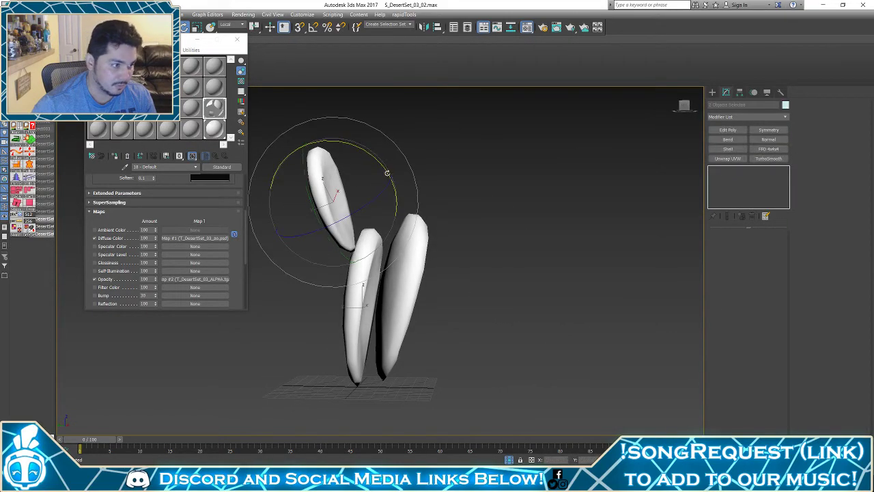
drag(404, 190, 405, 228)
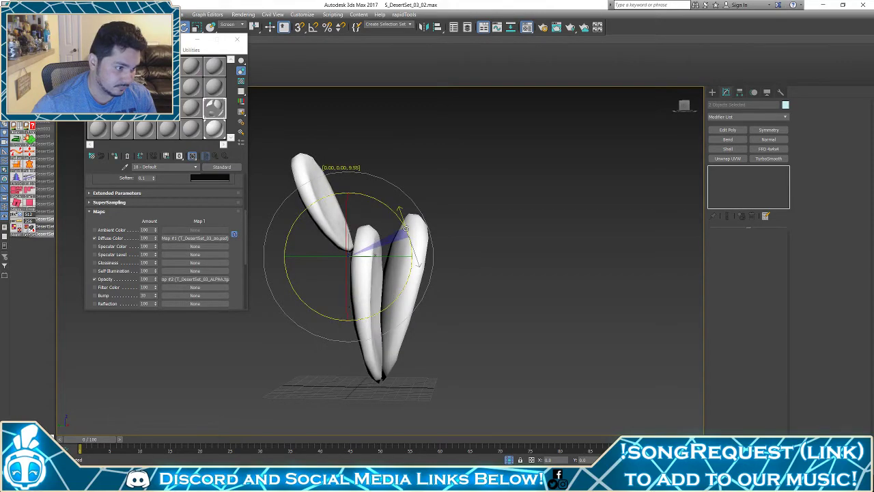
Undo the rotation of the two stacked pads and tilt only the lower supporting pad outward around the screen axis
key(ctrl+z)
key(w)
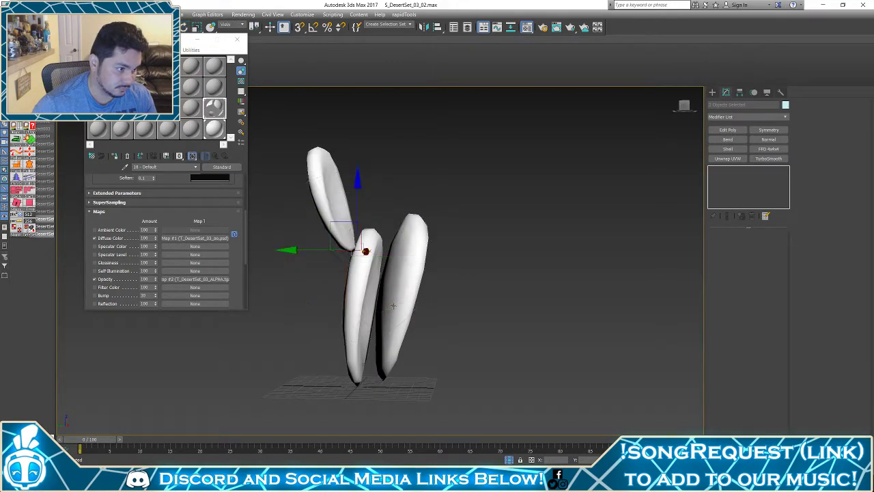
click(365, 306)
key(e)
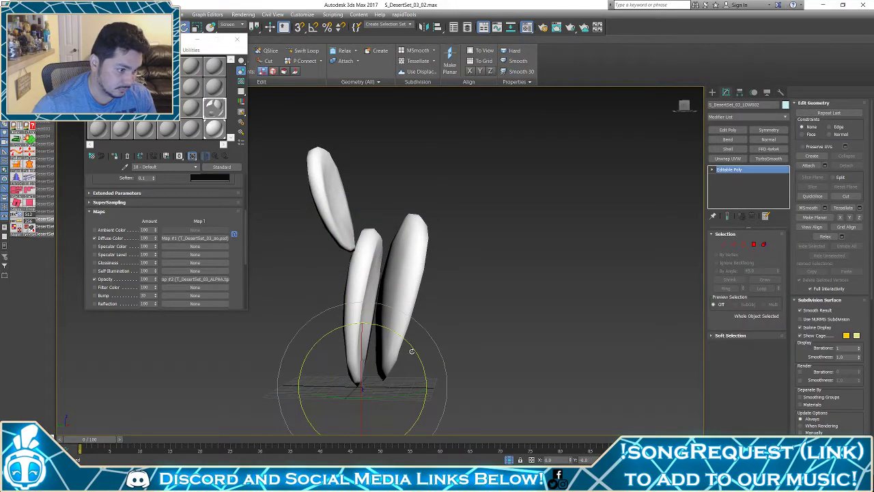
drag(418, 355, 402, 356)
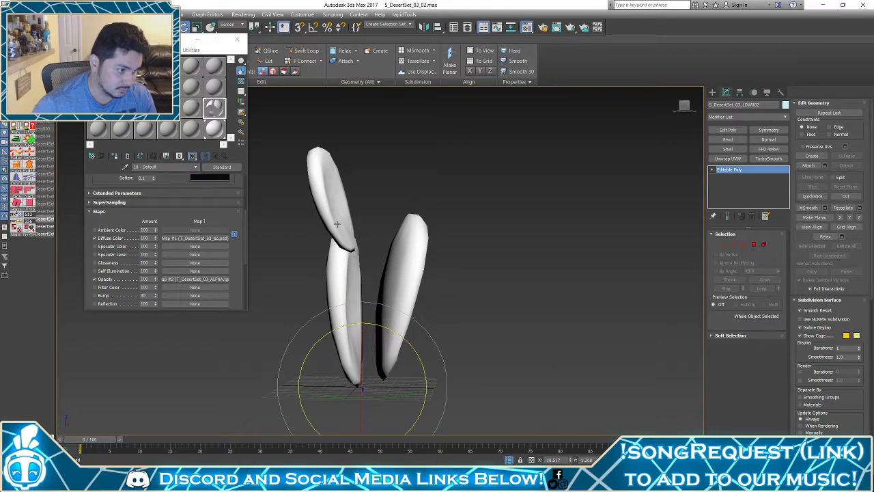
alt+middle_drag(337, 224, 527, 248)
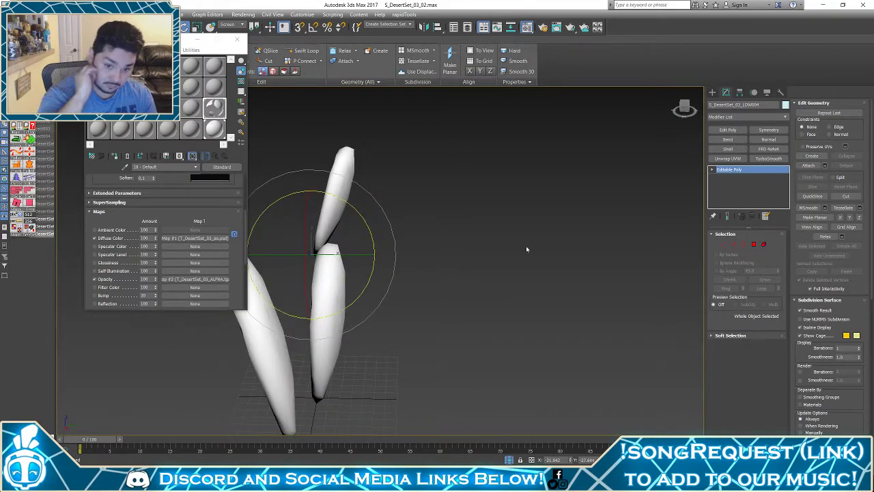
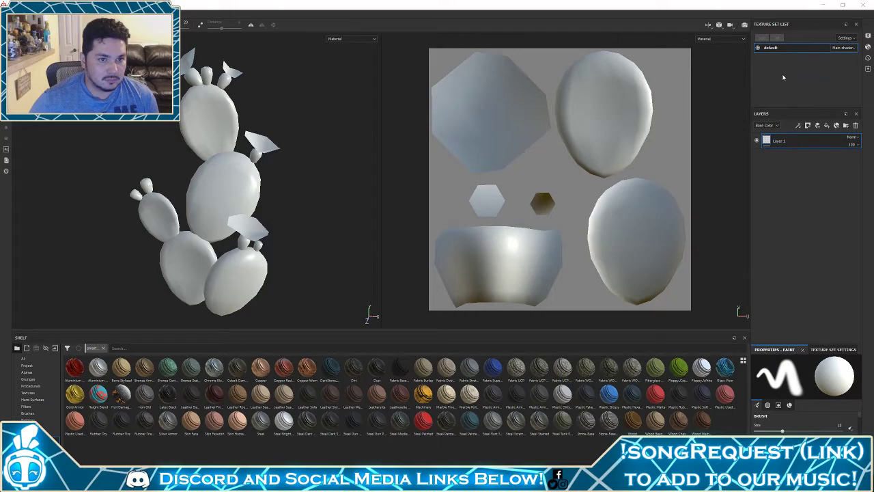
In Substance Painter, assign the project's baked normal and world space normal textures to their mesh map slots in the texture set
click(829, 349)
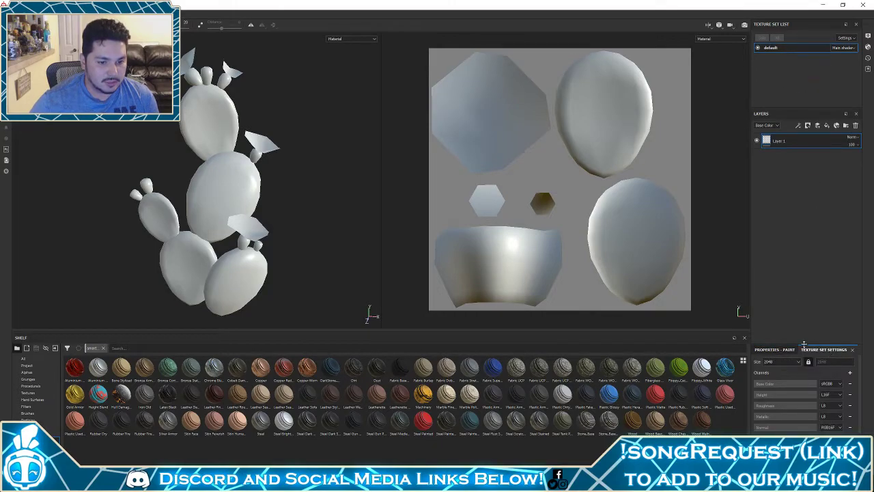
scroll(802, 399, down, 2)
click(786, 422)
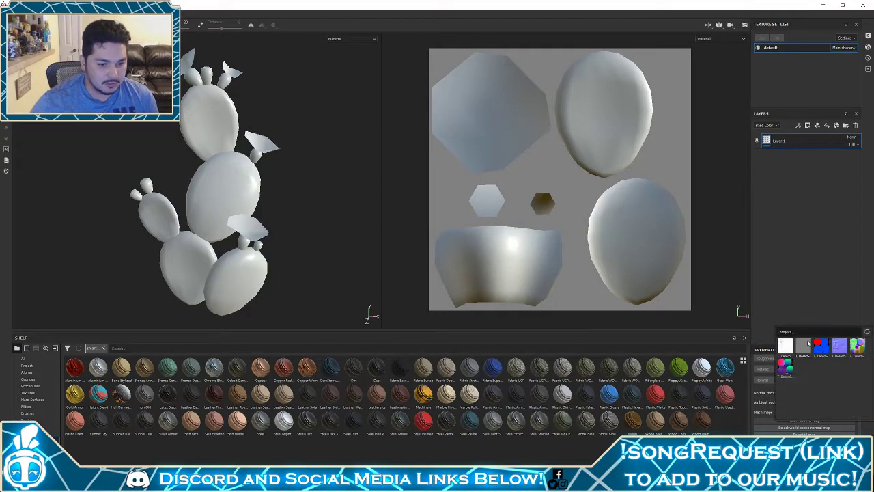
click(840, 348)
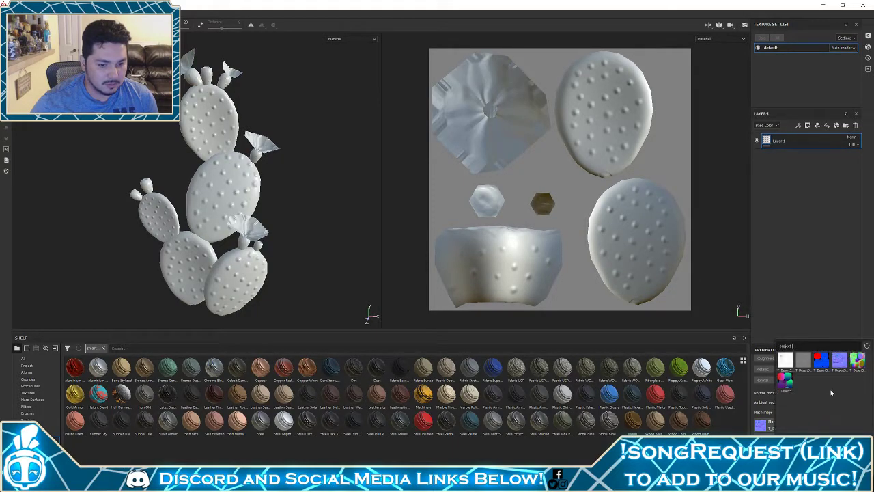
click(860, 366)
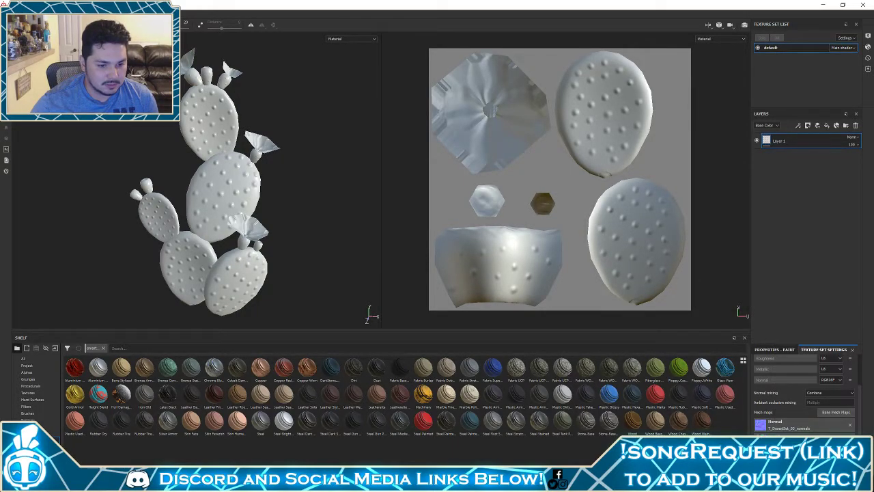
Assign the baked material ID and ambient occlusion textures to the texture set's ID and ambient occlusion mesh maps
click(808, 426)
click(818, 385)
scroll(815, 410, down, 1)
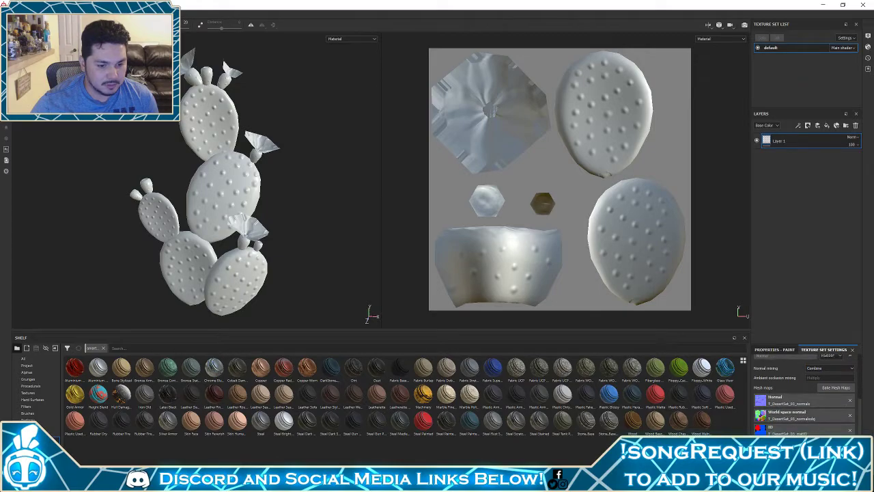
click(811, 441)
click(792, 368)
Assign the project's baked curvature and position textures to the remaining mesh map slots
scroll(801, 422, down, 1)
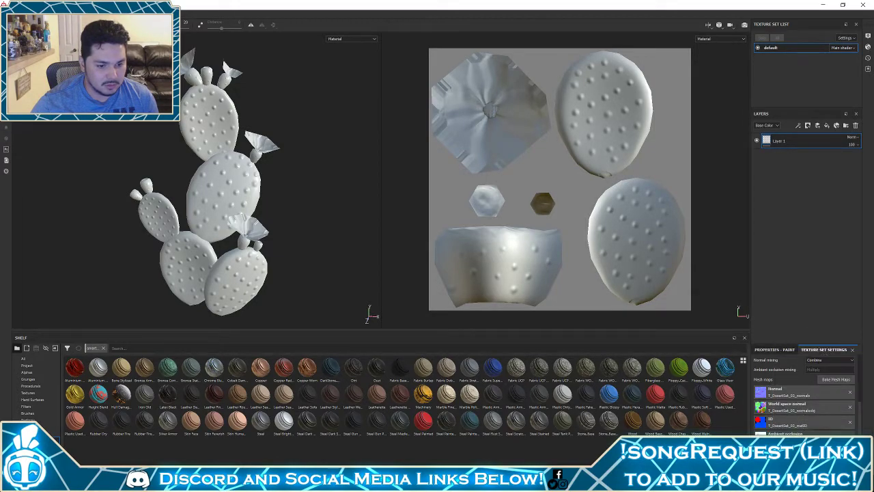
click(810, 446)
click(805, 377)
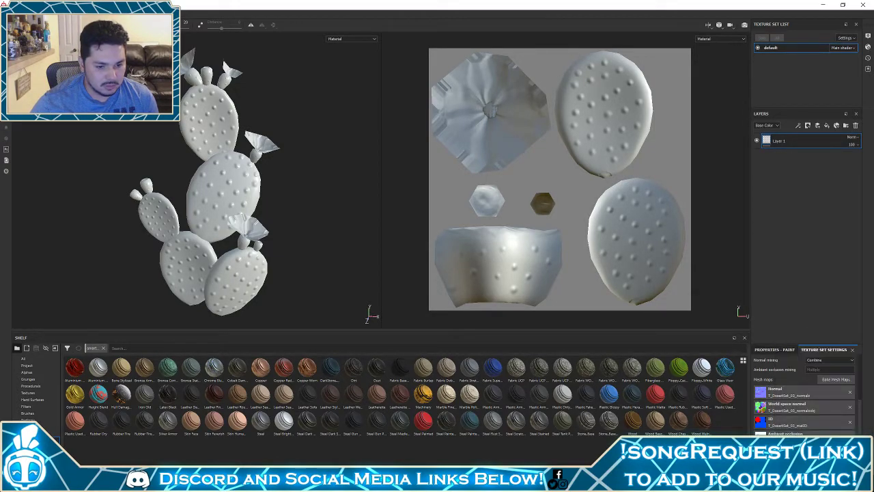
click(809, 463)
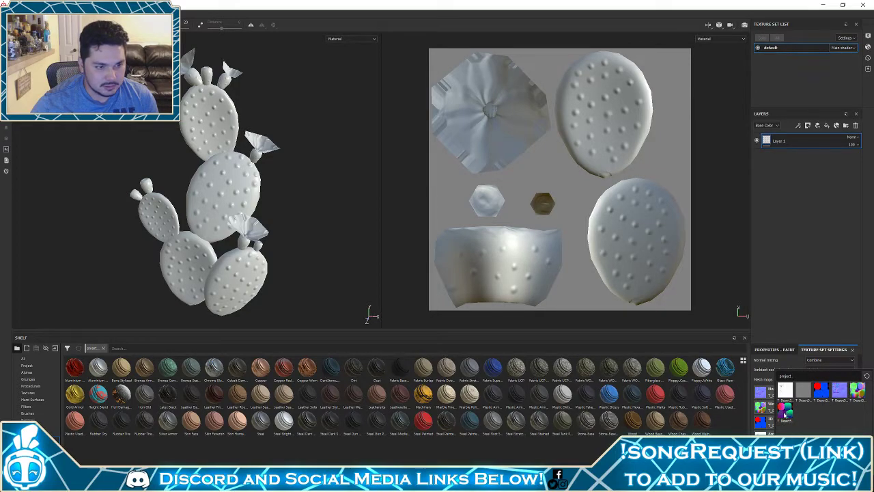
click(787, 413)
Apply the Floppy_Cactus smart material to the whole cactus beneath Layer 1
alt+drag(303, 184, 291, 182)
alt+middle_drag(291, 182, 300, 199)
alt+drag(300, 199, 327, 175)
alt+middle_drag(326, 175, 332, 154)
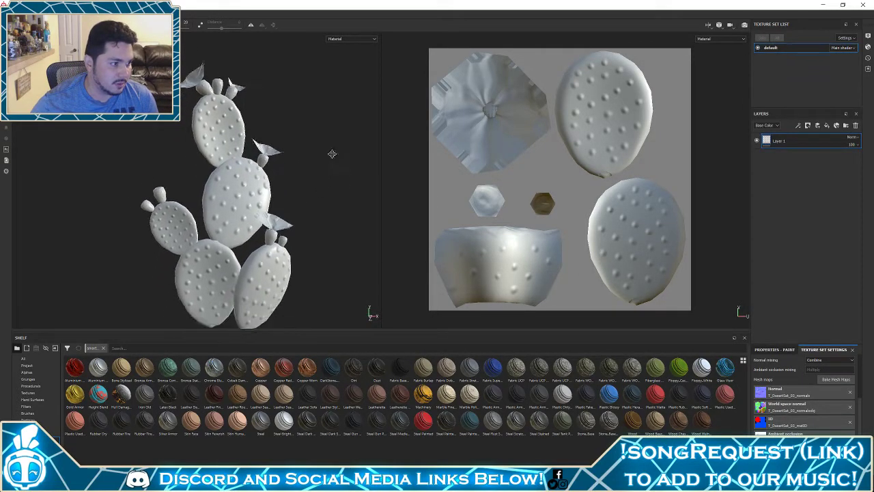
alt+right_drag(331, 154, 307, 199)
mouse_move(308, 199)
alt+mouse_down()
mouse_move(347, 192)
mouse_move(310, 185)
mouse_move(277, 200)
mouse_move(315, 204)
alt+mouse_up()
double_click(784, 142)
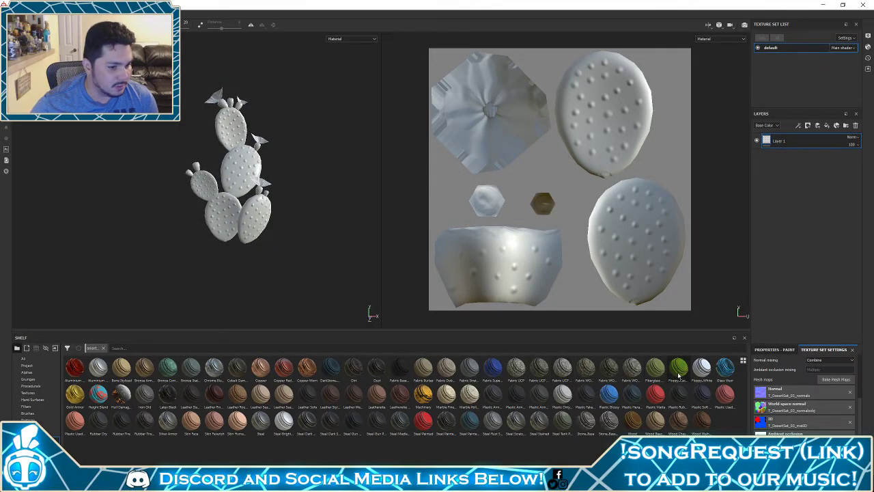
drag(678, 372, 809, 244)
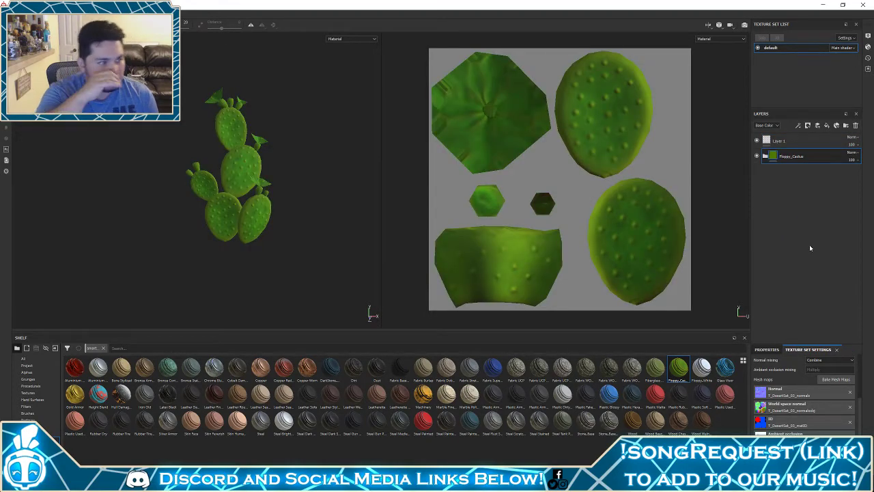
Examine the green cactus material on the pads, buds and flowers from several angles
alt+middle_drag(224, 231, 208, 243)
scroll(253, 231, up, 3)
scroll(255, 230, up, 4)
alt+drag(208, 242, 532, 191)
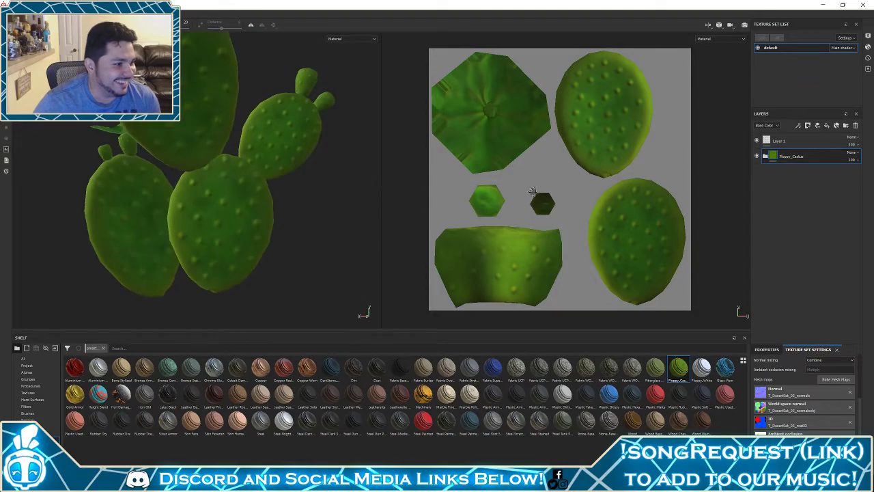
shift+right_drag(259, 205, 400, 203)
alt+drag(278, 223, 457, 229)
alt+middle_drag(327, 236, 192, 250)
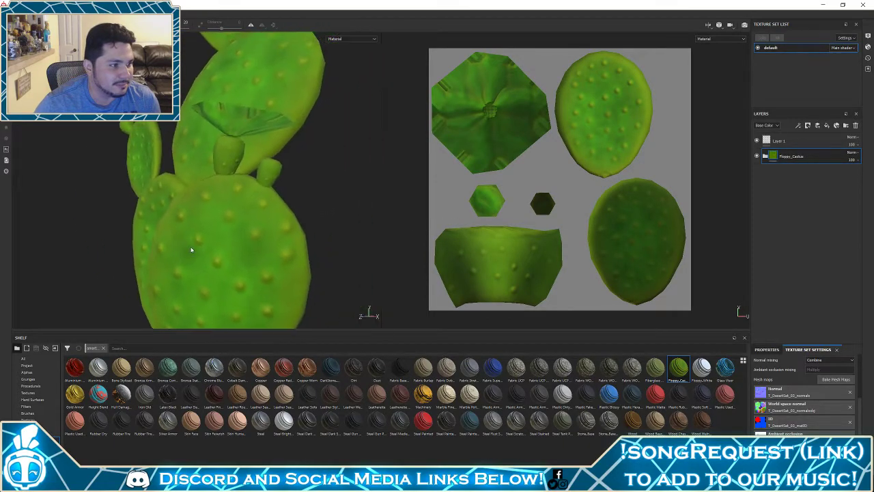
alt+drag(192, 250, 286, 195)
scroll(267, 183, down, 3)
alt+middle_drag(286, 195, 339, 232)
alt+drag(340, 232, 312, 221)
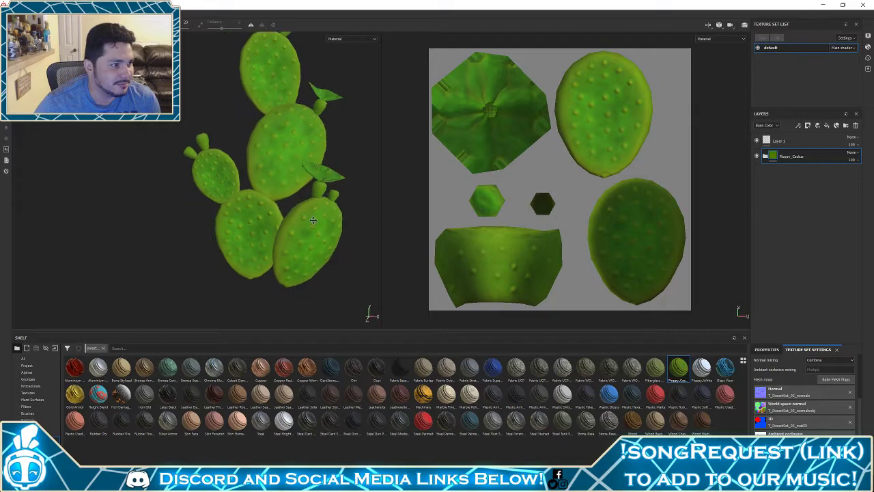
alt+middle_drag(313, 220, 308, 243)
alt+drag(307, 243, 306, 226)
shift+right_drag(306, 226, 295, 210)
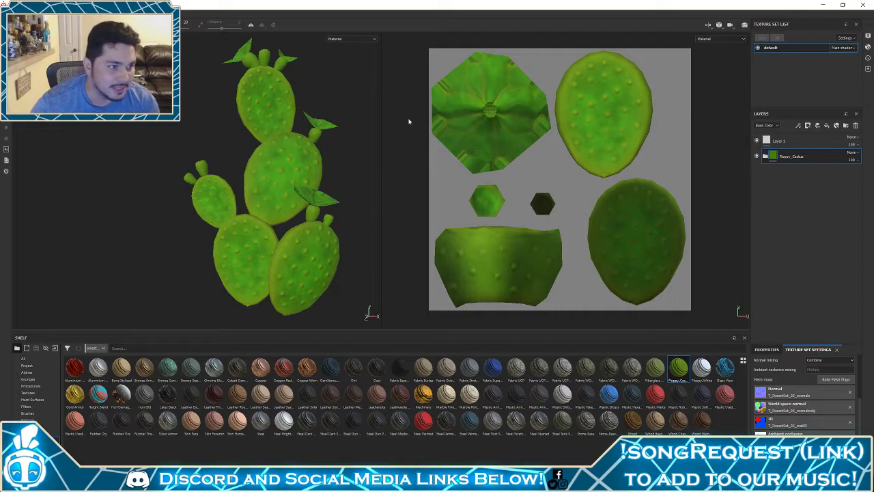
Add a color selection mask to the Floppy_Cactus folder and pick the blue ID color of the pads
right_click(775, 157)
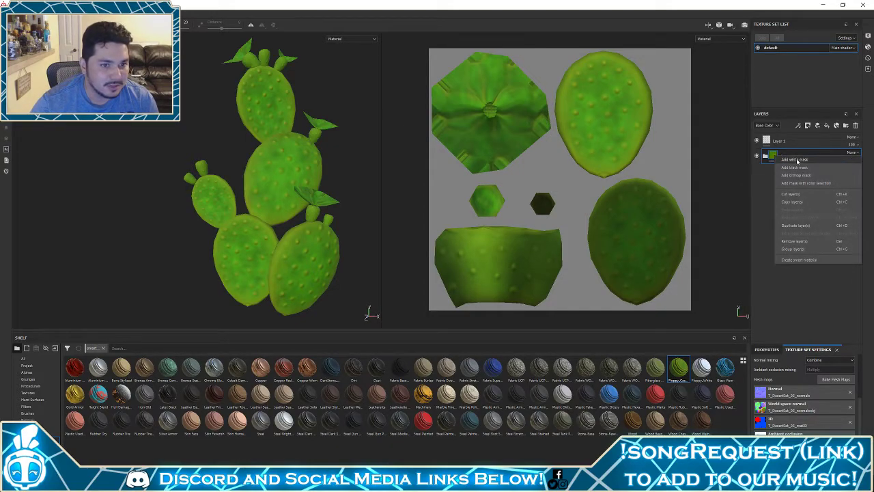
click(804, 182)
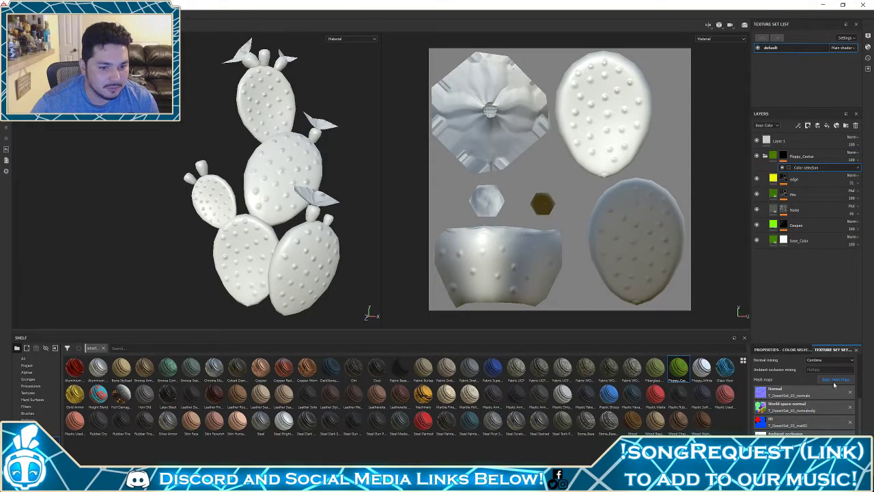
click(781, 348)
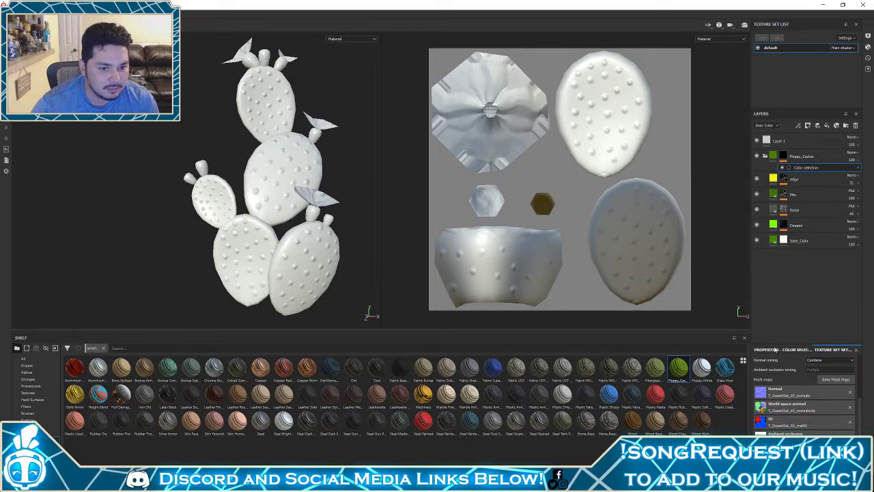
click(846, 430)
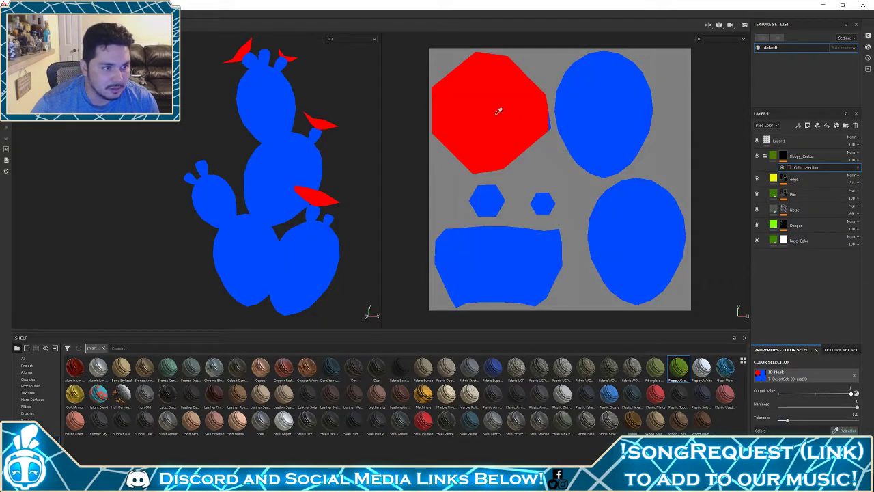
click(611, 120)
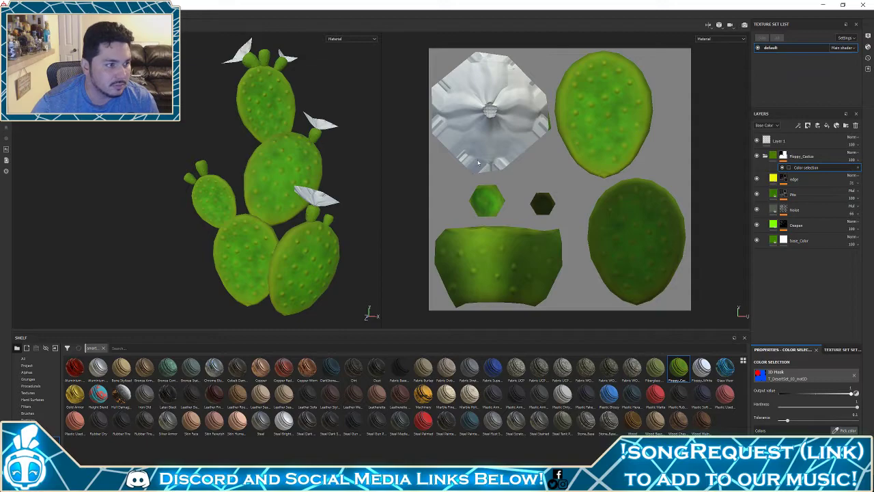
Examine the small buds up close and display the Floppy_Cactus color selection mask on its own
alt+middle_drag(282, 127, 303, 104)
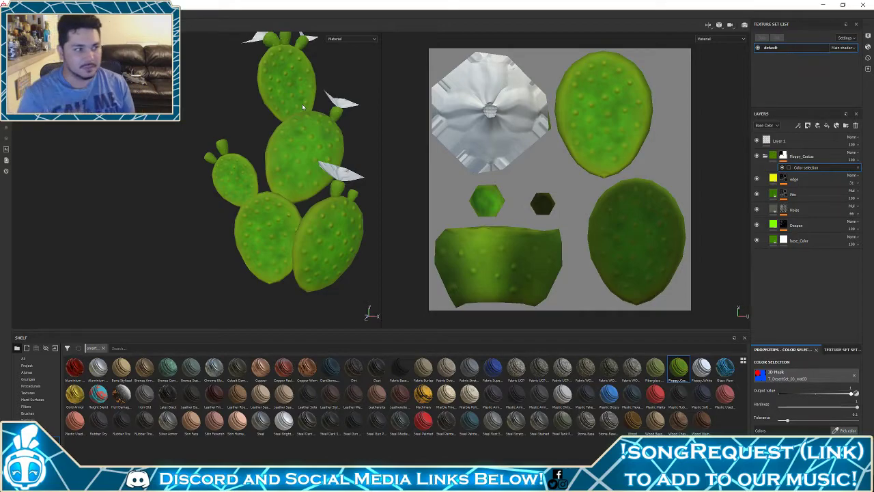
alt+middle_drag(166, 141, 253, 222)
scroll(223, 197, up, 5)
scroll(254, 222, up, 5)
alt+middle_drag(212, 127, 235, 185)
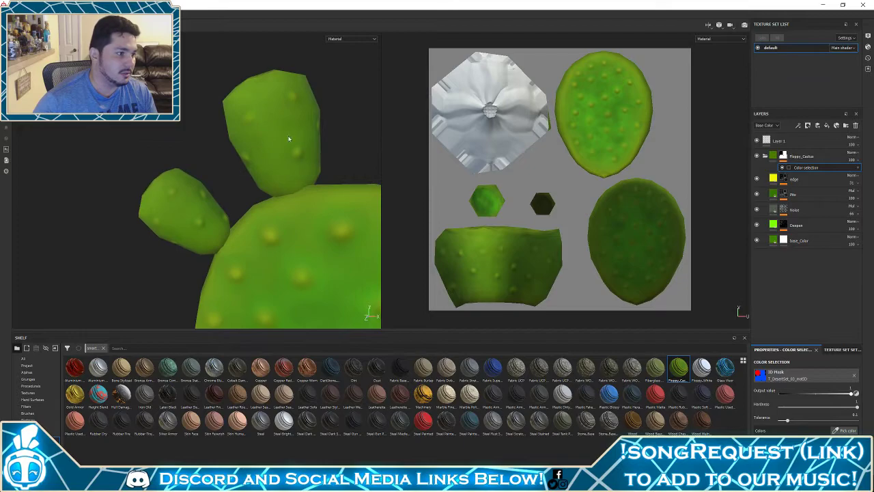
mouse_move(288, 139)
alt+mouse_down()
mouse_move(322, 134)
mouse_move(278, 144)
alt+mouse_up()
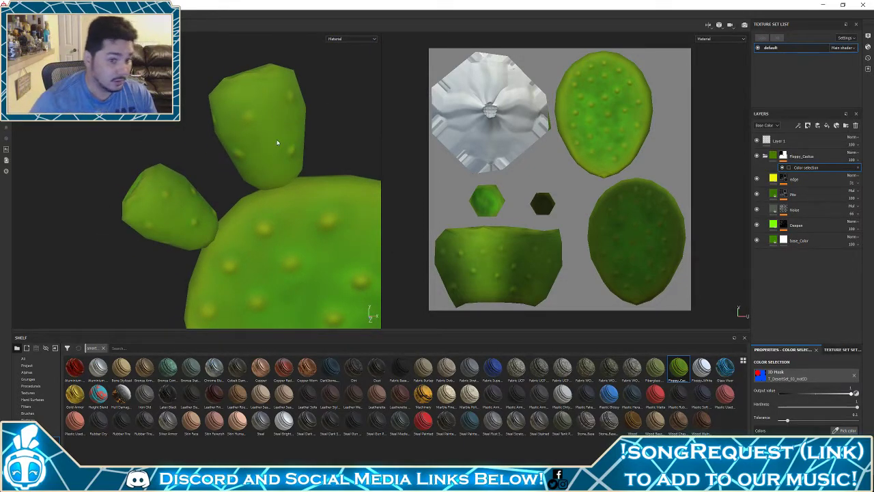
click(763, 156)
click(787, 158)
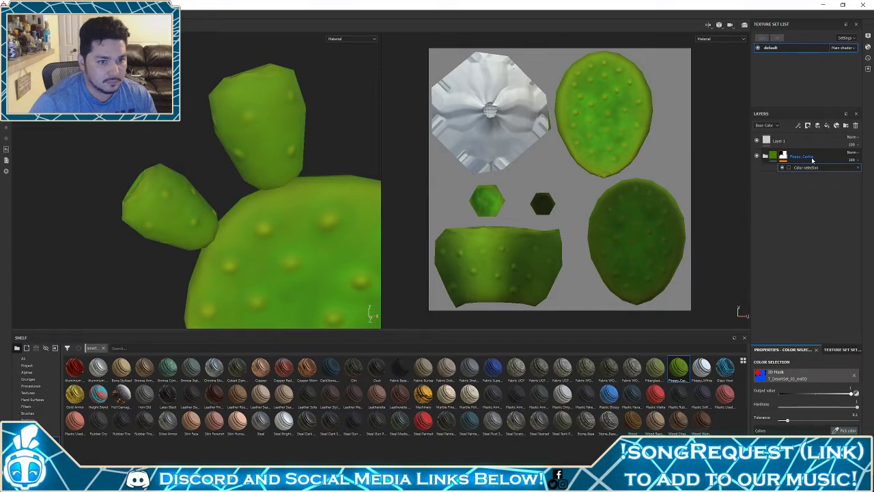
alt+click(784, 157)
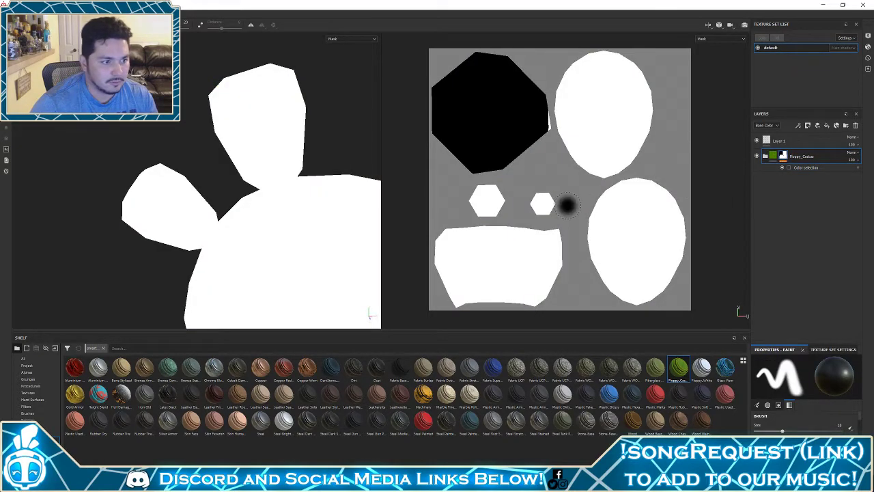
click(797, 168)
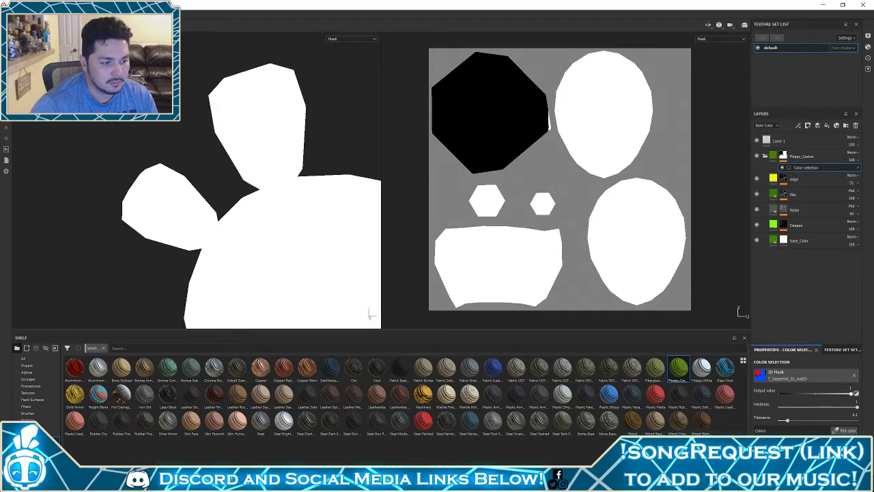
Switch to 3ds Max, close the material editor and add an Unwrap UVW modifier to the cactus with its UV editor open
key(alt+Tab)
middle_drag(526, 258, 498, 228)
key(w)
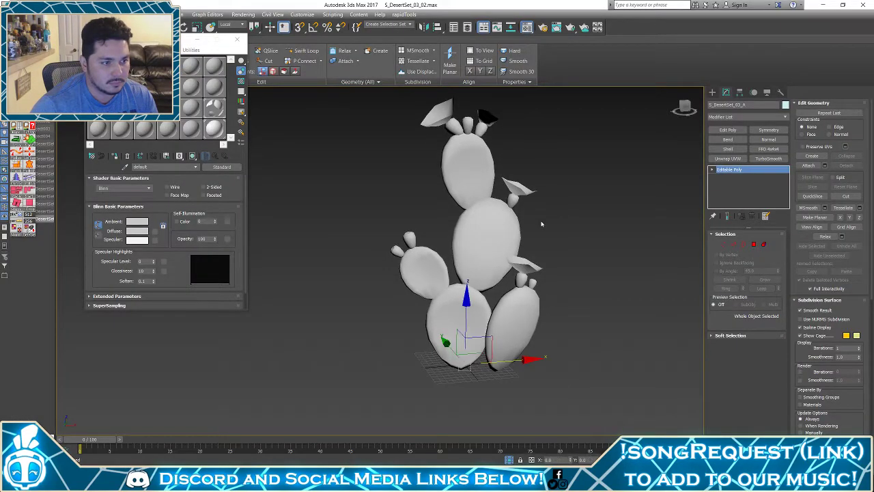
click(545, 226)
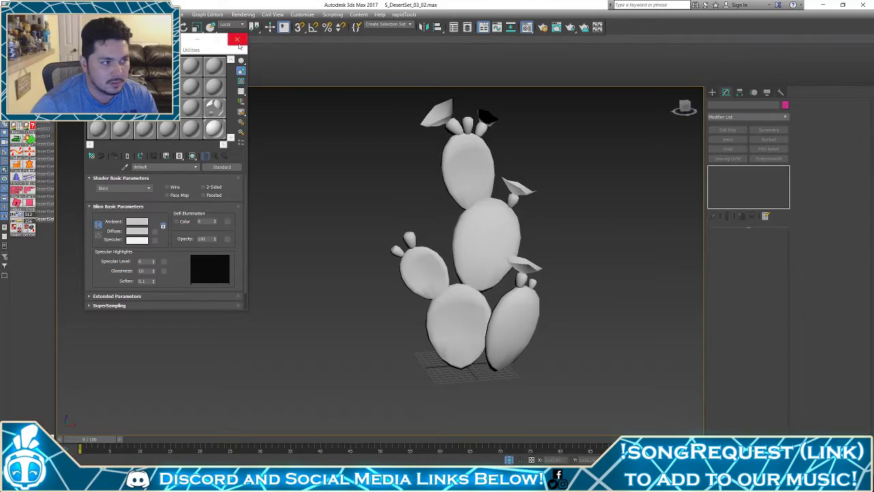
click(475, 188)
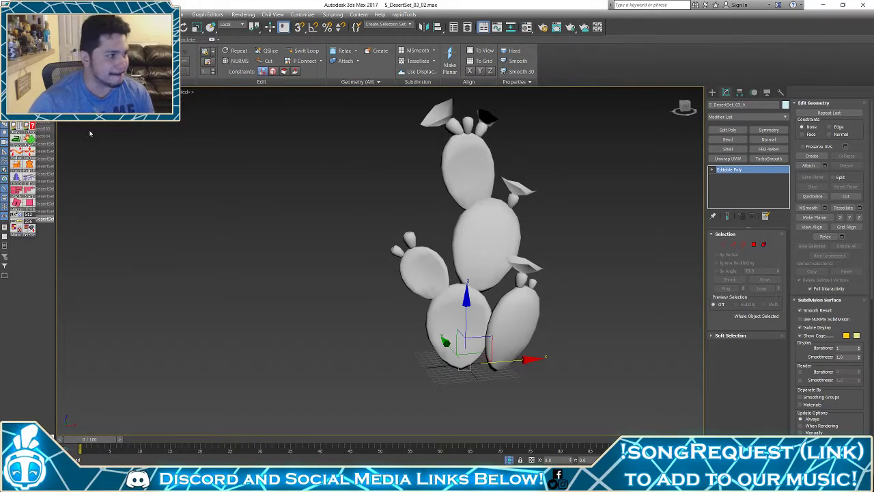
click(19, 127)
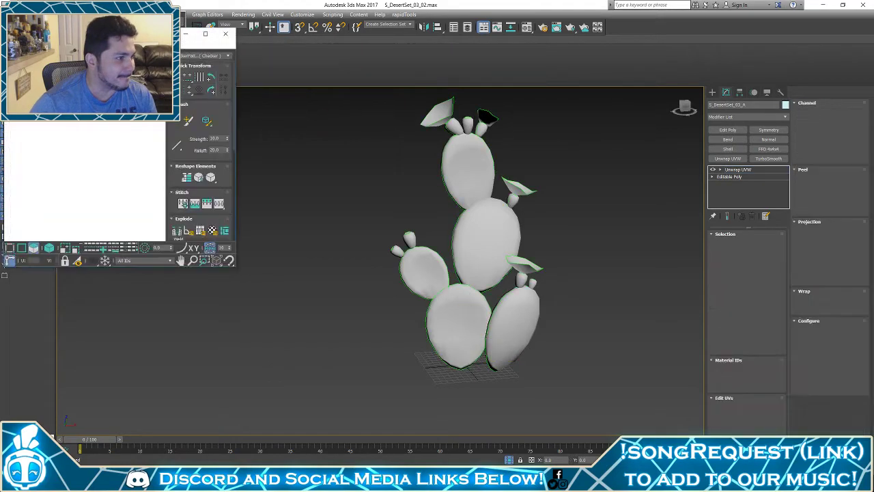
Select the bud UV islands in the UV editor and carry the selection over to the cactus's Editable Poly polygons
scroll(291, 136, down, 2)
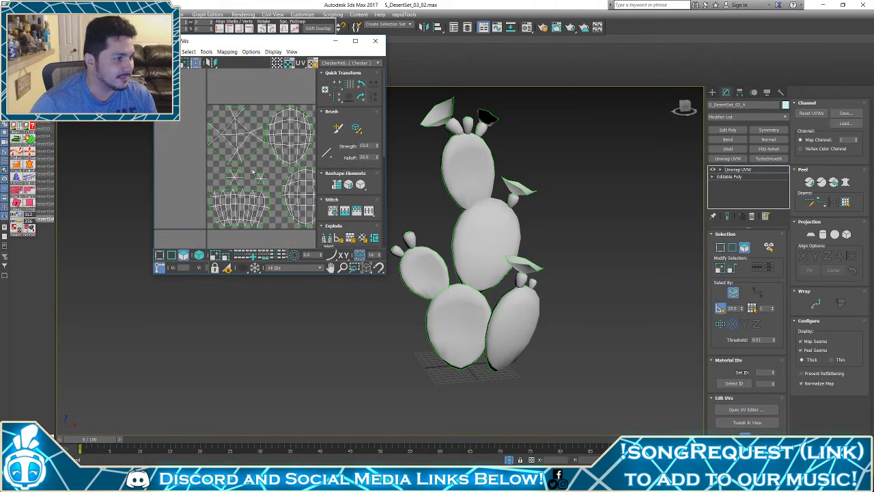
middle_drag(209, 235, 159, 197)
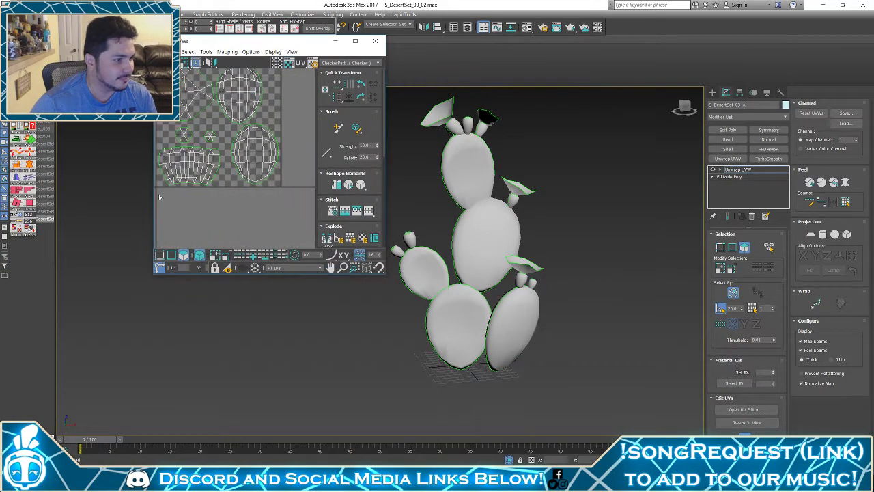
drag(184, 191, 217, 131)
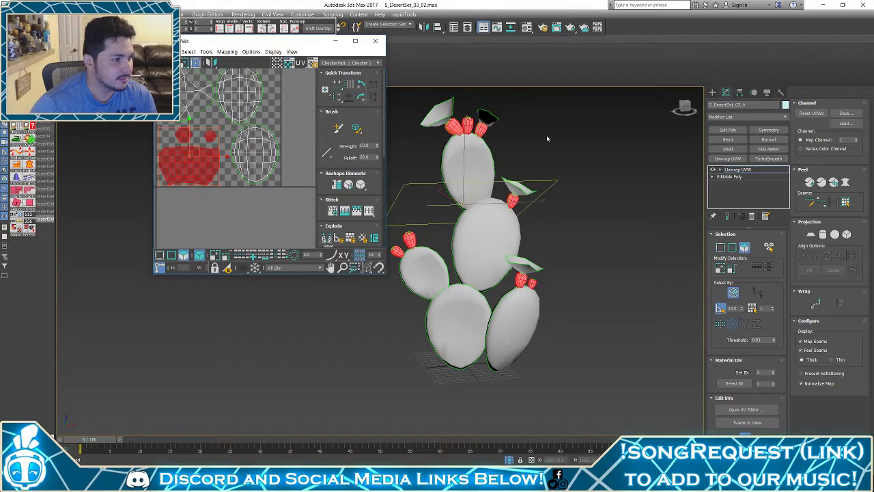
key(ctrl+e)
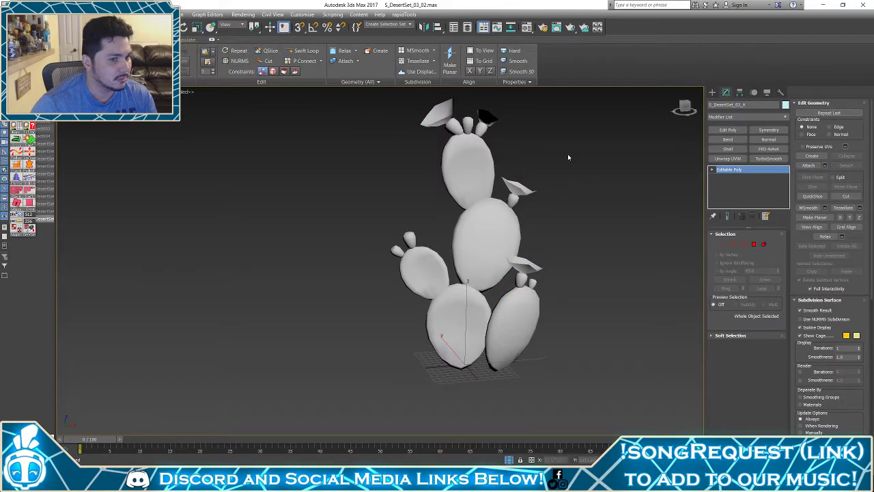
click(753, 243)
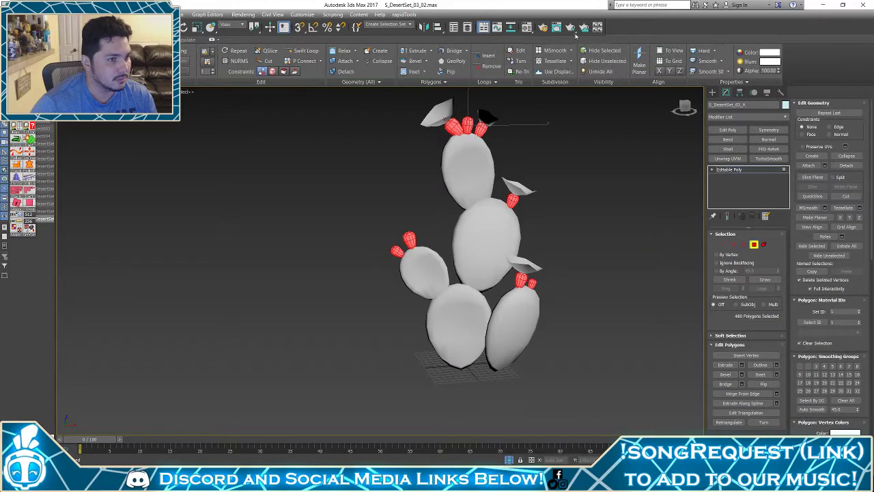
Set the diffuse color of the 02 - Default material to bright sky blue, hue 141 with full saturation and value
click(527, 27)
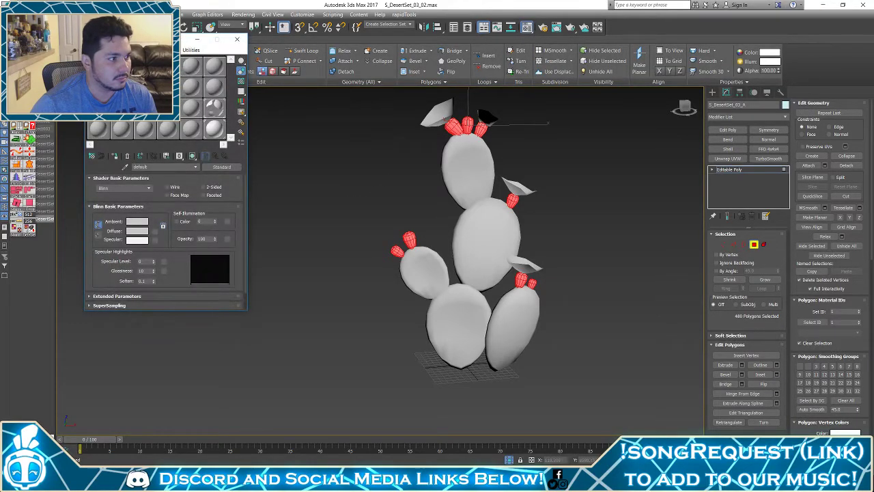
click(121, 66)
click(136, 231)
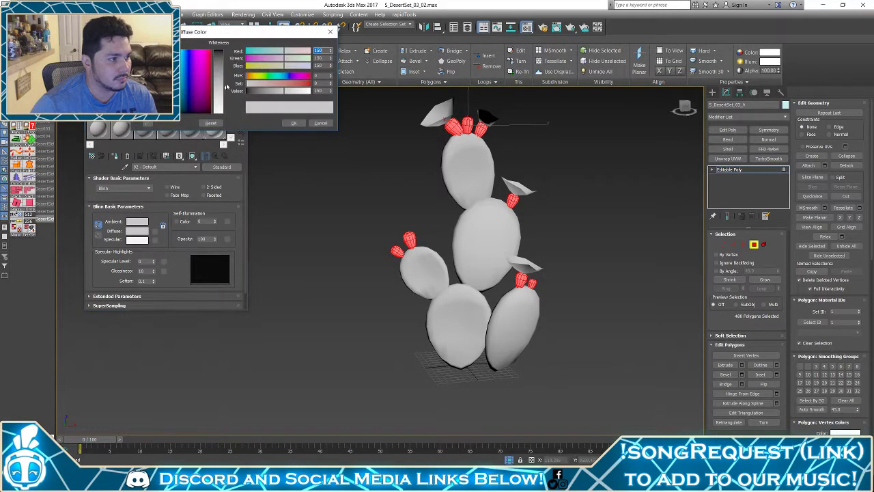
drag(226, 89, 238, 66)
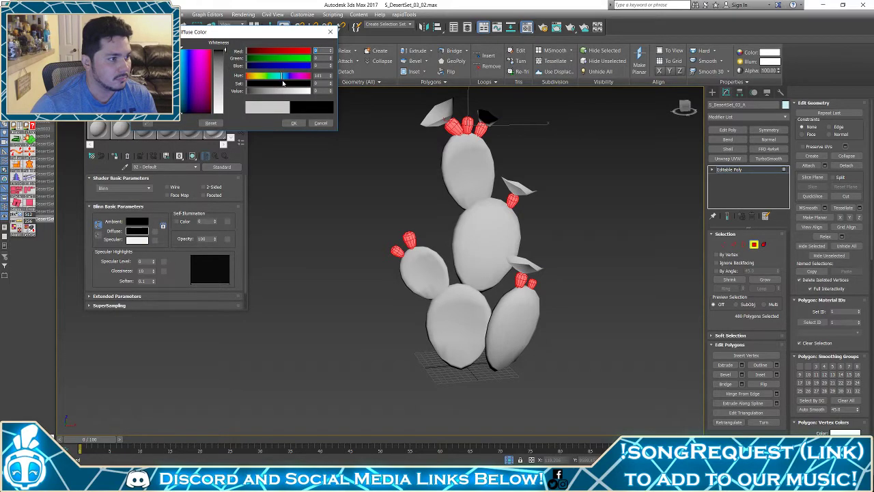
click(308, 91)
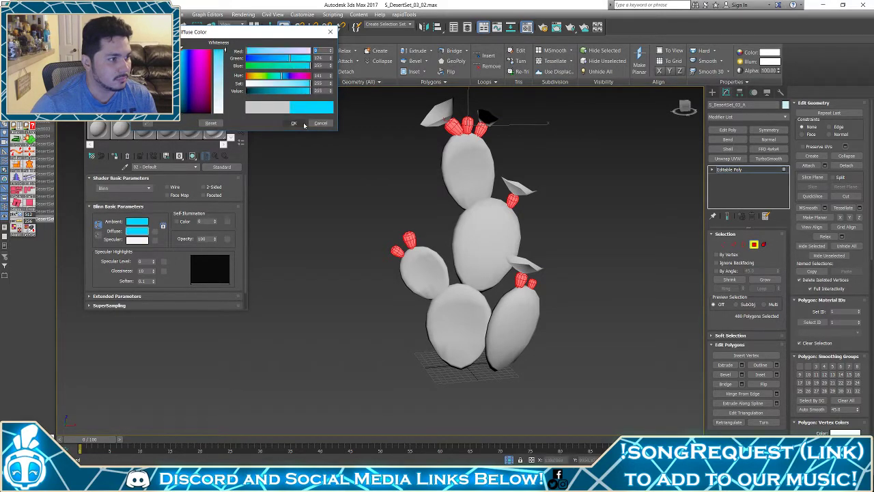
click(293, 123)
click(237, 39)
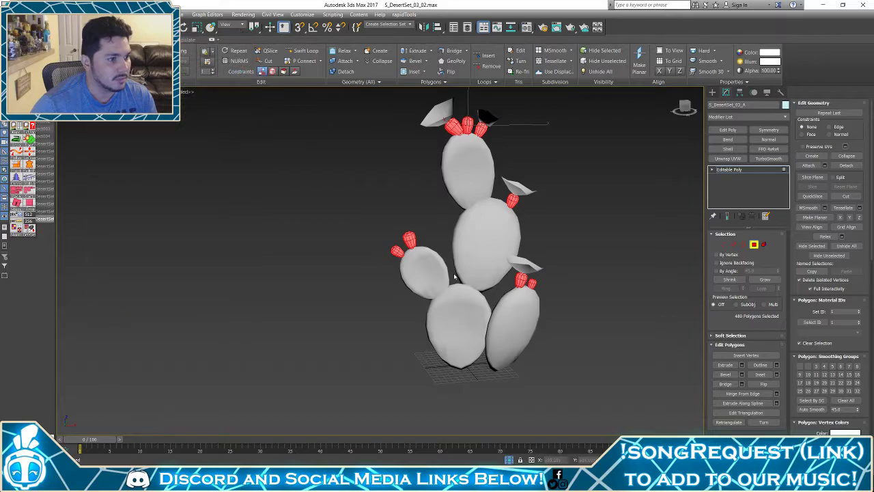
Switch to Substance Painter, add a paint effect to the Floppy_Cactus mask and paint black over part of the bud islands
key(alt+Tab)
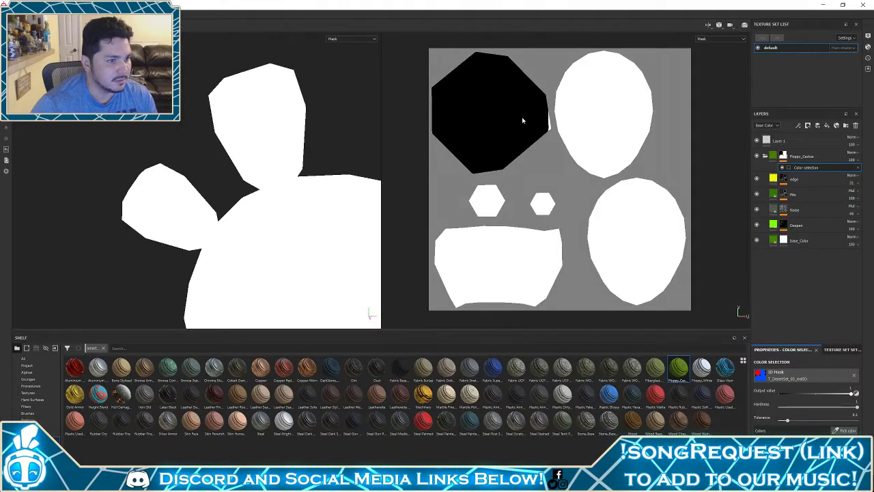
right_click(809, 169)
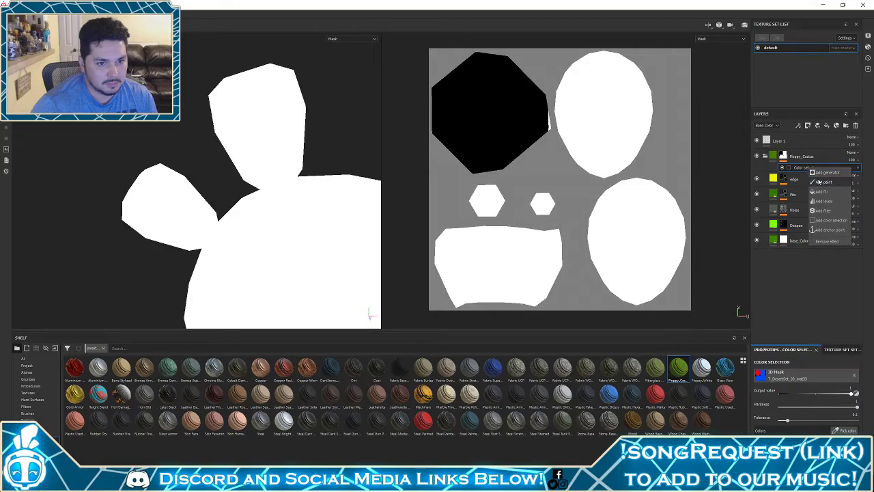
click(819, 182)
mouse_move(526, 201)
mouse_down()
mouse_move(481, 235)
mouse_move(519, 236)
mouse_move(454, 259)
mouse_move(550, 269)
mouse_up()
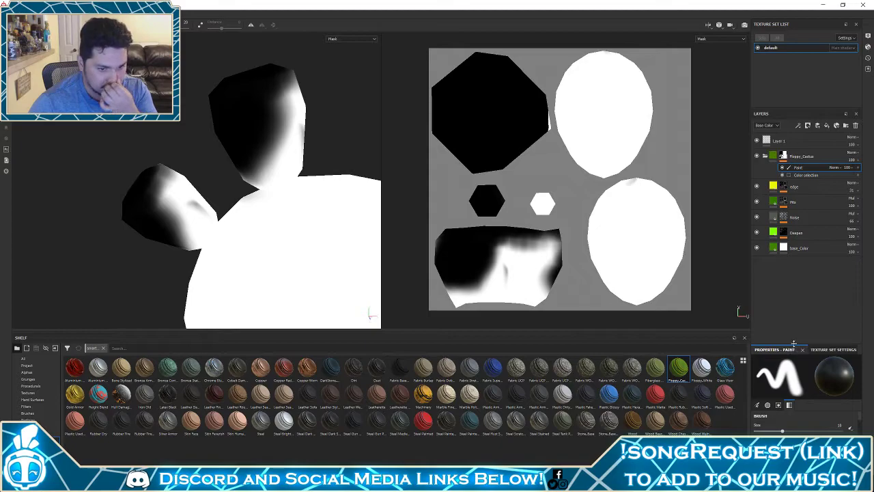
Set the brush alignment to UV and paint the rest of the bud islands black in the mask
drag(793, 343, 793, 268)
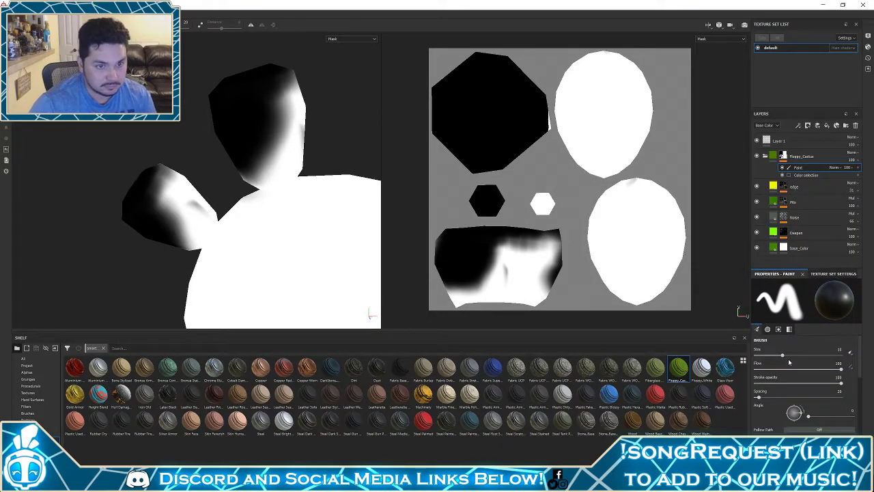
scroll(789, 363, down, 5)
click(809, 372)
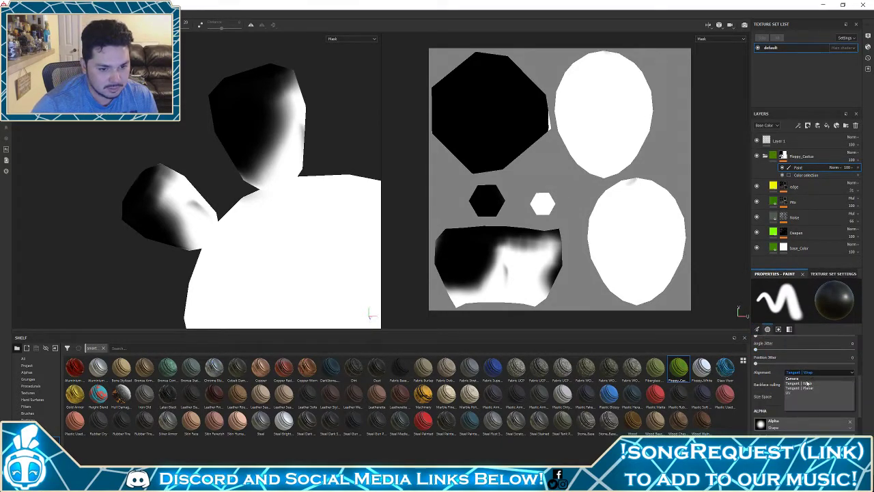
click(791, 392)
mouse_move(536, 217)
mouse_down()
mouse_move(533, 232)
mouse_move(471, 290)
mouse_move(447, 242)
mouse_move(539, 273)
mouse_move(551, 229)
mouse_up()
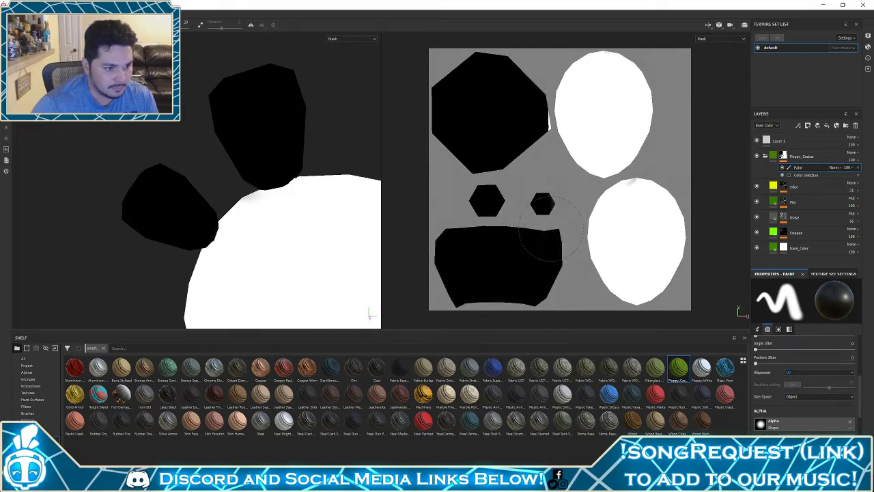
Touch up the mask's pad edge in white and the sliver beside the flower island in black with a smaller brush, and return to the material view
ctrl+right_drag(608, 163, 594, 164)
key(x)
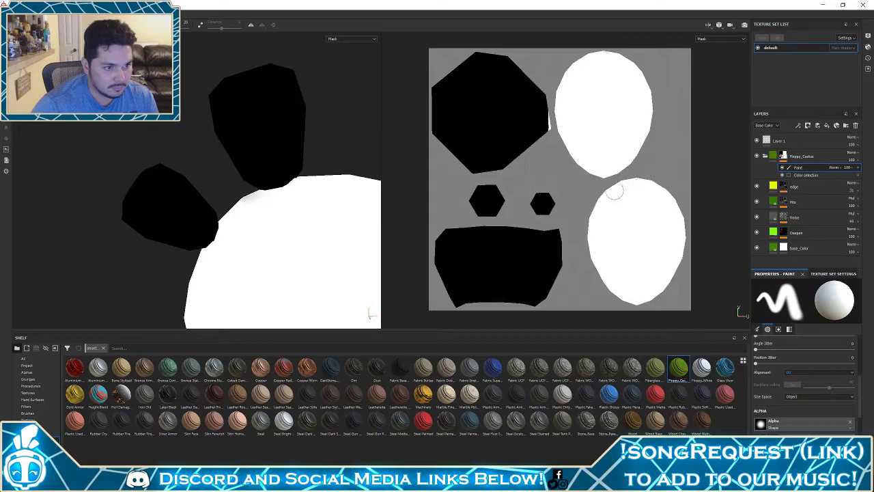
key(x)
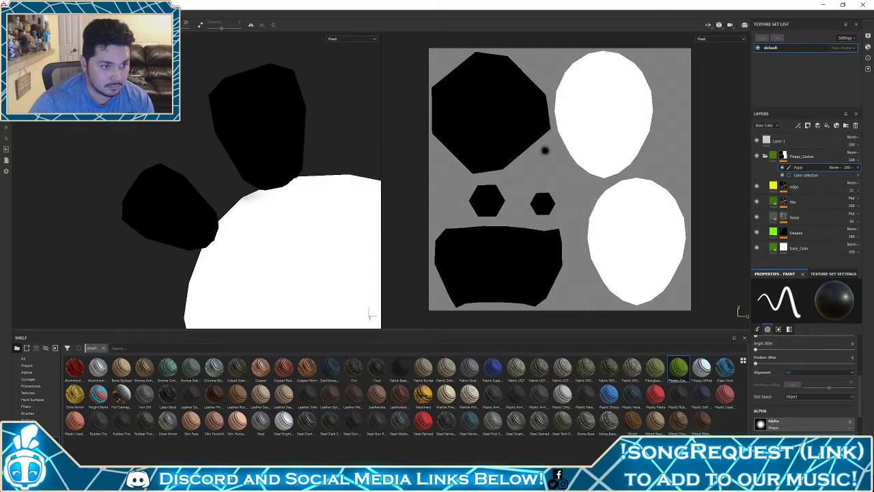
click(773, 157)
scroll(273, 177, down, 6)
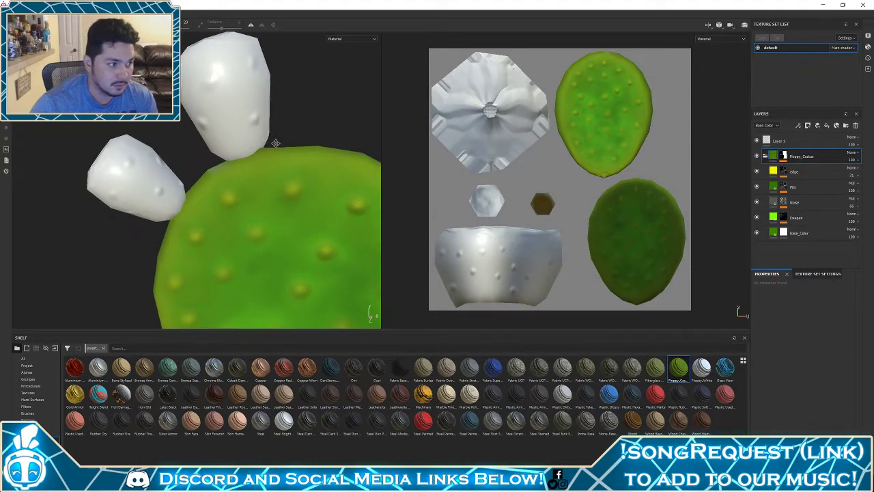
scroll(214, 198, up, 3)
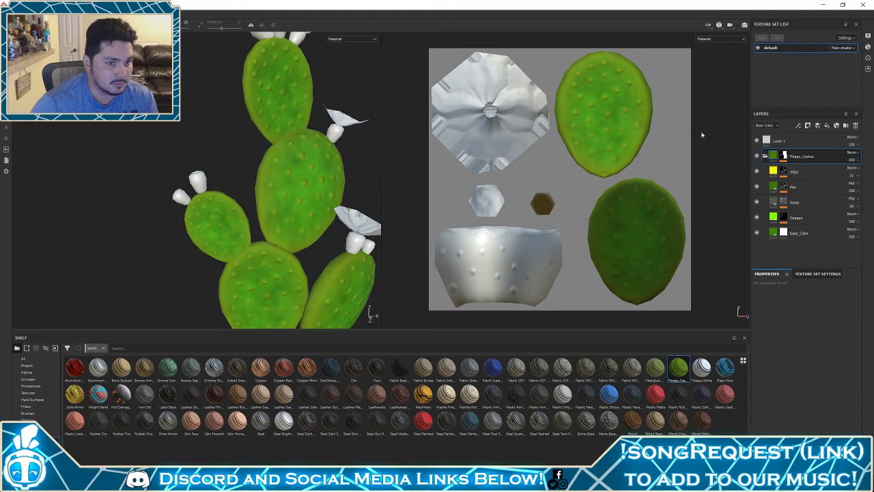
Duplicate the Floppy_Cactus folder and rename the copy Floppy_Cactus Plum
click(764, 156)
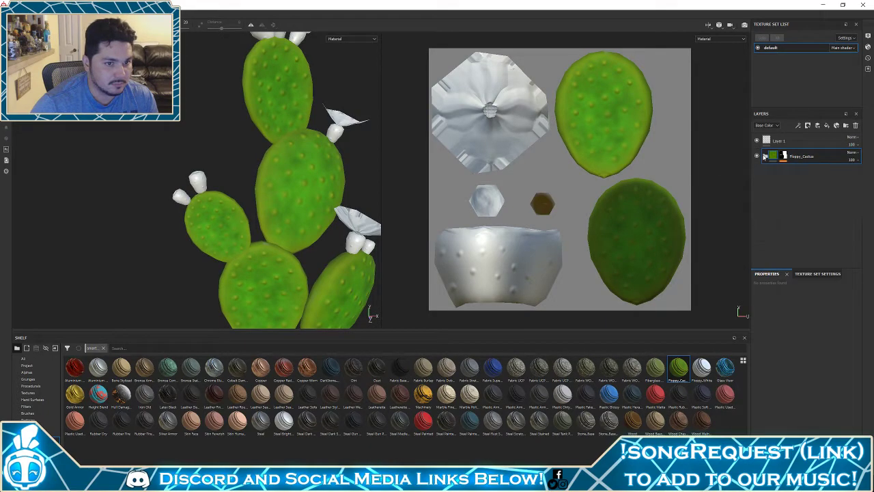
key(ctrl+d)
double_click(809, 157)
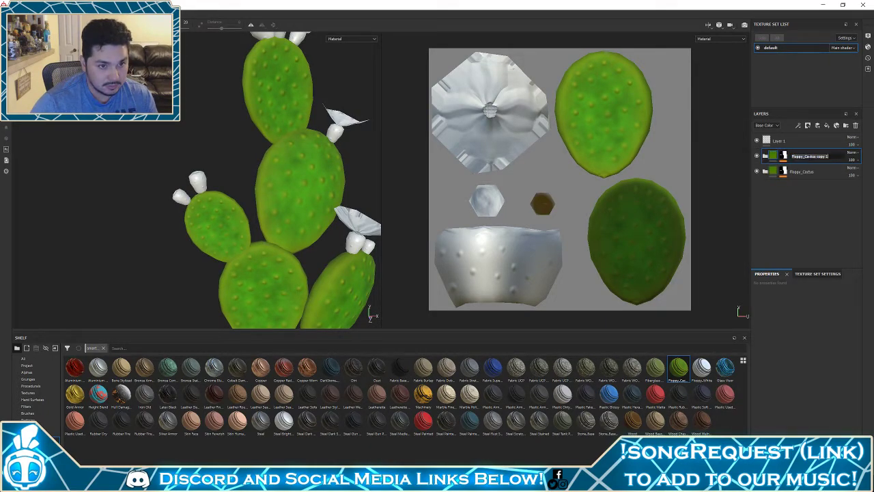
click(817, 156)
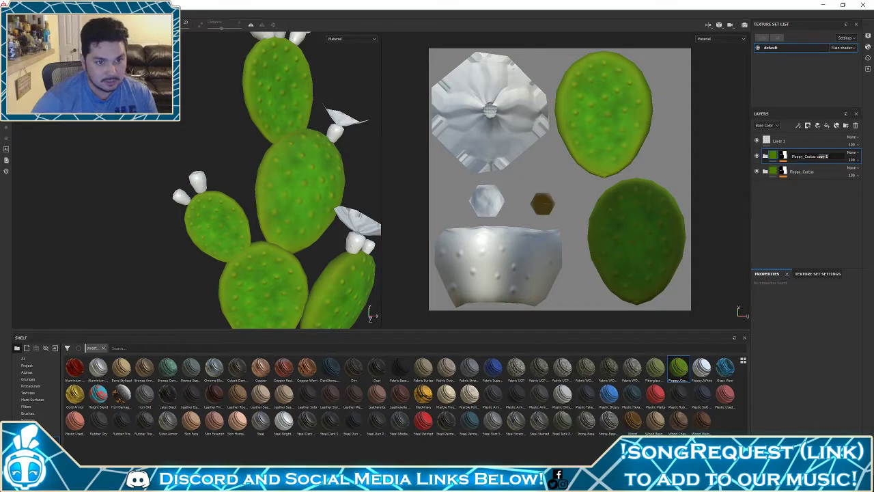
key(Return)
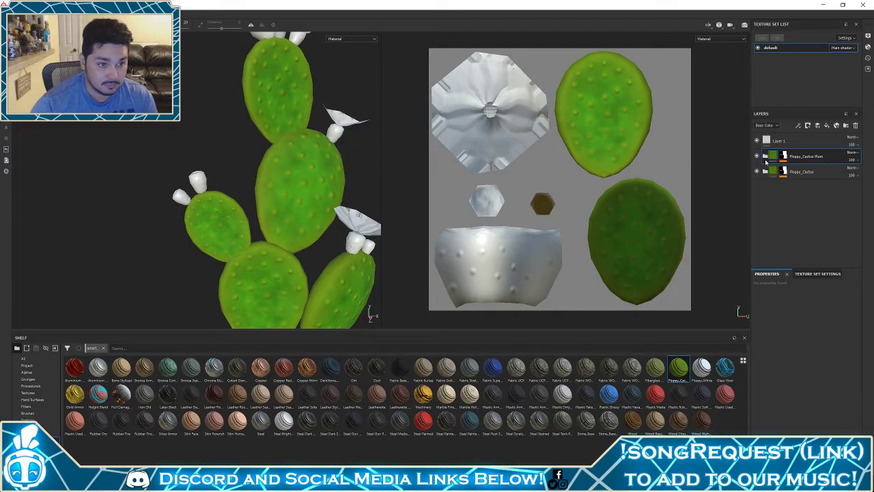
Look over the layers of the Floppy_Cactus Plum folder and the whole cactus, and hide that folder
click(765, 157)
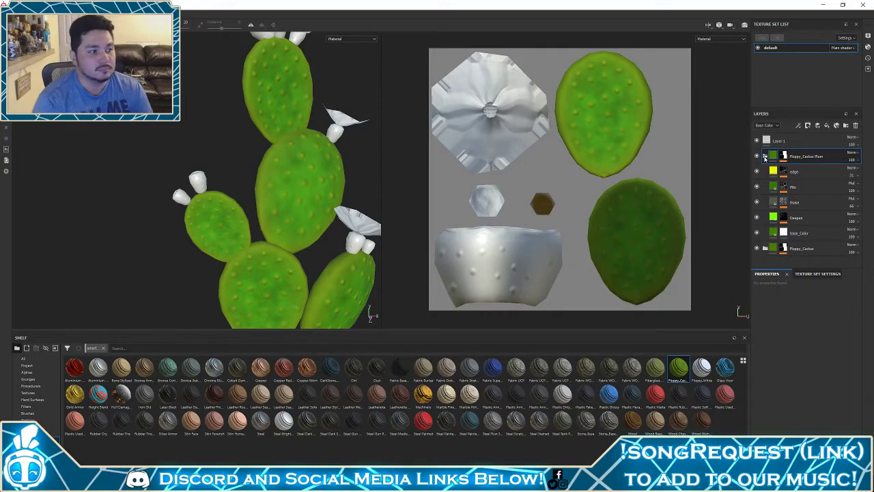
scroll(226, 177, down, 3)
scroll(226, 177, down, 3)
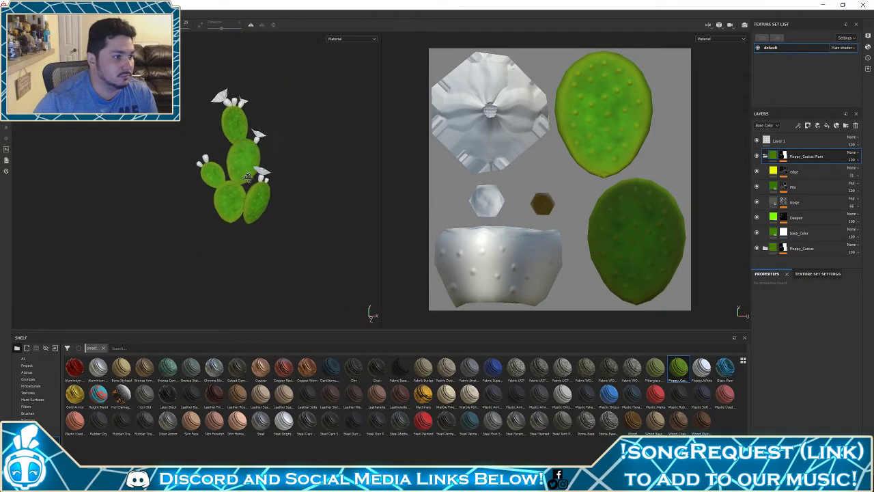
alt+drag(226, 176, 486, 205)
scroll(289, 192, up, 5)
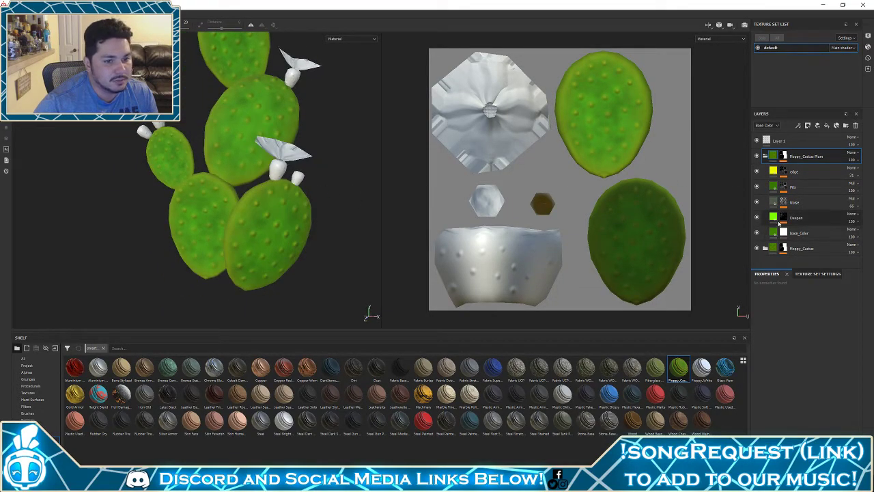
click(765, 156)
click(756, 156)
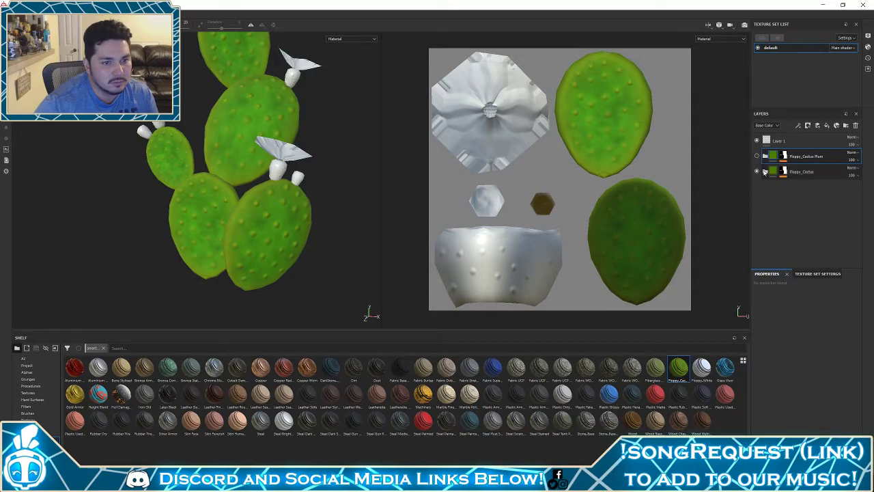
Check the effect of the edge layer in the original Floppy_Cactus folder and change its base color to magenta pink
click(764, 171)
click(756, 186)
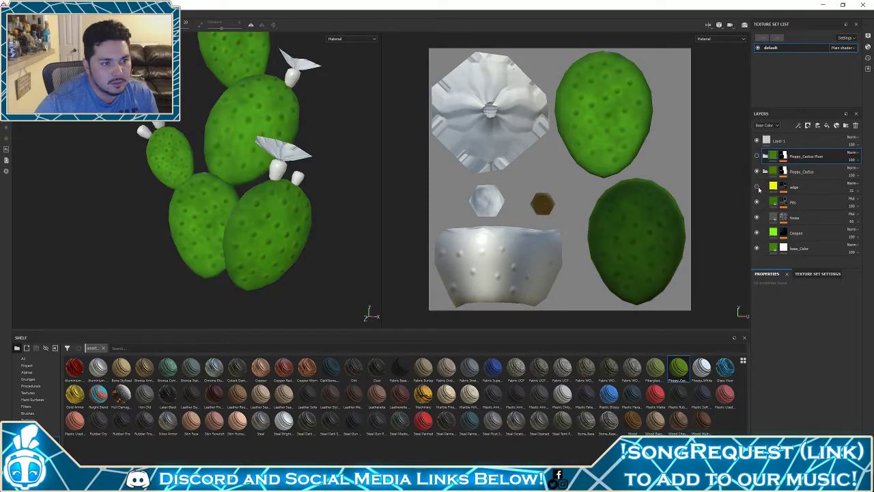
click(757, 187)
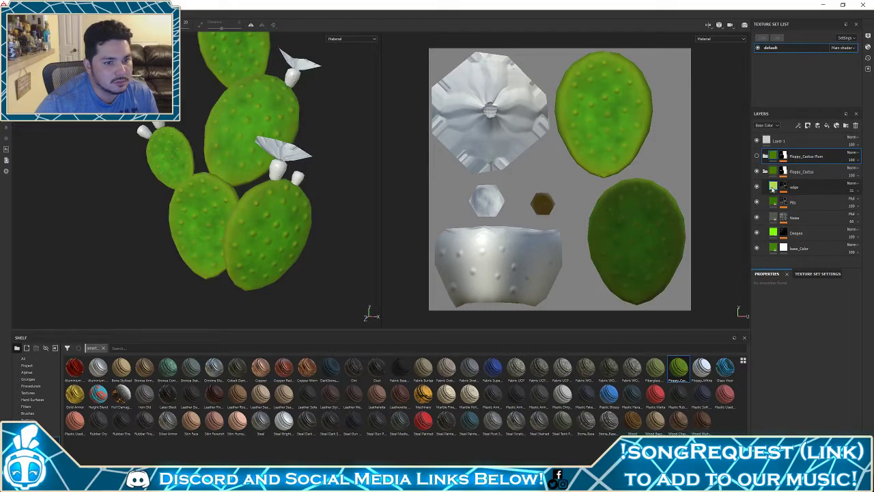
click(775, 190)
click(804, 428)
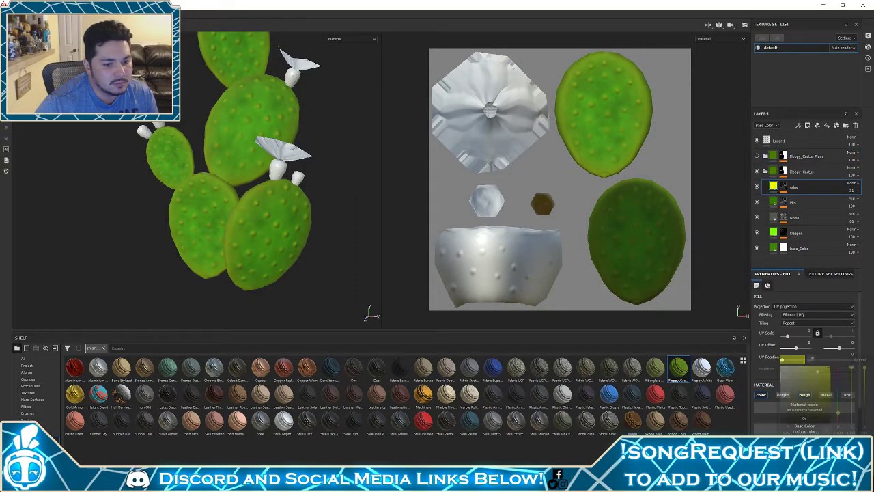
drag(841, 387, 832, 368)
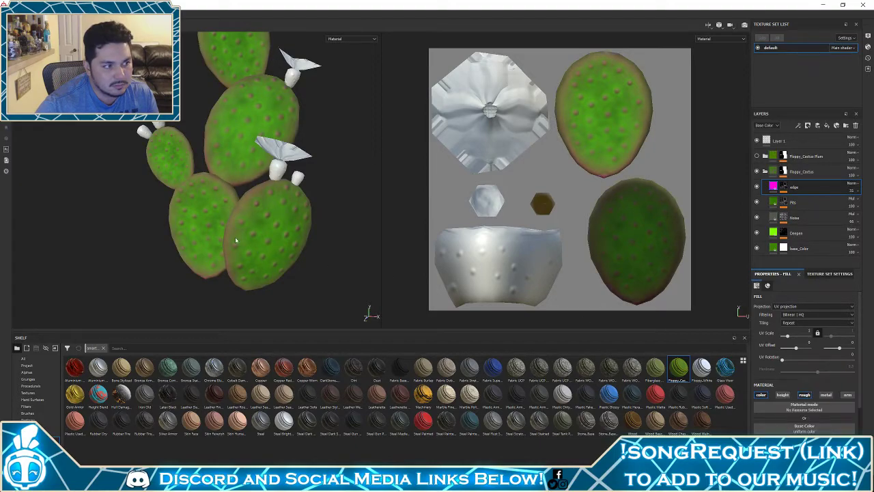
Examine the pink pad edges from several angles, comparing the cactus with the edge layer off and on
scroll(211, 206, down, 5)
alt+drag(210, 206, 270, 192)
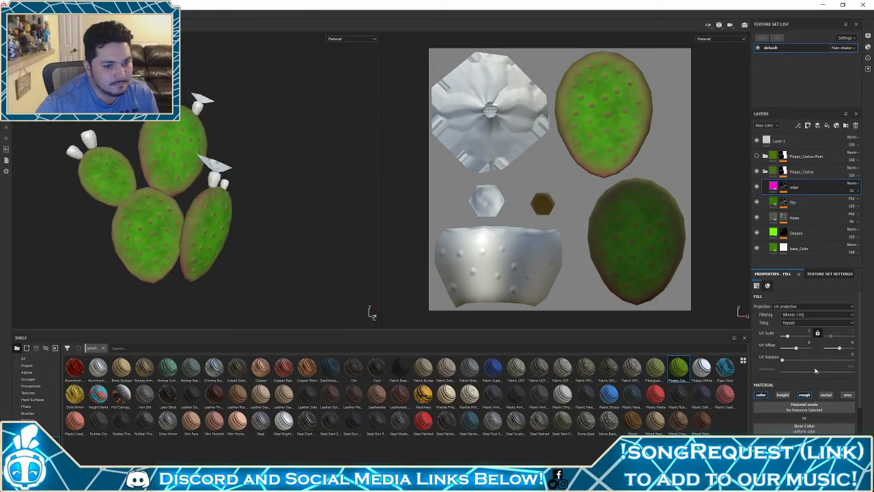
click(757, 187)
click(756, 186)
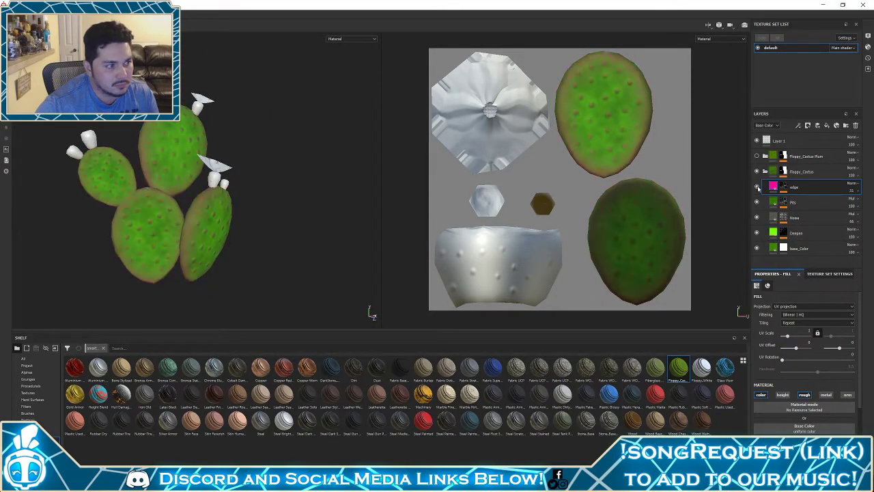
alt+drag(206, 259, 230, 247)
scroll(226, 250, up, 4)
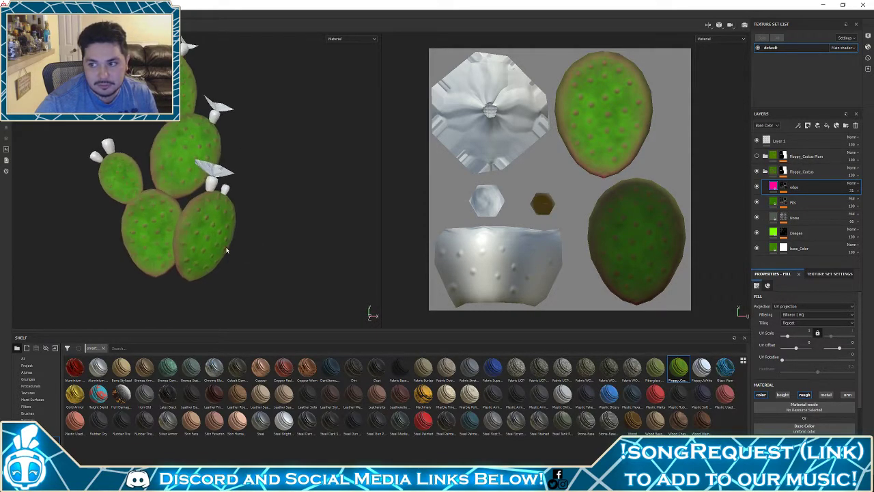
Try a higher opacity for the pink edge layer and inspect the cactus from several distances and angles
click(804, 426)
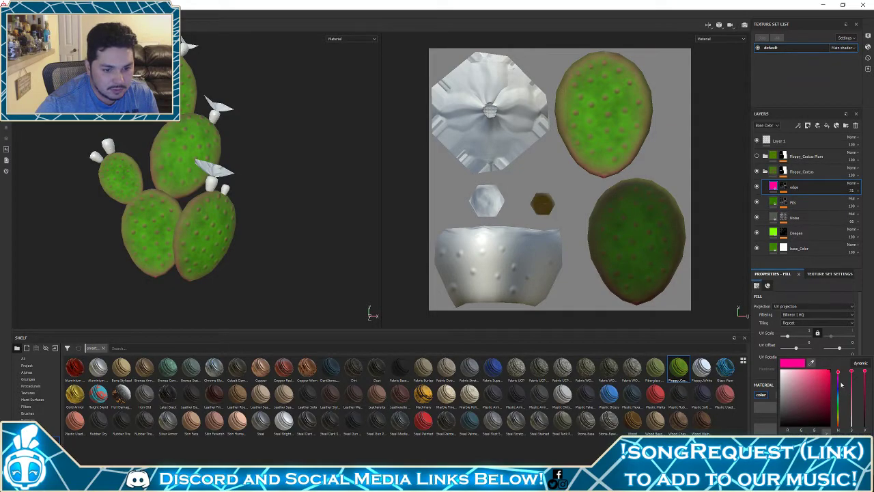
click(852, 191)
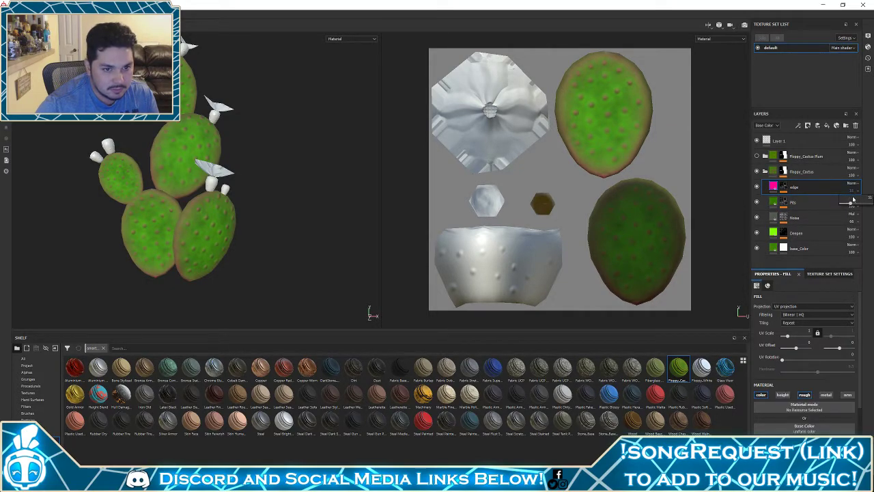
mouse_move(853, 203)
mouse_down()
mouse_move(861, 205)
mouse_move(852, 204)
mouse_up()
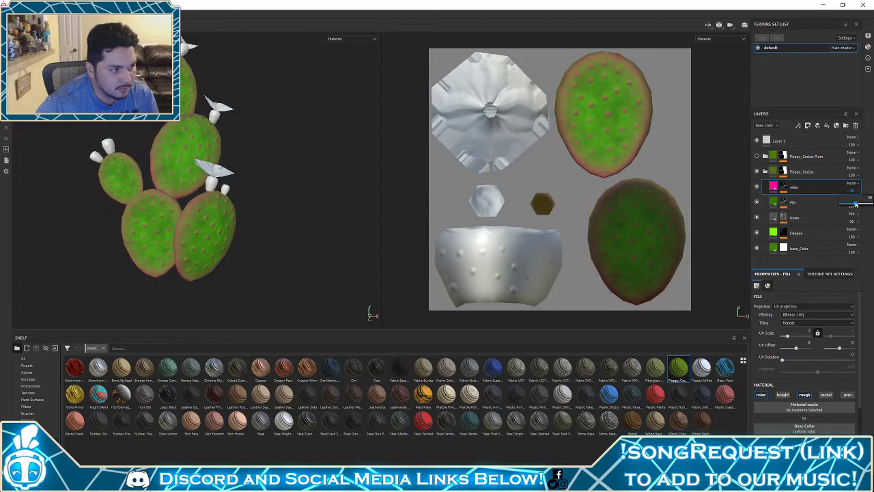
scroll(218, 220, down, 5)
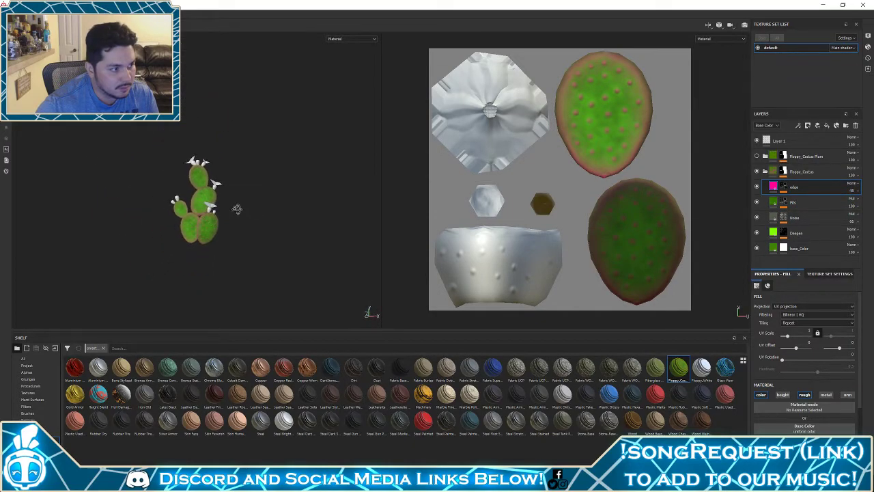
mouse_move(321, 228)
alt+mouse_down()
mouse_move(84, 240)
mouse_move(535, 230)
mouse_move(357, 239)
alt+mouse_up()
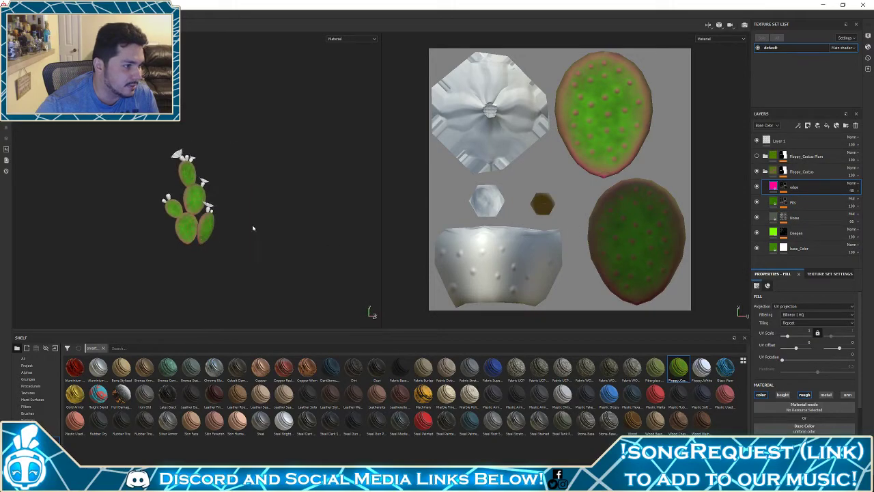
mouse_move(254, 228)
shift+right_down()
mouse_move(310, 226)
mouse_move(295, 225)
mouse_move(337, 214)
mouse_move(319, 217)
shift+right_up()
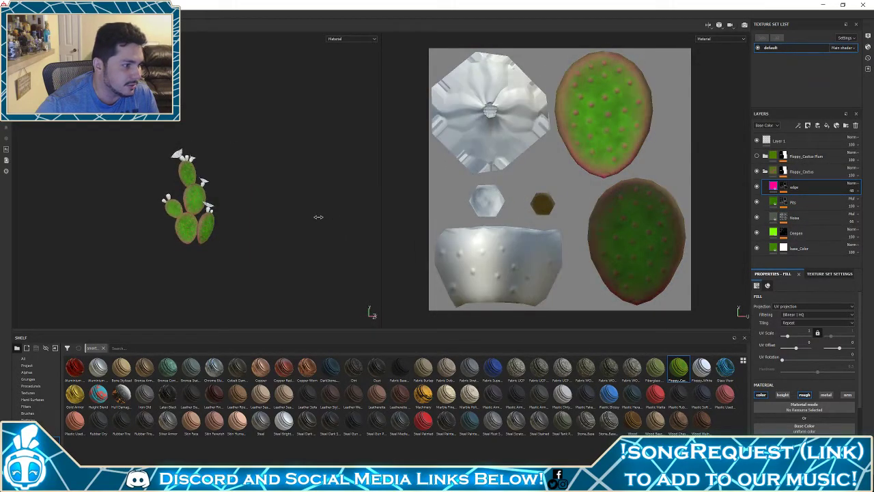
mouse_move(300, 234)
alt+mouse_down()
mouse_move(237, 240)
mouse_move(203, 228)
alt+mouse_up()
alt+middle_drag(171, 225, 271, 203)
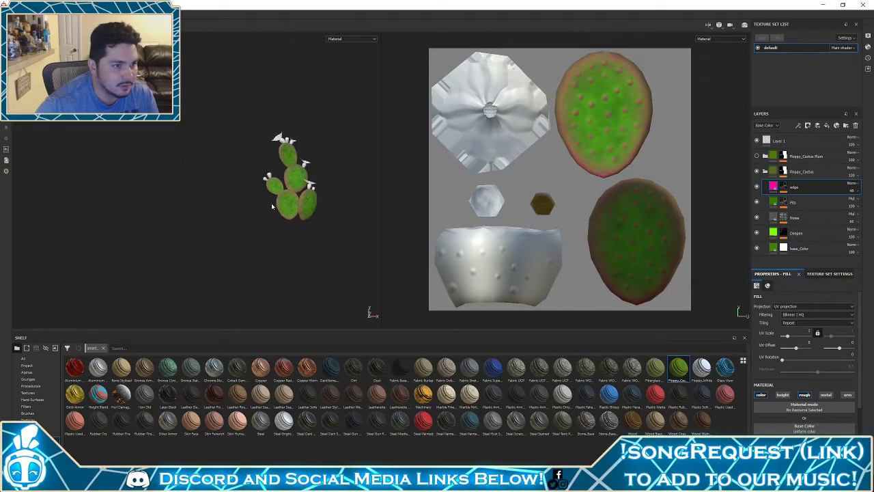
scroll(271, 203, up, 6)
alt+drag(271, 202, 207, 206)
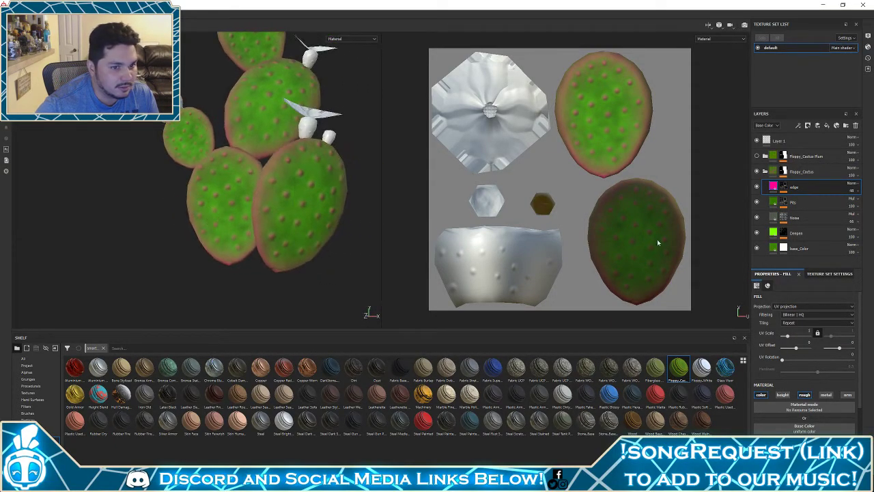
Undo the edge layer's opacity and pink color changes
key(ctrl+z)
key(ctrl+z)
key(ctrl+z)
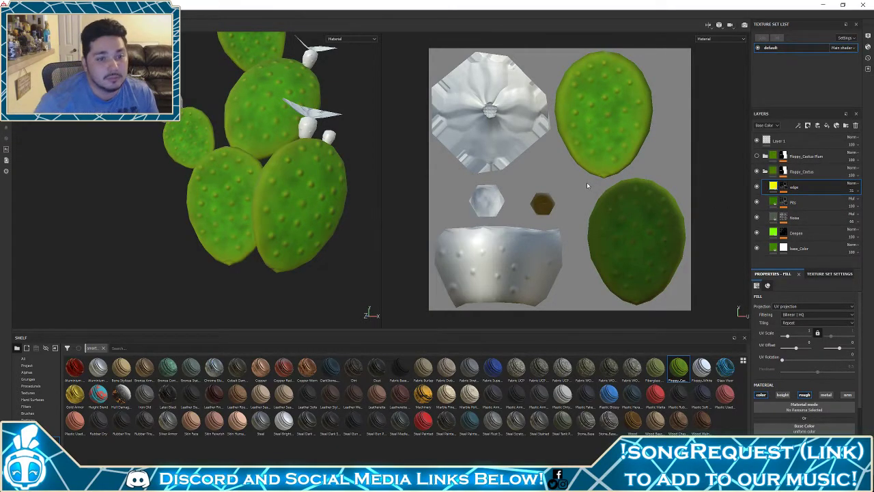
Duplicate the yellow edge layer in the Floppy_Cactus folder and check the copy's mask
key(ctrl+d)
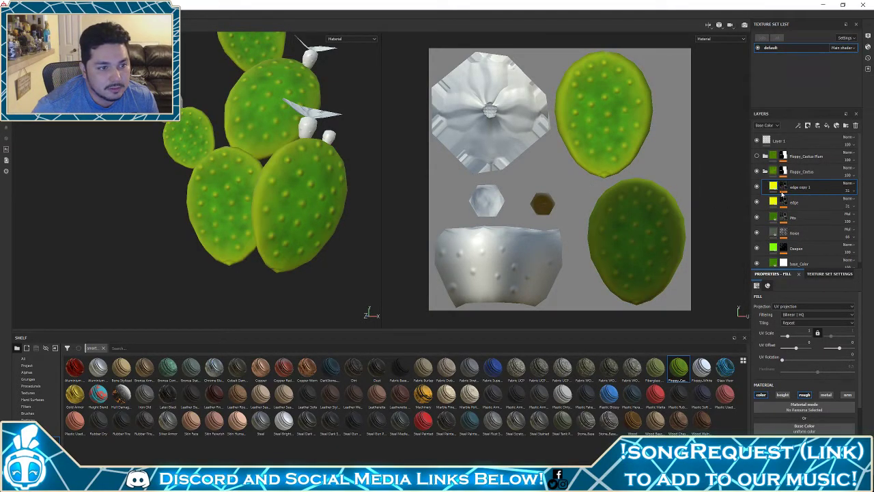
alt+click(783, 187)
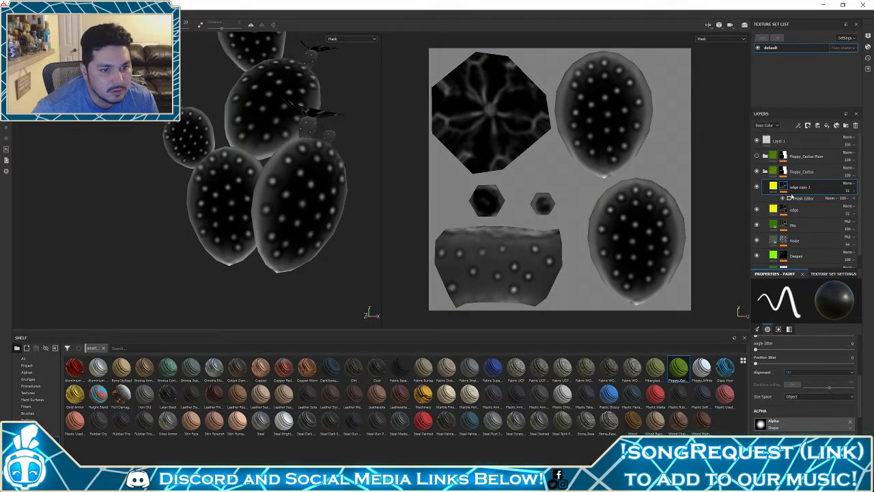
click(773, 186)
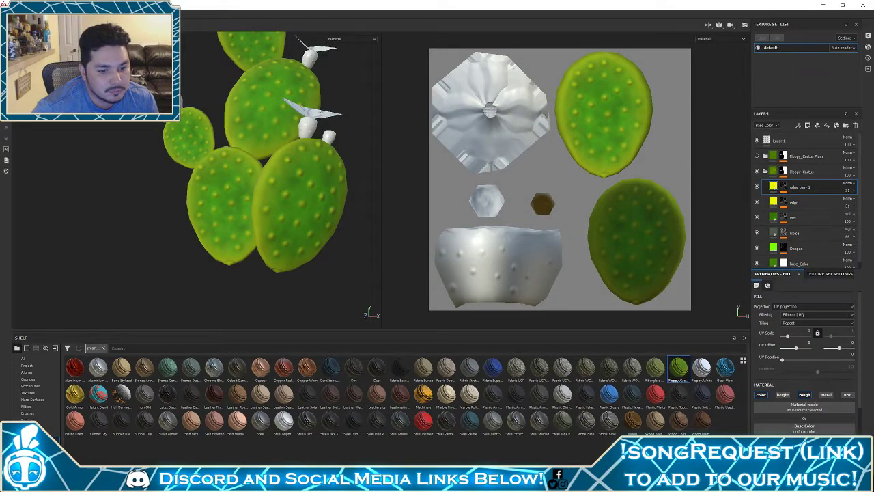
Change the copied edge layer's base color to magenta pink and raise its opacity to 67
click(805, 438)
drag(837, 399, 843, 367)
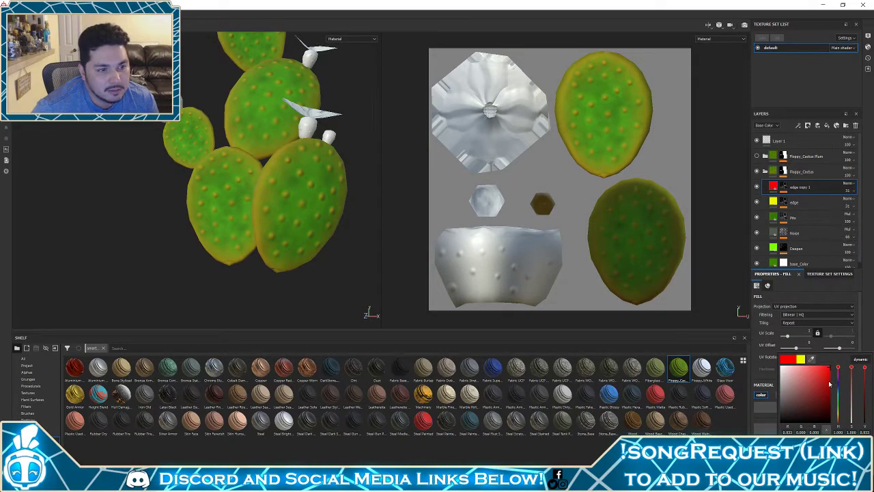
drag(848, 194, 860, 205)
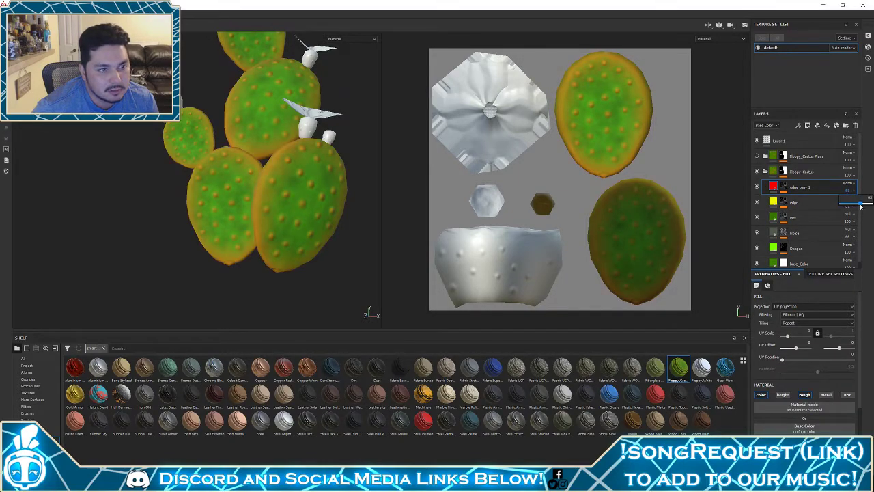
click(805, 426)
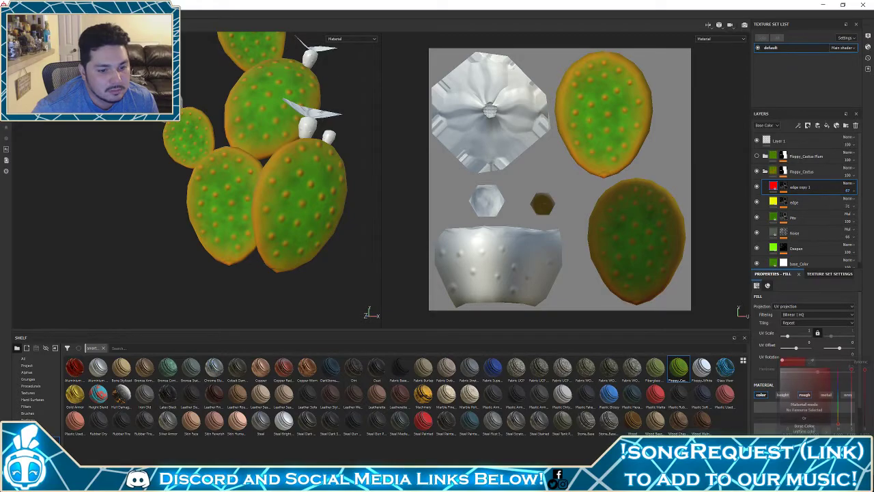
drag(838, 388, 842, 374)
mouse_move(332, 259)
alt+mouse_down()
mouse_move(308, 241)
mouse_move(342, 255)
alt+mouse_up()
scroll(318, 242, down, 8)
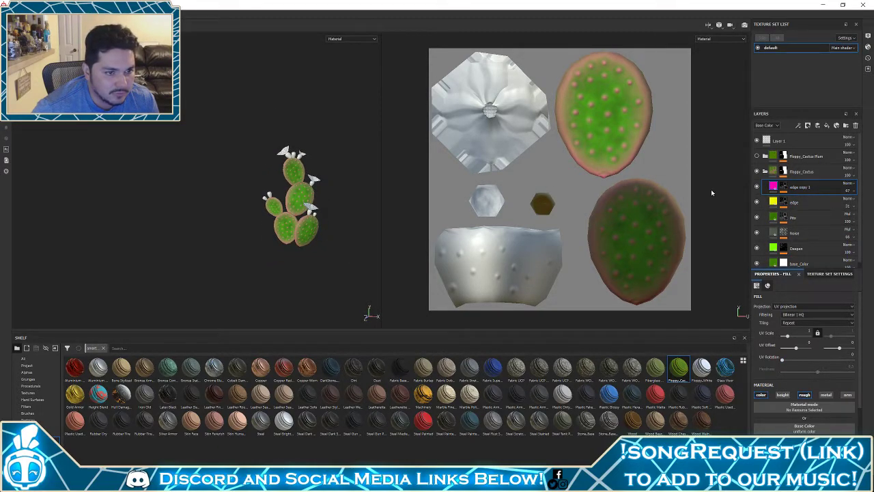
Display the copied edge layer's mask and open the Curvature settings of its Mask Editor generator
click(784, 186)
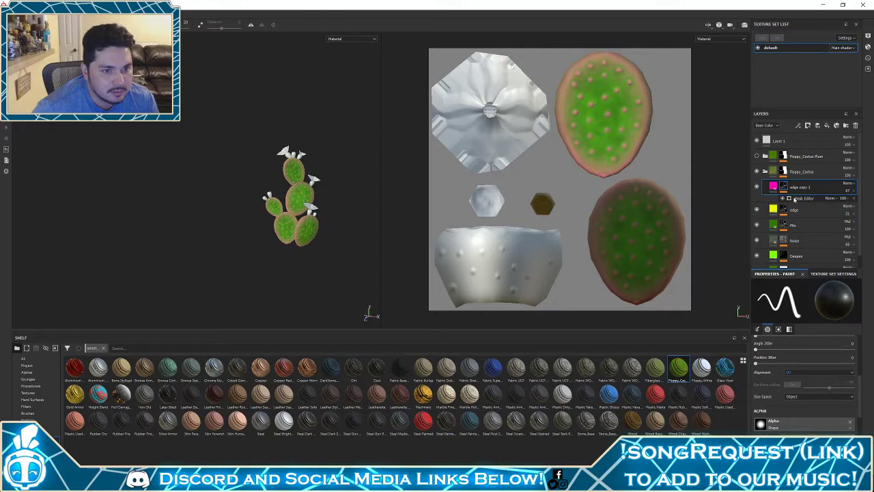
click(794, 200)
alt+click(784, 186)
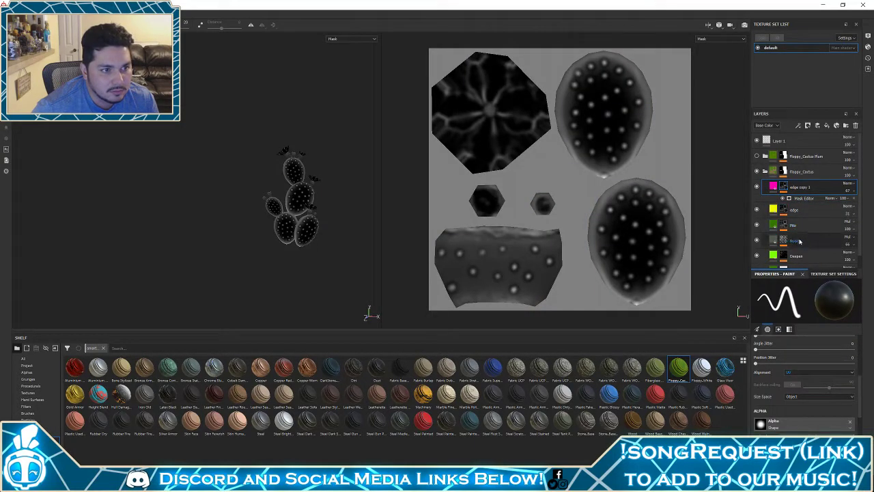
click(804, 200)
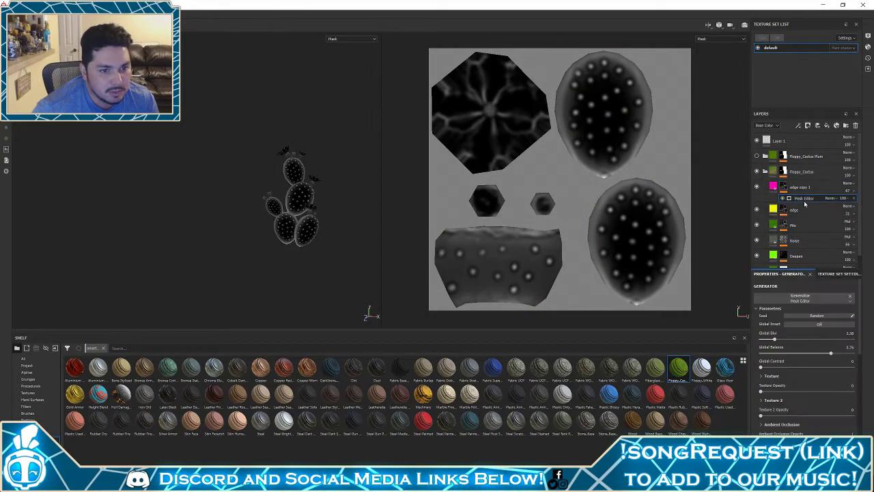
scroll(787, 369, down, 2)
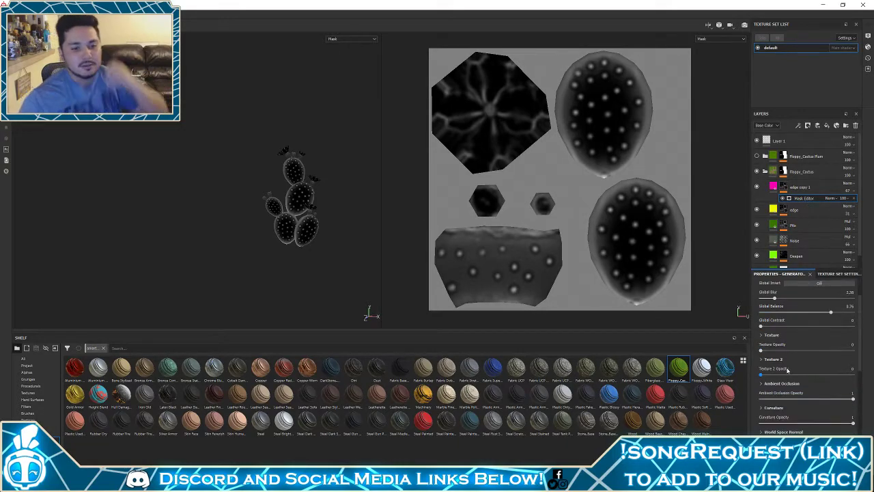
scroll(781, 410, down, 1)
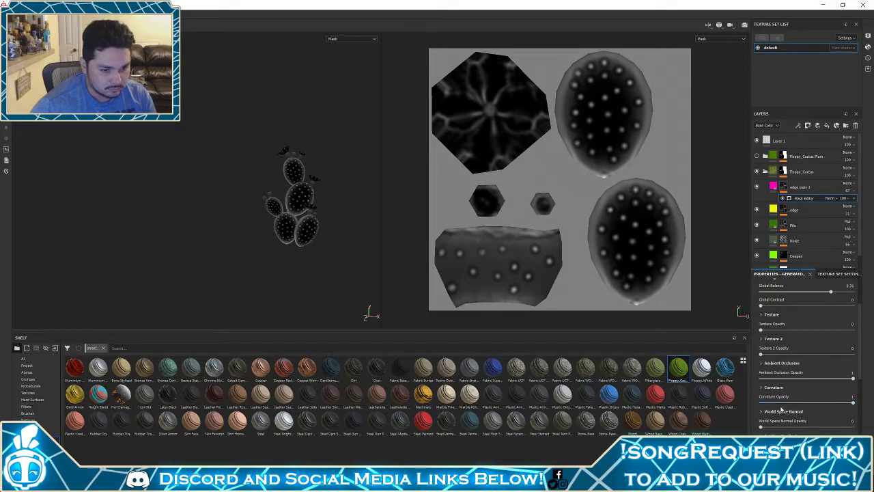
click(762, 389)
scroll(762, 390, down, 2)
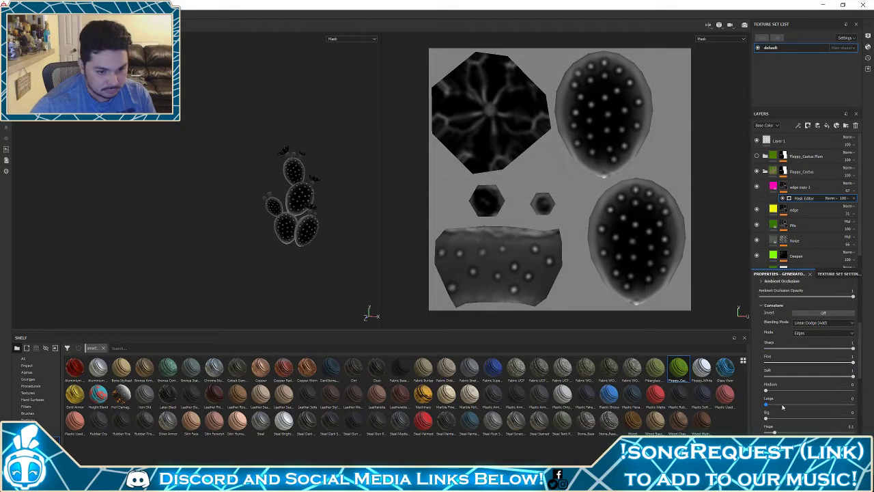
Try a Curvature Soft value of 0 in the mask and test a lower Fine value
drag(809, 375, 741, 370)
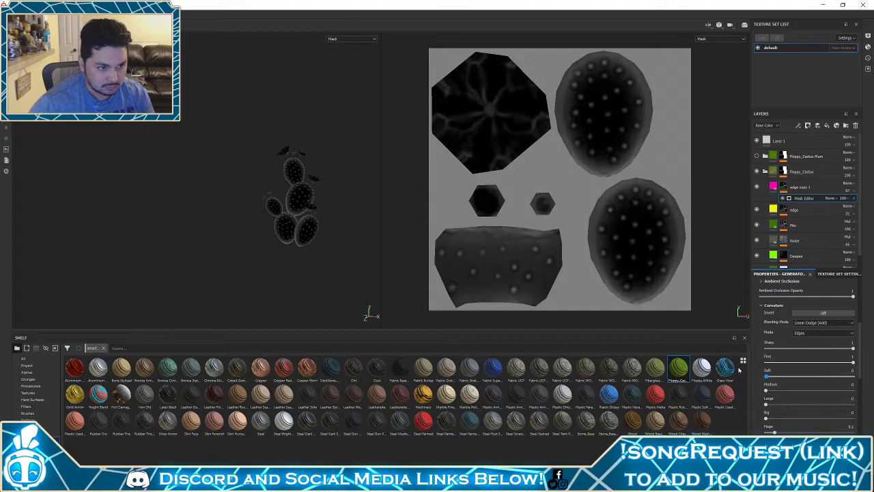
drag(800, 362, 793, 362)
key(ctrl+z)
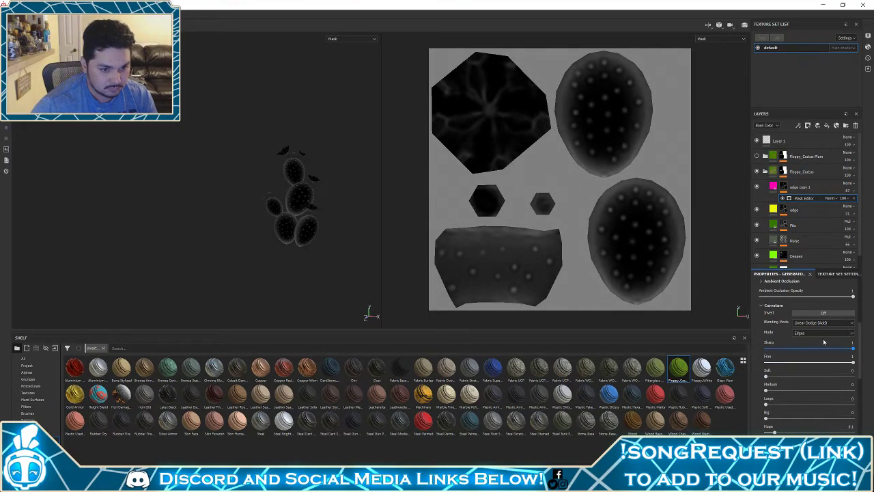
drag(794, 376, 765, 376)
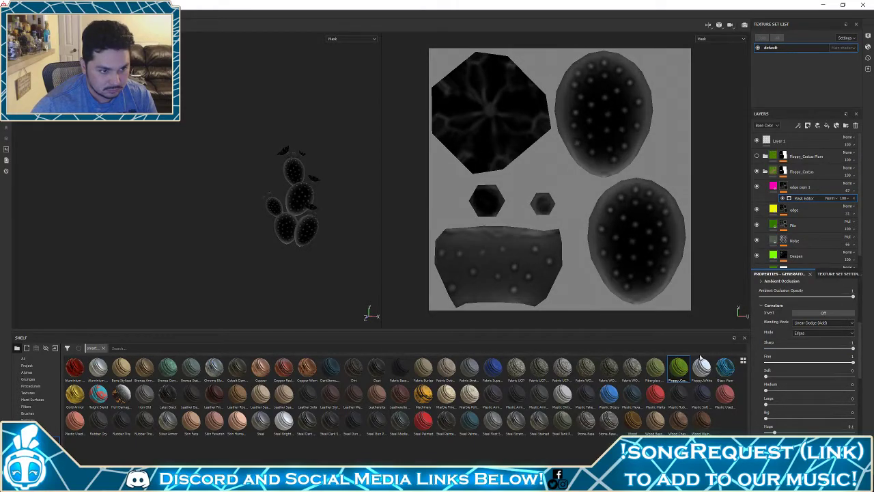
Set the mask's Curvature Huge value to 0 and Soft to 1, leaving Medium at 0 after testing it
mouse_move(774, 432)
mouse_down()
mouse_move(765, 432)
mouse_move(792, 432)
mouse_move(774, 432)
mouse_up()
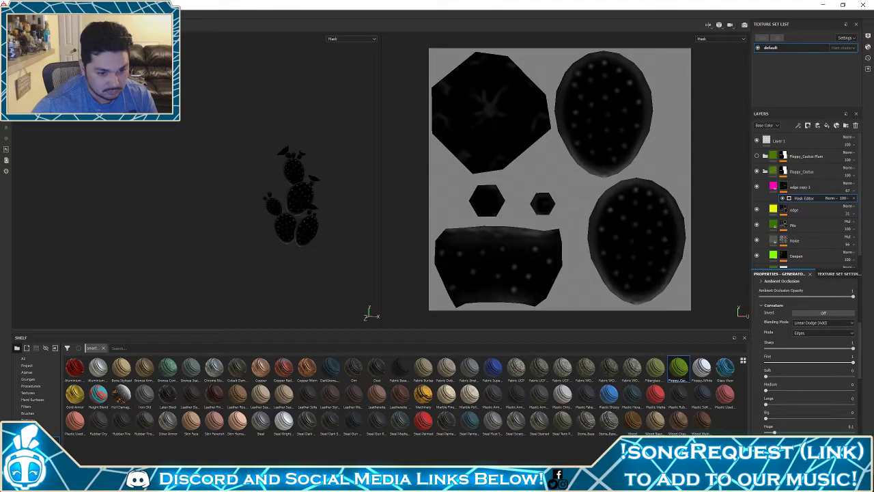
drag(774, 433, 767, 432)
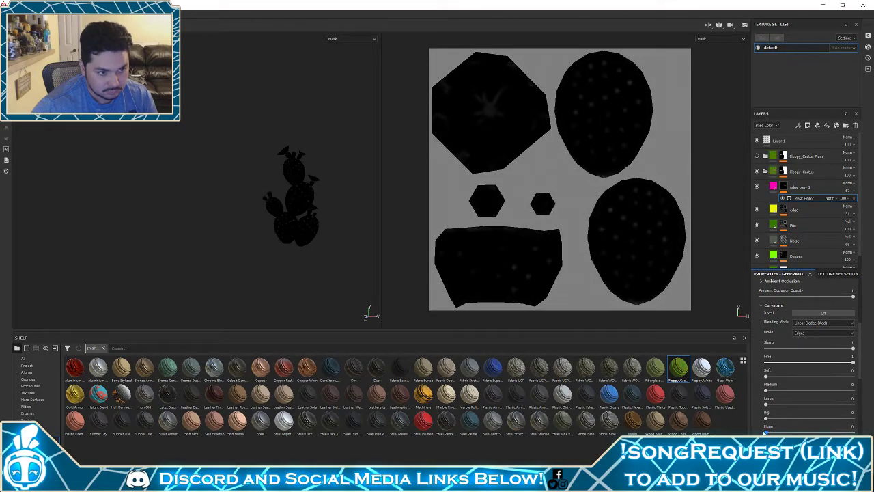
drag(780, 375, 853, 376)
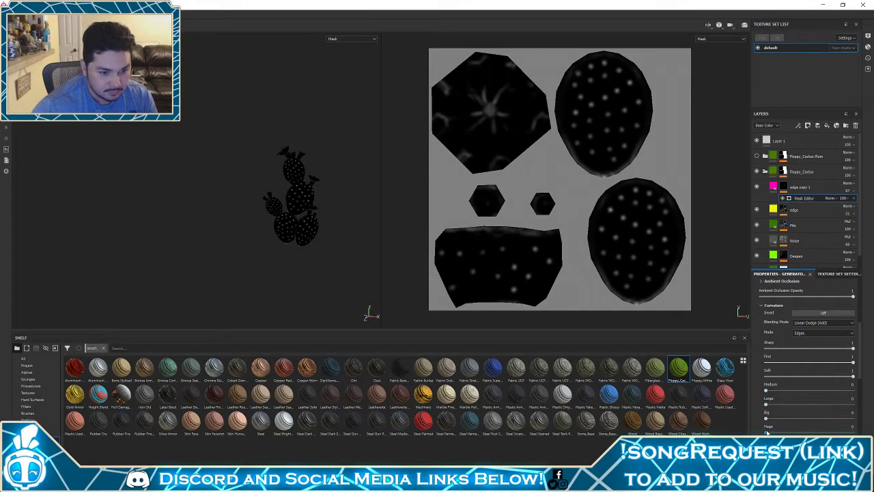
drag(765, 391, 696, 378)
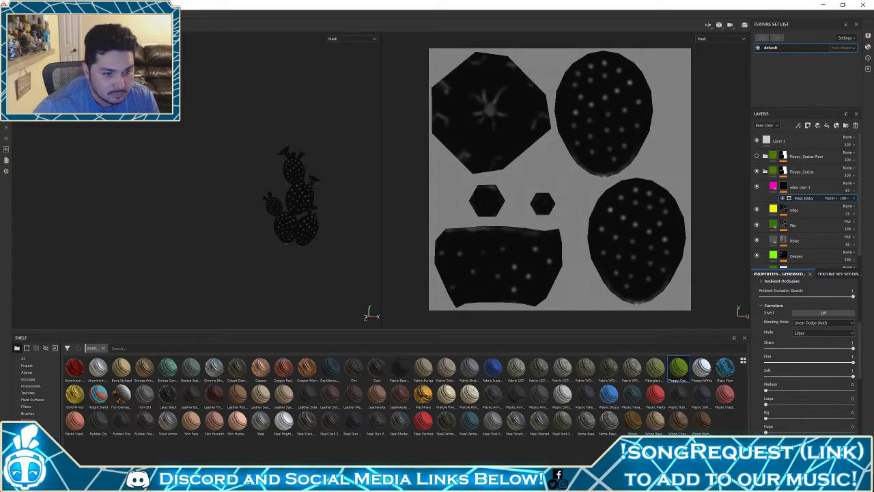
Return to the material view and examine the pink bumps on the pads from several angles and lighting directions
click(777, 188)
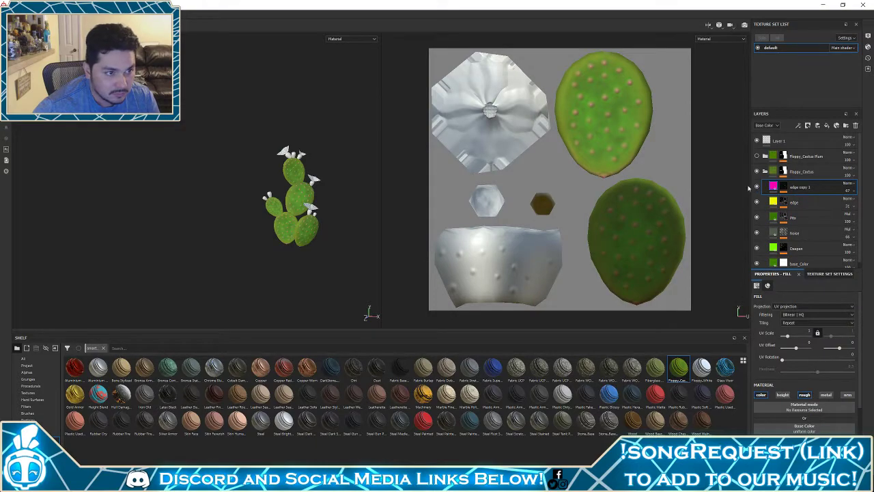
scroll(287, 212, up, 5)
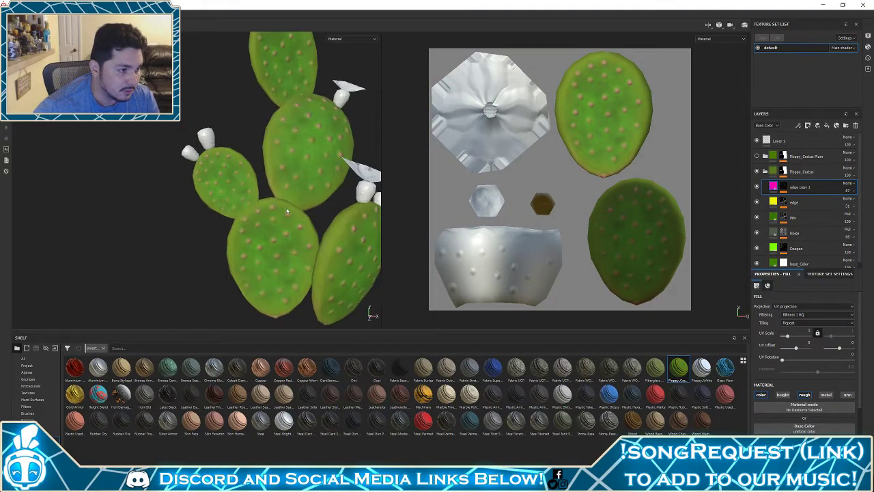
alt+drag(286, 212, 350, 213)
scroll(280, 209, down, 5)
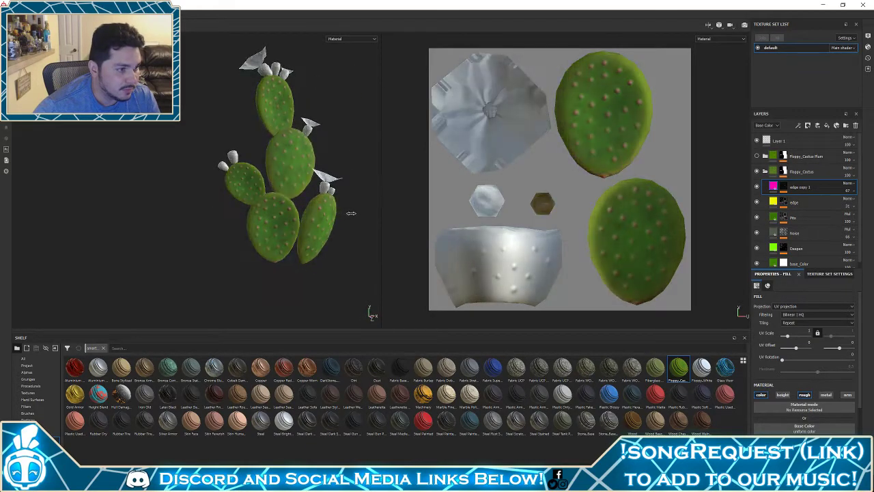
shift+right_drag(350, 213, 295, 206)
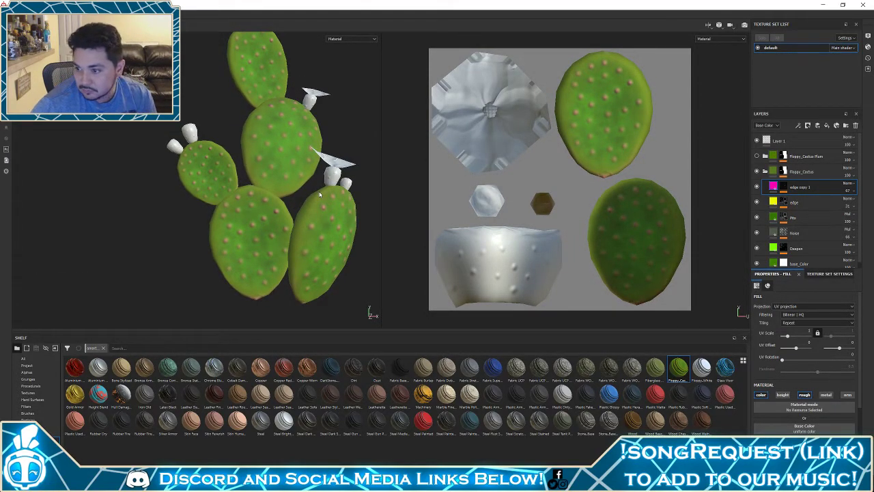
Lower the Global Blur in the copied edge layer's Mask Editor to 2.02 and test a Global Balance of 0.9
click(784, 187)
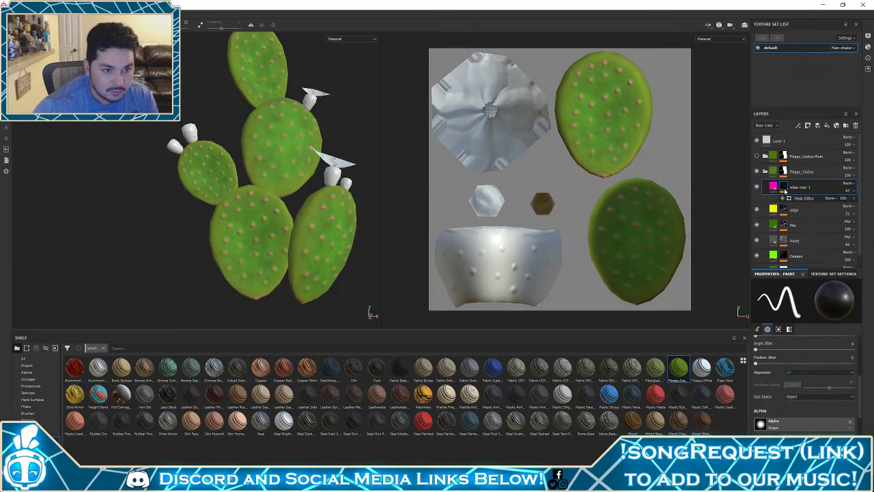
click(799, 198)
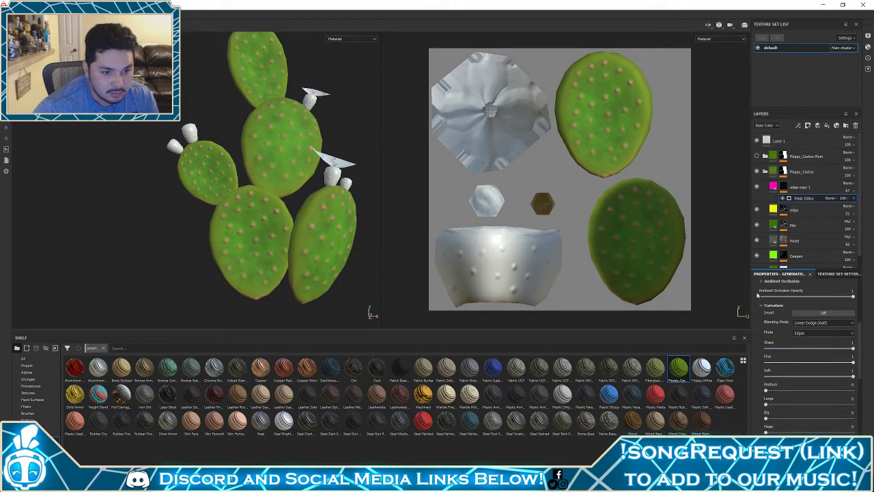
click(761, 304)
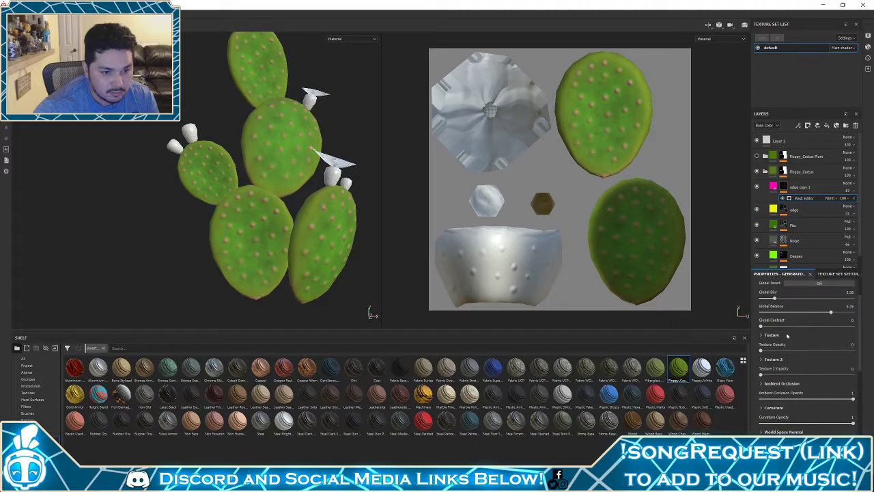
scroll(787, 335, up, 2)
drag(778, 340, 839, 354)
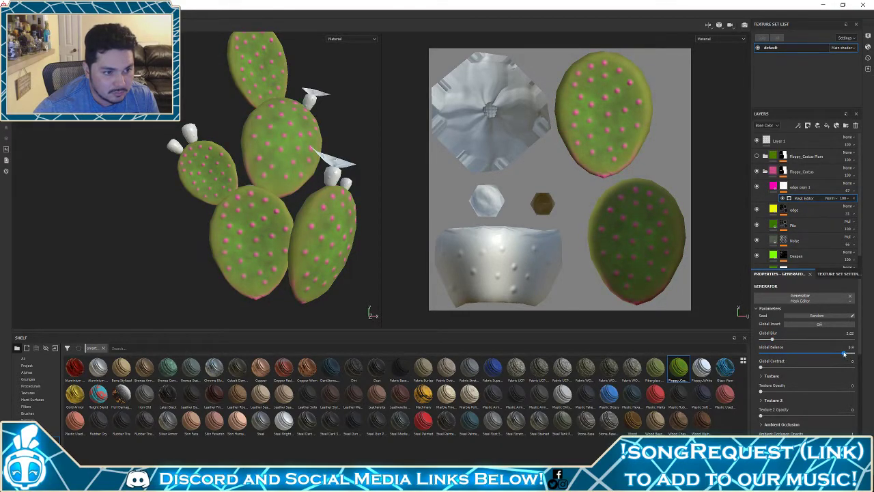
Display the copied edge layer's mask, keep Global Balance at 0.76 and set Ambient Occlusion Opacity to 0
click(784, 187)
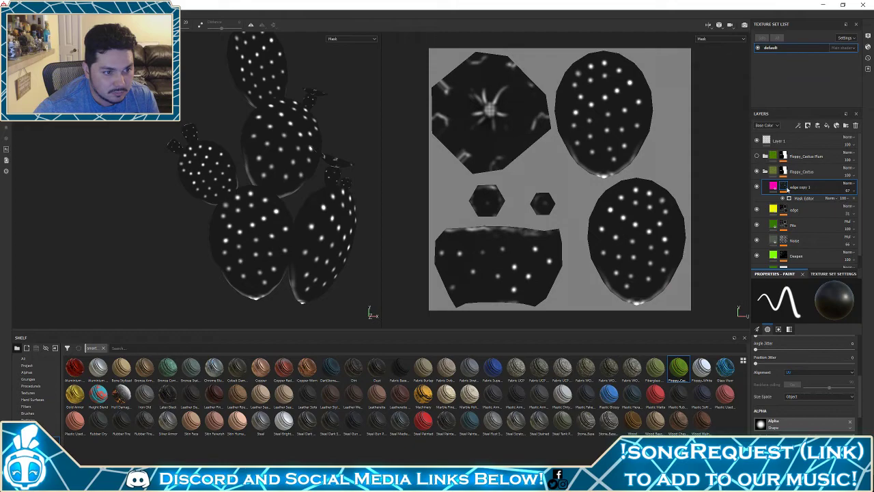
scroll(805, 356, up, 5)
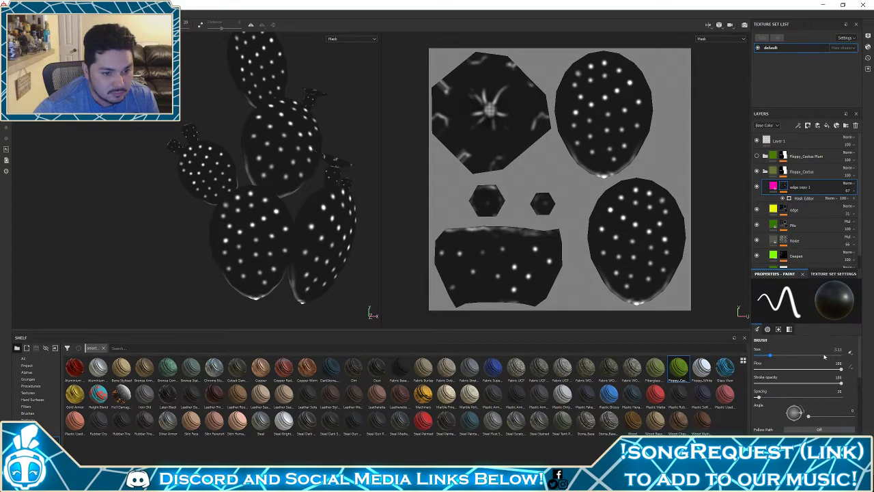
click(798, 198)
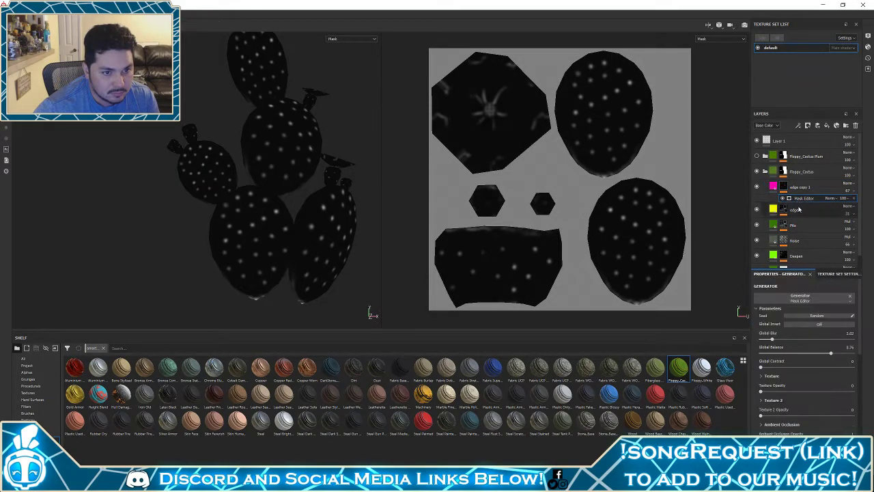
scroll(778, 379, down, 4)
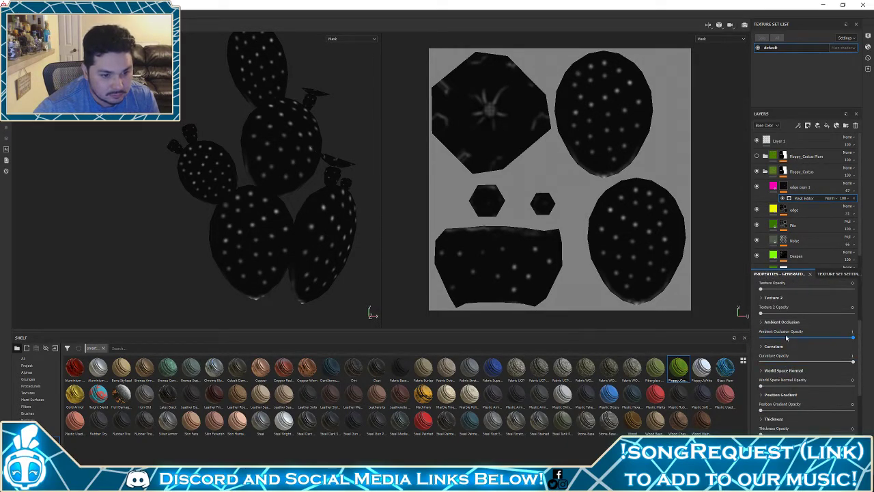
drag(786, 338, 749, 334)
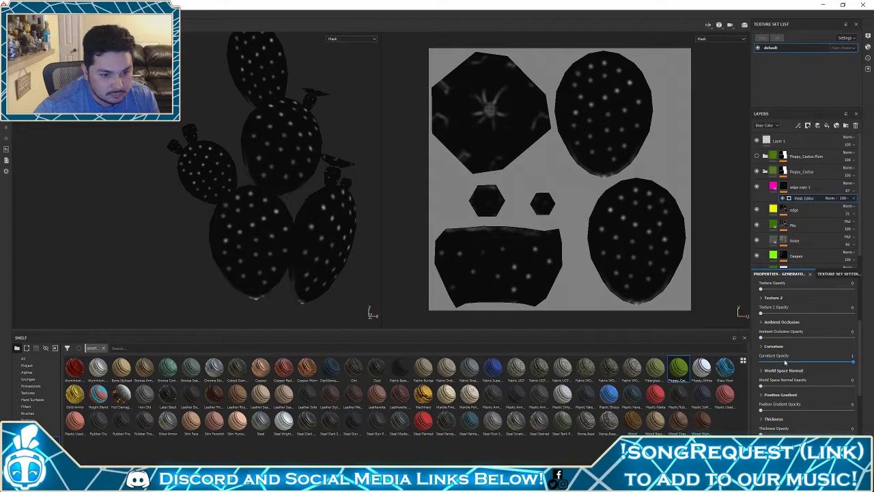
Test a Curvature Medium value of 0.24 in the mask and reset it to 0
click(760, 346)
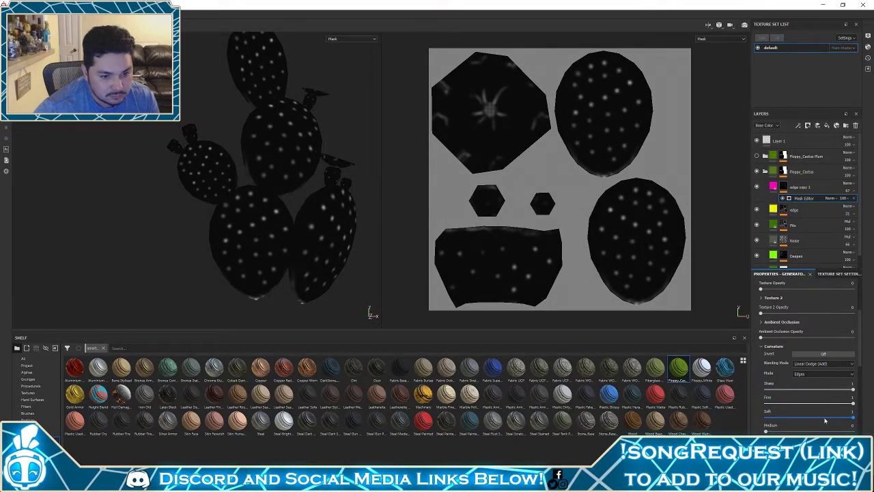
click(774, 432)
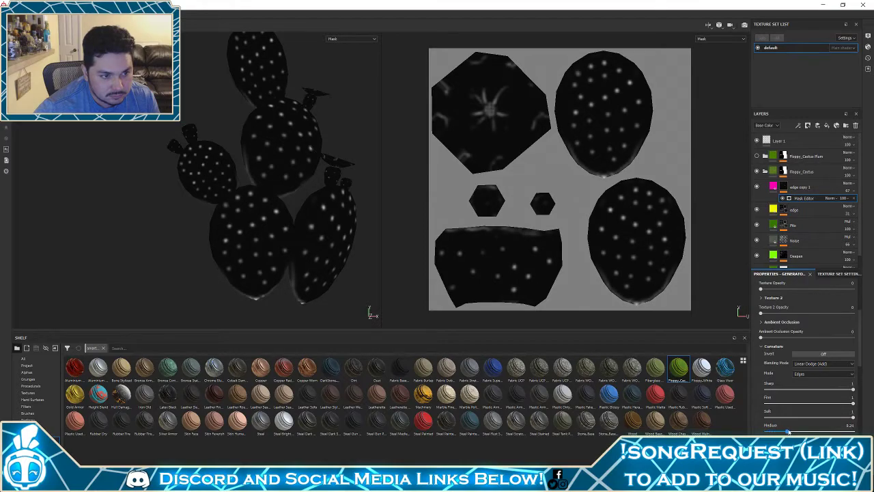
drag(789, 432, 744, 413)
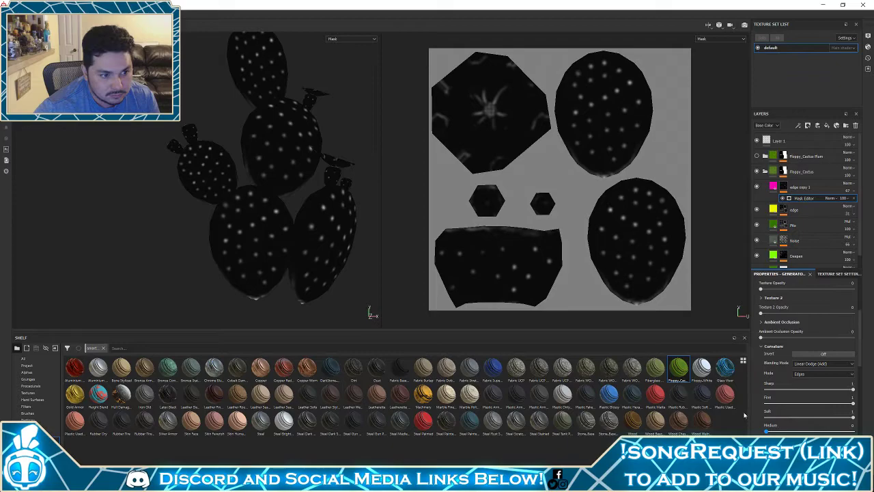
alt+drag(286, 163, 291, 190)
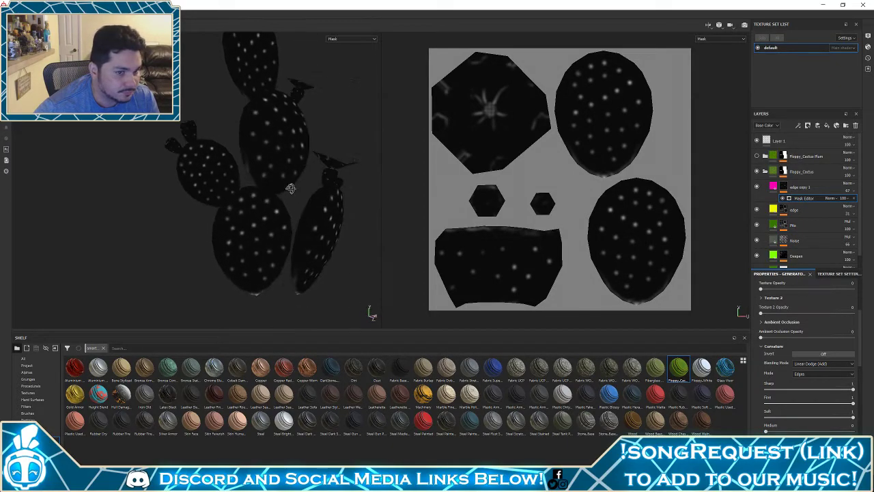
Return to the material view and try the Linear dodge (Add) and Multiply blending modes on the copied edge layer
mouse_move(774, 188)
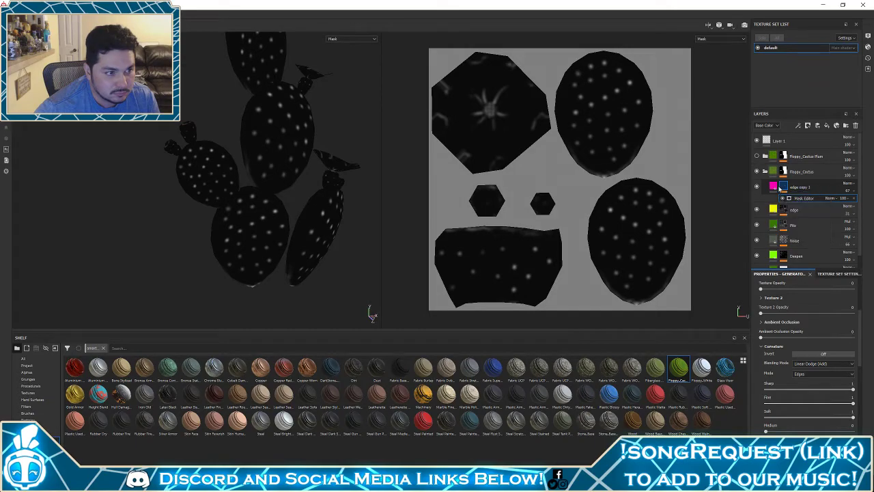
click(780, 189)
click(772, 188)
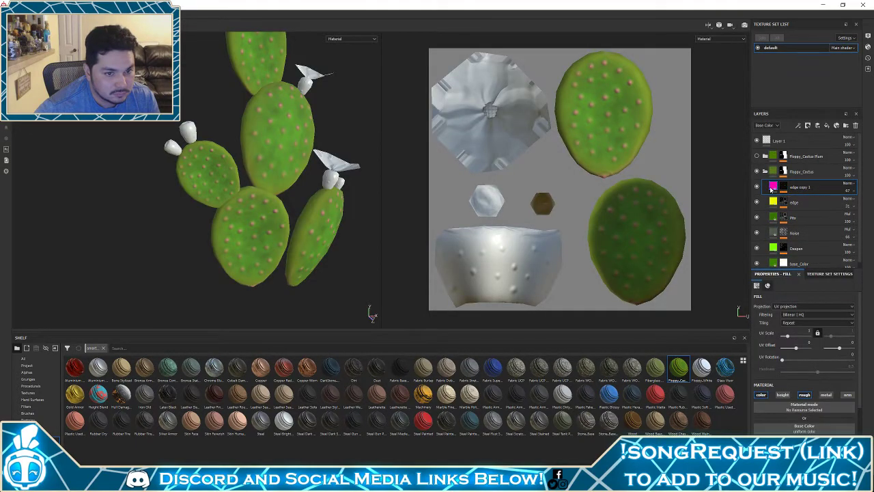
click(847, 185)
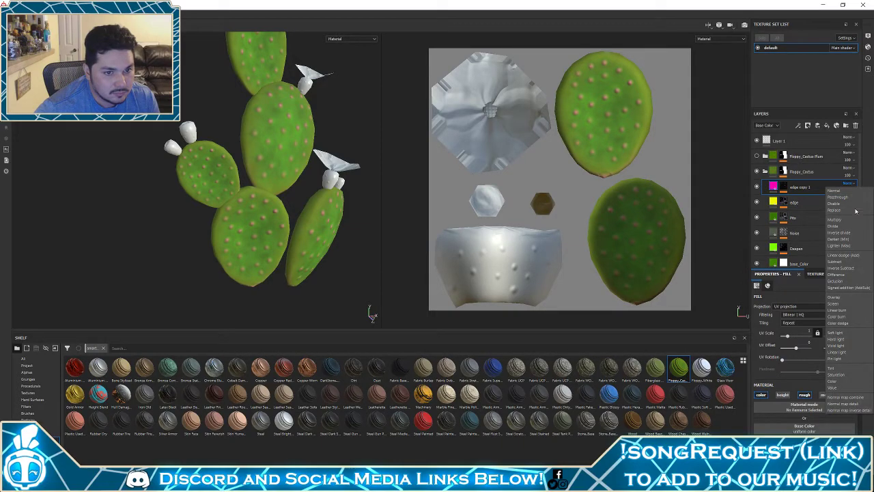
click(846, 255)
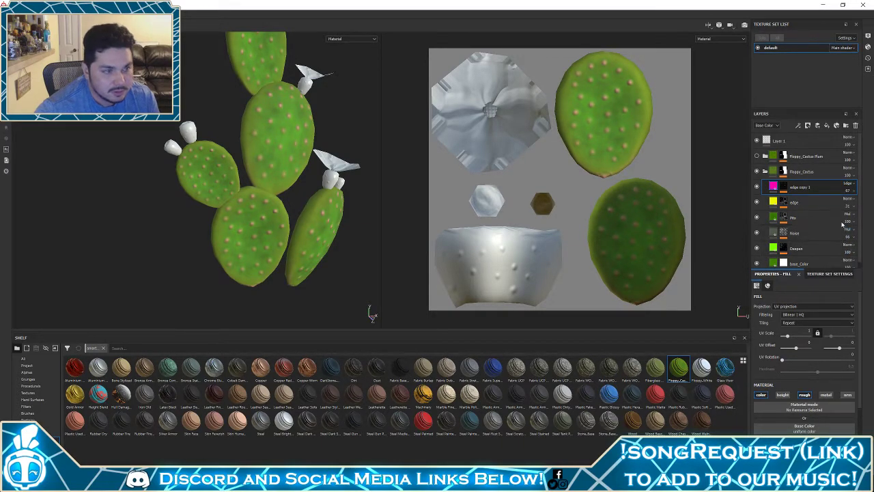
click(847, 184)
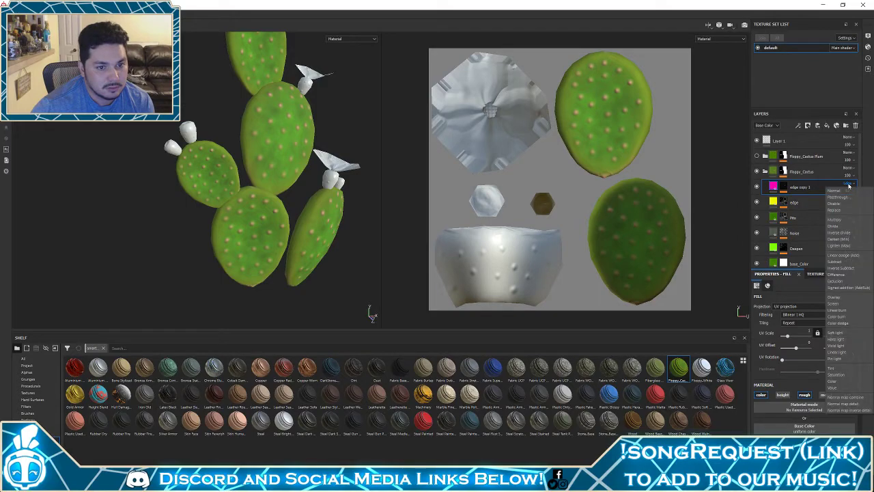
click(845, 222)
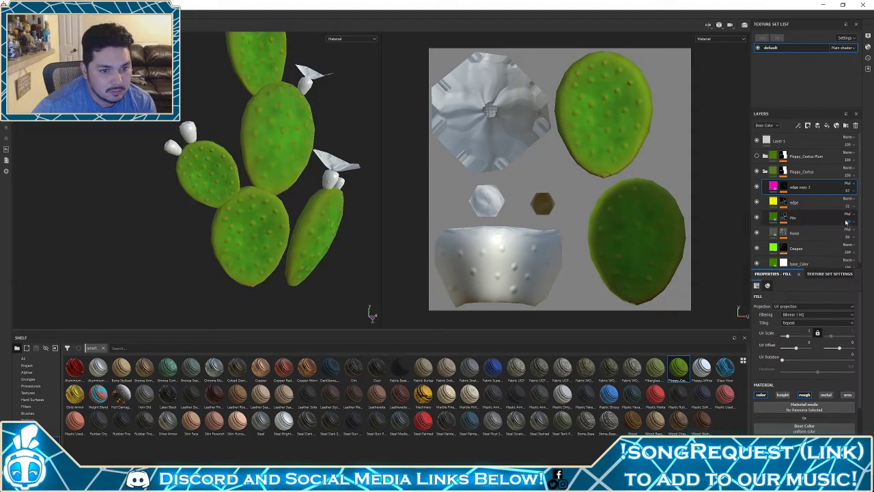
Test Overlay and Hard light blending on the copied edge layer and restore its Normal mode
click(850, 183)
click(845, 297)
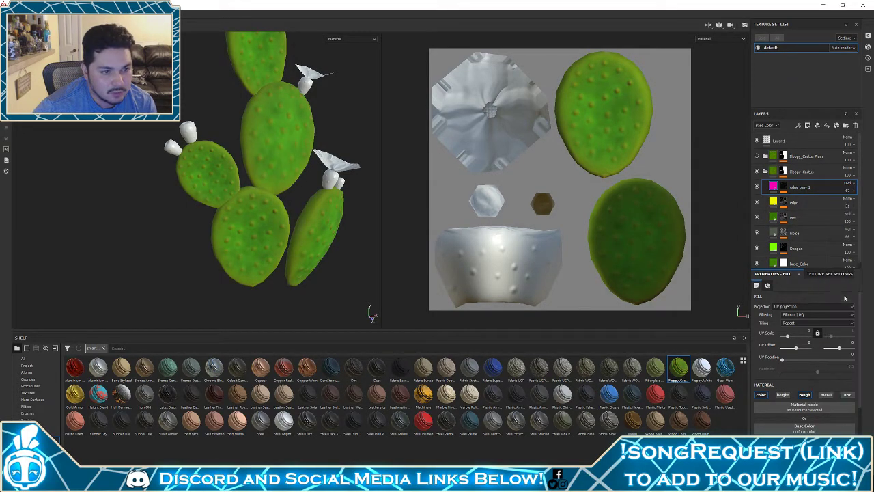
click(849, 185)
click(844, 303)
click(849, 184)
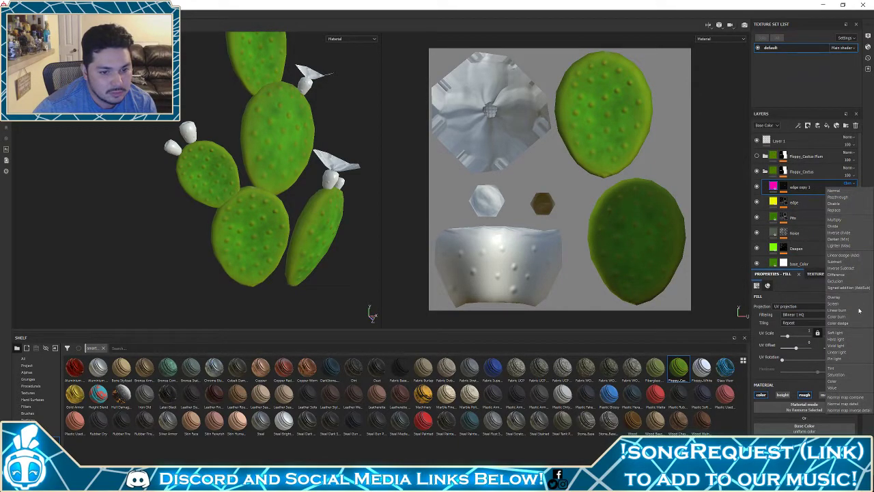
click(844, 338)
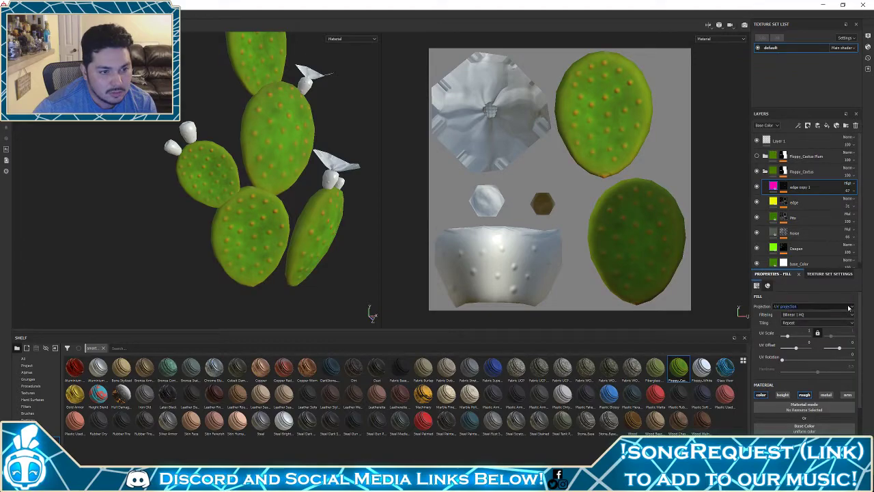
click(850, 184)
click(851, 194)
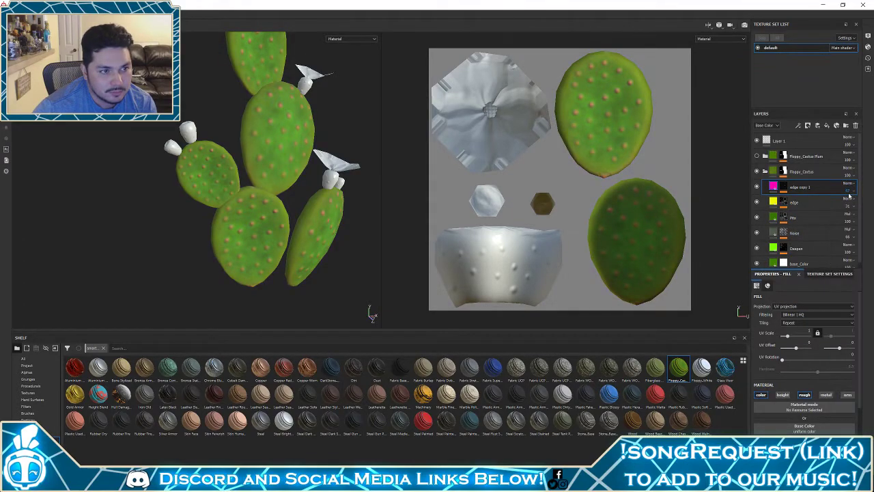
Shift the copied edge layer's base color from pink toward a bright magenta
click(804, 426)
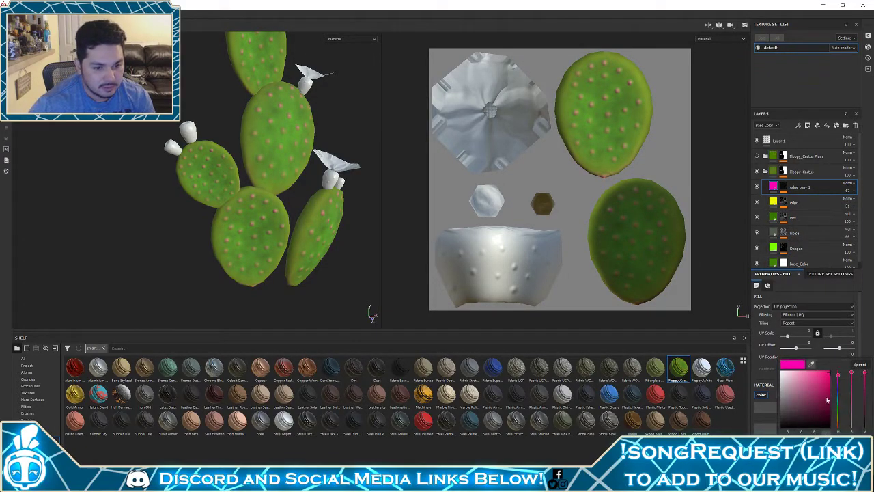
drag(826, 396, 839, 374)
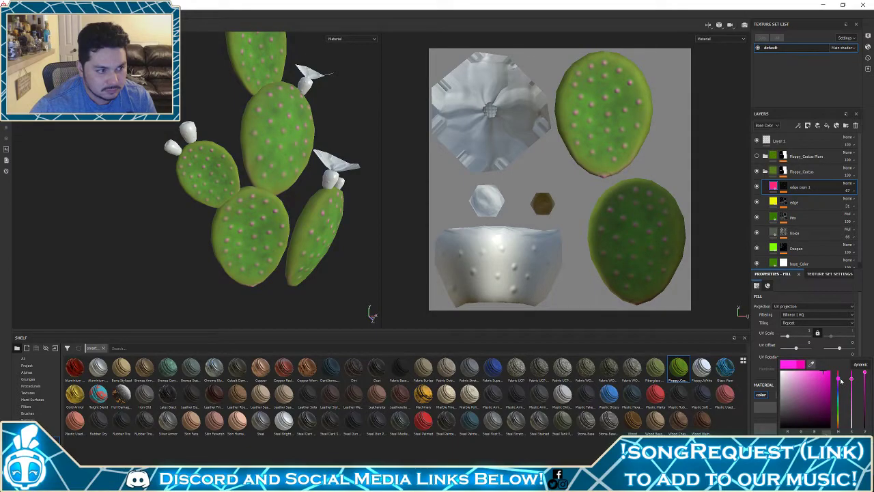
scroll(305, 199, up, 4)
scroll(305, 199, down, 9)
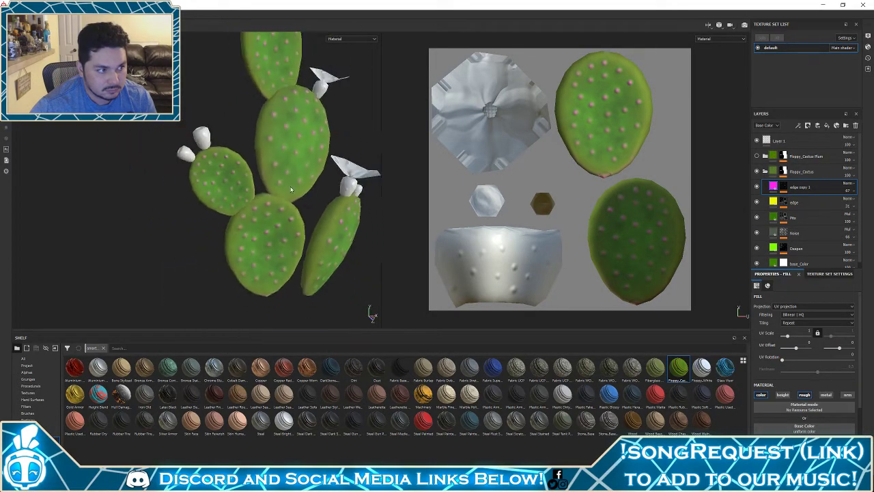
alt+drag(304, 199, 273, 161)
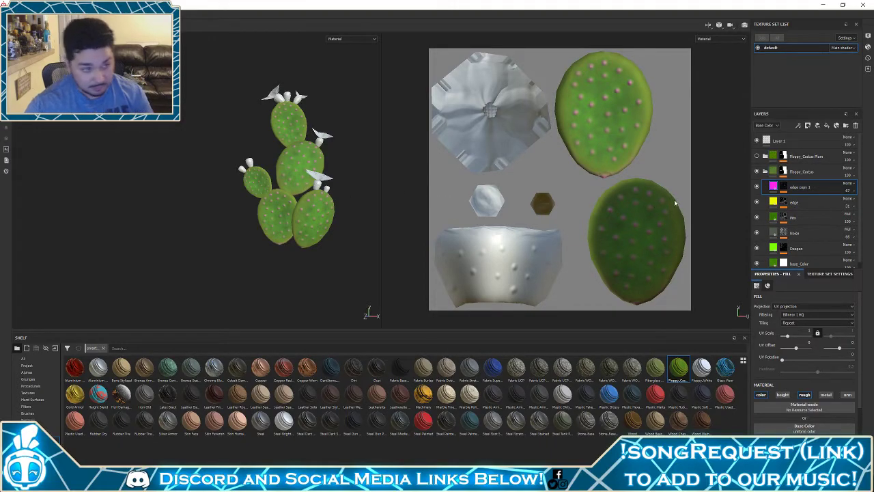
Examine the magenta bumps on the cactus from far away and up close under different lighting directions
scroll(289, 198, down, 4)
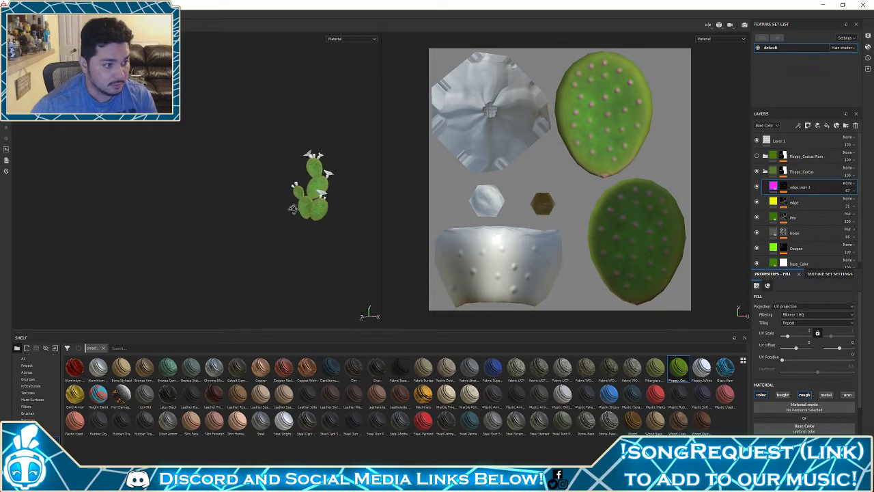
scroll(289, 198, up, 4)
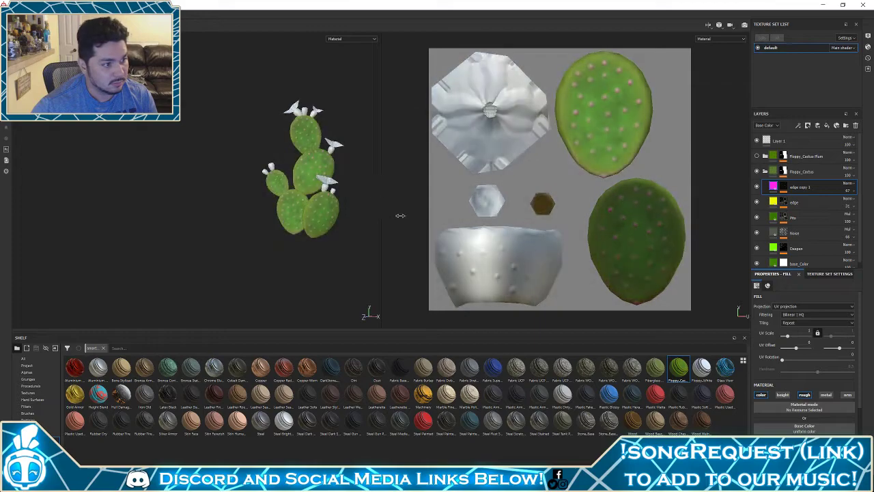
scroll(334, 220, down, 4)
mouse_move(334, 220)
alt+mouse_down()
mouse_move(344, 224)
mouse_move(330, 224)
alt+mouse_up()
shift+right_drag(329, 225, 317, 224)
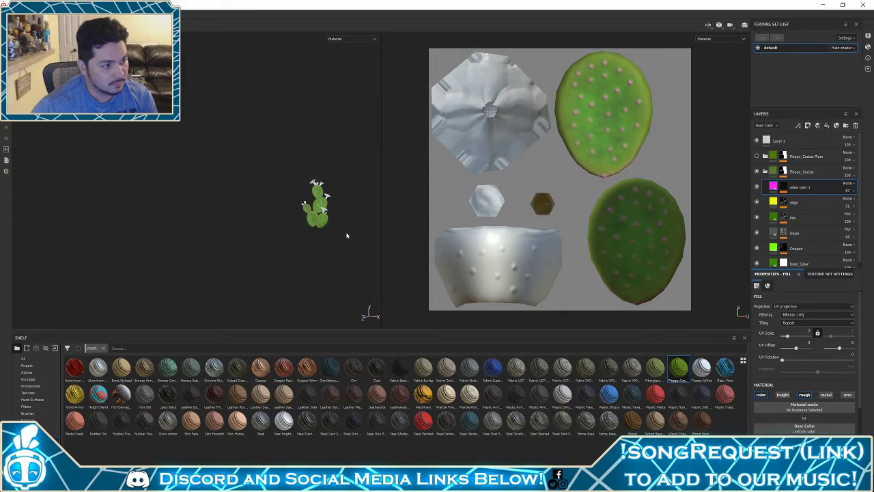
scroll(334, 232, up, 8)
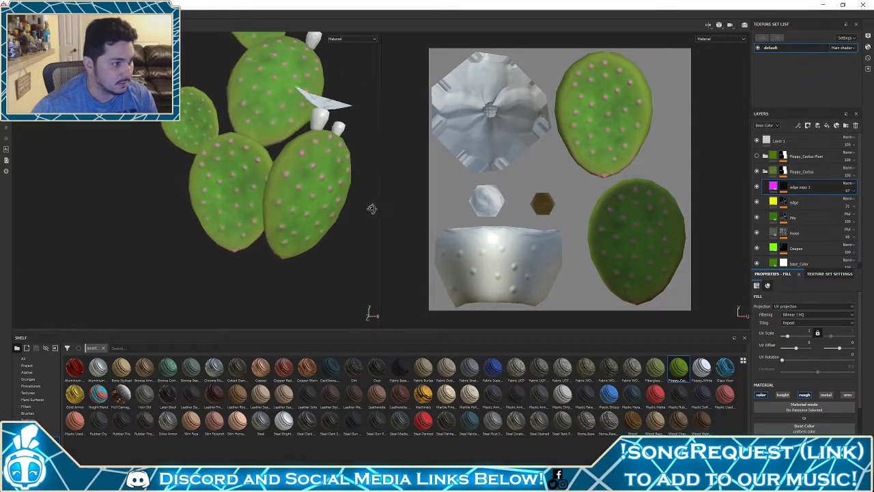
mouse_move(371, 208)
alt+mouse_down()
mouse_move(352, 219)
mouse_move(338, 211)
alt+mouse_up()
mouse_move(338, 211)
shift+right_down()
mouse_move(346, 219)
mouse_move(327, 219)
shift+right_up()
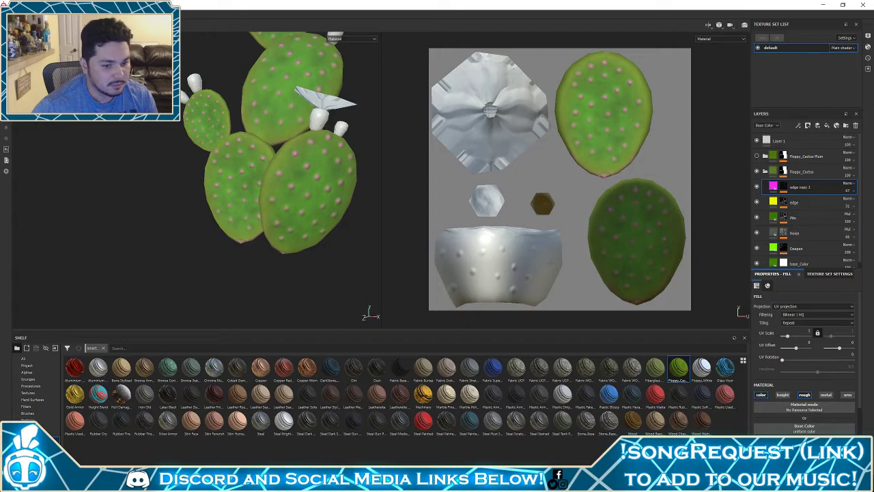
Darken the copied edge layer's base color to a deeper magenta and hide the layer to compare the cactus without it
click(804, 428)
drag(865, 403, 864, 377)
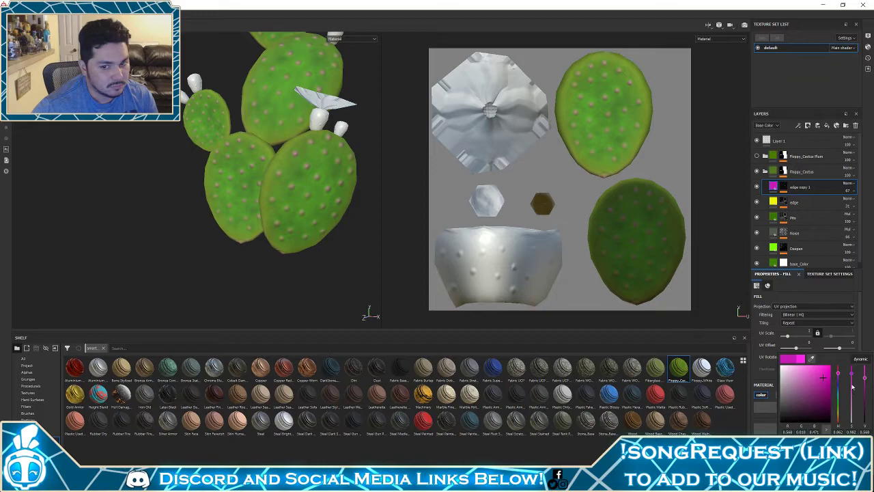
scroll(225, 175, down, 4)
mouse_move(217, 176)
alt+mouse_down()
mouse_move(233, 177)
mouse_move(222, 179)
alt+mouse_up()
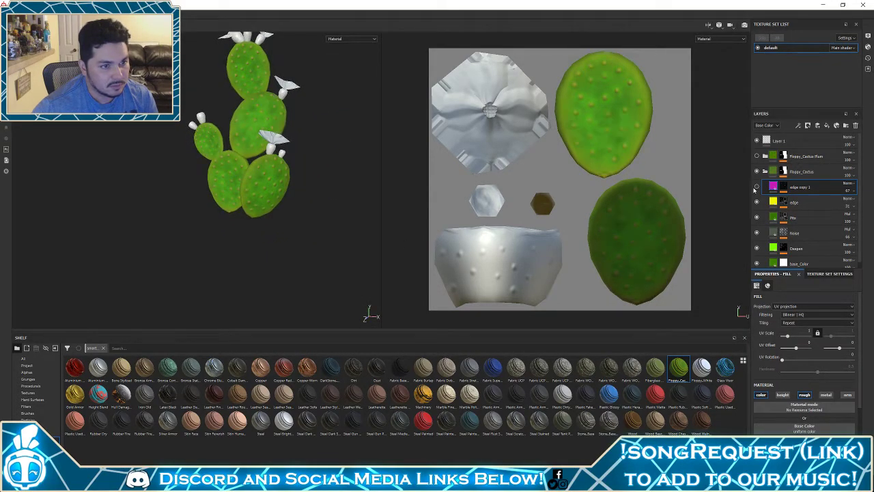
click(756, 186)
scroll(280, 164, down, 4)
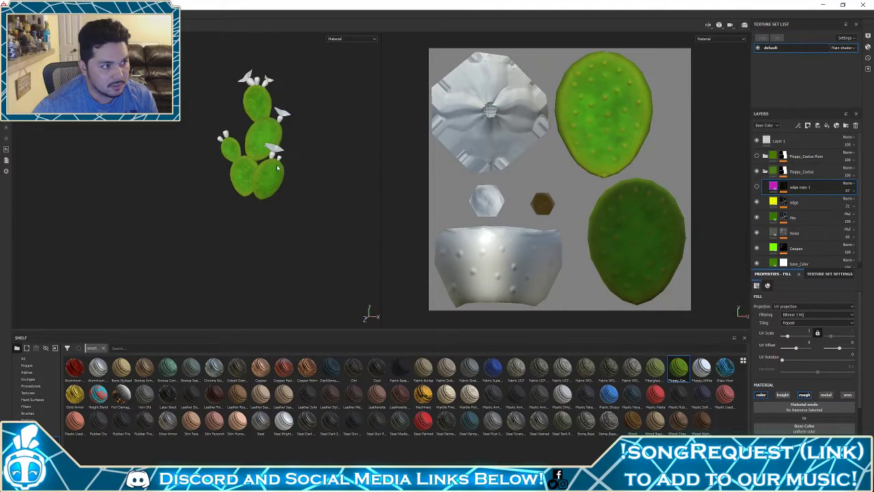
Show the copied edge layer again and change its base color from magenta to a dark green
mouse_move(278, 163)
alt+mouse_down()
mouse_move(307, 170)
mouse_move(251, 154)
alt+mouse_up()
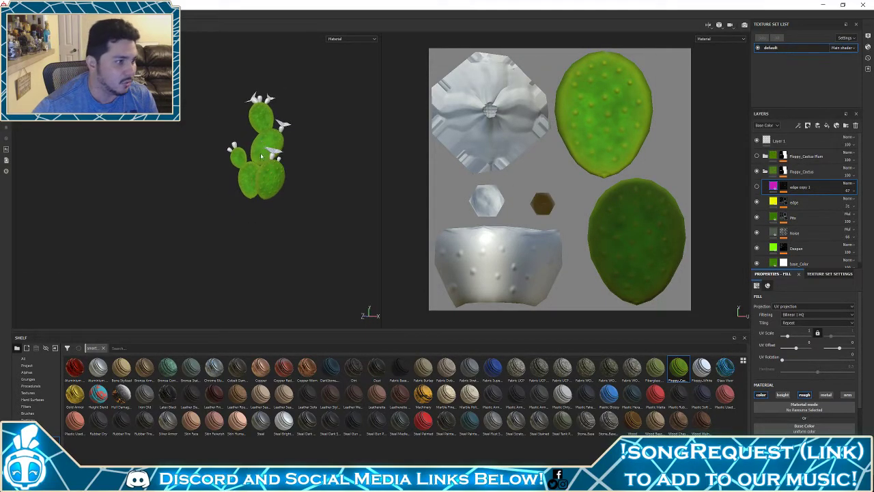
mouse_move(251, 154)
shift+right_down()
mouse_move(369, 161)
mouse_move(286, 170)
shift+right_up()
scroll(266, 170, up, 5)
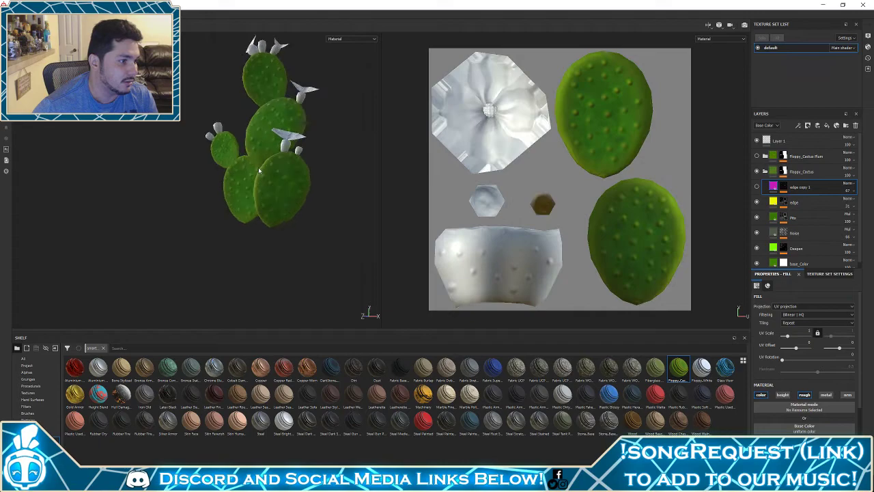
alt+drag(262, 170, 276, 177)
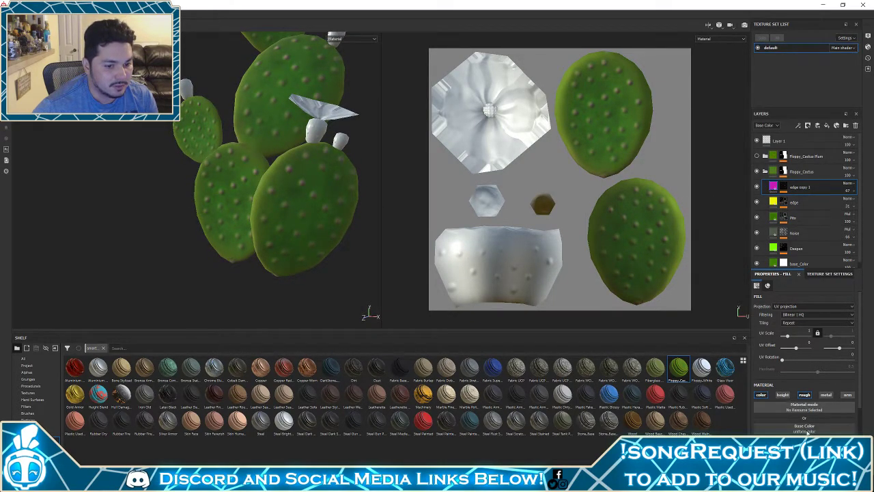
click(805, 427)
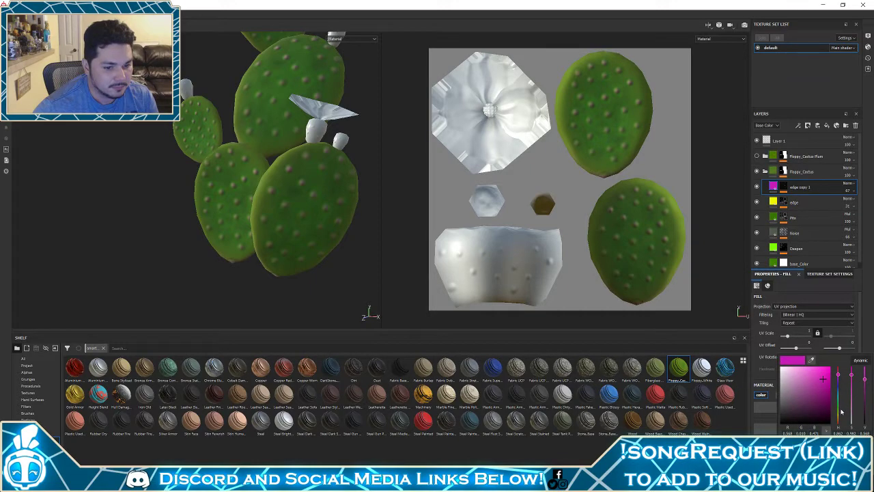
click(839, 403)
drag(819, 402, 852, 404)
shift+right_drag(334, 247, 355, 225)
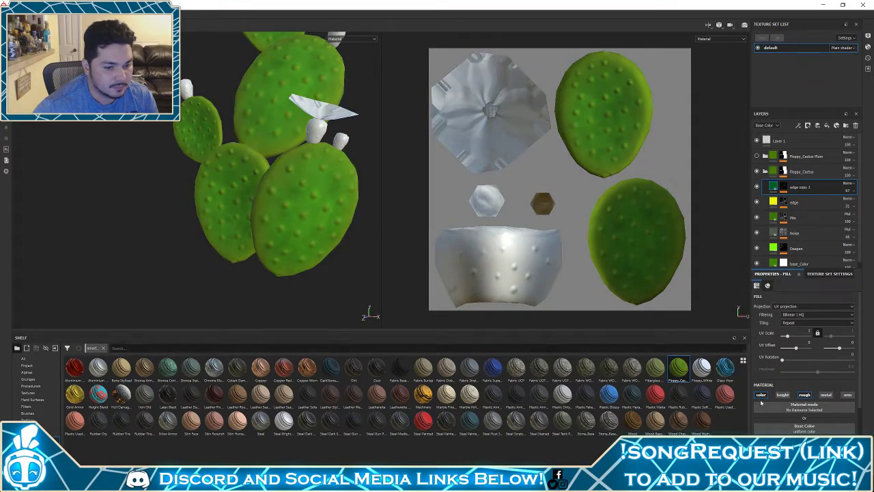
Mute the copied edge layer's green base color and raise the layer's opacity to 100
click(804, 427)
click(842, 403)
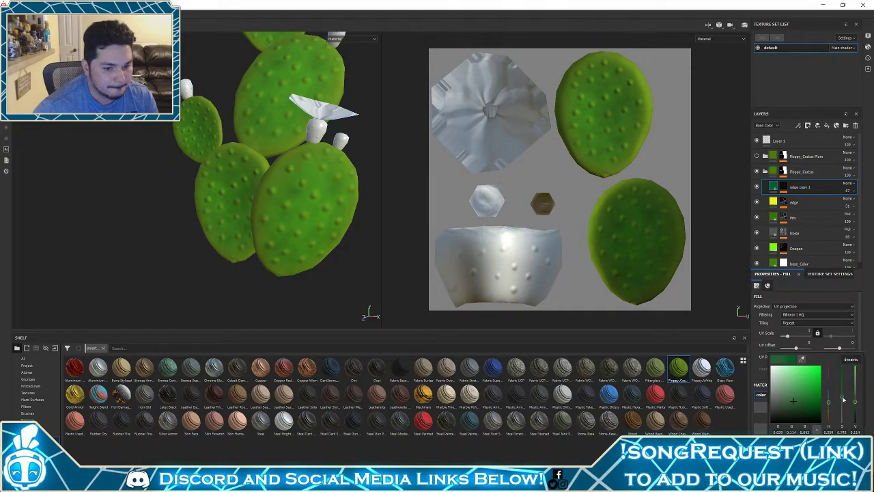
click(851, 192)
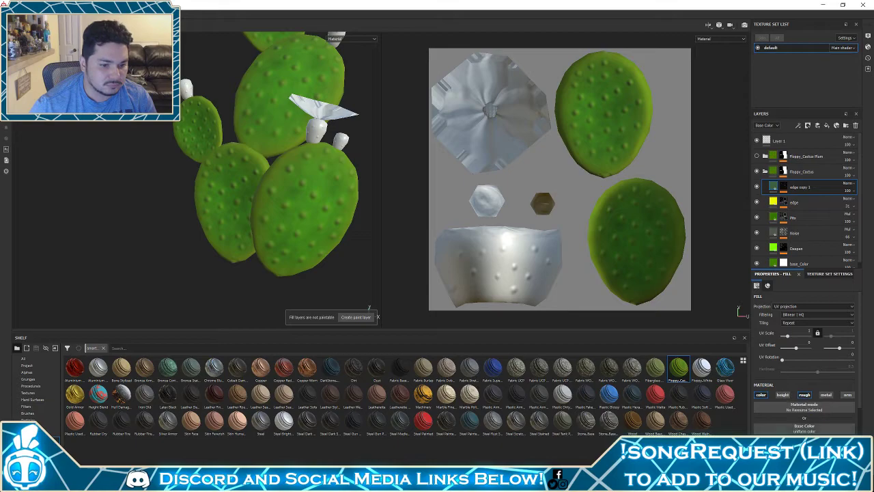
Change the copied edge layer's base color to a bright violet and inspect the bumps from near and far
click(804, 427)
mouse_move(838, 377)
mouse_down()
mouse_move(843, 370)
mouse_move(848, 382)
mouse_up()
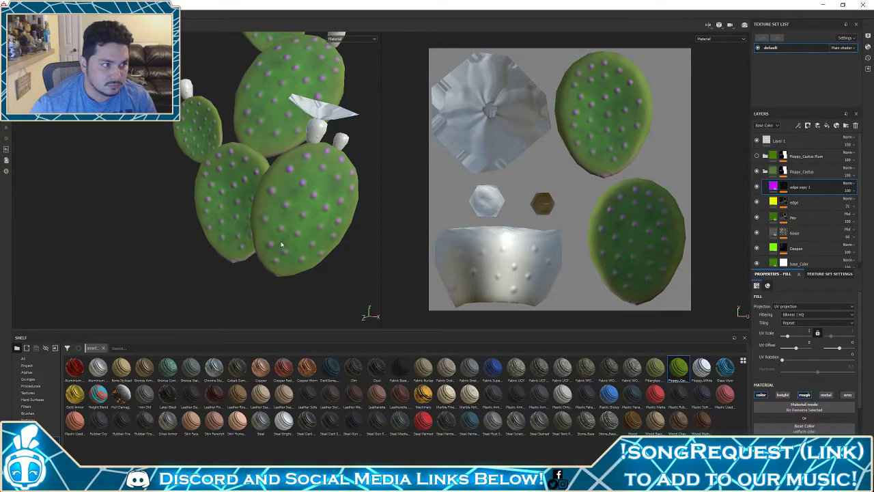
mouse_move(281, 243)
alt+mouse_down()
mouse_move(313, 226)
mouse_move(276, 228)
alt+mouse_up()
scroll(308, 231, up, 5)
scroll(305, 231, down, 6)
scroll(304, 230, down, 6)
scroll(275, 228, up, 5)
scroll(275, 228, up, 1)
shift+right_drag(275, 228, 300, 204)
Preview the copied edge layer's mask and leave only the color channel active in its fill
alt+click(785, 187)
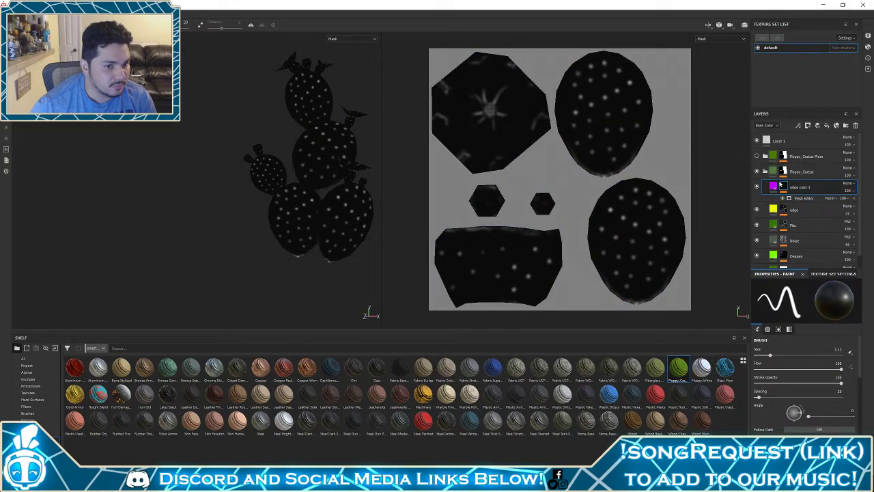
click(773, 186)
click(757, 187)
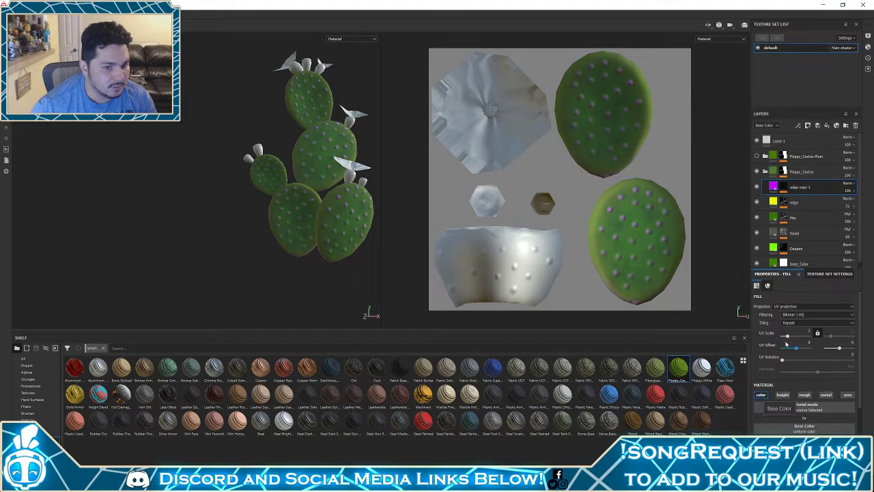
In the copied edge layer's Mask Editor, set Ambient Occlusion Opacity to 1, Global Blur to about 1.4 and Global Contrast to 0.27
click(784, 188)
alt+click(785, 189)
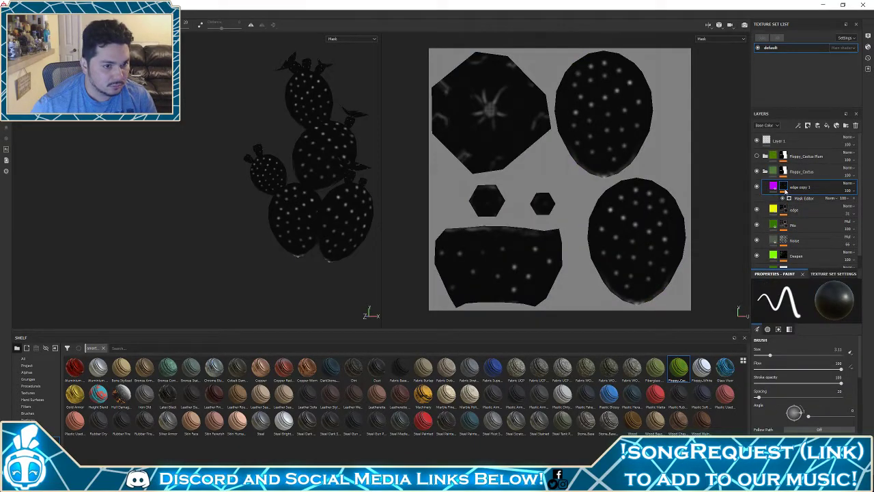
mouse_move(785, 191)
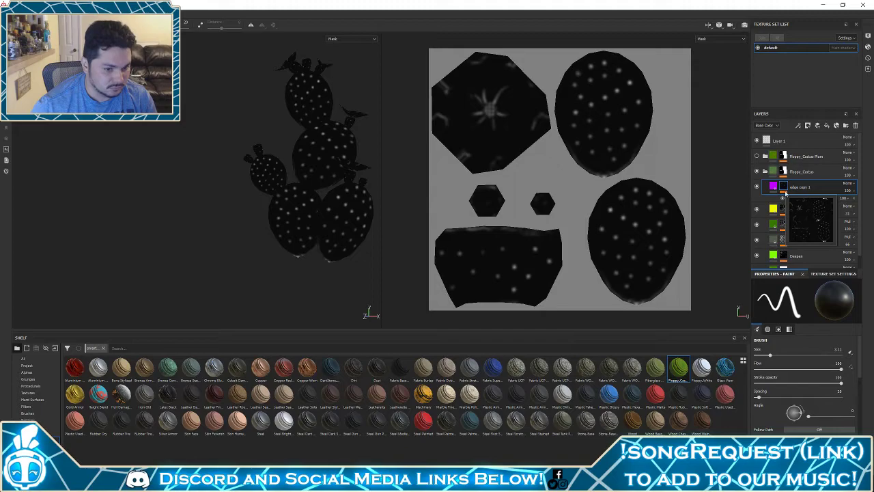
click(804, 198)
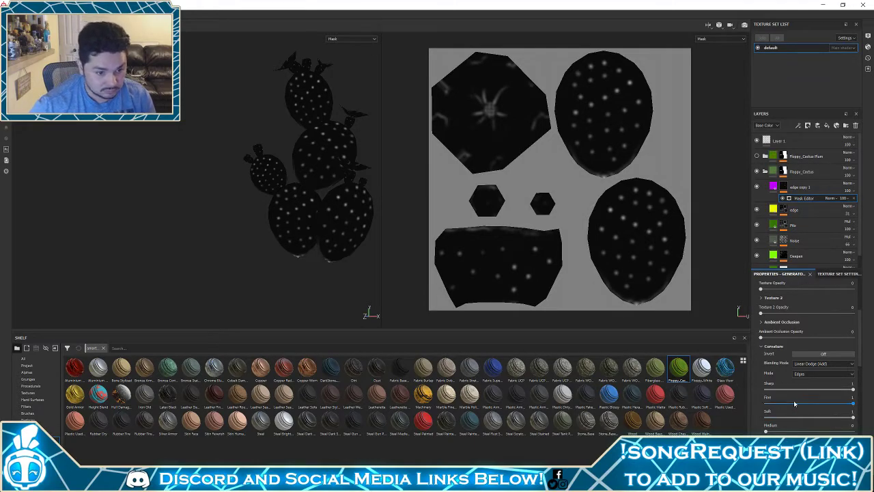
drag(761, 338, 853, 337)
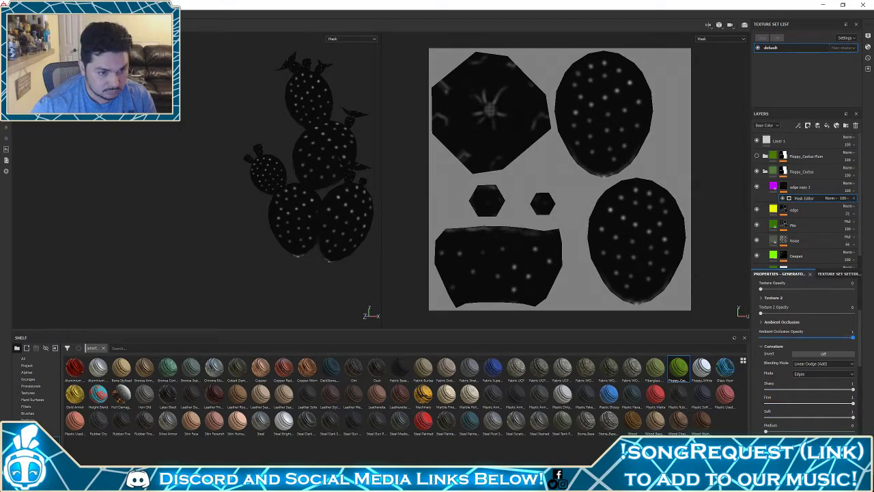
scroll(775, 292, up, 3)
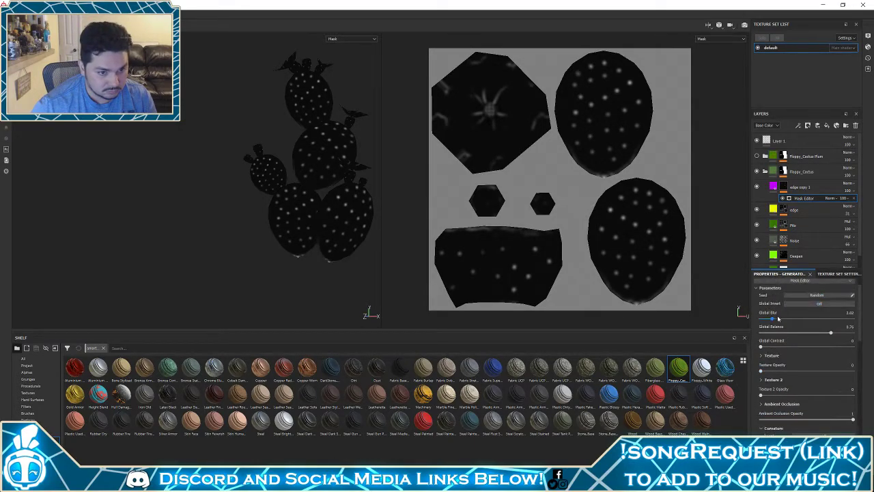
mouse_move(778, 318)
mouse_down()
mouse_move(760, 320)
mouse_move(769, 322)
mouse_up()
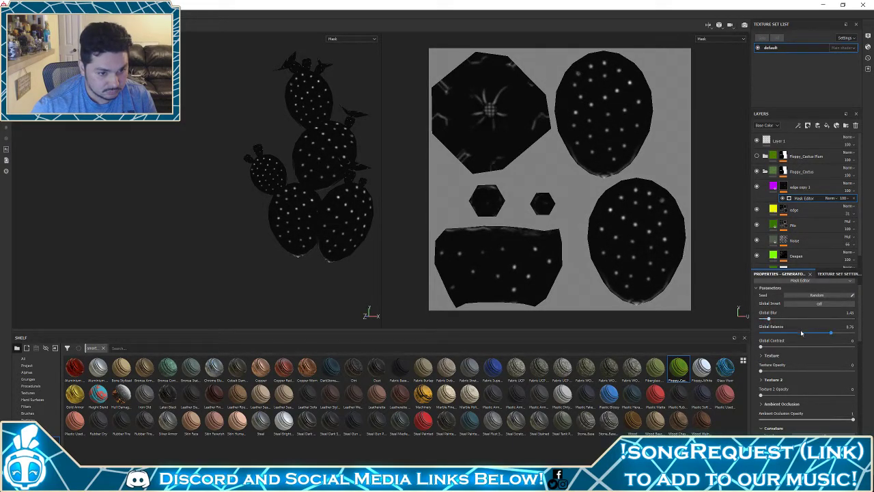
mouse_move(830, 332)
mouse_down()
mouse_move(847, 332)
mouse_move(830, 332)
mouse_up()
mouse_move(777, 349)
mouse_down()
mouse_move(796, 348)
mouse_move(779, 346)
mouse_up()
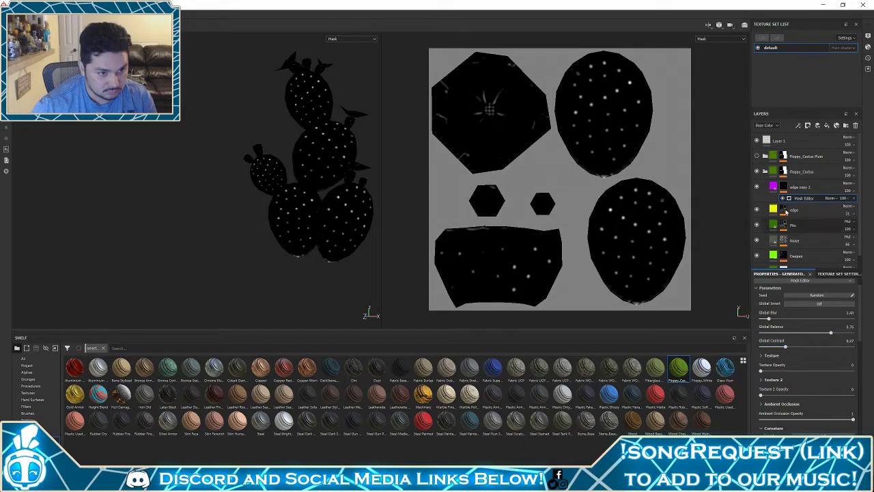
click(772, 187)
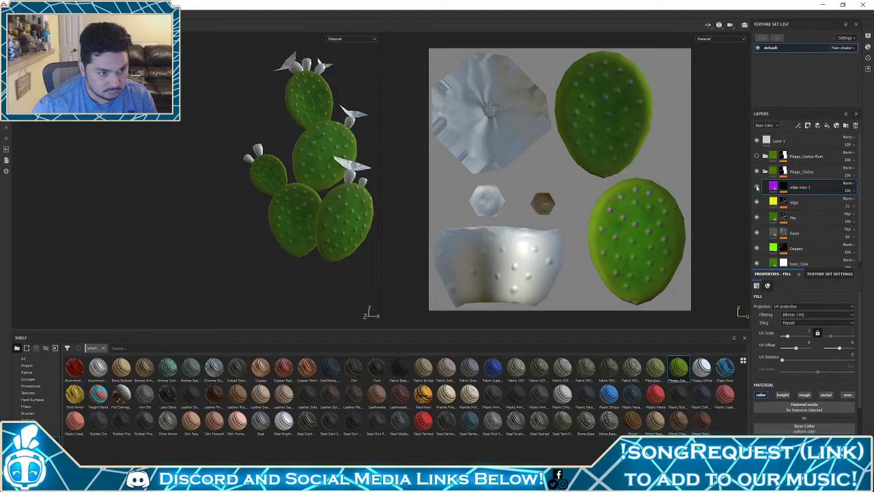
mouse_move(342, 221)
alt+mouse_down()
mouse_move(190, 208)
mouse_move(169, 219)
mouse_move(258, 226)
mouse_move(350, 213)
alt+mouse_up()
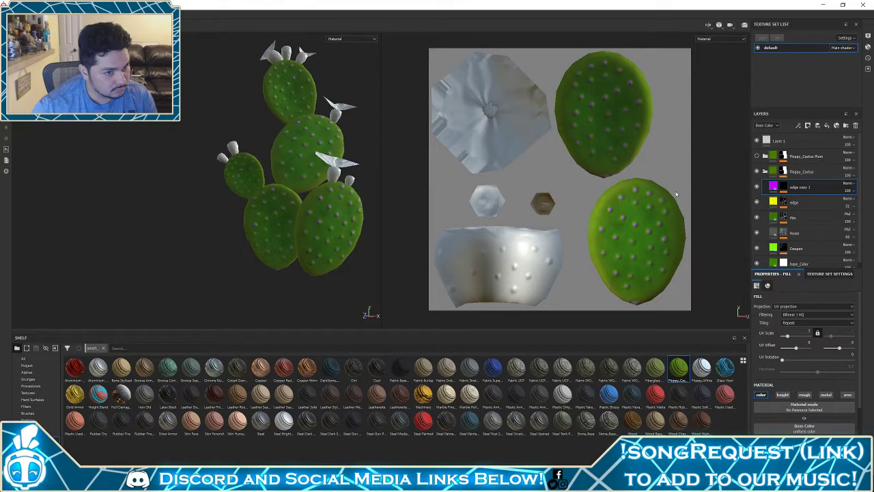
Collapse the Floppy_Cactus folder, show the Floppy_Cactus Plum folder and display its mask
click(764, 171)
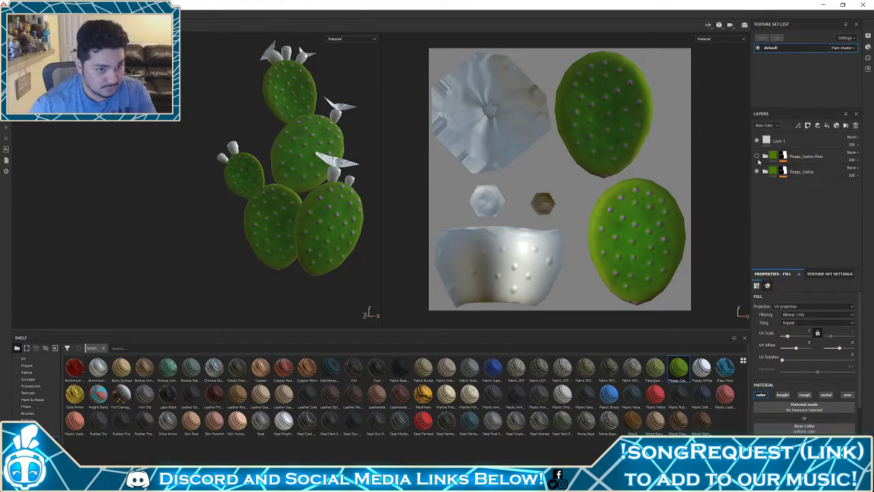
click(756, 156)
alt+click(783, 157)
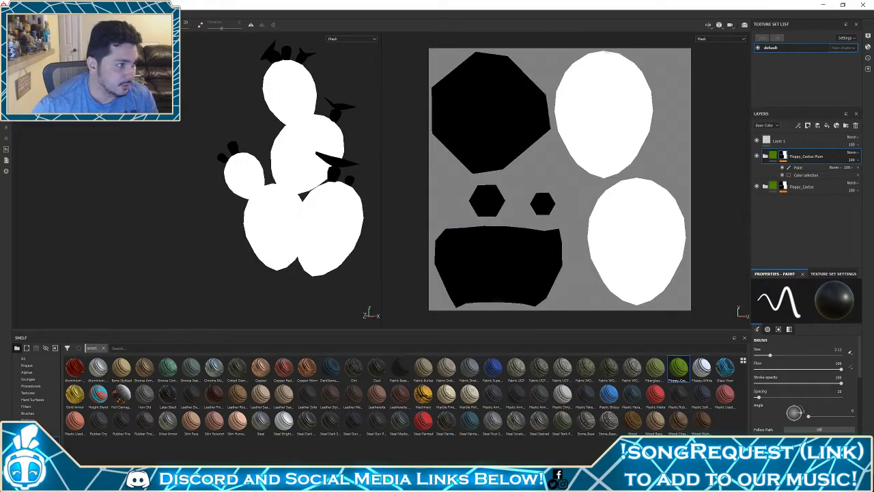
key(x)
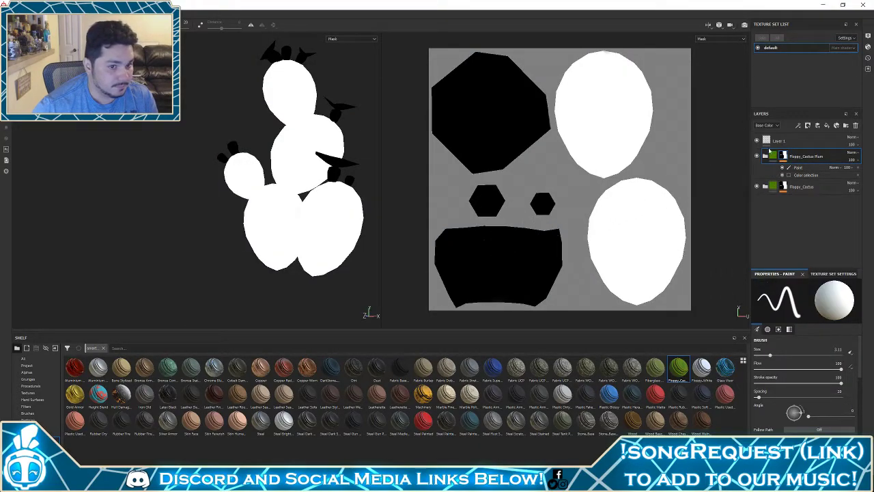
Try re-picking the mask color from a pad, and delete the paint effect from the Floppy_Cactus Plum mask
click(808, 176)
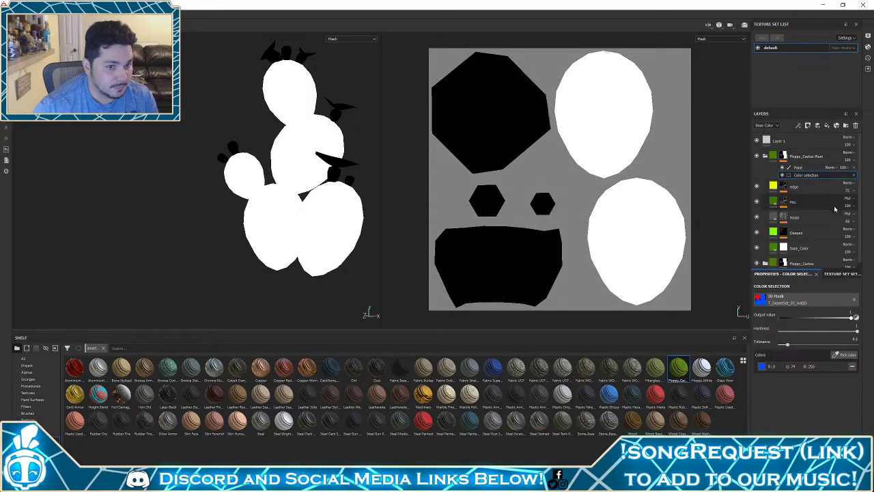
click(854, 356)
click(591, 100)
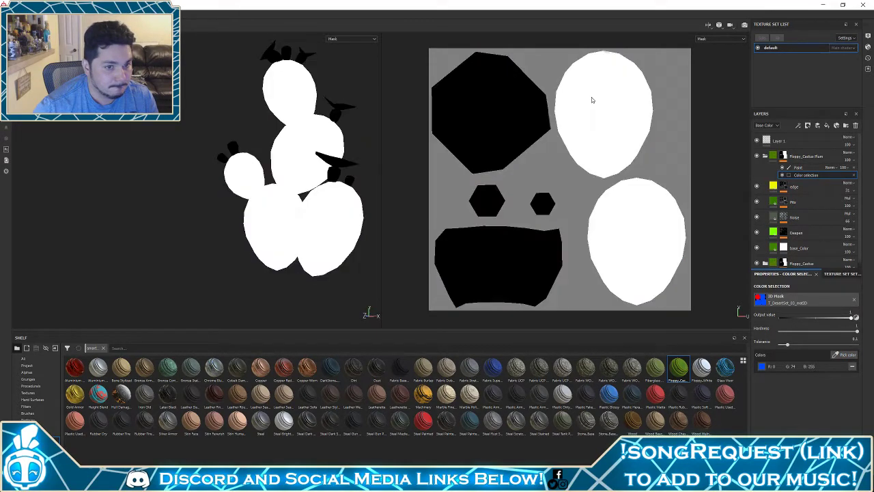
click(809, 169)
key(Delete)
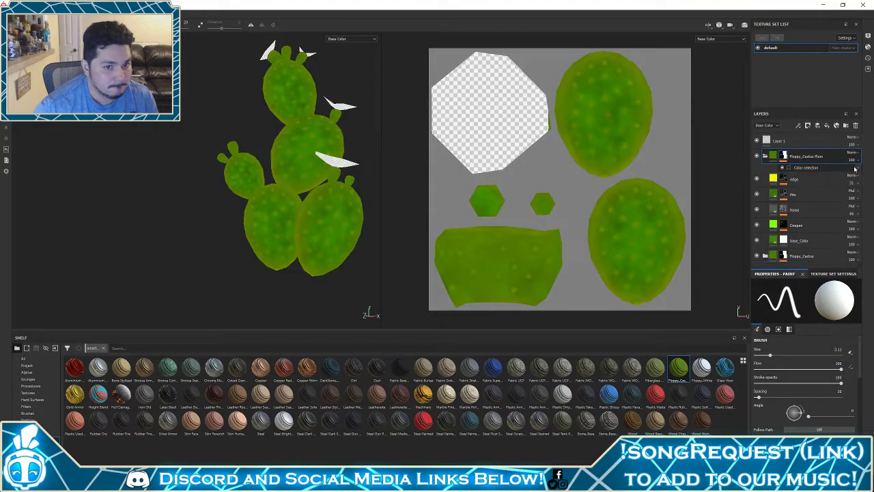
click(807, 169)
alt+click(783, 157)
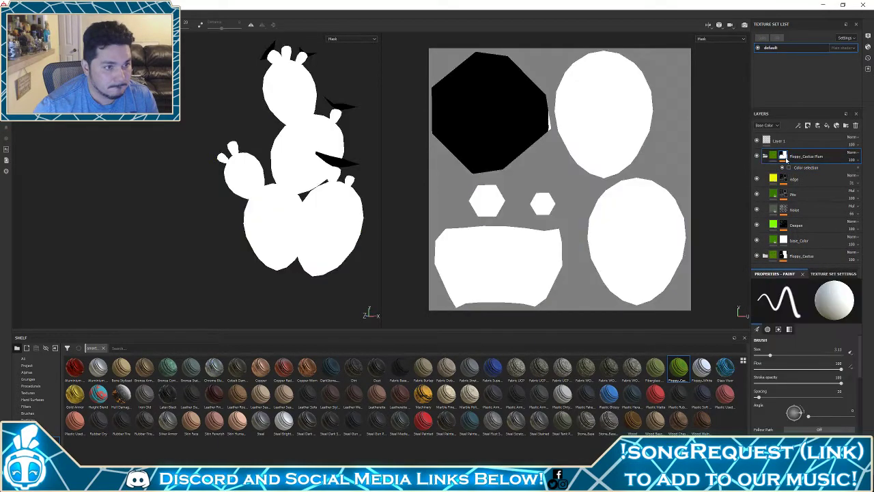
Add a new paint effect above the mask's color selection and paint both pads out of the mask with a brush of size 14.21
click(797, 169)
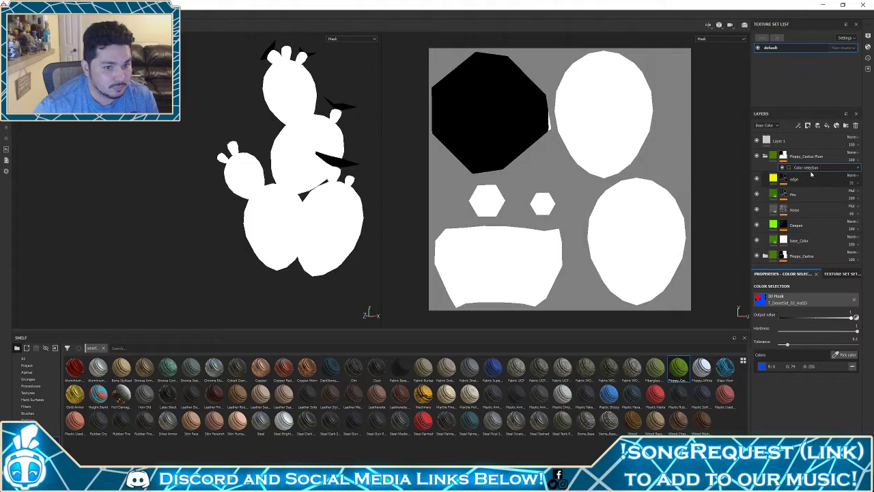
right_click(812, 169)
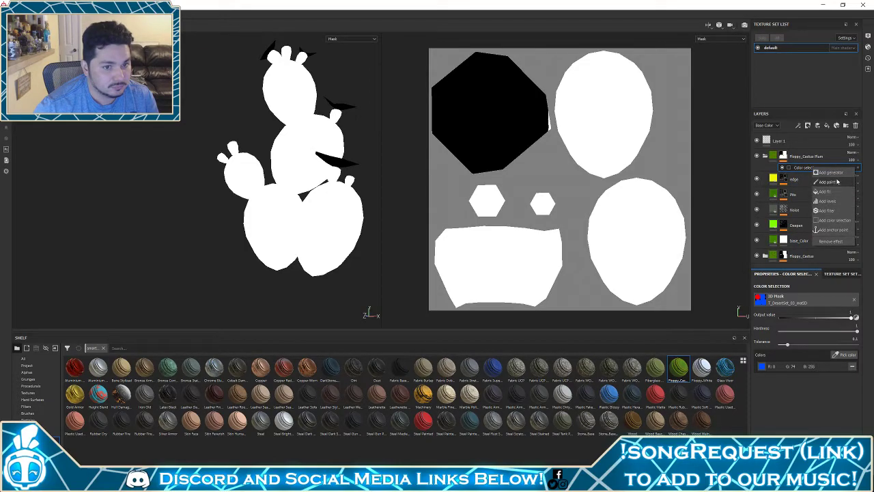
click(838, 182)
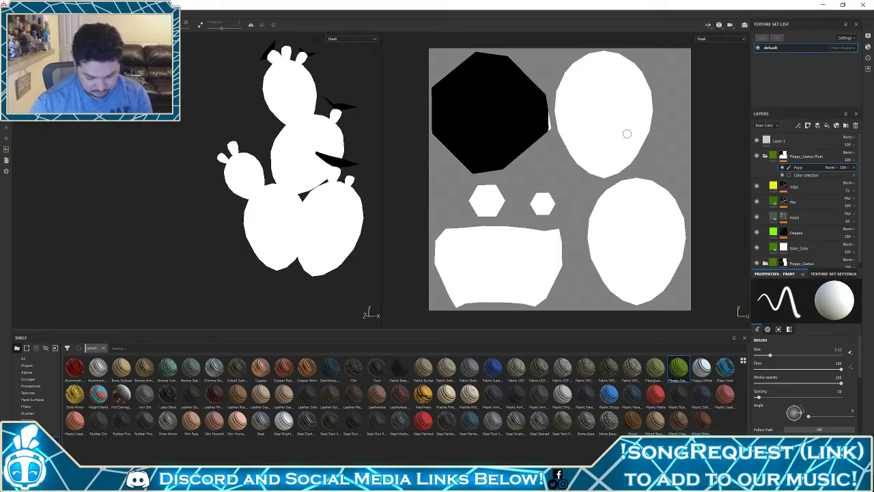
key(])
key(])
key(])
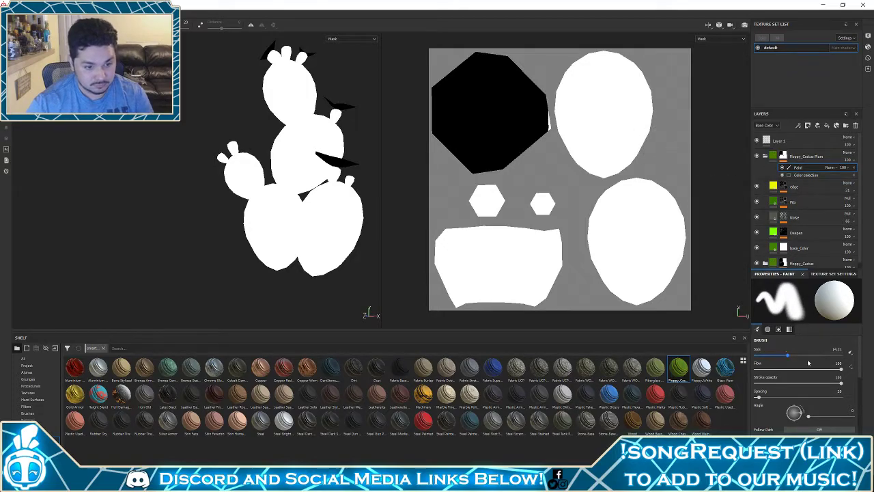
scroll(803, 387, down, 3)
scroll(801, 386, up, 3)
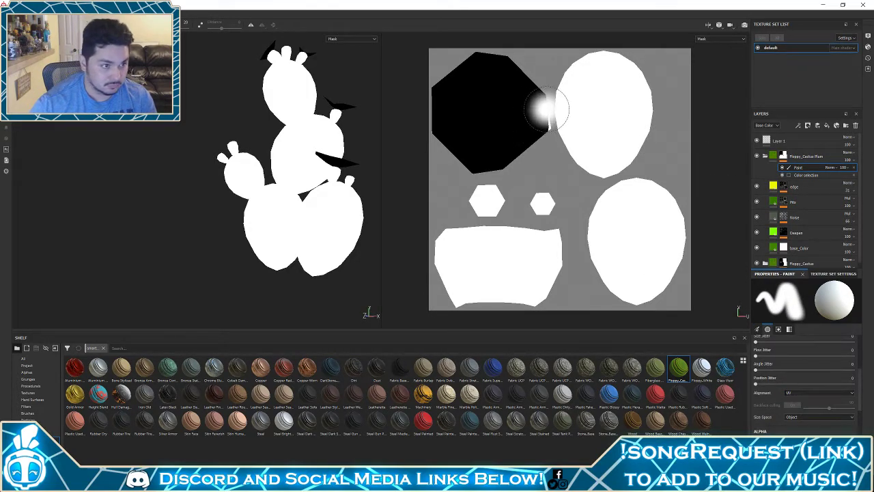
click(561, 125)
mouse_move(552, 127)
mouse_down()
mouse_move(572, 69)
mouse_move(597, 60)
mouse_move(607, 165)
mouse_move(573, 136)
mouse_move(621, 197)
mouse_move(601, 102)
mouse_move(621, 142)
mouse_move(621, 88)
mouse_move(642, 147)
mouse_move(617, 253)
mouse_move(600, 199)
mouse_move(617, 293)
mouse_move(624, 219)
mouse_move(594, 260)
mouse_move(634, 227)
mouse_move(645, 205)
mouse_move(672, 194)
mouse_move(664, 198)
mouse_move(697, 256)
mouse_up()
click(772, 156)
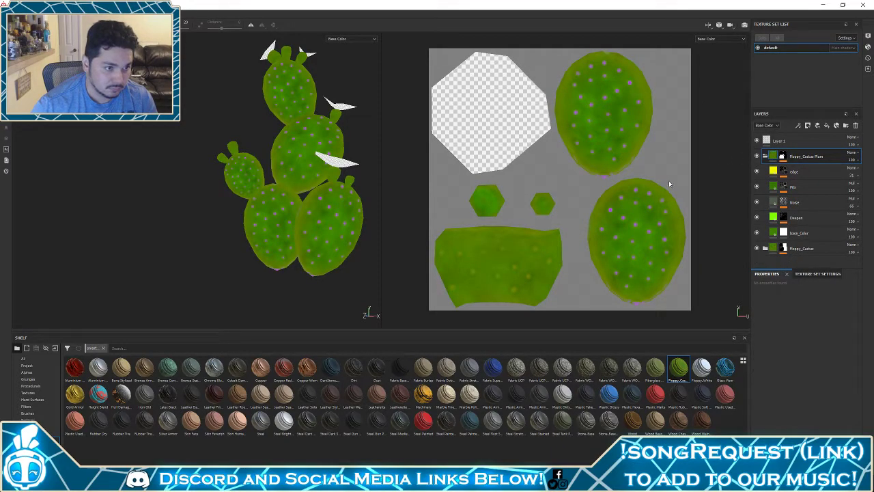
Examine the cactus's height and roughness channels
alt+drag(279, 217, 283, 230)
key(c)
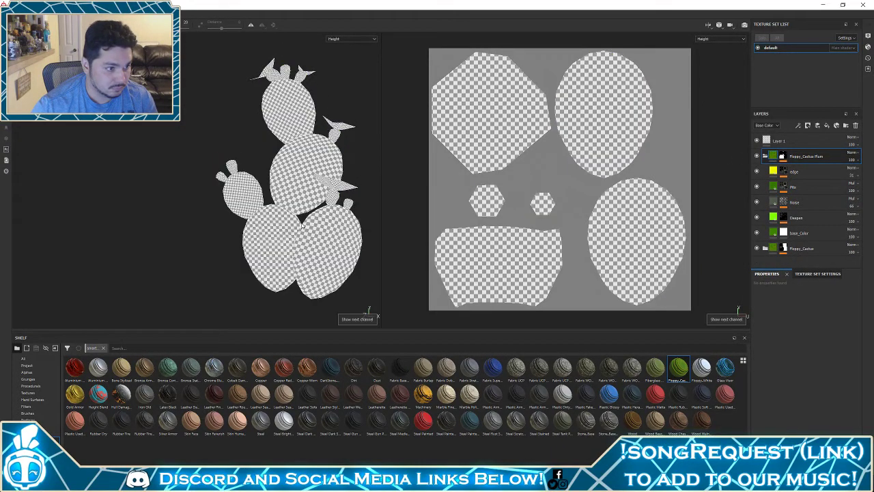
key(c)
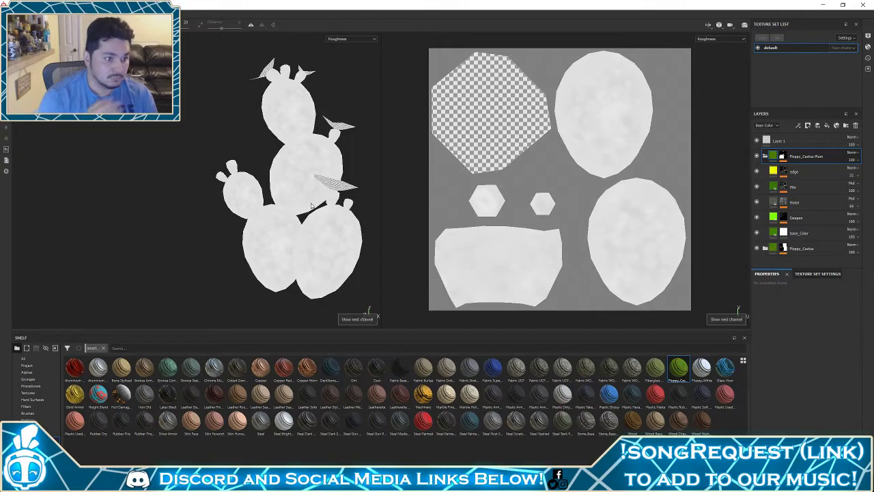
Check the cactus textures channel by channel, including normal and base colour, and return to the full material display
key(c)
key(c)
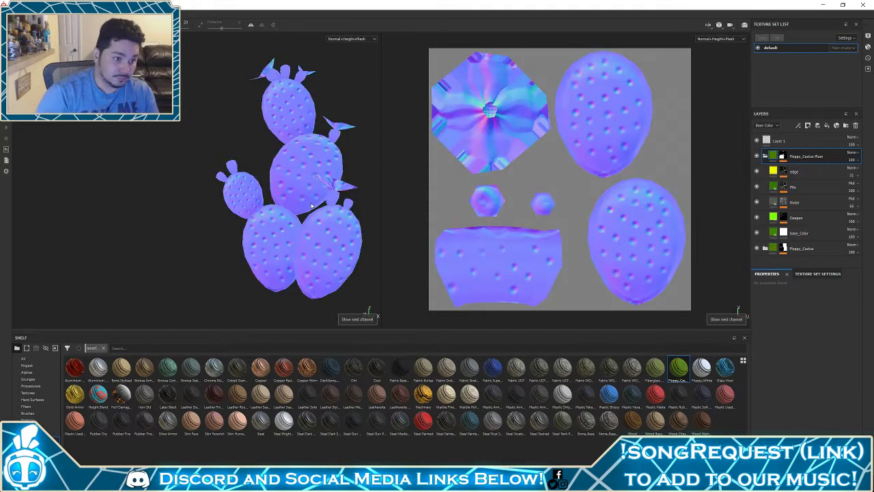
key(c)
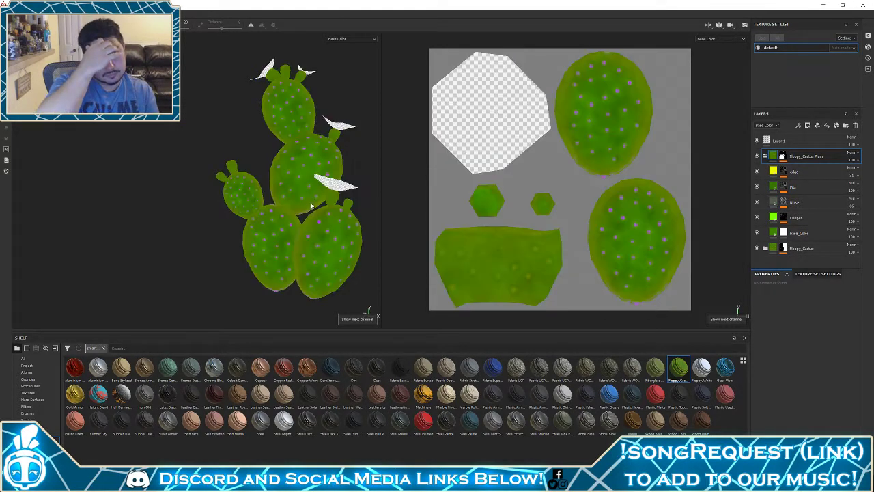
key(c)
key(c)
key(c)
key(m)
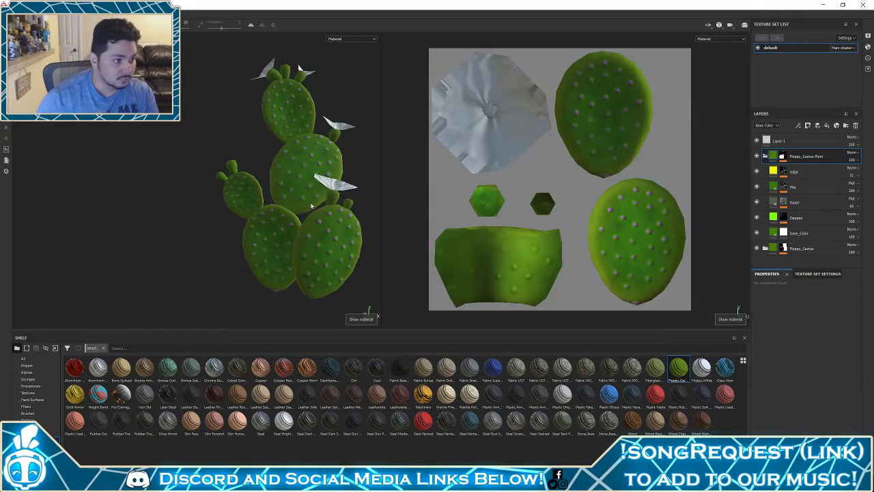
alt+drag(310, 205, 272, 220)
shift+right_drag(271, 220, 333, 220)
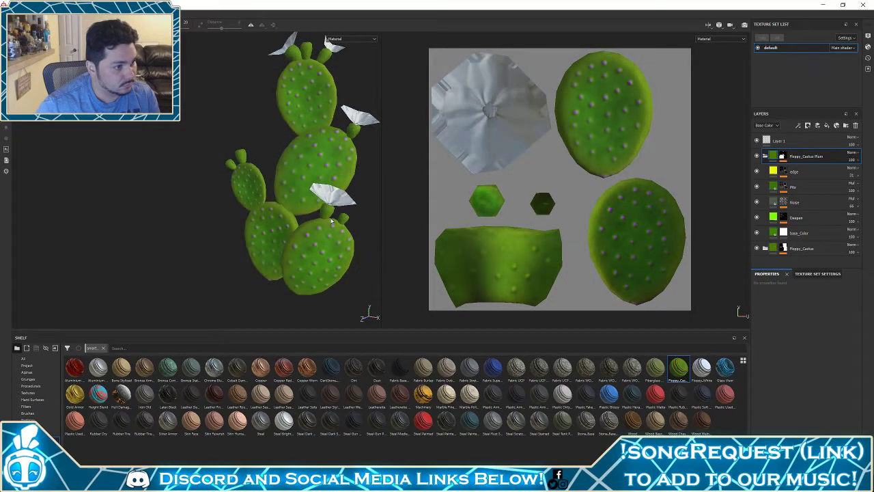
alt+drag(333, 219, 363, 214)
Start saving the project with T_DesertSet_02_SUBSTANCE.spp as the base name, and create and open a Substance folder in DesertPlants/03/Textures
key(ctrl+s)
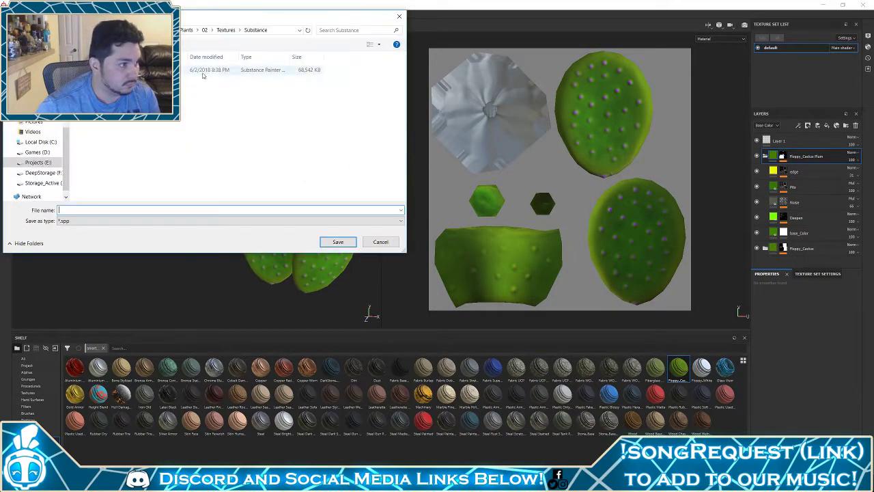
click(208, 70)
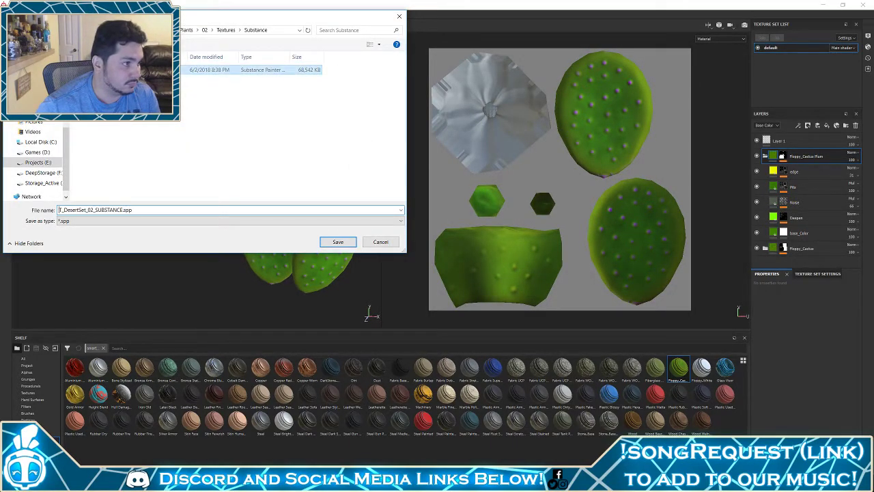
click(188, 31)
double_click(154, 88)
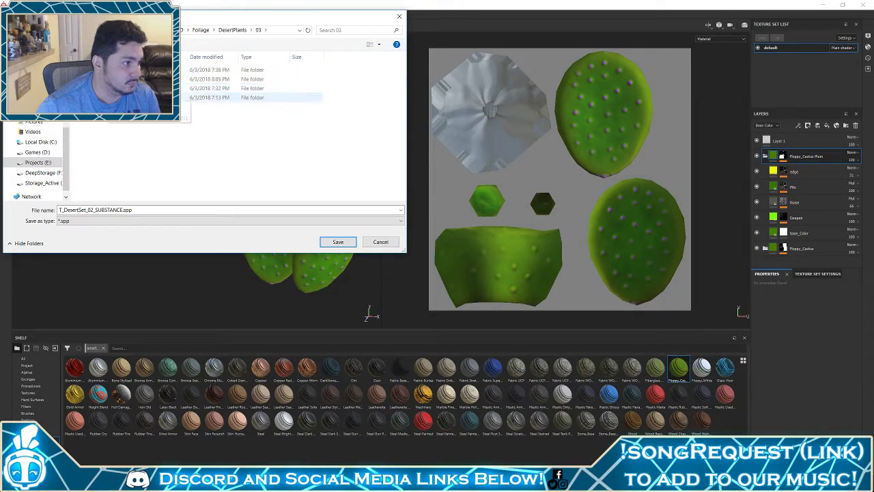
double_click(152, 89)
right_click(119, 112)
mouse_move(90, 214)
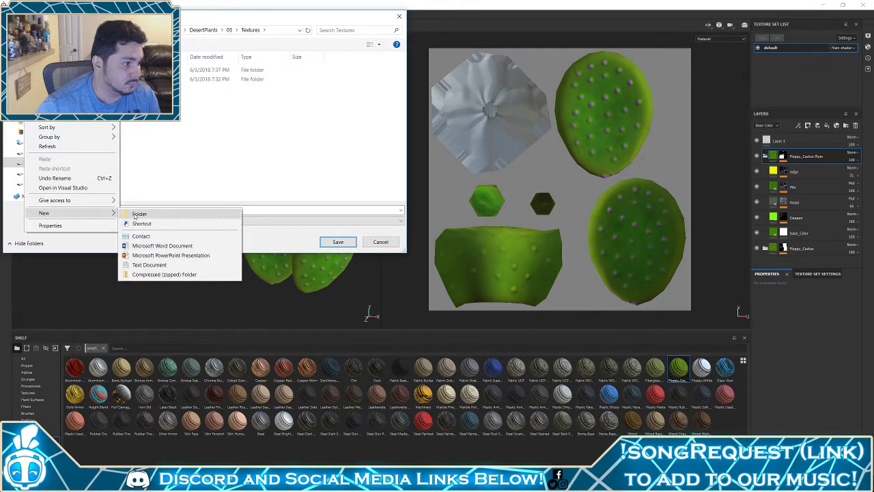
click(132, 214)
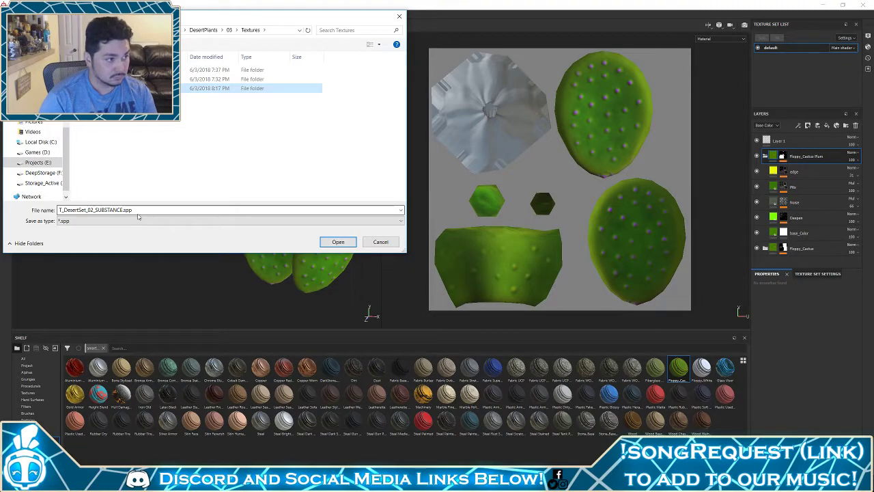
key(Return)
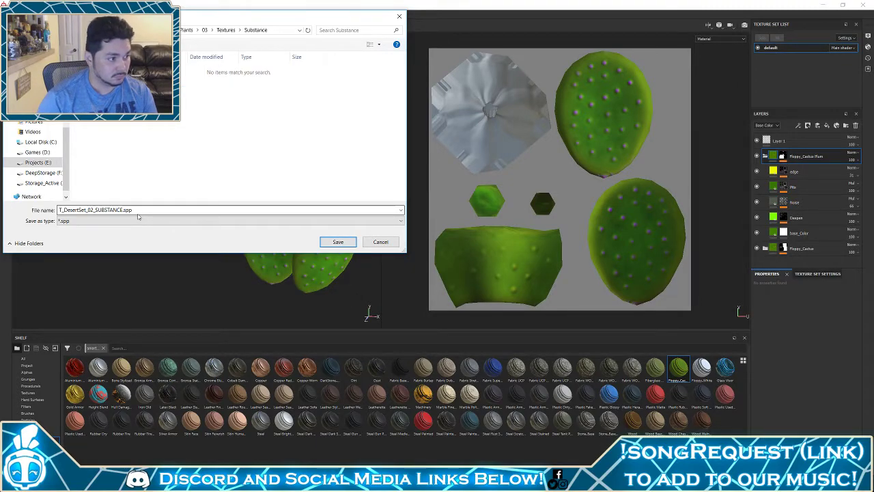
Edit the set number in the file name and save the project in the new Substance folder
click(94, 211)
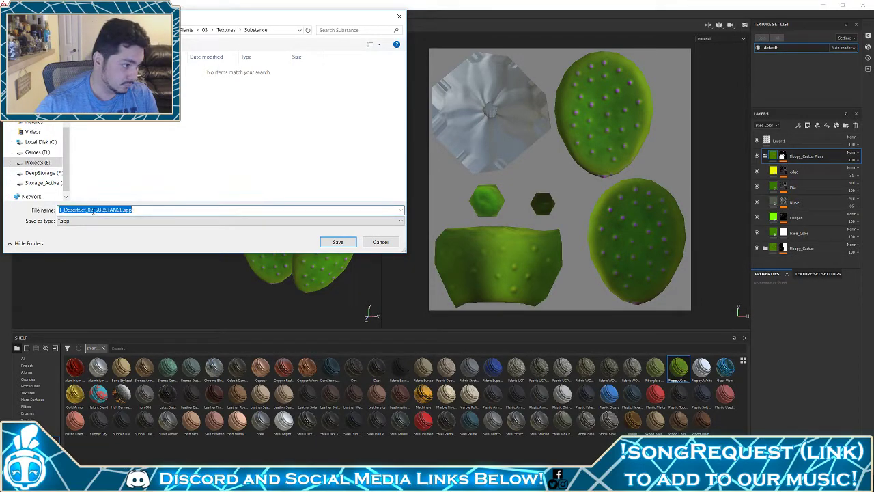
click(93, 211)
key(Return)
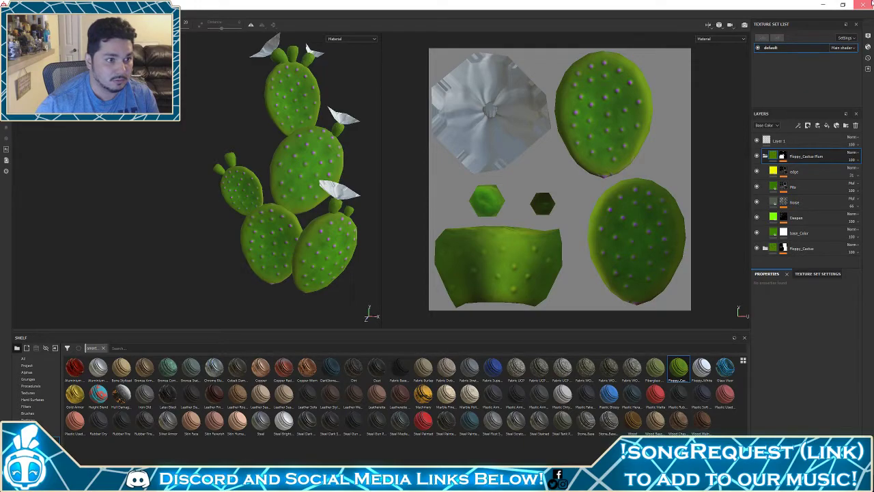
Dismiss the Substance Painter welcome window
key(alt+Tab)
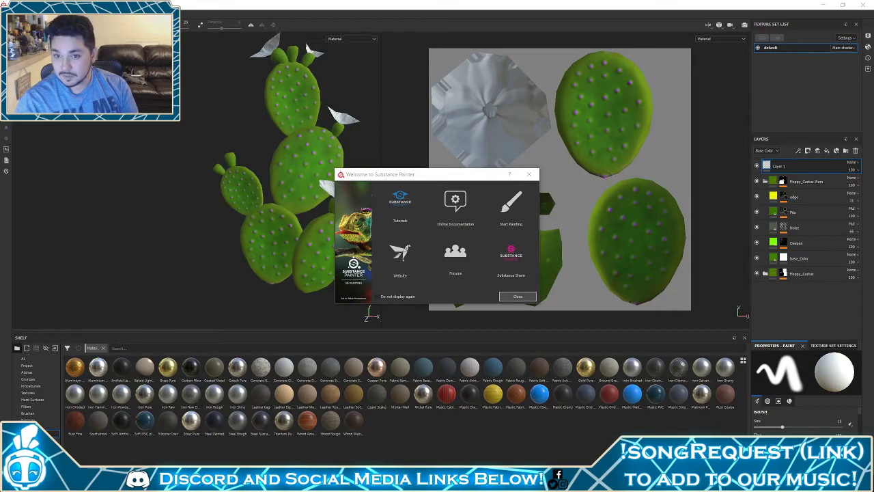
click(517, 297)
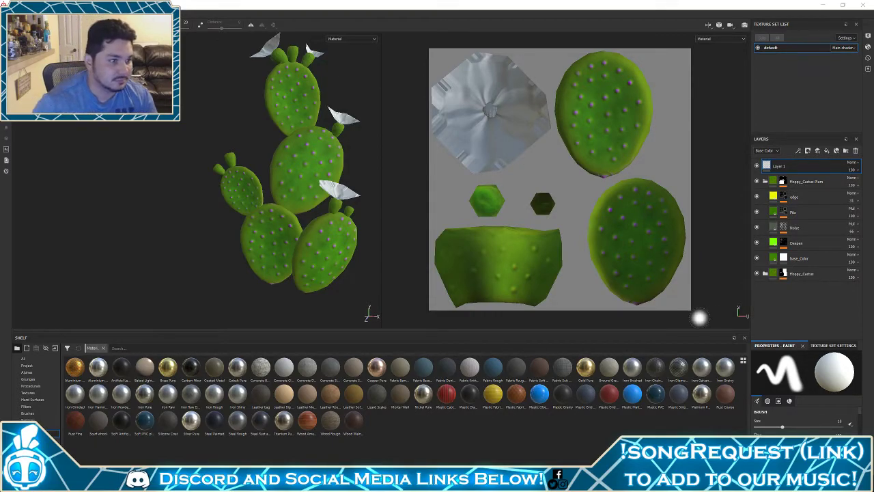
Hide the edge, Pits, Noise and Deepen layers in the Floppy_Cactus Plum folder, keeping only base_Color shown
alt+right_drag(154, 168, 179, 199)
alt+drag(180, 199, 277, 189)
click(766, 182)
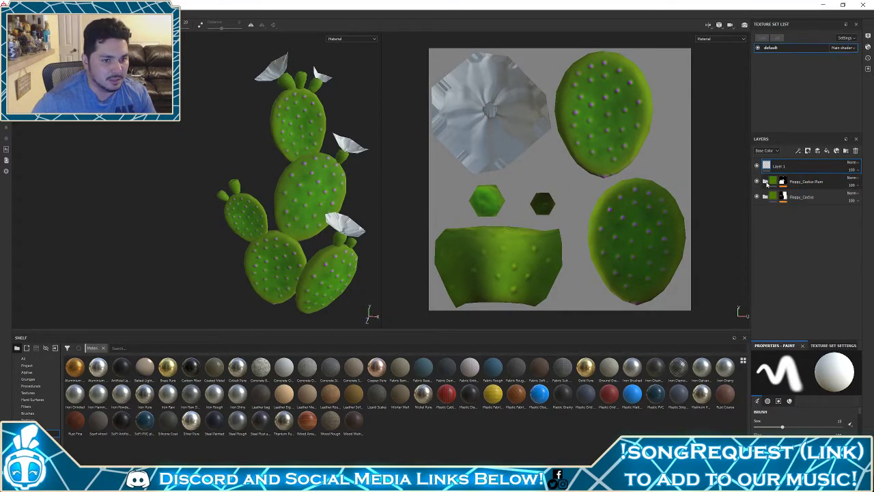
click(765, 182)
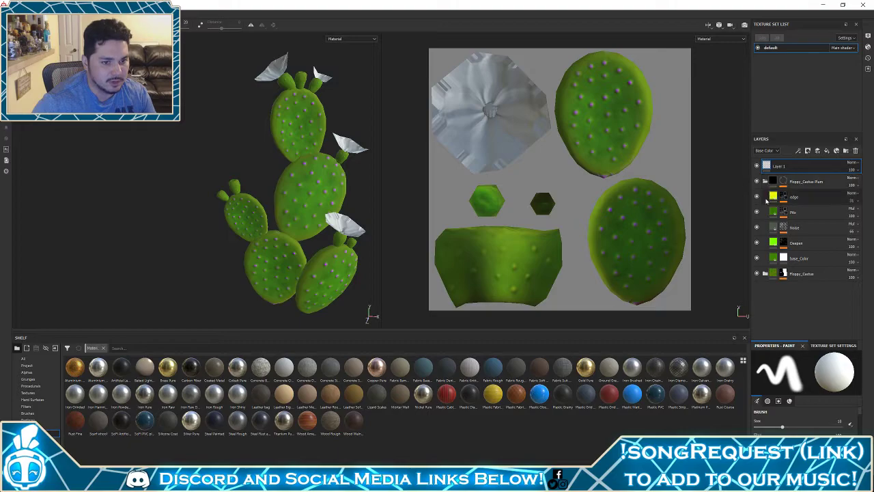
click(757, 196)
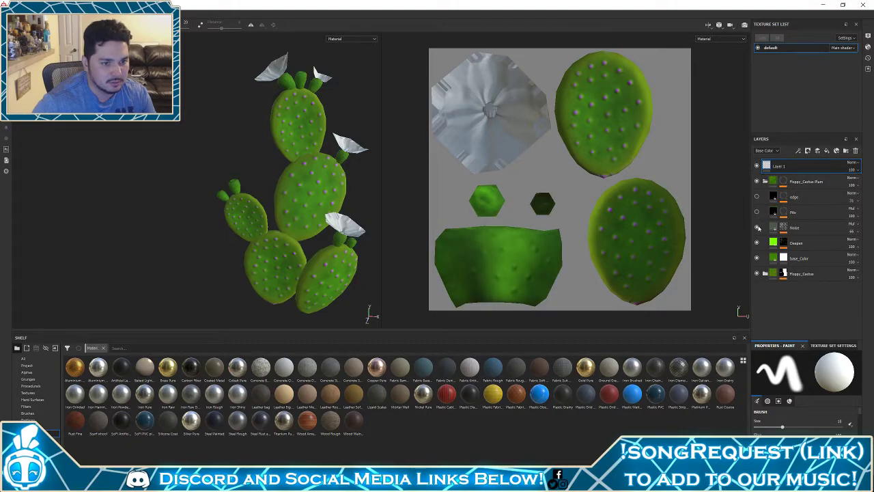
click(756, 227)
click(756, 227)
click(757, 228)
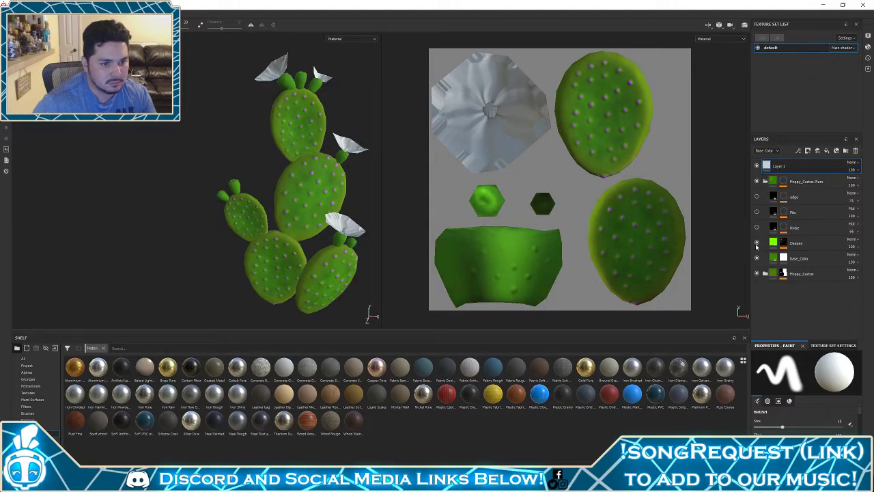
click(756, 243)
click(756, 243)
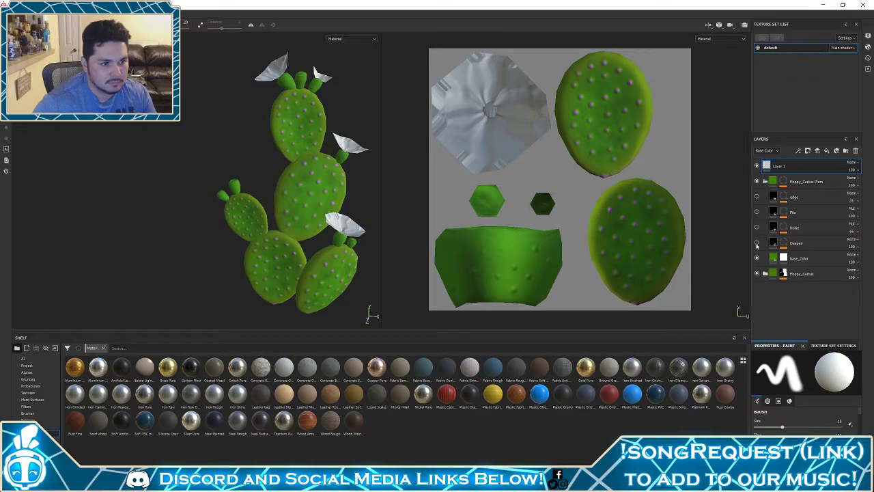
click(756, 258)
click(757, 258)
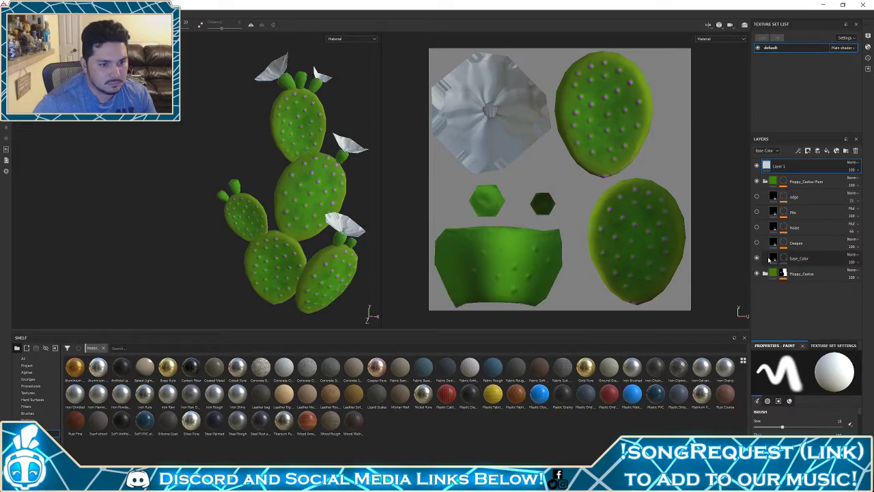
Change the base_Color fill of the plum folder from green to magenta and show the Deepen layer again
click(774, 259)
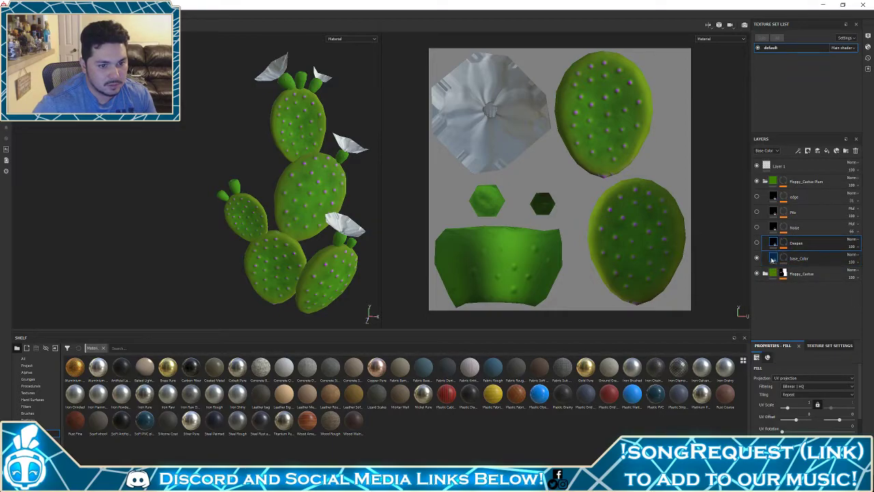
click(782, 257)
click(773, 258)
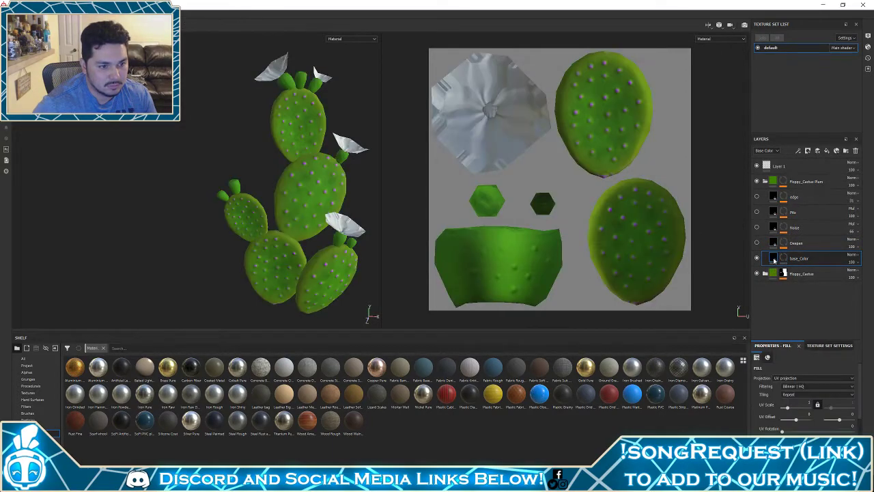
scroll(806, 396, down, 5)
click(804, 429)
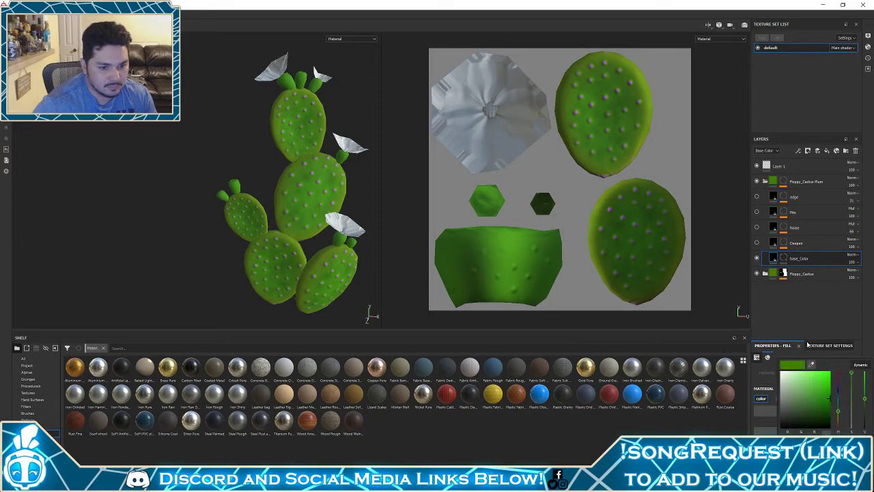
click(839, 393)
drag(839, 392, 841, 377)
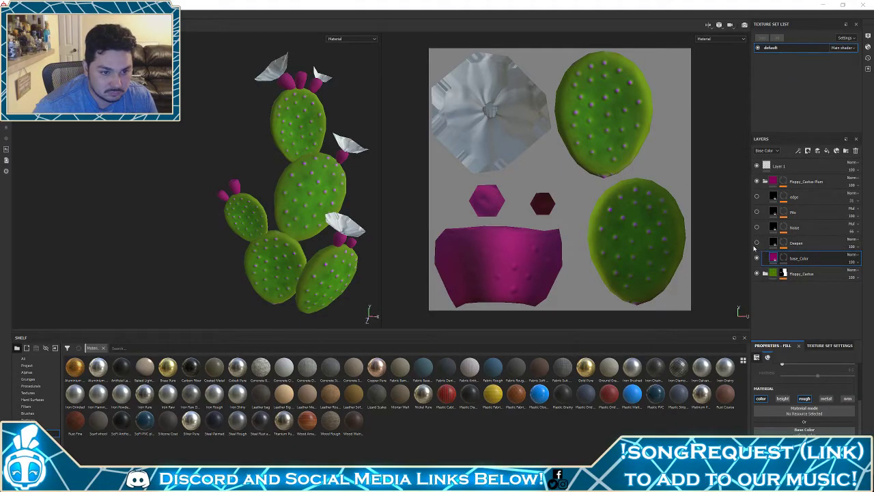
click(756, 244)
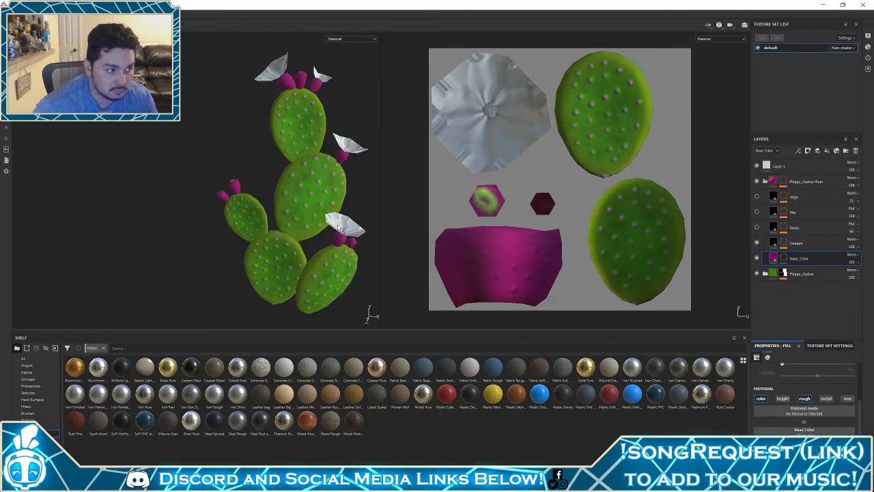
mouse_move(338, 228)
alt+mouse_down()
mouse_move(320, 228)
mouse_move(355, 229)
mouse_move(344, 230)
alt+mouse_up()
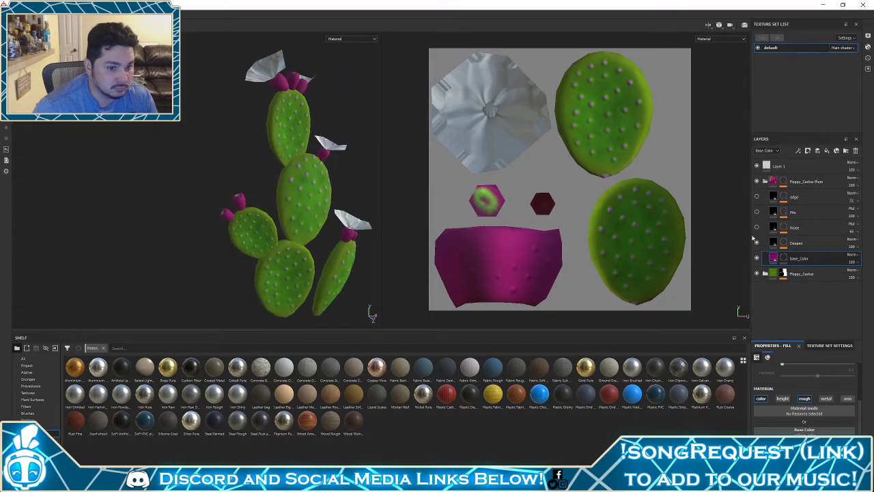
Examine the masks of the base_Color layer, the Floppy_Cactus Plum folder and the Deepen layer
click(784, 258)
alt+click(783, 258)
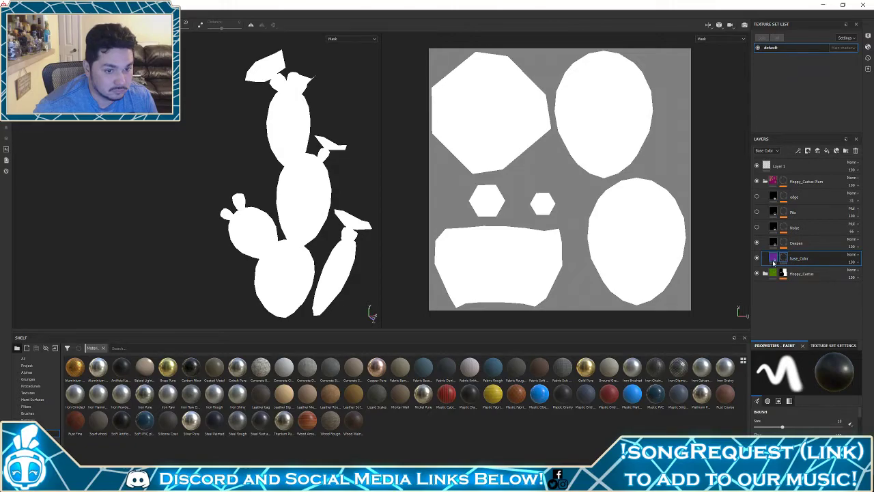
click(773, 260)
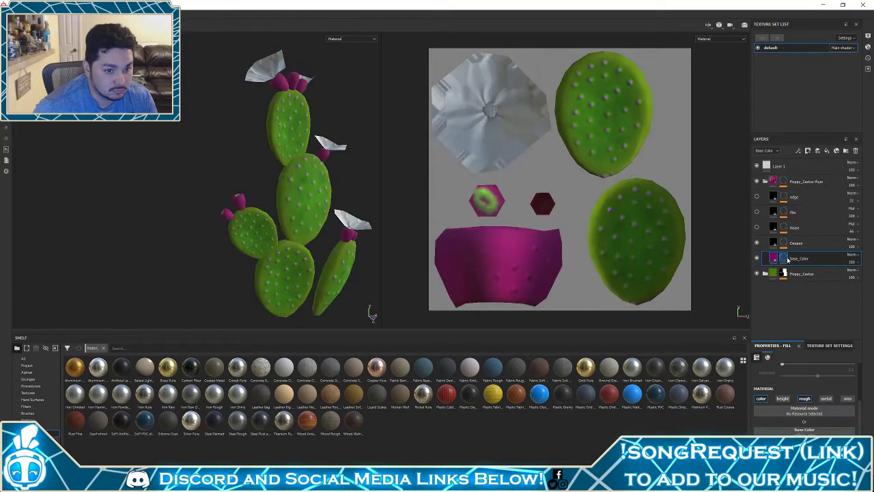
click(765, 181)
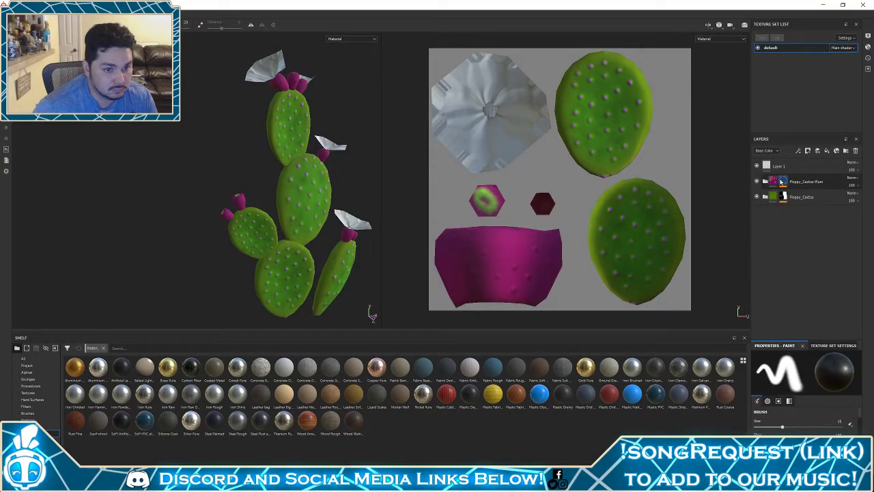
alt+click(782, 181)
click(765, 181)
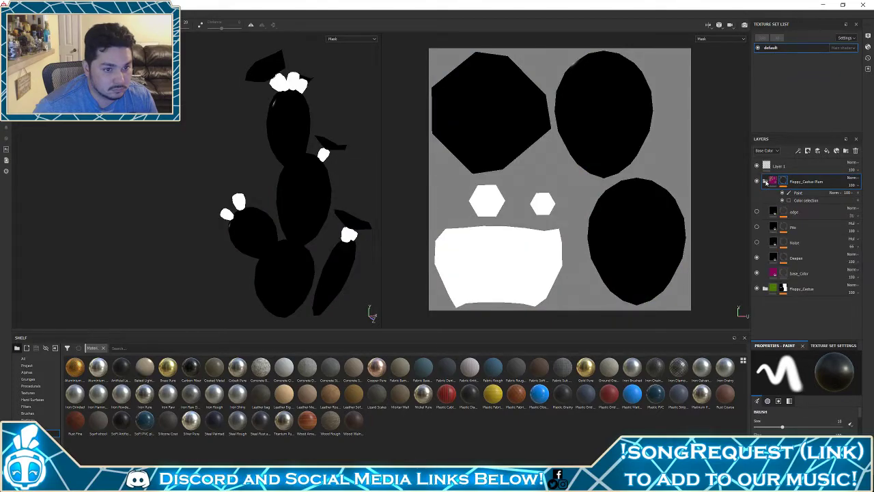
click(783, 273)
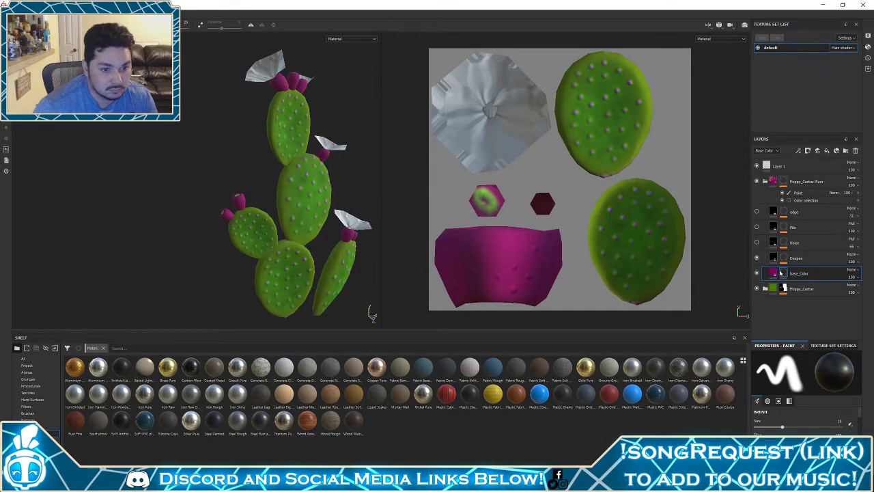
alt+click(784, 272)
click(785, 260)
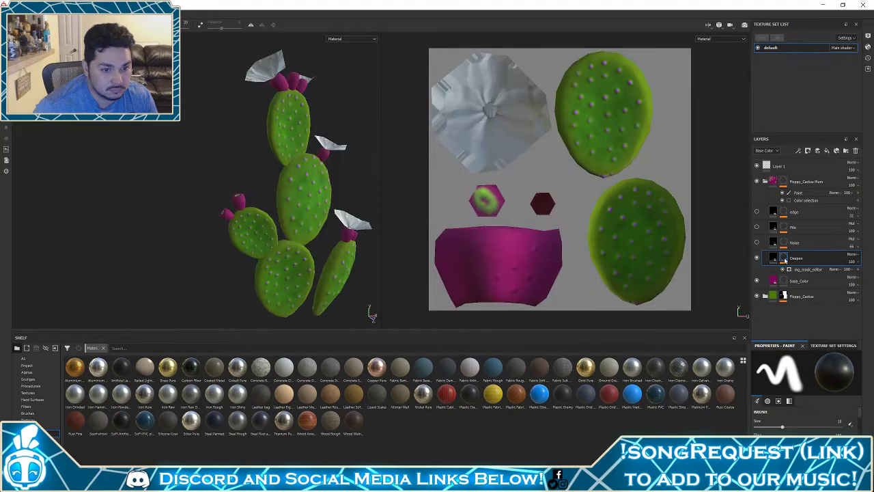
alt+click(786, 259)
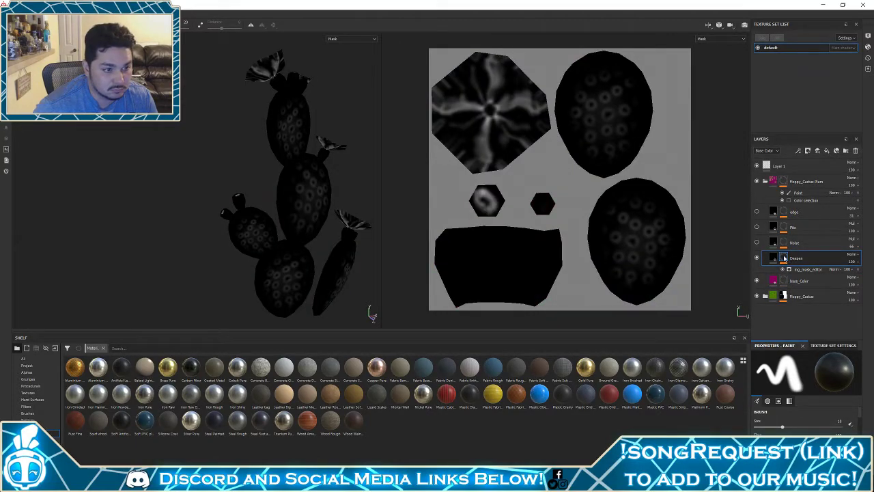
alt+drag(205, 171, 243, 198)
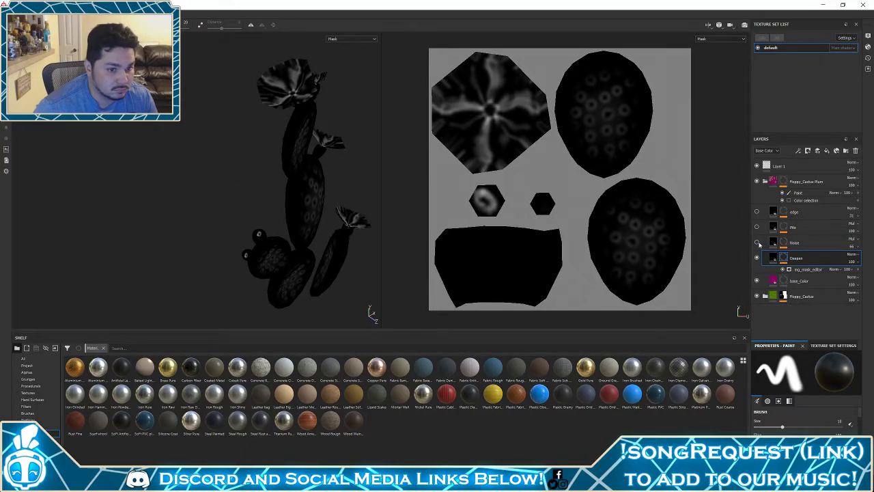
Show the Noise layer of the plum folder again and return both viewports from the mask to the full material
click(778, 256)
click(775, 259)
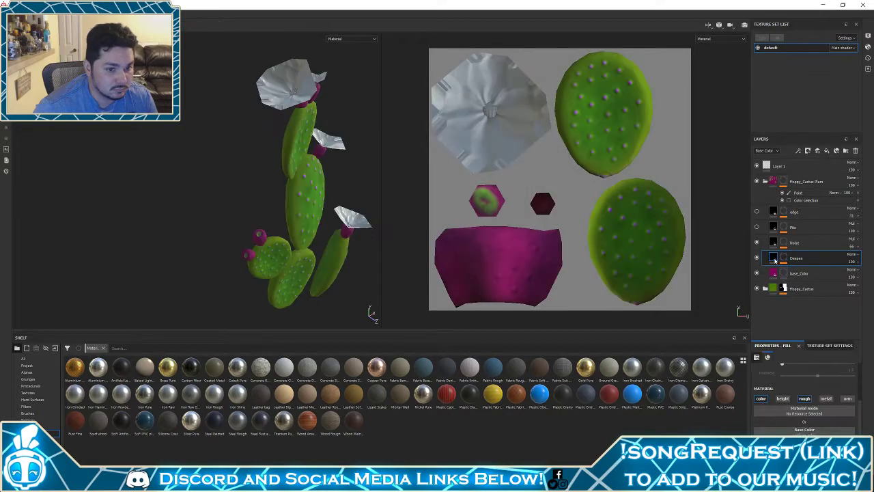
alt+drag(300, 225, 263, 232)
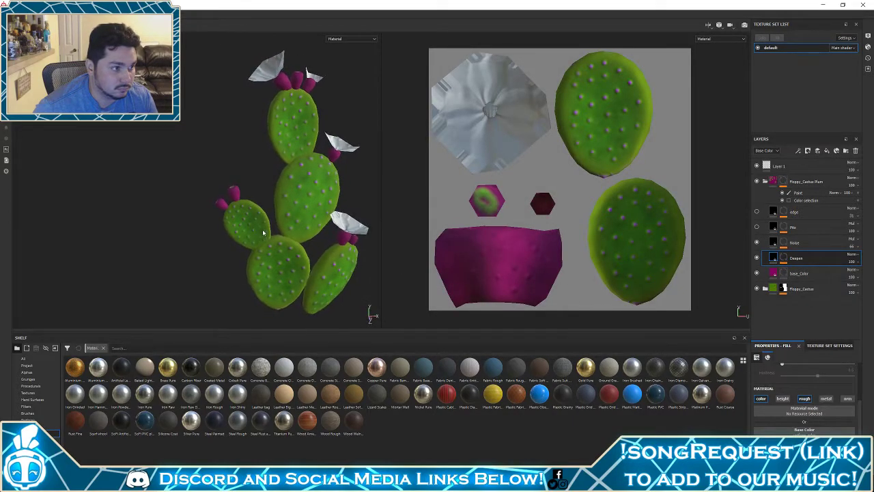
click(763, 243)
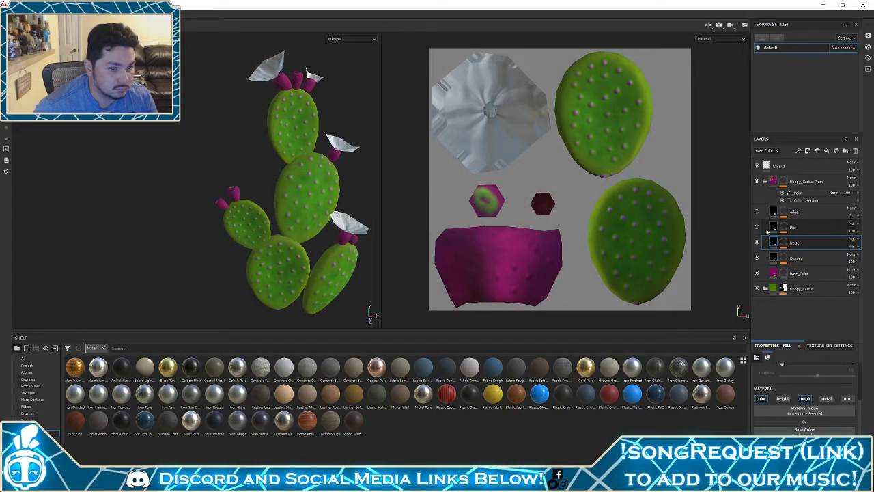
Show the Pits and edge layers of the Floppy_Cactus Plum folder again, comparing the plums with and without each
click(757, 227)
click(757, 227)
click(757, 227)
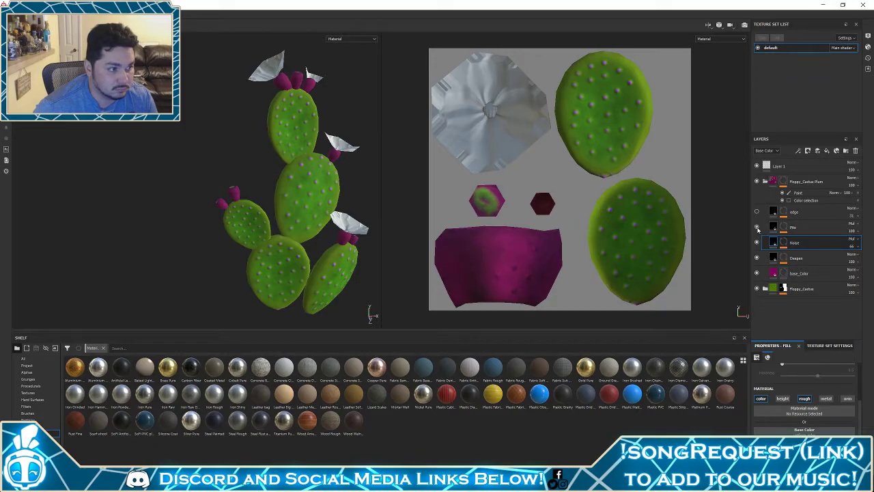
click(757, 212)
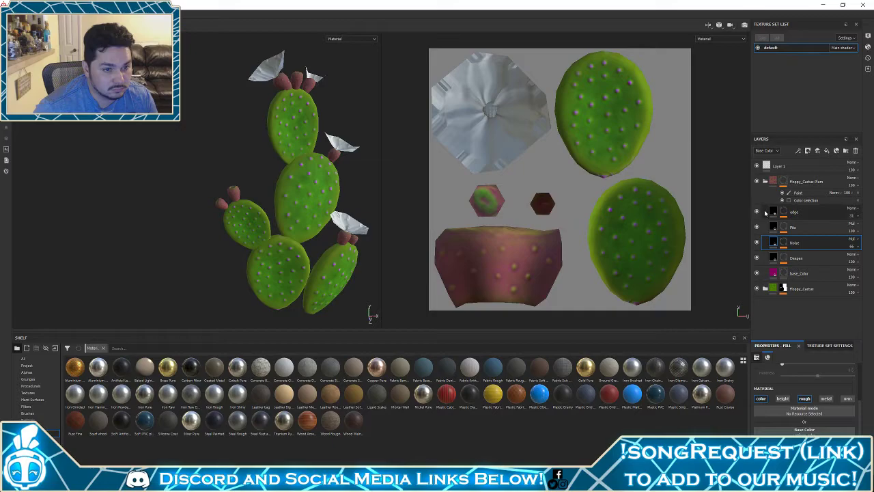
click(756, 213)
click(756, 212)
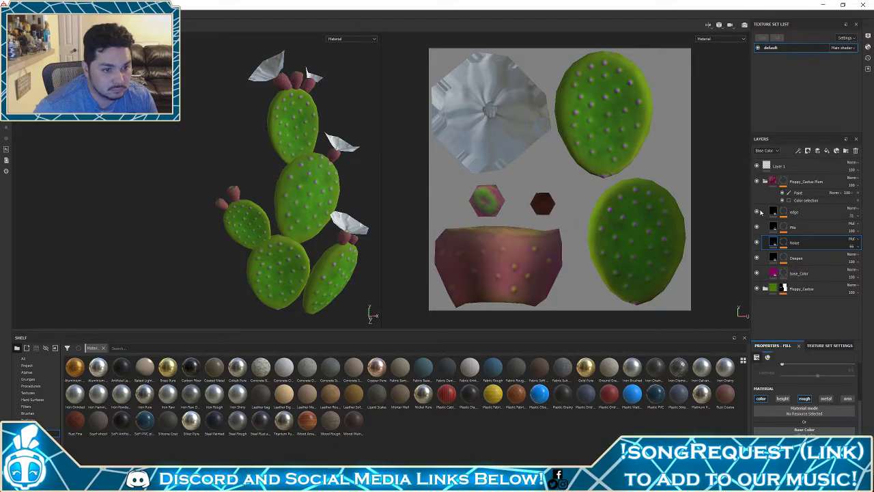
Try the Screen blend mode on the edge layer and compare the plums with the layer hidden and shown
click(773, 212)
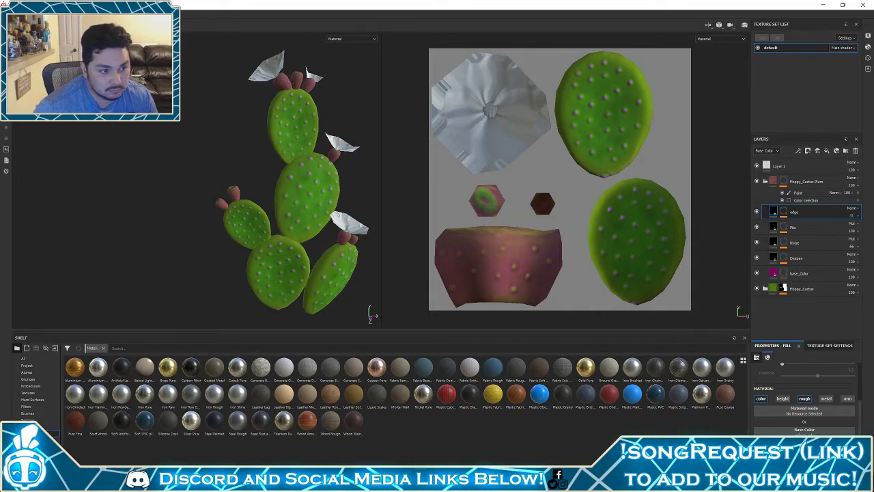
scroll(262, 212, up, 6)
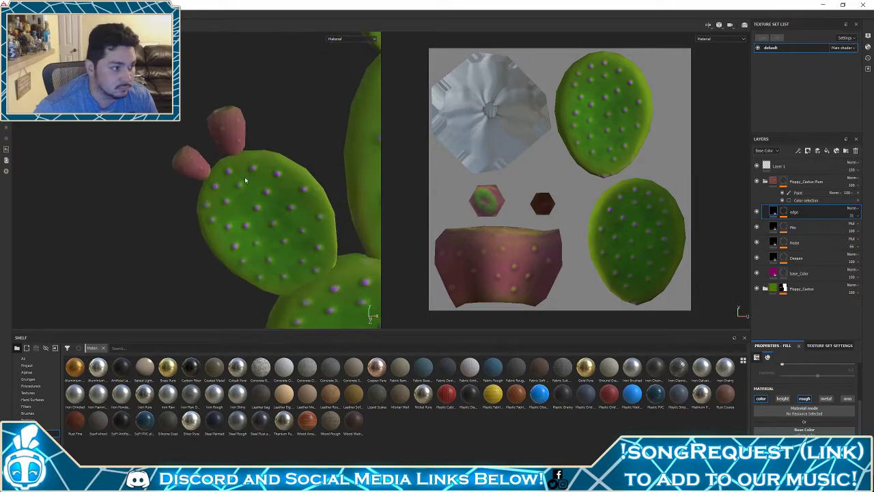
click(850, 209)
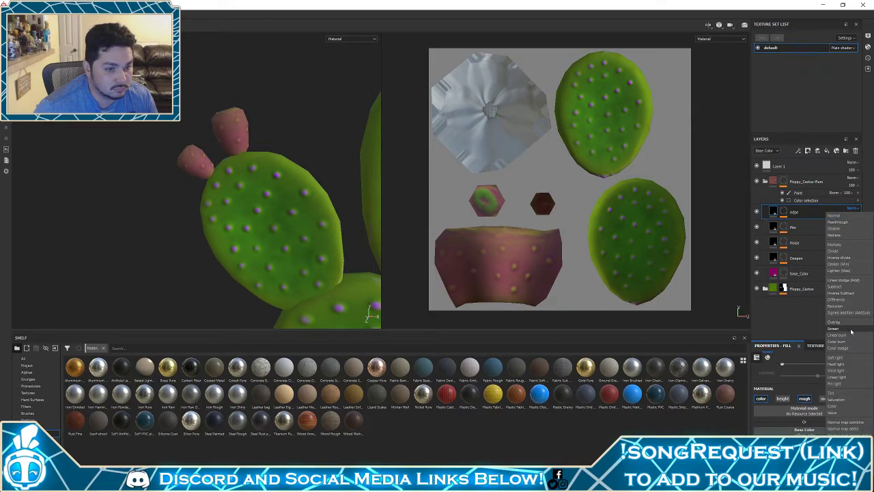
click(850, 332)
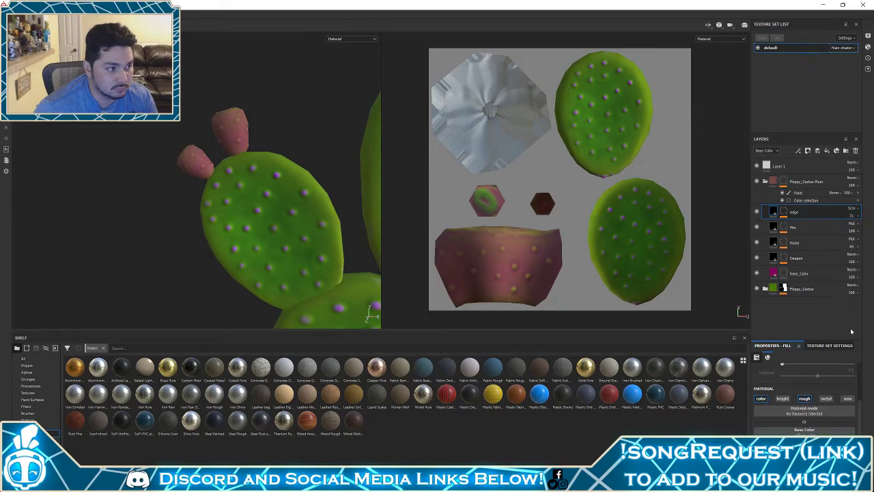
click(757, 213)
click(757, 213)
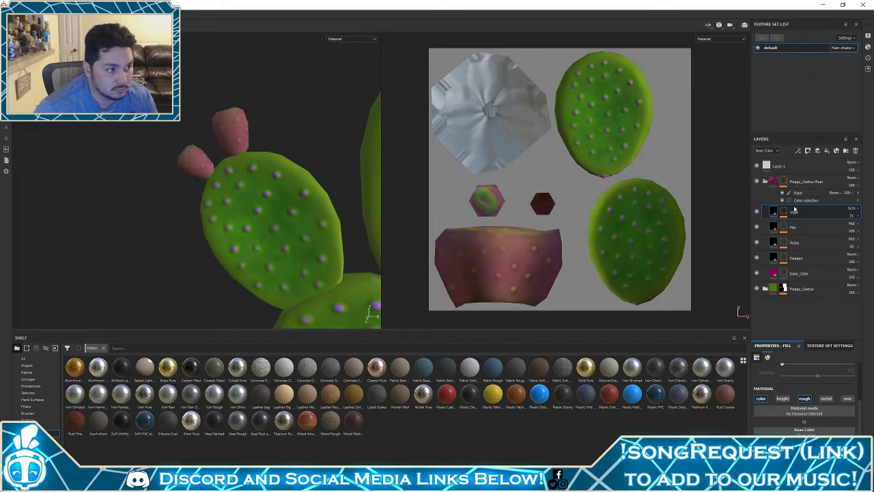
Try the Multiply, Soft light, Hard light and Screen blend modes in turn on the edge layer
click(854, 213)
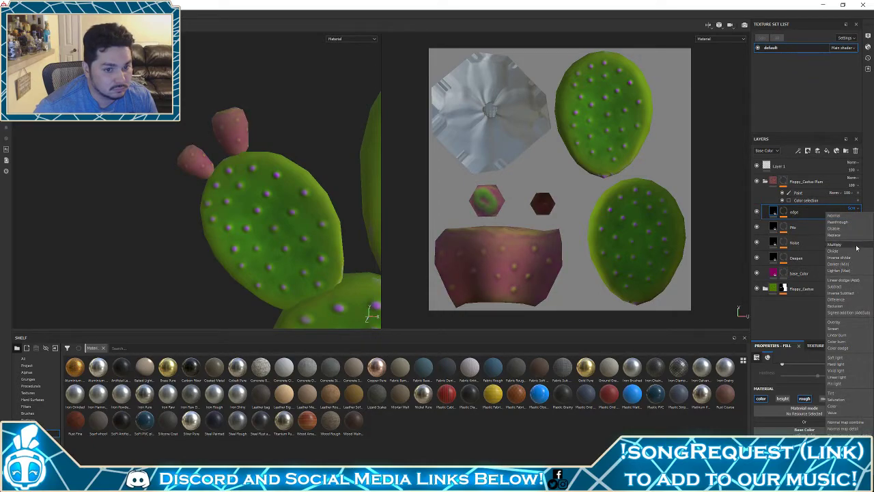
click(857, 247)
click(852, 208)
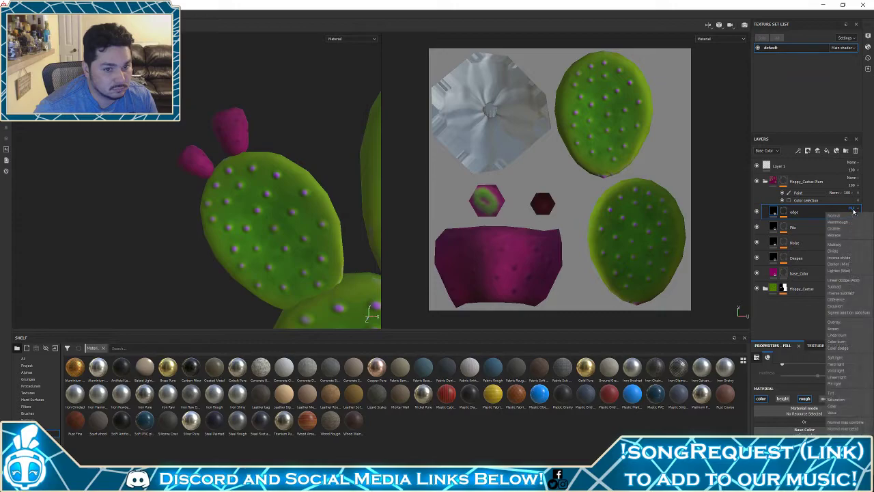
click(836, 357)
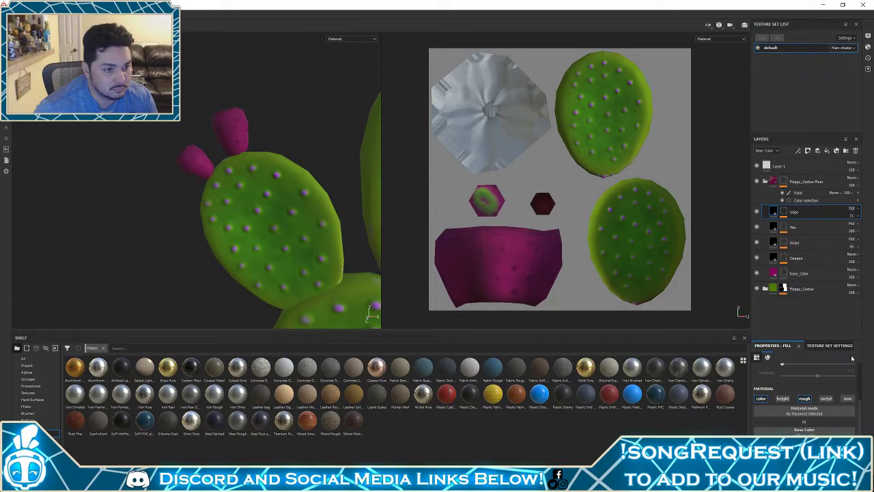
click(852, 209)
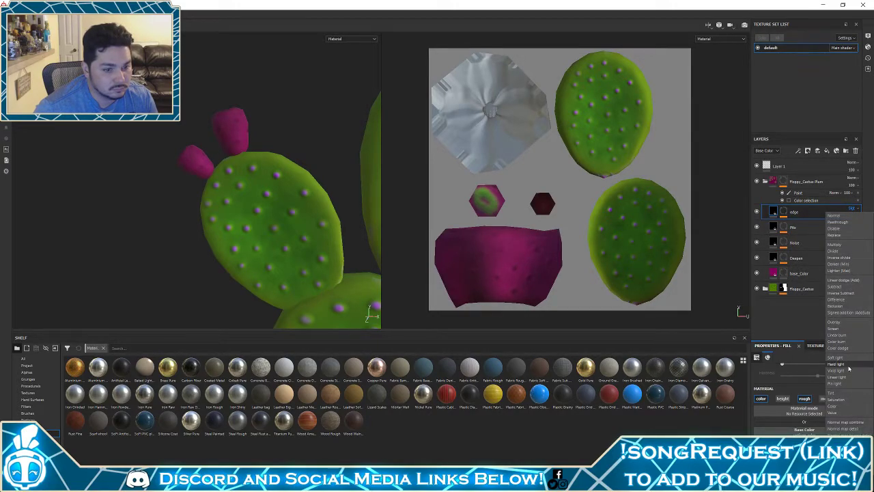
click(848, 368)
click(853, 208)
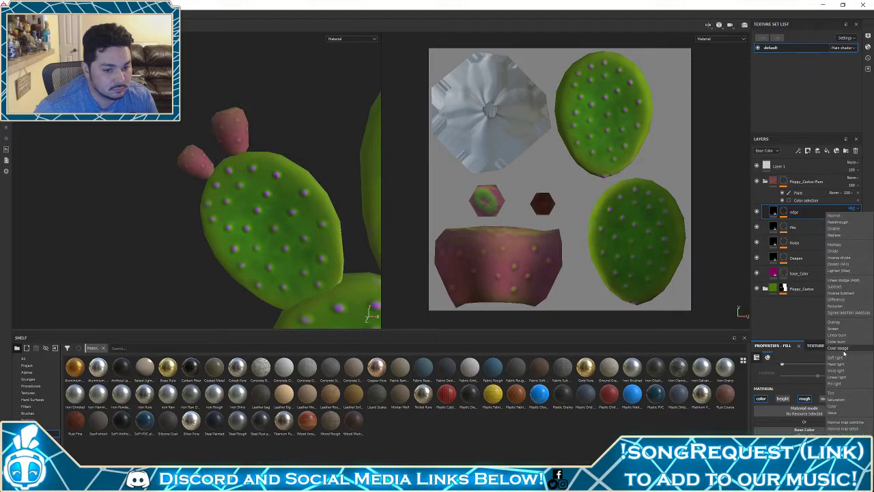
click(844, 328)
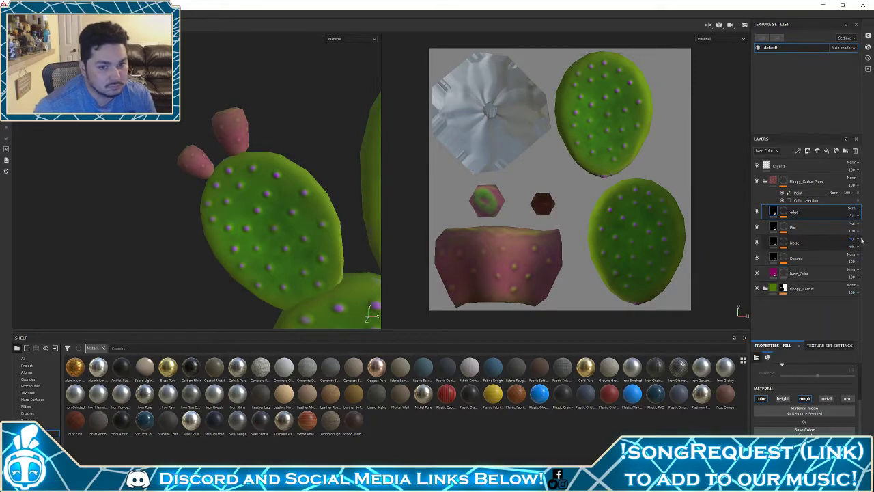
Try the Divide blend mode on the edge layer, check it on the whole cactus, and return the layer to Normal
click(853, 212)
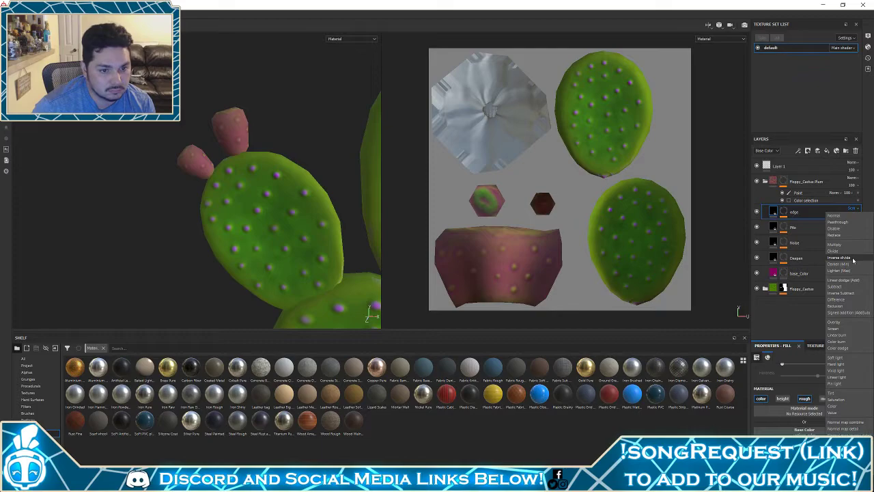
click(843, 250)
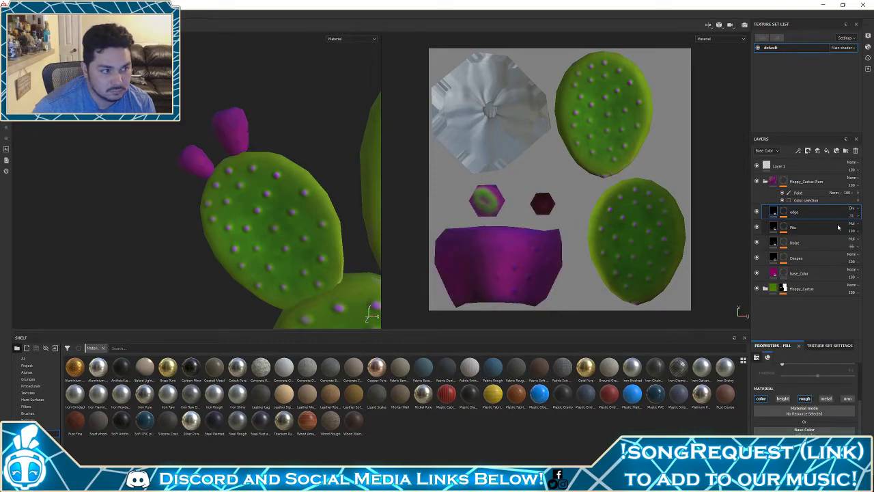
scroll(322, 199, down, 6)
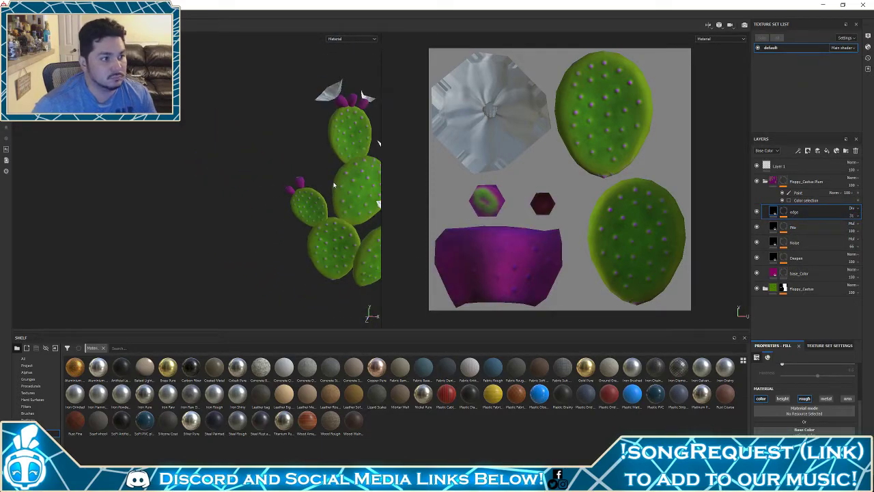
alt+drag(333, 185, 298, 135)
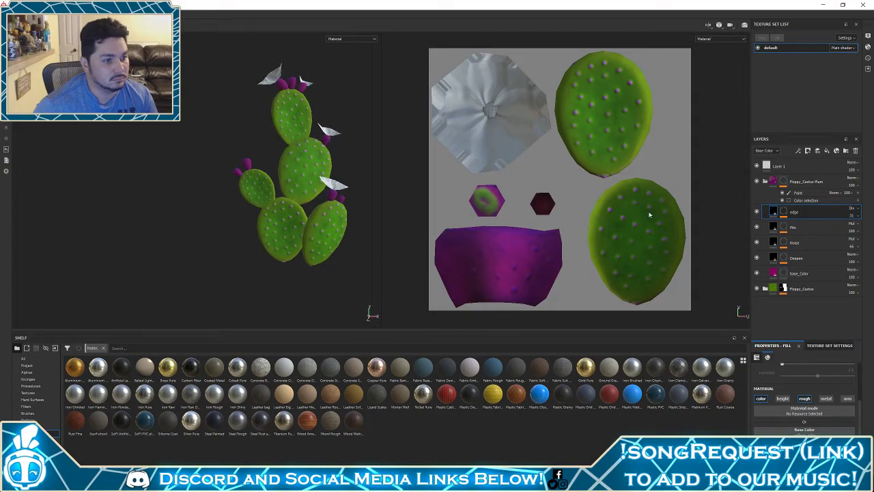
click(757, 215)
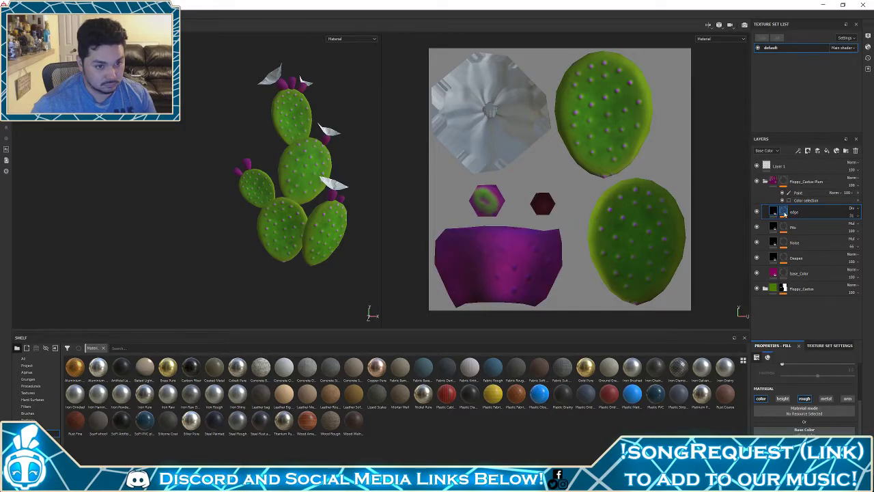
click(834, 212)
click(840, 216)
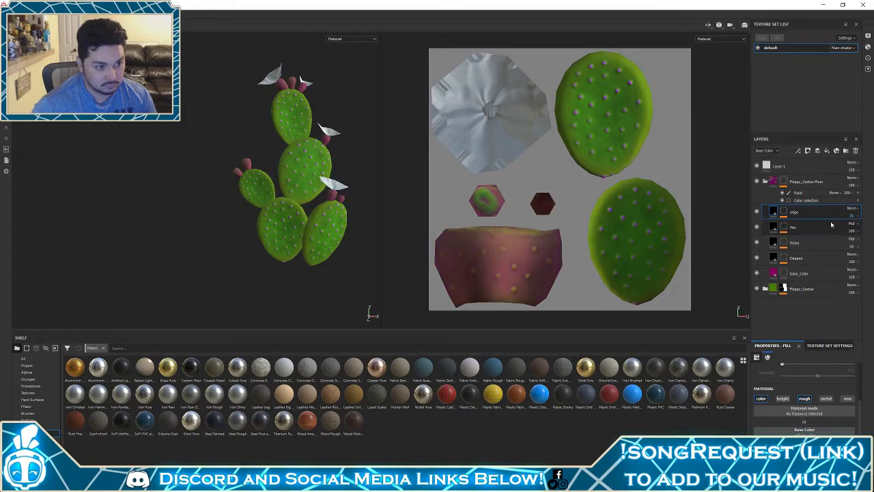
Display the edge layer's mask in the viewports and open the settings of its mg_mask_editor generator
click(790, 213)
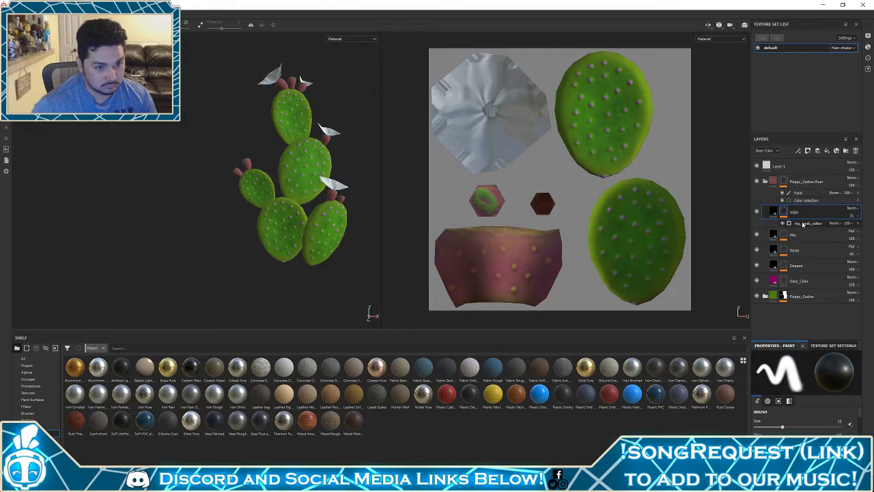
alt+click(786, 212)
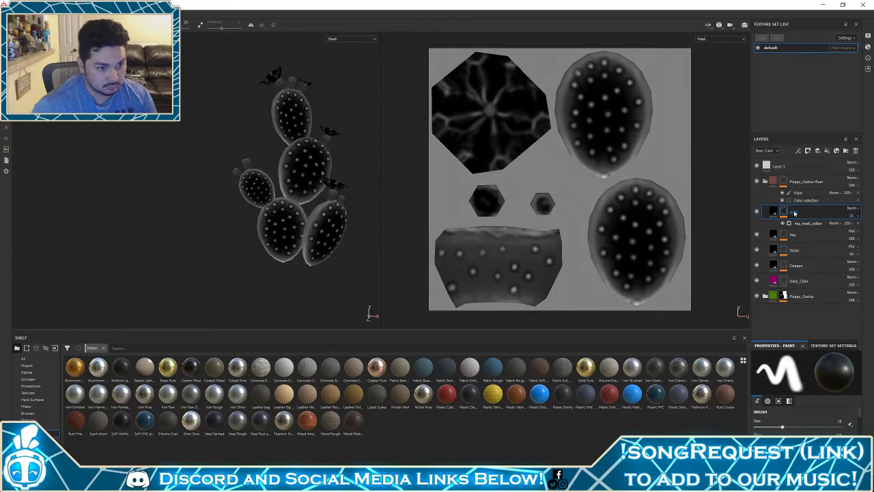
click(799, 223)
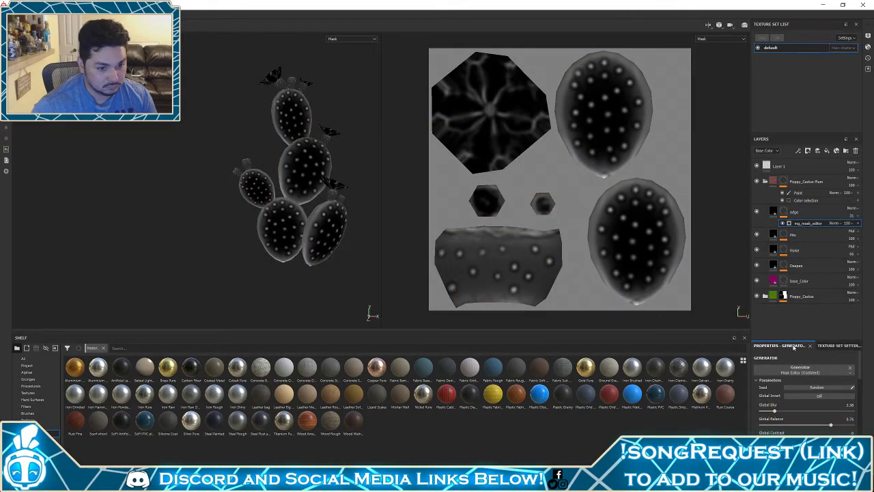
click(833, 345)
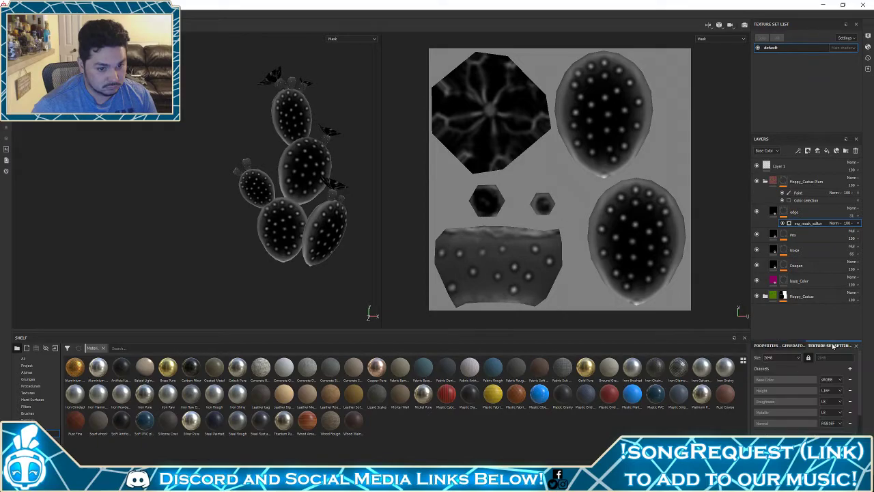
click(796, 345)
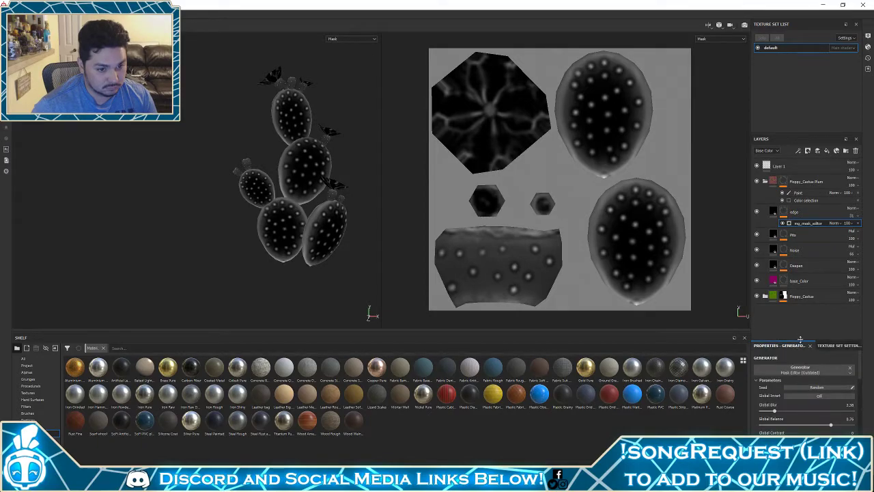
Set the edge mask generator's Global Contrast to about 0.46 and check the plums in the full material display
drag(800, 339, 818, 312)
drag(796, 133, 794, 64)
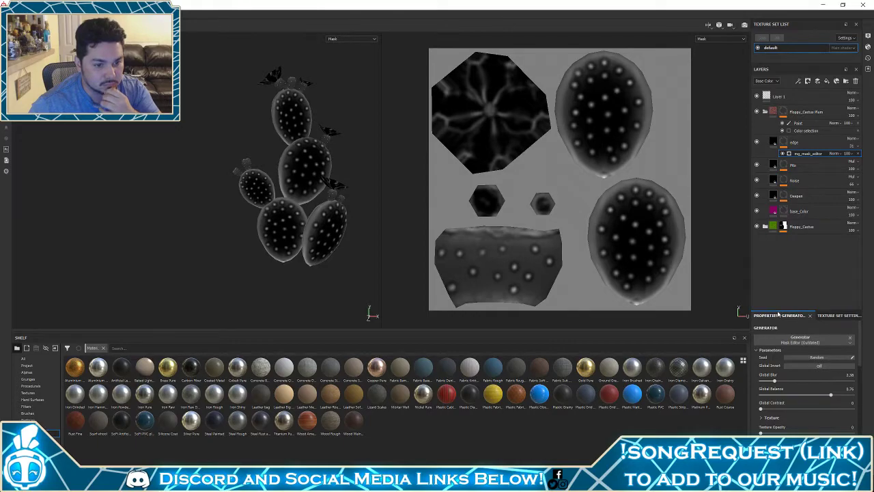
drag(779, 309, 776, 243)
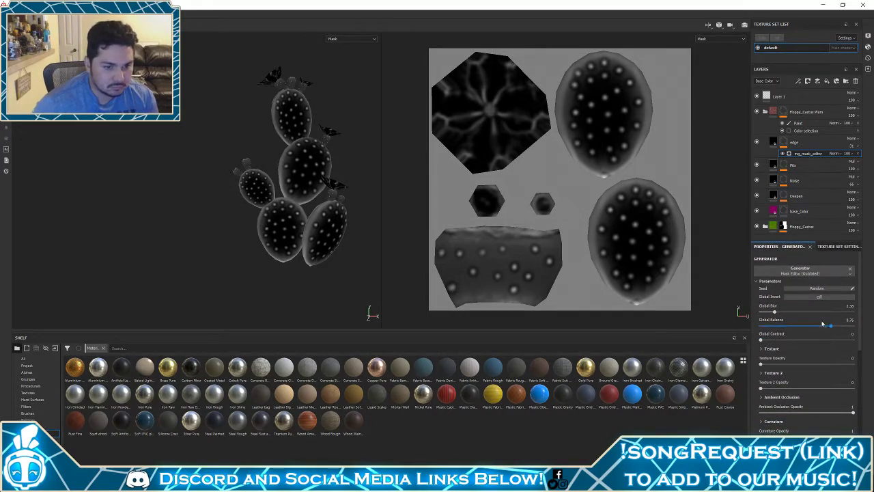
drag(781, 338, 807, 341)
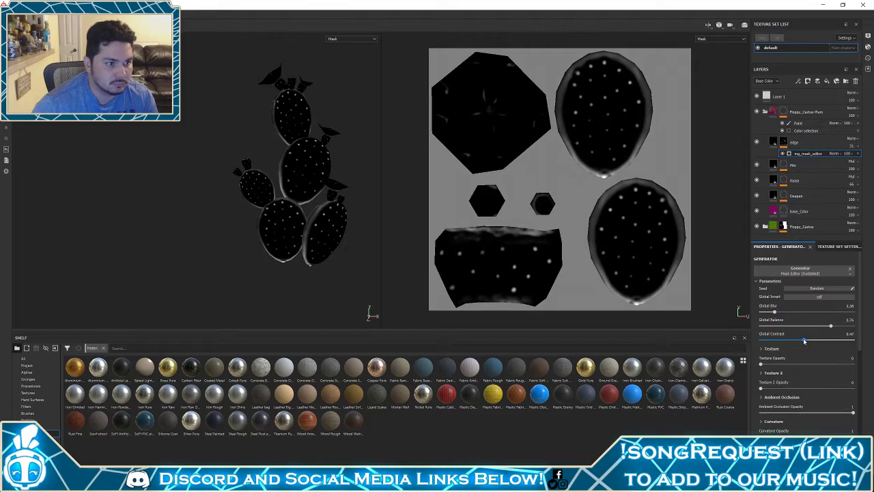
click(773, 141)
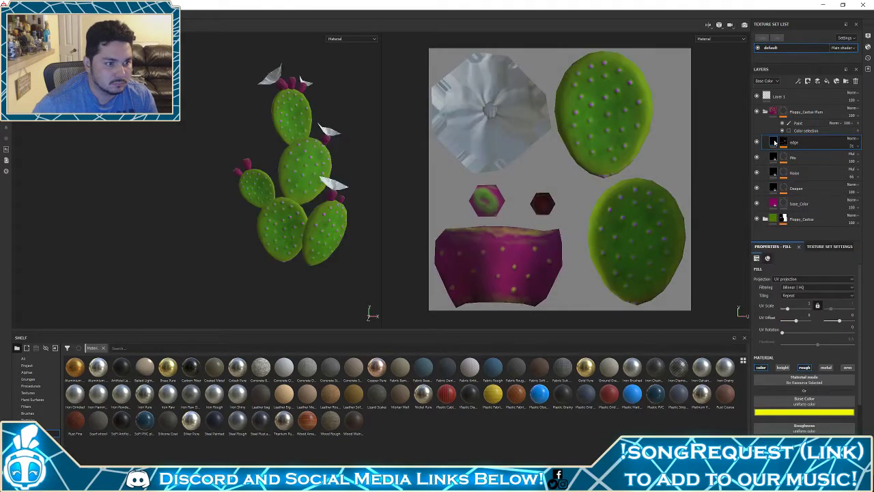
alt+middle_drag(271, 216, 315, 249)
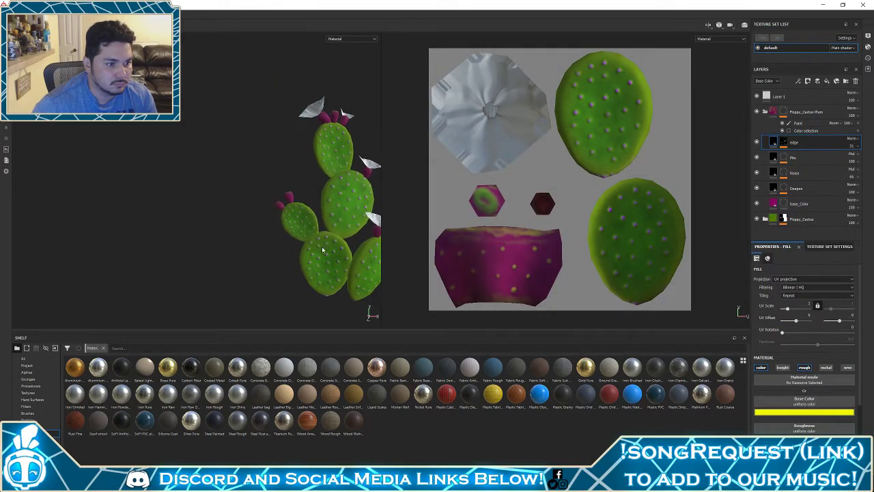
alt+drag(315, 249, 330, 259)
scroll(285, 235, up, 3)
alt+drag(284, 235, 325, 190)
scroll(275, 181, up, 4)
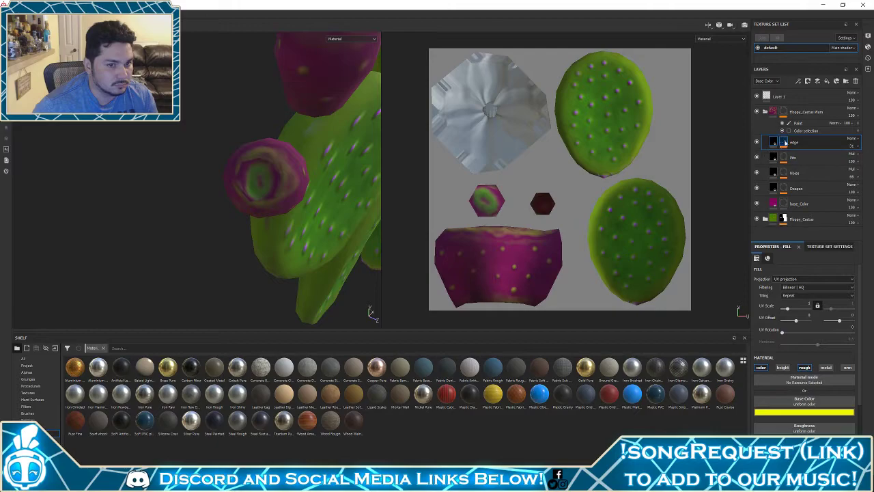
Add a paint effect to the edge layer's mask and paint the small brown hexagonal UV island white with a brush size of about 4.7
click(785, 142)
right_click(798, 153)
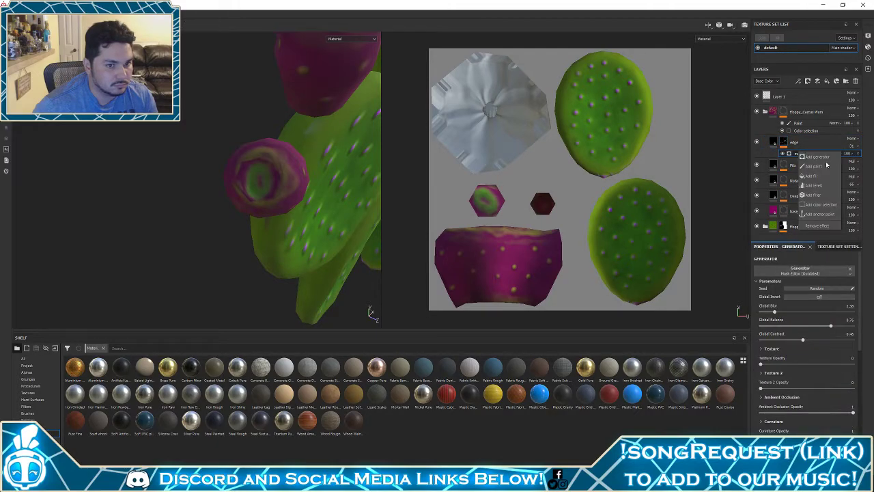
click(825, 166)
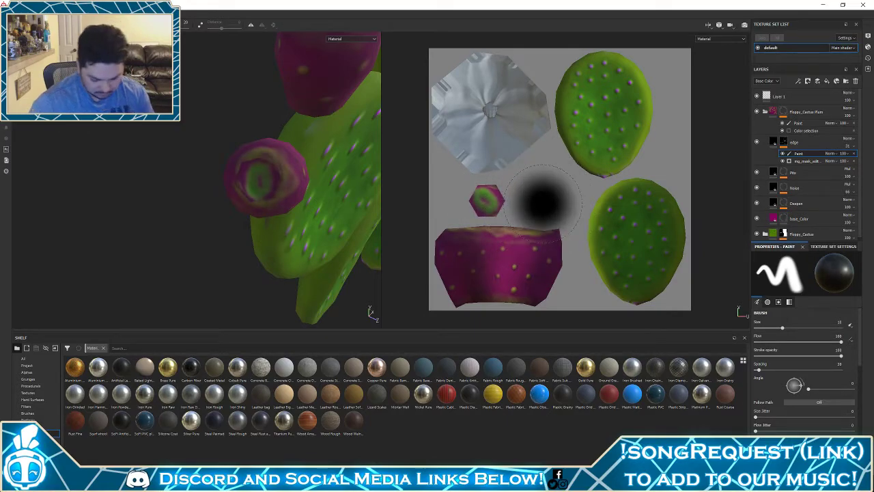
key(bracketleft)
key(bracketleft)
key(bracketleft)
key(bracketleft)
key(bracketleft)
key(x)
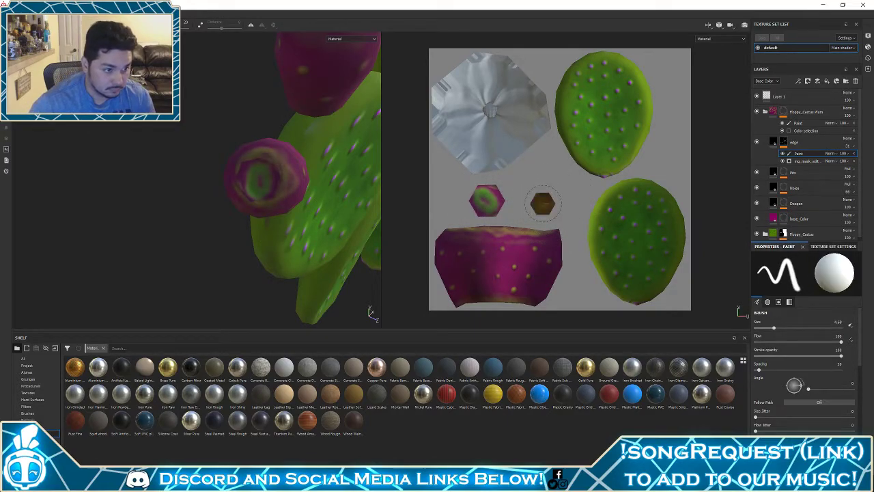
Try painting the edge mask white over the plum's hexagonal cap in the UV view, and undo the strokes
mouse_move(355, 220)
alt+mouse_down()
mouse_move(234, 219)
mouse_move(162, 199)
mouse_move(105, 206)
mouse_move(198, 234)
alt+mouse_up()
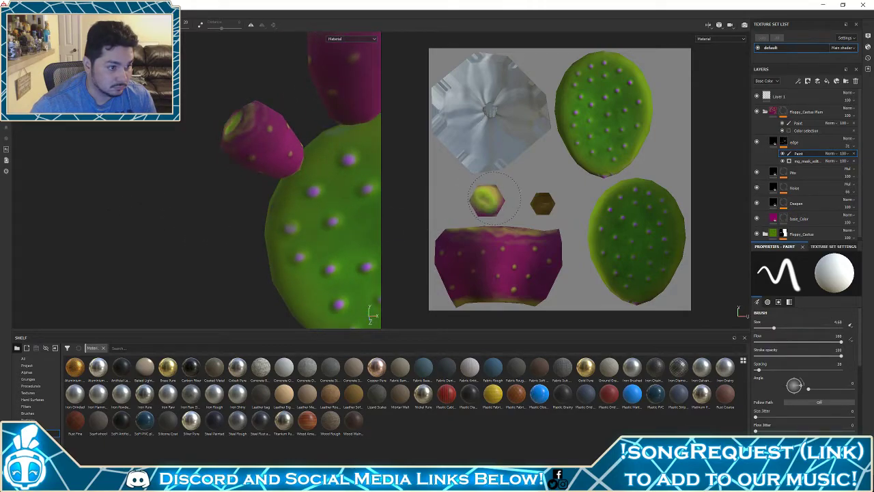
mouse_move(133, 156)
alt+mouse_down()
mouse_move(187, 173)
mouse_move(238, 167)
alt+mouse_up()
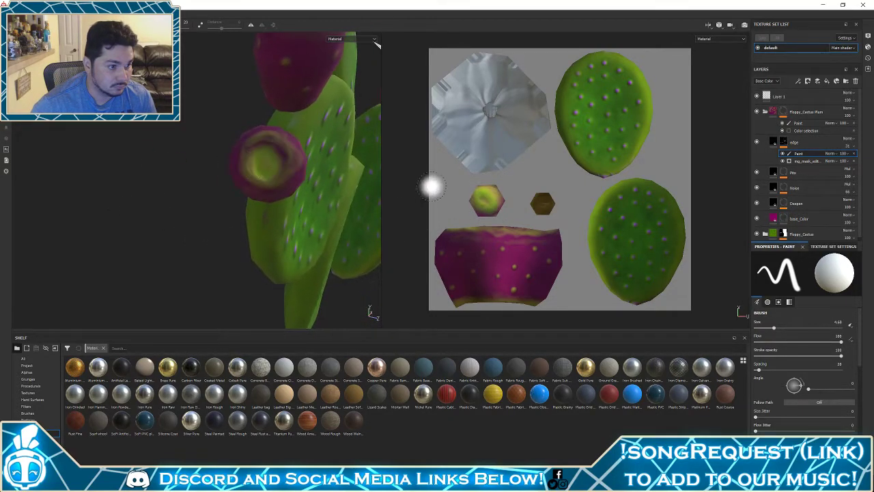
mouse_move(487, 199)
mouse_down()
mouse_move(503, 195)
mouse_move(491, 189)
mouse_move(484, 207)
mouse_move(497, 205)
mouse_up()
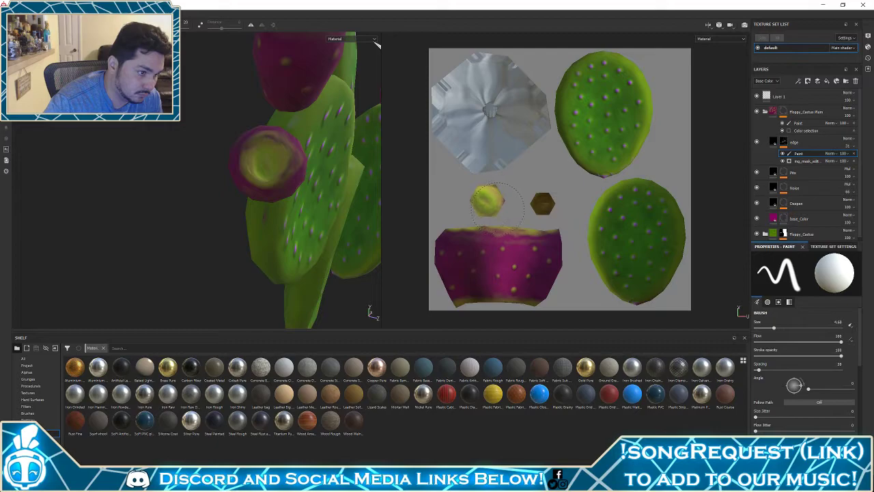
mouse_move(236, 236)
alt+mouse_down()
mouse_move(100, 217)
mouse_move(235, 258)
alt+mouse_up()
key(ctrl+z)
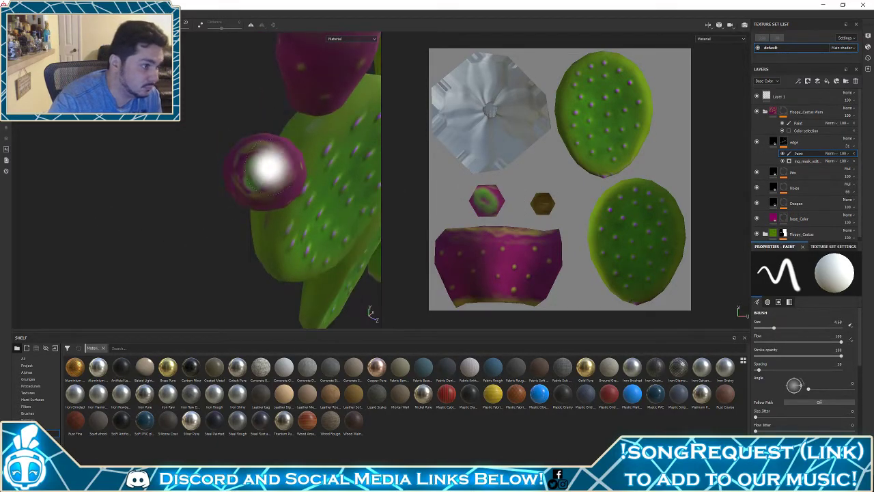
Paint the edge mask white over the plum's top cap directly on the 3D model and check the whole cactus
drag(253, 169, 249, 170)
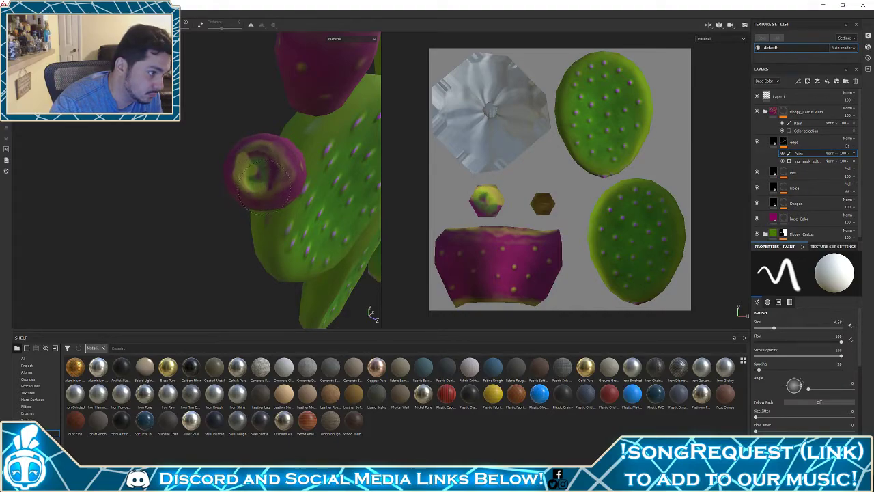
drag(260, 157, 254, 164)
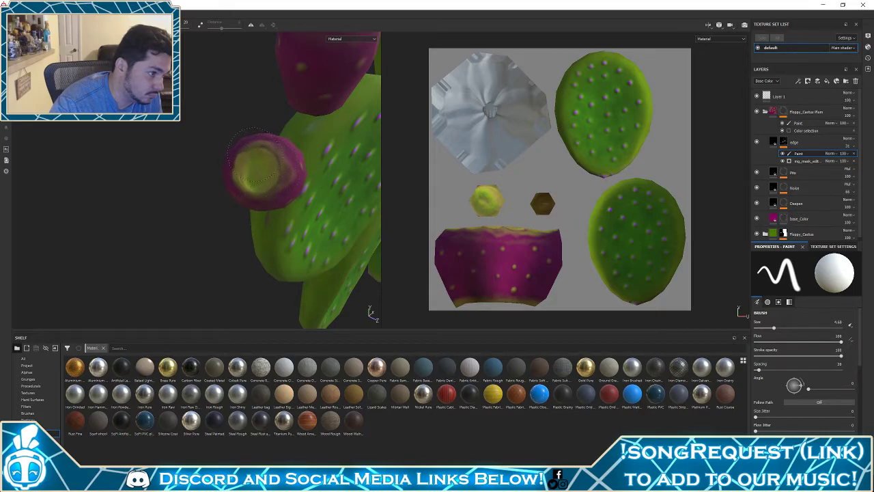
key(x)
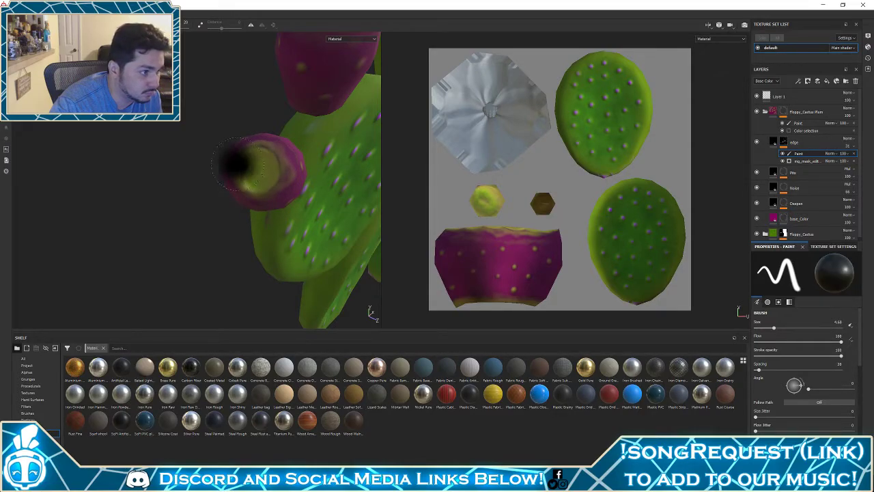
key(x)
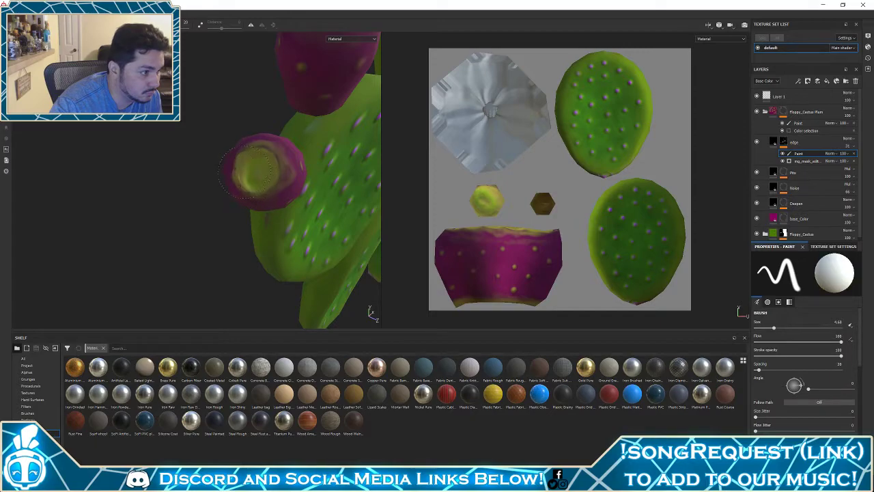
mouse_move(193, 260)
alt+mouse_down()
mouse_move(180, 264)
mouse_move(185, 220)
mouse_move(171, 218)
alt+mouse_up()
alt+right_drag(134, 198, 252, 148)
alt+drag(252, 148, 136, 152)
alt+drag(280, 223, 388, 198)
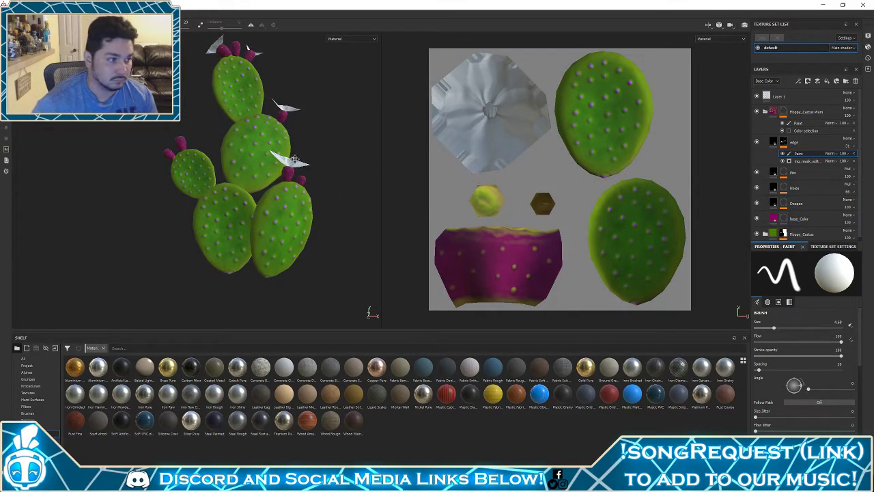
alt+middle_drag(295, 159, 333, 198)
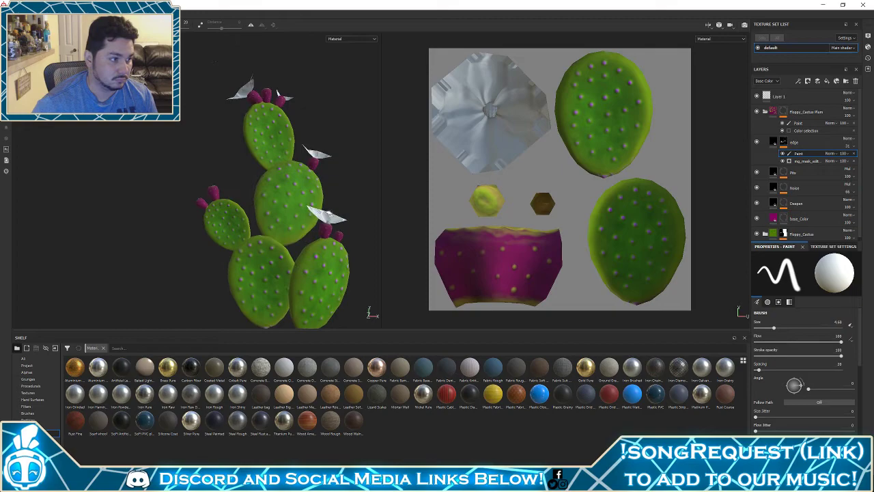
Collapse the Floppy_Cactus Plum folder in the layer stack
click(766, 112)
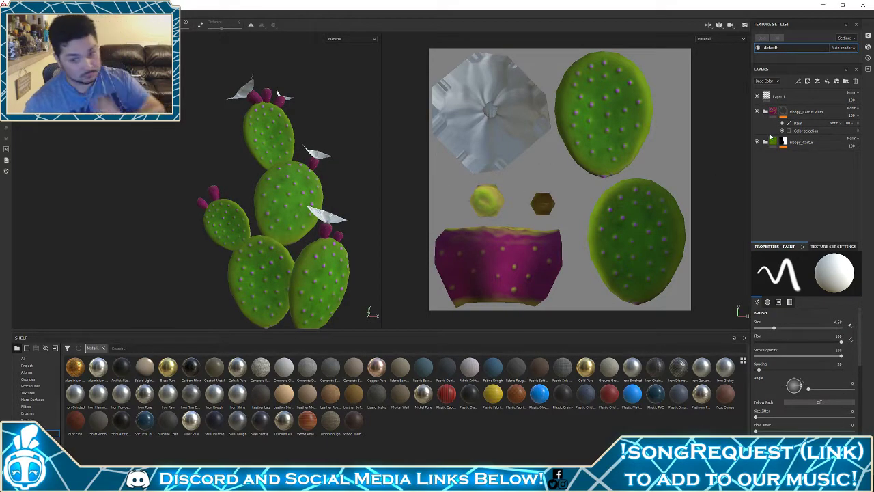
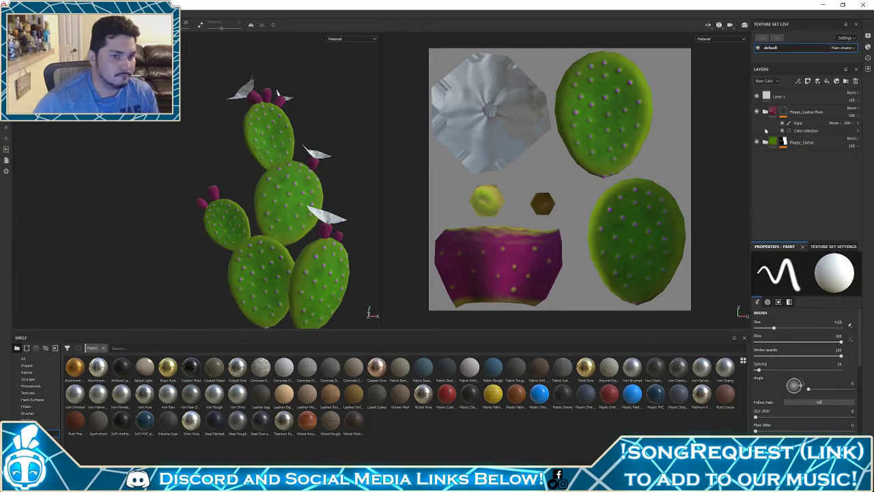
click(766, 113)
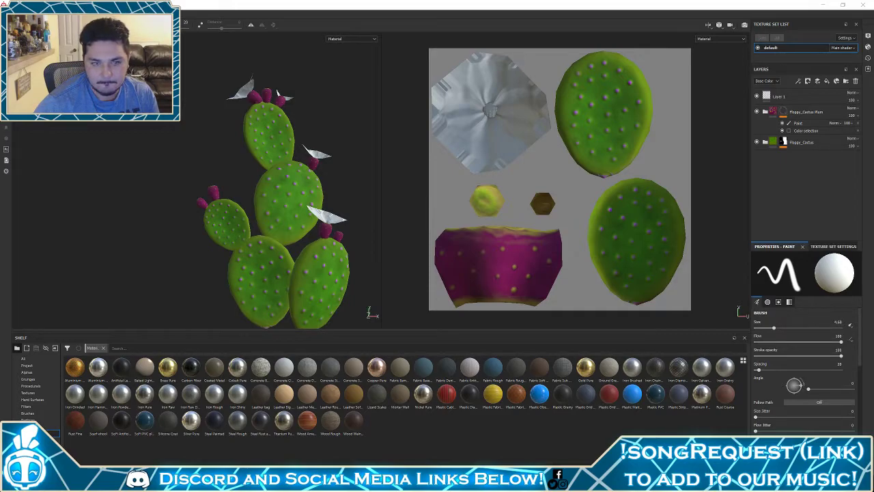
click(765, 111)
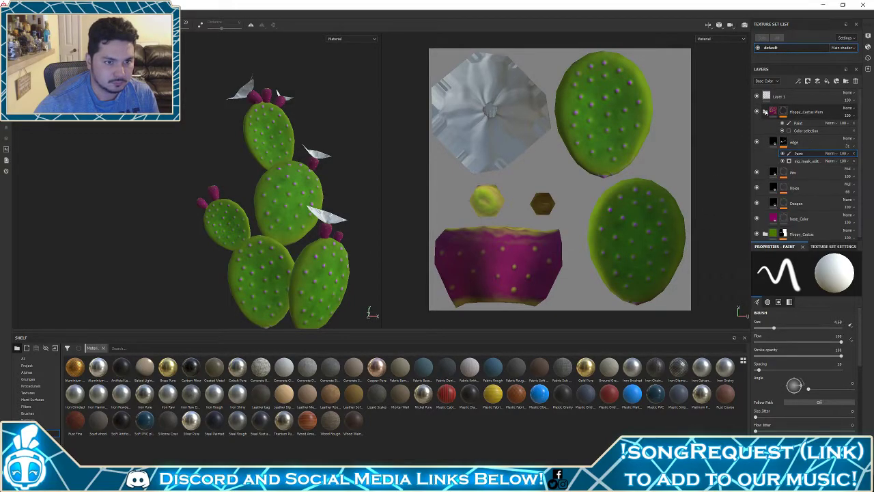
click(765, 112)
Create a folder named Flower at the top of the layer stack and delete the unused Layer 1
click(790, 97)
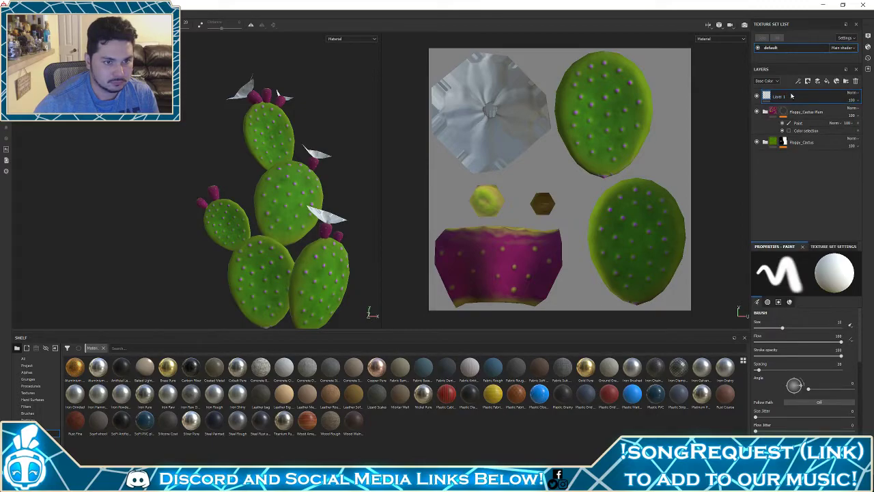
click(846, 80)
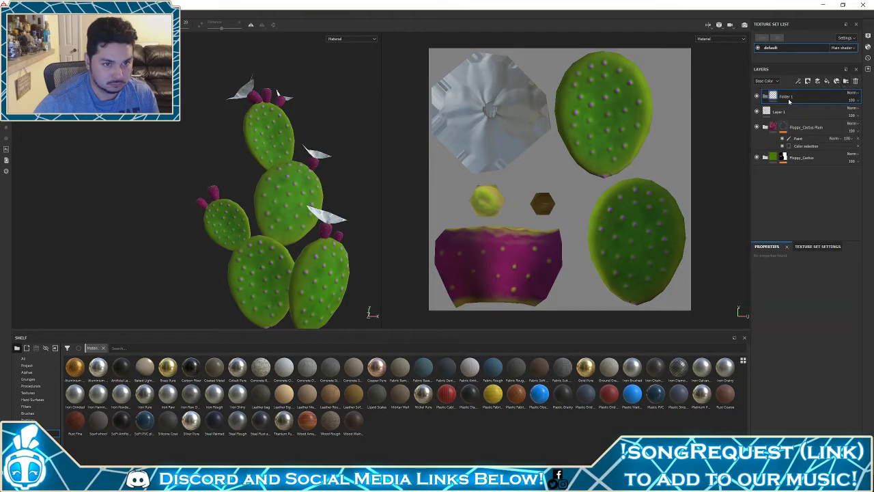
double_click(788, 97)
text(Flower)
key(Return)
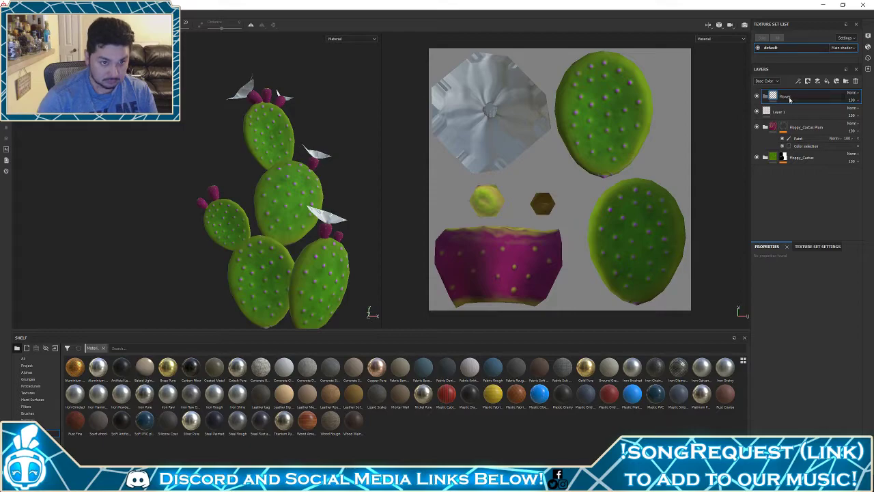
click(821, 110)
click(855, 82)
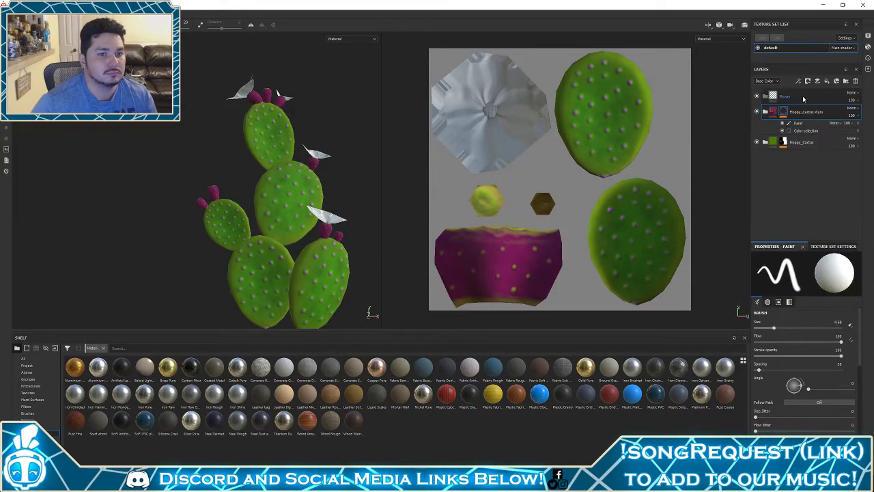
Mask the Flower folder with a color selection, picking the flower's red ID color (R 255, G 0, B 0)
click(788, 99)
right_click(789, 100)
click(819, 136)
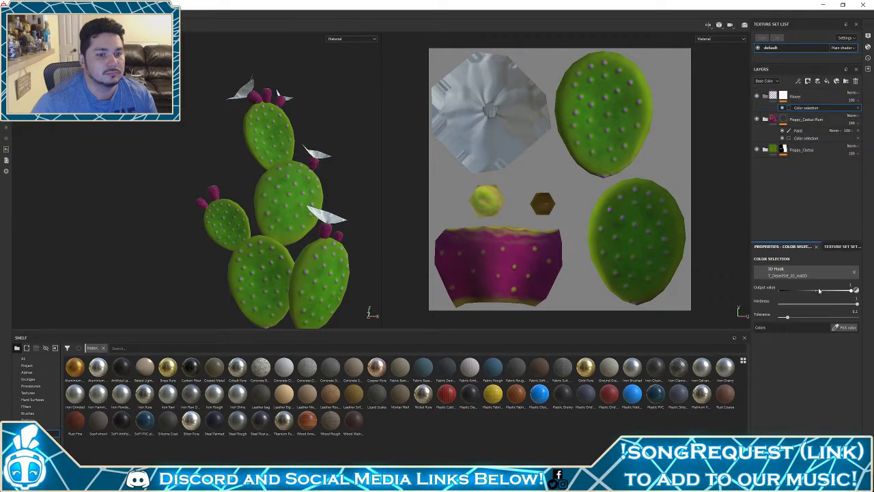
click(838, 328)
click(480, 131)
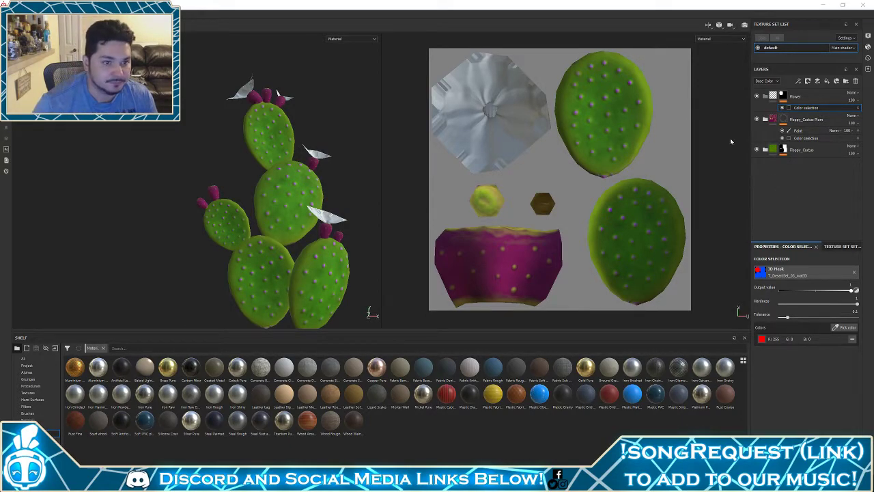
key(Delete)
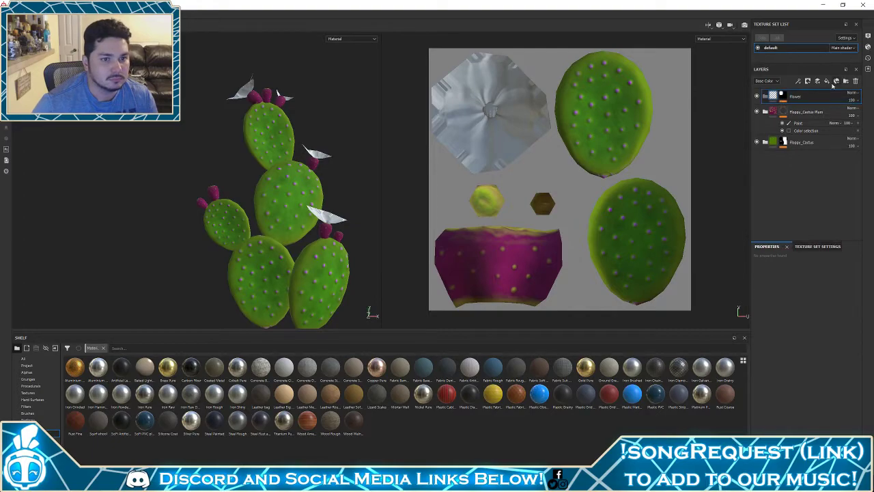
Add a fill layer named base inside the Flower folder with only the color and rough channels enabled
click(827, 82)
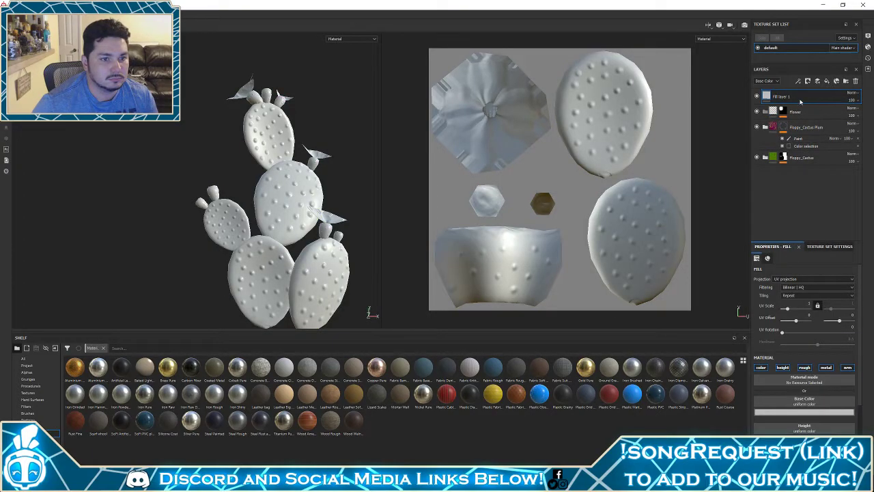
drag(801, 102, 802, 112)
double_click(792, 112)
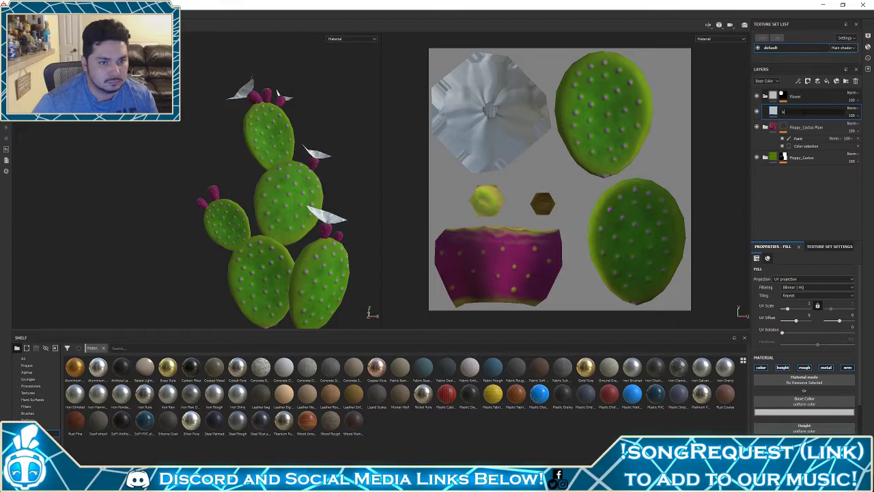
key(Return)
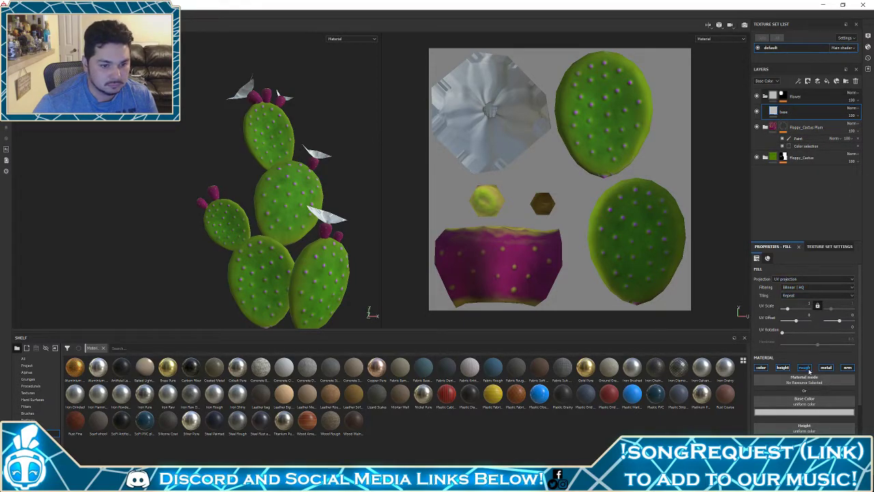
scroll(810, 372, down, 2)
click(782, 327)
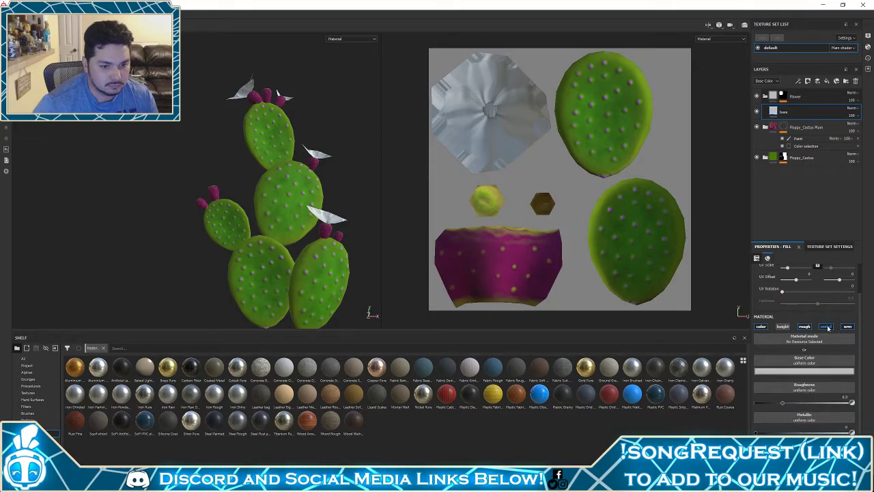
Try pure red as the flower base layer's base color, and settle on a bright magenta
click(811, 372)
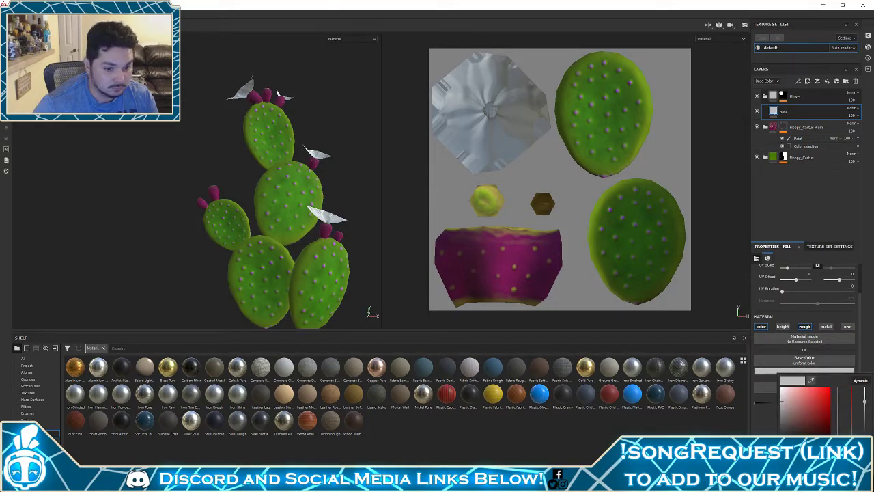
click(829, 388)
alt+drag(343, 232, 297, 217)
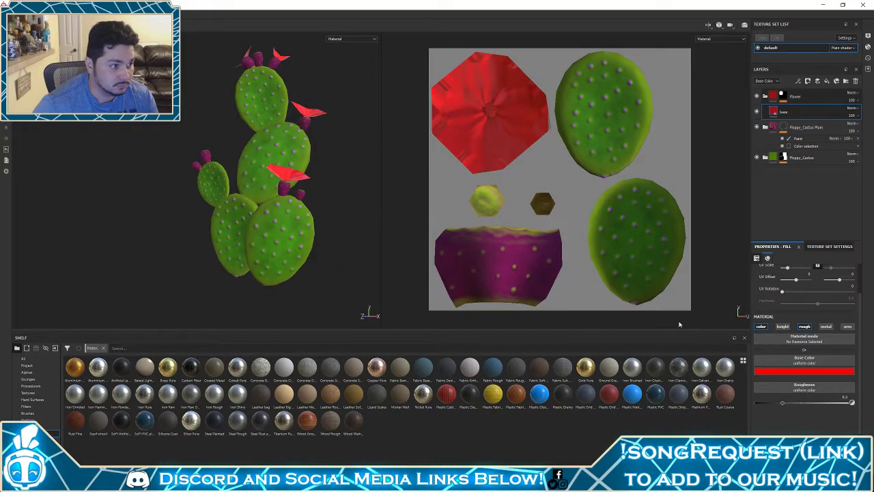
click(819, 375)
drag(836, 400, 839, 394)
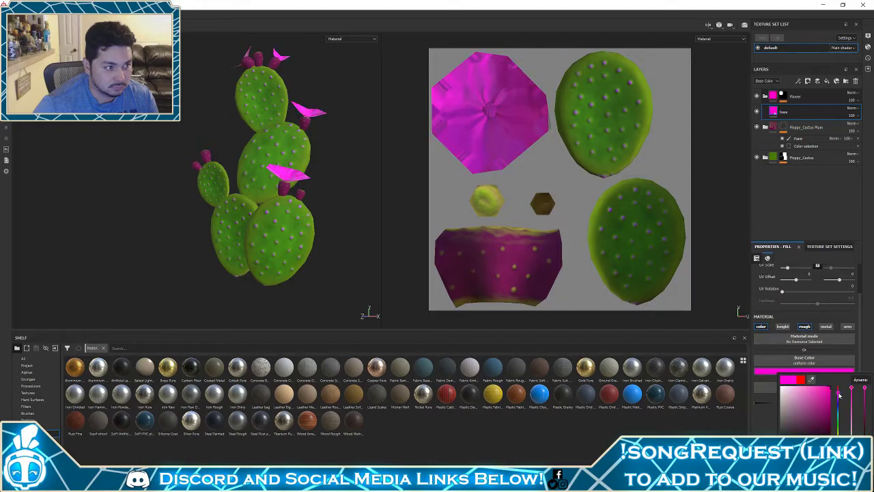
Set the flower base layer's roughness to about 0.73
alt+drag(283, 190, 317, 184)
alt+middle_drag(328, 95, 282, 190)
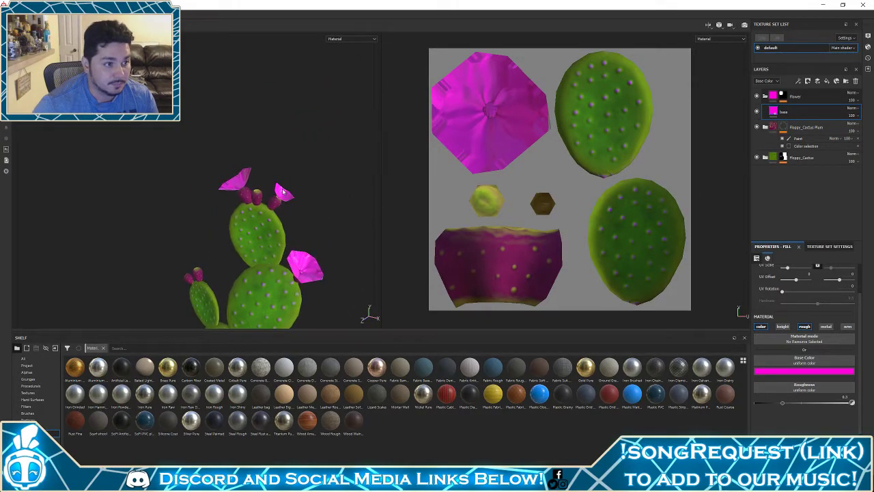
alt+right_drag(283, 190, 287, 204)
alt+drag(287, 203, 294, 179)
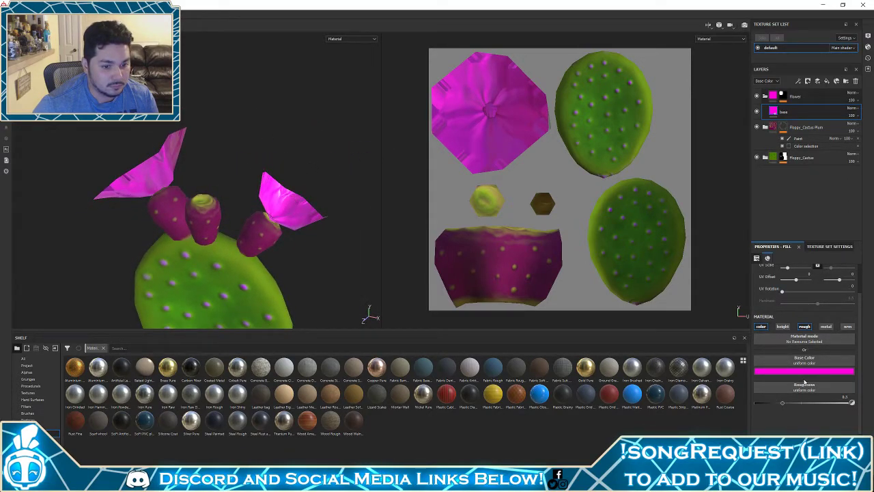
drag(788, 403, 810, 407)
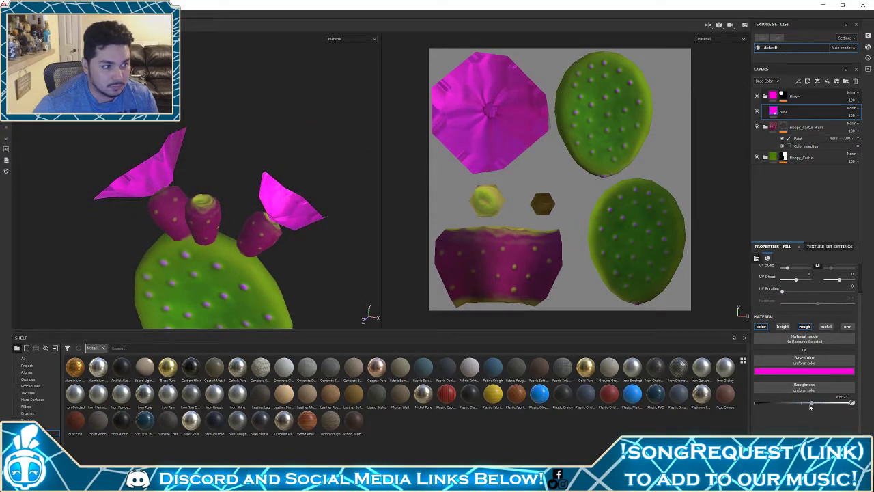
Cycle through the individual texture channels to compare the flower's roughness with the rest of the cactus, and return to the material view
key(c)
key(c)
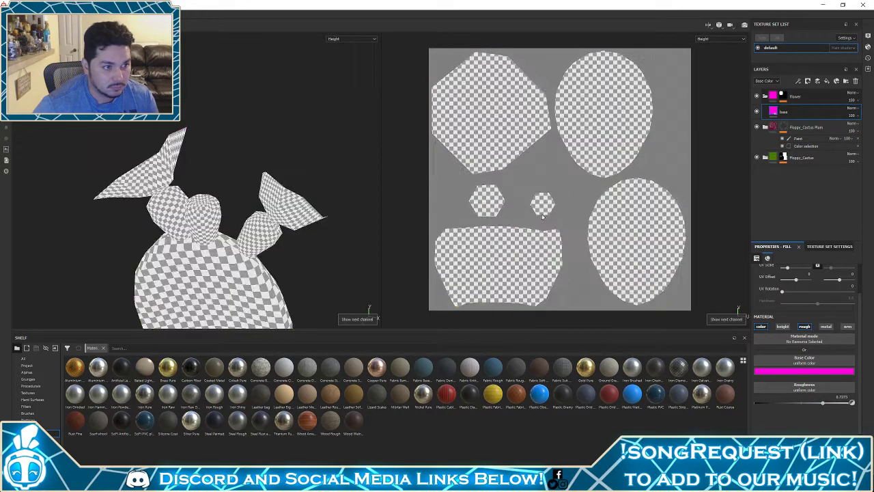
key(c)
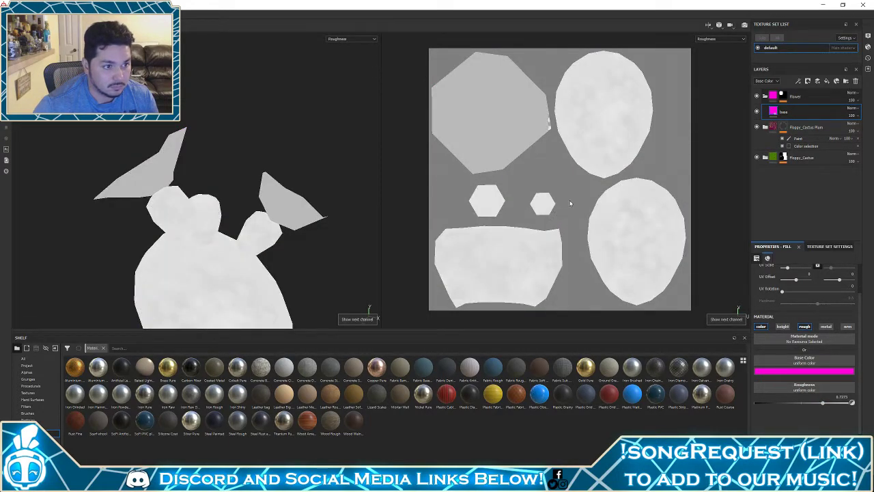
key(c)
key(c)
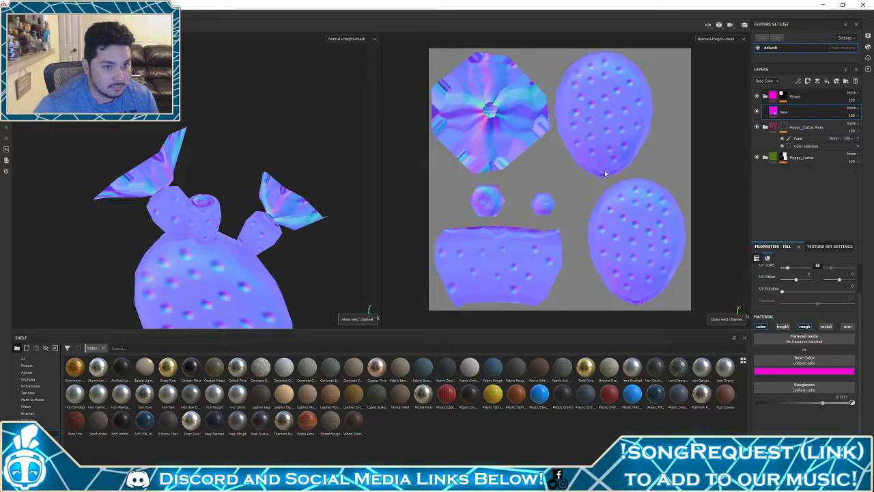
key(c)
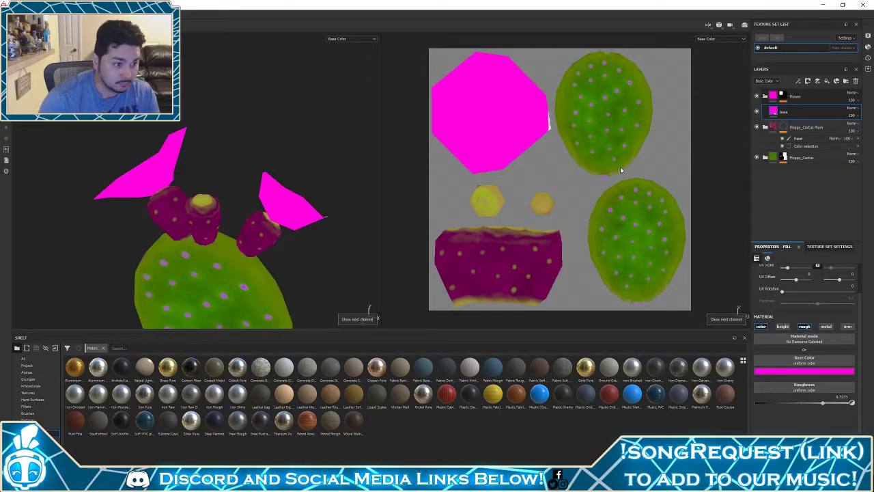
key(c)
key(c)
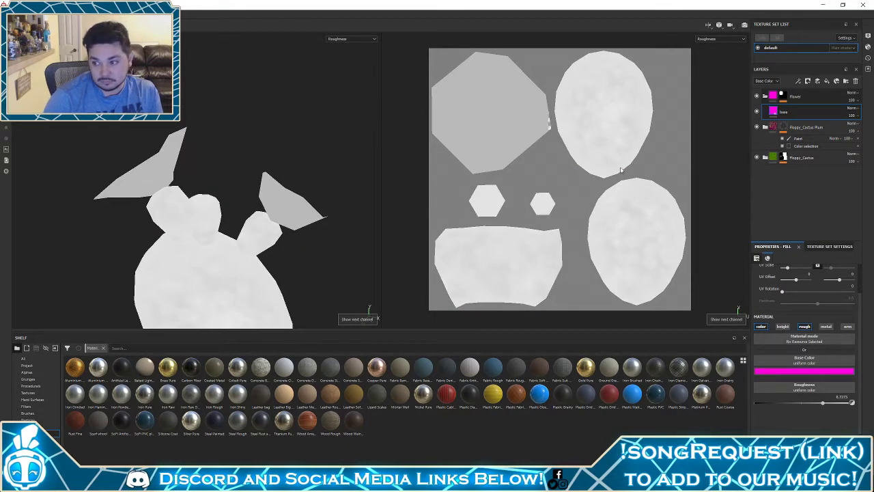
key(m)
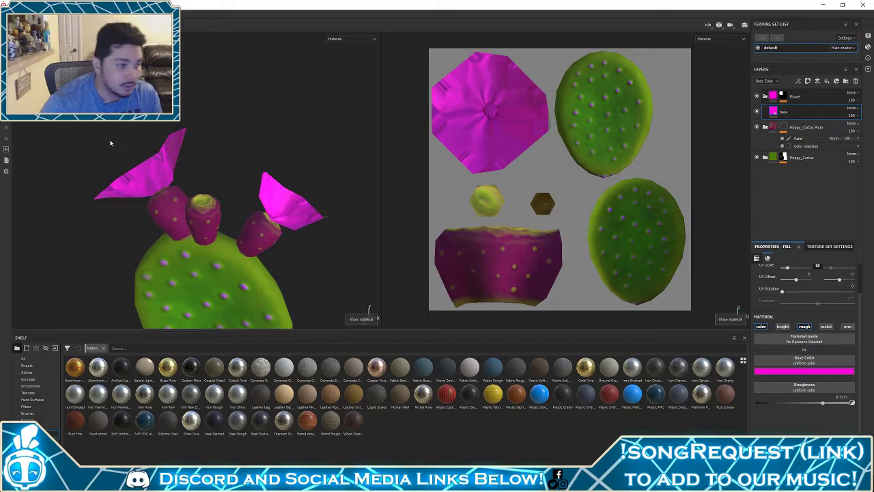
Raise the flower base layer's roughness to about 0.85
scroll(198, 192, down, 5)
alt+middle_drag(234, 201, 249, 103)
alt+drag(280, 191, 440, 232)
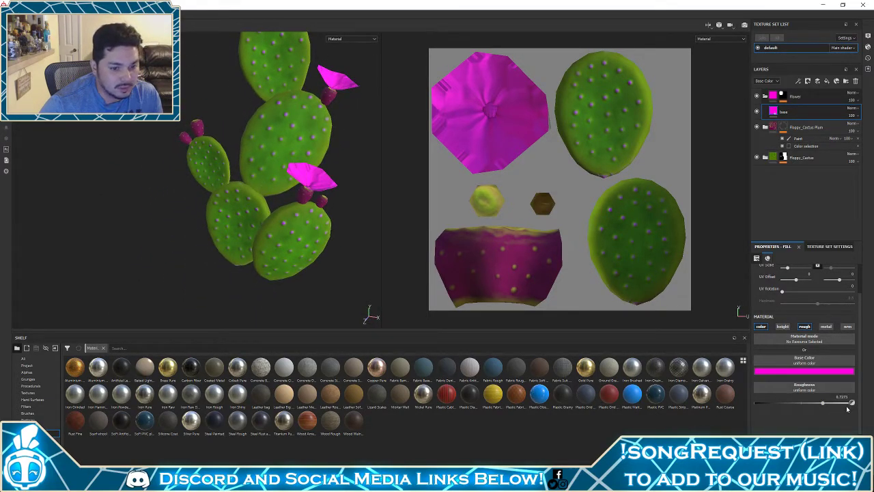
alt+drag(283, 217, 253, 225)
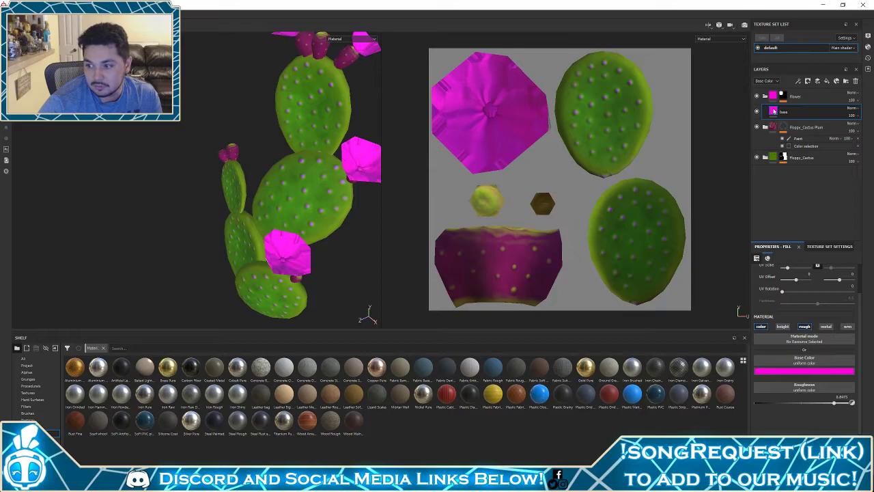
Duplicate the flower's base layer and rename the copy edge
key(ctrl+d)
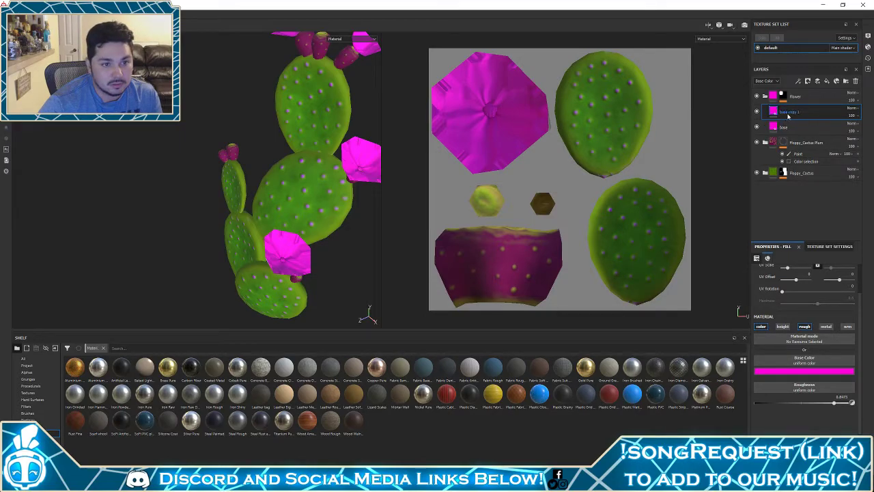
double_click(788, 117)
text(edge)
click(779, 116)
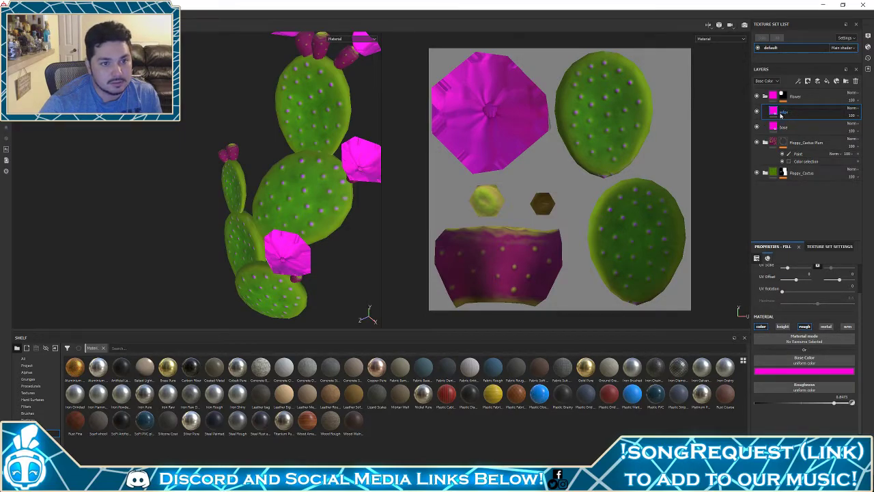
Add a white mask to the edge layer and replace it with a black mask
right_click(775, 110)
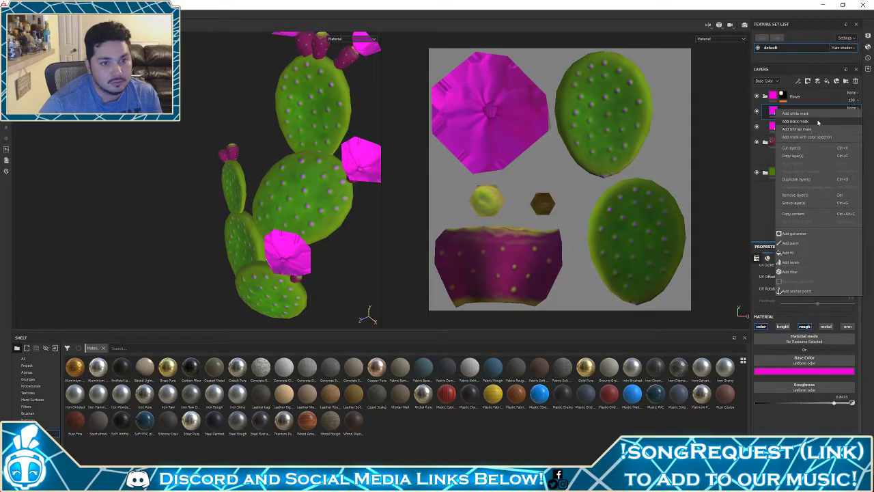
click(797, 114)
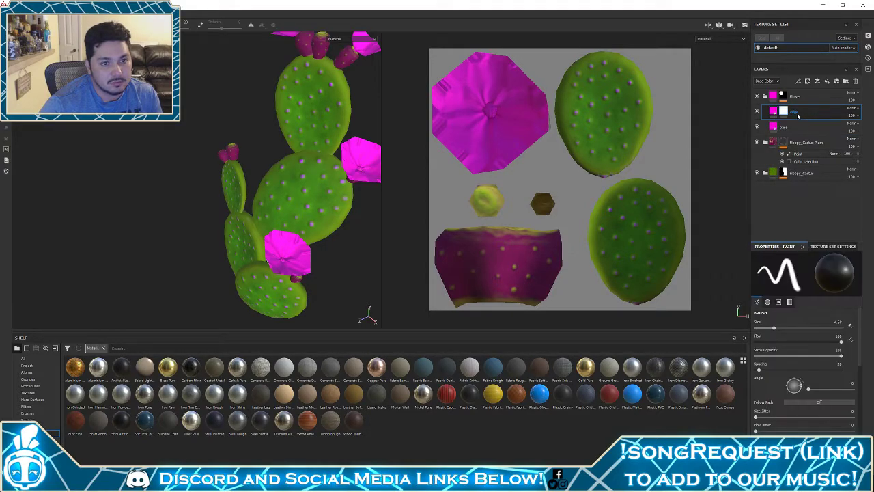
right_click(785, 112)
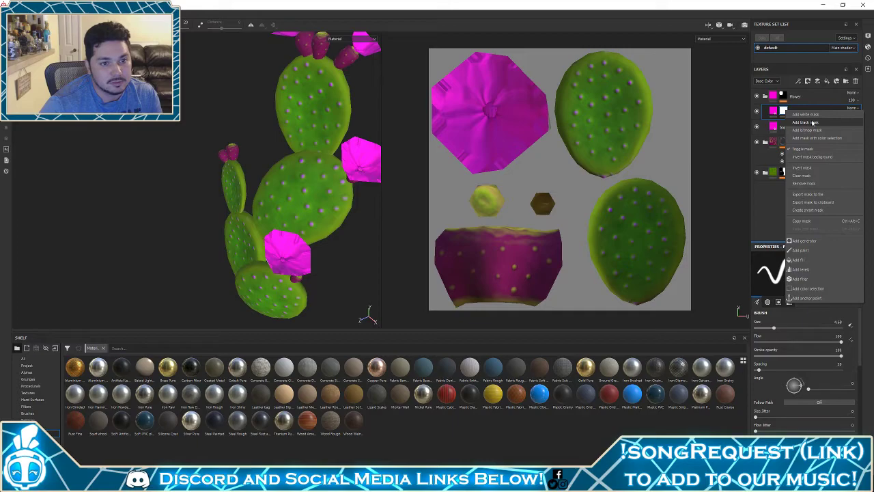
click(812, 123)
Add a Mask Editor generator to the edge layer's mask and display the mask on the model
right_click(787, 112)
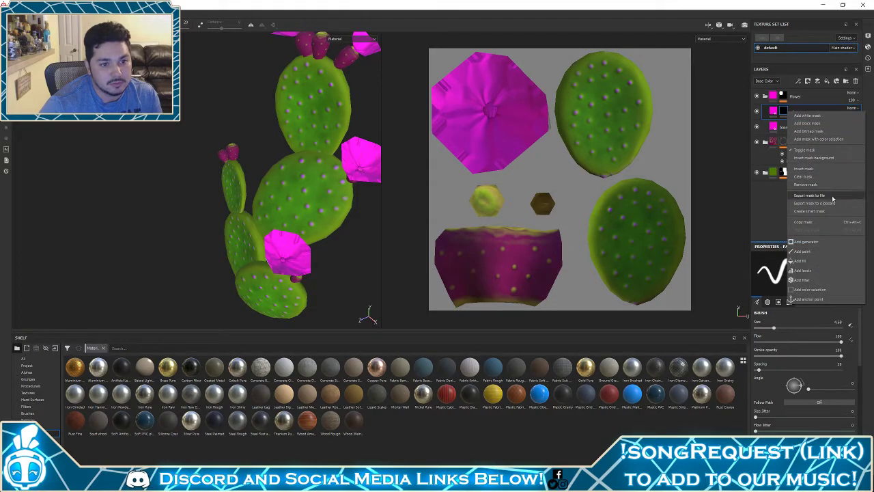
click(805, 241)
click(818, 271)
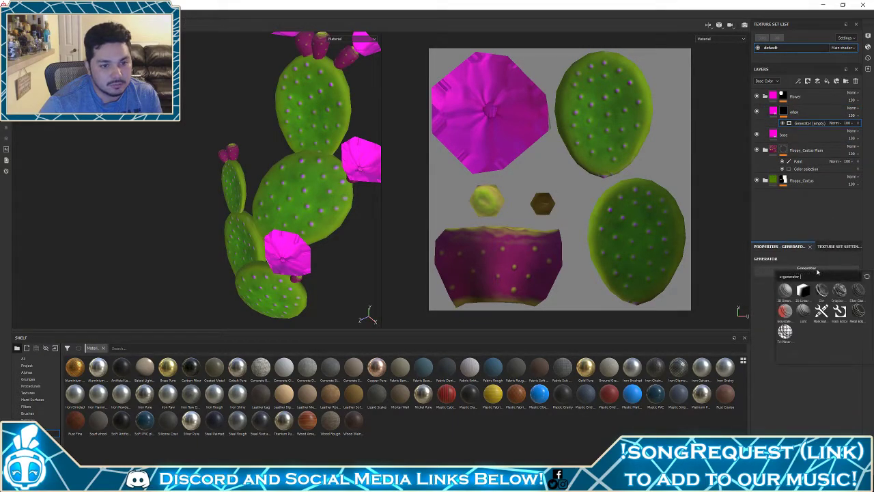
click(839, 312)
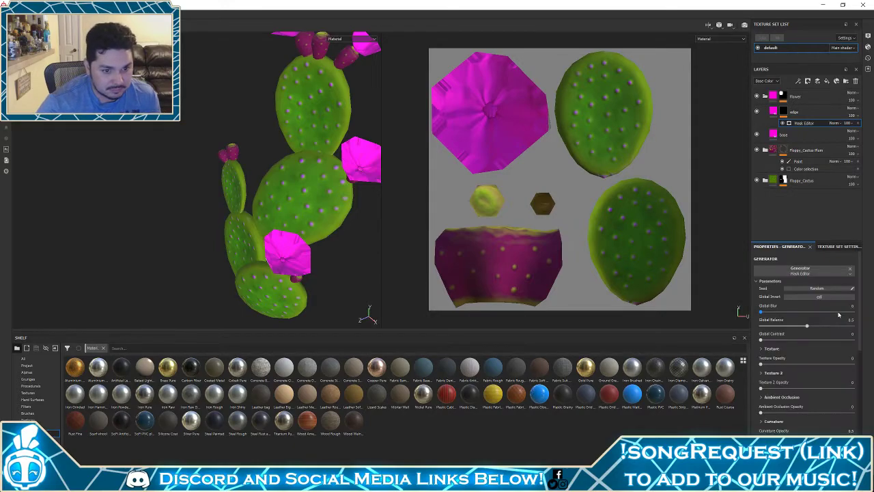
scroll(805, 334, down, 5)
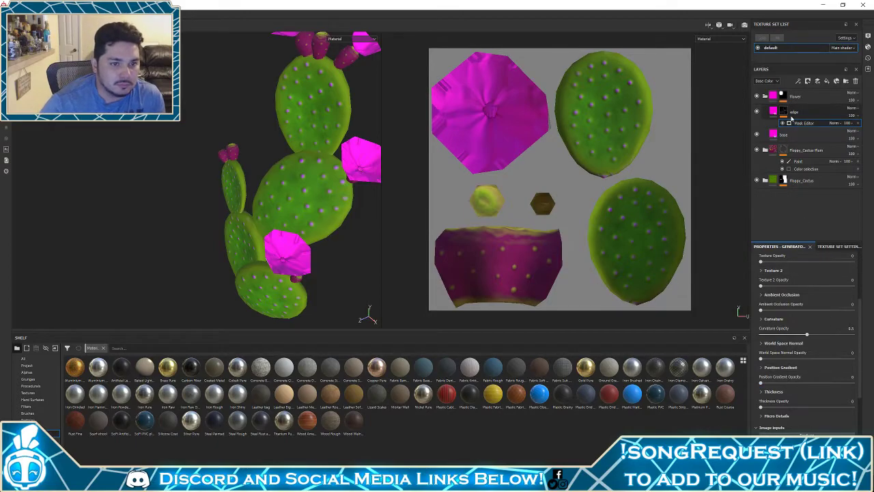
alt+click(783, 111)
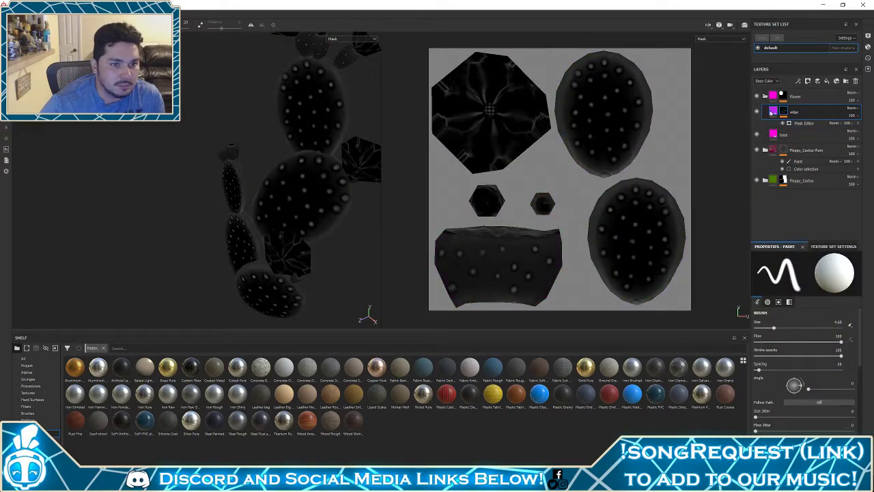
Try blue as the edge layer's base color, and settle on a bright yellow-green
click(771, 112)
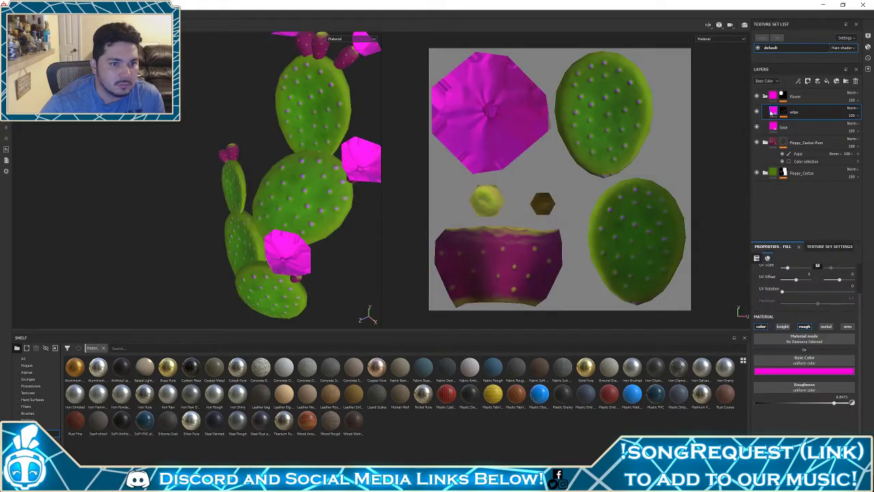
click(792, 372)
click(837, 407)
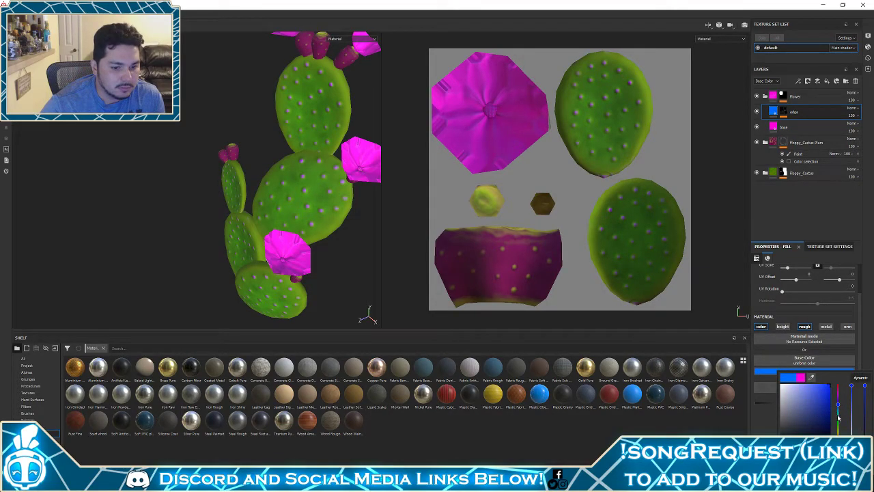
drag(838, 418, 837, 413)
Examine the edge highlights on the flower up close and from afar, comparing it with the edge layer hidden and shown
alt+drag(328, 205, 246, 181)
alt+right_drag(247, 181, 260, 182)
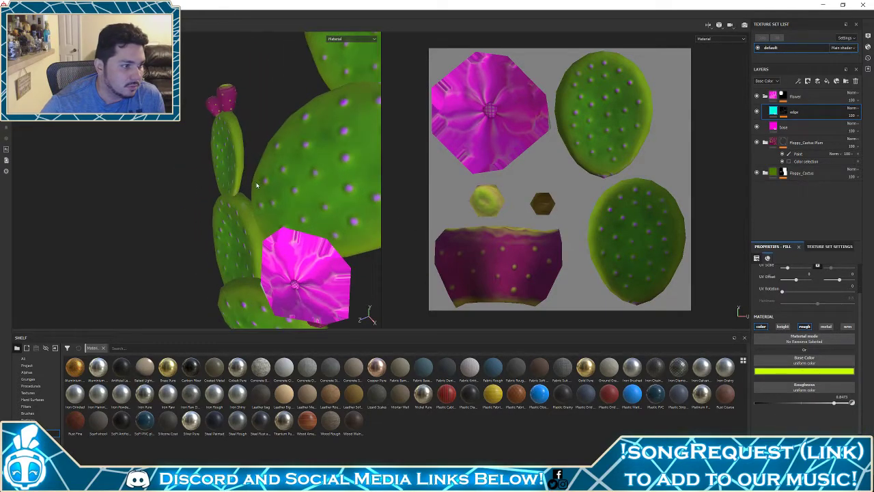
alt+drag(259, 182, 256, 172)
alt+right_drag(256, 172, 255, 221)
alt+drag(255, 221, 238, 220)
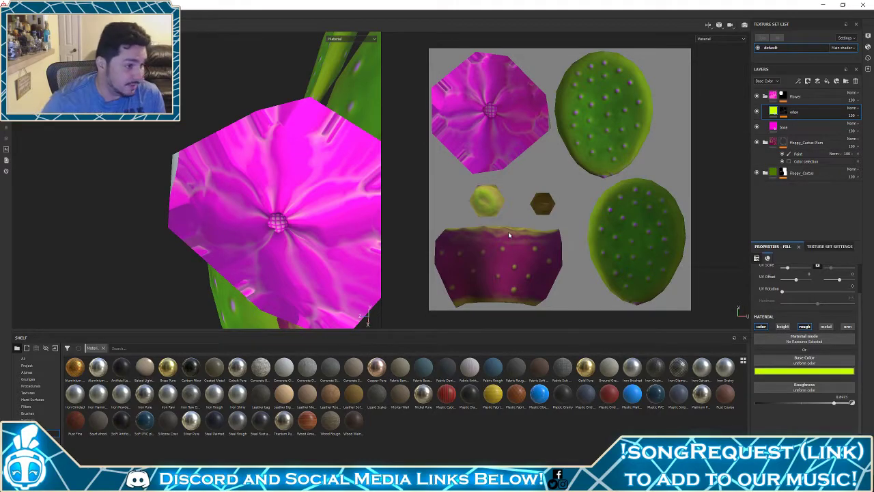
click(757, 111)
click(757, 111)
alt+drag(327, 171, 334, 198)
scroll(302, 167, down, 2)
scroll(302, 167, down, 2)
scroll(293, 196, down, 3)
scroll(293, 198, down, 3)
scroll(269, 216, up, 2)
scroll(271, 195, up, 2)
scroll(270, 195, up, 3)
scroll(247, 212, up, 2)
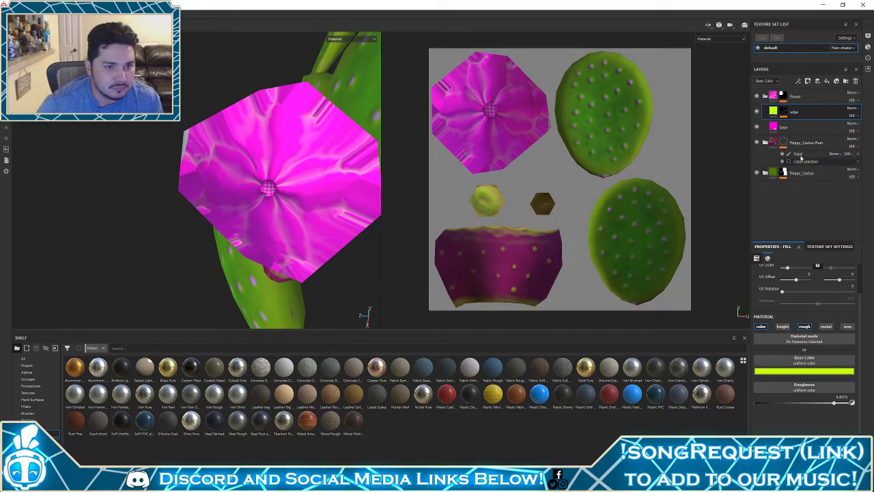
Display the edge layer's mask and set the Mask Editor's Curvature Opacity to 1
alt+click(784, 112)
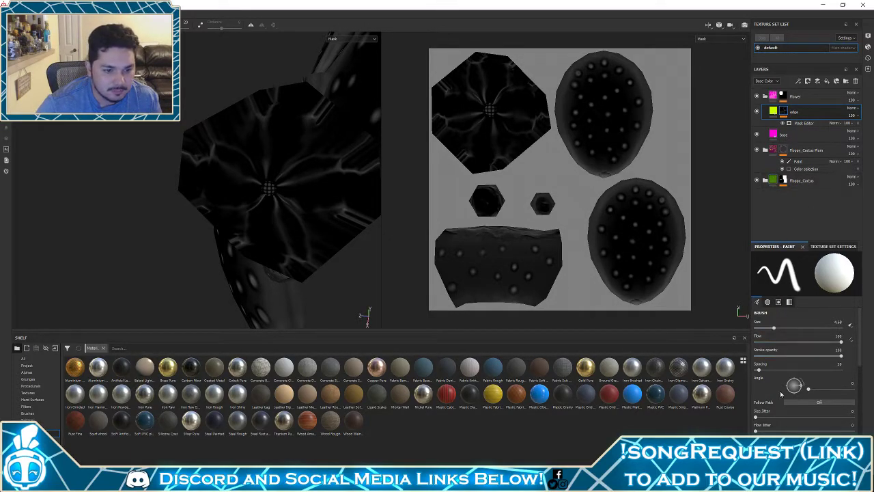
scroll(781, 394, down, 2)
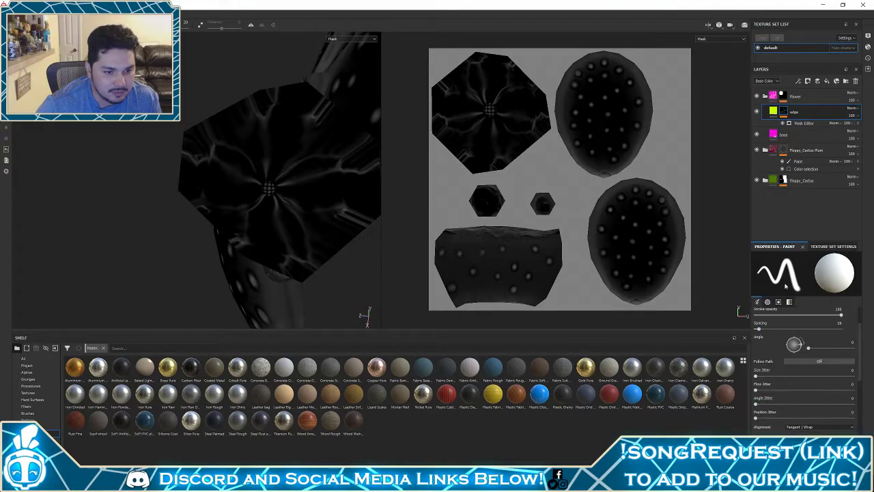
click(830, 247)
click(775, 246)
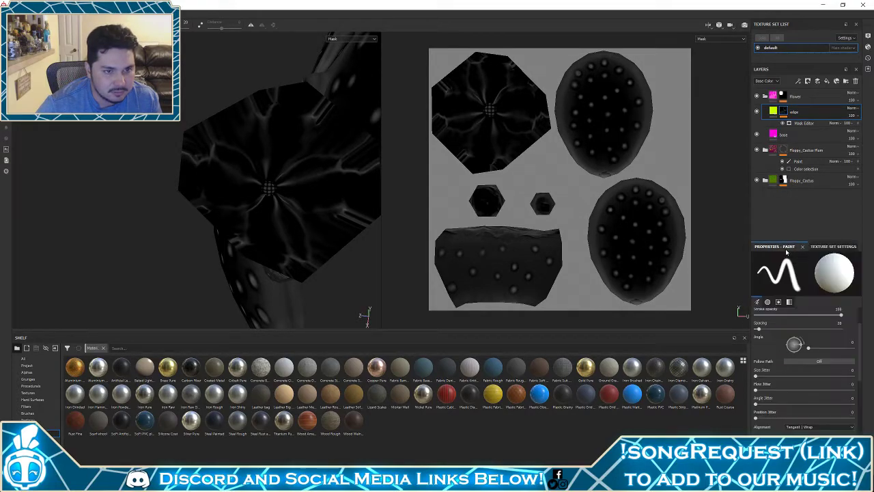
click(807, 122)
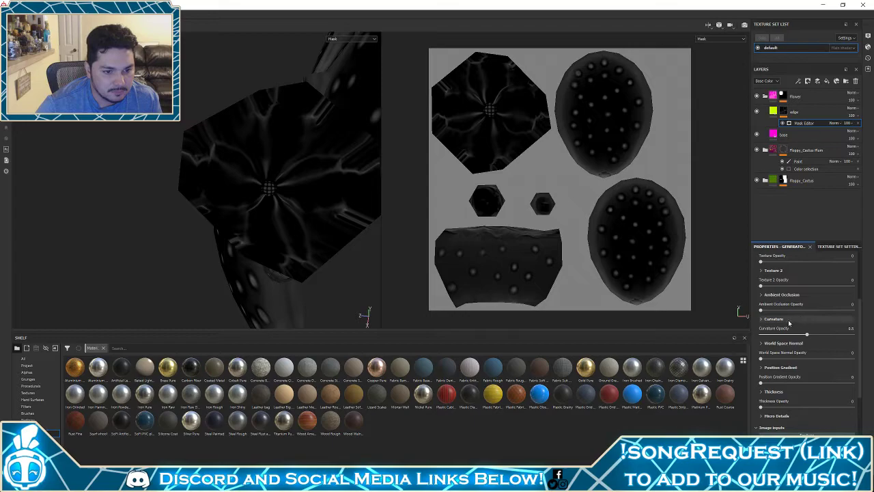
drag(806, 333, 853, 334)
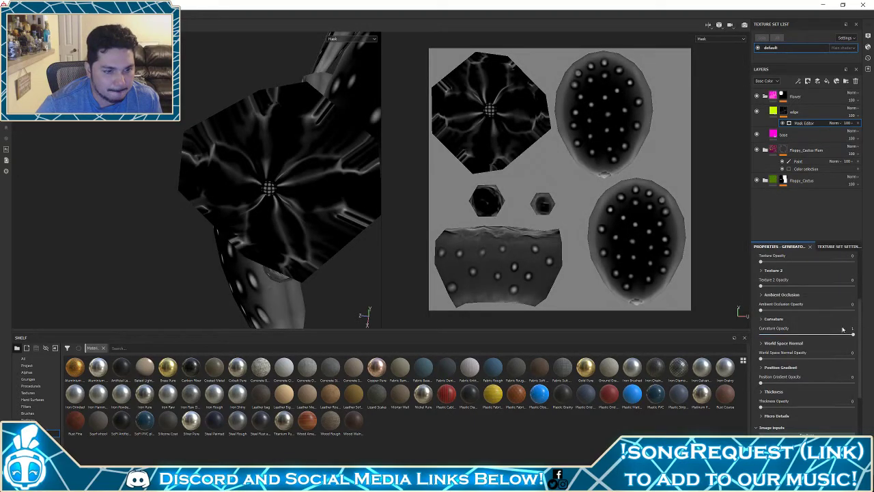
In the edge mask's Mask Editor curvature settings, set Medium and Large to 1 and Big to 0, and check the flower's material
click(761, 319)
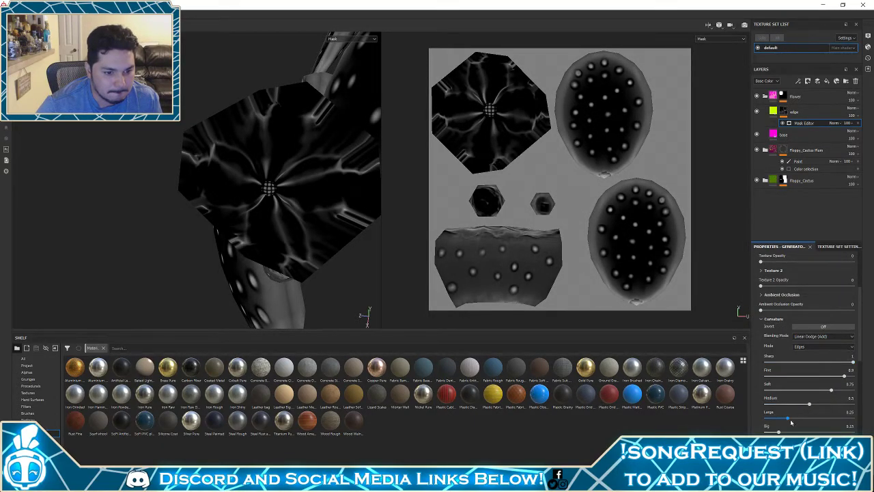
drag(797, 419, 870, 414)
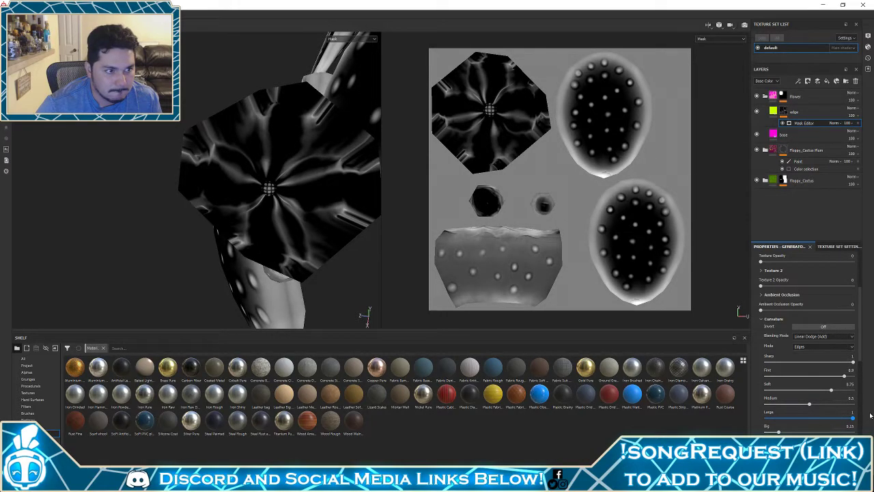
drag(779, 432, 742, 431)
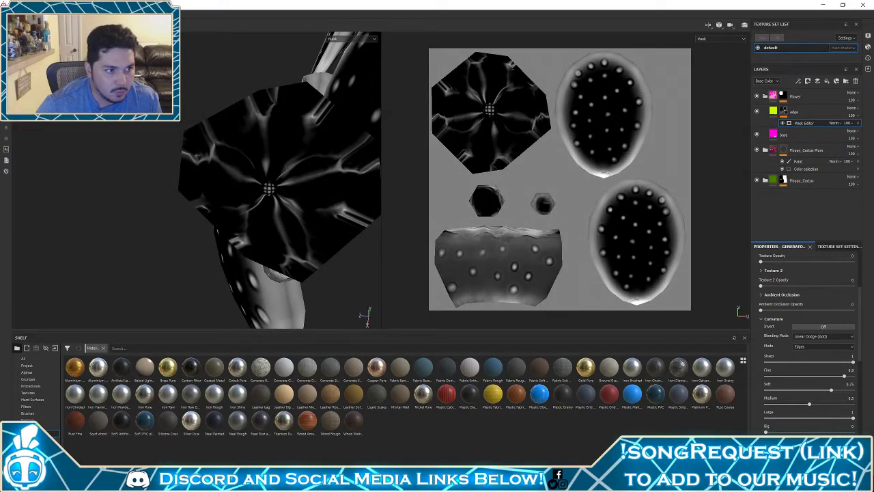
drag(809, 404, 859, 389)
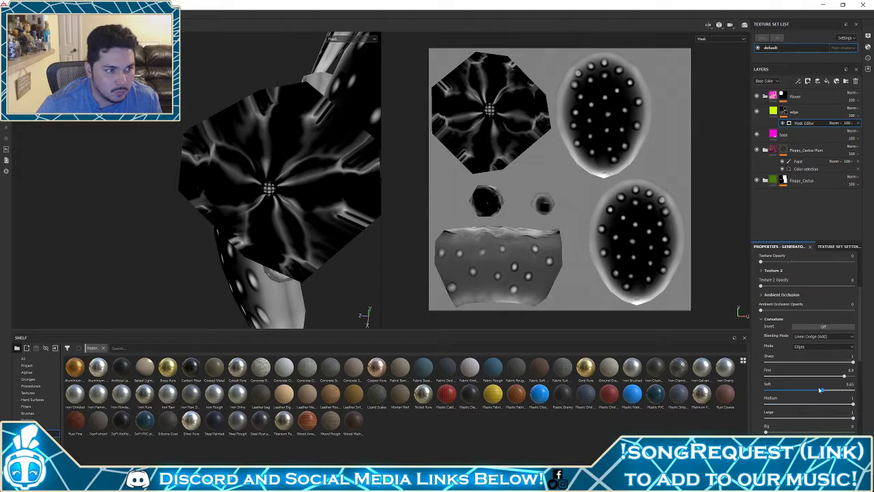
click(773, 112)
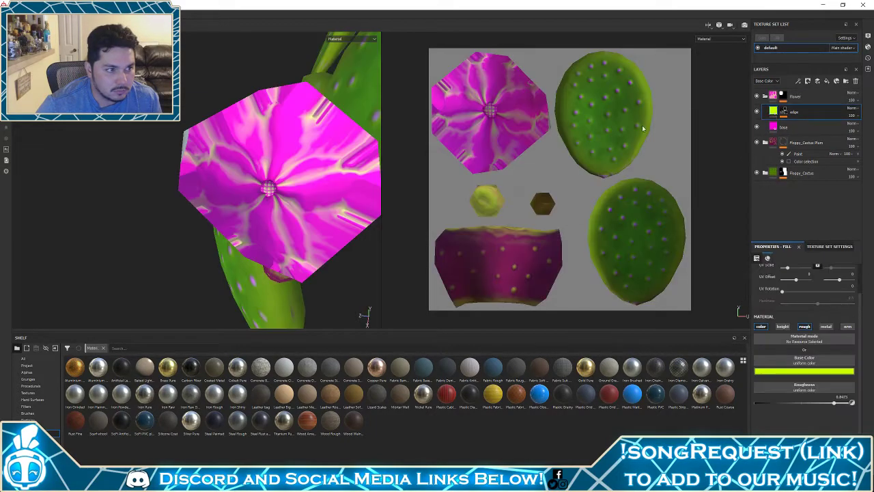
alt+drag(325, 102, 321, 120)
scroll(307, 164, down, 5)
alt+drag(307, 166, 341, 146)
scroll(341, 147, up, 5)
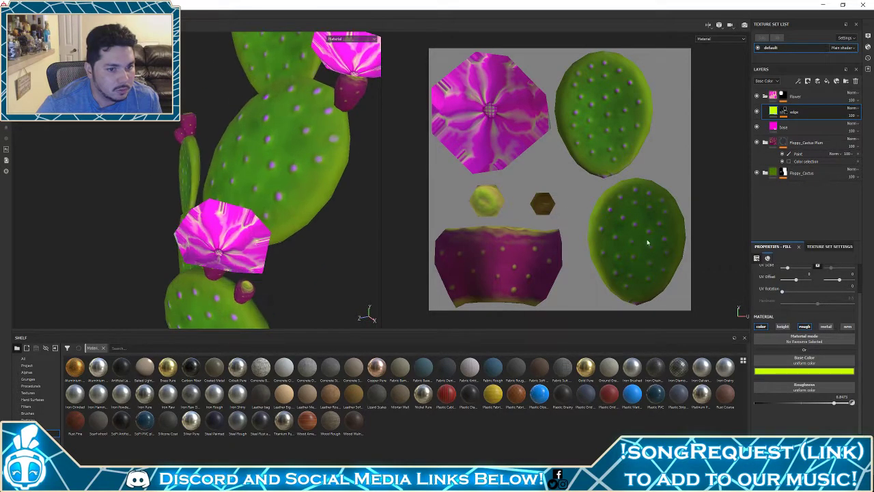
Soften the edge layer's mask by raising the Mask Editor's Global Blur to about 1.8
click(783, 111)
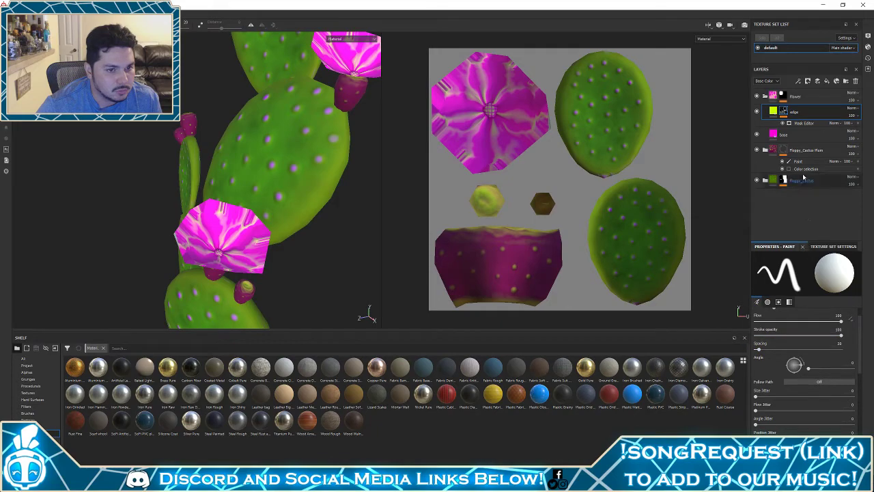
click(804, 123)
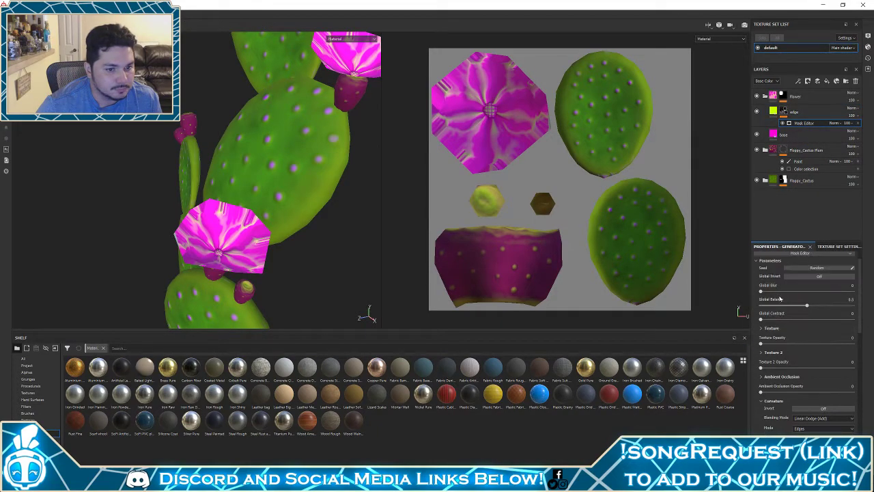
mouse_move(782, 292)
mouse_down()
mouse_move(790, 293)
mouse_move(771, 287)
mouse_up()
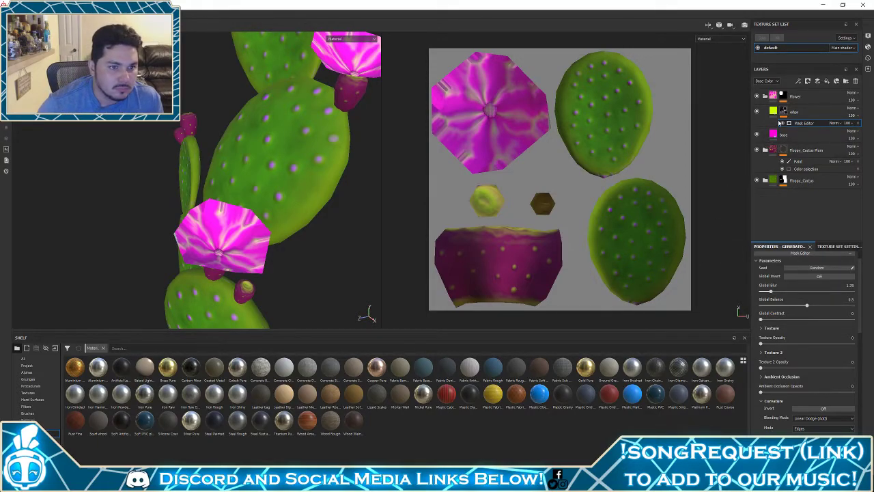
Change the edge layer's base color to a bright blue, trying red on the way, and view the whole cactus
click(772, 111)
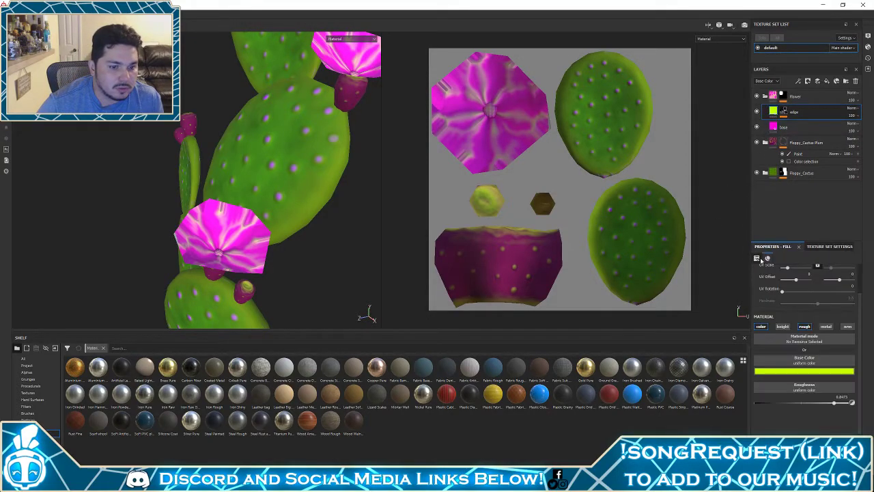
click(783, 373)
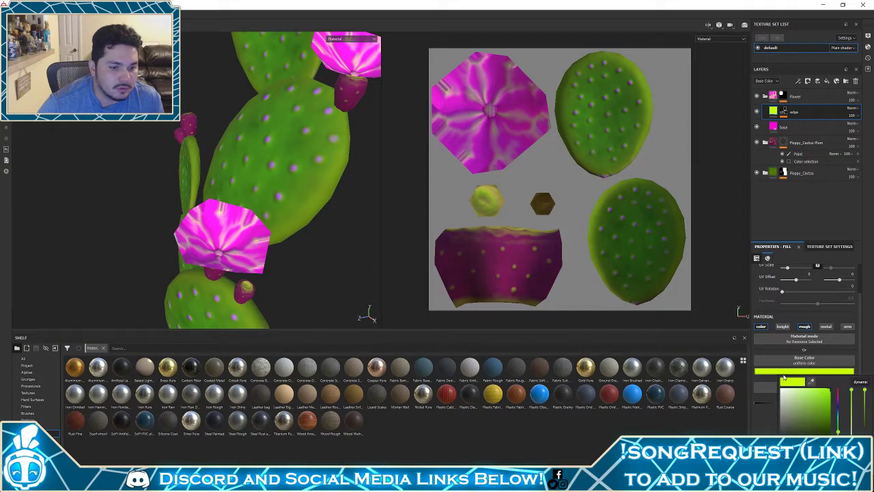
click(839, 389)
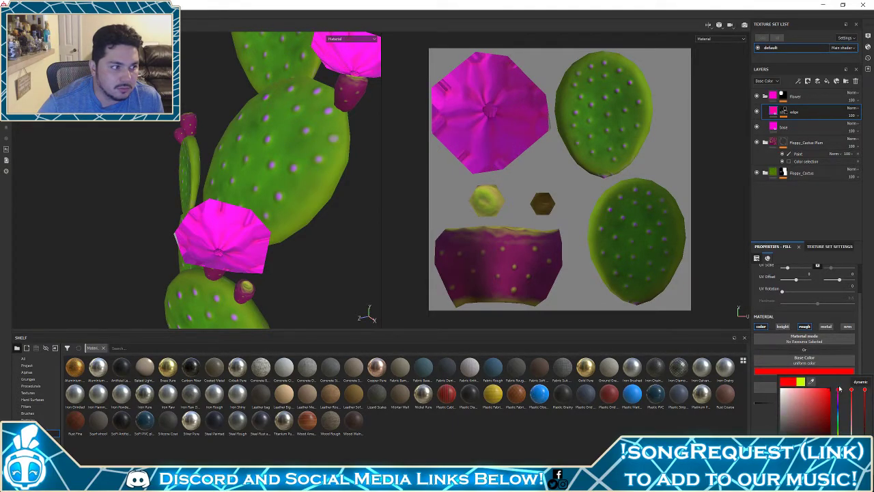
drag(840, 389, 833, 410)
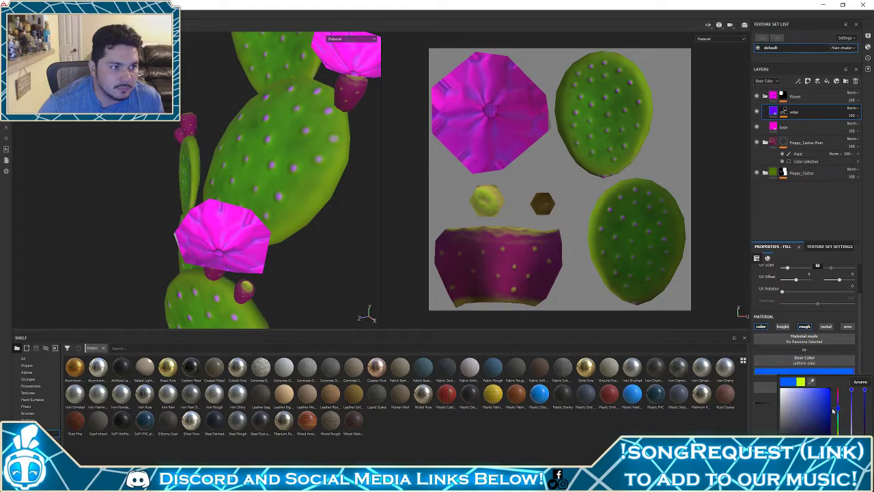
alt+middle_drag(366, 284, 308, 280)
alt+drag(307, 263, 285, 234)
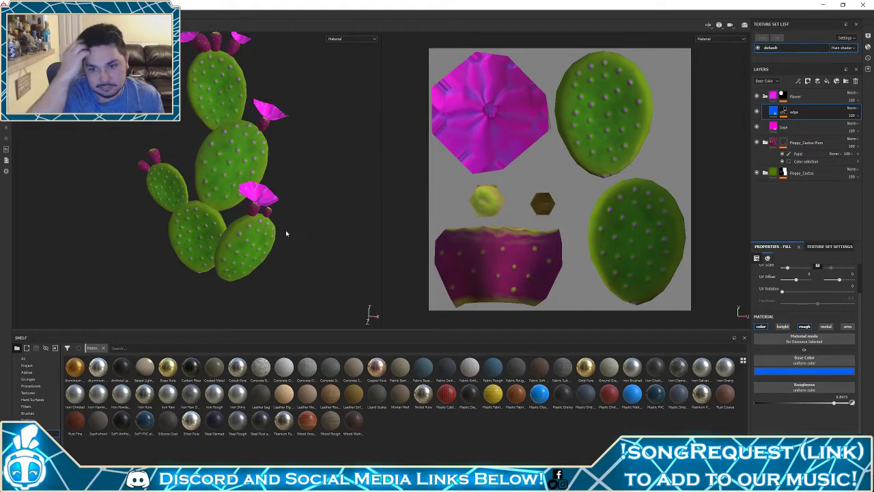
Duplicate the base layer, place the copy above the edge layer, and rename it "center"
click(782, 127)
key(ctrl+d)
drag(781, 128, 788, 108)
double_click(785, 112)
text(ca)
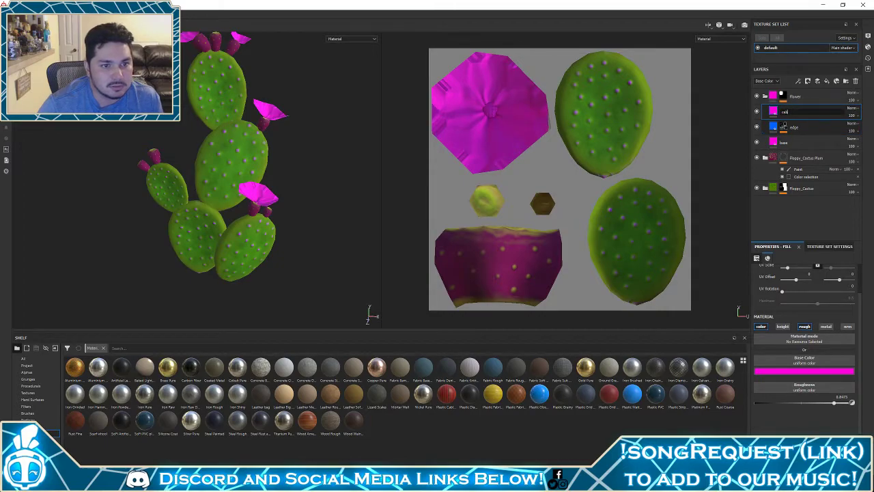
text(nter)
key(Return)
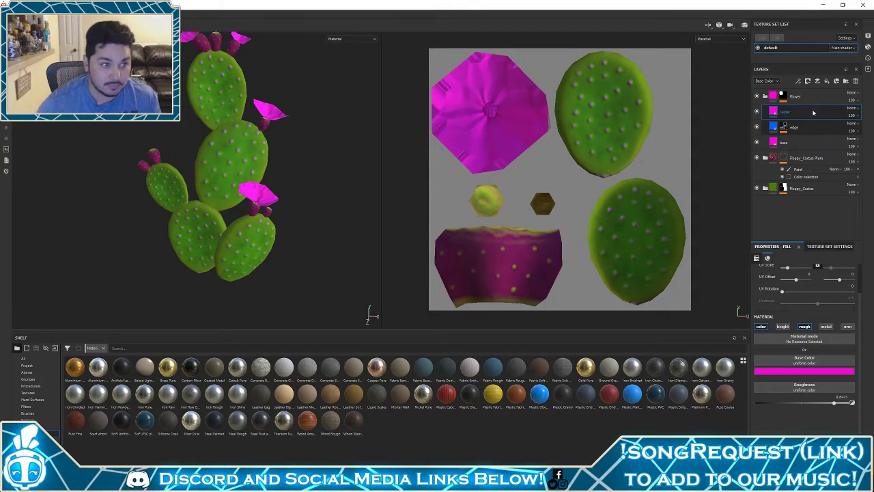
Give the center layer a black mask with a paint effect, and turn on the brush's Follow Path option
right_click(777, 111)
click(786, 117)
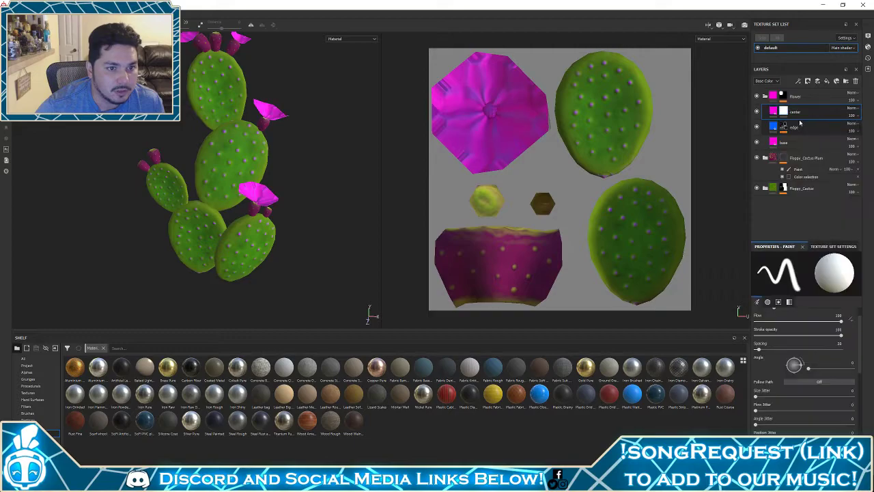
right_click(787, 113)
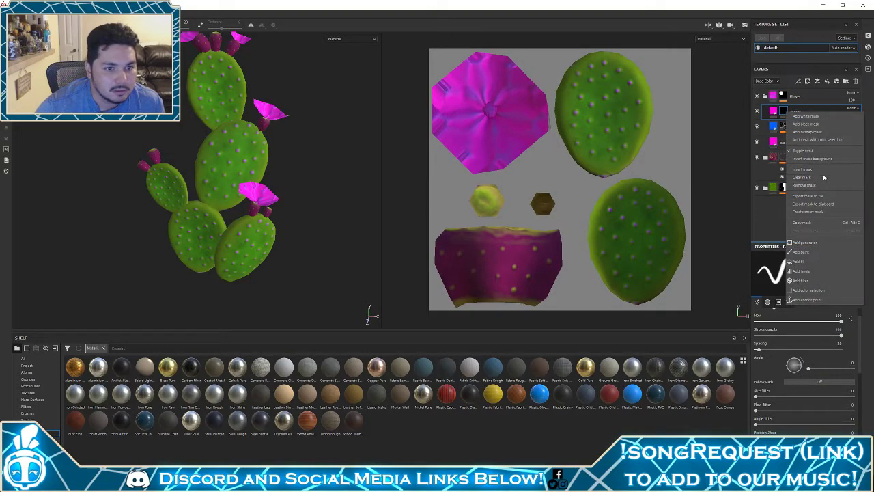
click(801, 252)
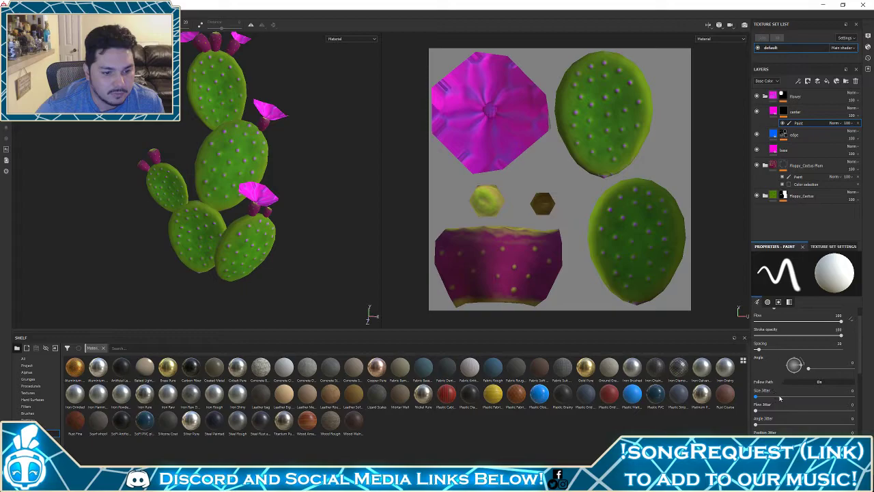
scroll(785, 406, down, 6)
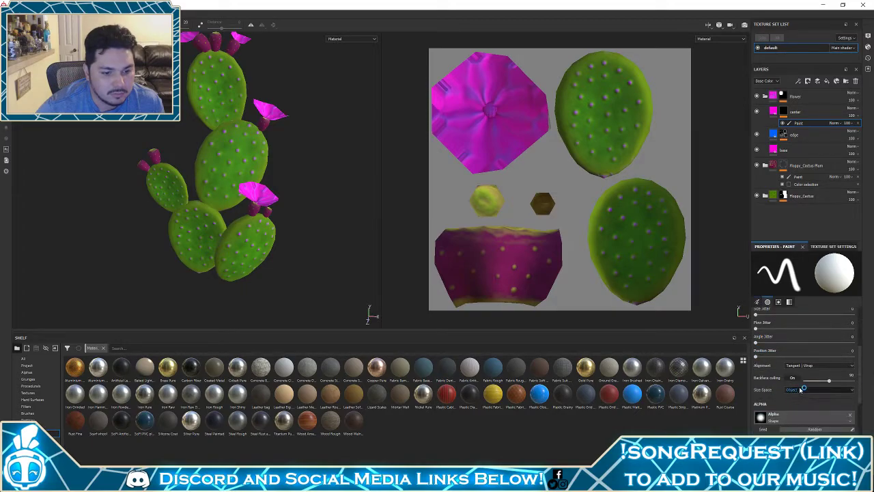
scroll(802, 389, up, 6)
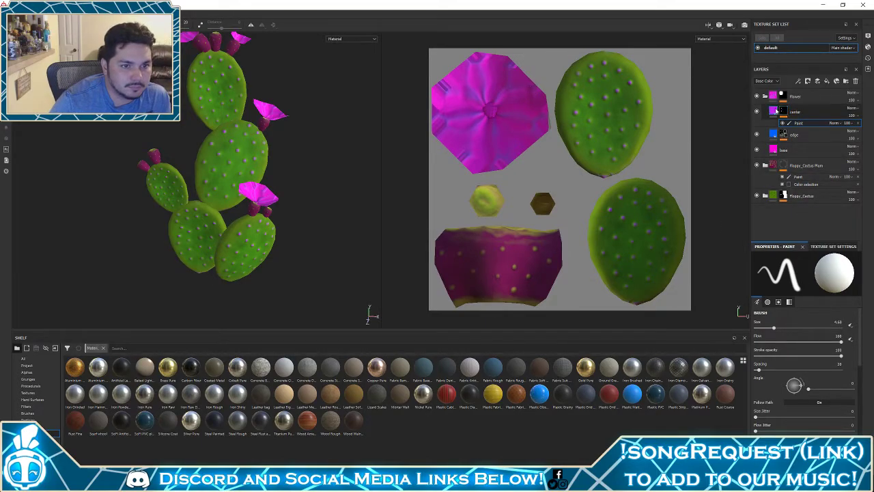
Set the center layer's base color to a vivid pinkish red
click(776, 111)
click(795, 371)
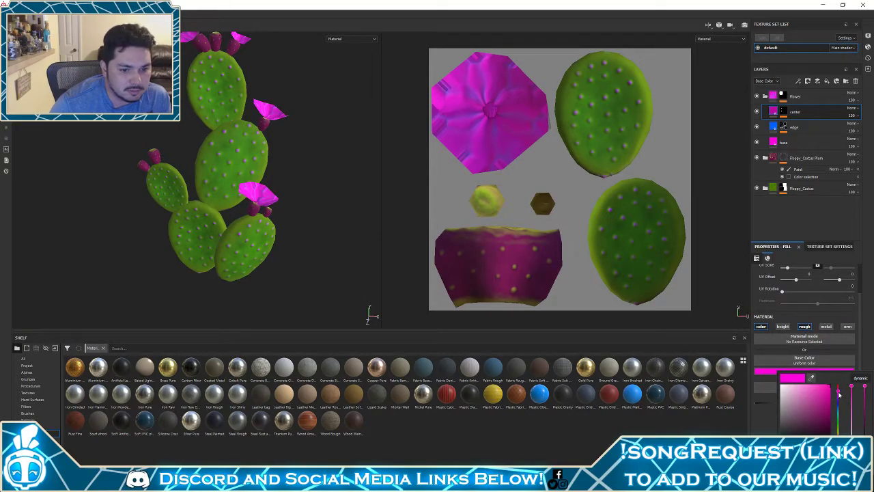
click(840, 387)
drag(840, 387, 840, 389)
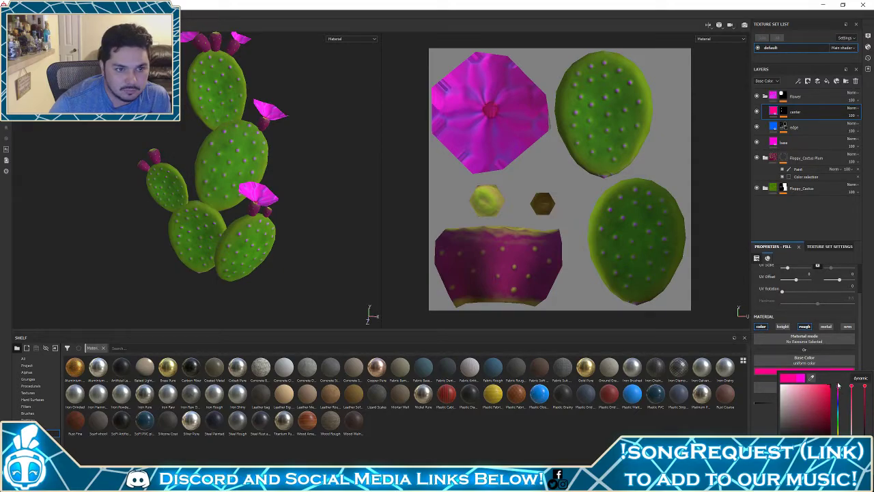
Enlarge the brush to about 11.3 and paint the center layer's mask around the middle of the flower with a few uneven strokes
click(784, 113)
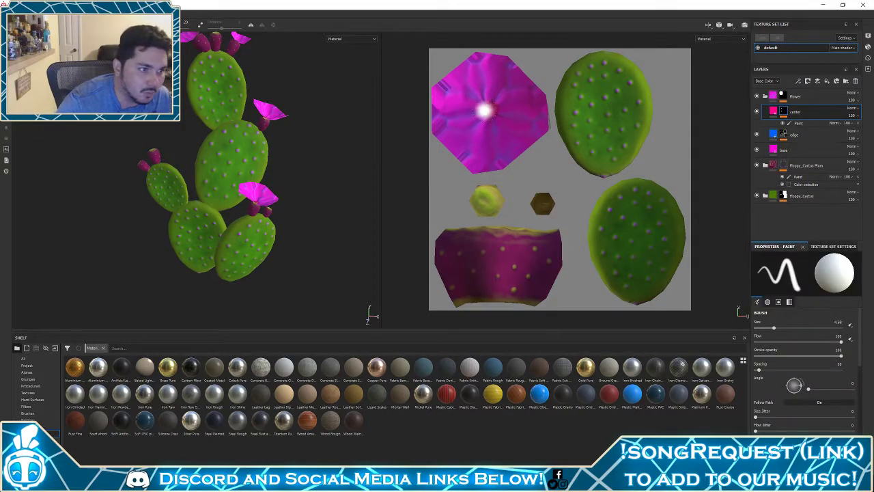
right_click(489, 110)
drag(513, 144, 524, 146)
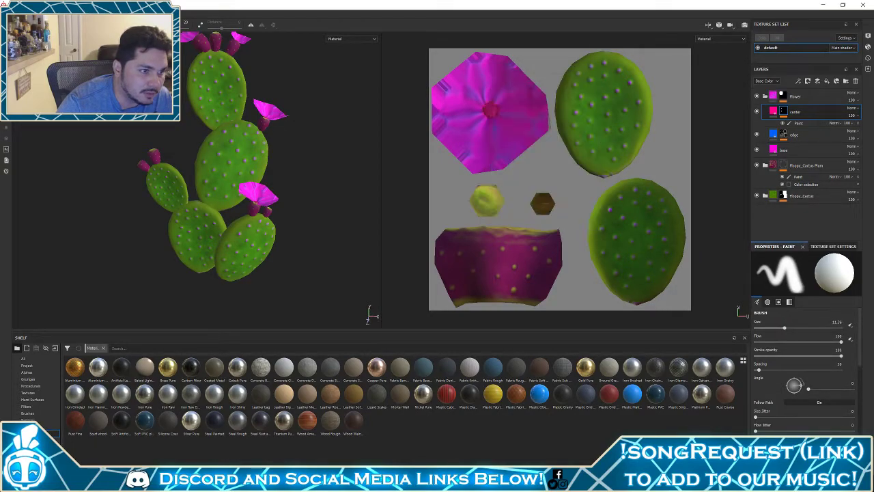
click(489, 110)
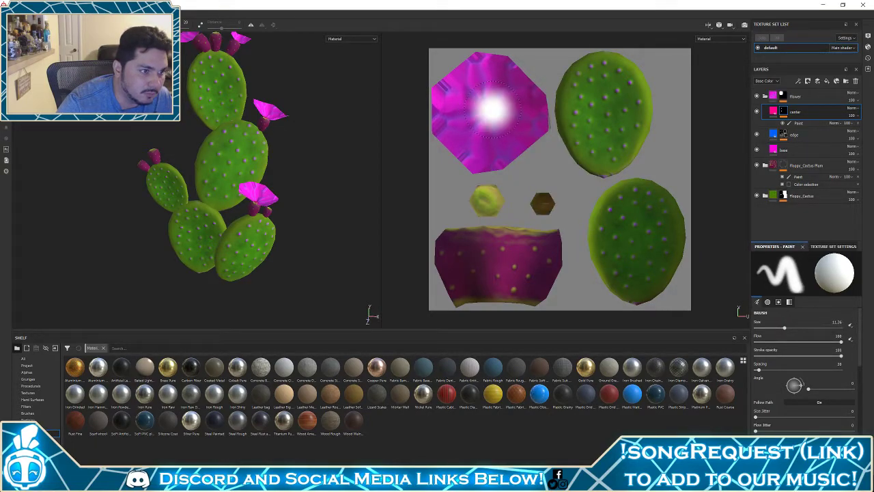
mouse_move(305, 137)
alt+mouse_down()
mouse_move(252, 181)
mouse_move(273, 170)
alt+mouse_up()
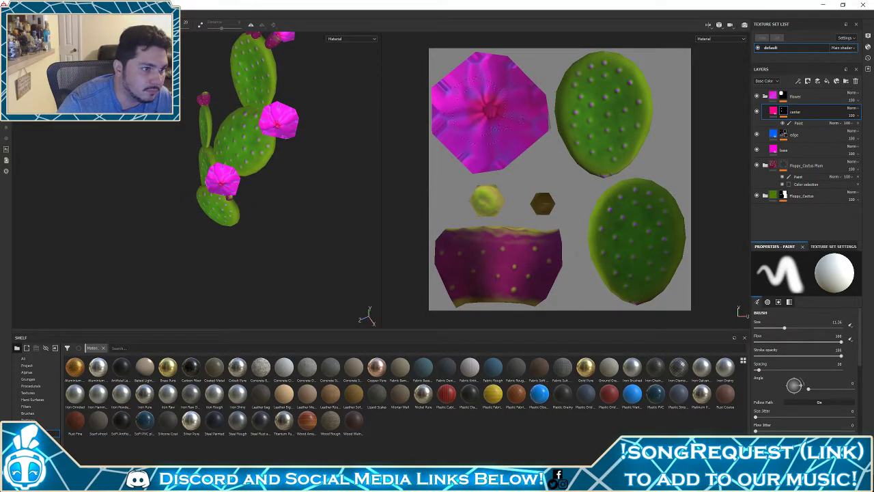
click(488, 96)
mouse_move(503, 110)
mouse_down()
mouse_move(489, 125)
mouse_move(504, 114)
mouse_up()
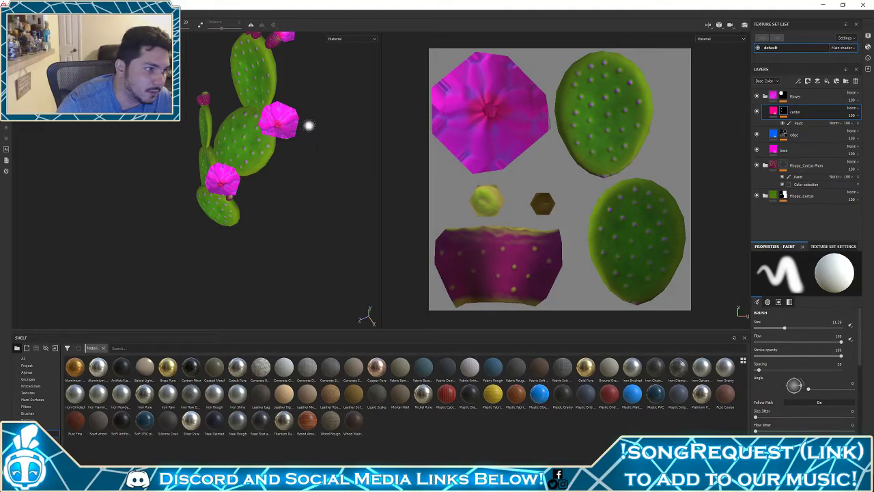
mouse_move(309, 125)
alt+mouse_down()
mouse_move(293, 197)
mouse_move(274, 173)
mouse_move(384, 112)
mouse_move(349, 148)
mouse_move(340, 187)
mouse_move(321, 185)
mouse_move(324, 157)
alt+mouse_up()
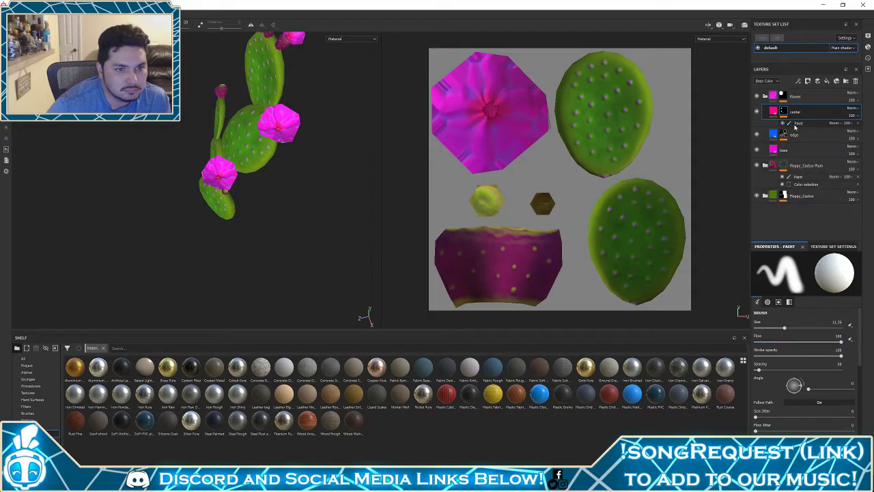
Set the center layer's Roughness to 0.9782 and check its mask, base color and material on the flowers
click(773, 111)
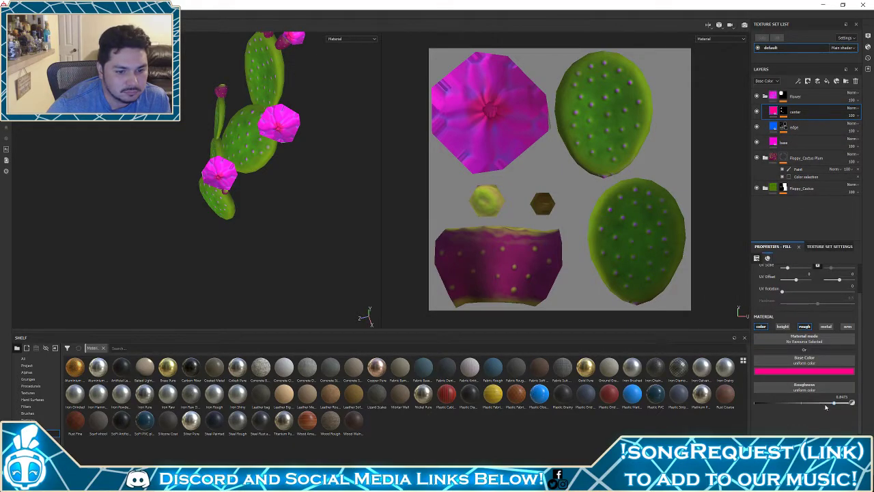
key(c)
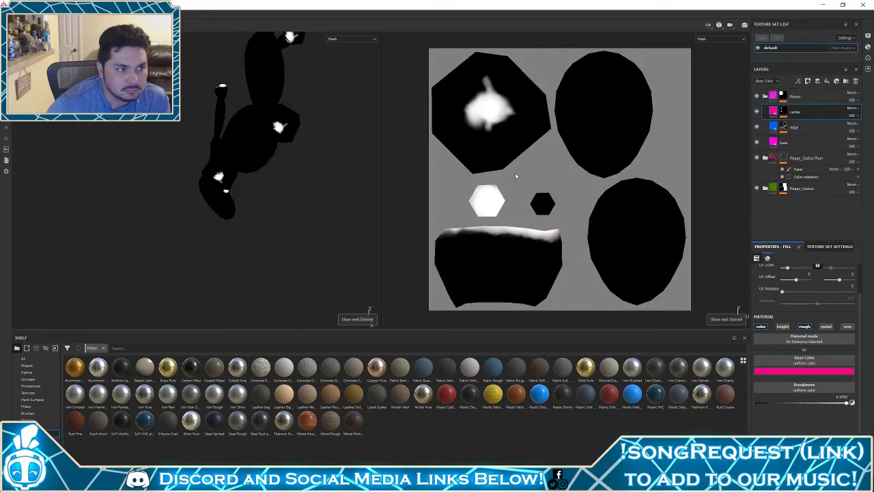
key(c)
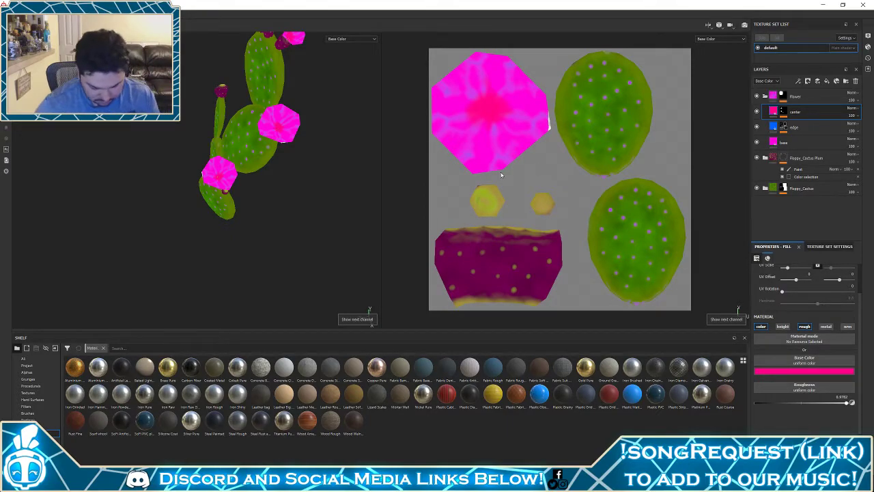
key(m)
alt+middle_drag(343, 142, 374, 172)
scroll(334, 167, up, 6)
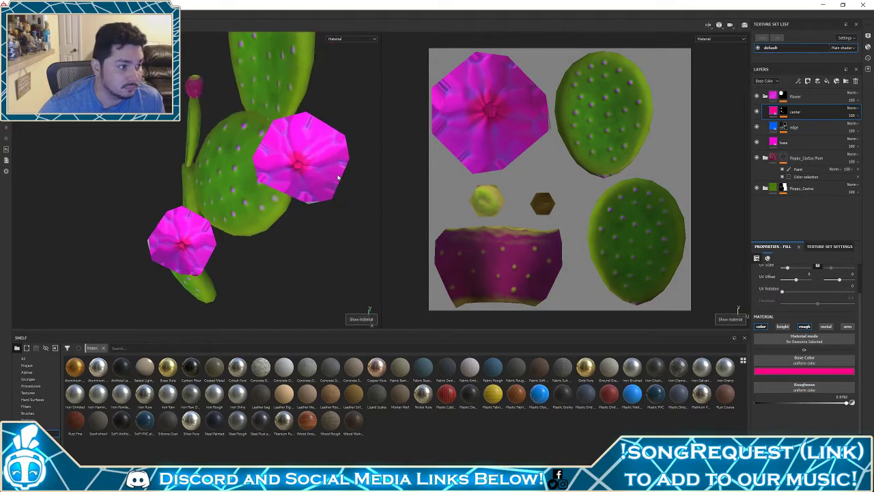
alt+drag(337, 180, 286, 192)
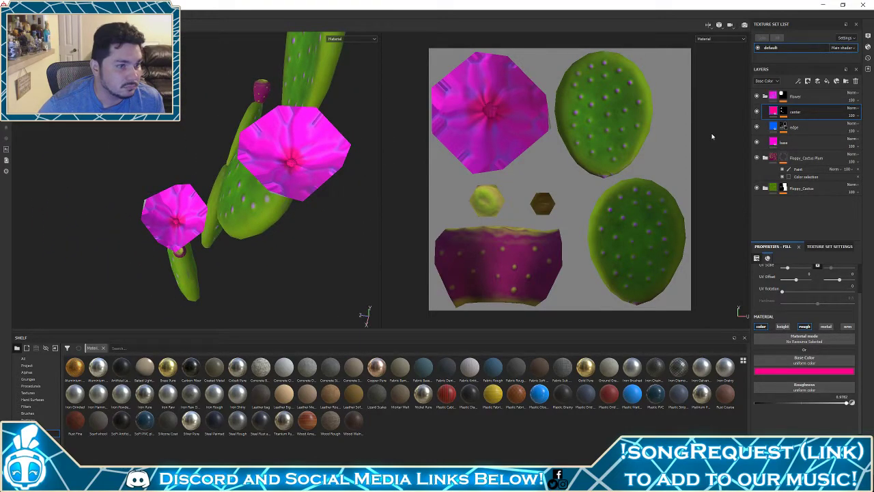
Trim the center layer's mask by painting black around the middle of the flower in the texture view
click(782, 116)
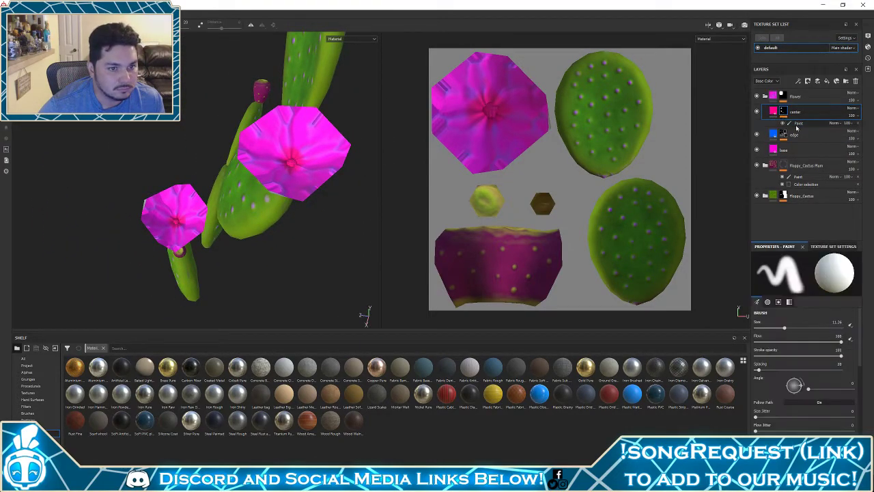
click(798, 125)
key(x)
mouse_move(476, 101)
mouse_down()
mouse_move(514, 103)
mouse_move(488, 117)
mouse_up()
key(x)
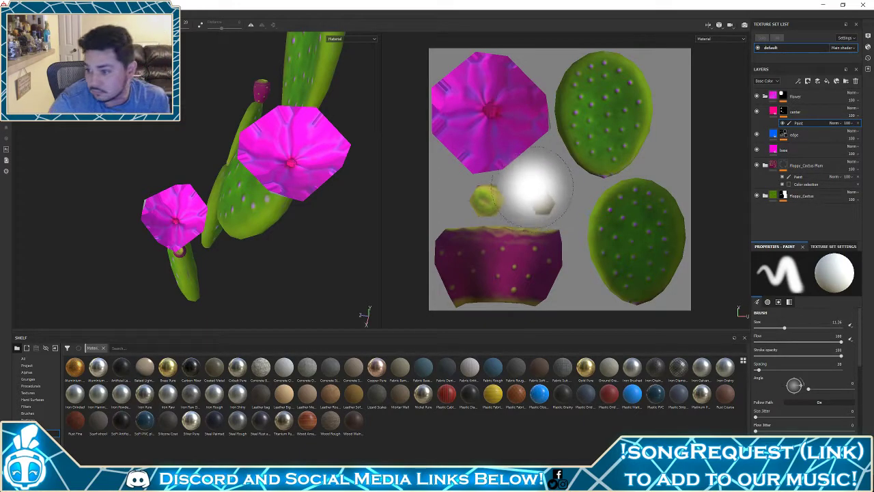
Change the center layer's base color to a golden orange
click(775, 113)
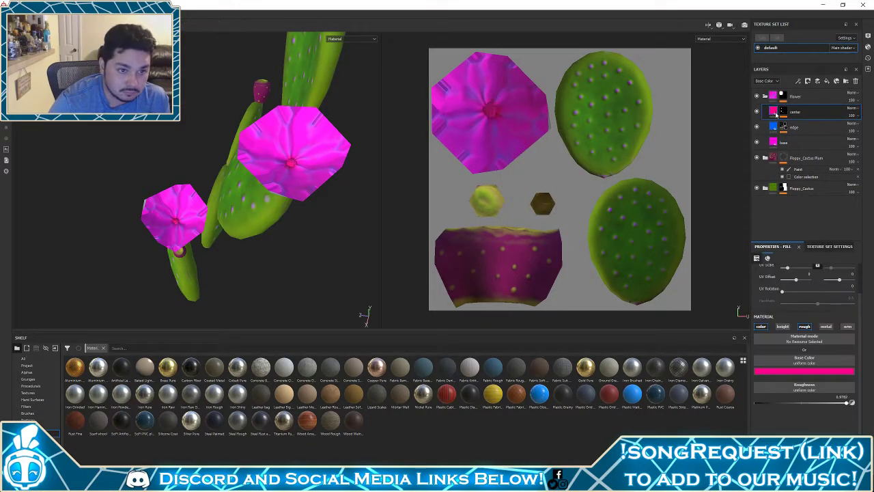
click(811, 372)
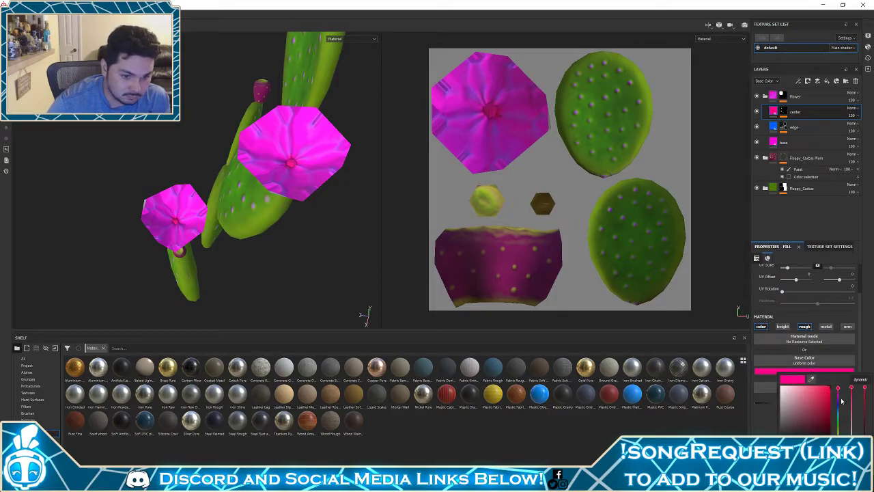
drag(838, 400, 836, 427)
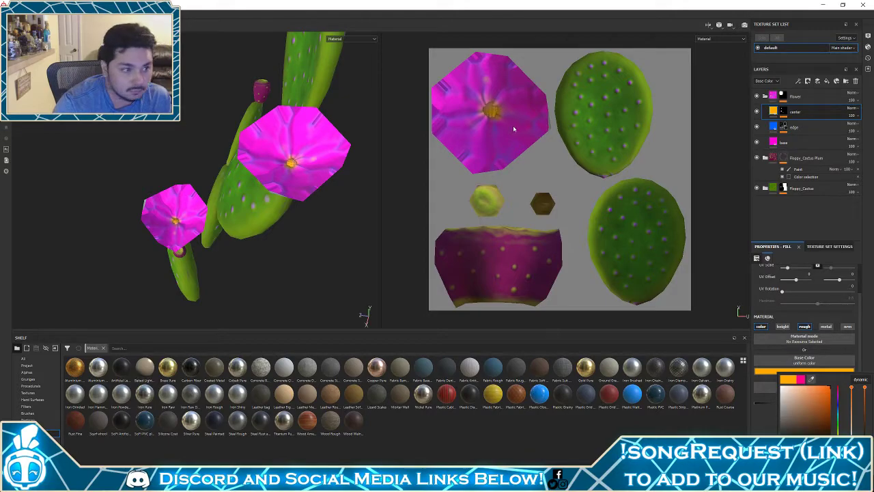
click(498, 110)
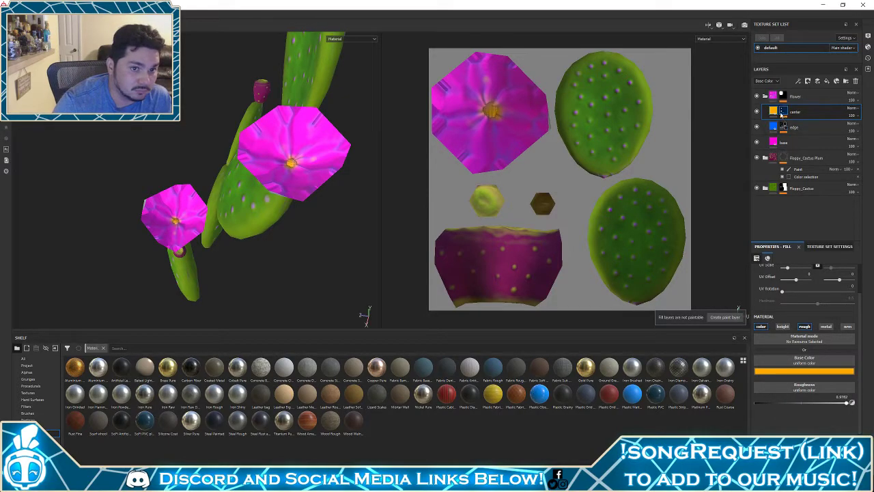
Hide and show the center layer to compare the flowers with and without it
click(783, 113)
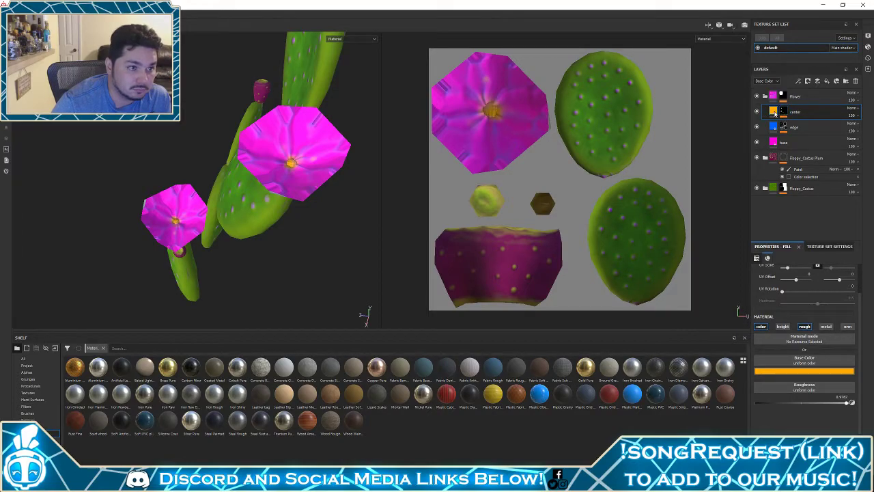
click(786, 113)
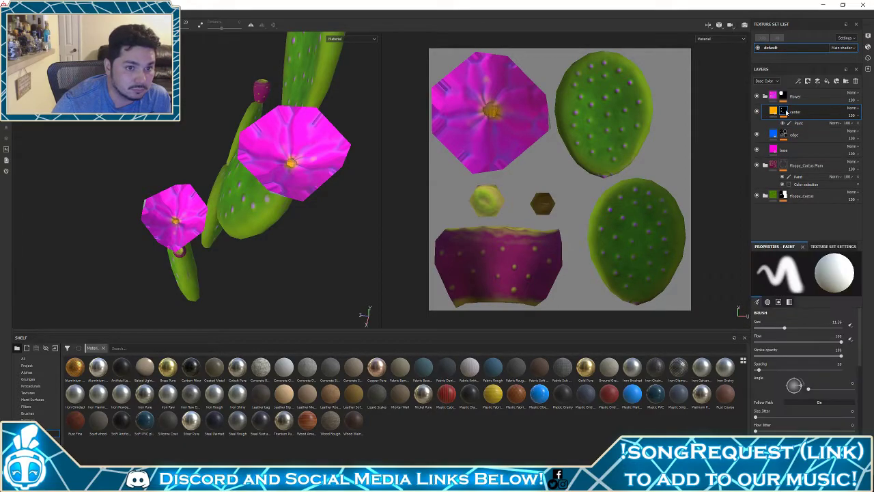
click(757, 112)
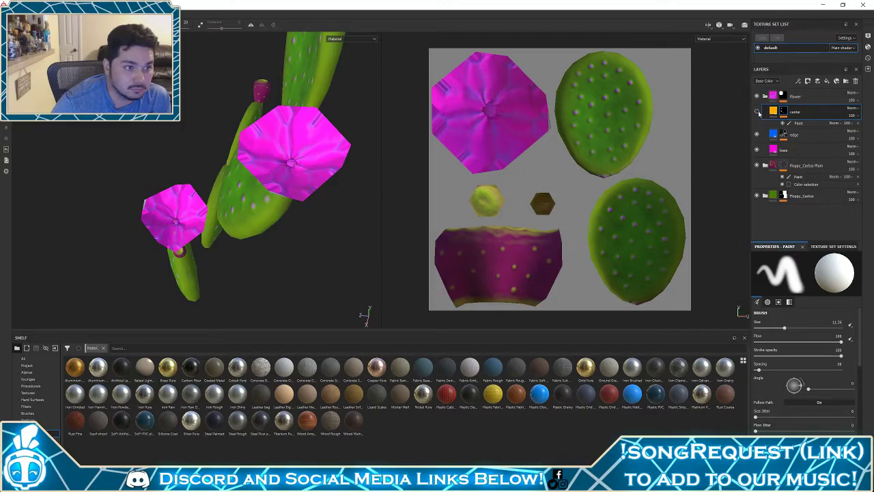
click(756, 112)
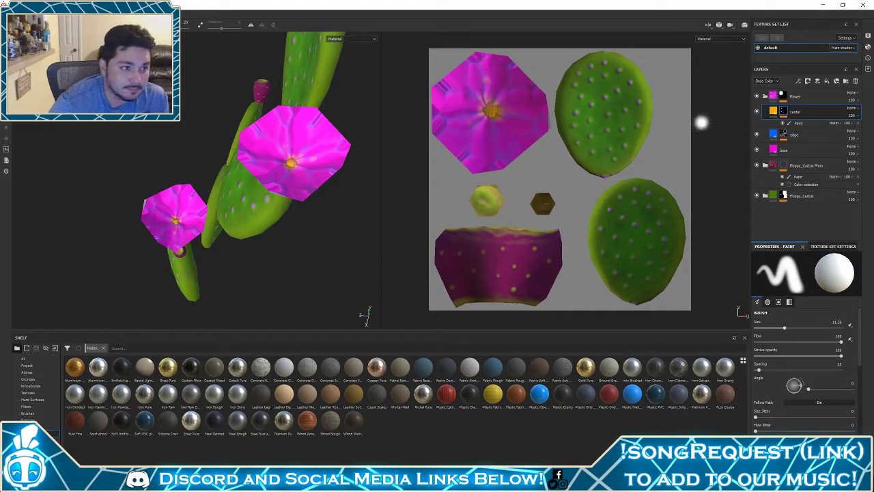
Erase a little more of the center layer's painted mask near the middle of the flower
click(797, 124)
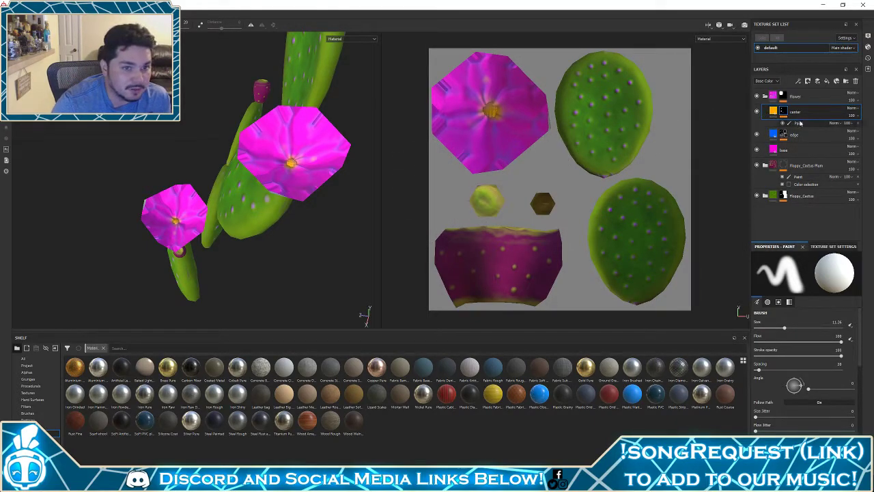
key(x)
click(498, 82)
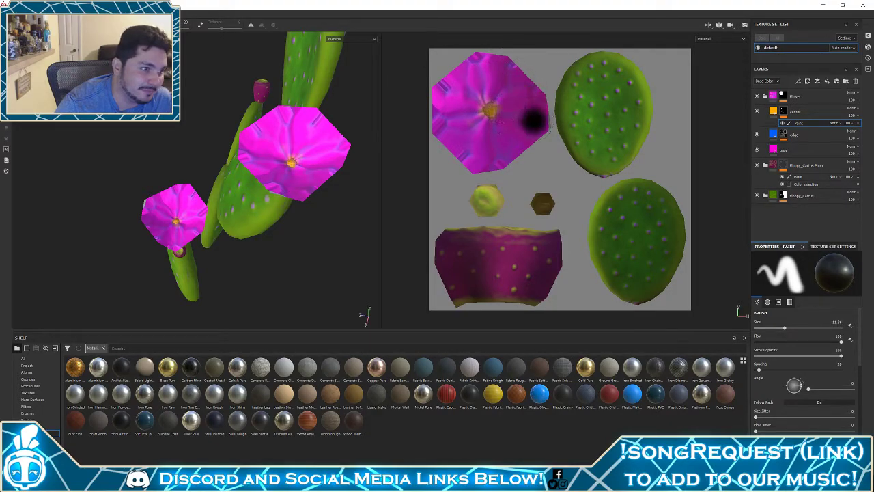
Examine the whole cactus and its flowers from several angles and distances
alt+drag(336, 247, 396, 195)
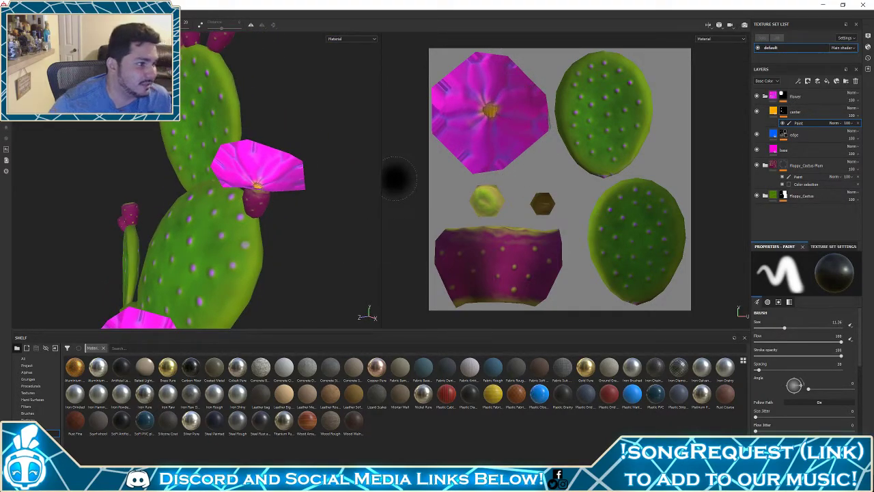
scroll(164, 158, down, 4)
alt+drag(163, 158, 213, 191)
scroll(264, 179, up, 6)
scroll(263, 179, down, 3)
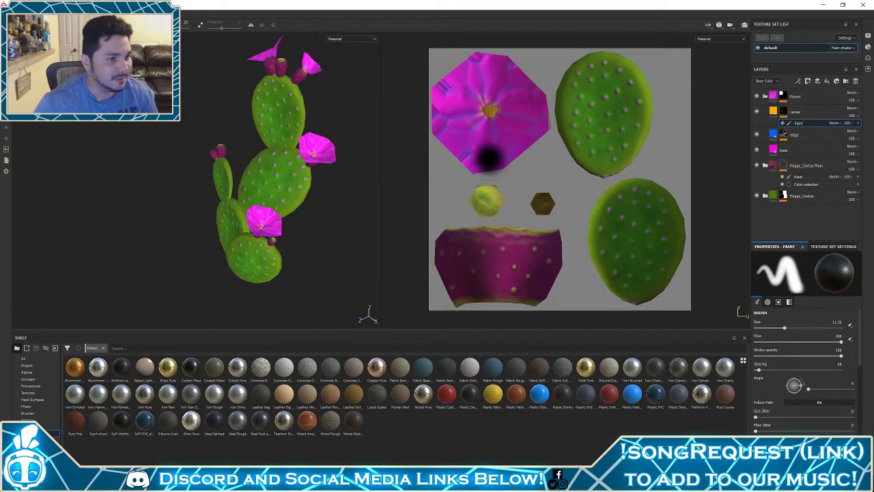
alt+middle_drag(337, 224, 353, 197)
alt+drag(353, 197, 391, 177)
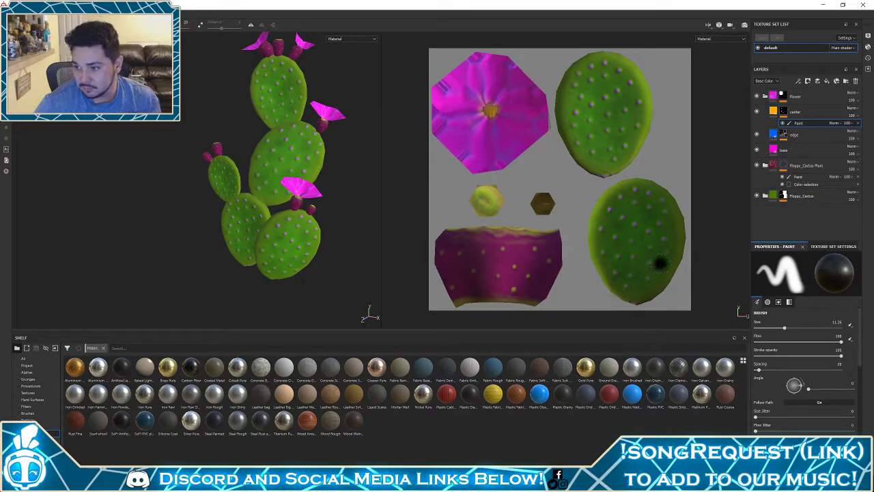
mouse_move(368, 198)
alt+mouse_down()
mouse_move(160, 182)
mouse_move(243, 170)
mouse_move(164, 195)
mouse_move(269, 218)
mouse_move(352, 202)
mouse_move(182, 200)
mouse_move(310, 201)
mouse_move(368, 220)
mouse_move(367, 183)
alt+mouse_up()
scroll(321, 208, down, 6)
scroll(303, 204, up, 2)
scroll(338, 208, up, 2)
alt+middle_drag(367, 184, 328, 187)
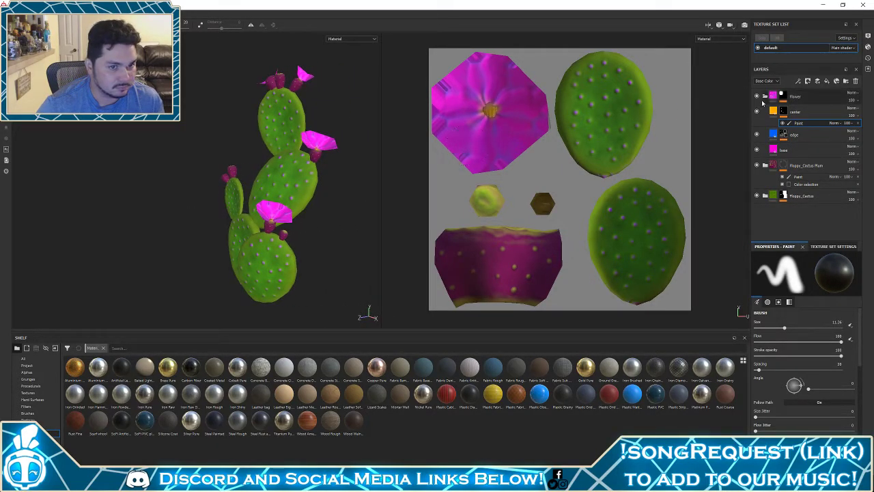
Review the layer masks in the Floppy_Cactus folder and copy its Pits layer into the Flower folder above the edge layer
click(795, 149)
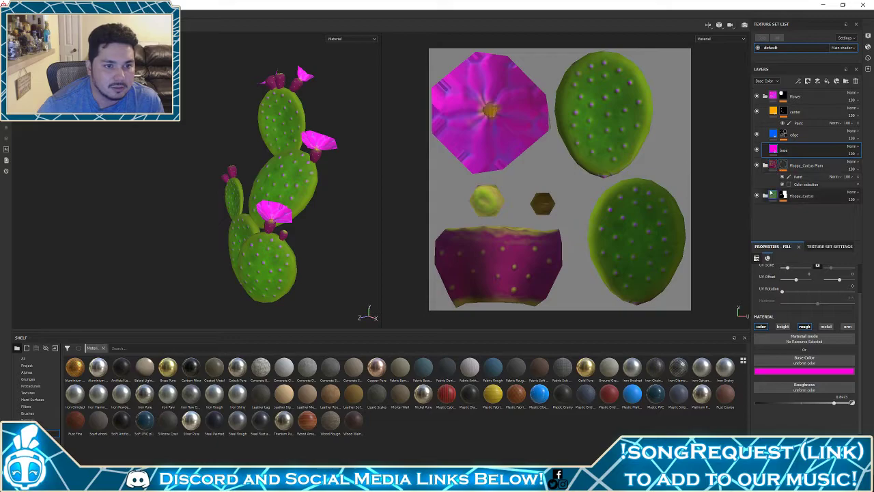
click(766, 197)
scroll(785, 198, down, 2)
click(809, 215)
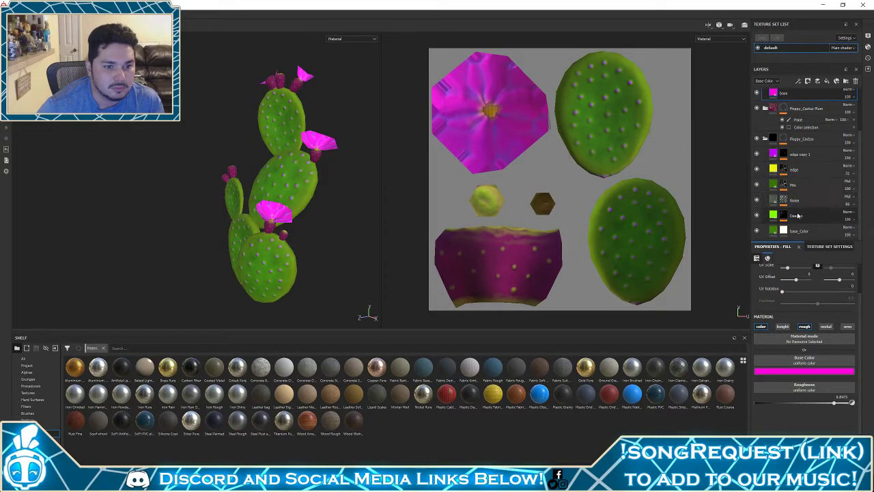
alt+click(784, 217)
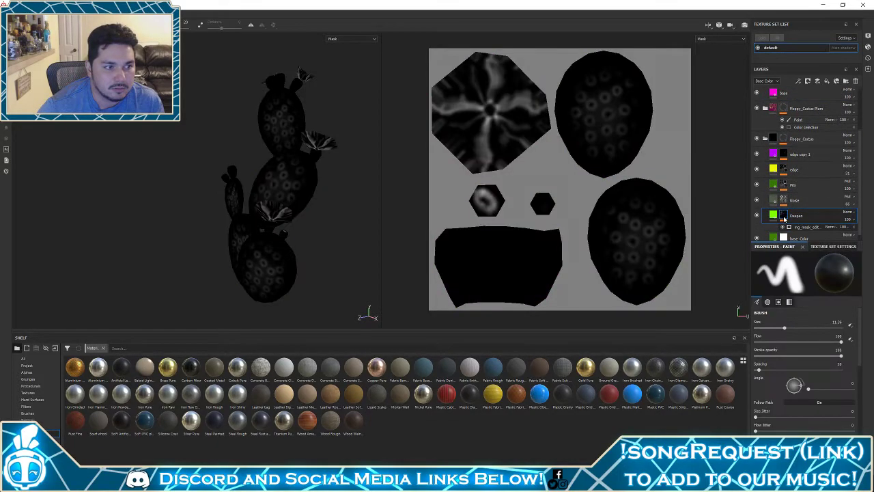
click(772, 215)
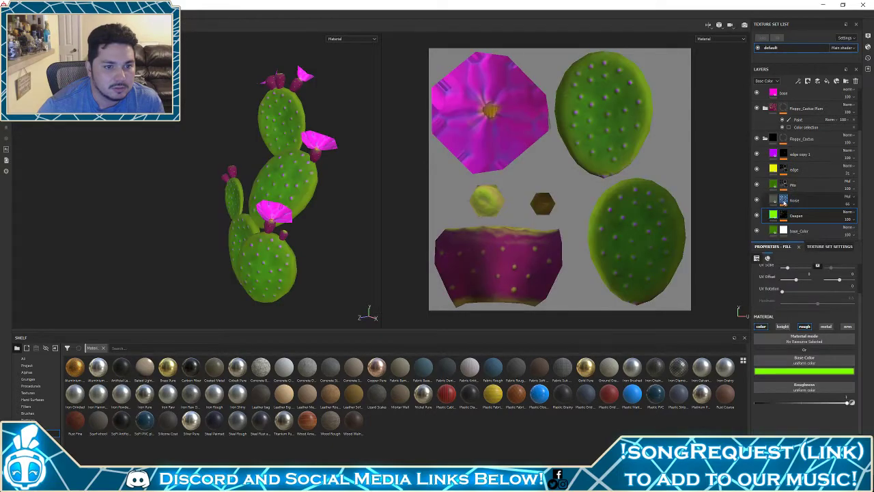
alt+click(785, 185)
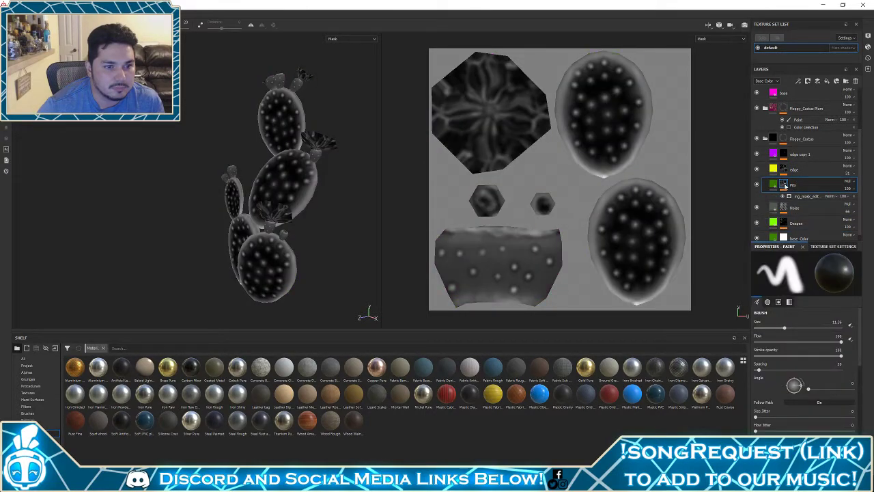
drag(781, 186, 777, 116)
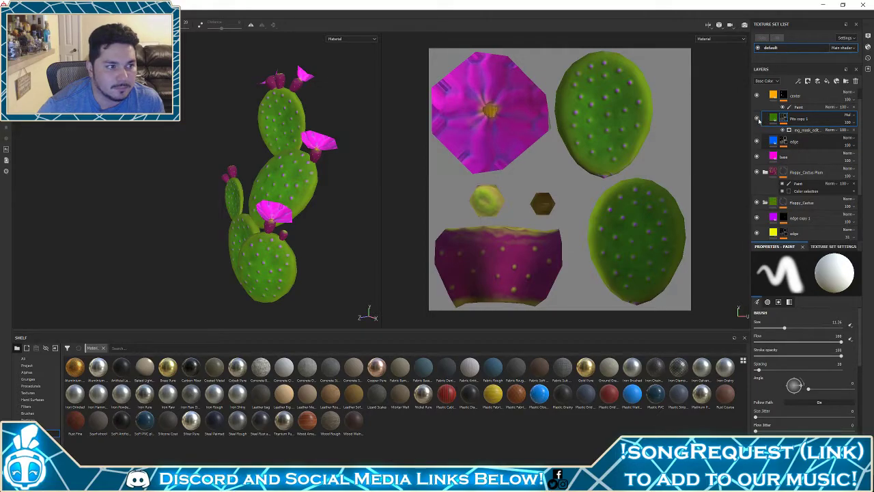
Change the copied Pits layer's base color to a dark crimson
alt+drag(148, 166, 130, 207)
scroll(223, 203, up, 5)
alt+drag(222, 203, 167, 215)
click(773, 119)
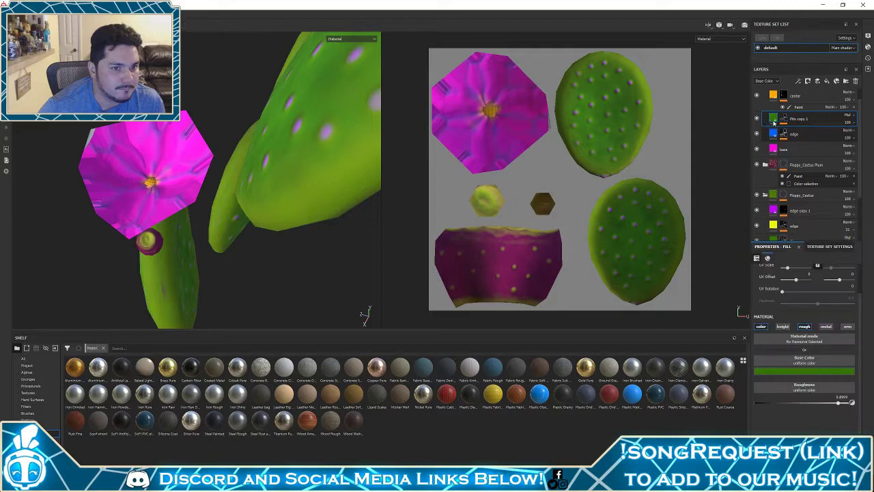
click(817, 371)
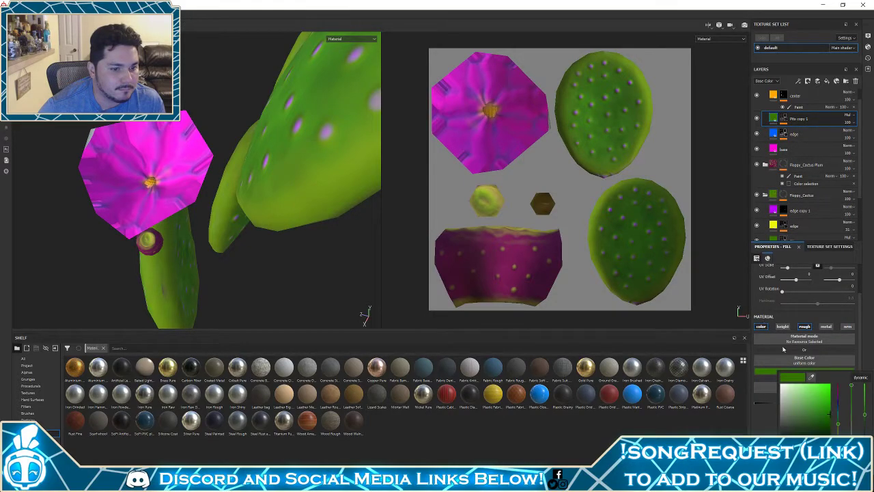
click(839, 398)
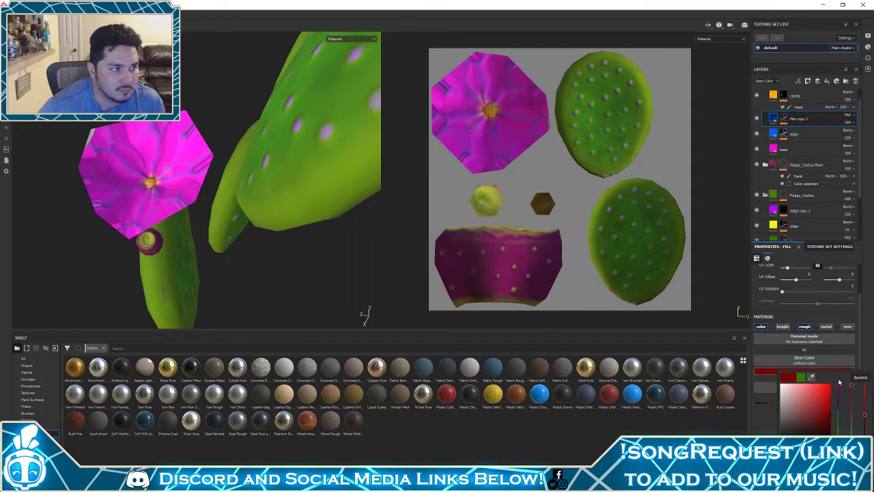
mouse_move(830, 403)
mouse_down()
mouse_move(834, 452)
mouse_move(836, 413)
mouse_move(869, 405)
mouse_up()
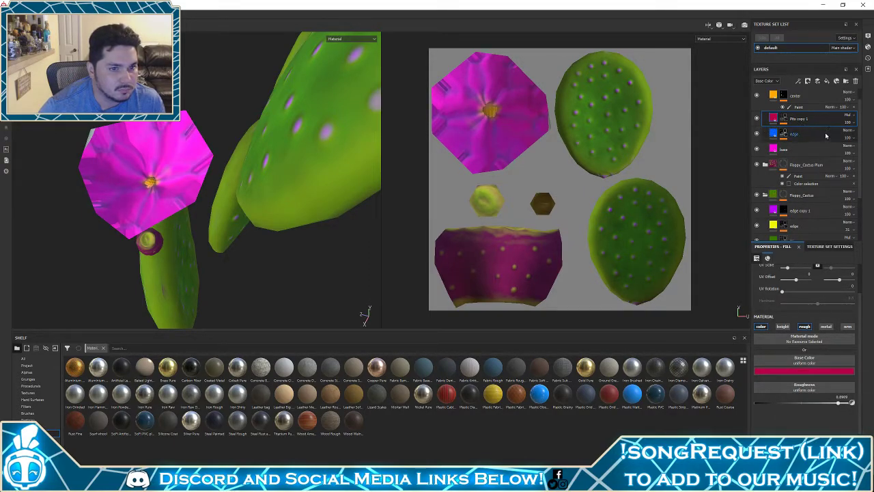
Set the blending mode of the Flower folder's blue edge layer to Color burn after trying other modes
click(799, 133)
click(846, 129)
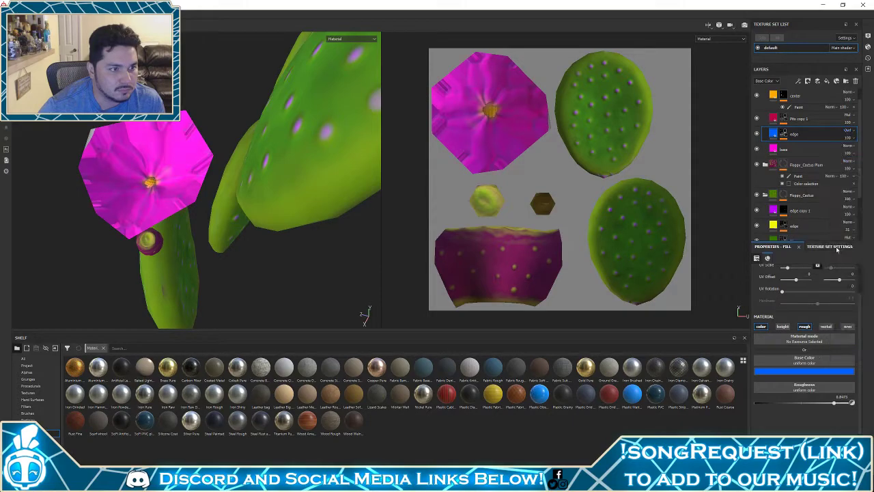
click(848, 134)
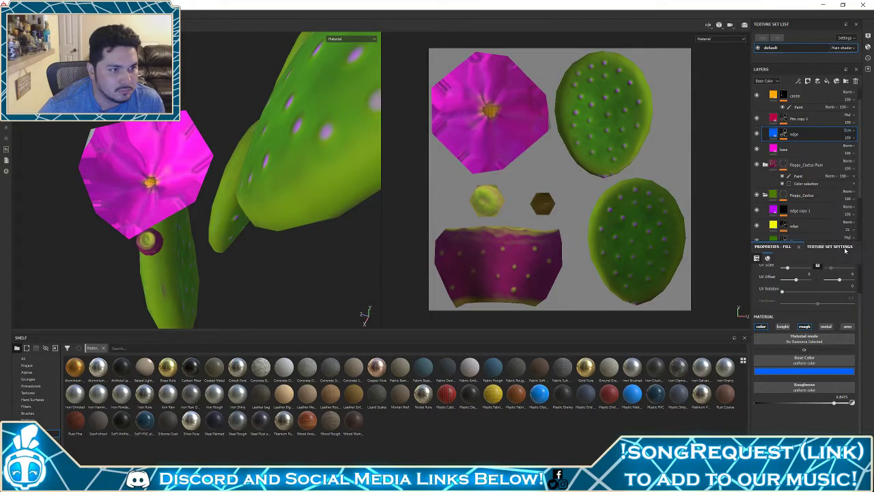
click(847, 132)
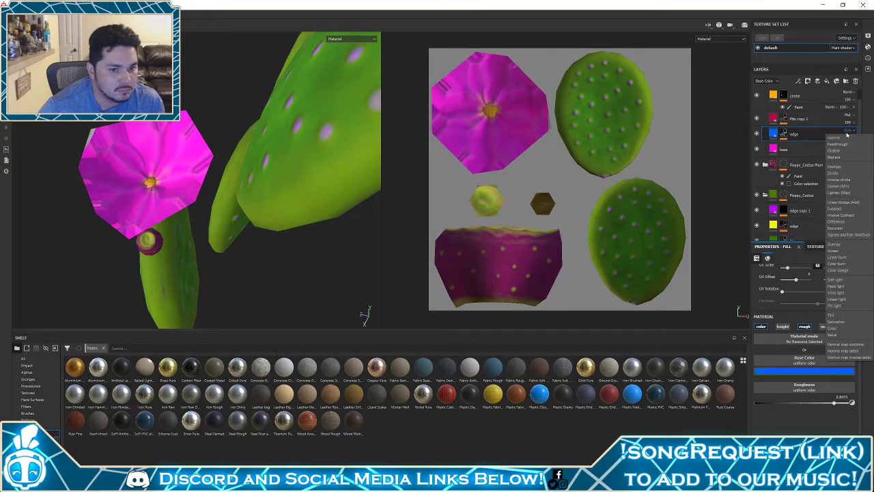
click(844, 263)
Examine the flowers from several angles, collapse the Flower folder, and compare the cactus with that folder hidden and shown
alt+drag(284, 208, 245, 223)
scroll(304, 185, down, 4)
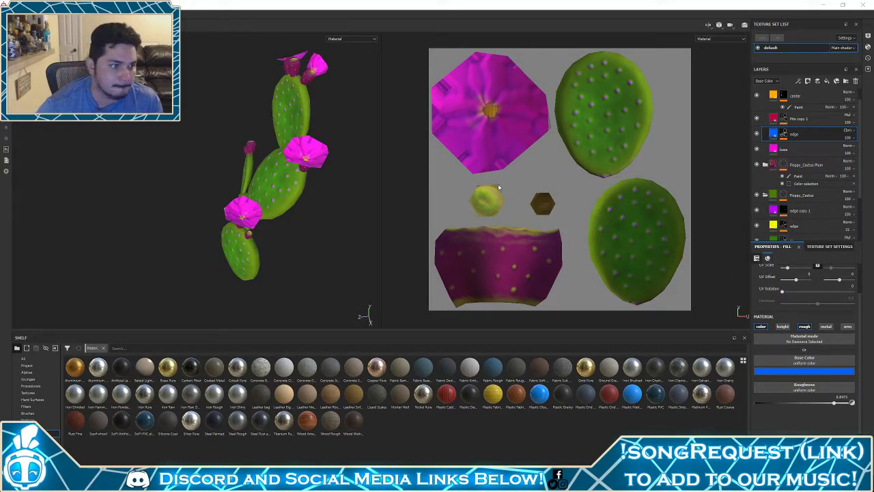
alt+middle_drag(353, 164, 393, 194)
alt+drag(393, 193, 437, 142)
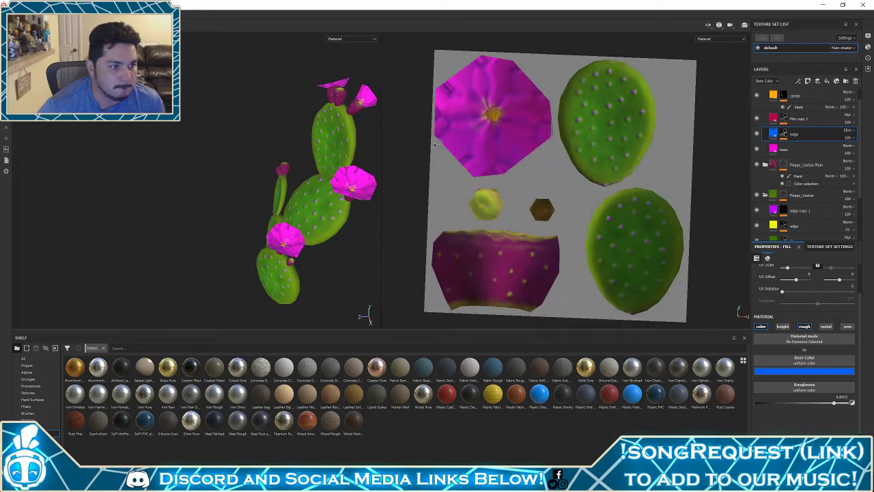
alt+drag(340, 160, 386, 96)
scroll(803, 135, up, 1)
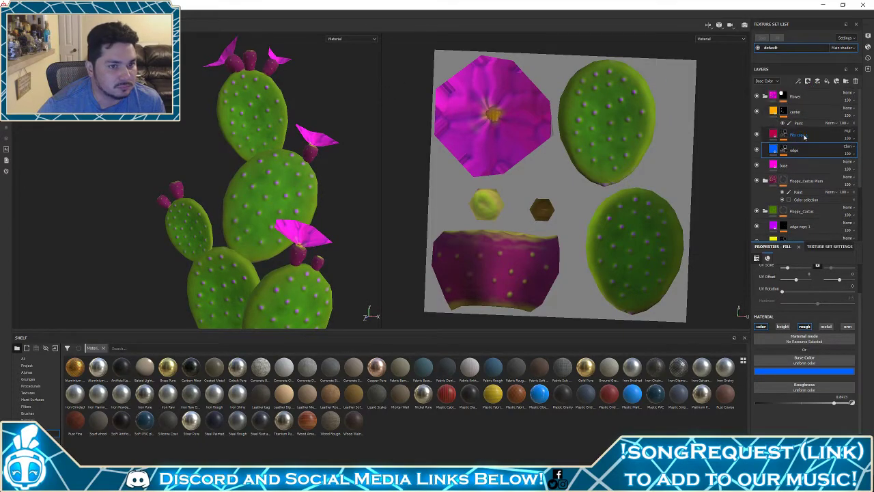
click(764, 96)
click(756, 97)
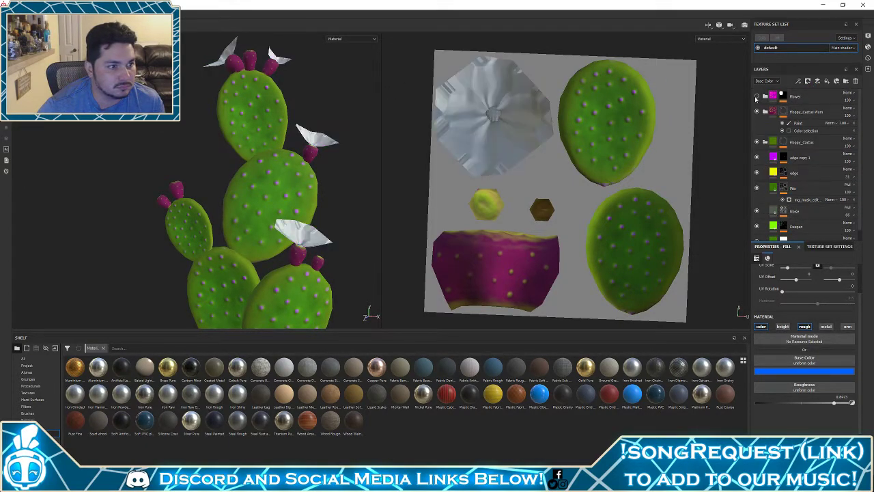
click(756, 96)
alt+drag(335, 144, 287, 134)
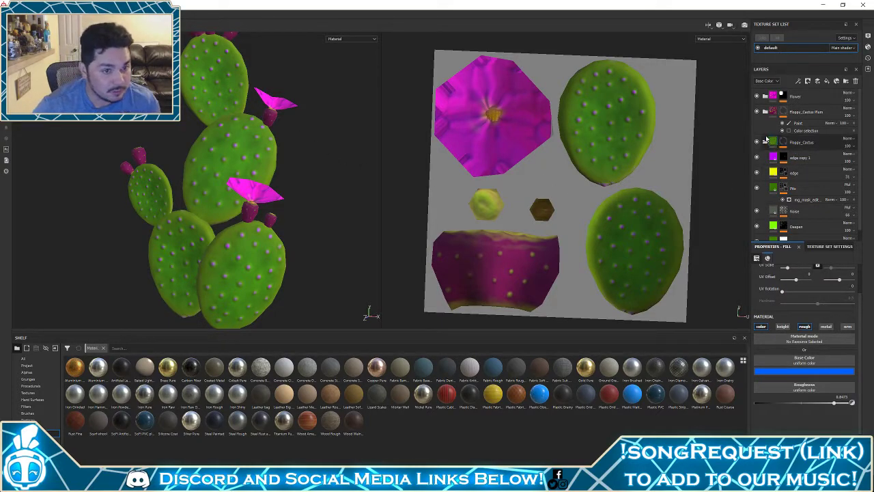
Compare the cactus pads with the yellow edge layer of the Floppy_Cactus folder hidden and shown
click(808, 175)
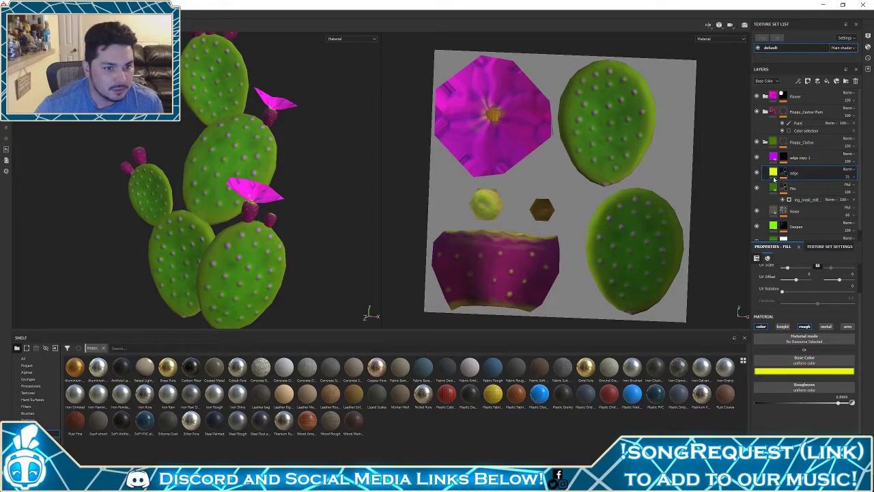
click(757, 172)
click(756, 173)
alt+middle_drag(245, 244, 251, 114)
scroll(255, 129, up, 3)
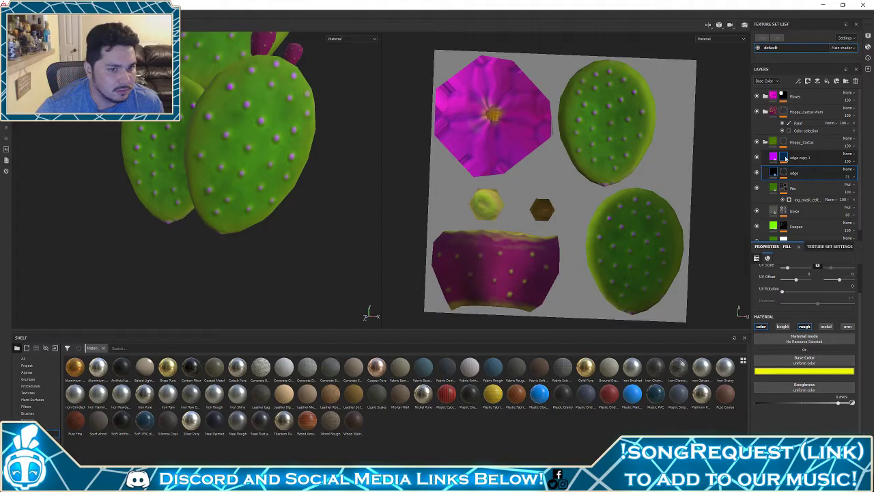
Add a paint effect to the edge copy 1 mask, set the brush alignment to UV, and paint out the white spots at the pads' bases
click(785, 158)
click(805, 169)
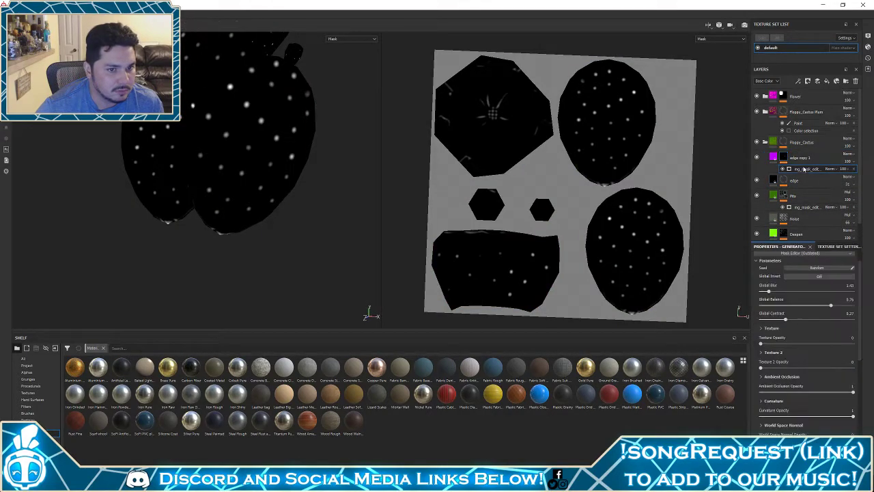
right_click(800, 172)
click(815, 194)
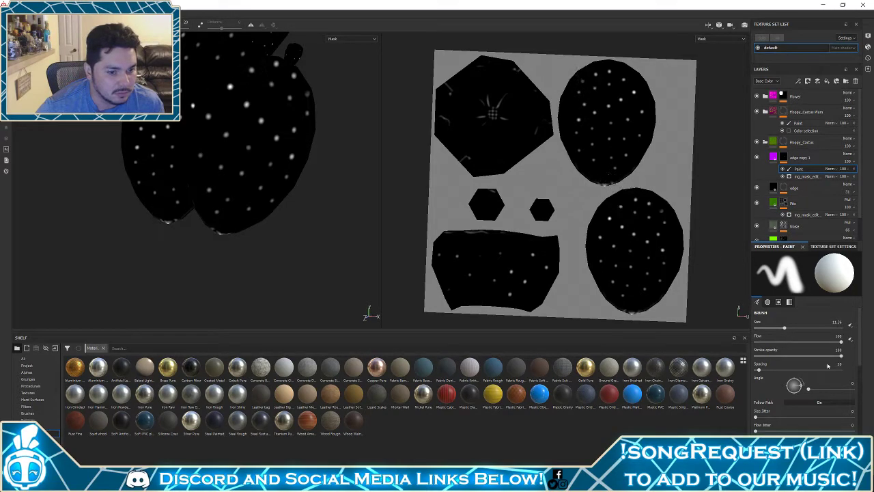
scroll(825, 410, down, 3)
click(817, 365)
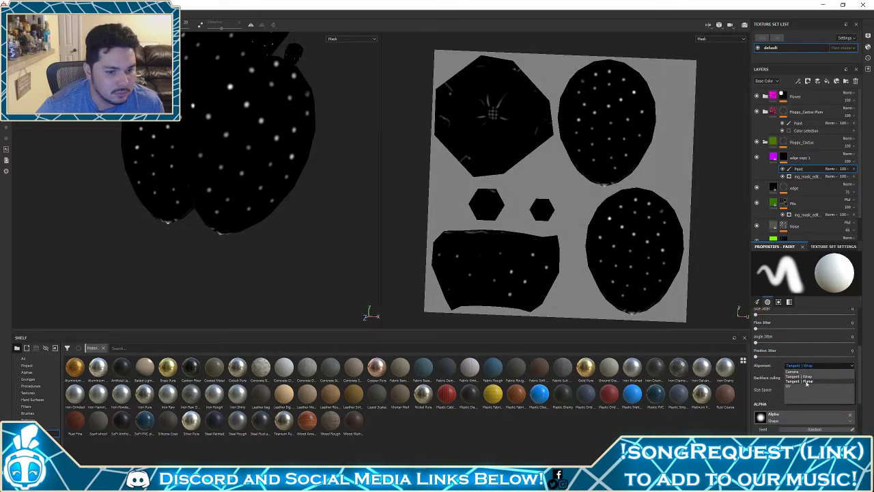
click(807, 385)
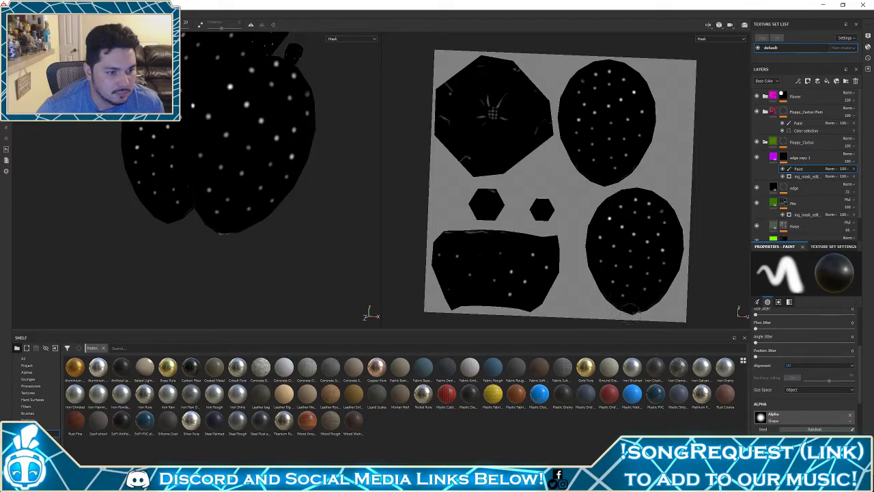
click(773, 158)
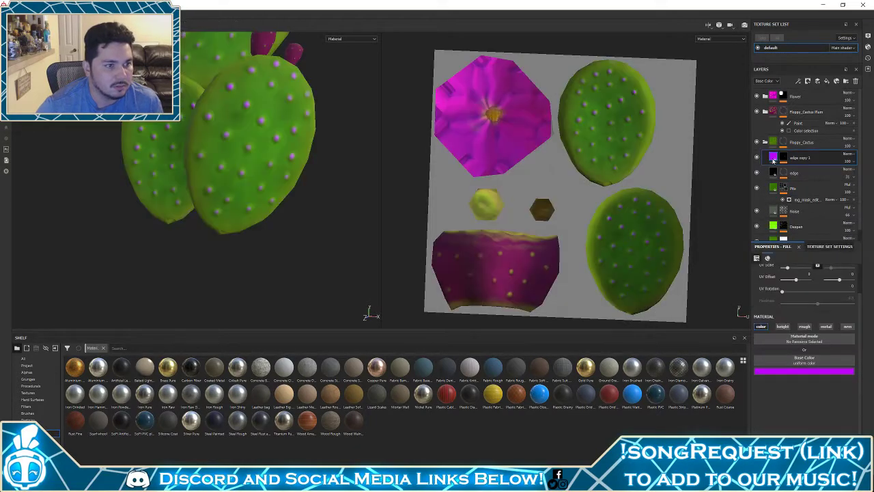
Examine the cactus pads from several angles and compare them with the Noise layer hidden and shown
alt+drag(300, 205, 340, 167)
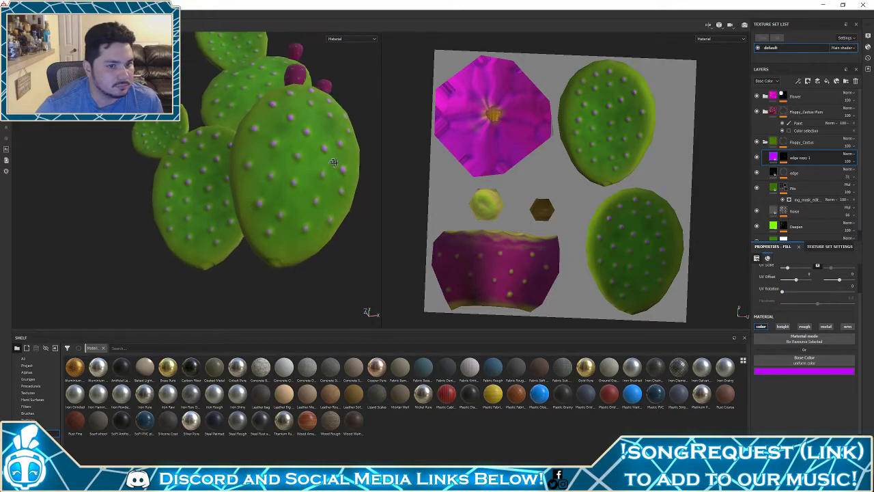
click(756, 210)
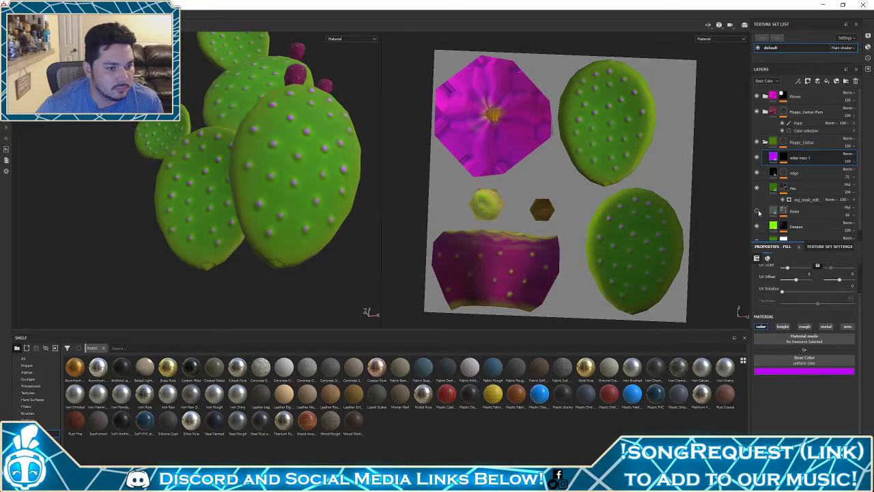
click(757, 211)
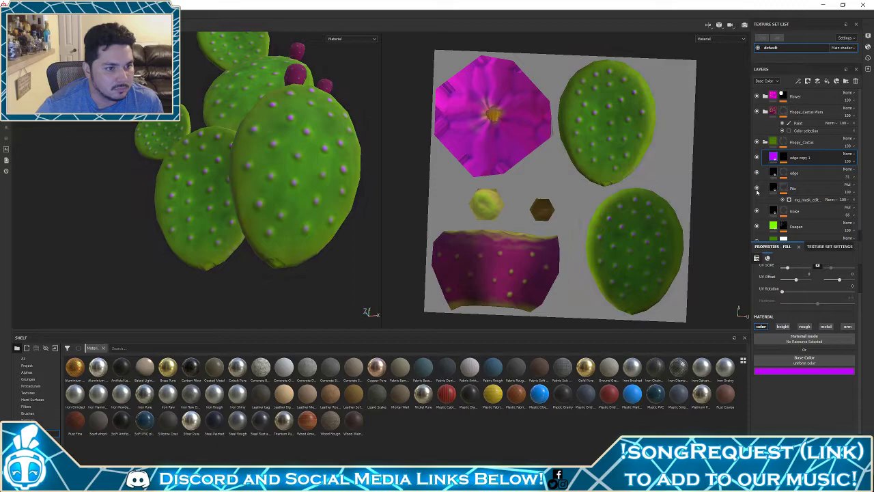
mouse_move(773, 189)
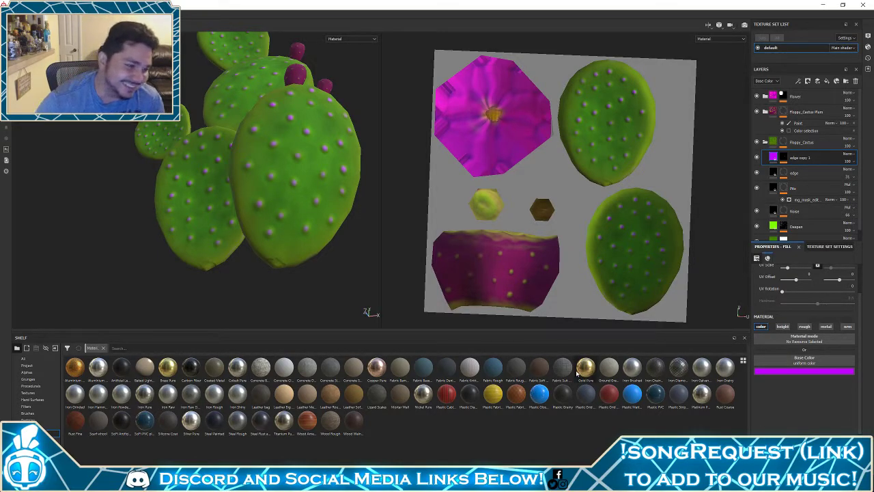
mouse_move(577, 372)
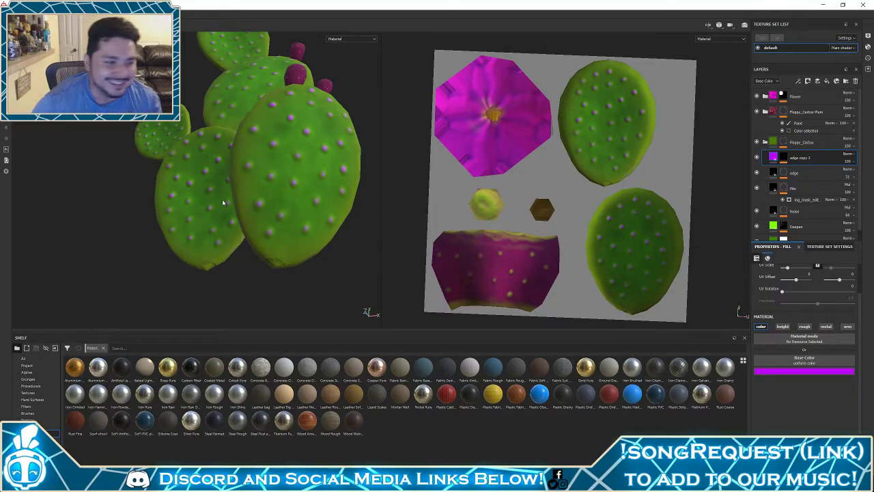
alt+drag(222, 202, 306, 252)
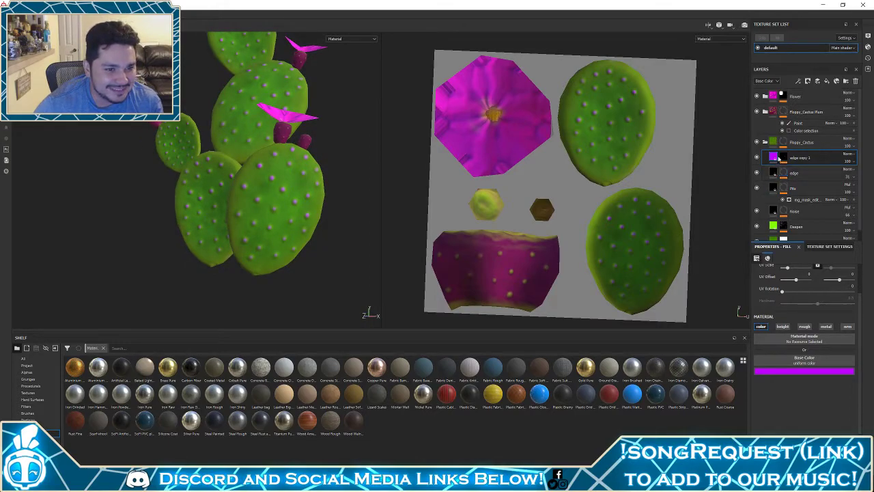
Inspect the Floppy_Cactus Plum folder's contents and compare the fruits with its edge layer hidden and shown
click(766, 112)
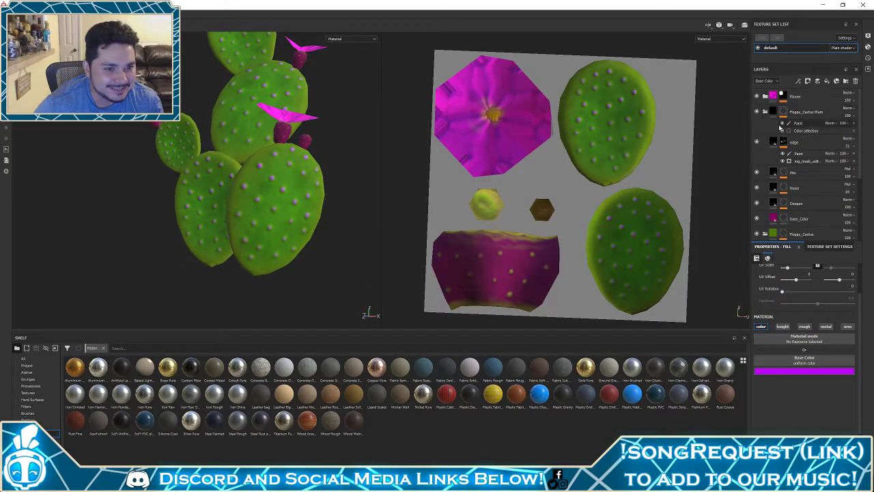
click(772, 141)
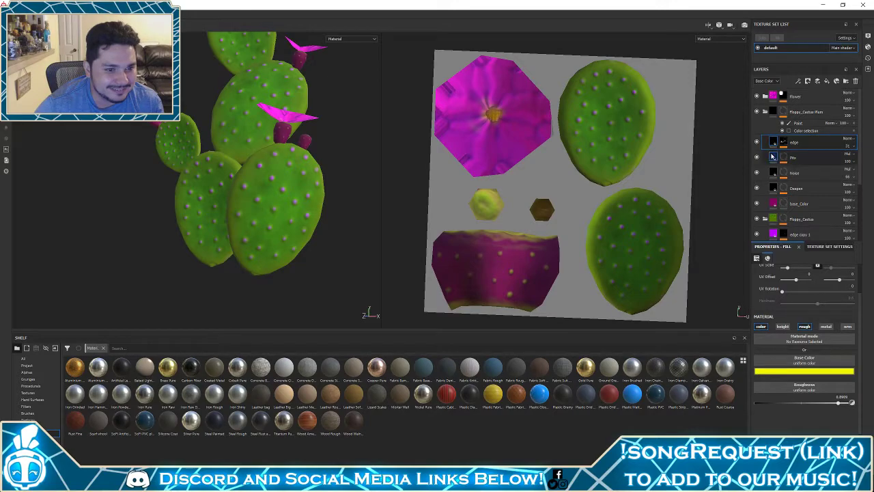
click(758, 141)
click(759, 142)
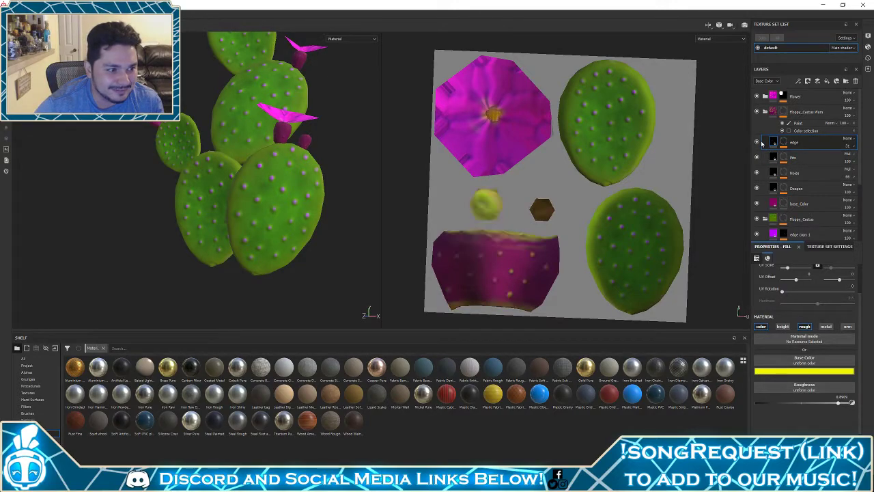
click(760, 141)
click(761, 141)
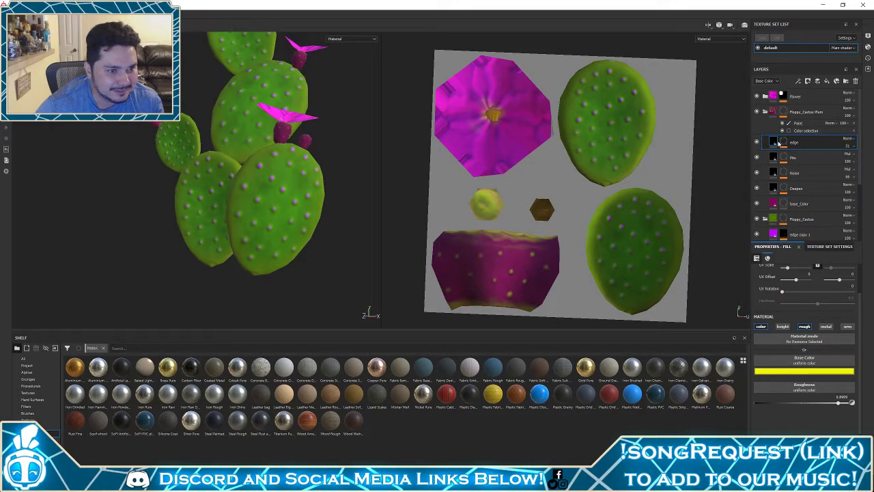
mouse_move(778, 143)
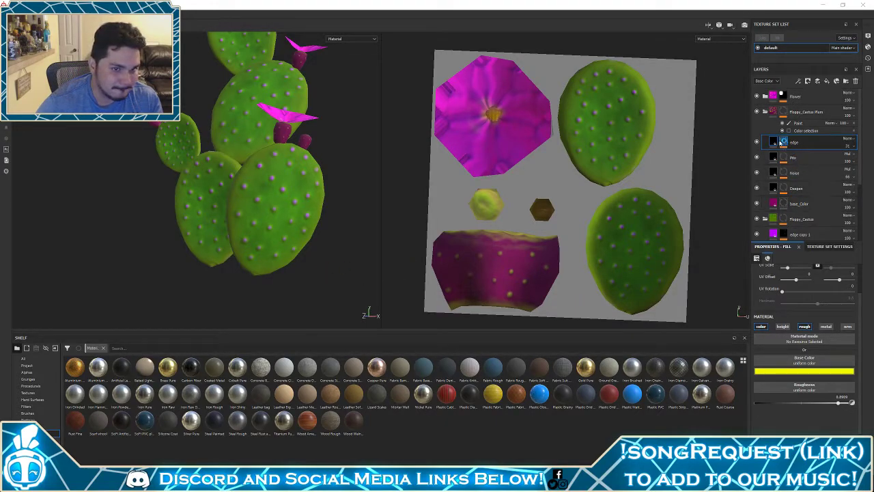
click(766, 113)
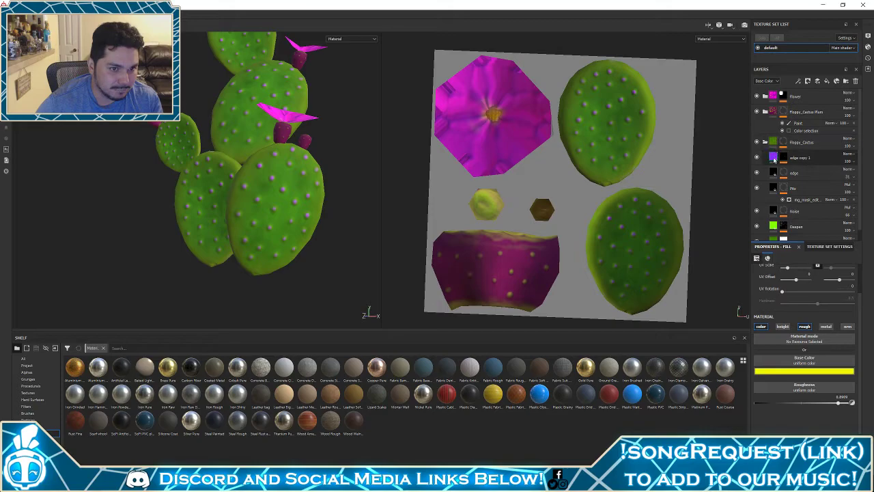
Rename the purple edge copy 1 layer in the Floppy_Cactus folder as nubs
click(781, 158)
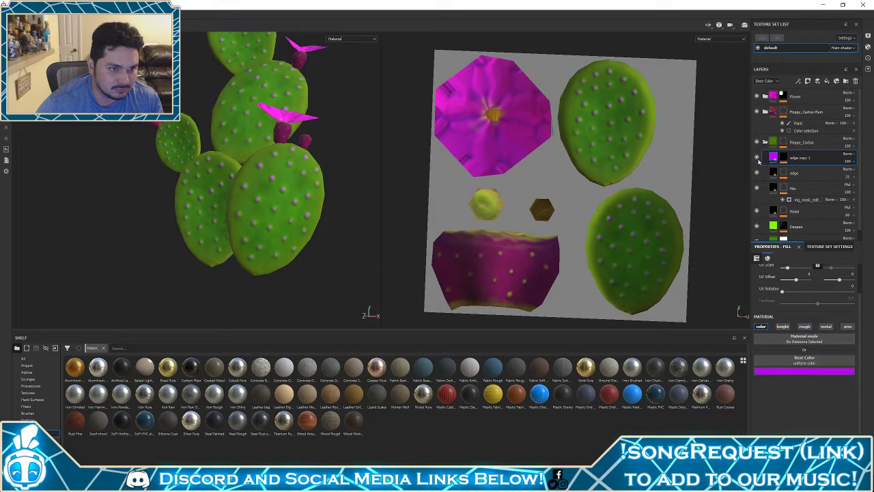
double_click(800, 161)
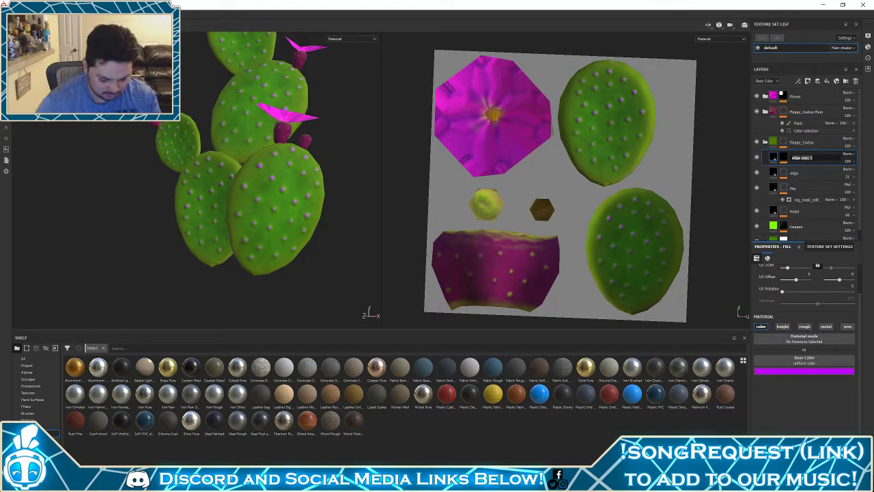
text(nubs)
key(Return)
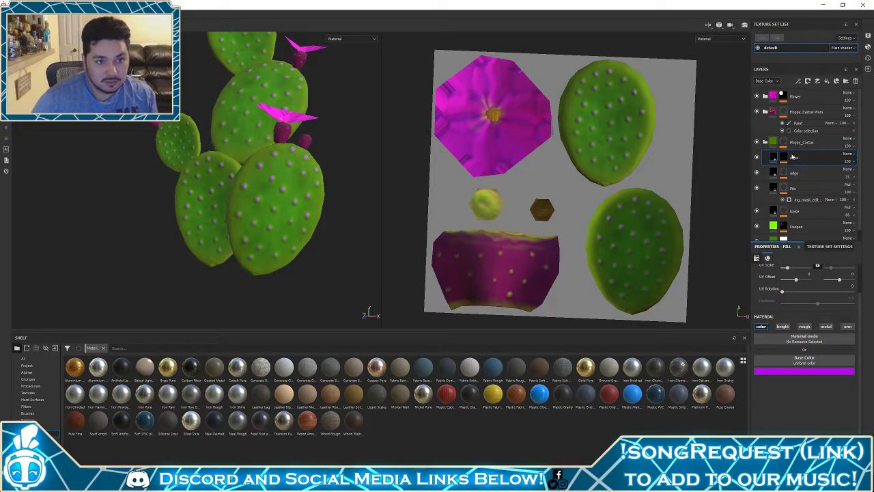
Add a fill layer above nubs that affects only color and roughness, with roughness set to about 0.95
click(831, 85)
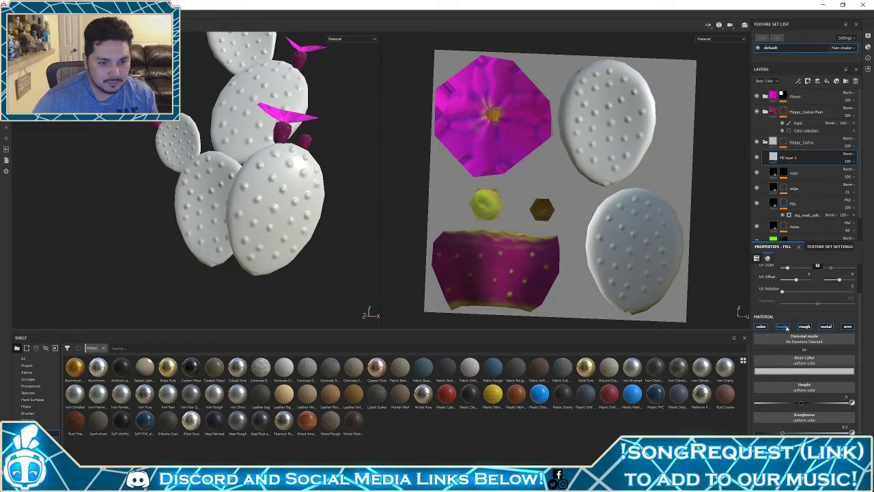
click(784, 327)
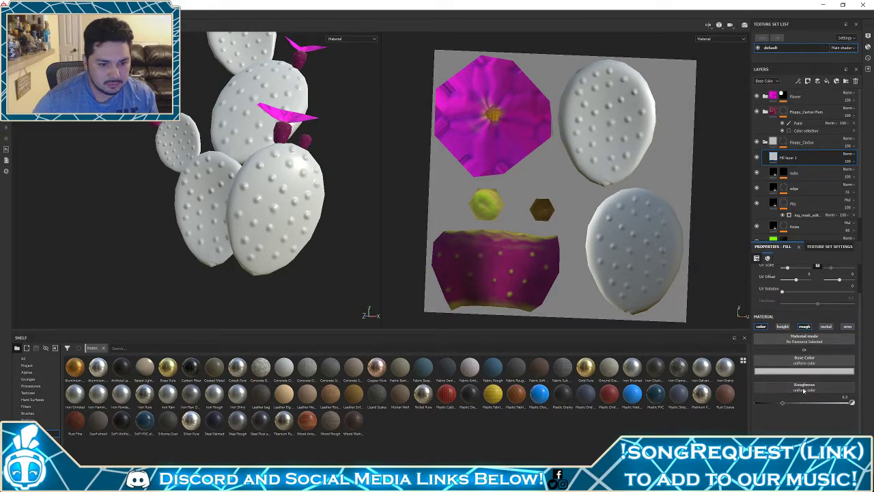
drag(804, 403, 844, 405)
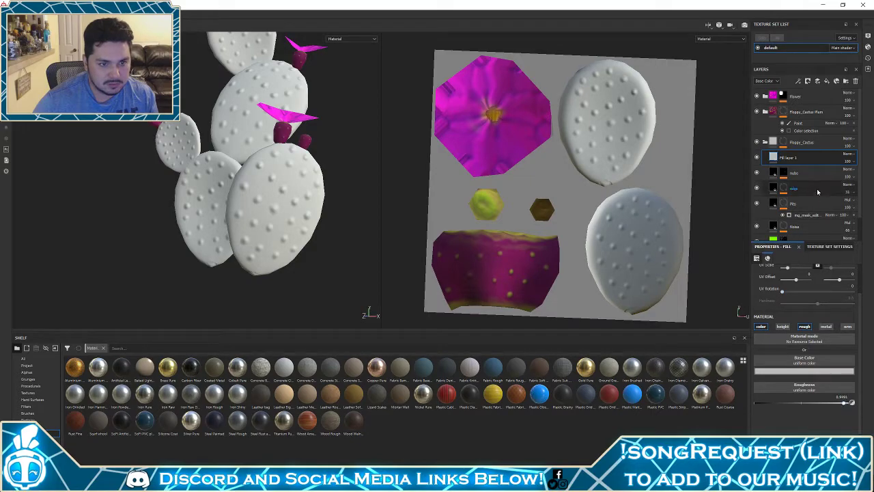
Give the new fill layer a black mask and add a paint effect to that mask
right_click(779, 158)
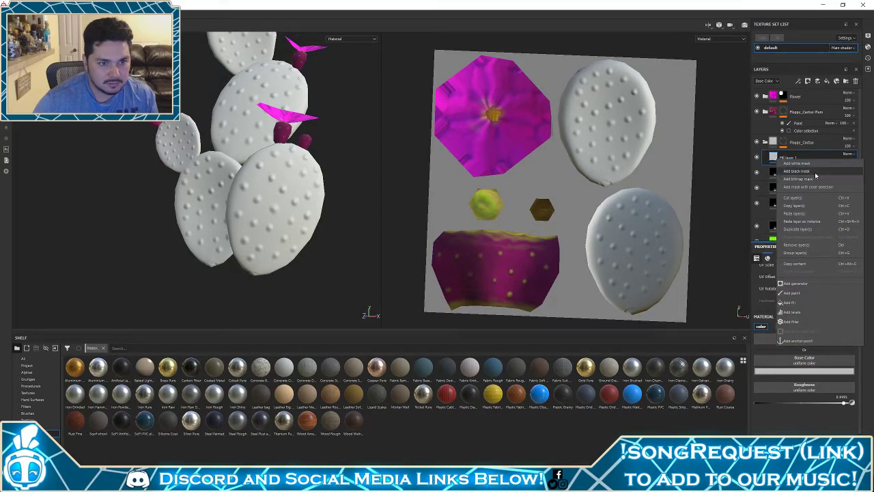
click(798, 170)
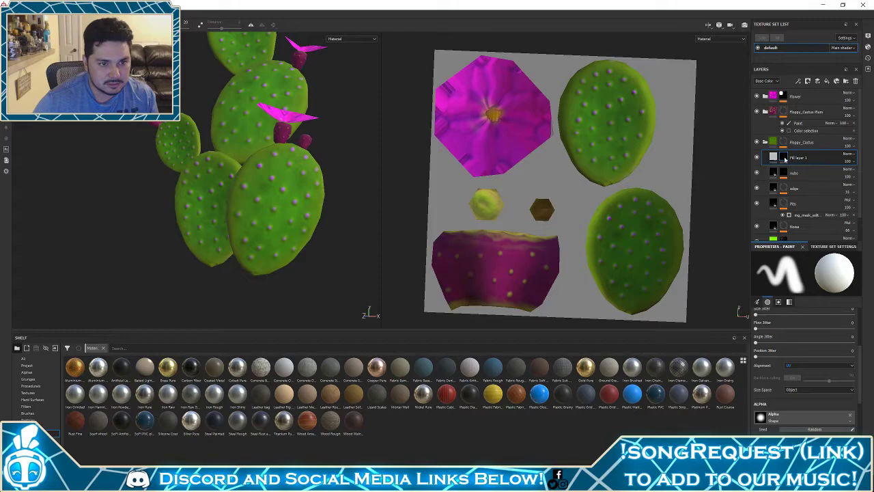
right_click(785, 159)
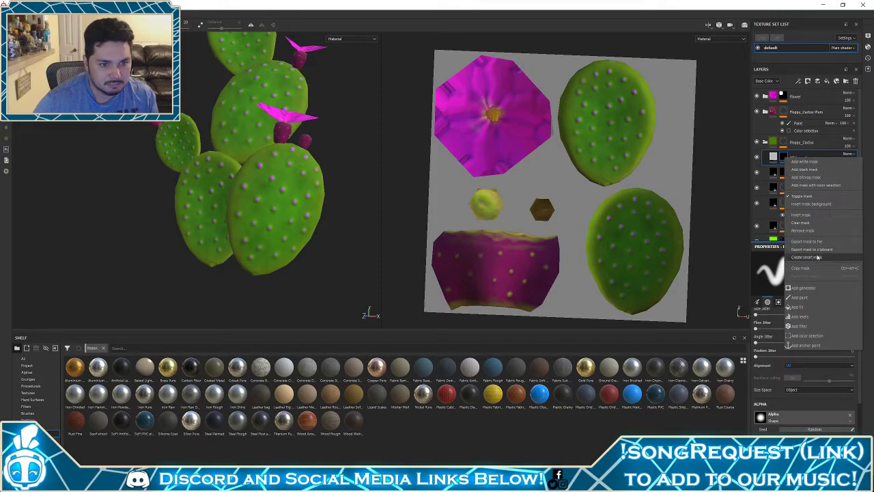
click(818, 298)
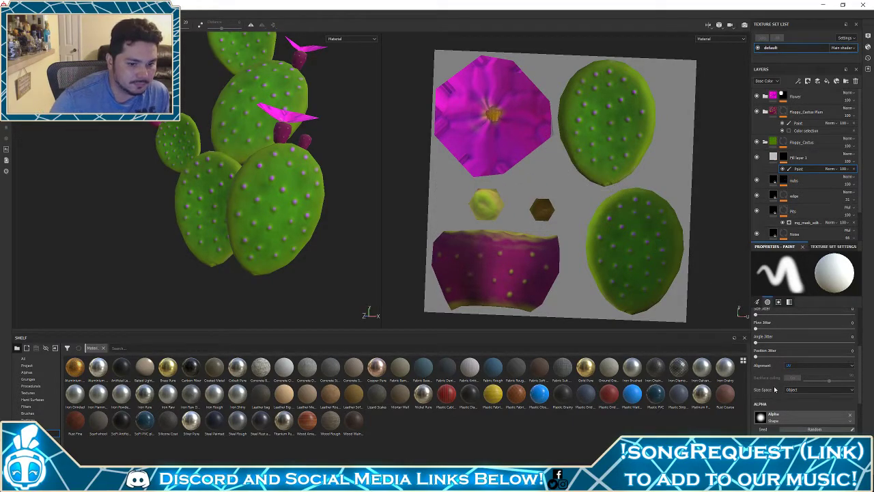
Paint the fill layer's mask at the bottom tips of both cactus pads in the UV view and trim the painted areas with black
drag(605, 189, 617, 189)
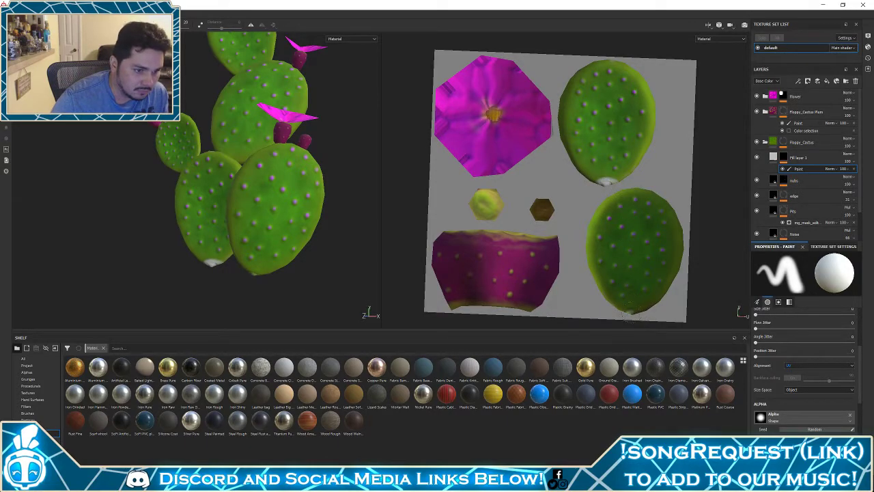
mouse_move(263, 281)
alt+mouse_down()
mouse_move(398, 267)
mouse_move(239, 266)
alt+mouse_up()
key(x)
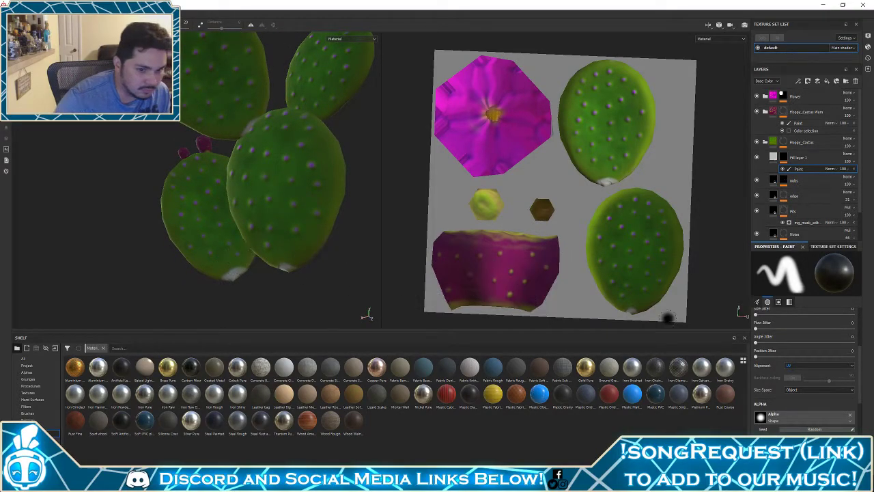
scroll(863, 343, up, 2)
scroll(864, 343, up, 1)
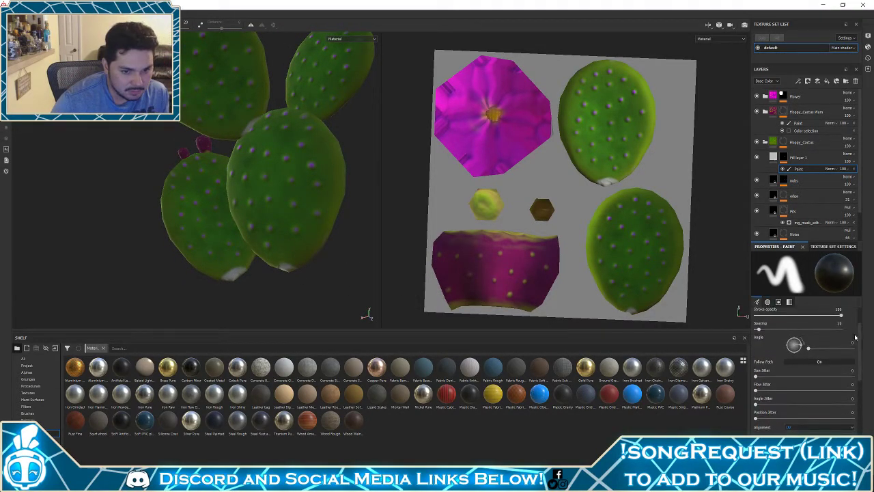
scroll(862, 336, up, 1)
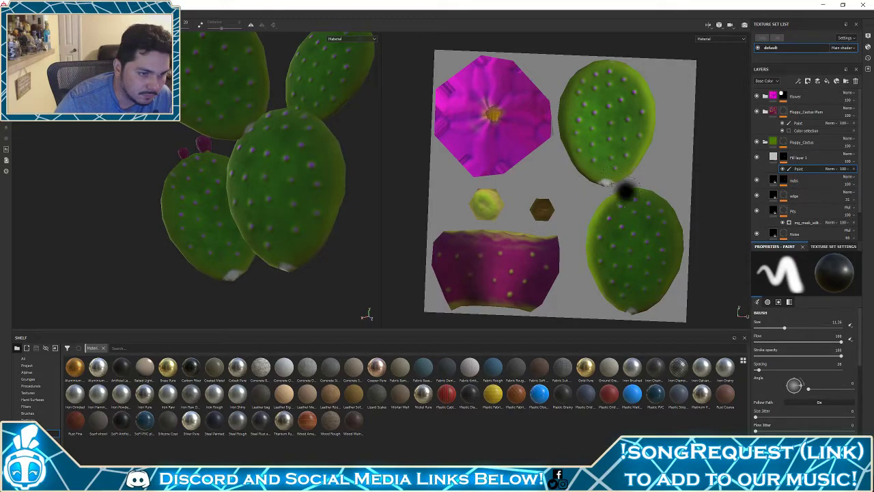
Change the base color of Fill layer 1 from the fill settings to a muted pale olive green
key(Delete)
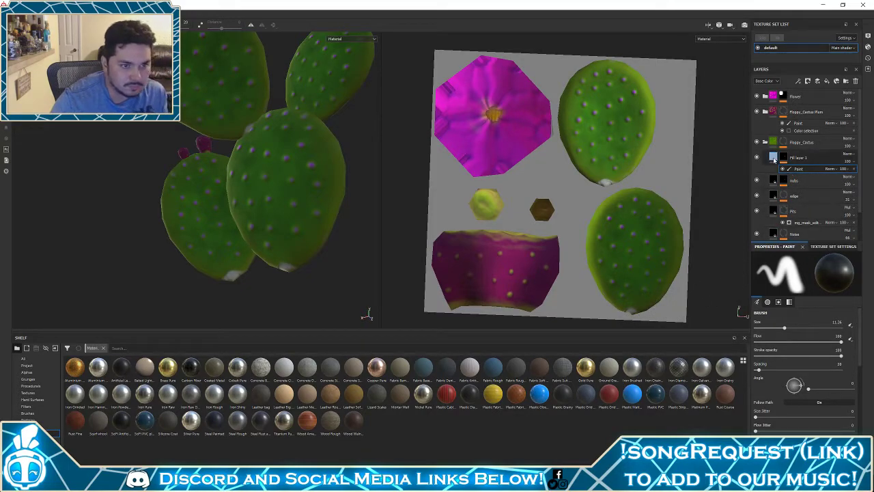
click(804, 372)
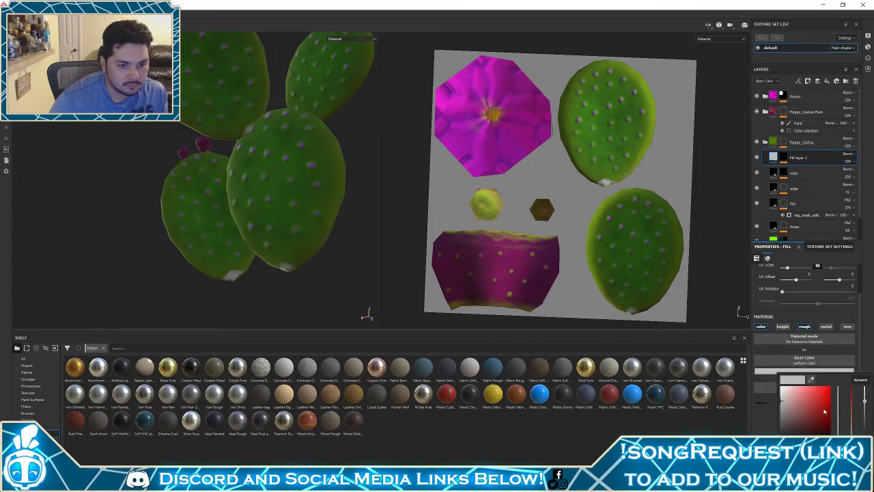
click(824, 410)
mouse_move(842, 419)
mouse_down()
mouse_move(839, 425)
mouse_move(853, 427)
mouse_move(838, 432)
mouse_up()
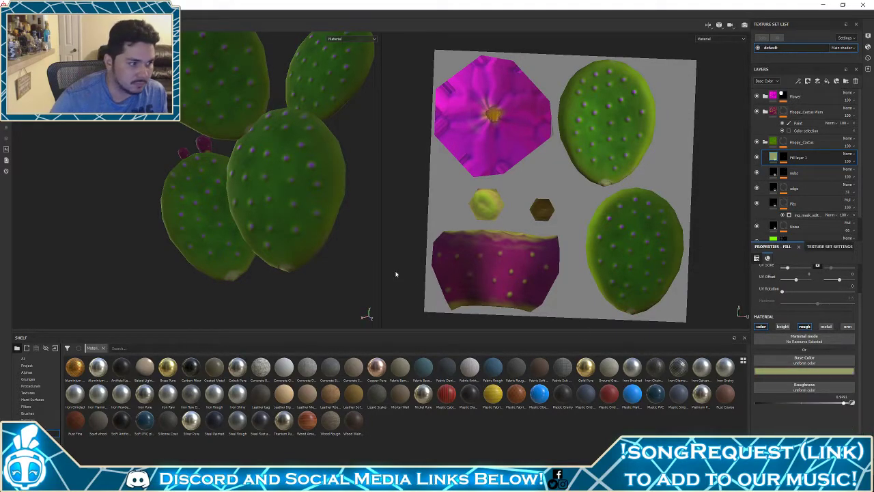
alt+drag(396, 274, 260, 274)
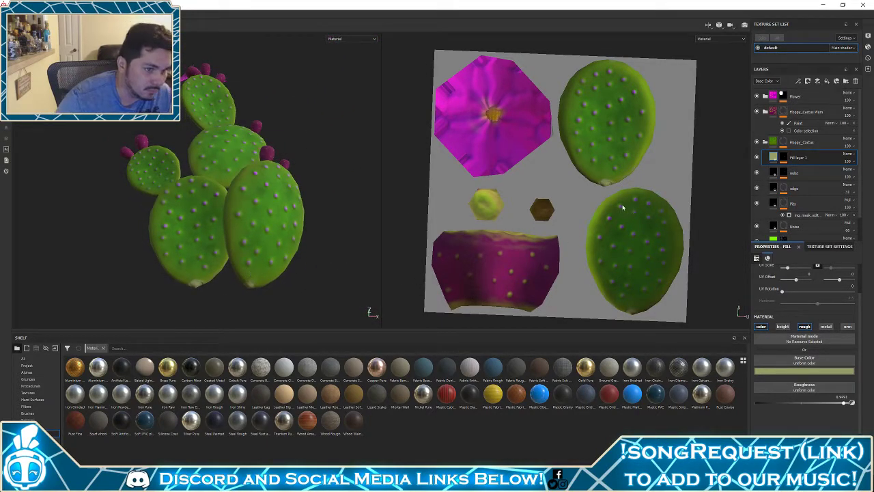
Examine the whole cactus from several angles and distances to check the recolored pad bases, with the mask's paint effect selected
click(784, 158)
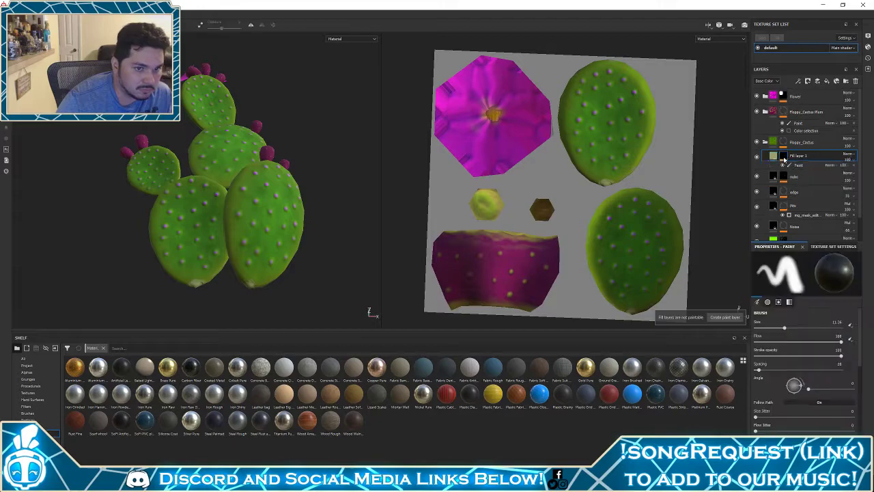
click(784, 162)
click(798, 169)
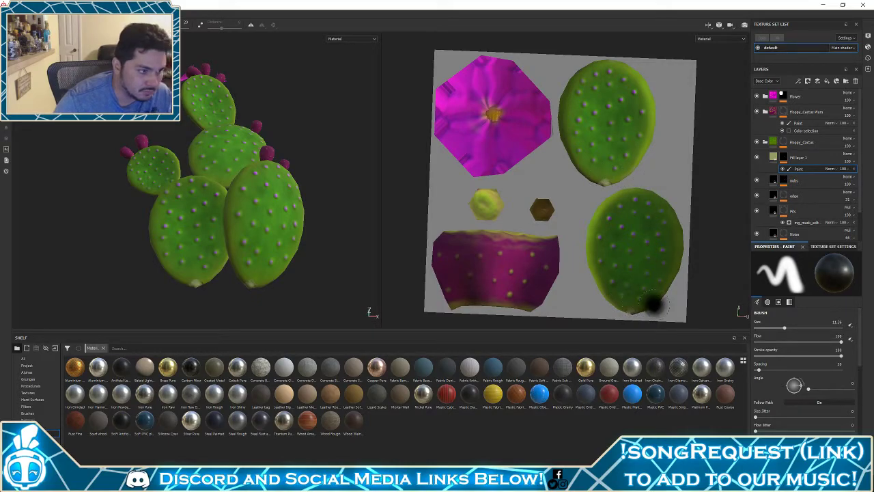
mouse_move(343, 244)
alt+mouse_down()
mouse_move(294, 279)
mouse_move(355, 237)
alt+mouse_up()
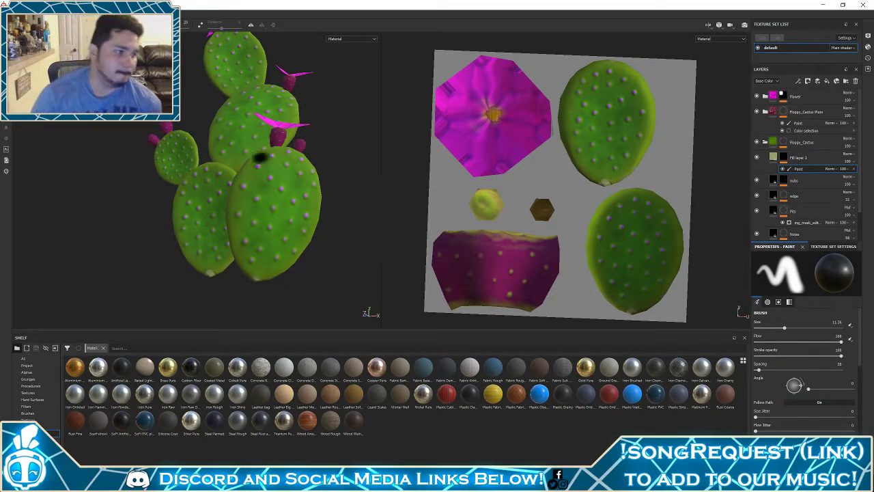
scroll(256, 247, down, 5)
mouse_move(256, 247)
alt+mouse_down()
mouse_move(300, 248)
mouse_move(4, 255)
mouse_move(284, 250)
mouse_move(271, 277)
mouse_move(242, 273)
mouse_move(263, 246)
alt+mouse_up()
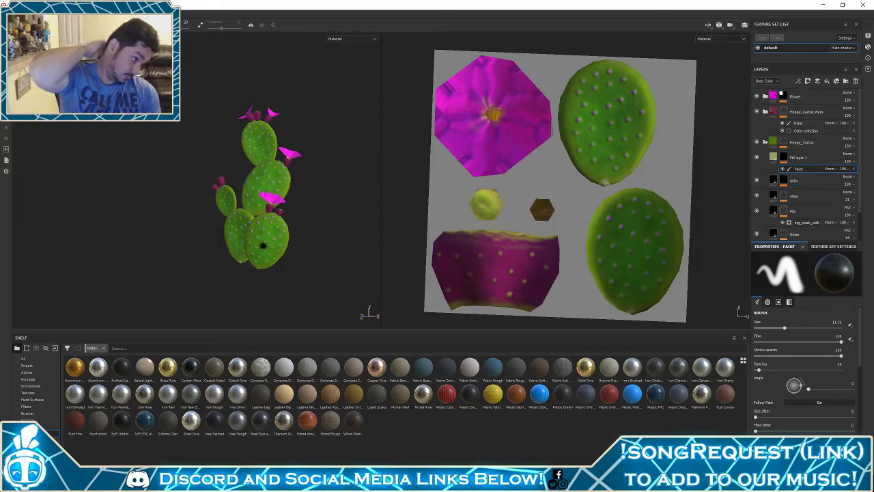
alt+drag(611, 242, 585, 233)
Begin a texture export with the file format set to targa and the default texture set's size to 1024x1024, reviewing its map list
click(7, 14)
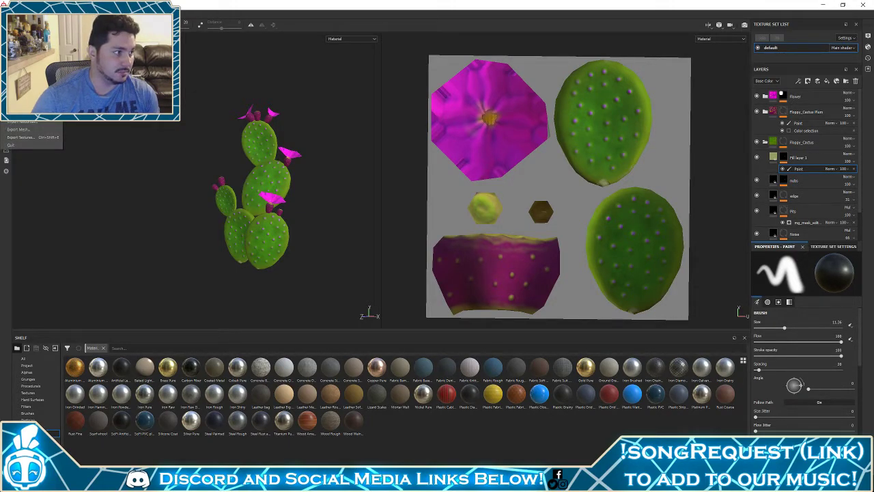
click(45, 137)
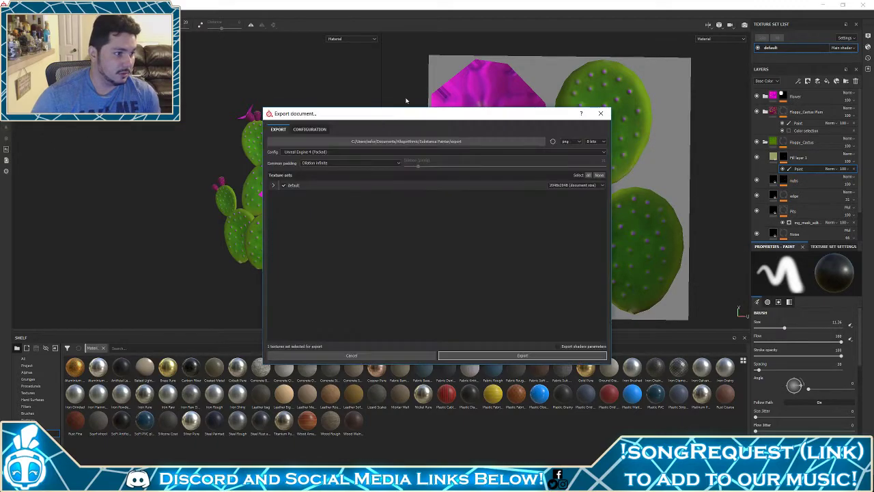
click(568, 141)
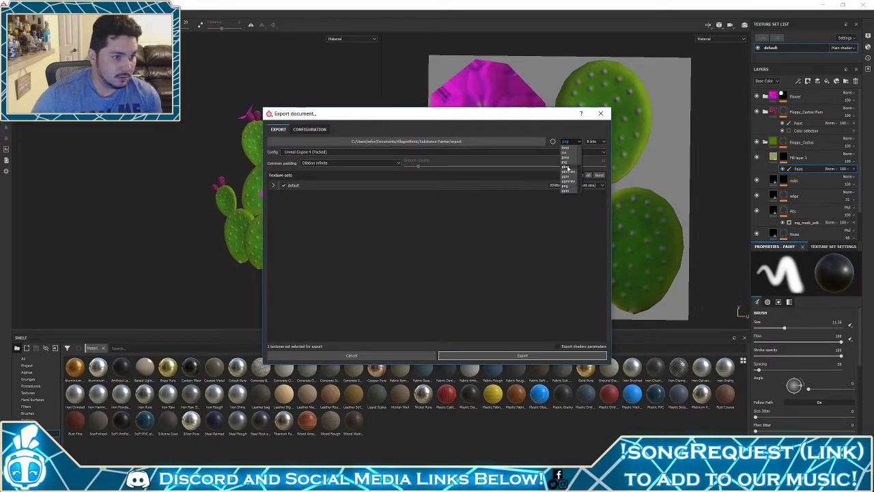
click(566, 185)
click(569, 185)
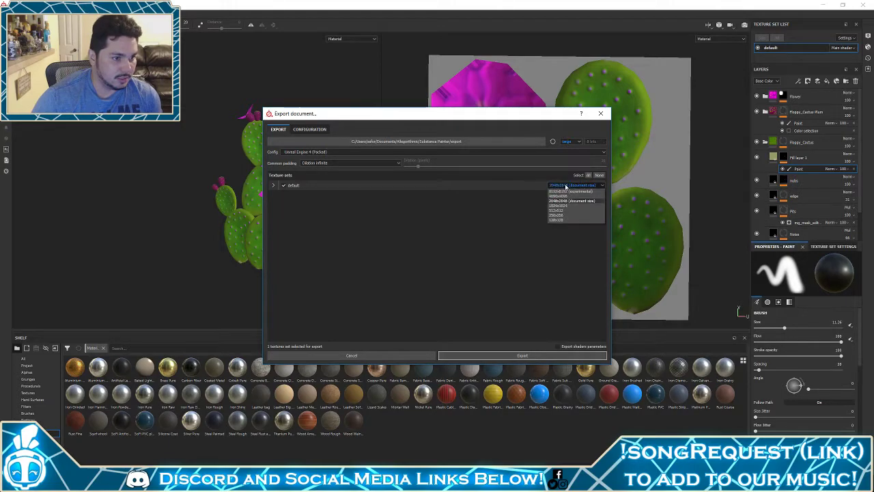
click(566, 205)
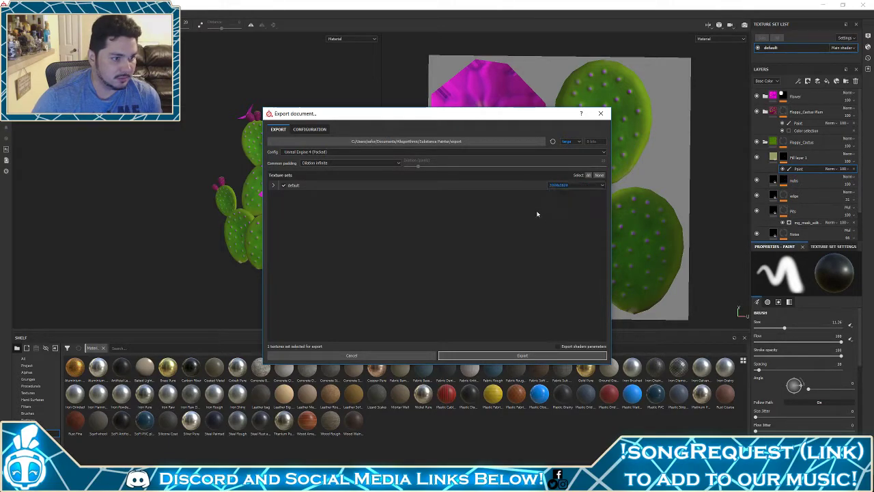
click(273, 185)
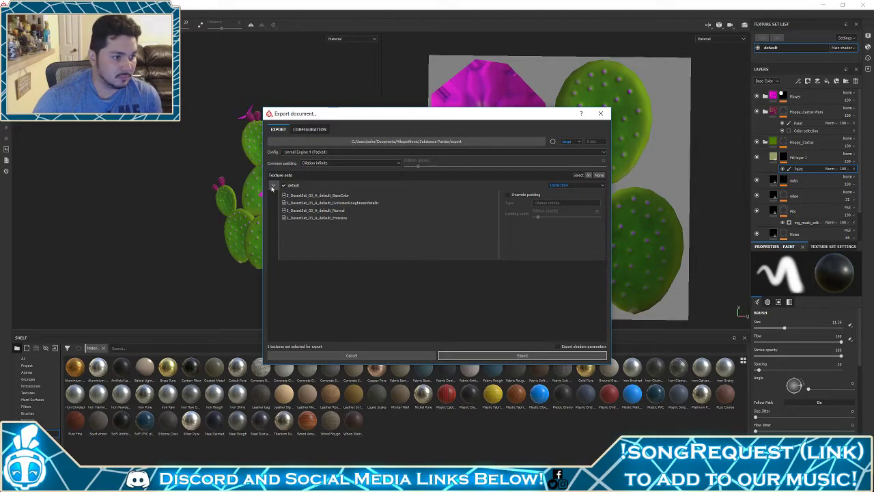
click(272, 187)
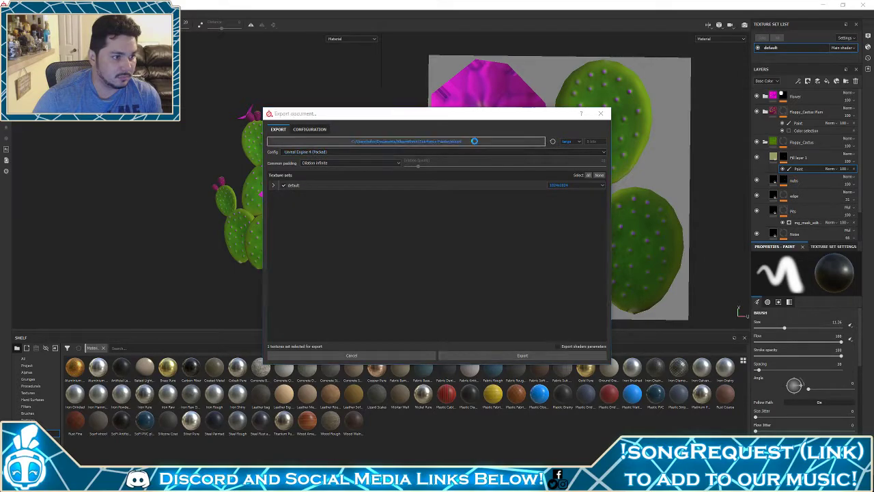
Export the textures to E:\_Projects\Floppy\floppy\_ArtAssets\_3D\Foilage\DesertPlants\03\Export and open that folder
click(444, 142)
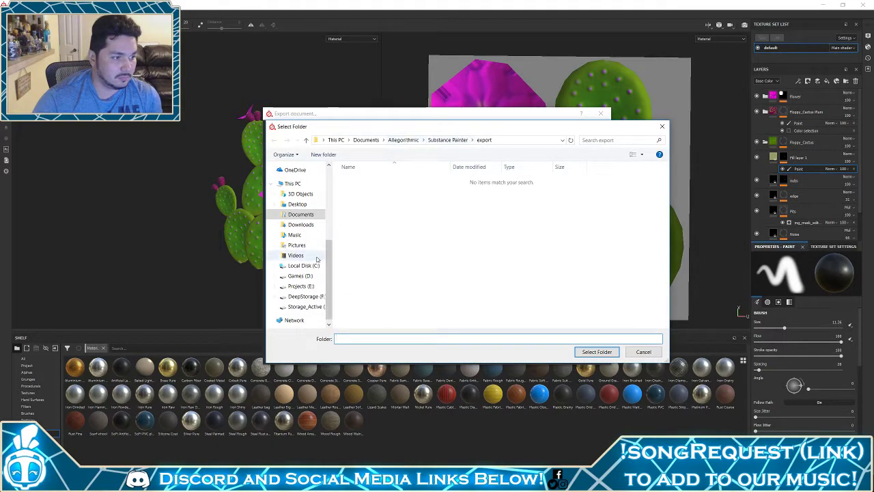
click(302, 288)
double_click(402, 191)
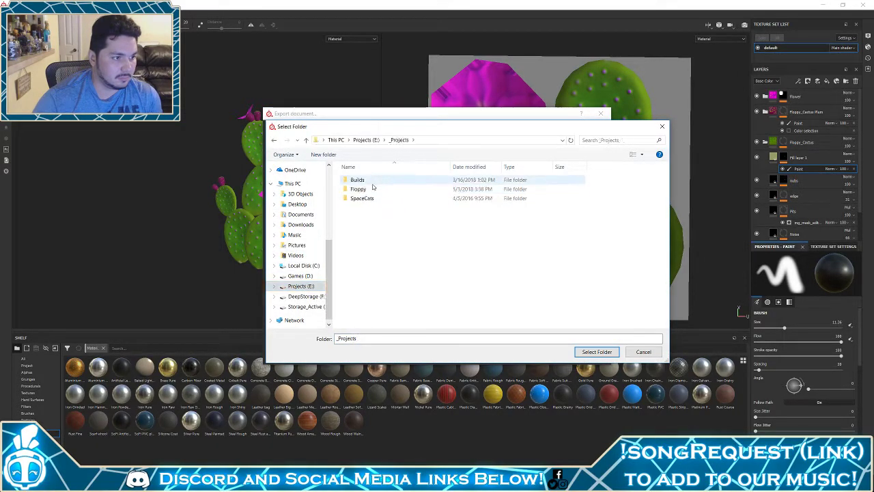
double_click(369, 187)
double_click(362, 180)
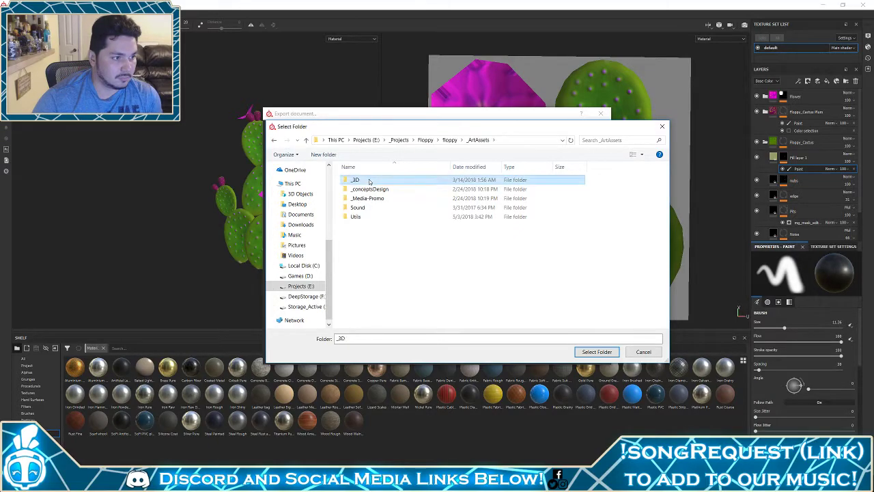
double_click(368, 181)
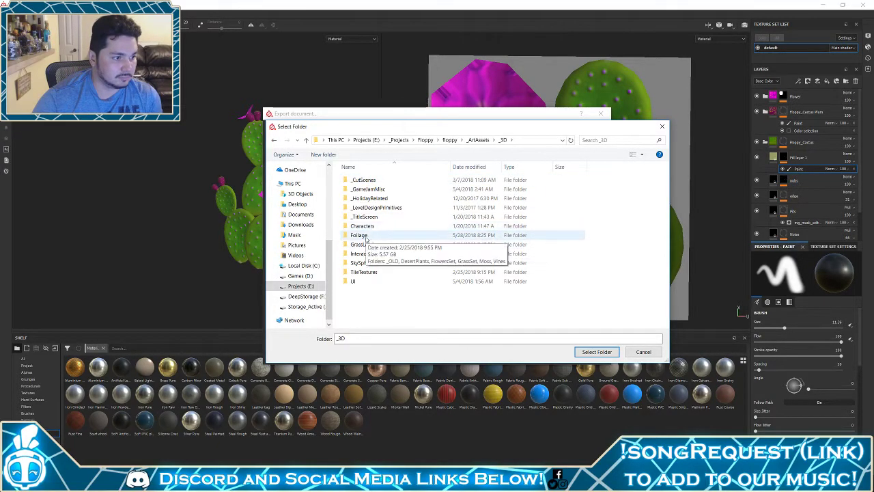
double_click(358, 235)
double_click(365, 189)
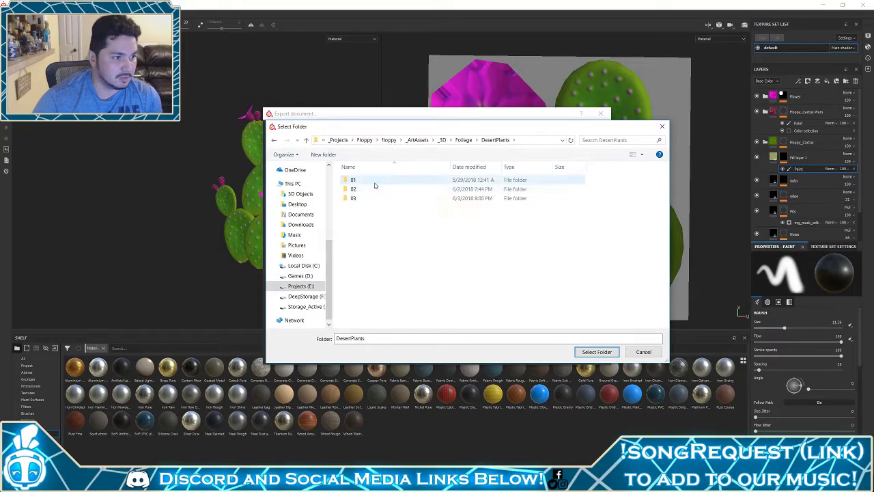
click(355, 198)
double_click(361, 198)
double_click(357, 188)
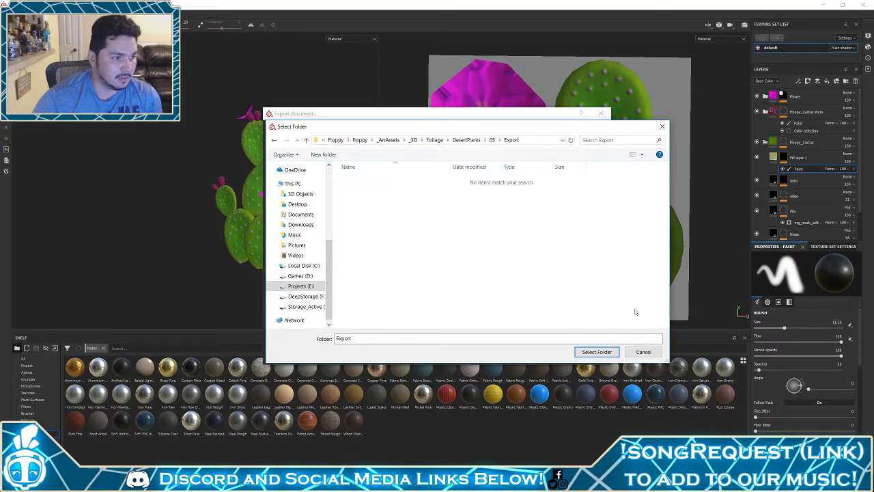
click(596, 351)
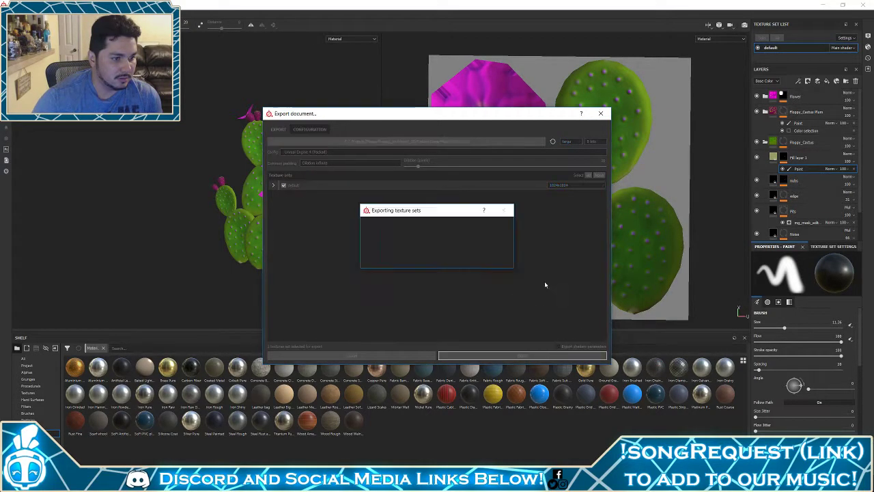
click(420, 248)
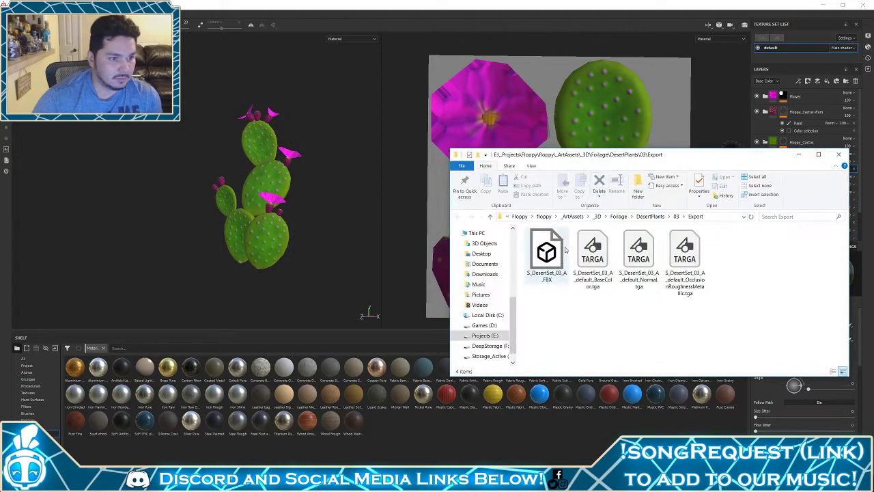
Rename the exported base color texture as T_DesertSet_03_D.tga and open it in Photoshop
click(593, 254)
click(592, 277)
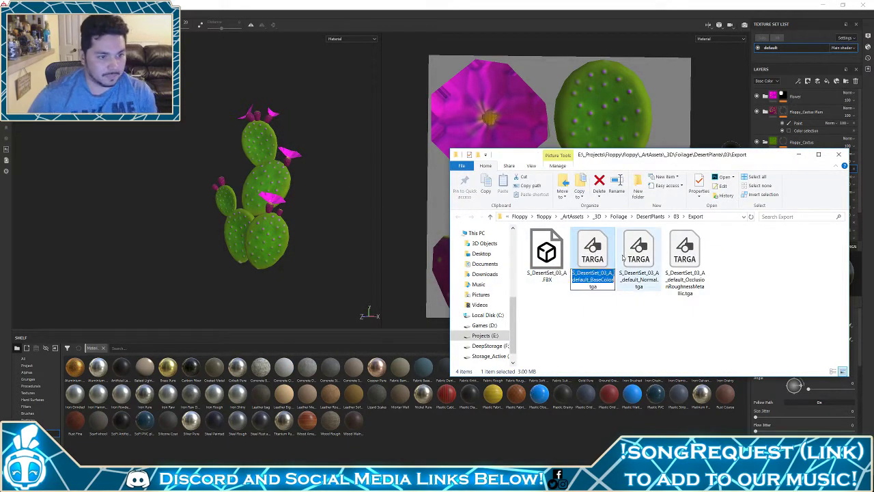
key(Right)
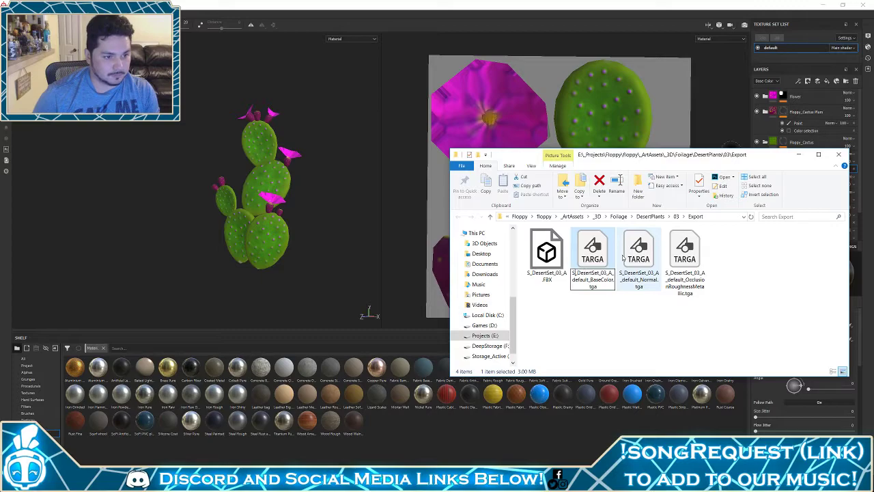
key(BackSpace)
text(T)
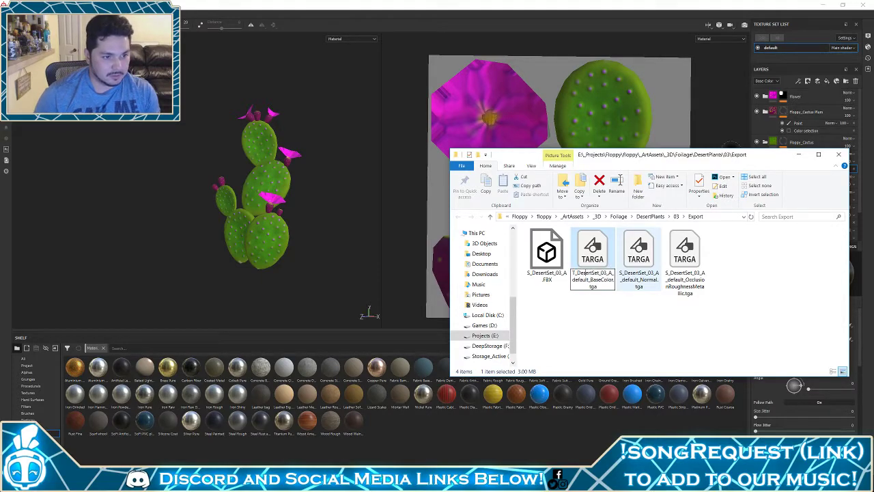
drag(609, 272, 605, 280)
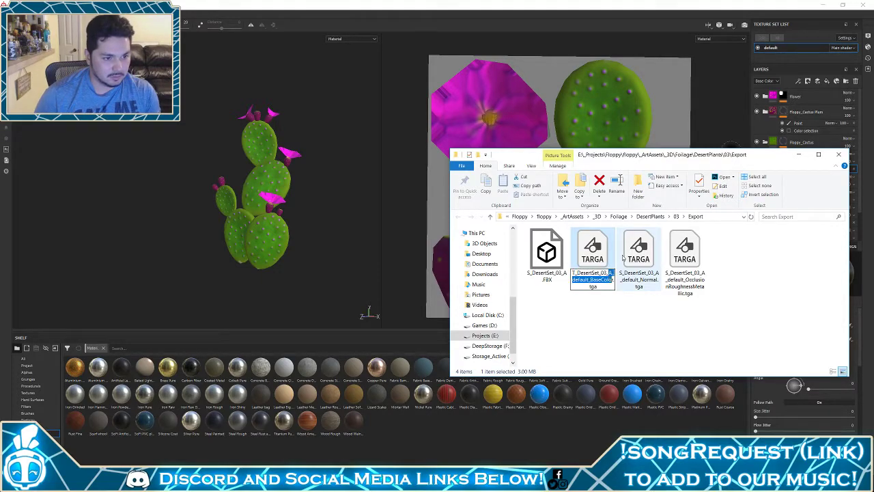
text(D)
key(Return)
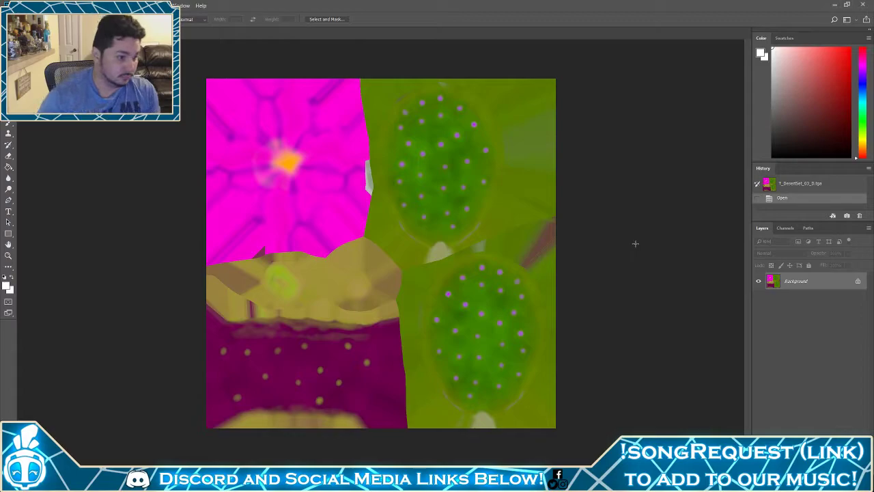
Resize the T_DesertSet_03_D.tga image to 512 pixels, save it and close the document
alt+scroll(635, 243, up, 1)
alt+scroll(506, 235, down, 2)
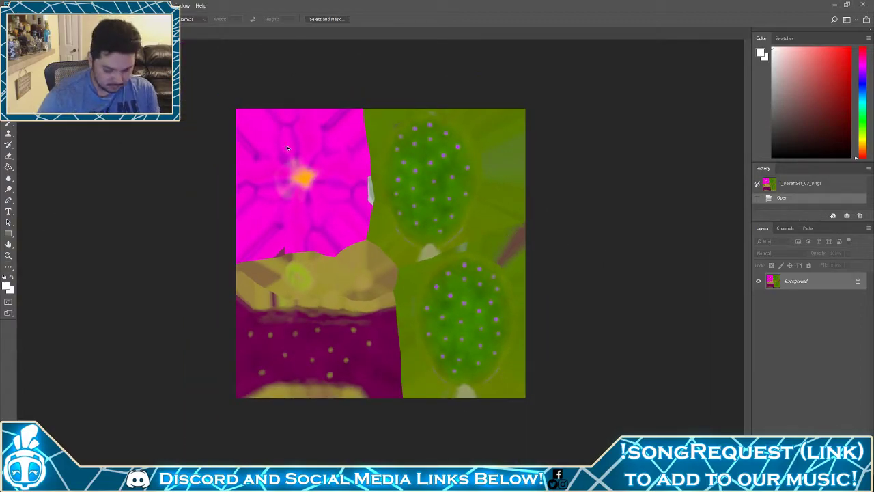
key(ctrl+alt+i)
text(512)
key(Return)
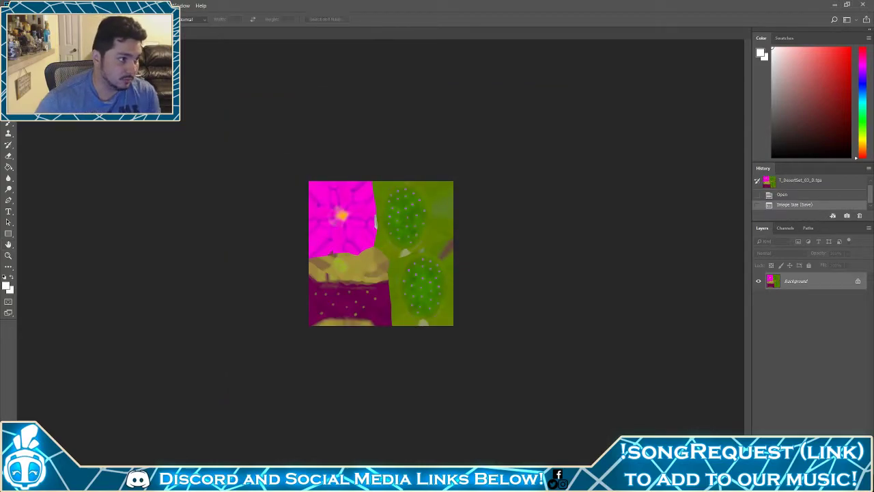
key(ctrl+w)
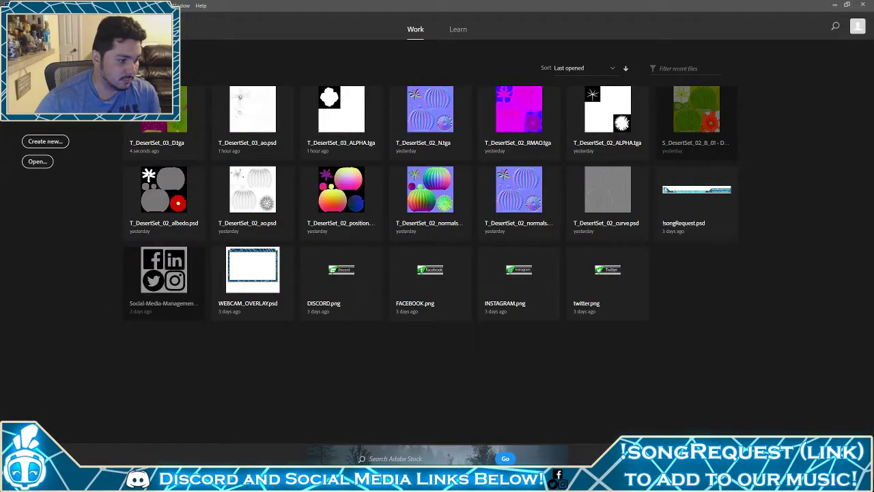
Return to the Export folder and open S_DesertSet_03_A_default_Normal.tga in Photoshop
mouse_move(200, 483)
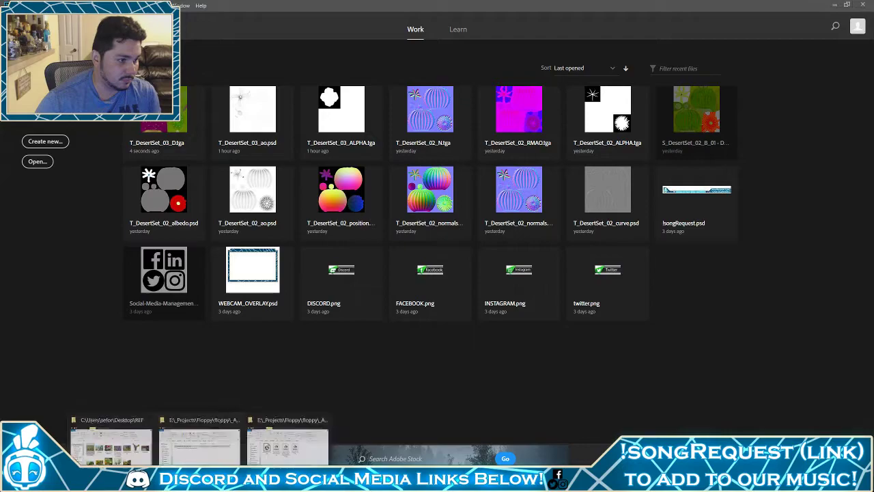
click(276, 434)
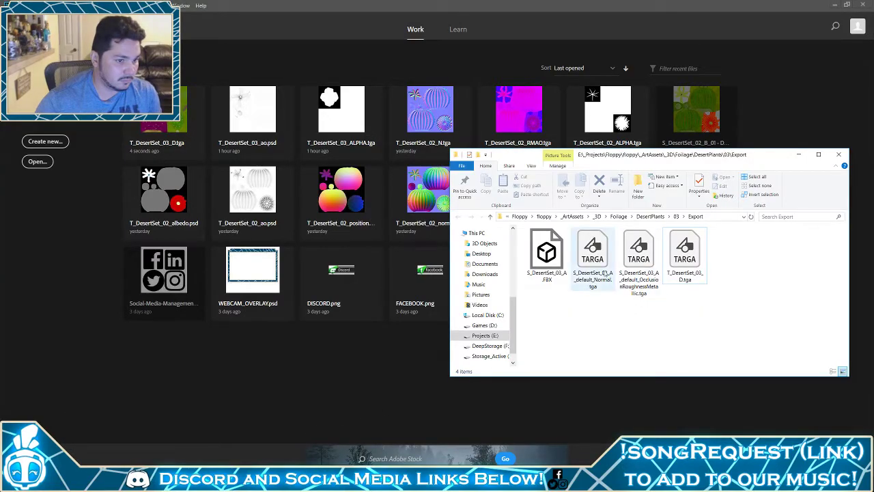
double_click(597, 268)
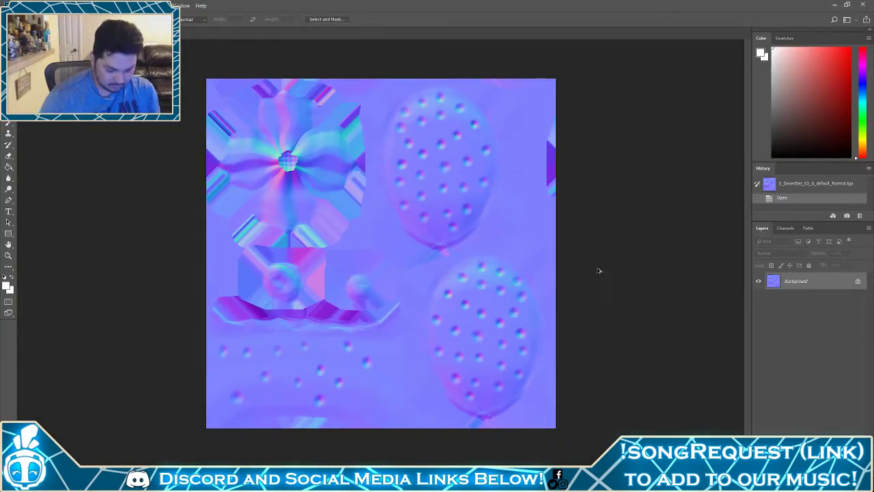
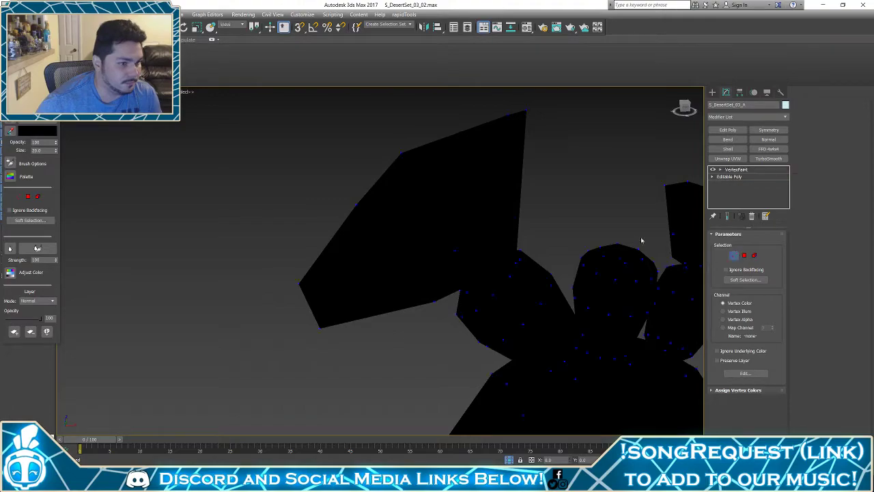
Show the mesh edges and select the outer rim vertices of the large flower on top of the cactus
middle_drag(453, 156, 446, 189)
key(F4)
click(394, 184)
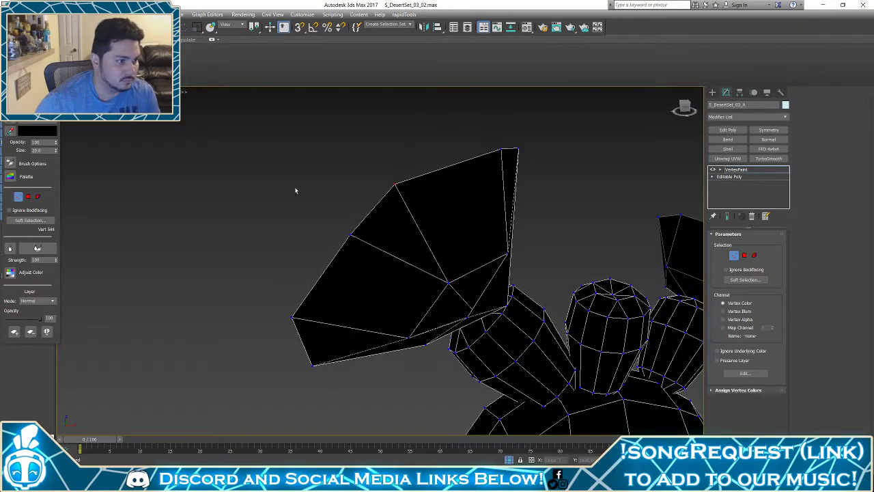
alt+middle_drag(357, 387, 393, 226)
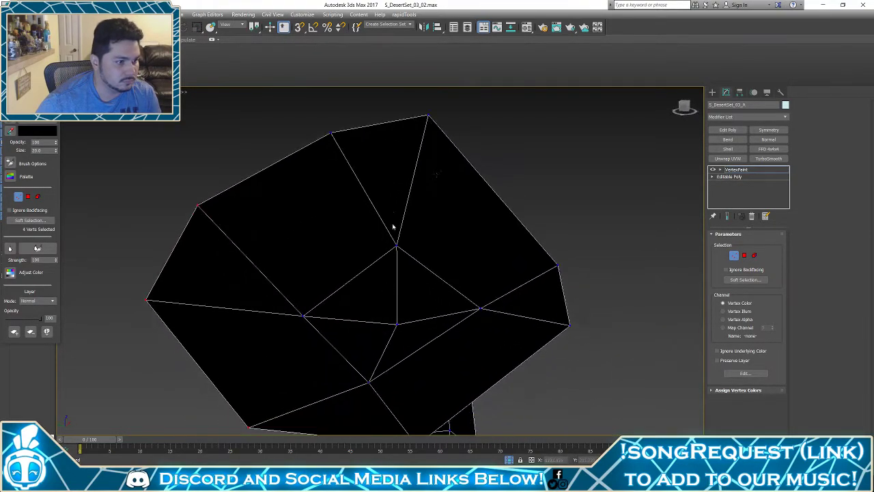
ctrl+drag(495, 108, 325, 163)
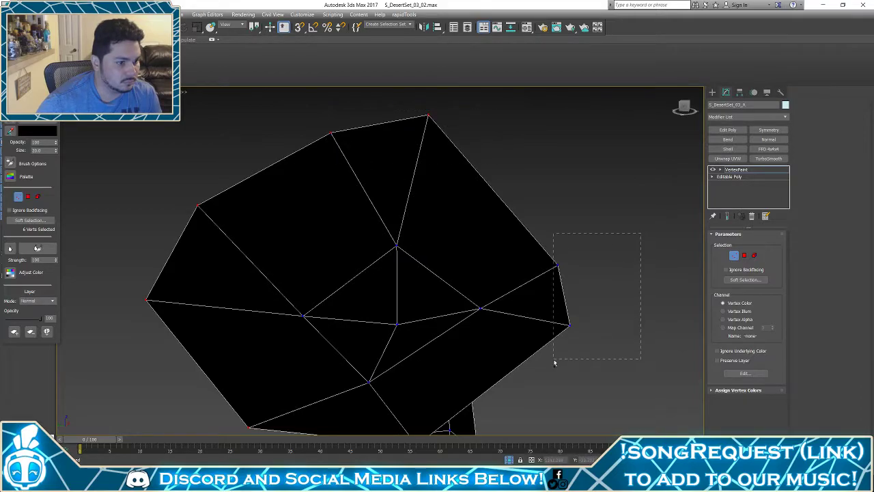
ctrl+drag(555, 364, 555, 362)
Add the outer rim vertices of the smaller flower on top of the cactus to the selection
scroll(566, 334, down, 5)
alt+middle_drag(565, 334, 453, 220)
scroll(395, 222, up, 3)
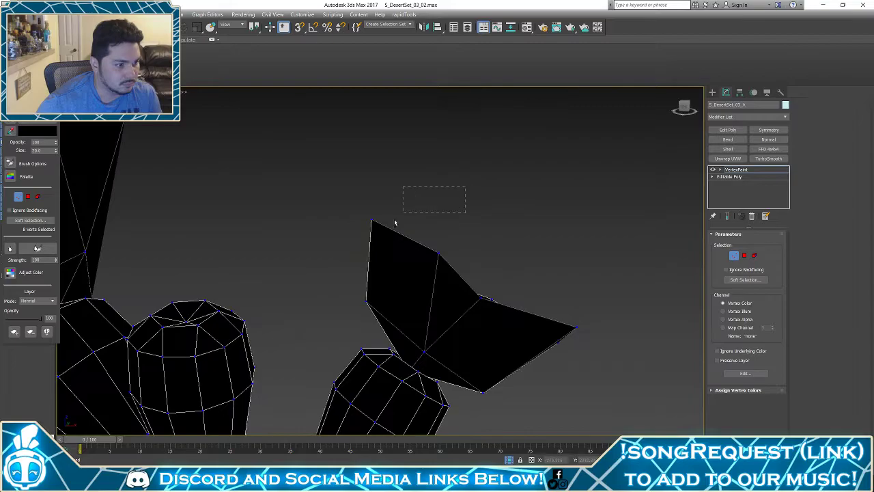
ctrl+drag(410, 273, 505, 270)
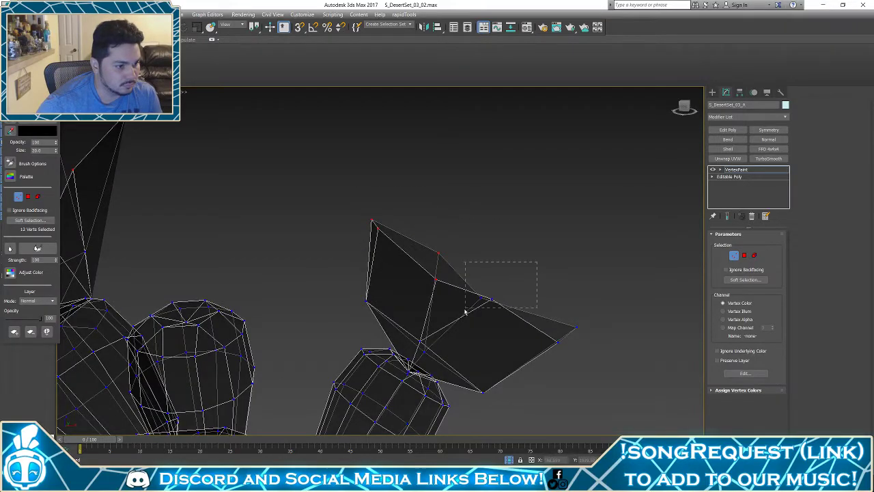
ctrl+drag(465, 312, 465, 309)
Add the outer rim vertices of the flower on the middle cactus pad to the selection in see-through display
scroll(618, 304, down, 5)
middle_drag(617, 304, 571, 193)
scroll(532, 273, down, 2)
middle_drag(486, 348, 507, 202)
scroll(508, 254, up, 4)
scroll(554, 163, up, 3)
middle_drag(554, 164, 509, 216)
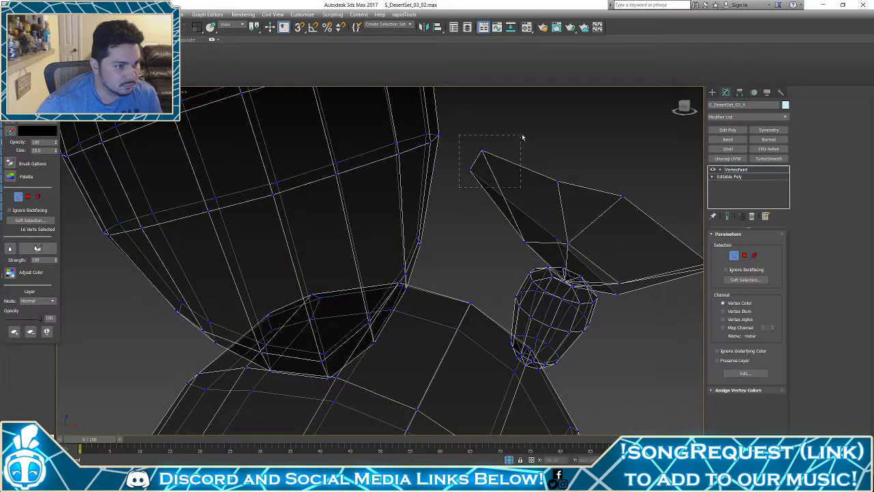
middle_drag(639, 241, 520, 220)
ctrl+drag(542, 205, 586, 236)
alt+middle_drag(587, 236, 598, 281)
Turn off see-through display and add the outer rim vertices of the lowest flower to the selection
key(alt+x)
scroll(580, 262, down, 3)
scroll(565, 258, down, 2)
scroll(599, 281, up, 3)
middle_drag(394, 276, 523, 217)
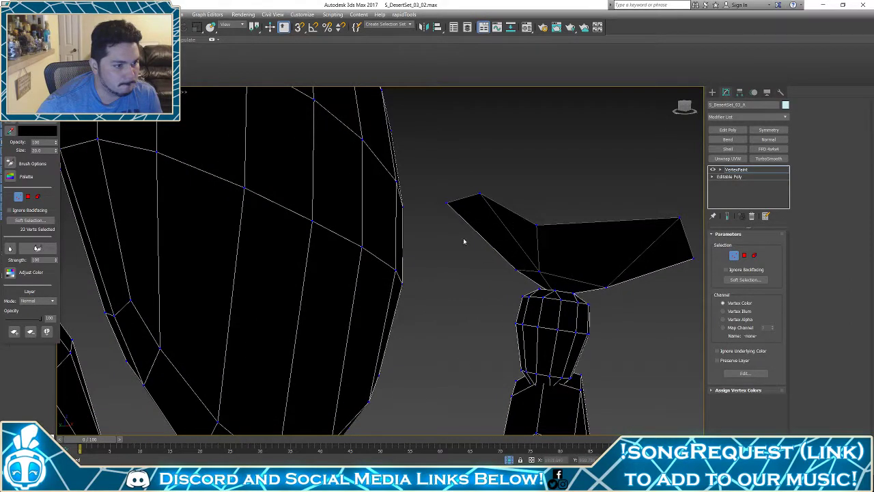
middle_drag(577, 152, 537, 166)
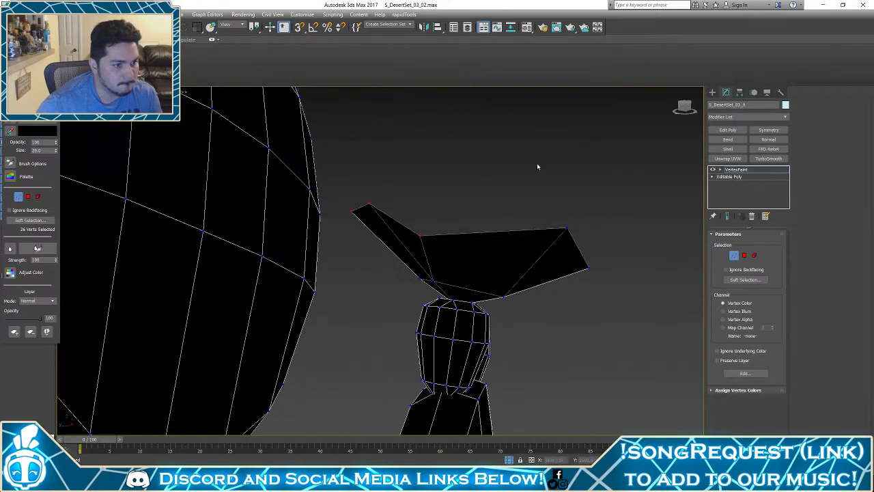
mouse_move(662, 280)
alt+middle_down()
mouse_move(672, 286)
mouse_move(659, 297)
alt+middle_up()
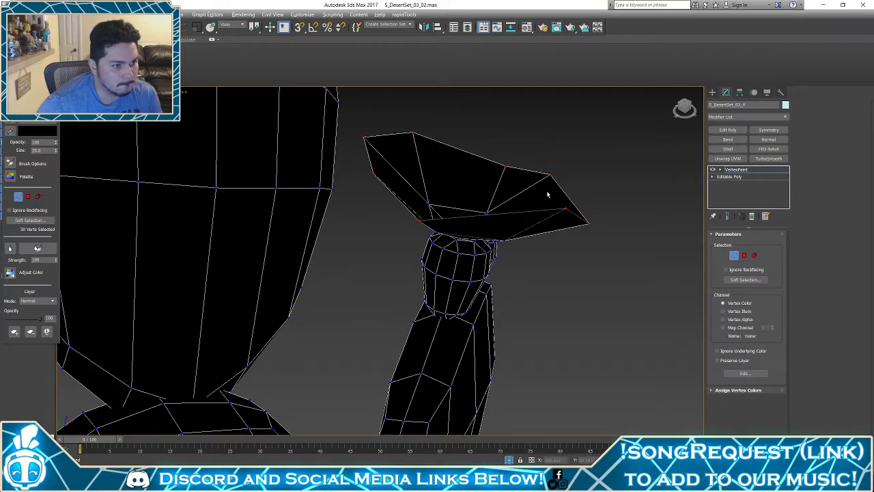
key(alt+x)
key(alt+x)
Set the vertex paint color to white (255, 255, 255) and fill the selected flower rim vertices with it
middle_drag(467, 198, 440, 86)
scroll(465, 214, down, 5)
scroll(441, 89, down, 5)
middle_drag(447, 127, 413, 341)
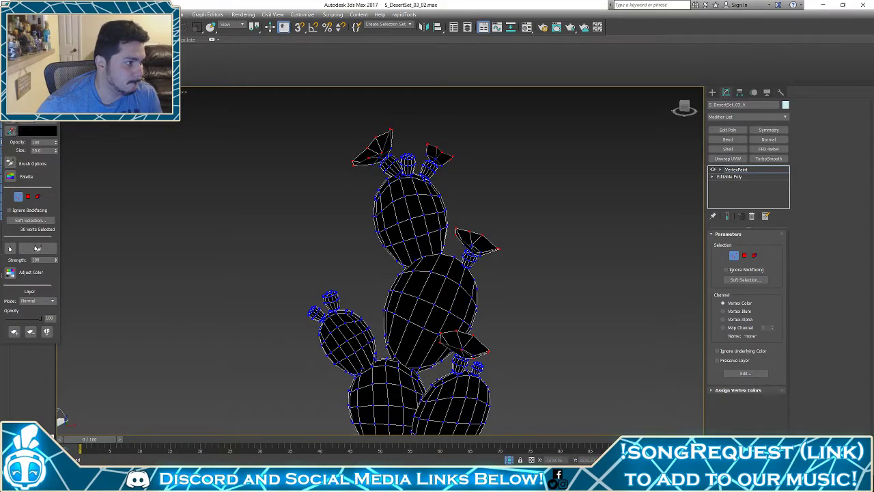
click(45, 131)
drag(217, 90, 225, 113)
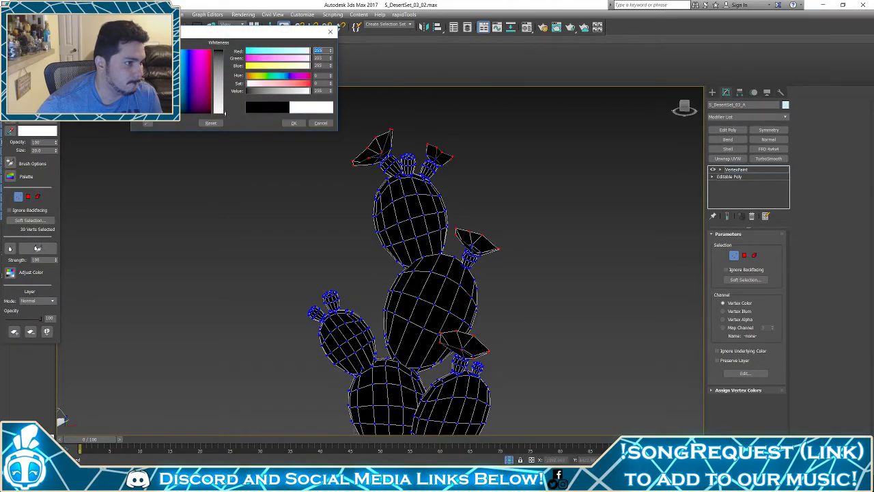
click(16, 98)
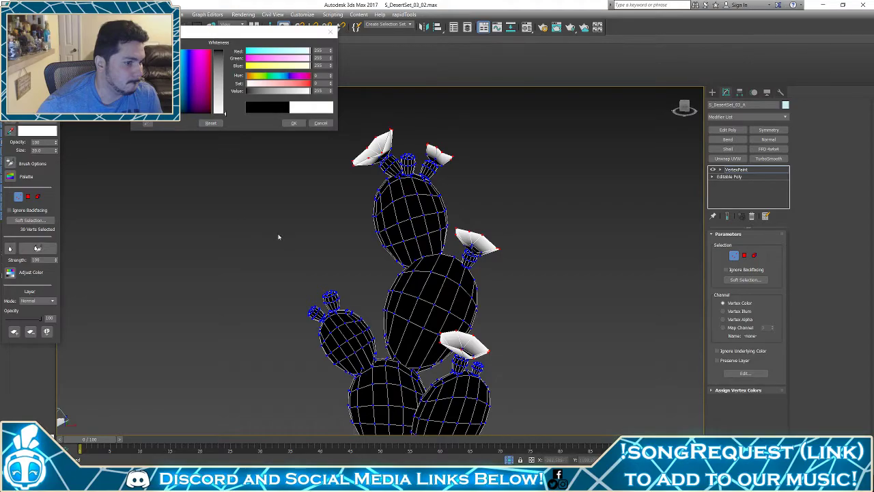
Undo back to the unpainted flowers, add the missed rim vertices to the selection and fill them all with white again
mouse_move(278, 237)
alt+middle_down()
mouse_move(480, 236)
mouse_move(482, 196)
alt+middle_up()
click(507, 227)
key(F4)
key(F3)
key(F3)
key(ctrl+z)
scroll(442, 204, up, 3)
middle_drag(362, 221, 444, 210)
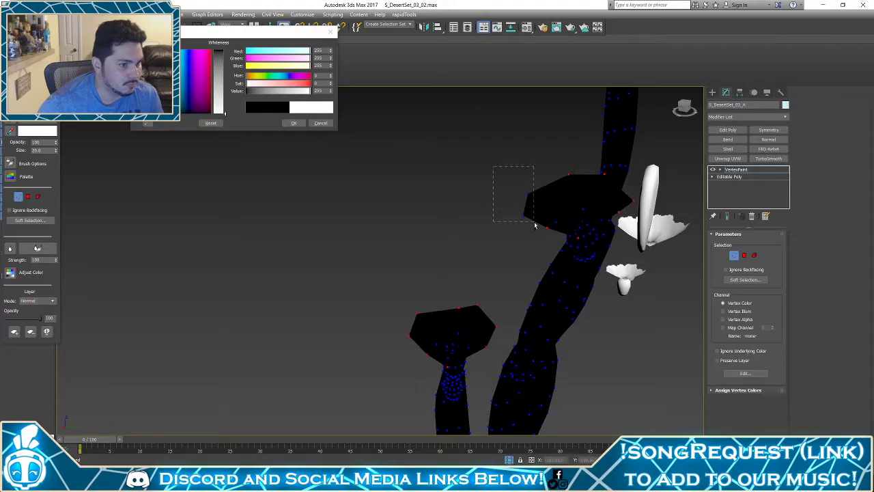
click(10, 129)
mouse_move(266, 205)
alt+middle_down()
mouse_move(334, 275)
mouse_move(406, 282)
mouse_move(423, 273)
mouse_move(415, 179)
mouse_move(413, 205)
mouse_move(423, 216)
mouse_move(402, 233)
mouse_move(414, 221)
alt+middle_up()
scroll(395, 209, down, 4)
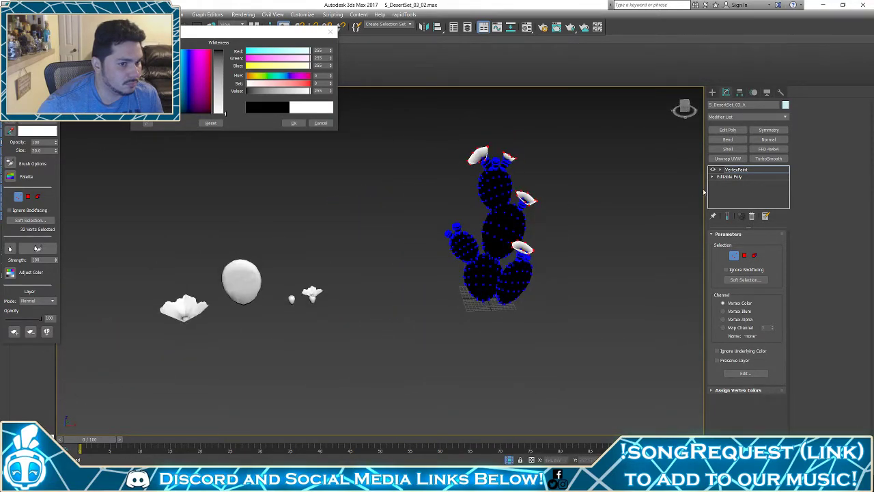
Convert the vertex-painted cactus to an Editable Poly
right_click(587, 168)
mouse_move(641, 265)
click(697, 272)
mouse_move(611, 231)
middle_down()
mouse_move(536, 250)
mouse_move(580, 216)
mouse_move(493, 262)
mouse_move(503, 273)
mouse_move(607, 278)
mouse_move(768, 247)
middle_up()
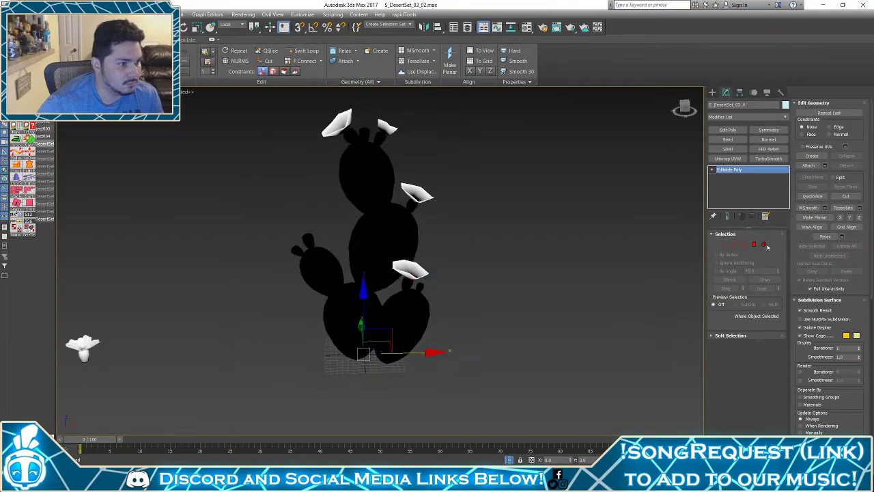
Start an FBX export of the cactus to the DesertPlants\03\Export folder, replacing the existing file
click(6, 4)
mouse_move(31, 142)
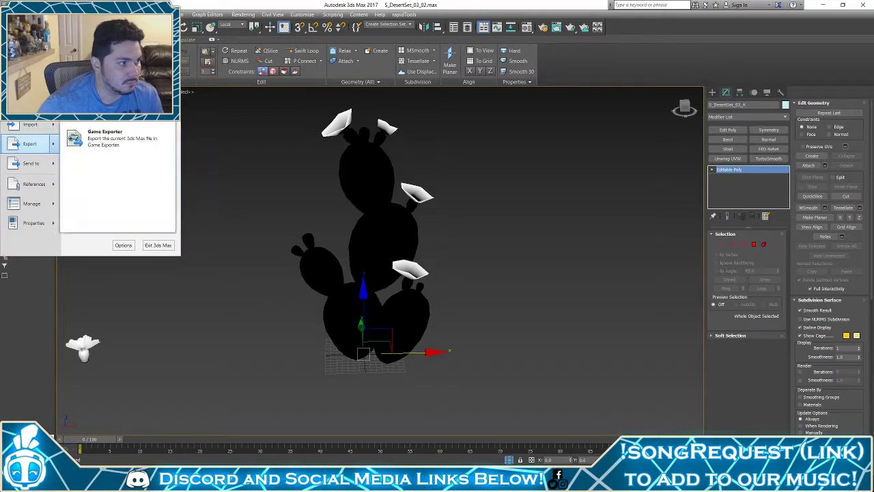
click(103, 85)
double_click(123, 68)
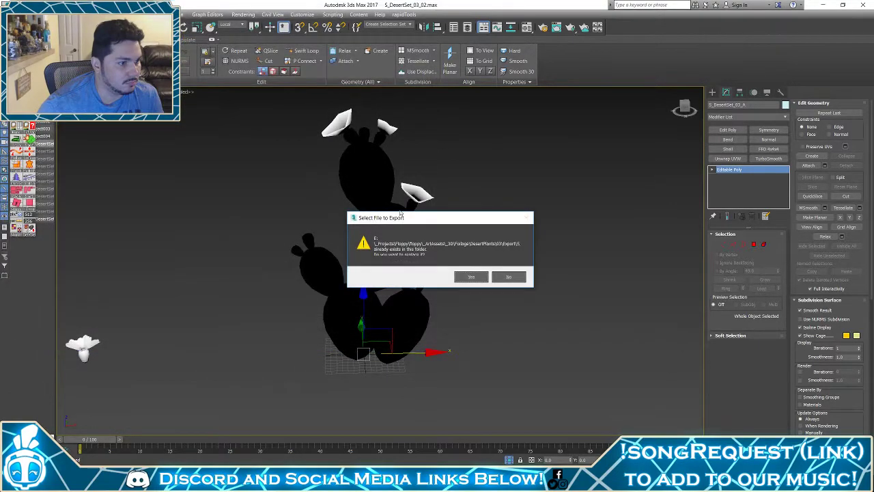
click(468, 277)
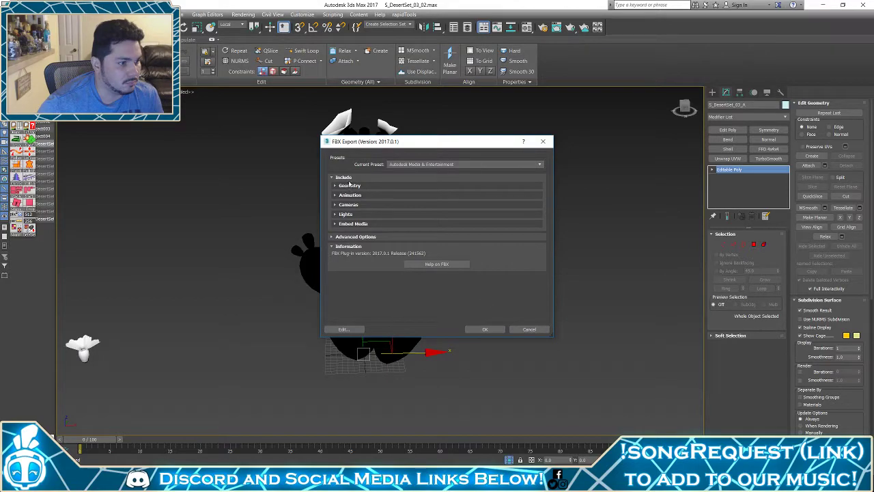
Review the FBX include options, exclude animation, cameras and lights, and complete the export
click(348, 179)
click(344, 176)
click(342, 185)
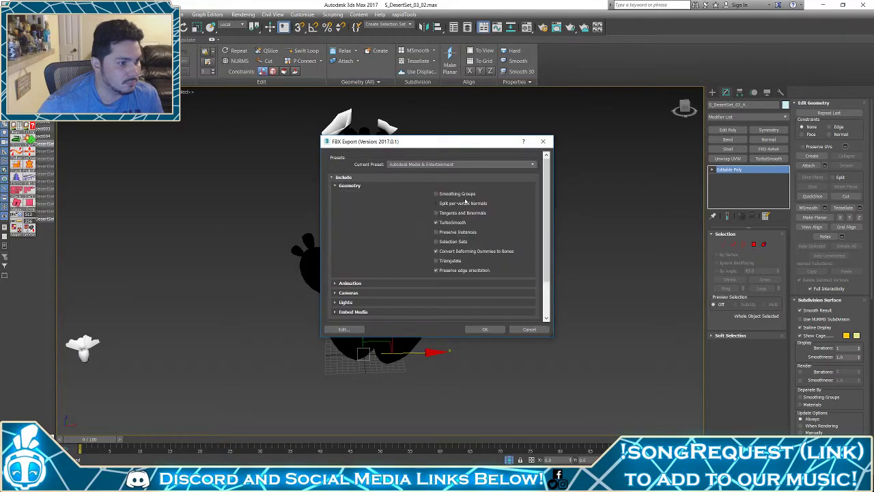
click(341, 185)
click(351, 196)
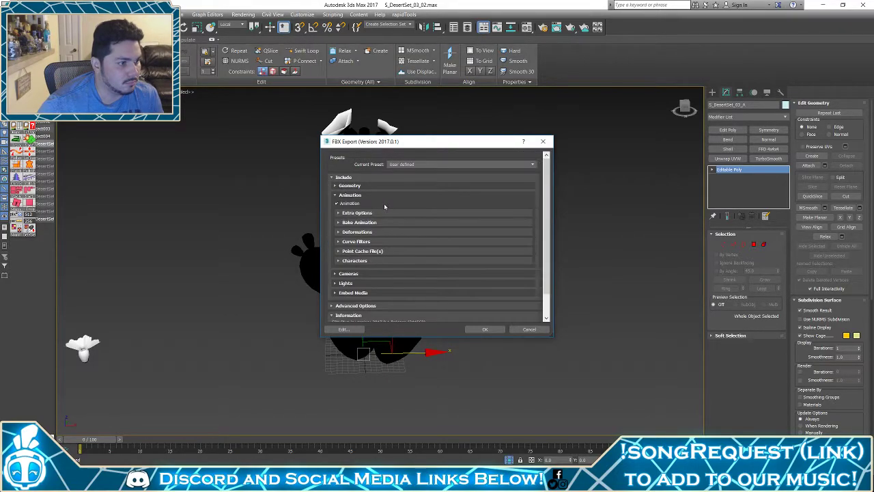
click(363, 205)
click(360, 197)
click(362, 205)
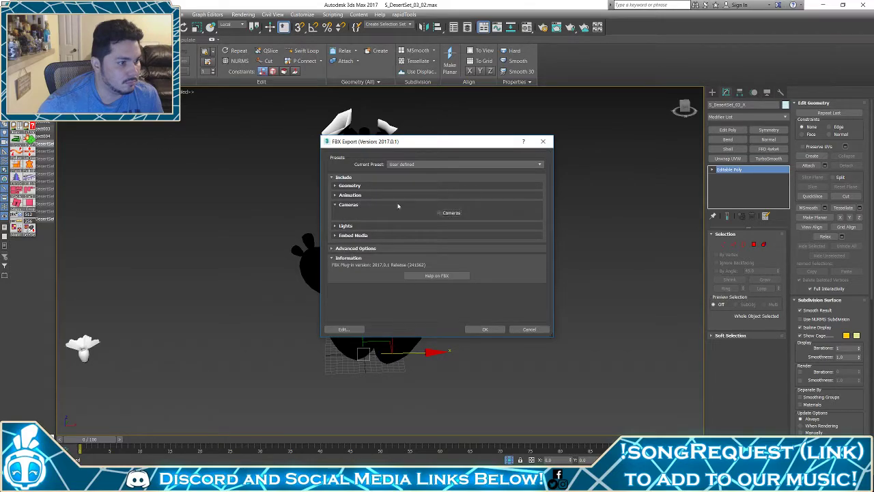
click(359, 205)
click(364, 214)
click(444, 224)
click(347, 214)
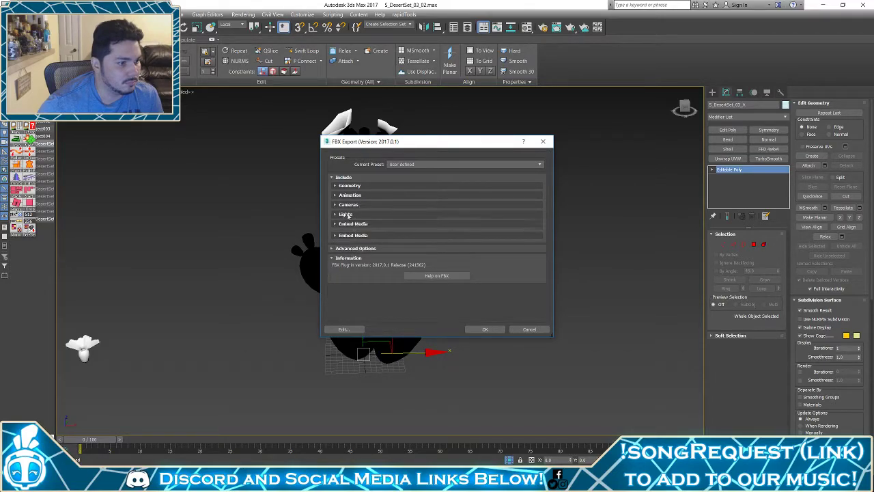
click(347, 224)
click(348, 224)
click(482, 329)
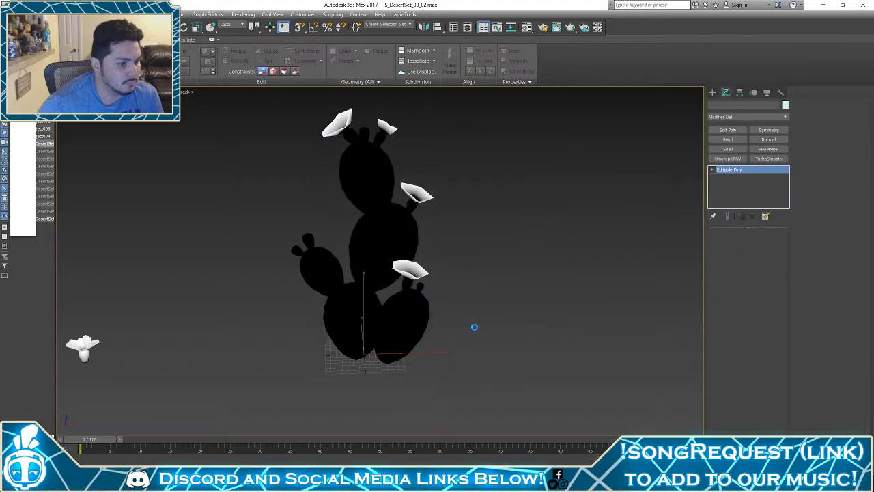
Switch to the Epic Games Launcher, open the SleepyPlanetGame project from the library and minimize the launcher
click(365, 484)
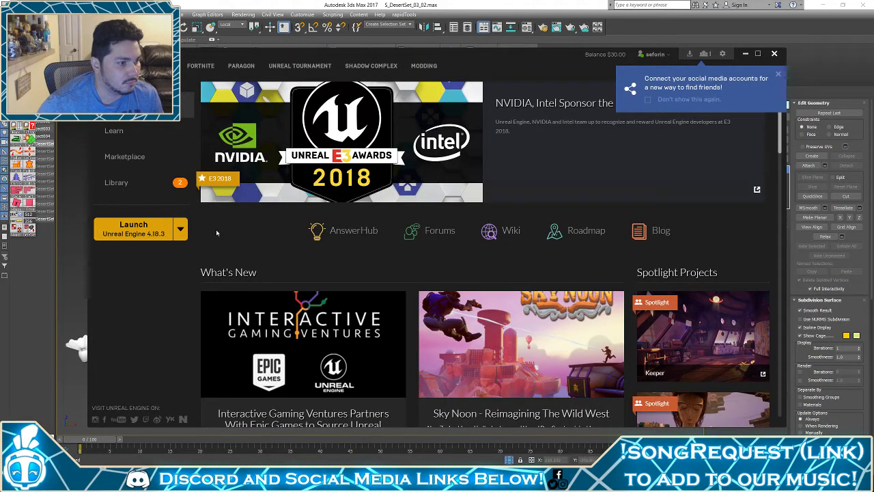
click(136, 182)
double_click(246, 269)
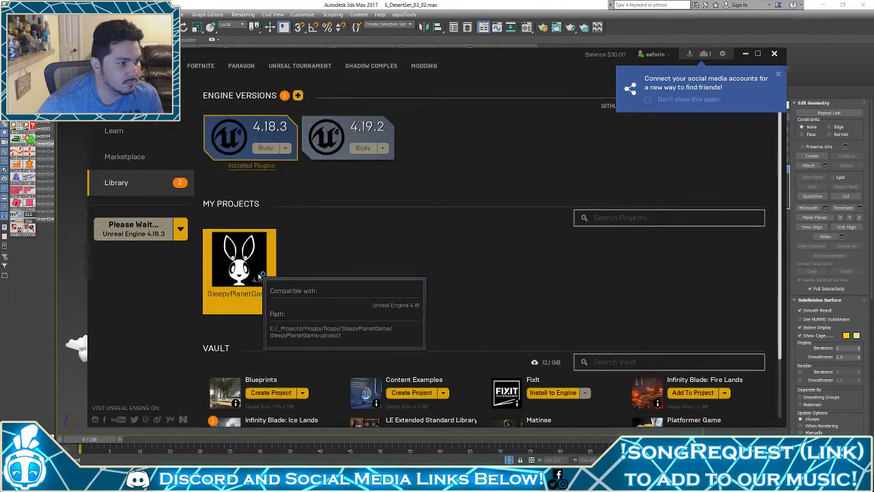
click(748, 57)
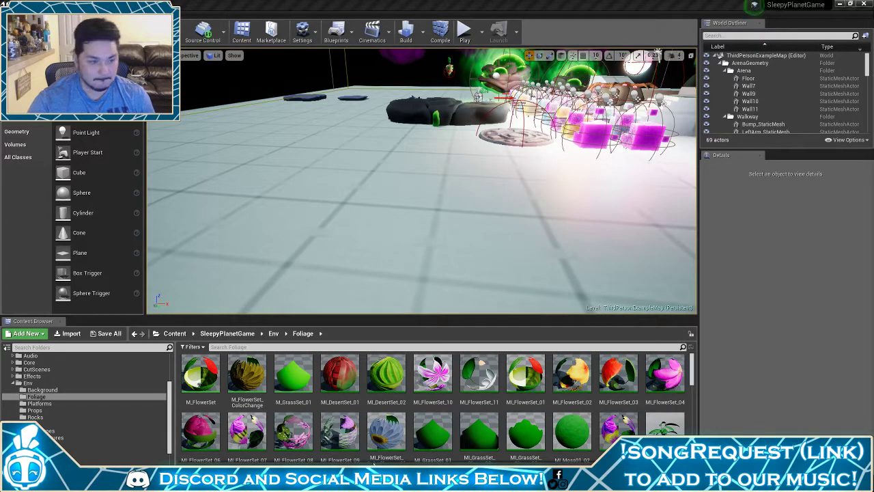
Import S_DesertSet_03_A.FBX and the T_DesertSet_03 D, N and RMAO targa textures from DesertPlants\03\Export into the Foliage folder
right_drag(441, 156, 422, 191)
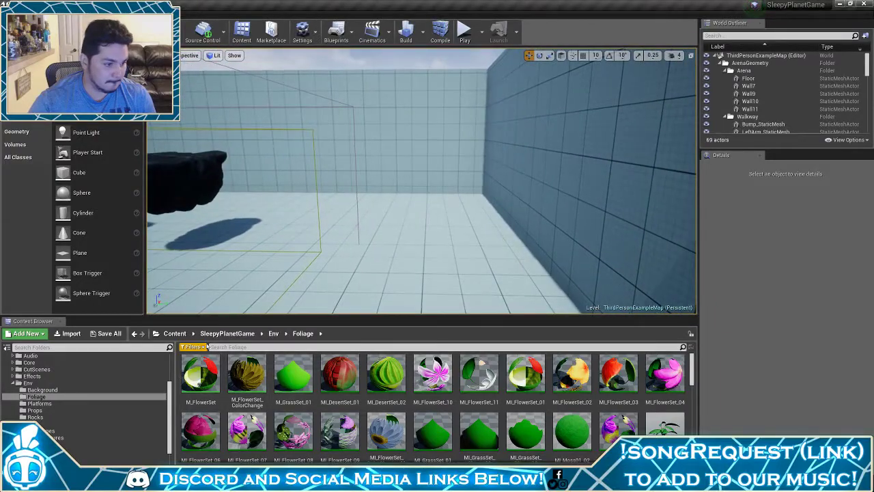
click(68, 333)
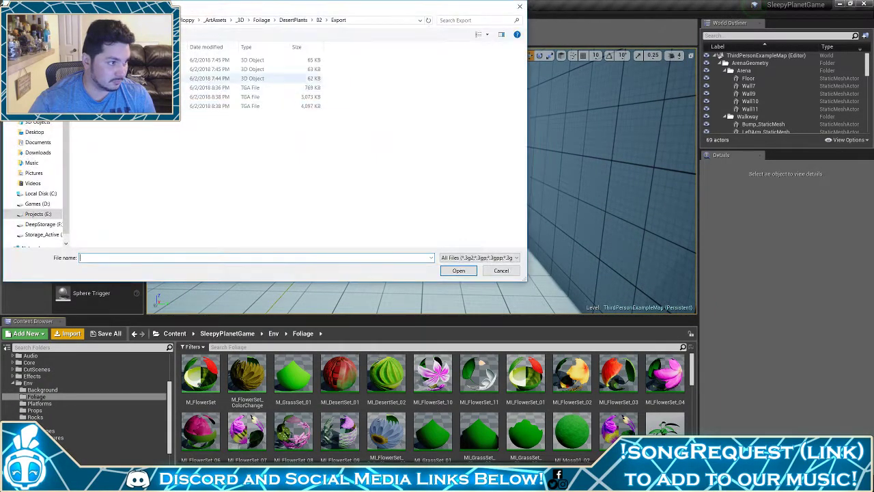
click(294, 20)
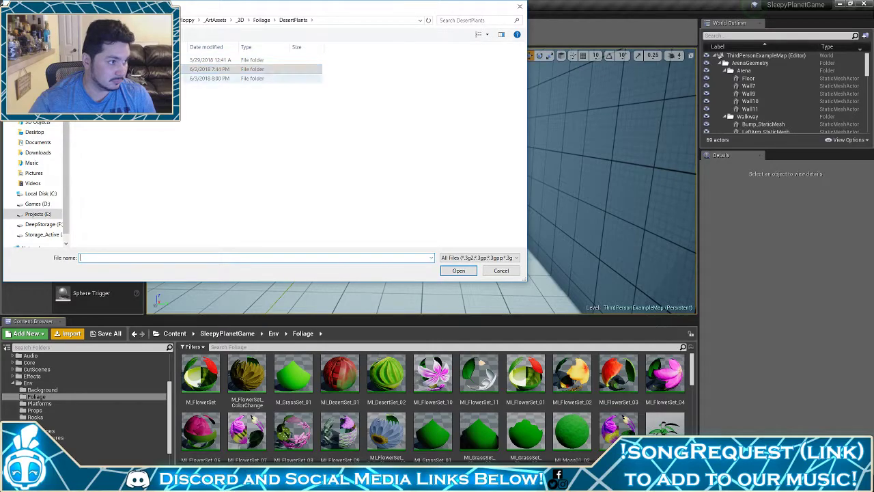
double_click(130, 78)
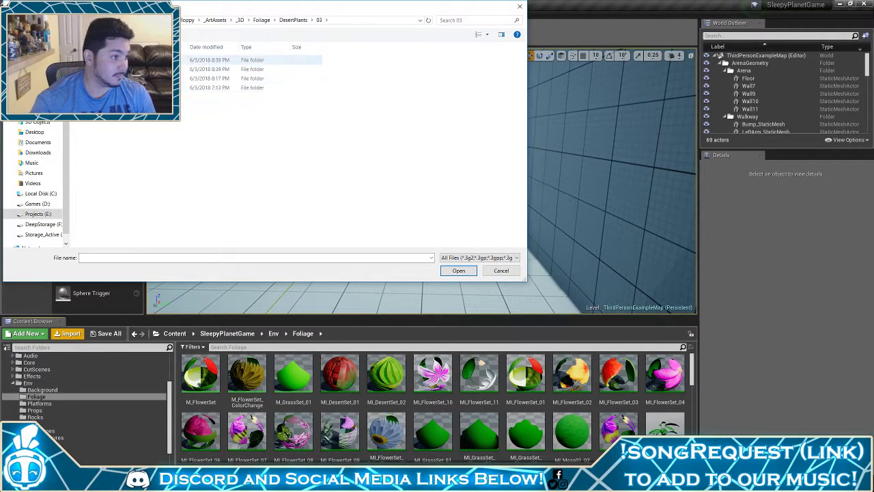
double_click(225, 69)
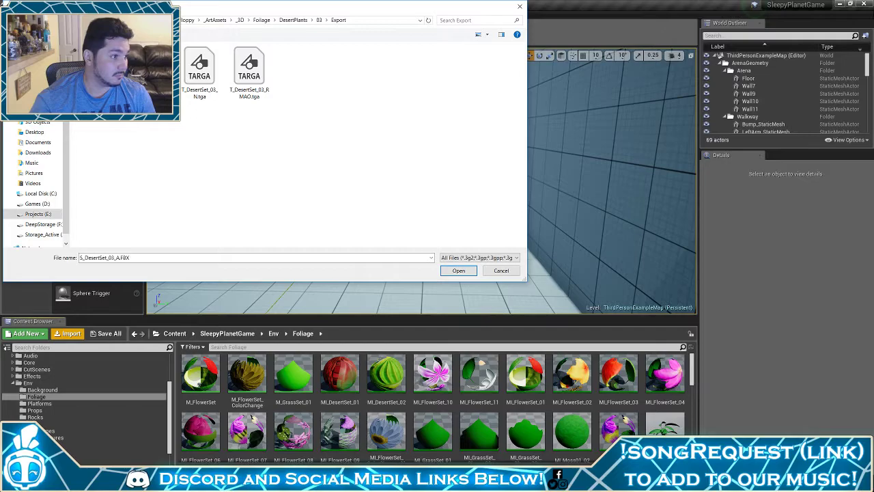
drag(82, 106, 284, 86)
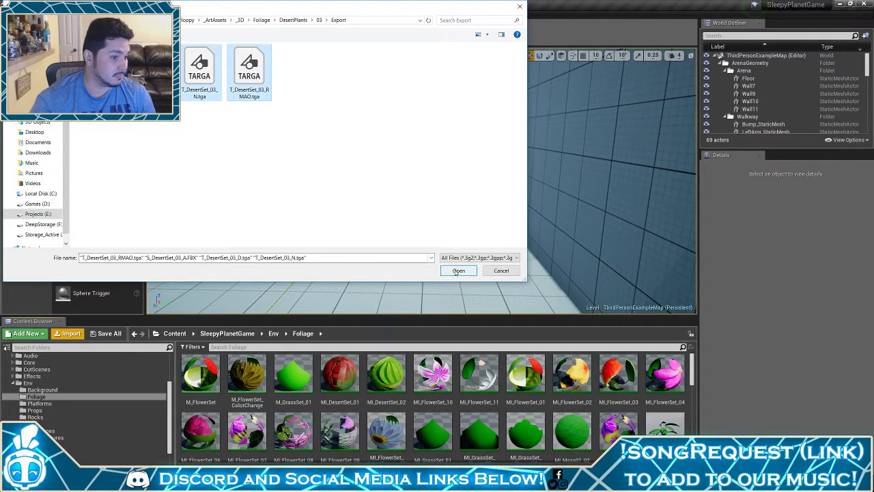
click(457, 271)
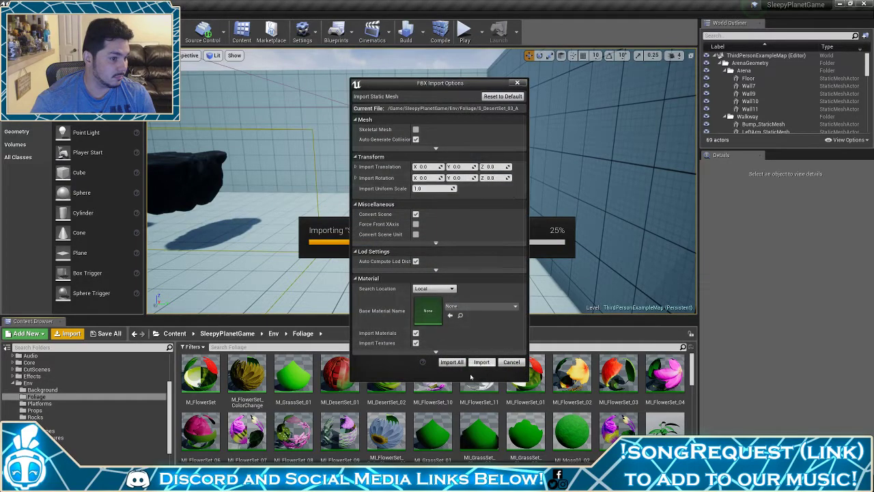
click(485, 363)
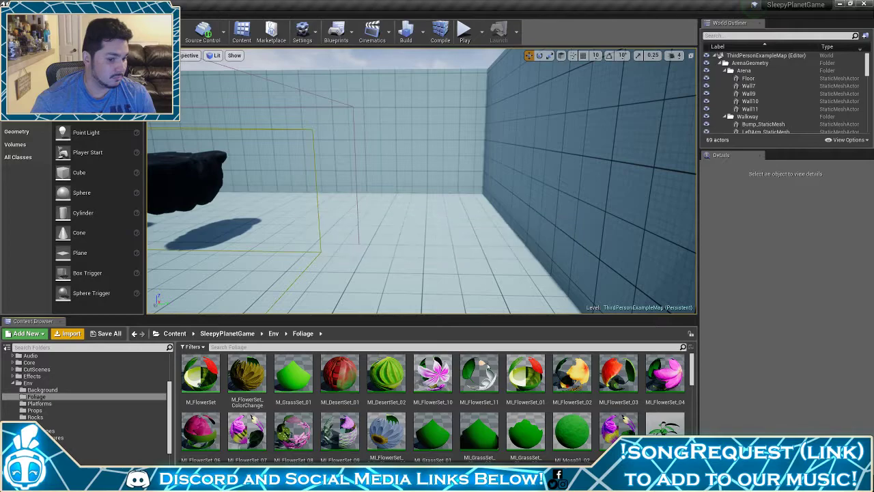
scroll(491, 401, down, 3)
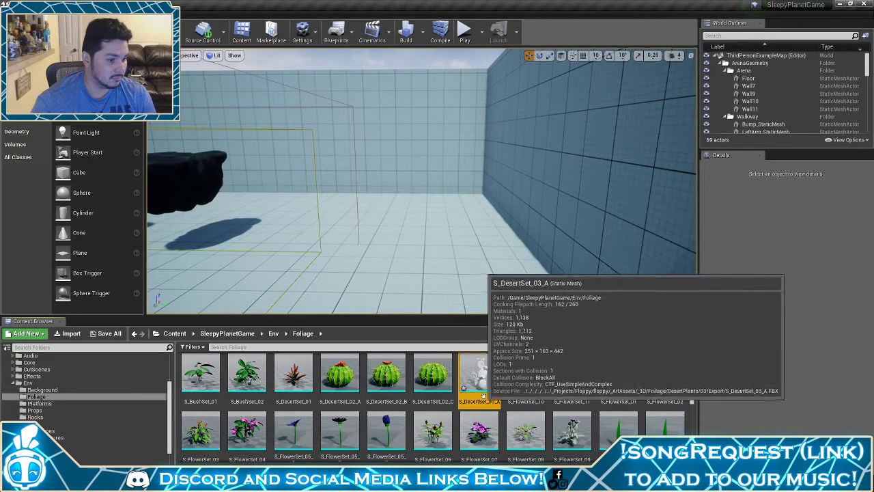
Open the T_DesertSet_03_RMAO texture, review its compression and texture settings, save it and close its editor
scroll(471, 405, down, 1)
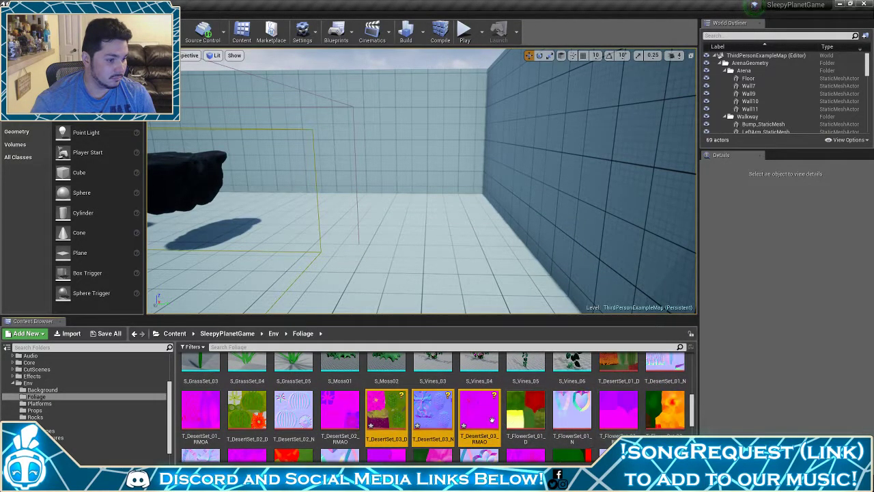
double_click(489, 407)
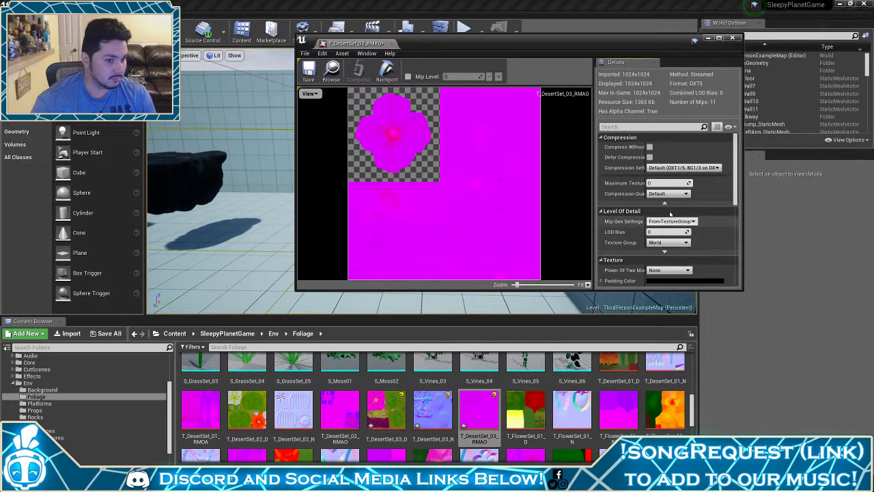
scroll(658, 230, down, 2)
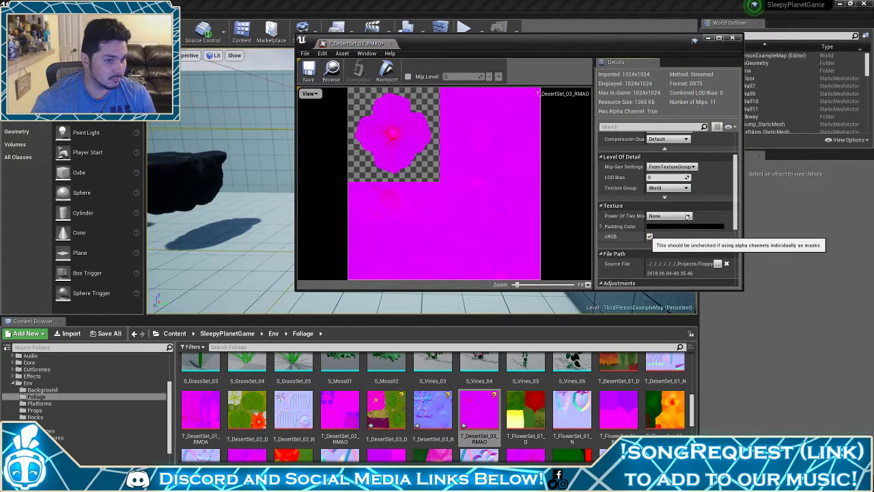
scroll(658, 229, up, 2)
click(309, 69)
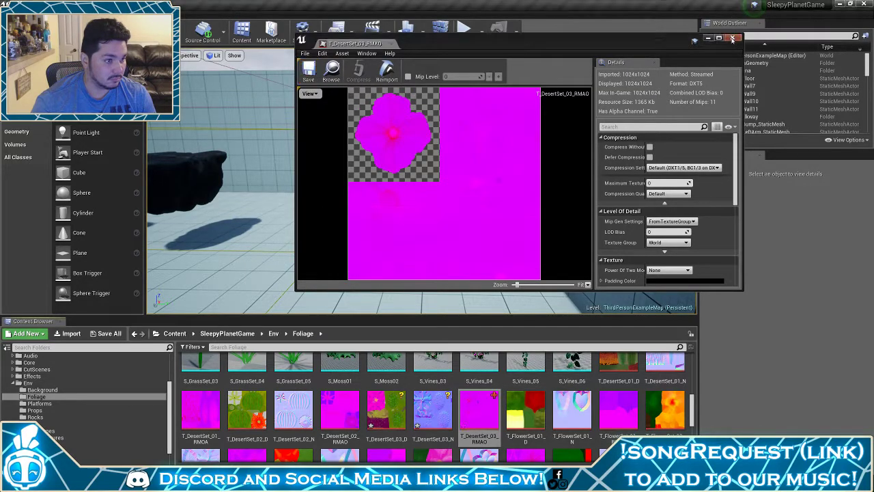
click(732, 38)
Save the imported T_DesertSet_03_D and T_DesertSet_03_N textures together in the Foliage folder
ctrl+click(386, 410)
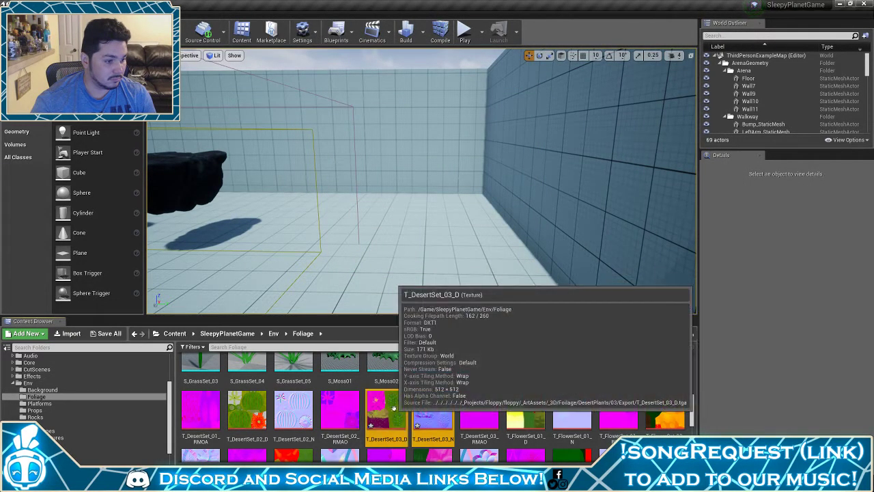
right_click(395, 408)
mouse_move(444, 394)
click(509, 403)
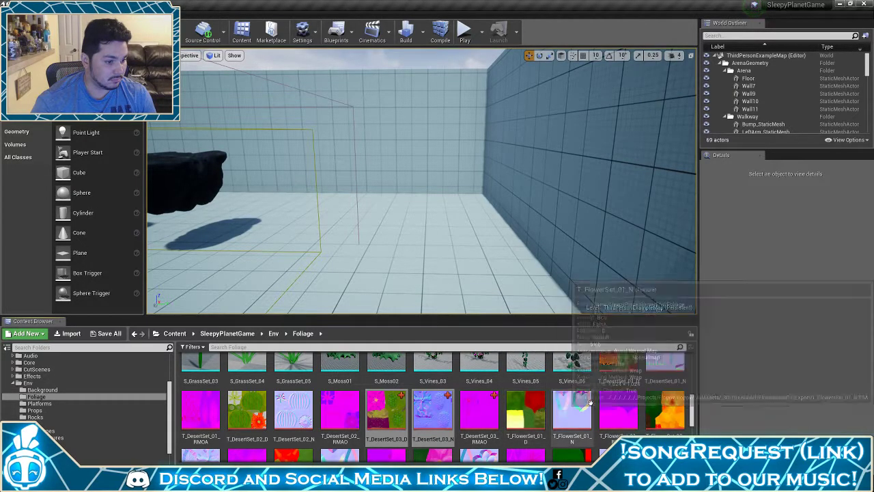
Open the imported S_DesertSet_03_A static mesh from the Foliage folder for editing
scroll(476, 393, up, 1)
scroll(475, 392, up, 8)
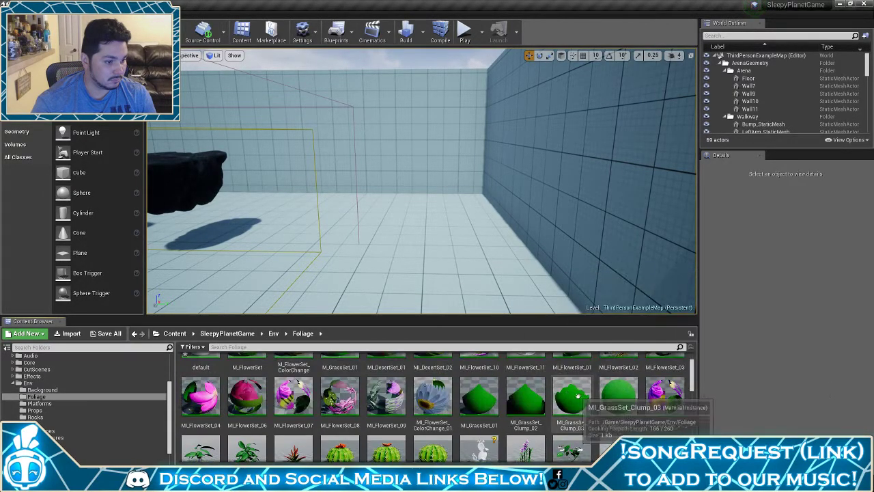
double_click(480, 444)
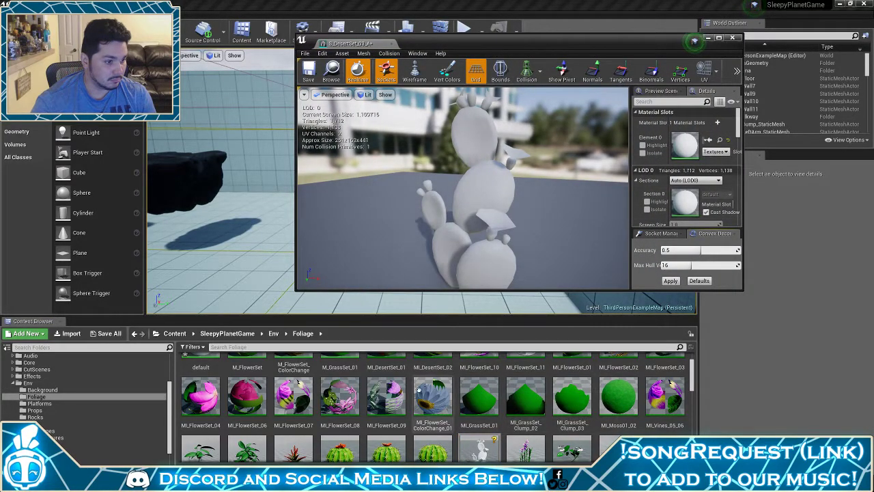
Create a new material instance based on MI_DesertSet_02 in the Foliage folder
scroll(419, 389, up, 1)
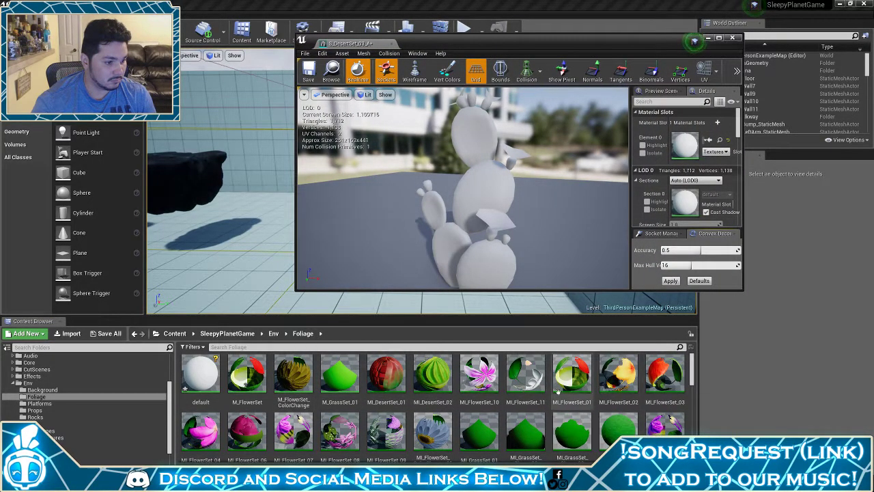
right_click(442, 381)
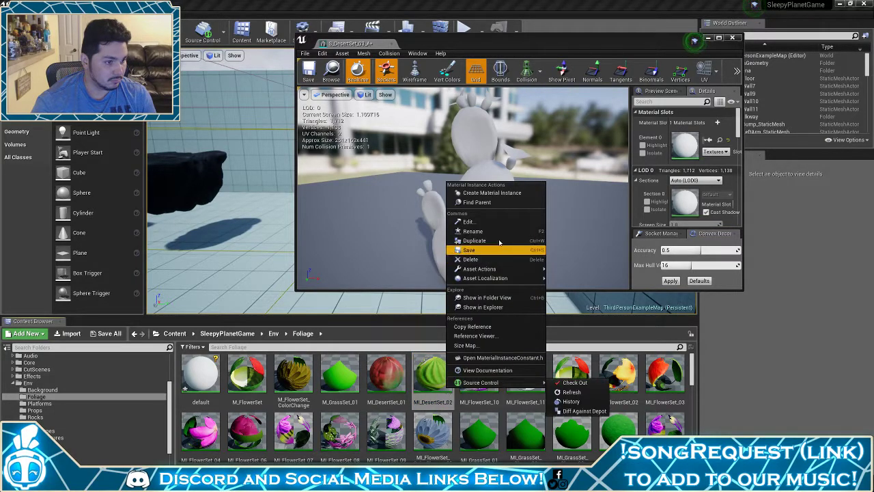
click(520, 193)
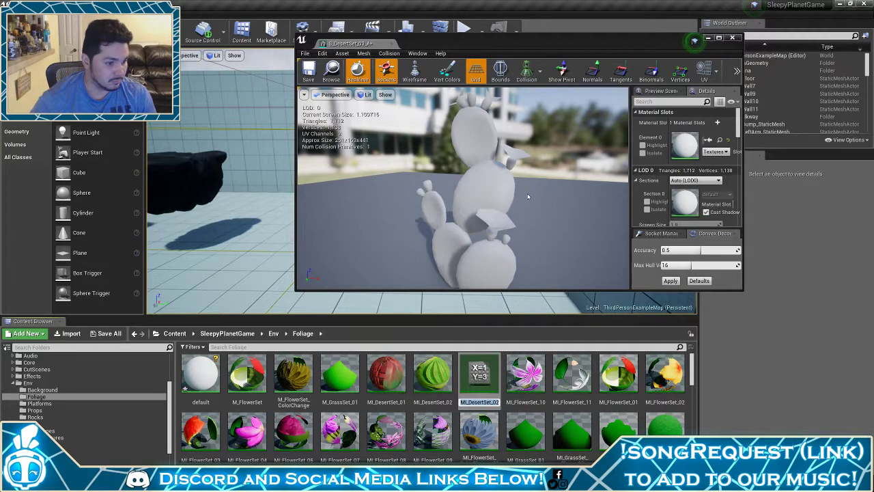